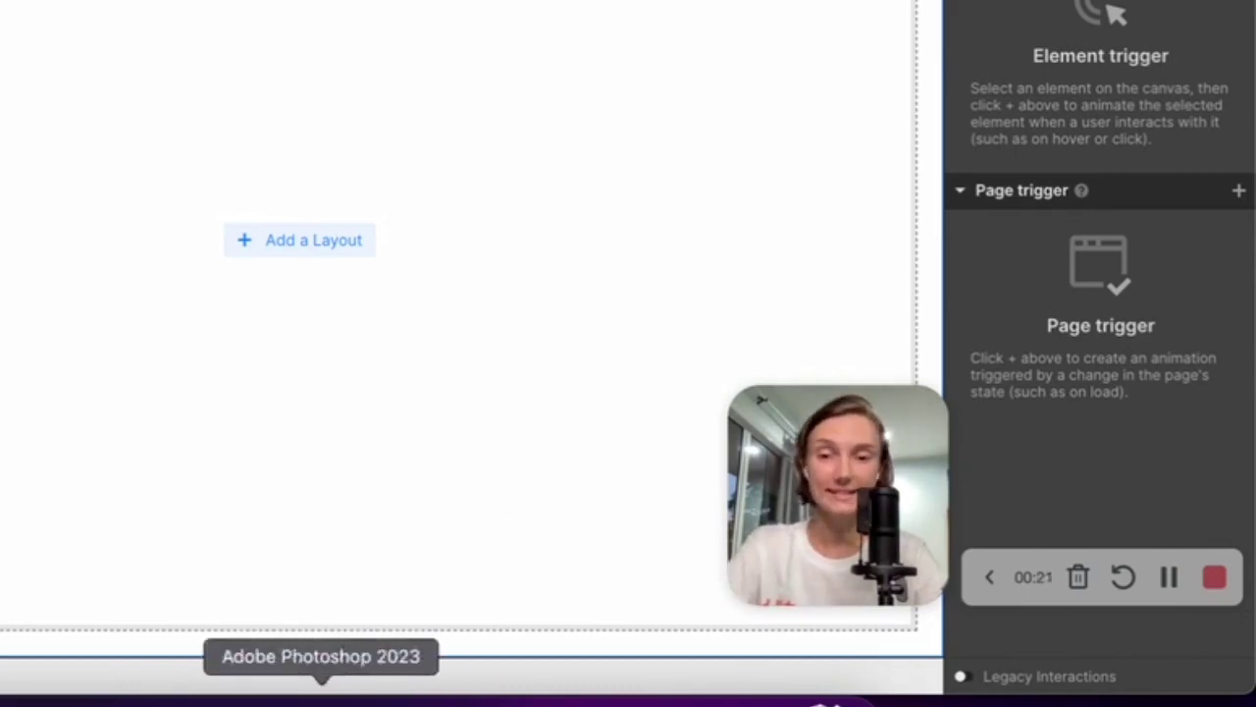
Switch to the Figma design and examine the Frenzy home page's hero and upcoming festivals sections
click(228, 687)
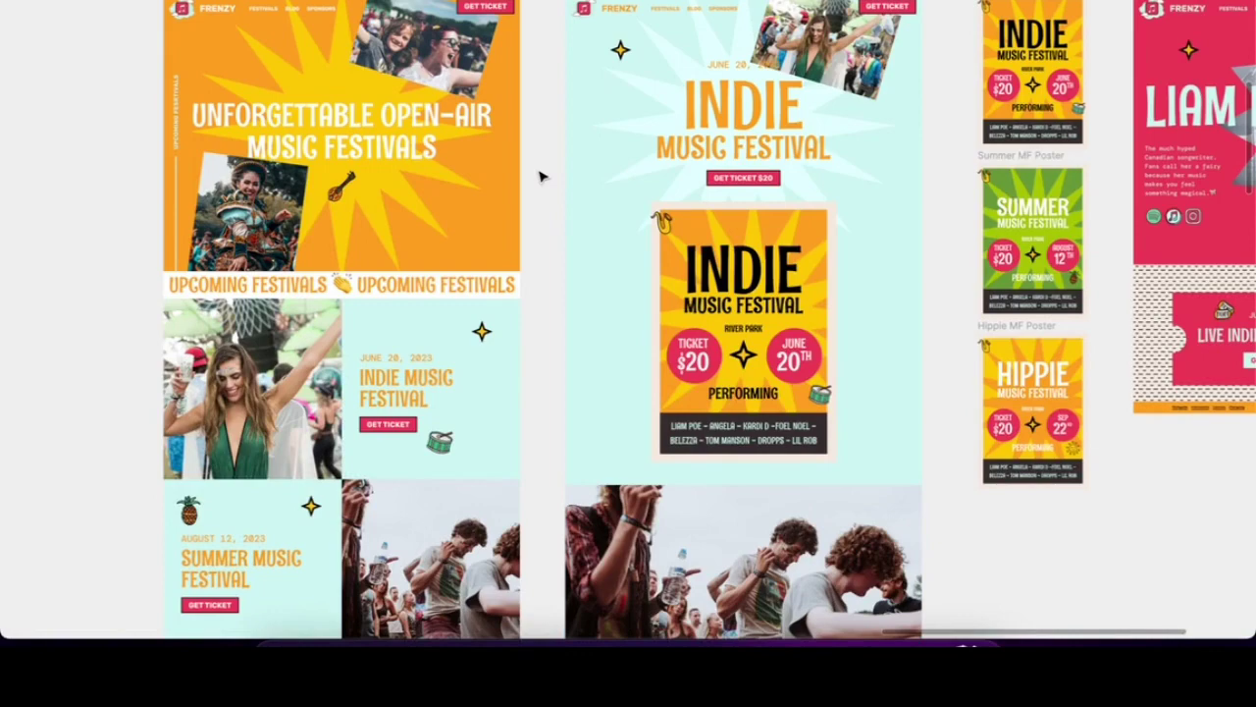
scroll(540, 176, up, 3)
scroll(396, 59, up, 3)
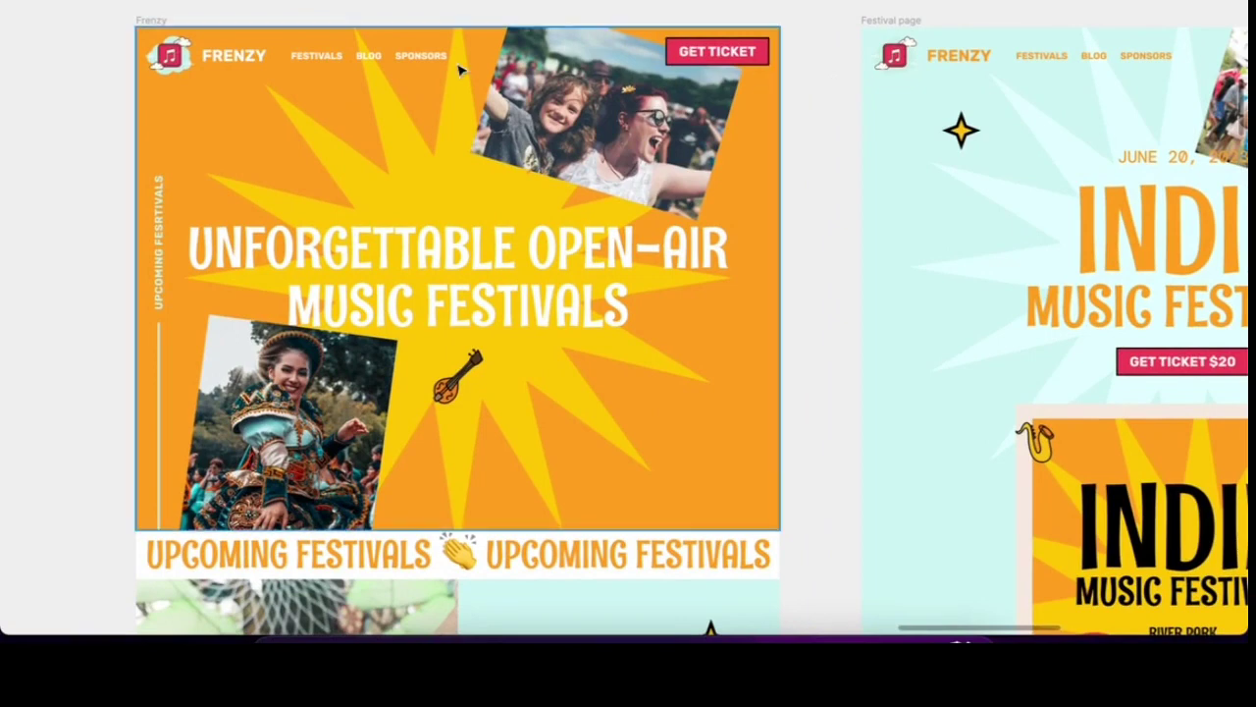
scroll(459, 69, down, 5)
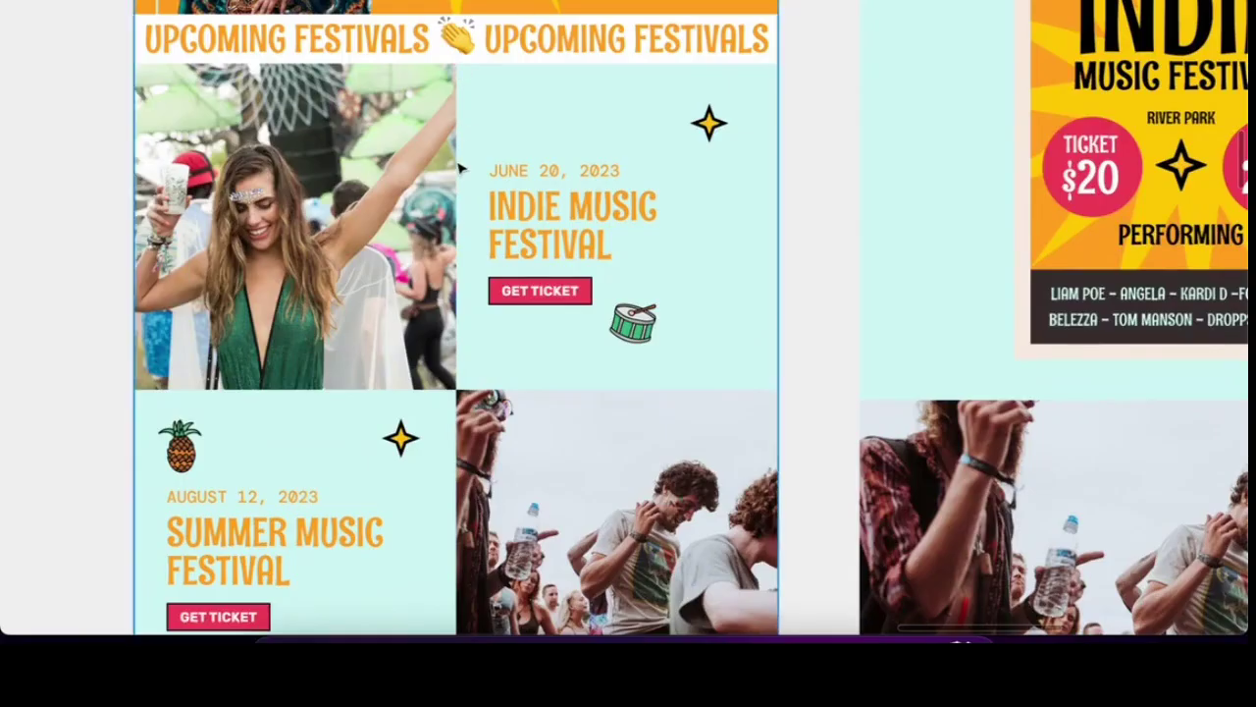
scroll(459, 169, down, 1)
scroll(459, 168, down, 5)
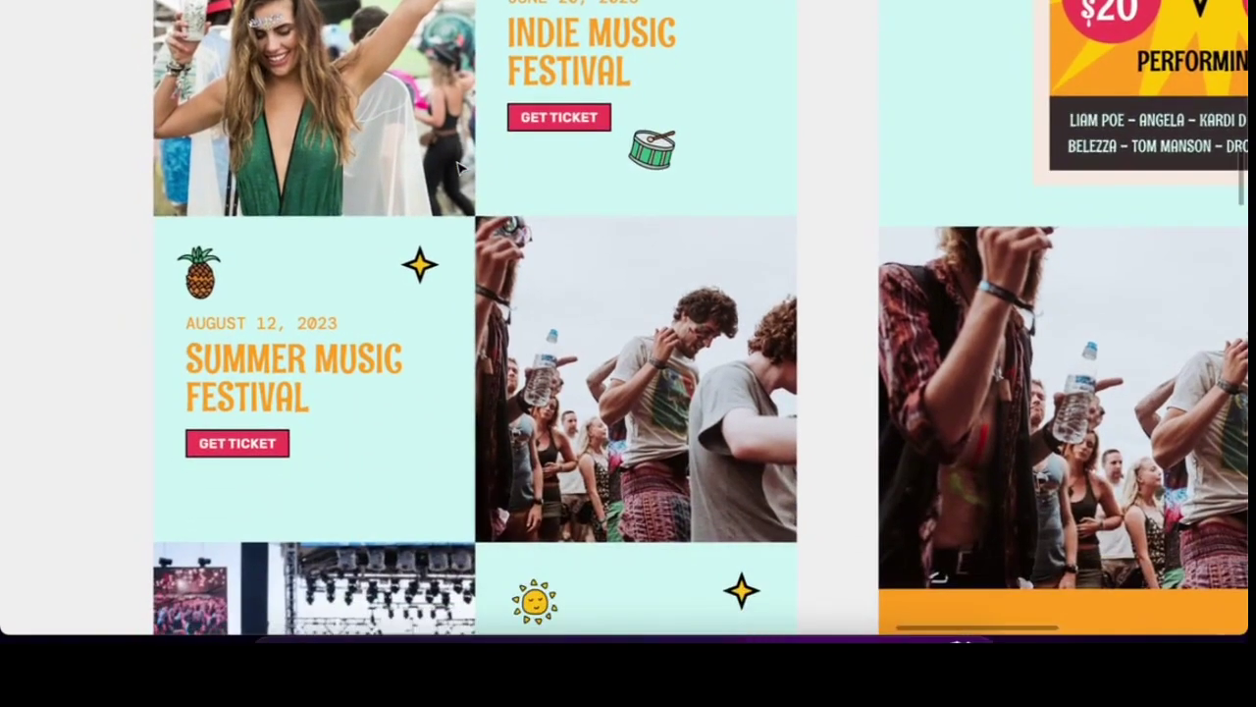
scroll(459, 169, down, 1)
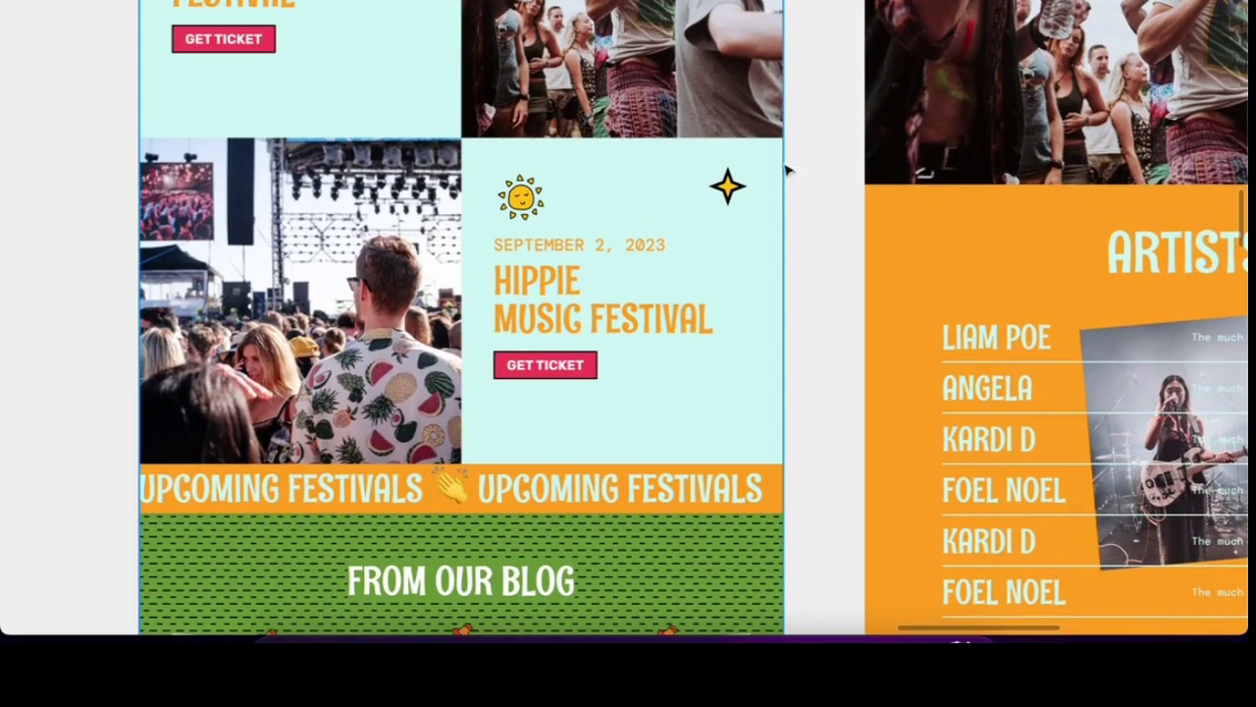
scroll(789, 169, up, 1)
scroll(802, 163, down, 1)
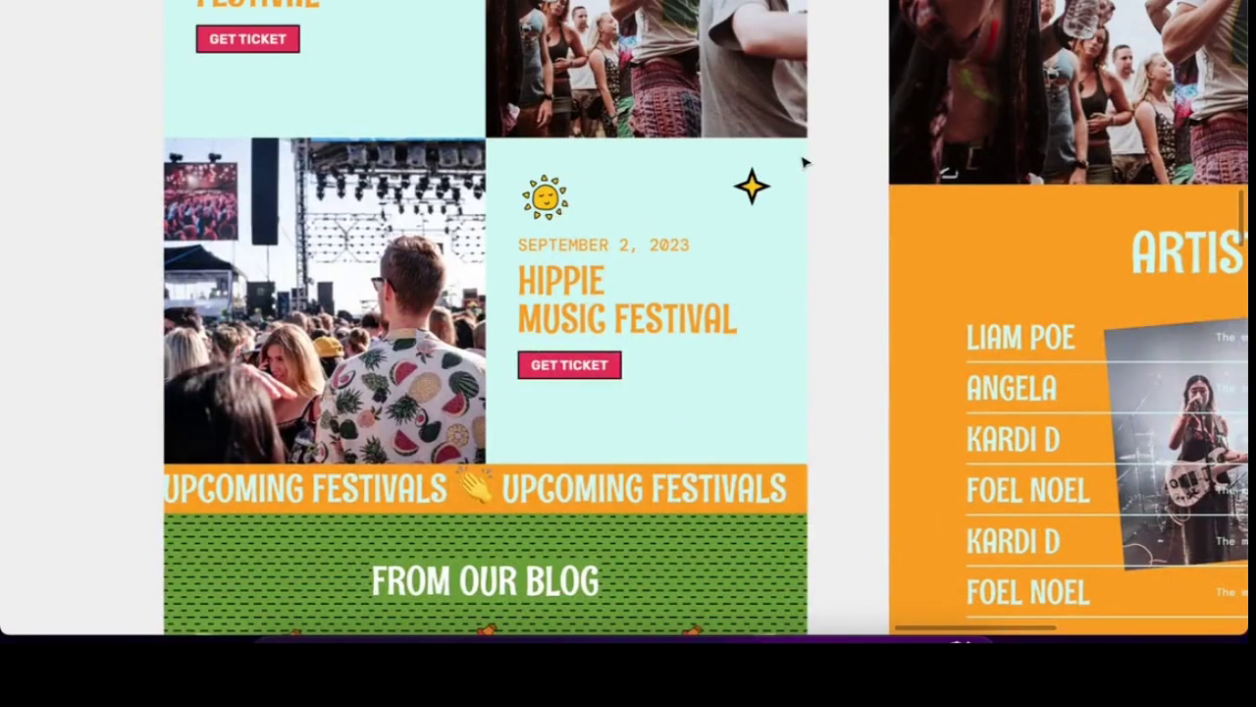
scroll(803, 163, down, 1)
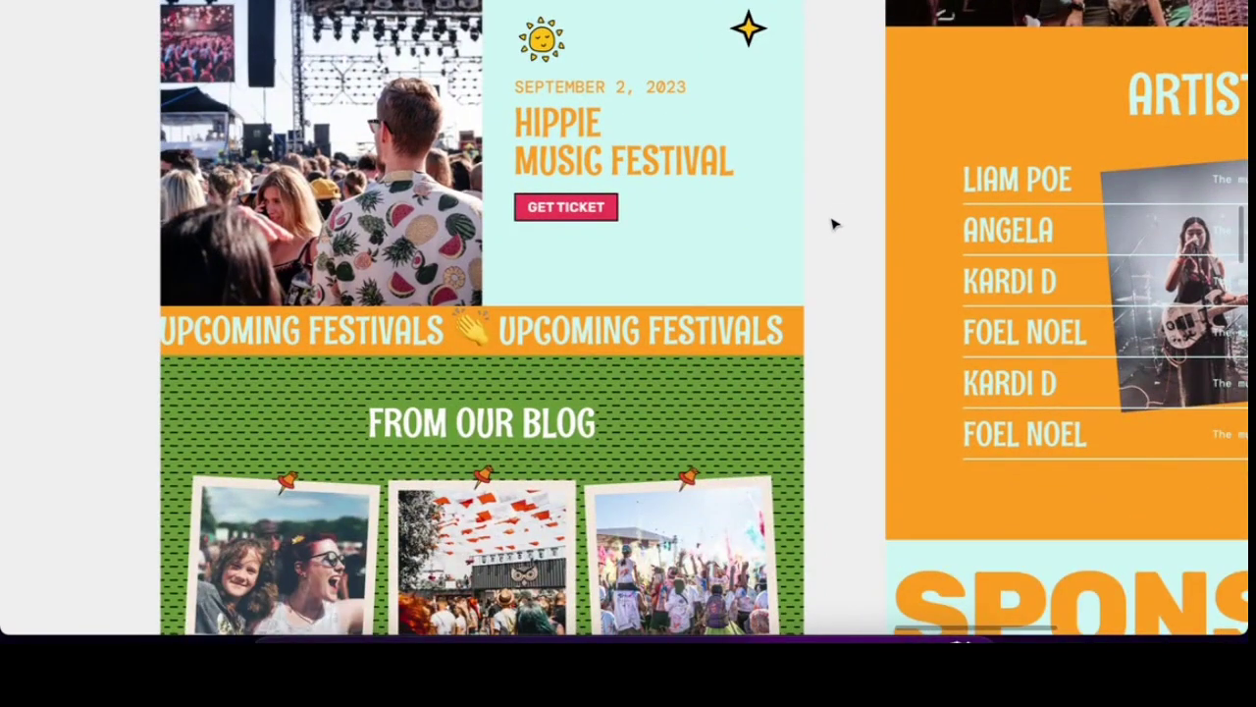
Examine the home page's blog section with the pinned photo cards and the customer reviews section
scroll(832, 225, down, 1)
scroll(832, 225, down, 2)
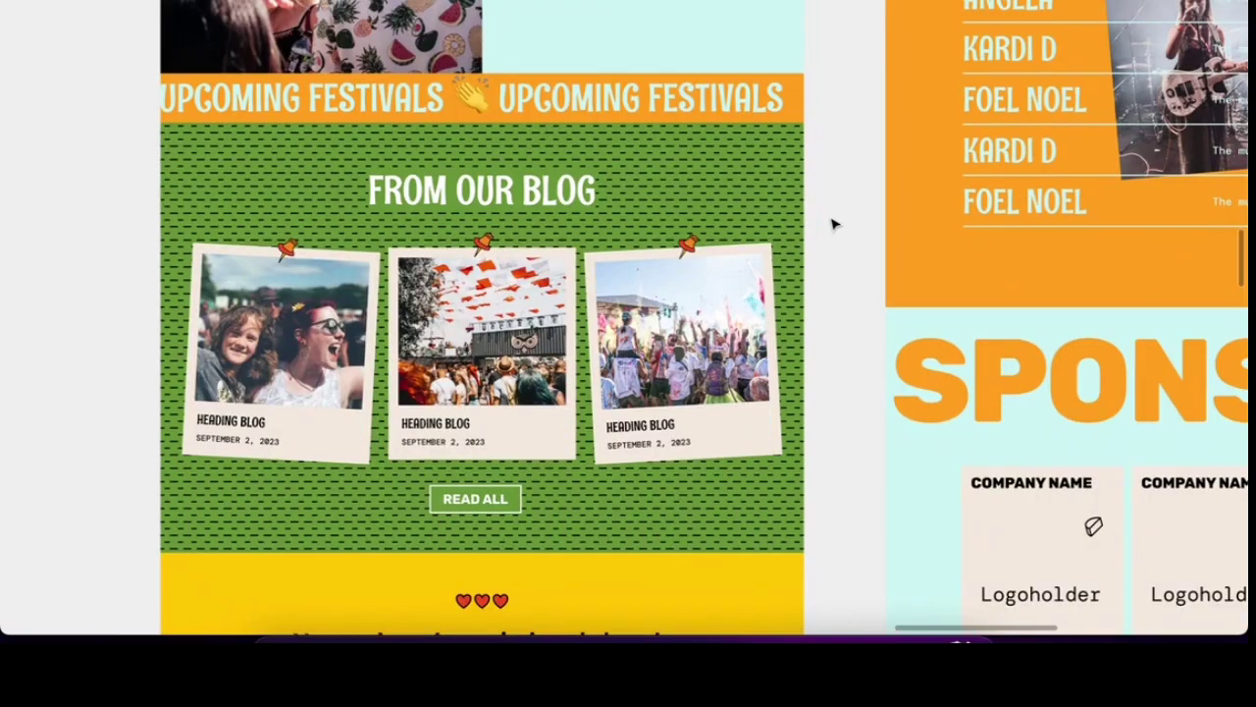
scroll(833, 225, down, 1)
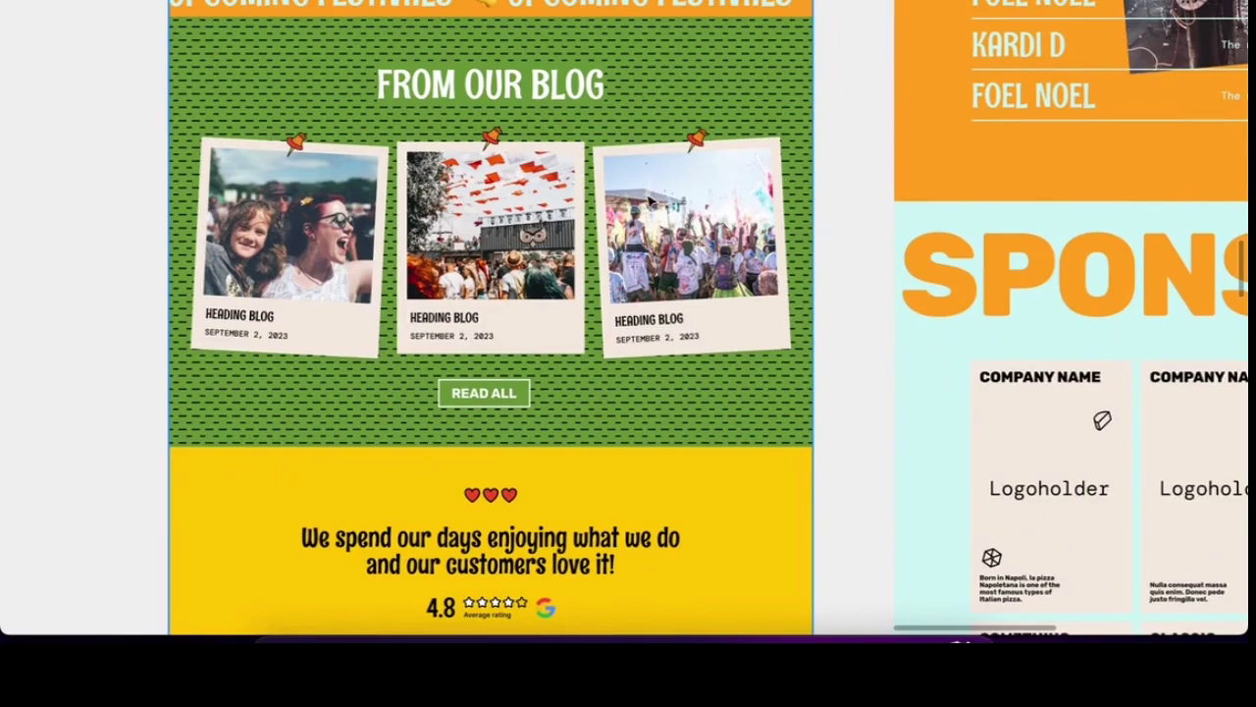
scroll(836, 171, down, 3)
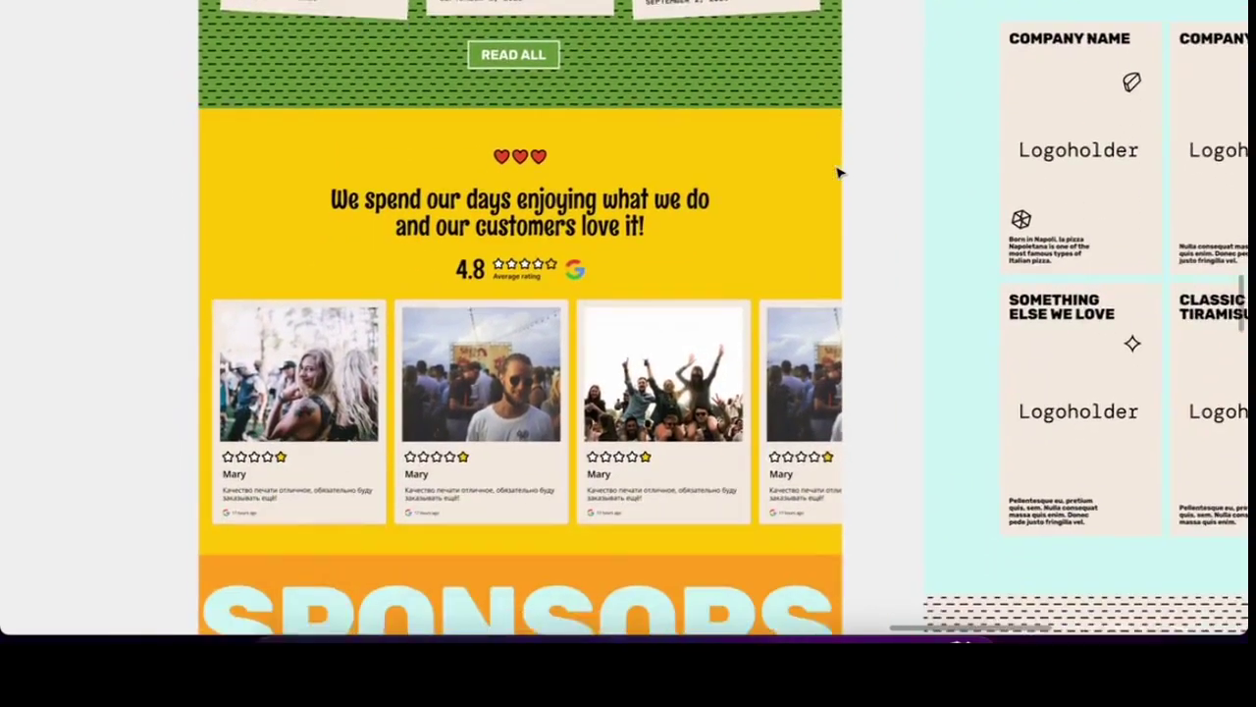
scroll(837, 173, down, 1)
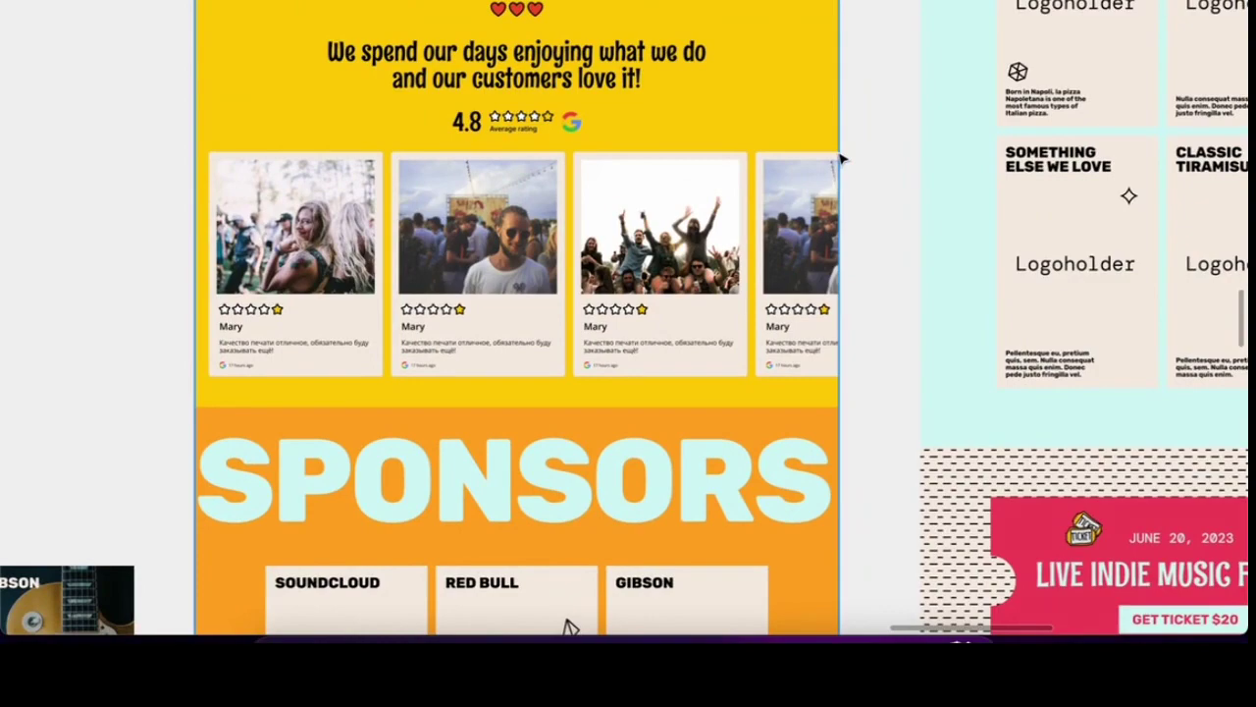
scroll(841, 159, up, 3)
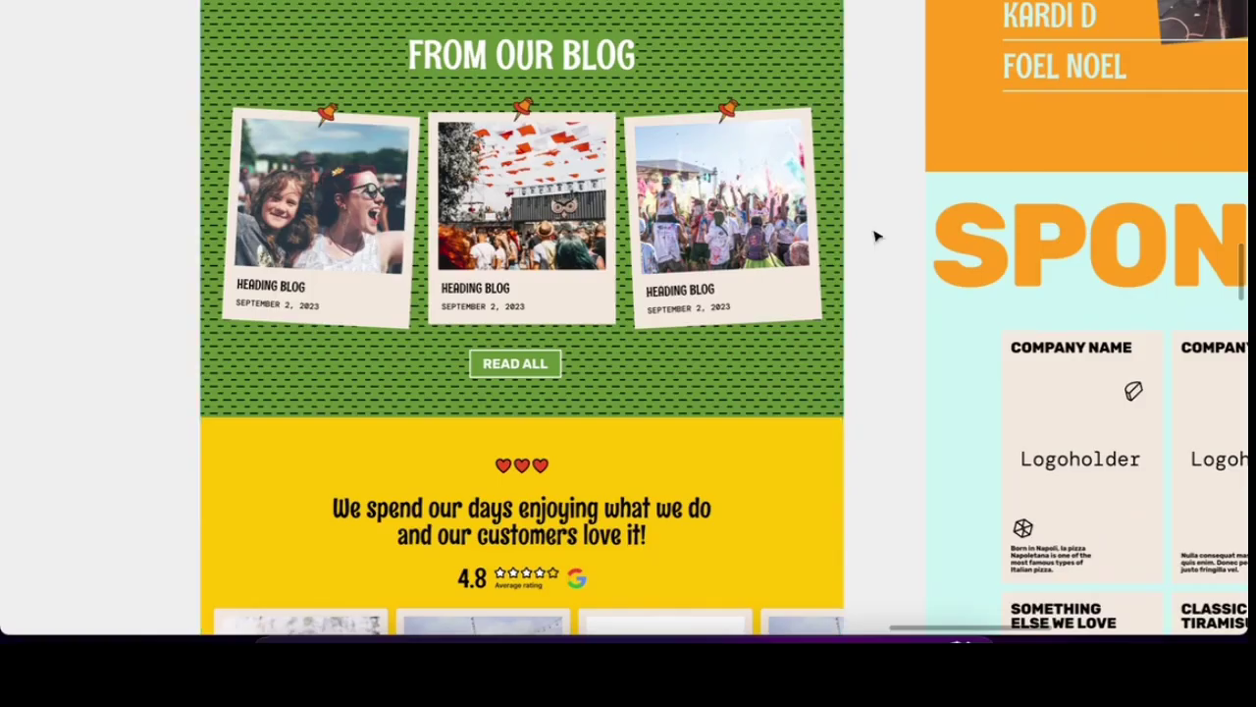
scroll(878, 245, down, 5)
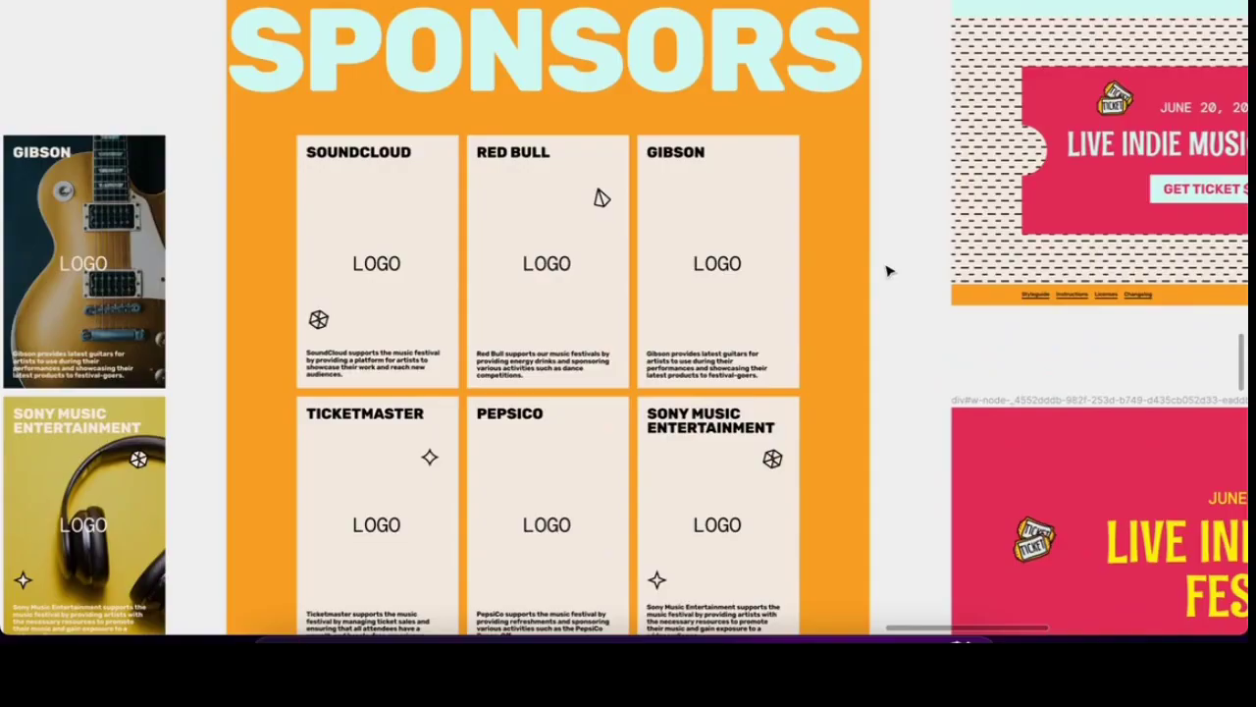
Examine the home page's sponsor cards, their photo variants beside the page, and the newsletter signup with social icons
scroll(347, 188, down, 1)
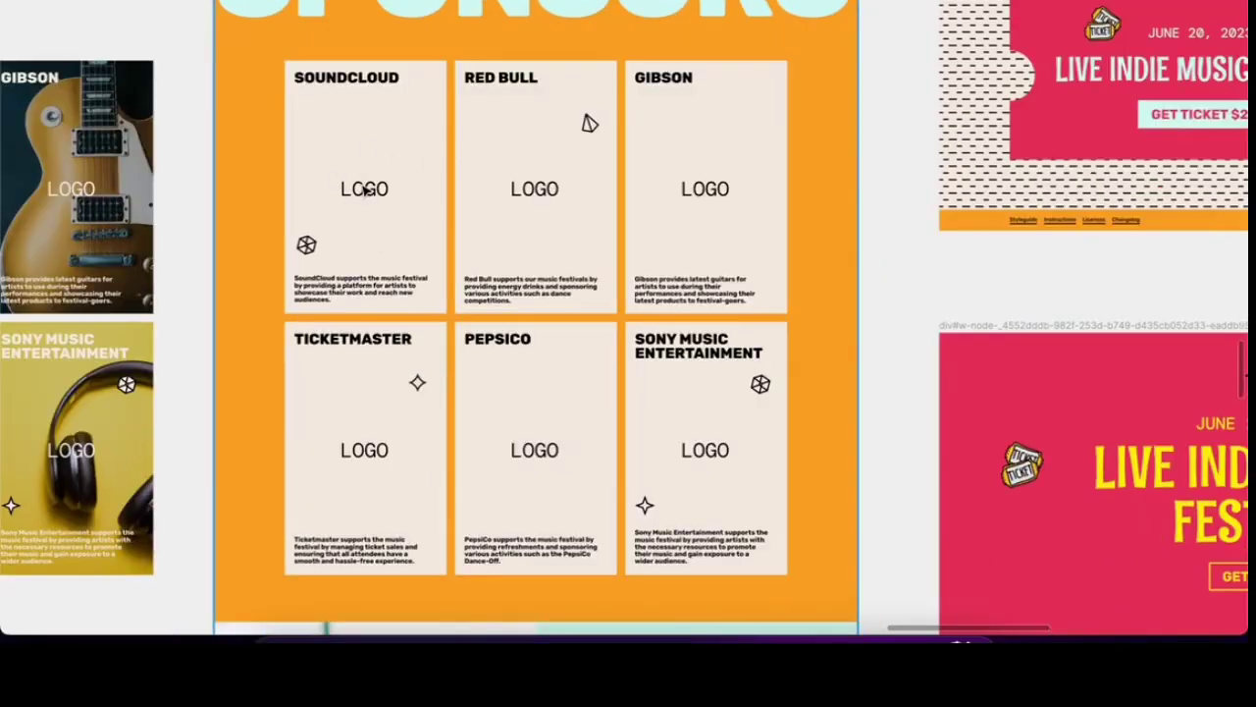
scroll(364, 189, left, 5)
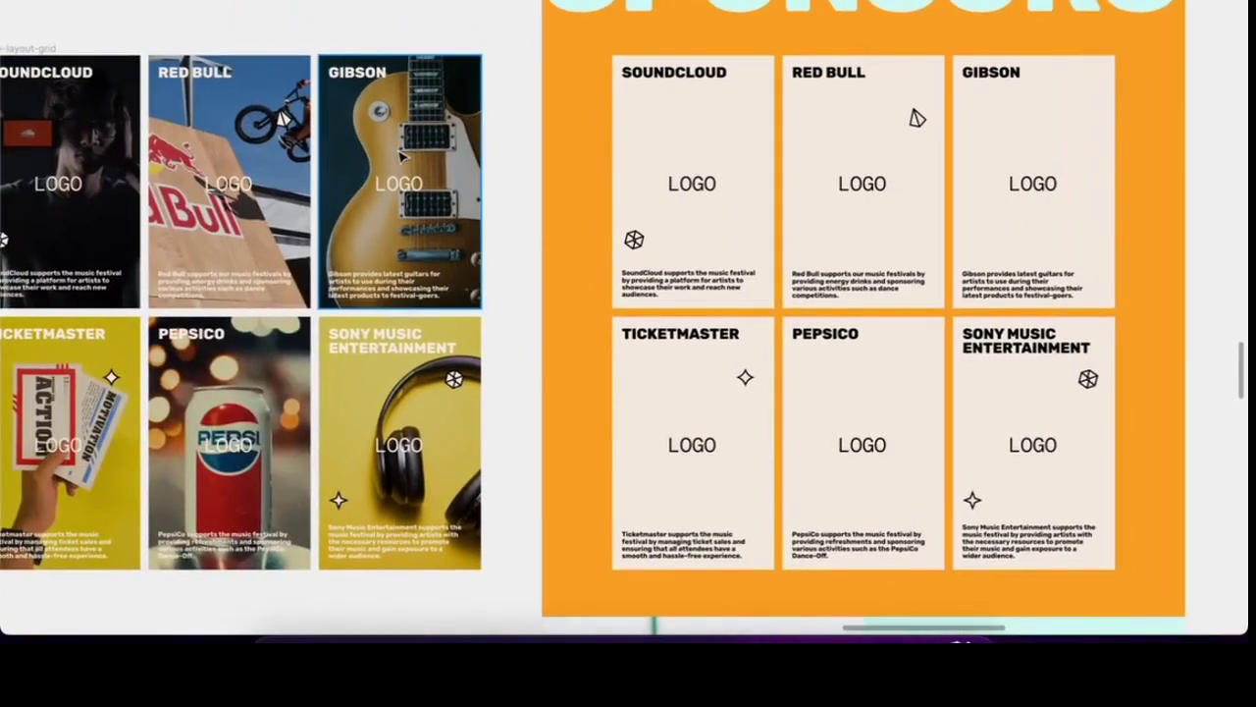
scroll(400, 154, left, 1)
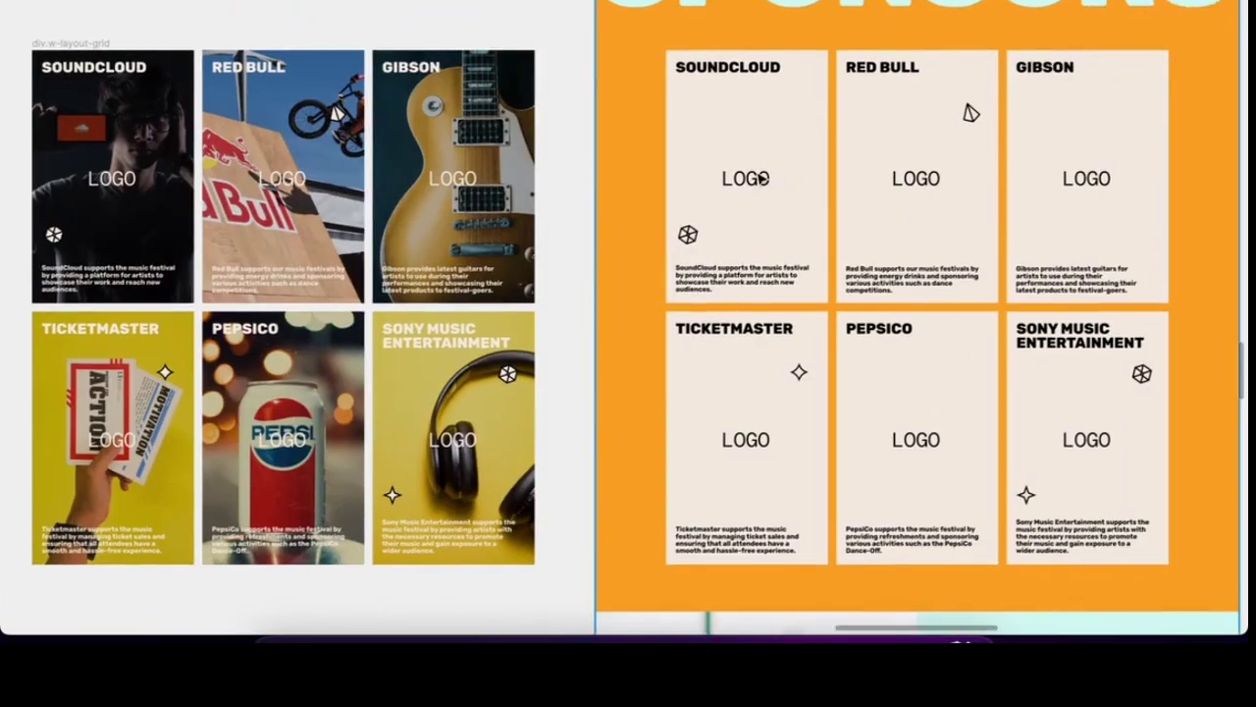
scroll(760, 179, right, 4)
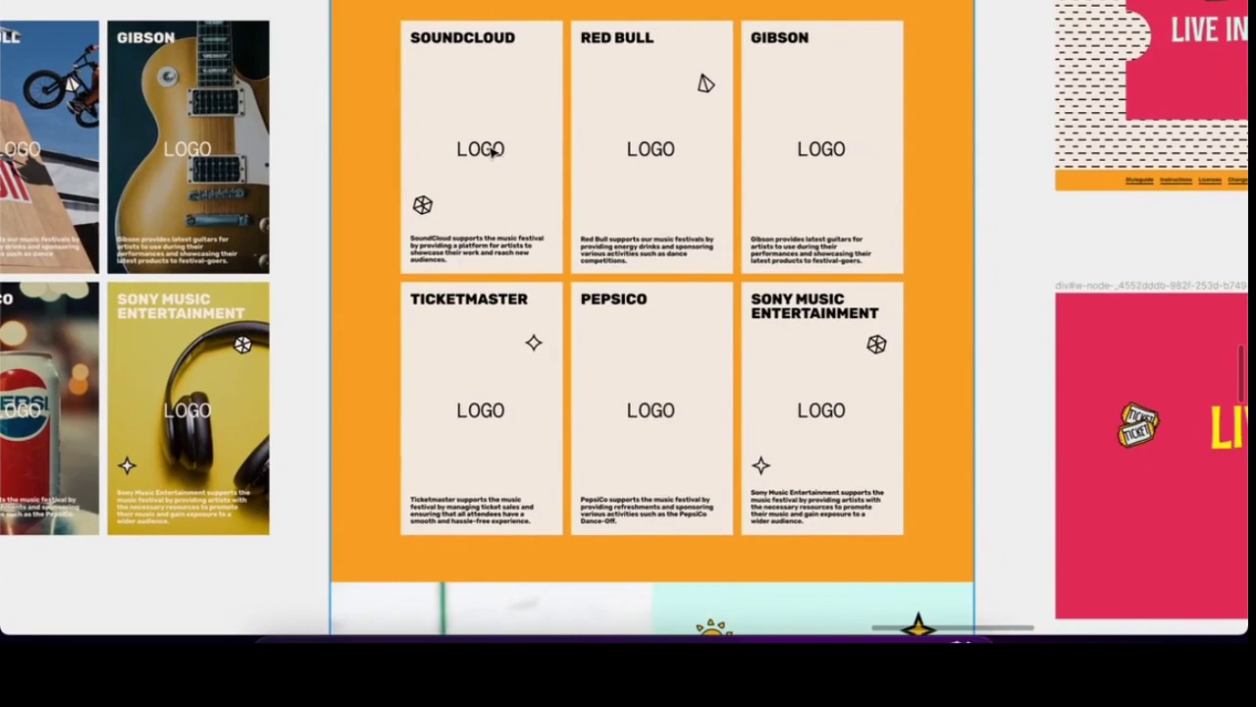
scroll(493, 152, right, 1)
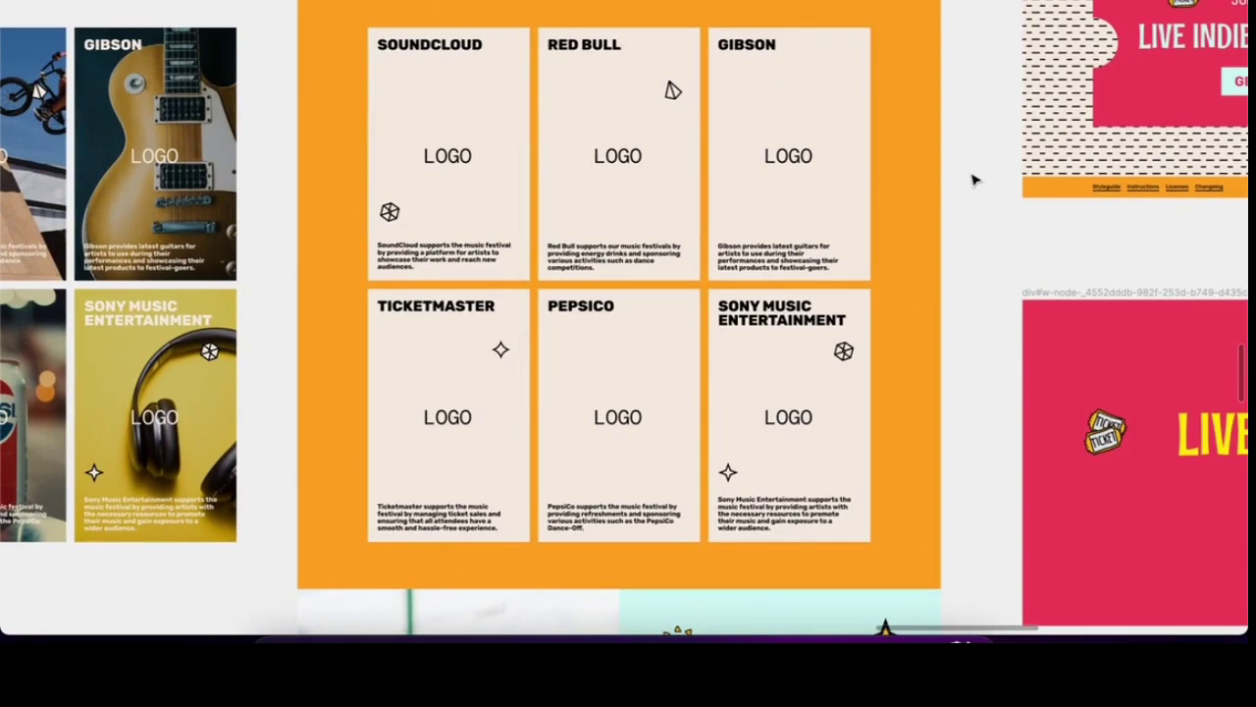
scroll(974, 180, down, 5)
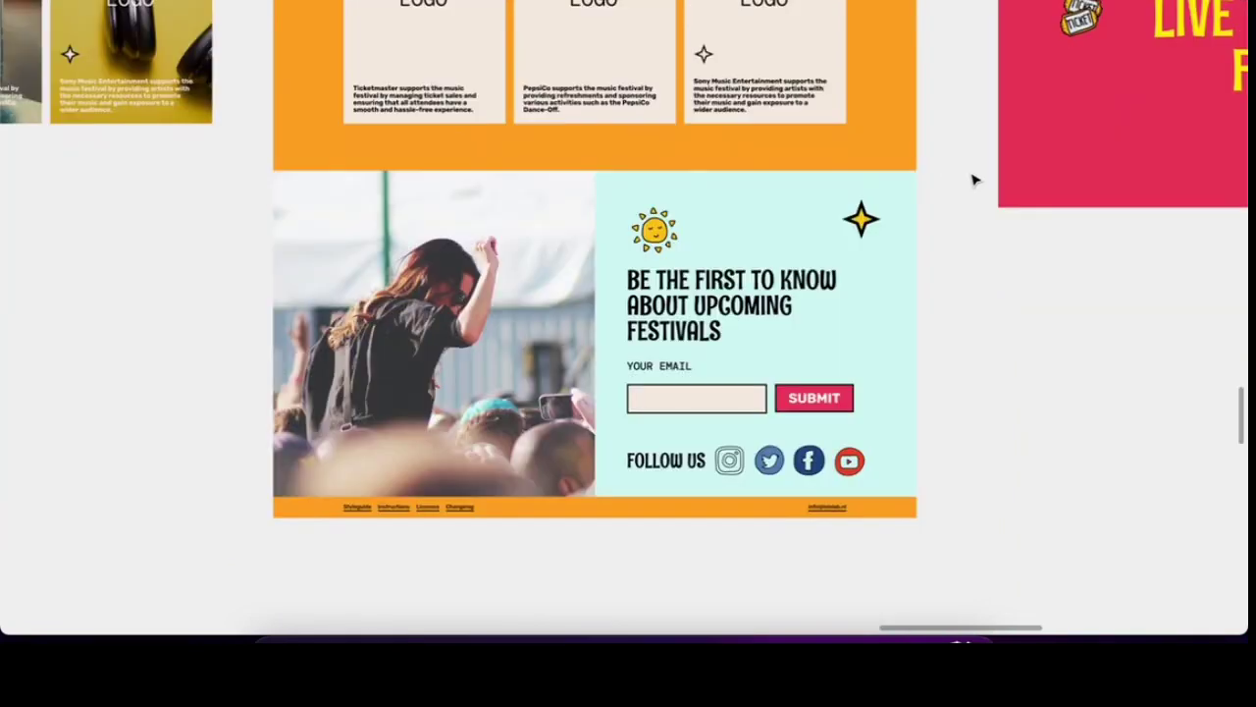
scroll(975, 180, down, 2)
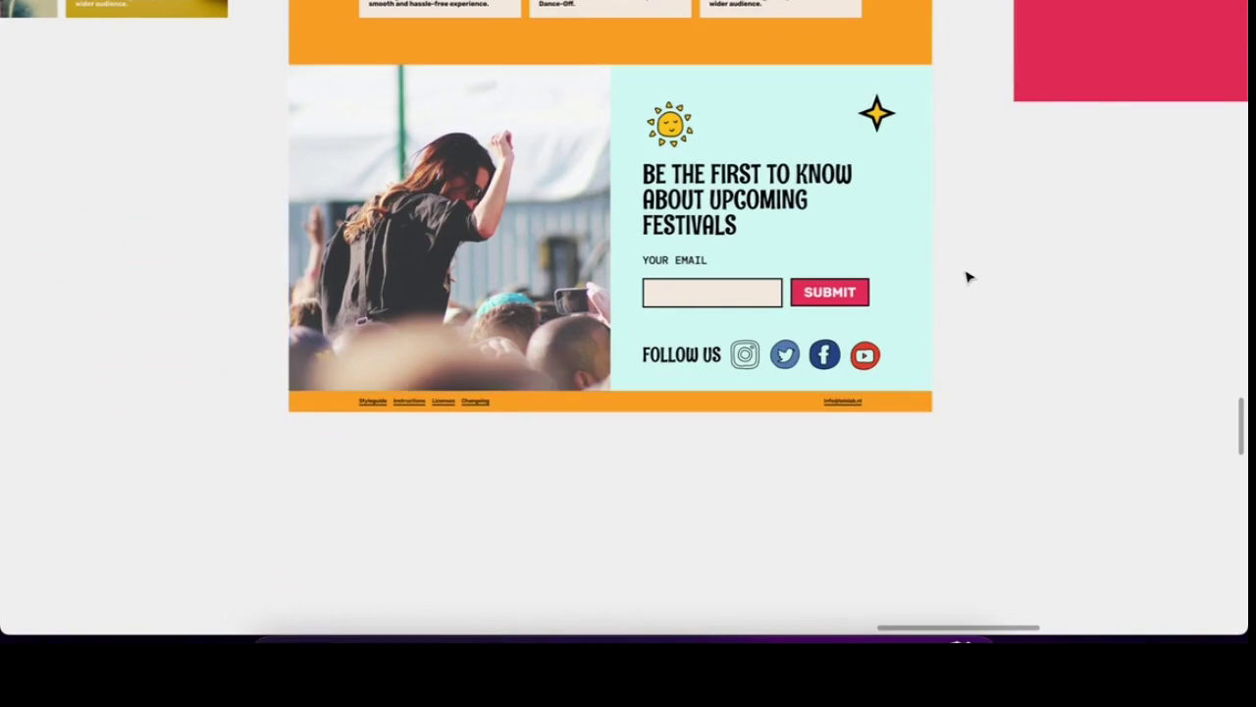
scroll(857, 344, up, 5)
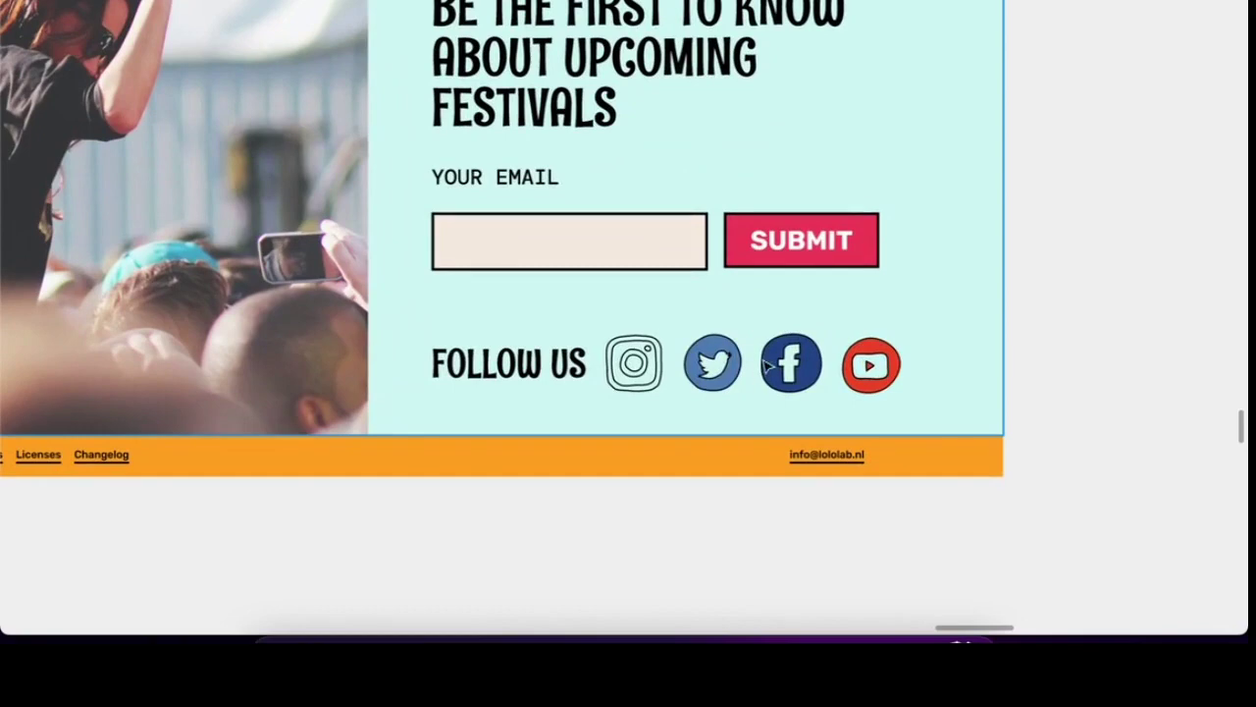
scroll(766, 365, down, 8)
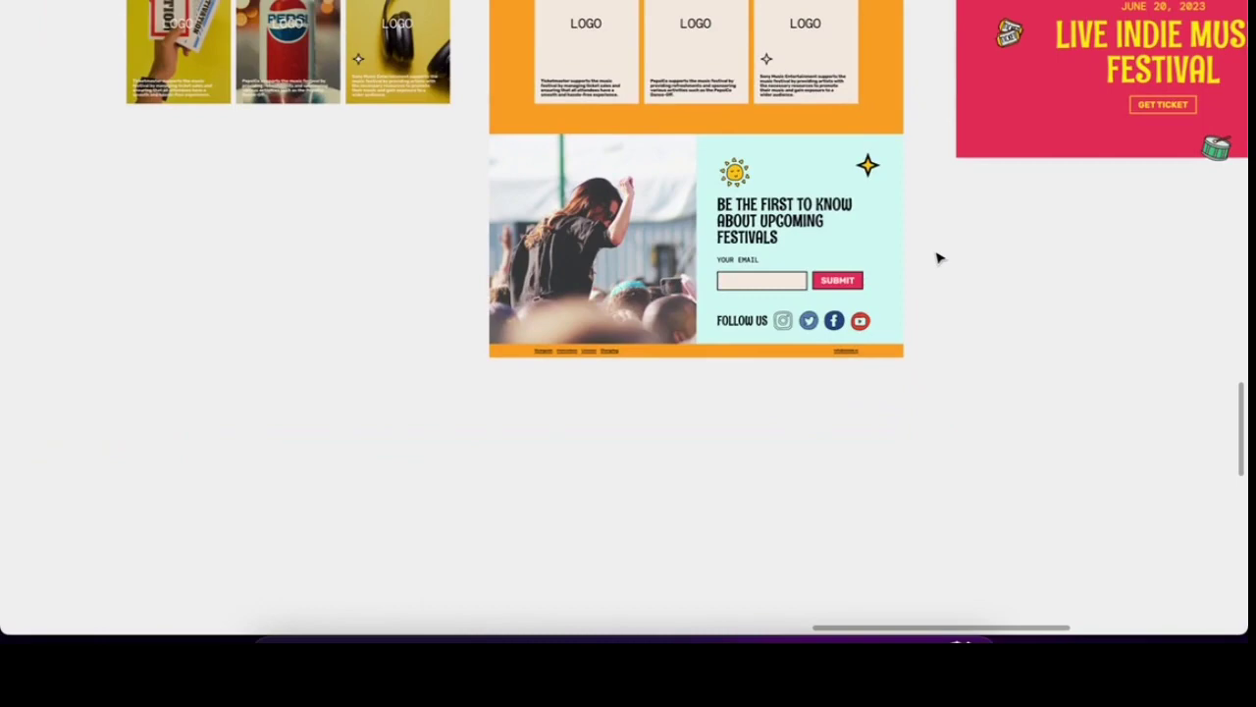
Examine the Festival page from the Indie Music Festival poster down to its artists list
scroll(940, 252, up, 10)
scroll(939, 252, right, 5)
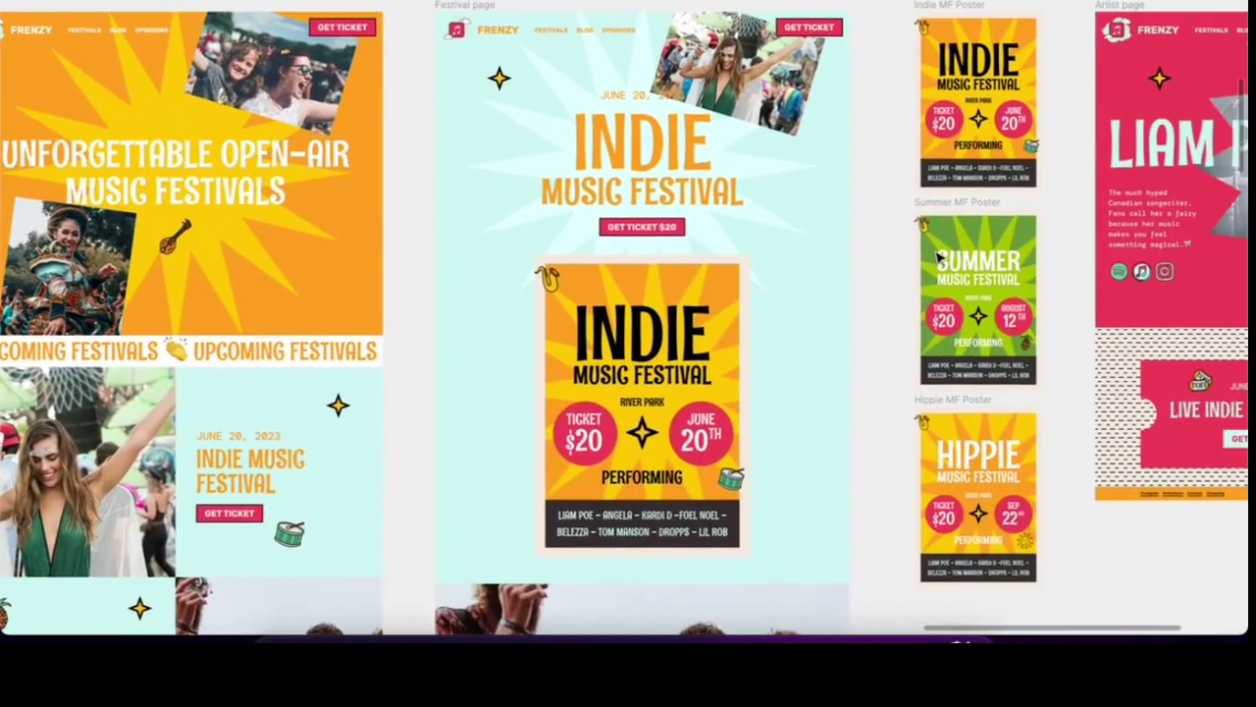
scroll(726, 98, down, 3)
scroll(699, 95, up, 8)
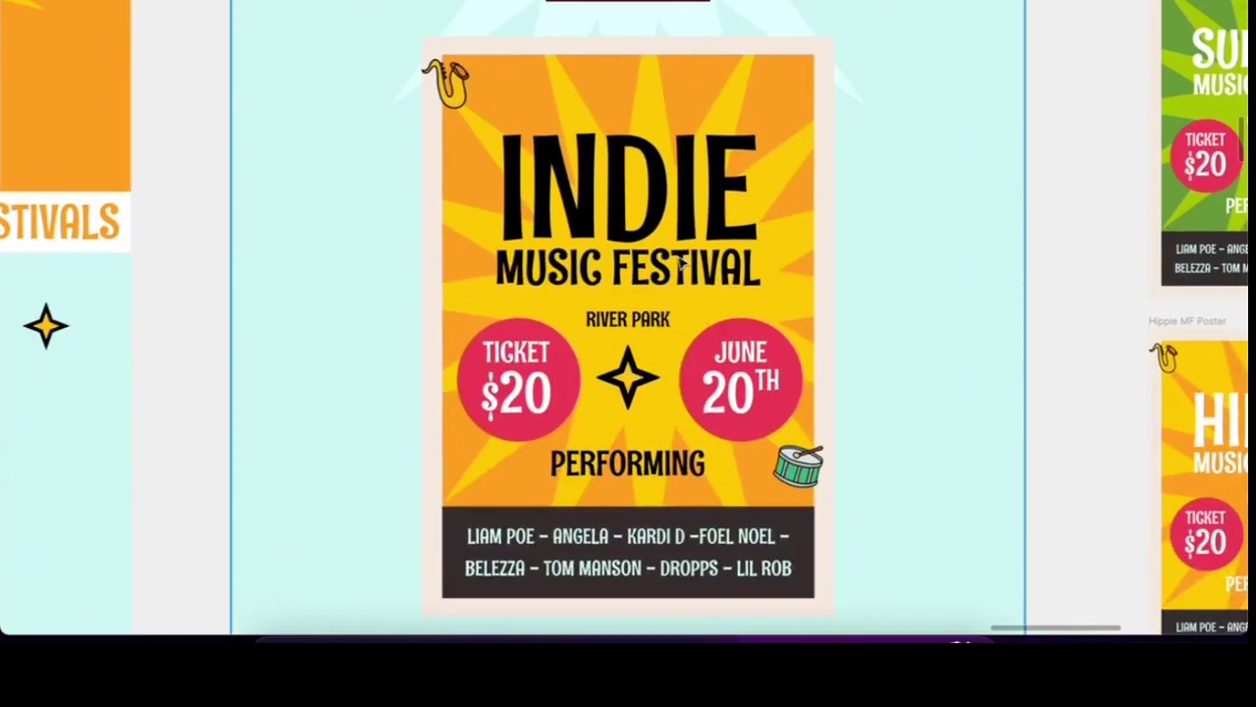
scroll(680, 261, down, 5)
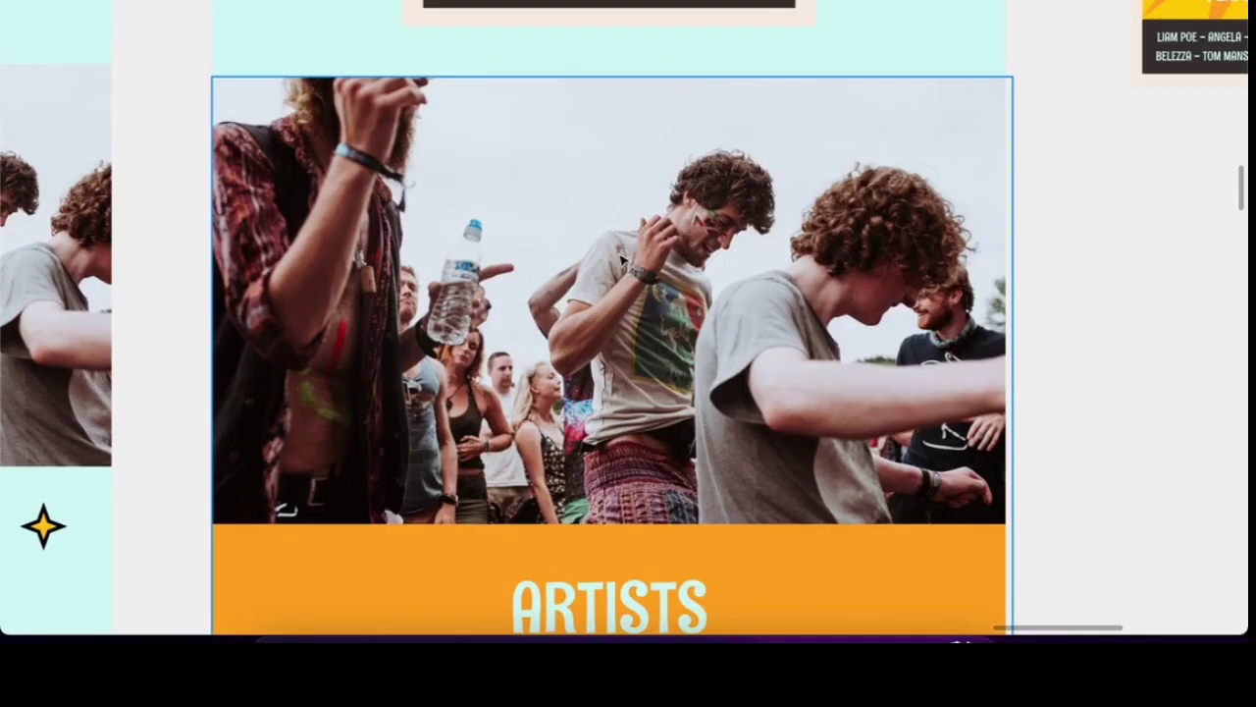
scroll(629, 283, down, 6)
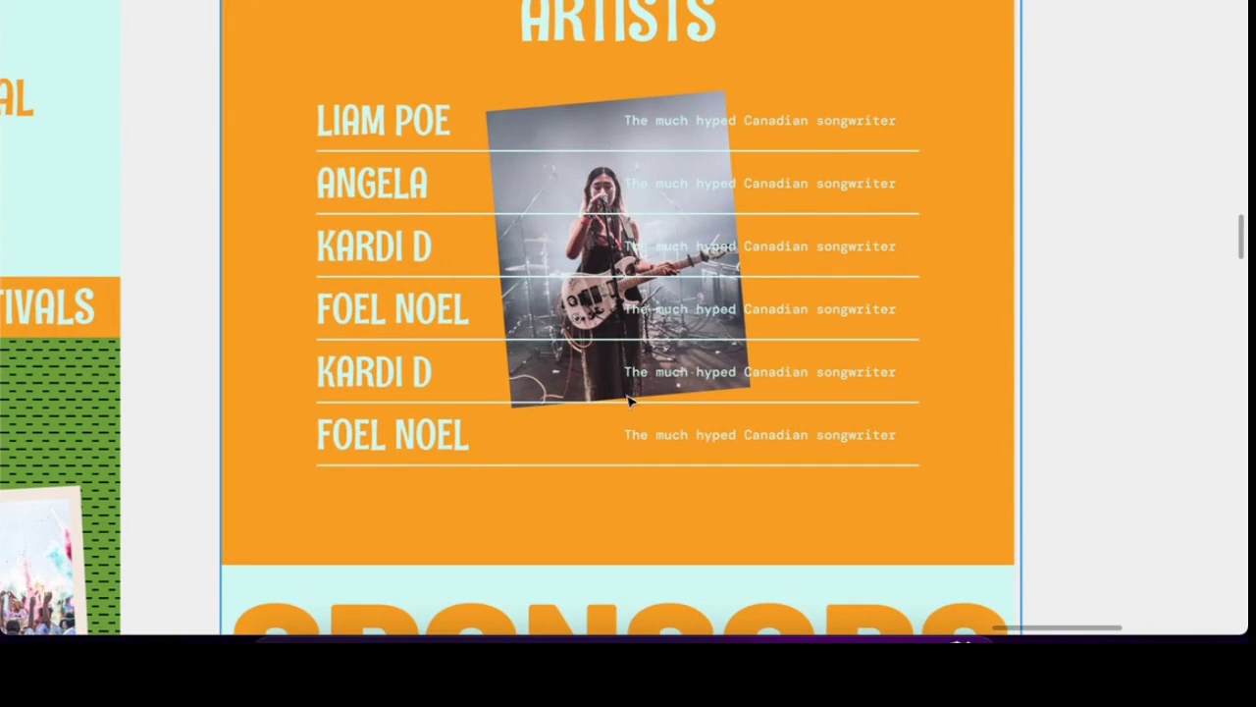
Try moving the tilted guitarist photo across and down the artists list, and undo the move
click(559, 130)
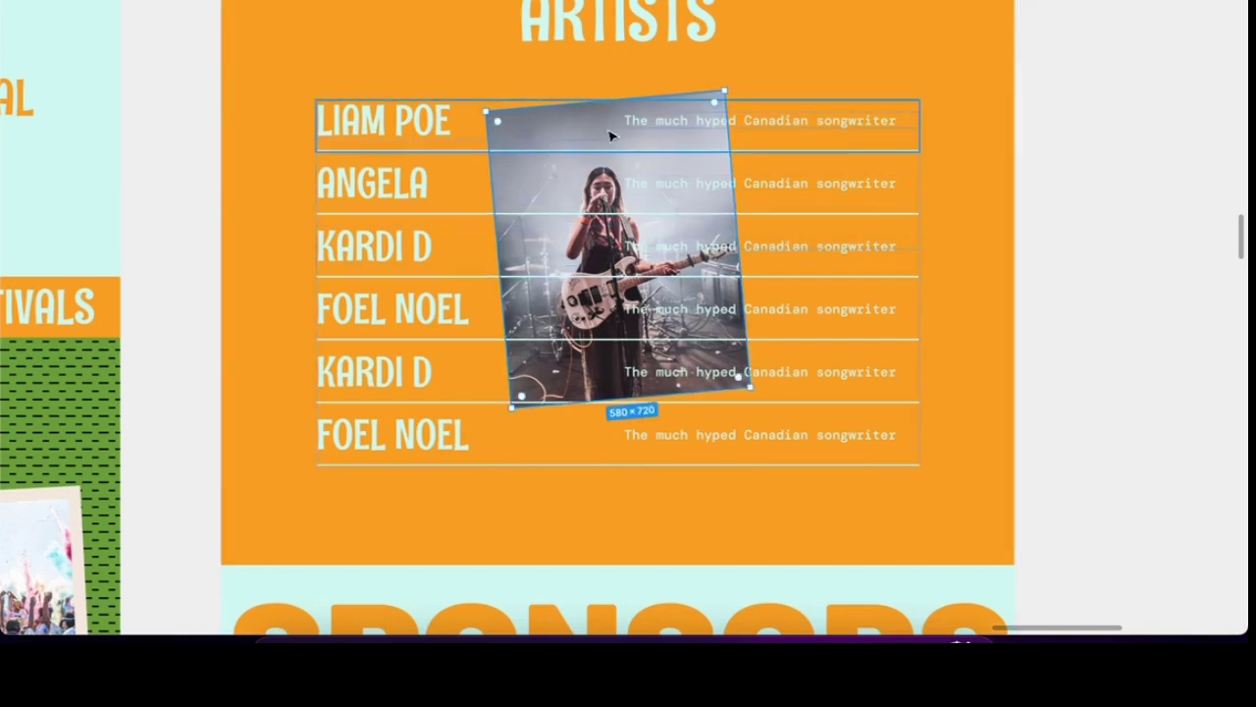
mouse_move(601, 130)
mouse_down()
mouse_move(604, 192)
mouse_move(606, 130)
mouse_up()
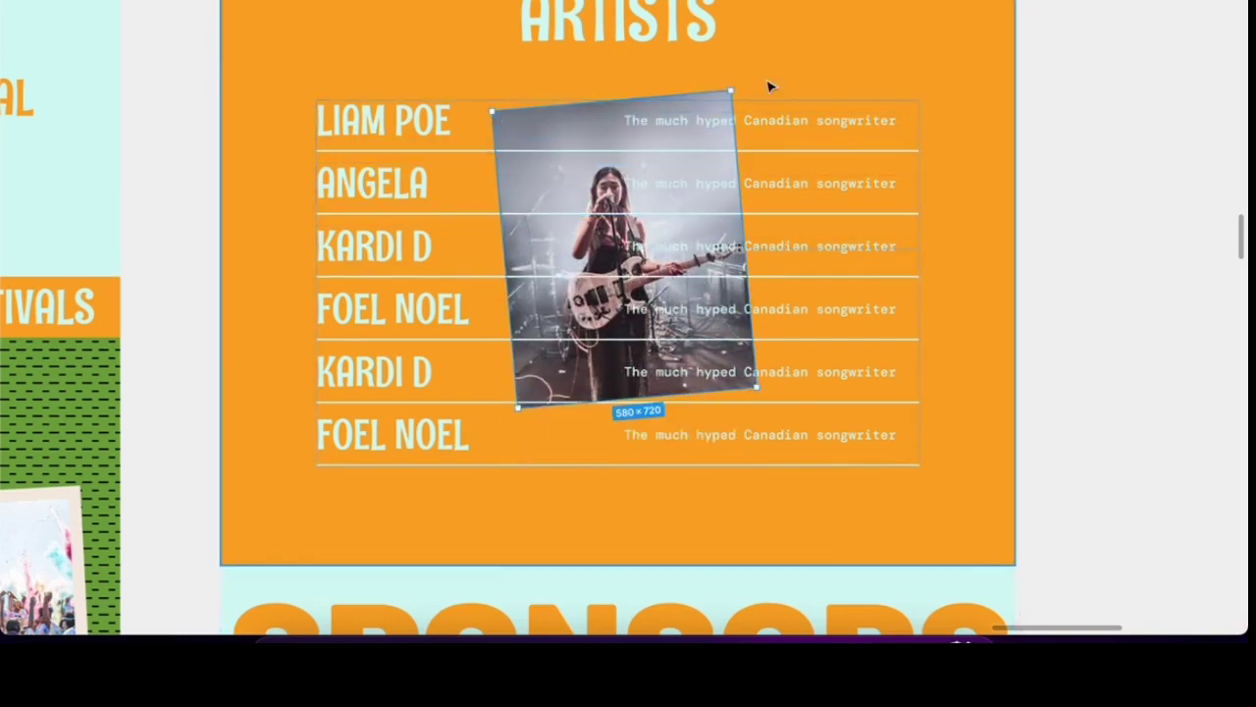
drag(738, 87, 758, 157)
key(ctrl+z)
click(1061, 236)
Examine the ticket-shaped Live Indie Music Festival section at the Festival page's end and the separate pink banner below it
scroll(1061, 237, down, 1)
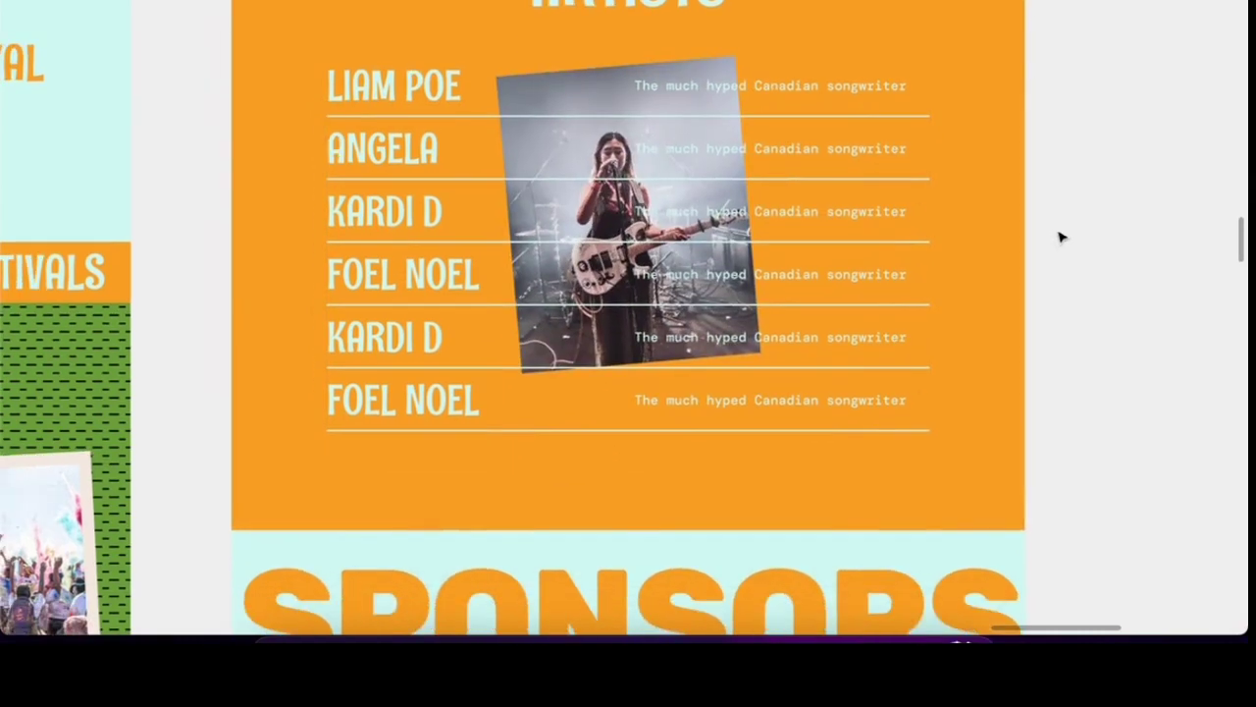
ctrl+scroll(1061, 236, down, 5)
scroll(1061, 236, down, 5)
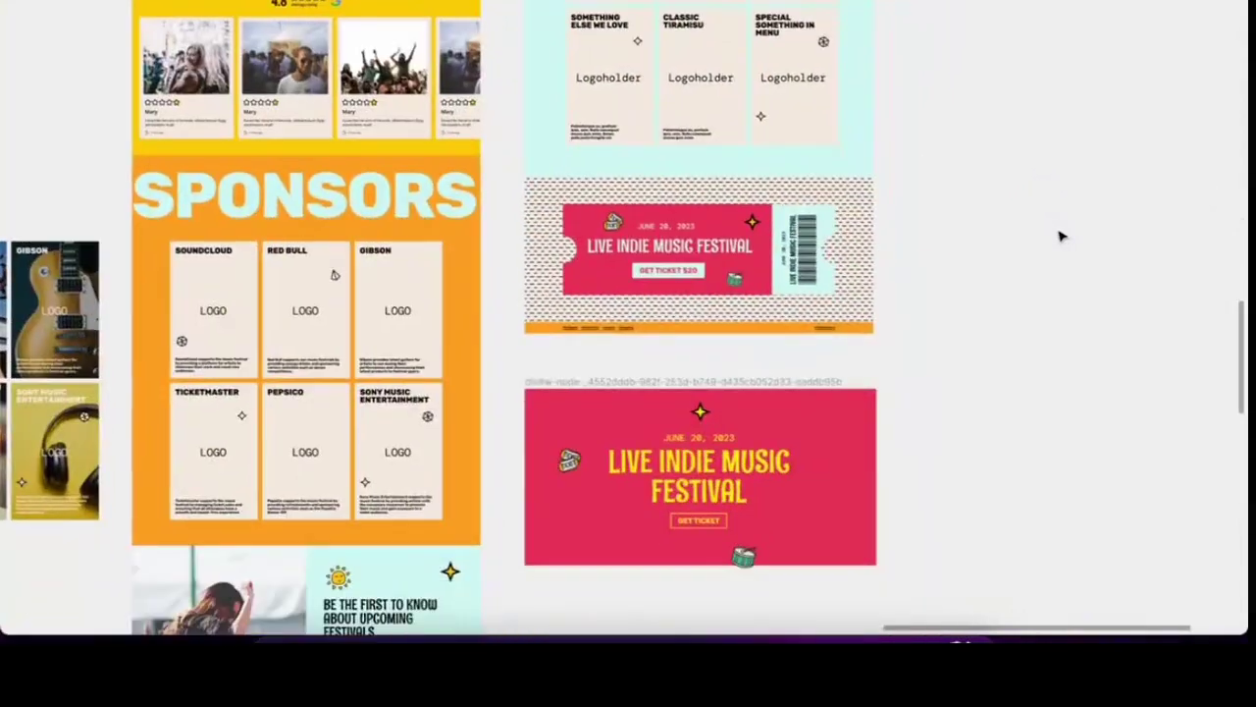
ctrl+scroll(836, 229, up, 5)
scroll(839, 229, left, 3)
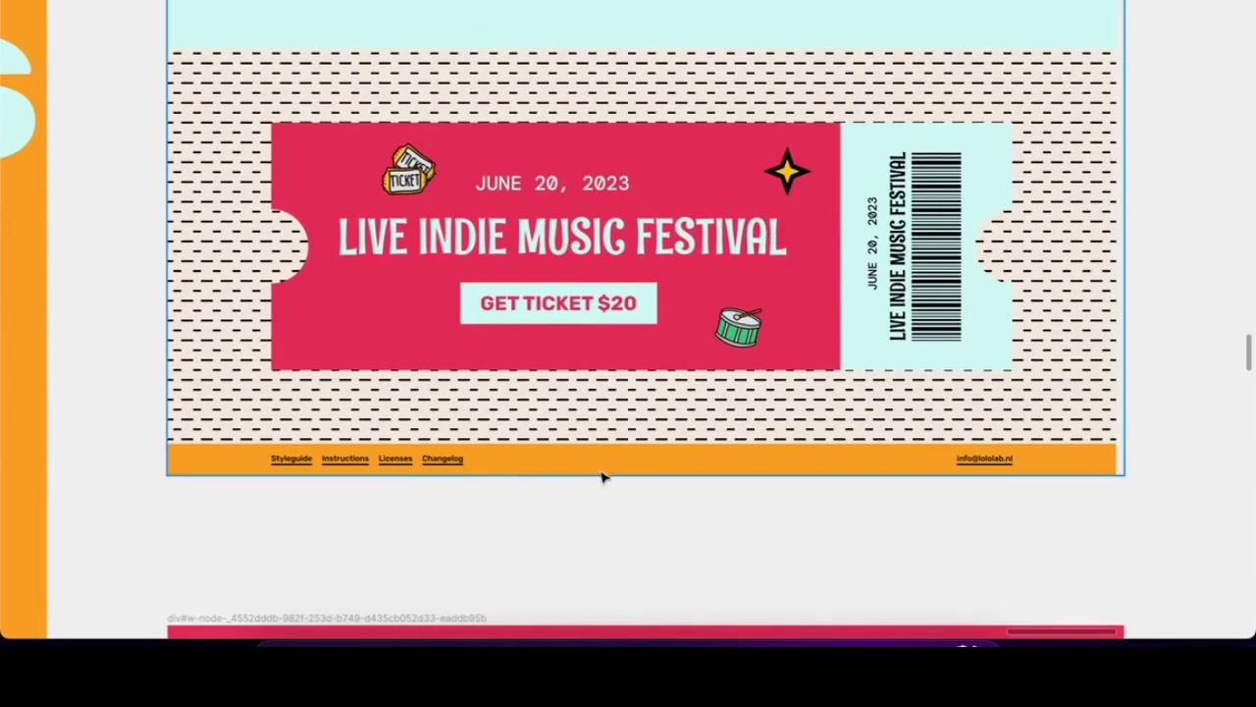
scroll(718, 505, down, 5)
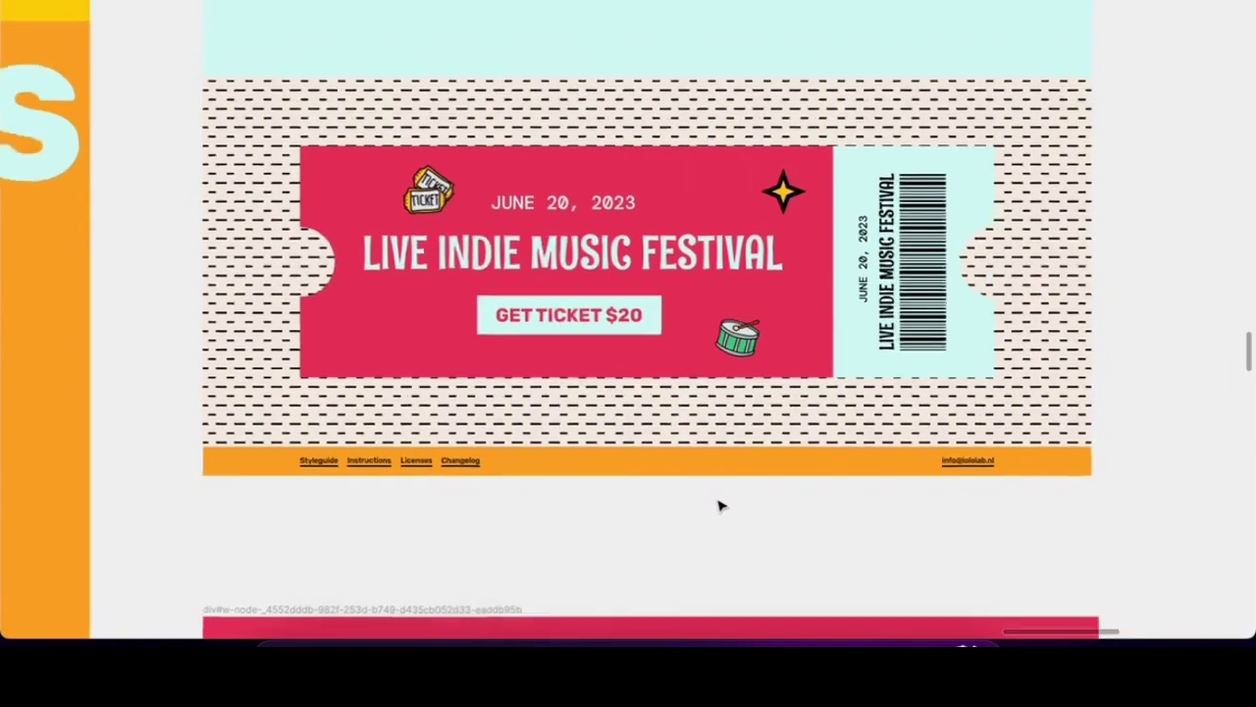
scroll(718, 505, down, 1)
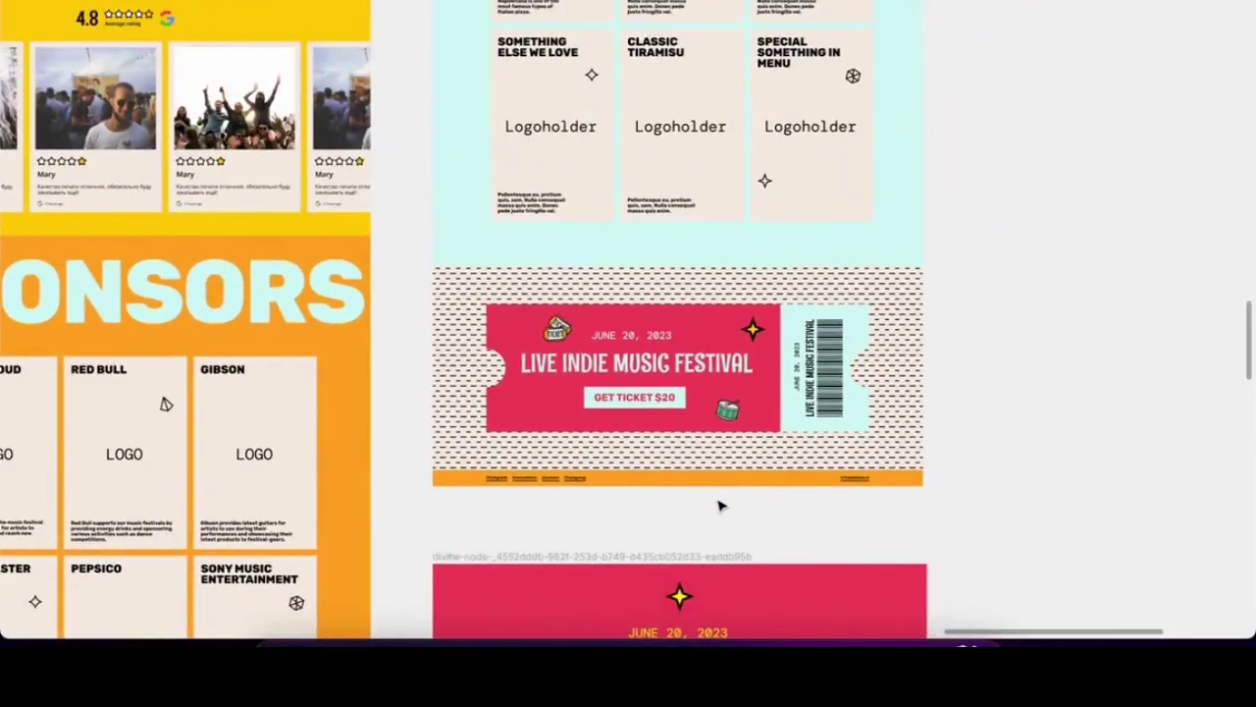
scroll(719, 504, down, 1)
scroll(720, 505, down, 5)
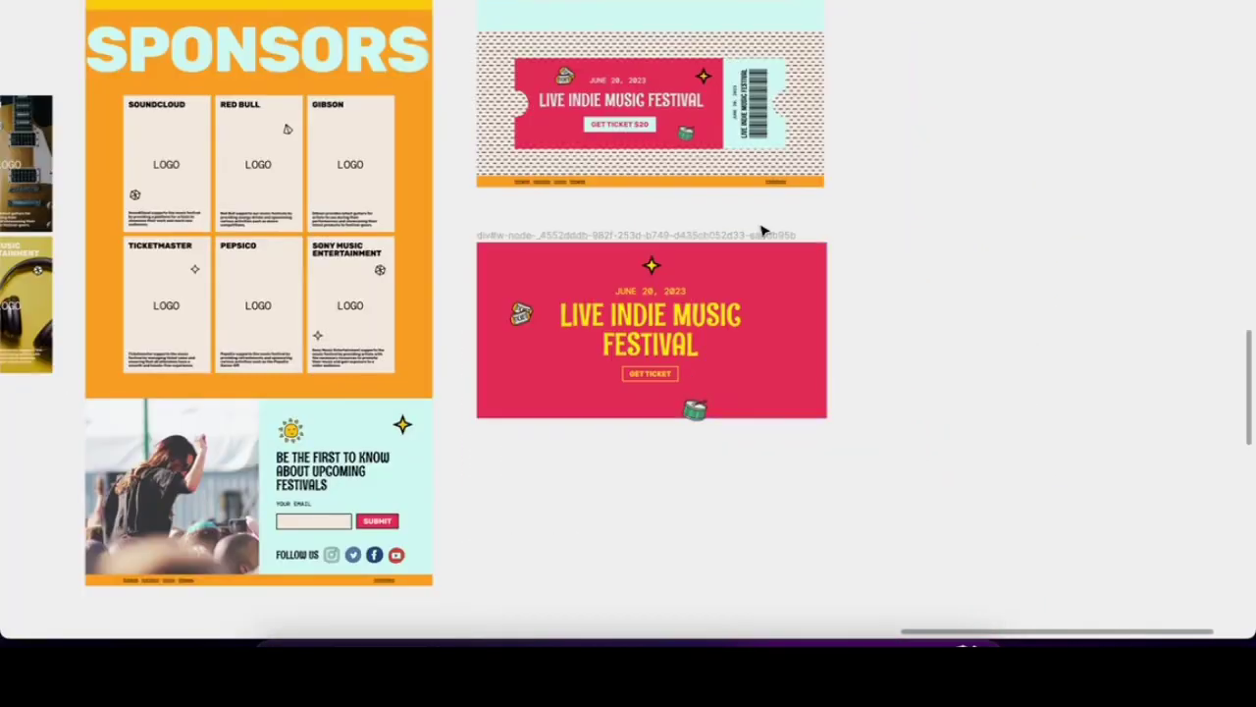
scroll(886, 222, up, 10)
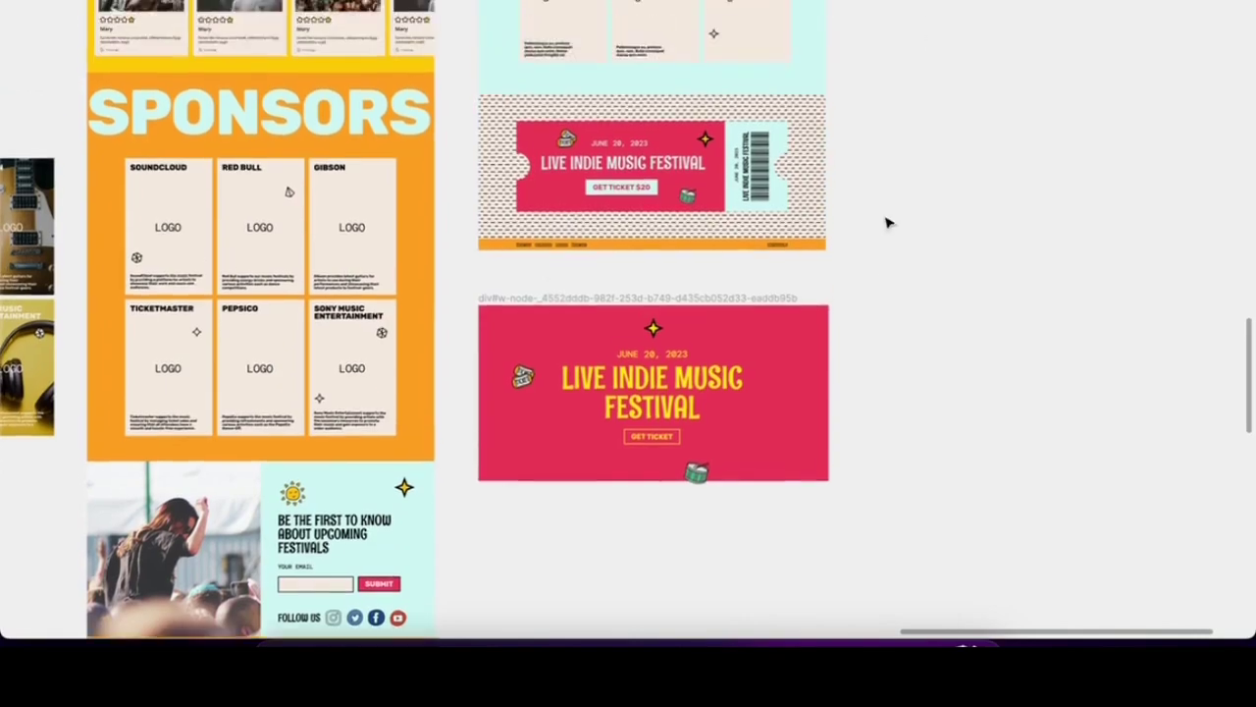
Examine the Artist page from its hero to its ticket banner, the home page's blog section, and the overview of all pages and posters
scroll(886, 222, up, 5)
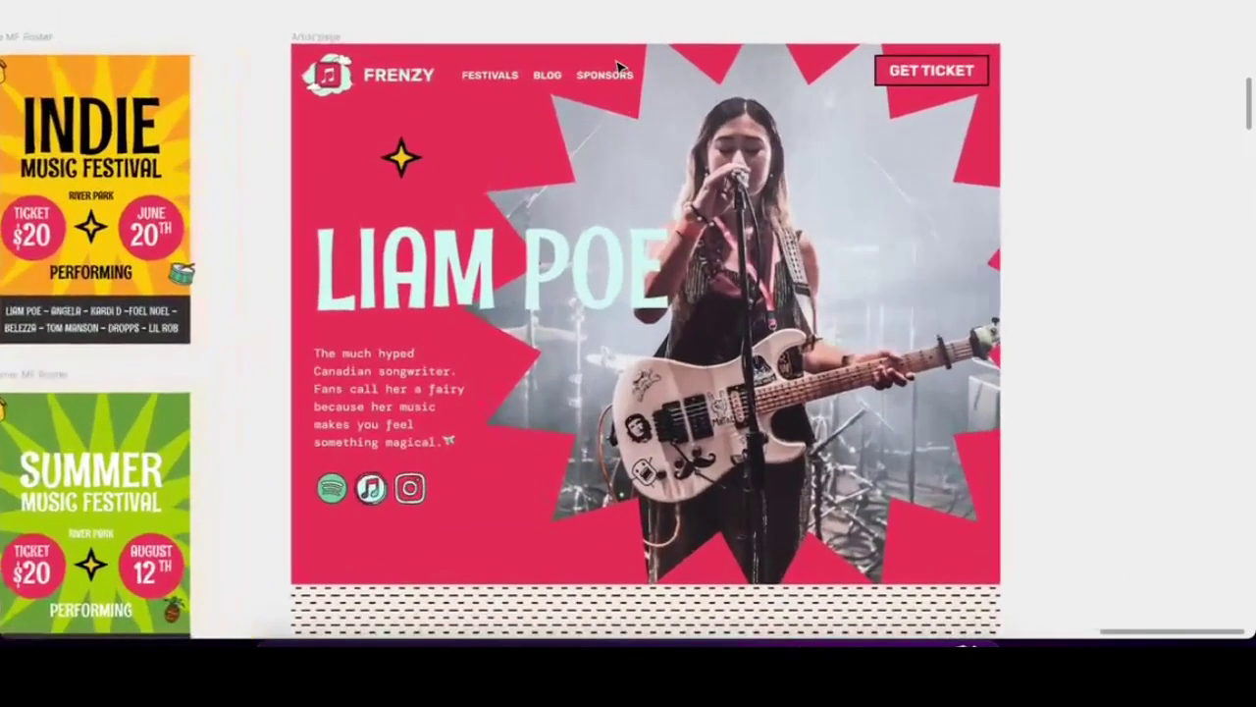
scroll(619, 66, right, 2)
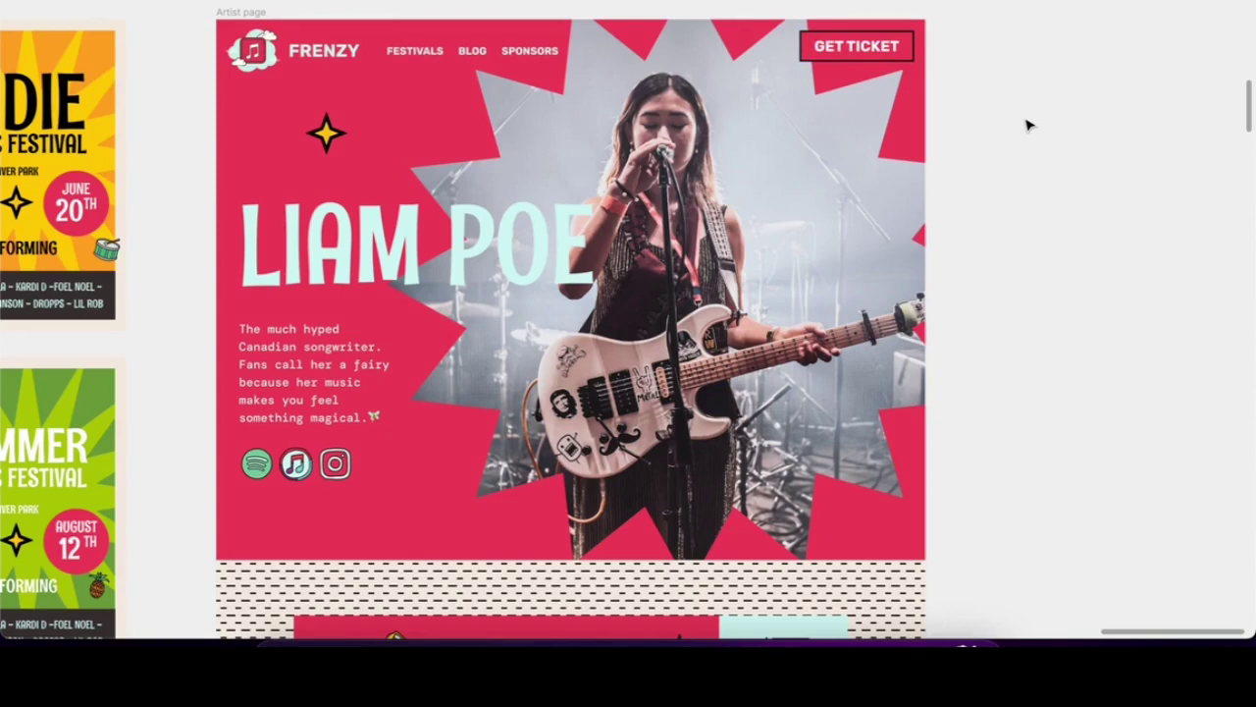
scroll(462, 61, down, 5)
scroll(481, 62, down, 10)
scroll(157, 270, up, 5)
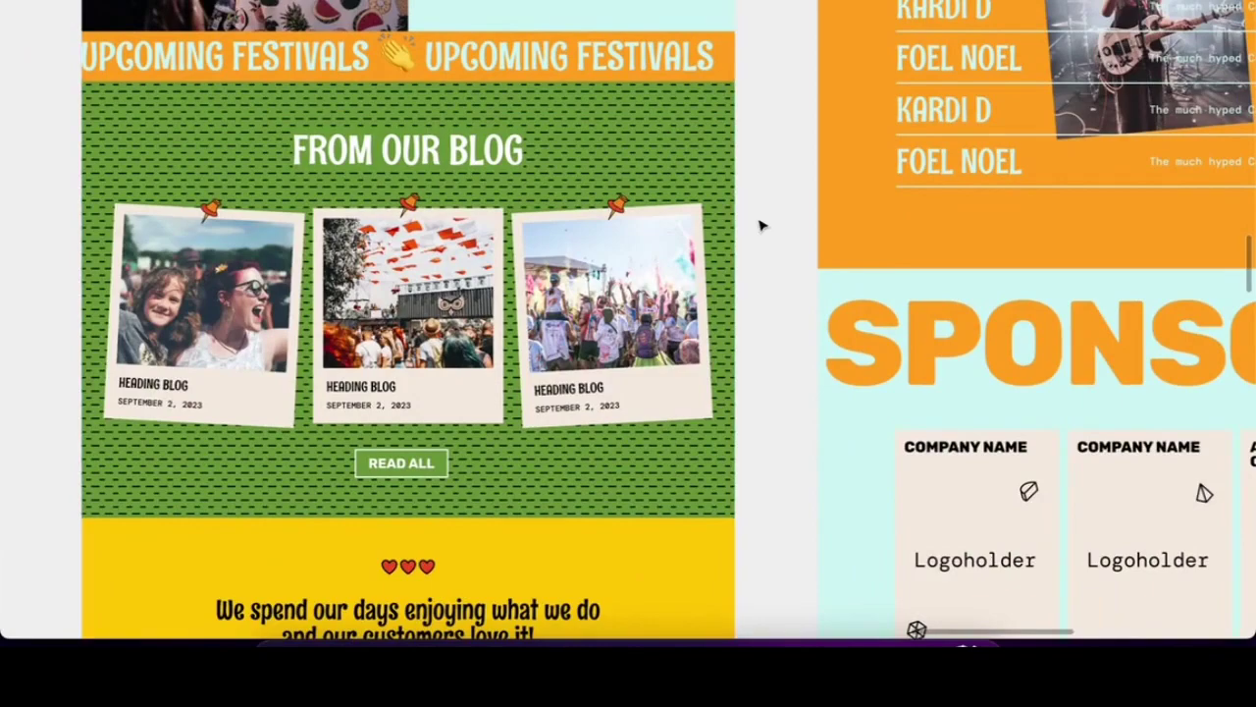
scroll(761, 226, down, 8)
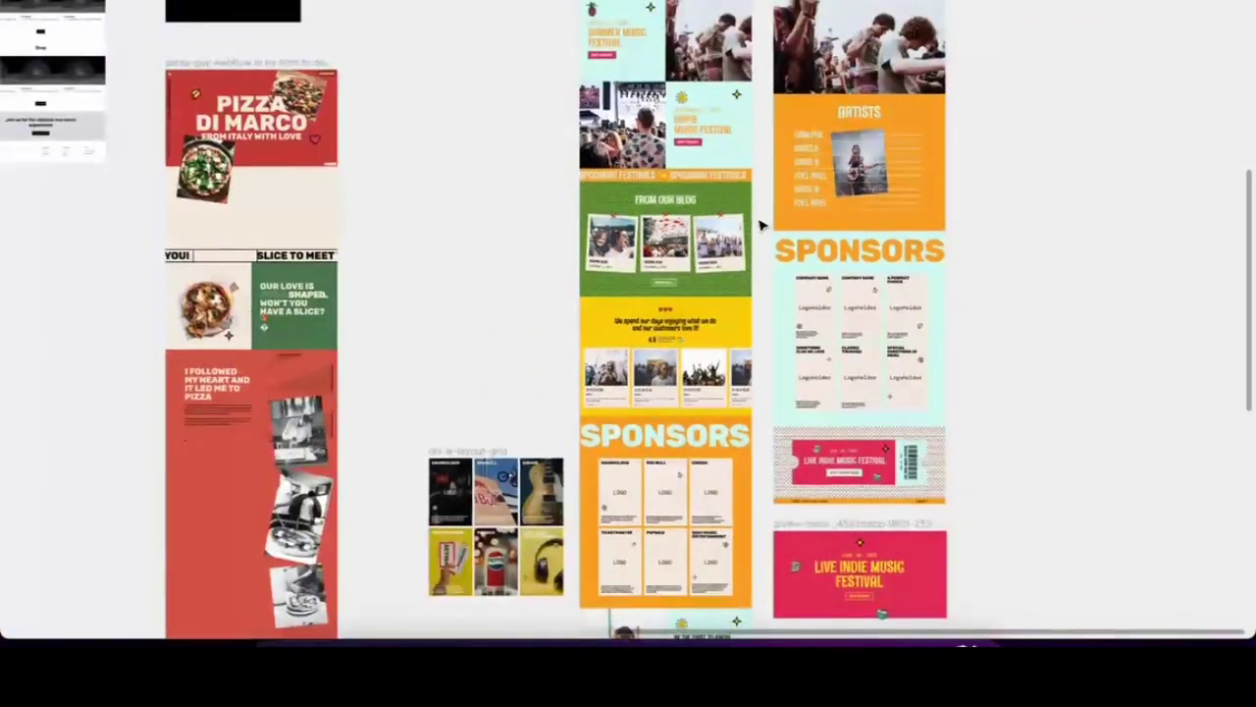
scroll(760, 223, up, 6)
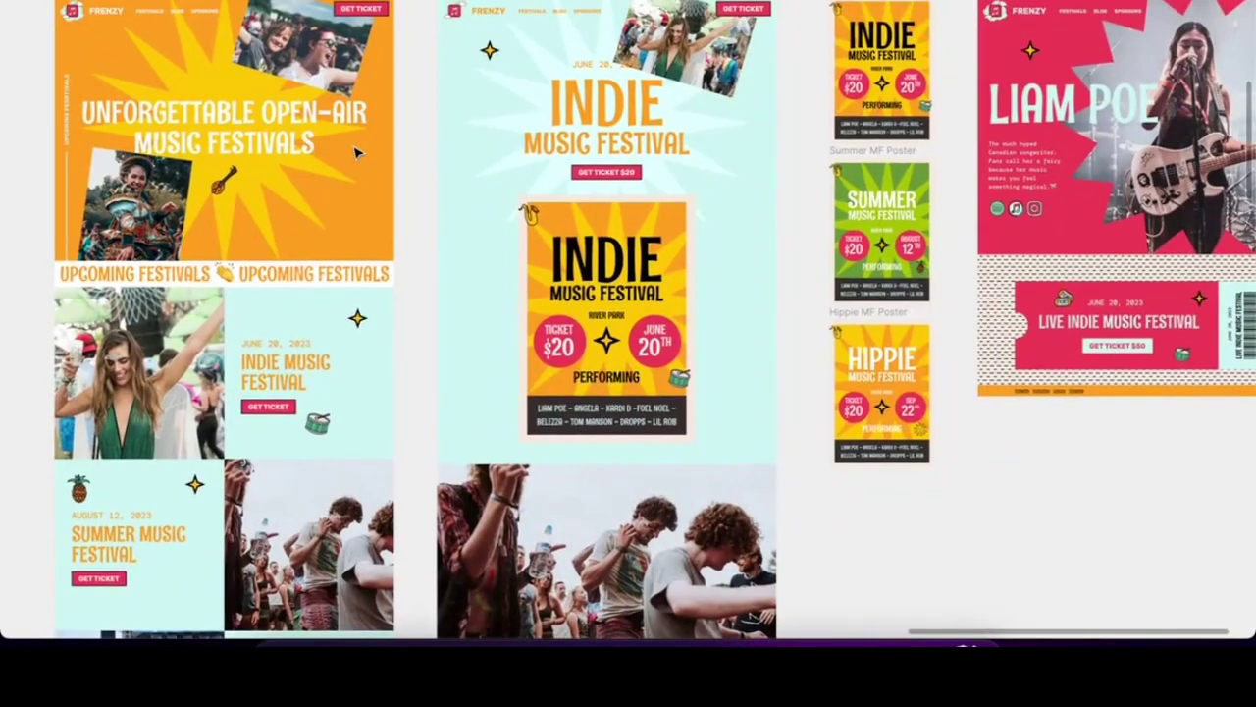
scroll(358, 152, up, 5)
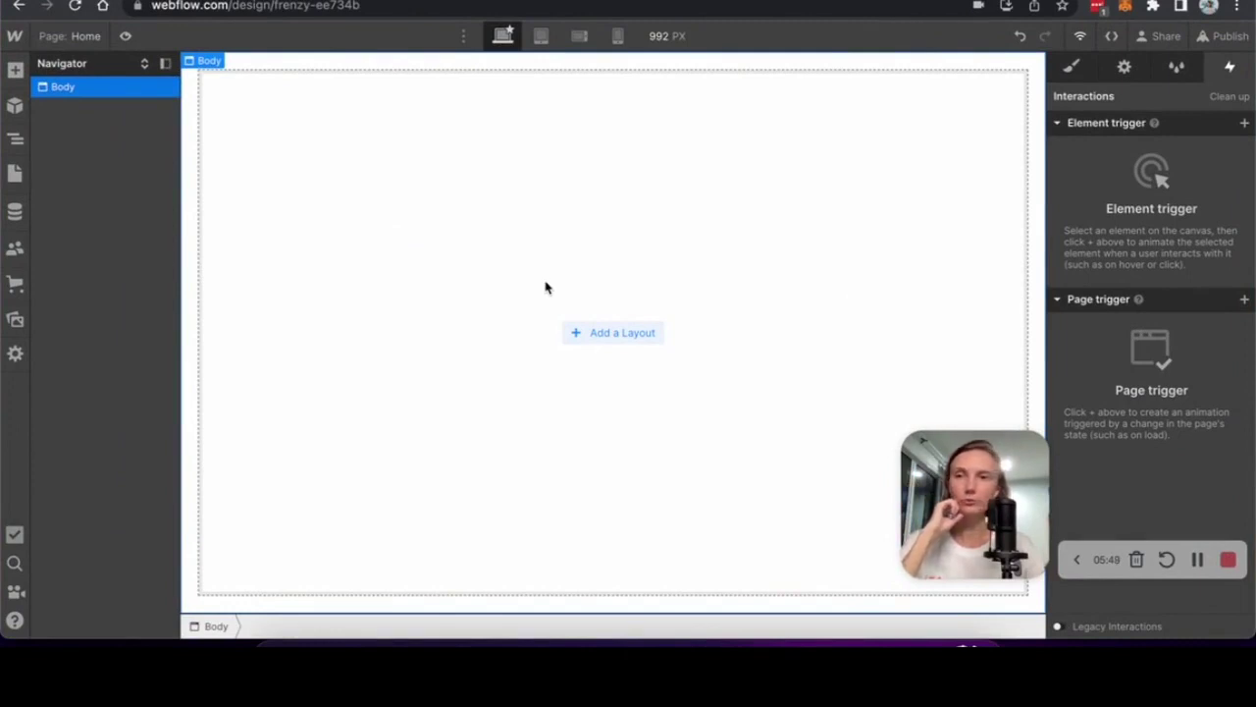
Switch to Webflow, add a Navbar element to the empty Home page, and close its settings
click(15, 70)
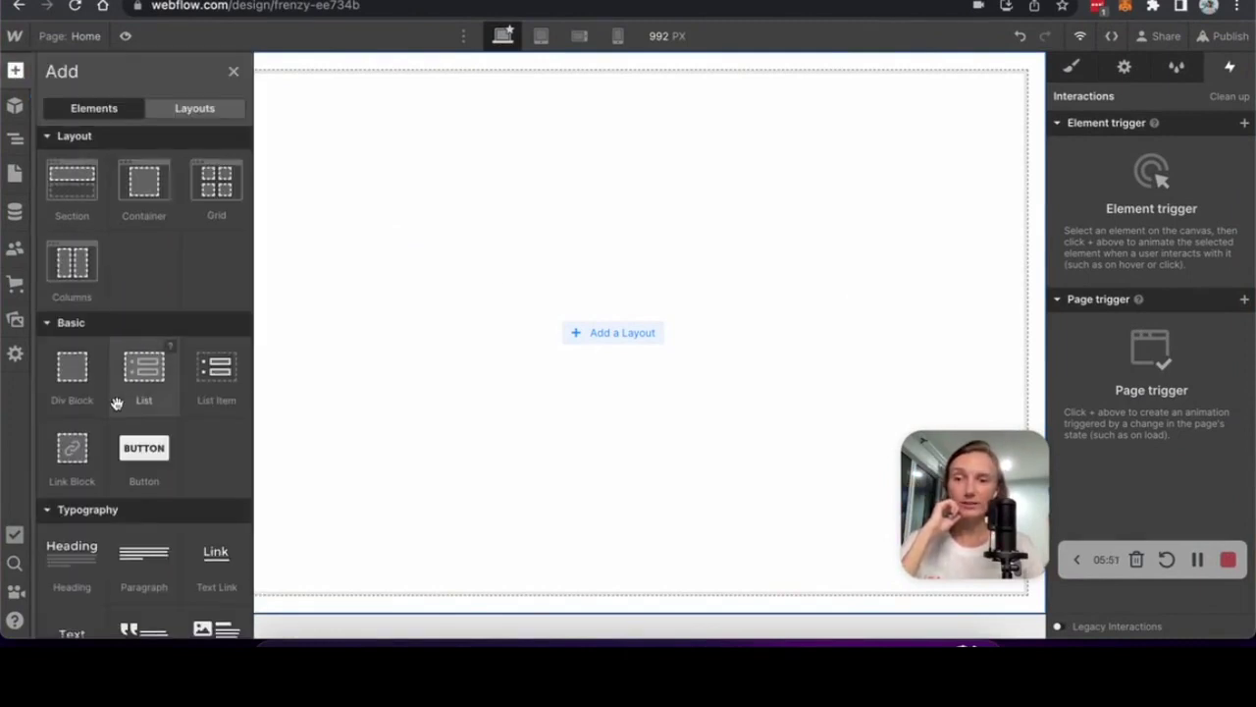
scroll(116, 402, down, 10)
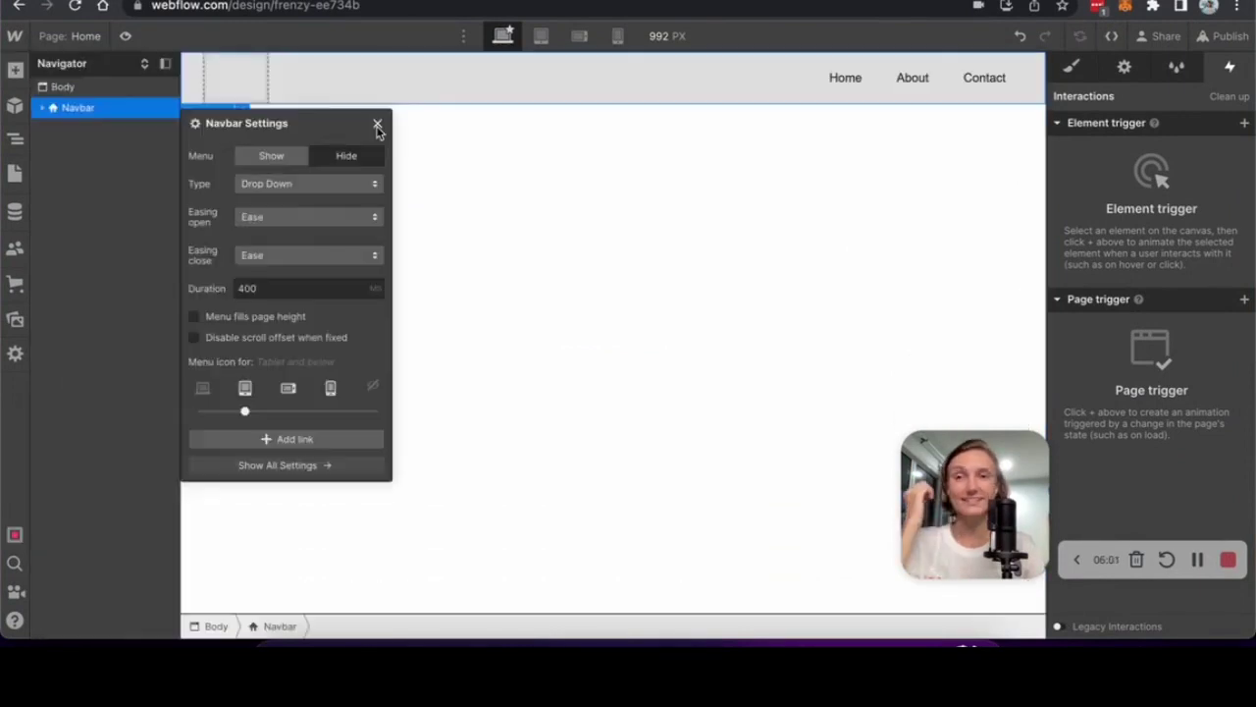
click(376, 126)
Give the navbar the class Navbar and set its width to 100%
click(1071, 66)
click(1139, 180)
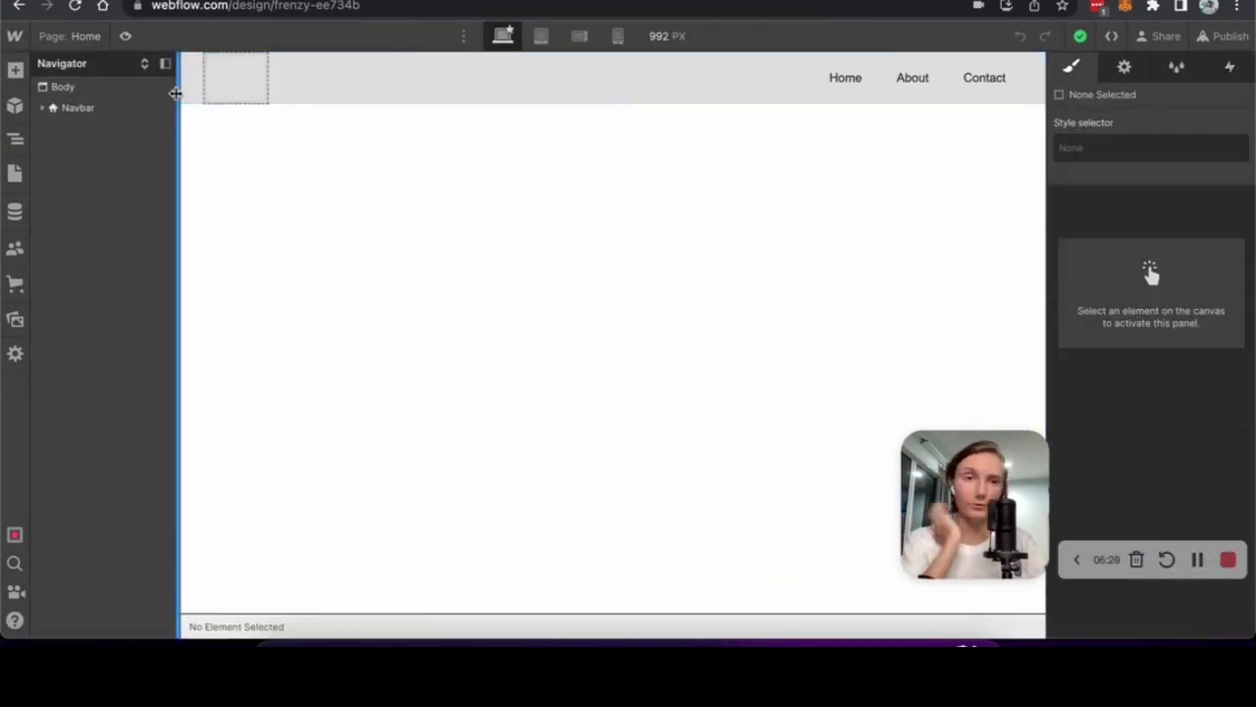
click(196, 83)
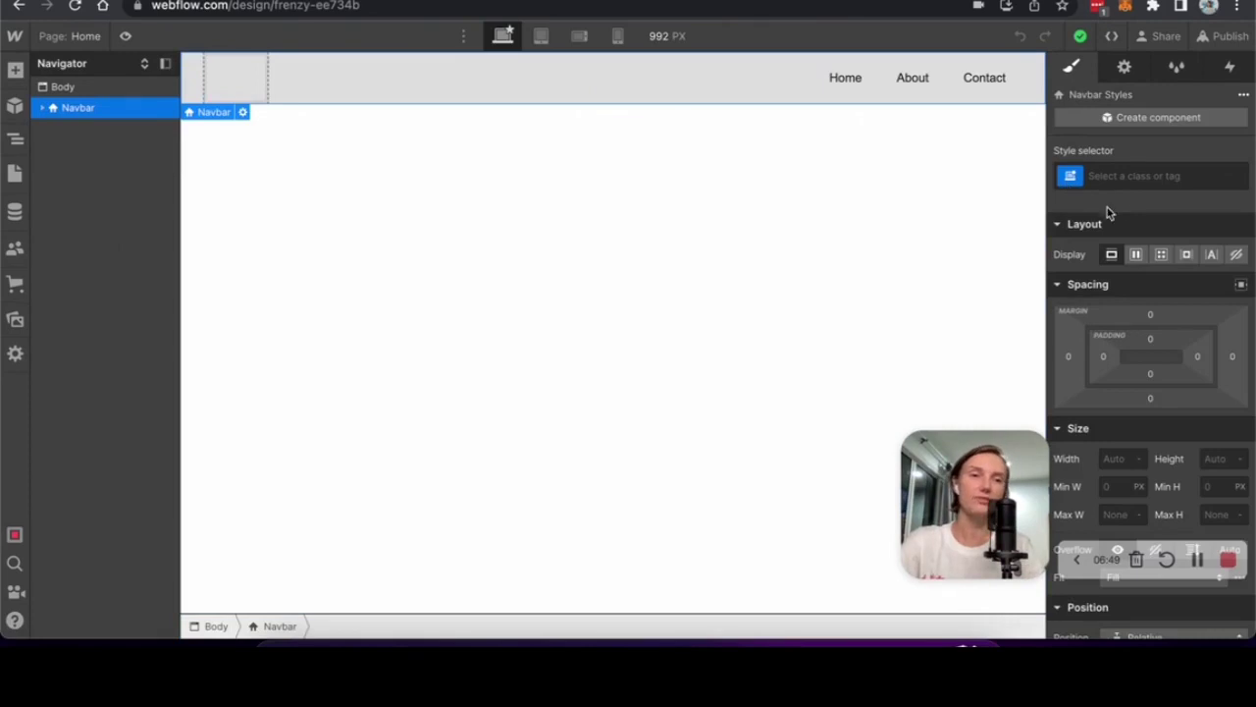
click(1115, 176)
click(1080, 297)
click(1123, 458)
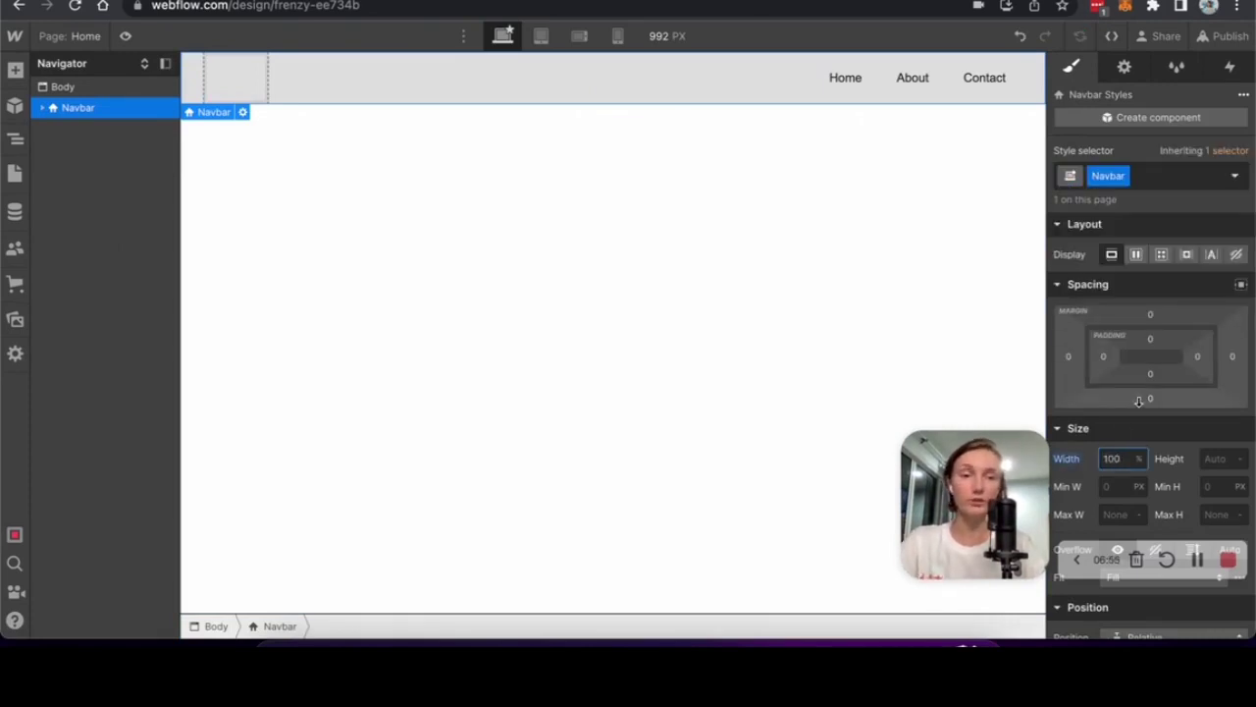
scroll(1113, 453, down, 8)
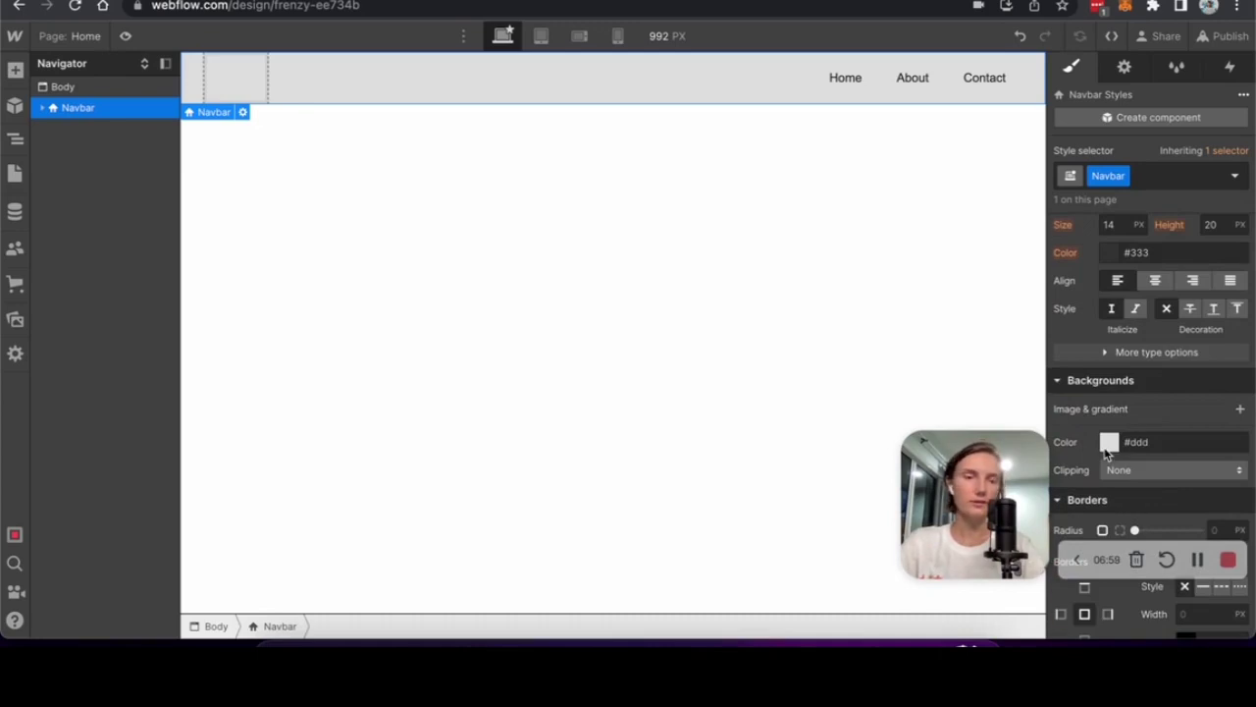
scroll(1106, 452, up, 8)
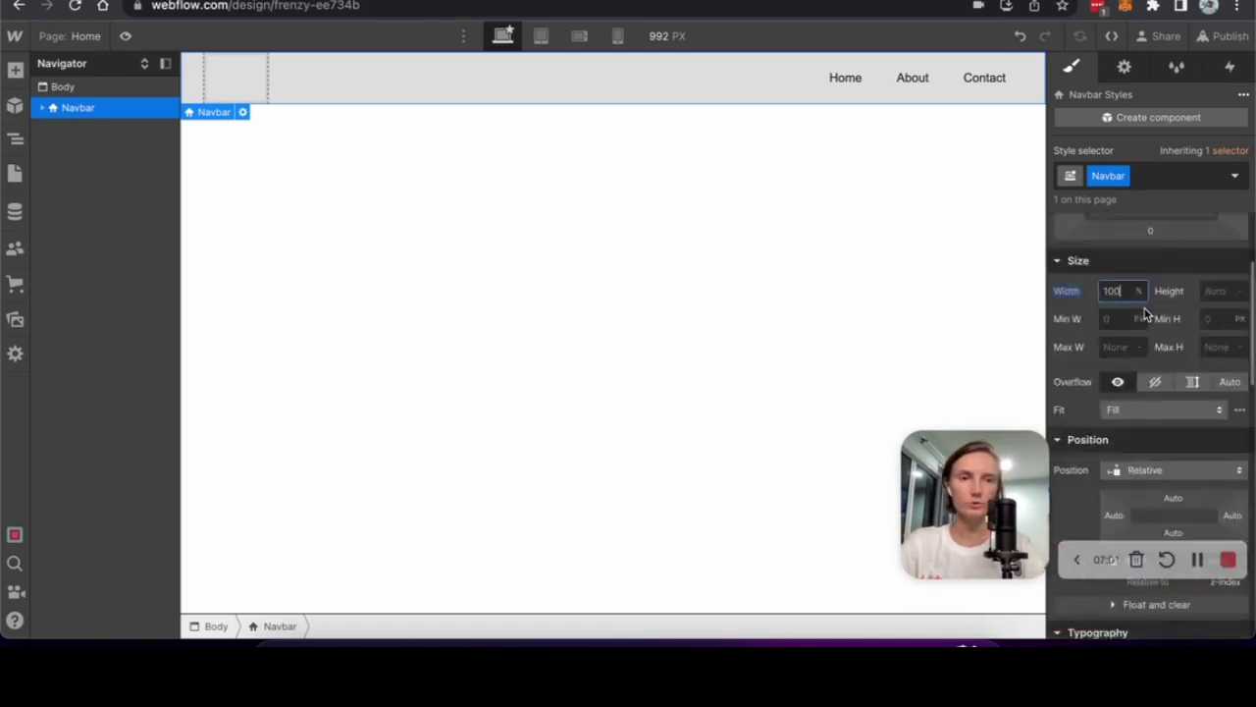
Set the width of the container inside the navbar to 100%
click(712, 81)
click(1114, 435)
text(100%)
click(1153, 378)
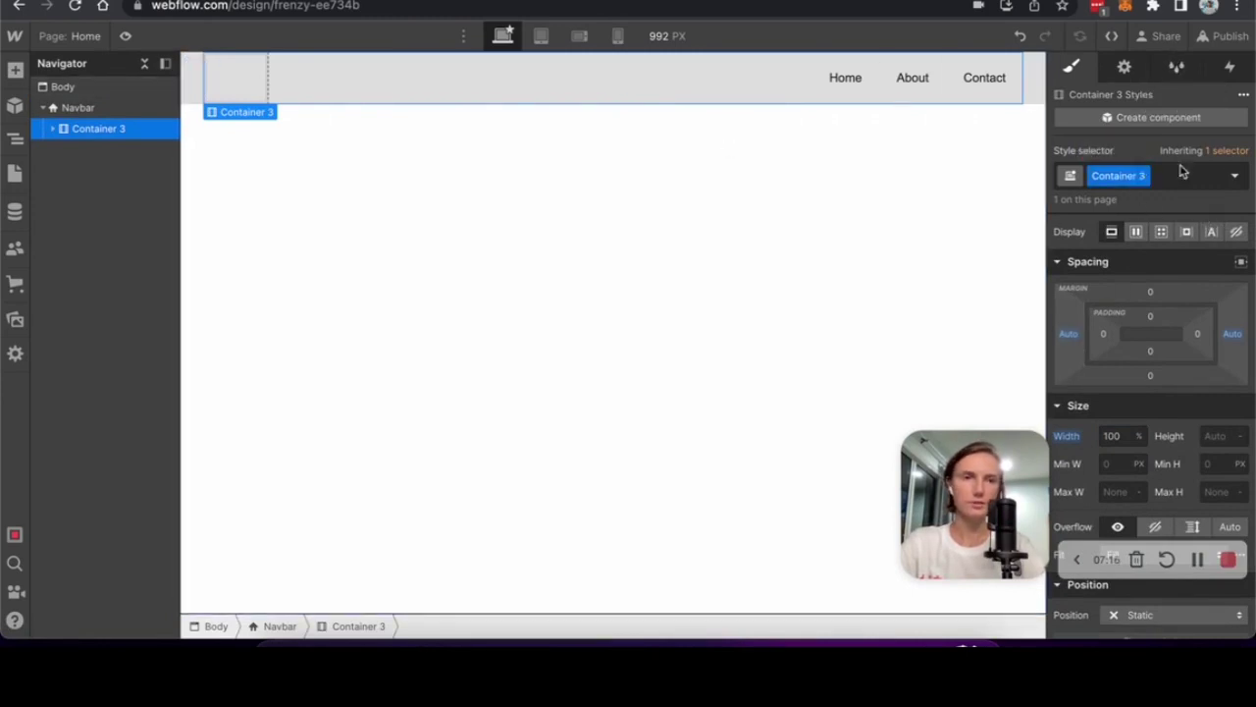
Clean up the project's style list by removing all styles not associated with any page element
click(1176, 66)
click(1217, 96)
scroll(1148, 343, down, 2)
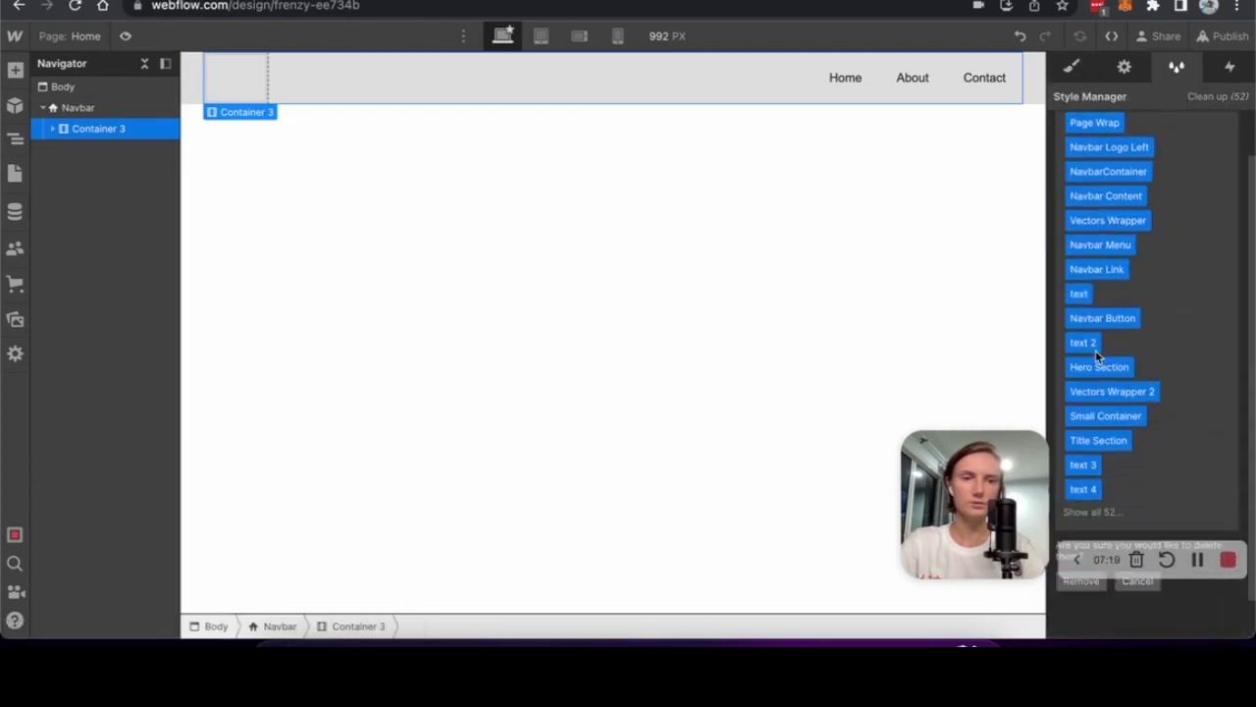
click(1075, 581)
click(1220, 96)
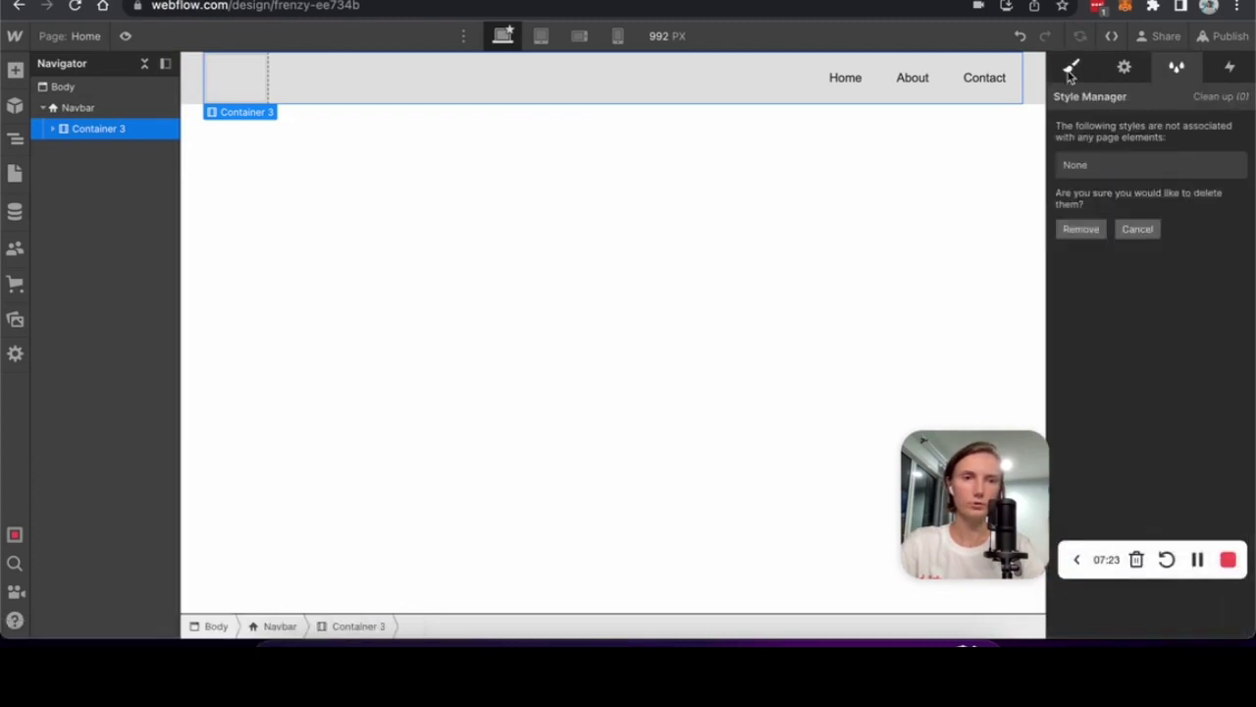
Rename the navbar container's class to Container
click(1070, 66)
double_click(1107, 175)
key(BackSpace)
key(BackSpace)
key(Return)
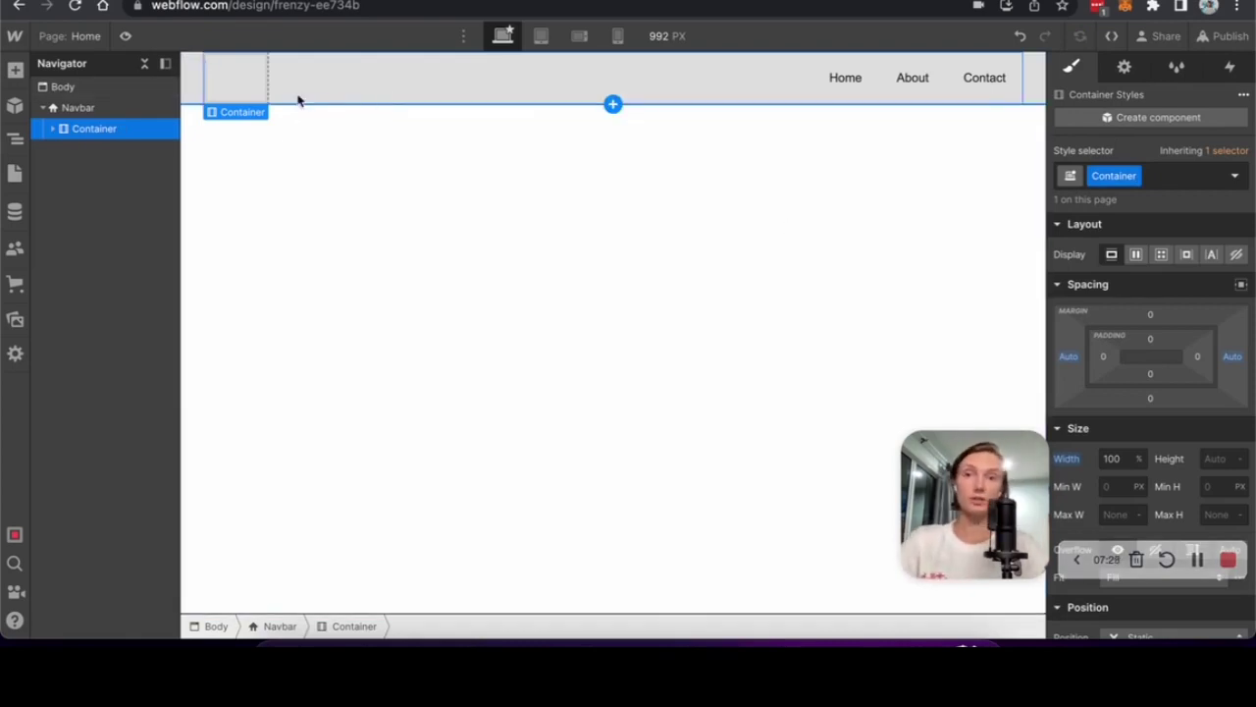
Select the Nav Menu inside the navbar's container, and open the Fonts section of the site settings
click(256, 87)
click(113, 172)
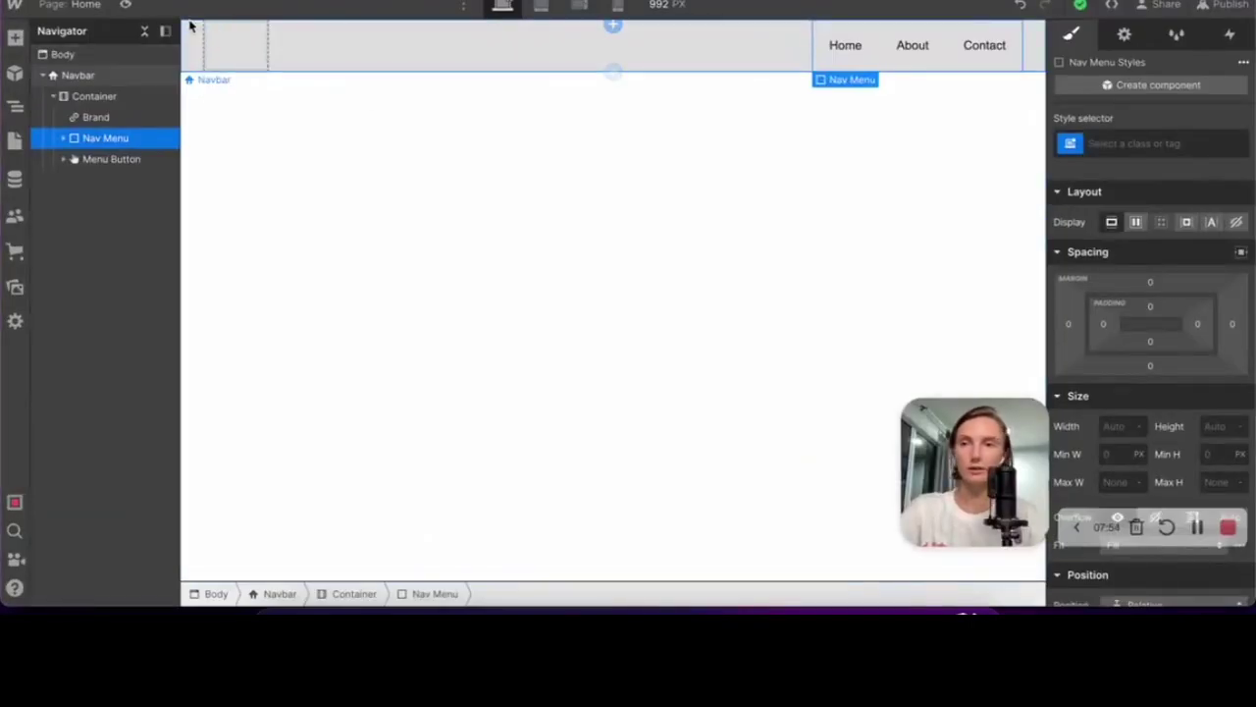
click(14, 5)
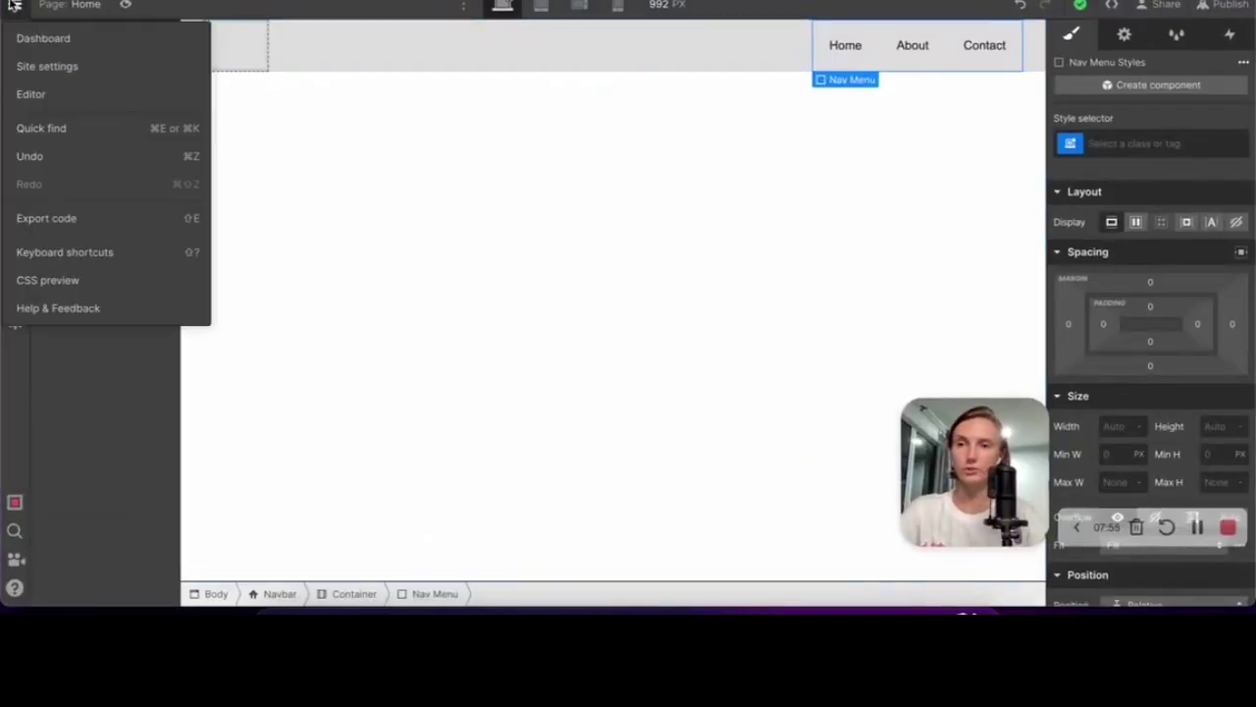
click(47, 67)
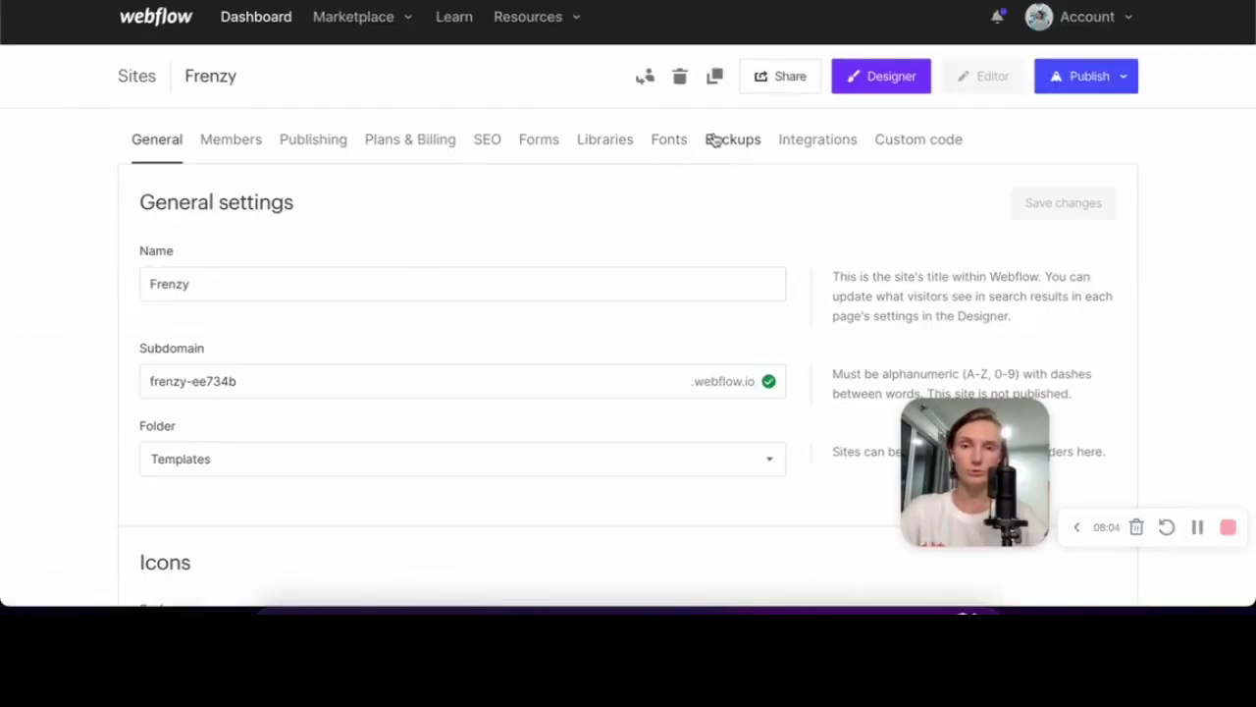
click(712, 139)
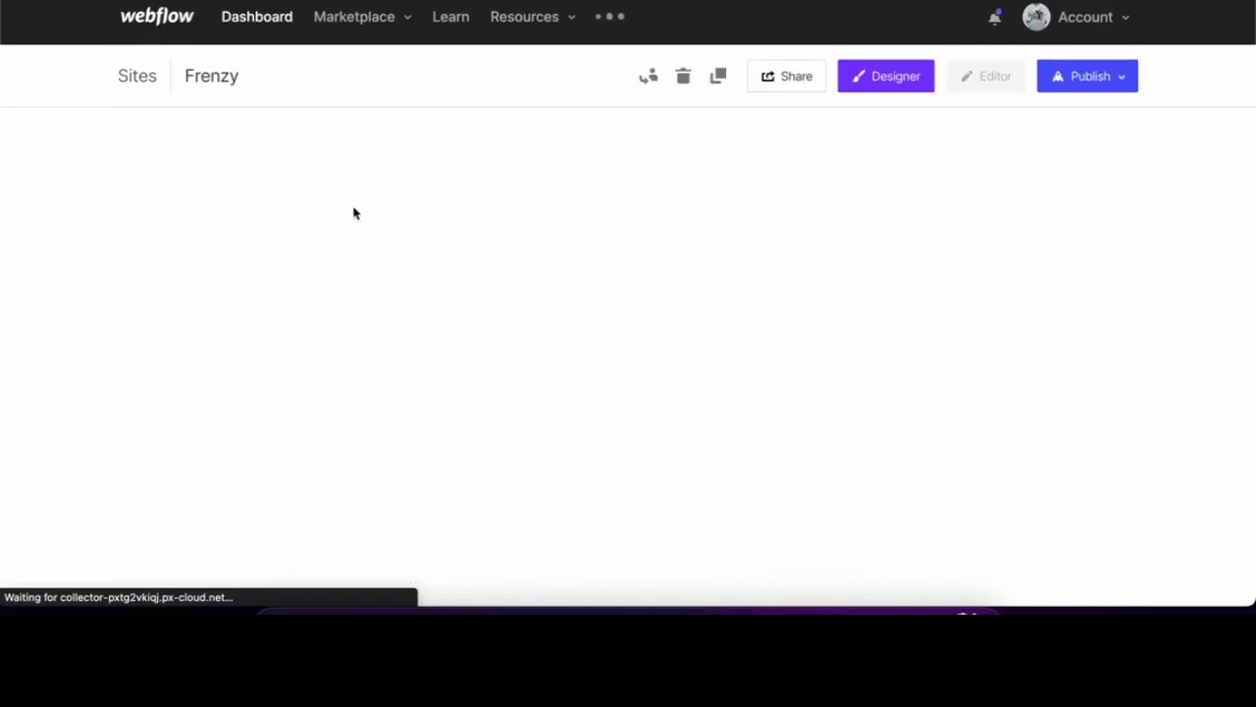
Add the Google font Rum Raisin with the Regular variant and latin script to the site
click(294, 284)
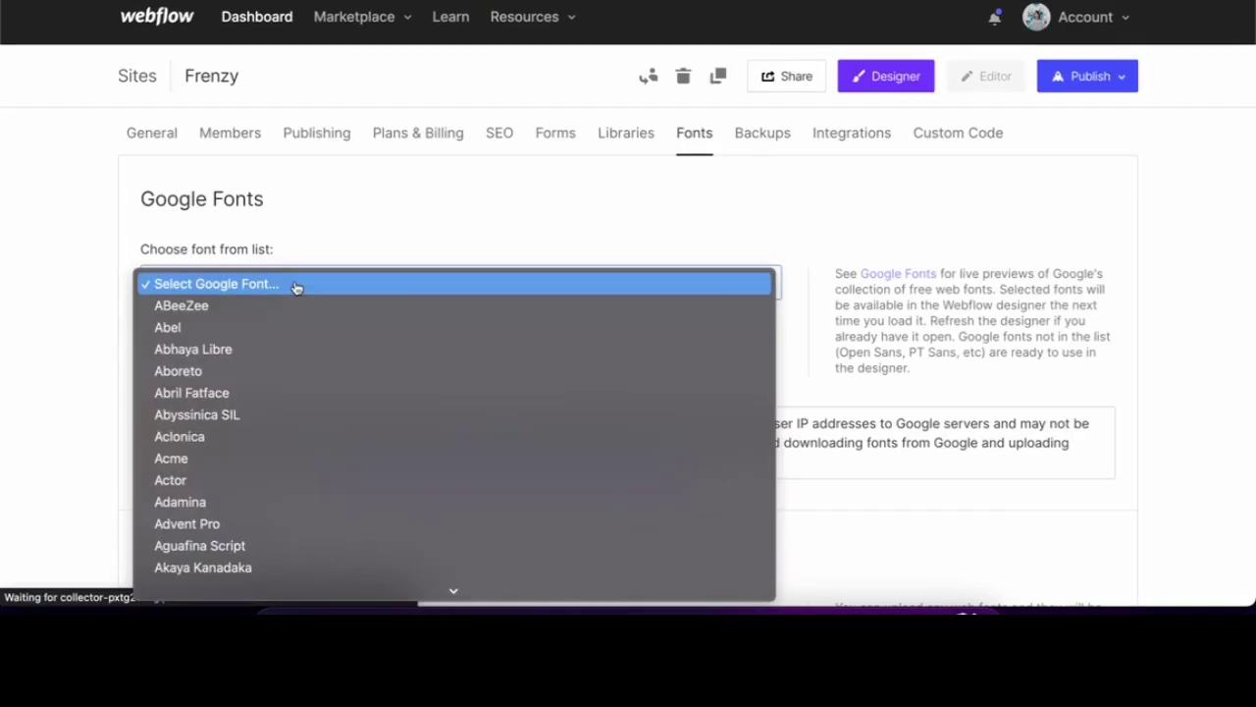
scroll(295, 284, down, 20)
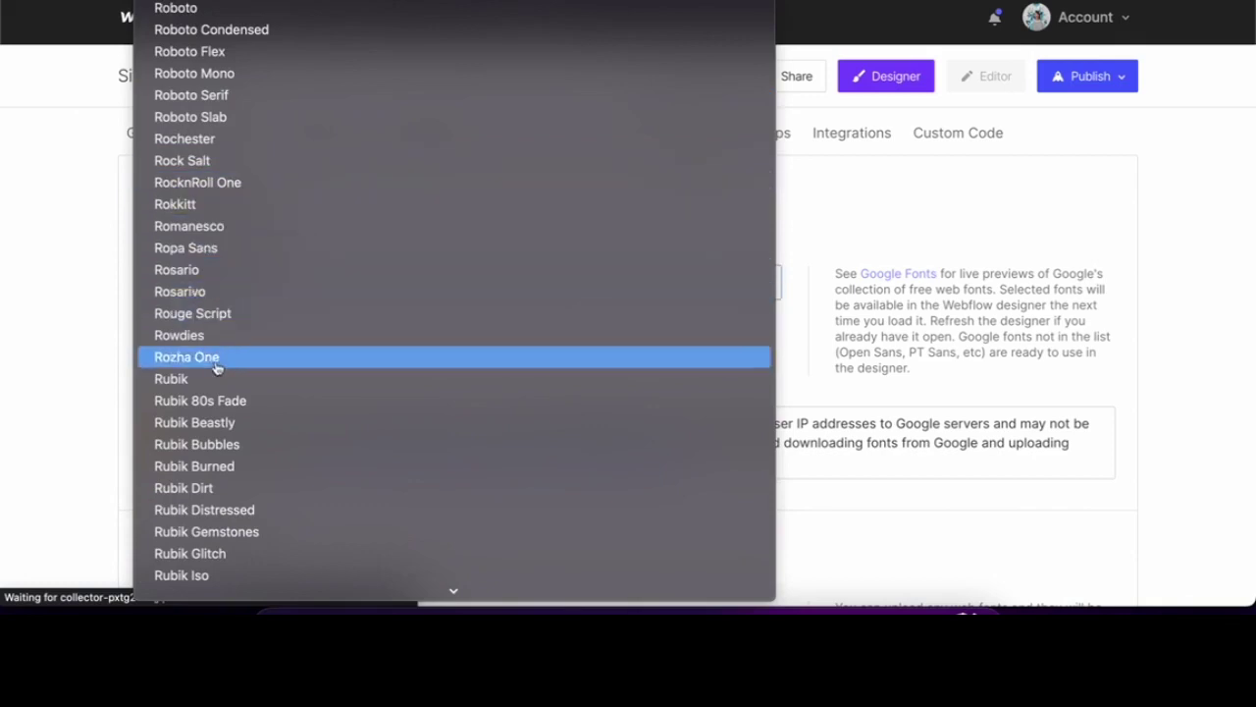
scroll(214, 530, down, 3)
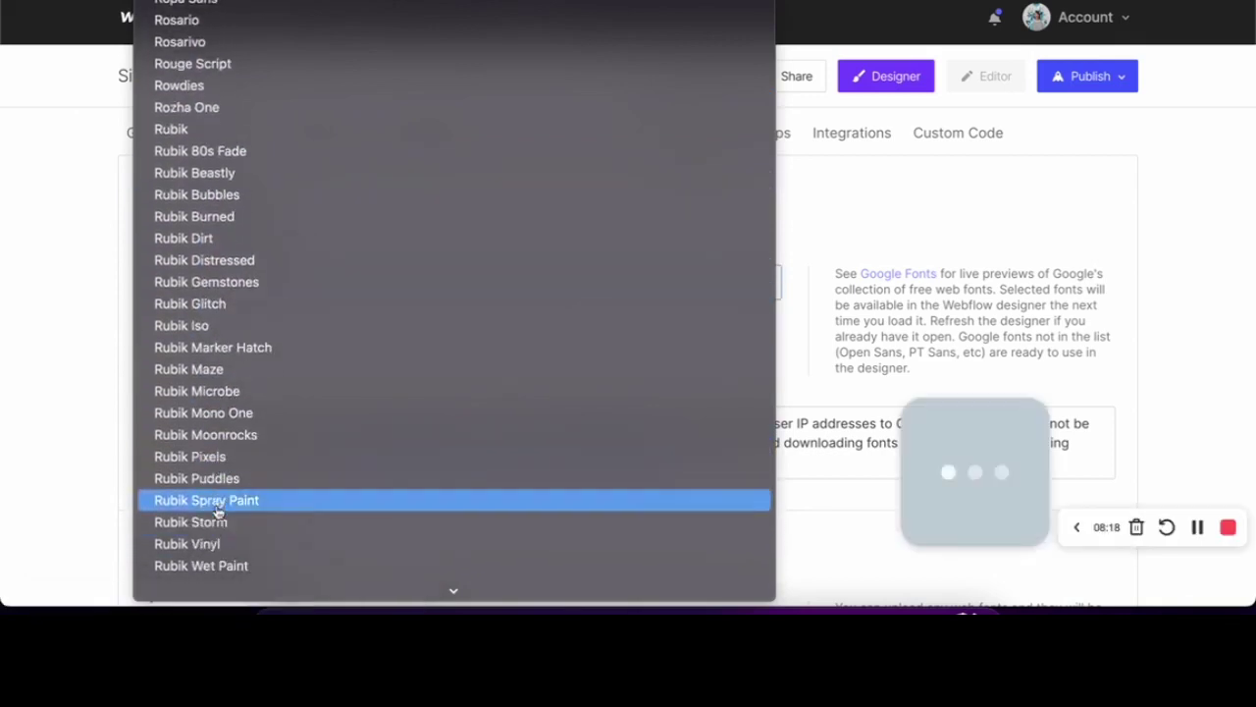
scroll(218, 525, down, 4)
click(221, 432)
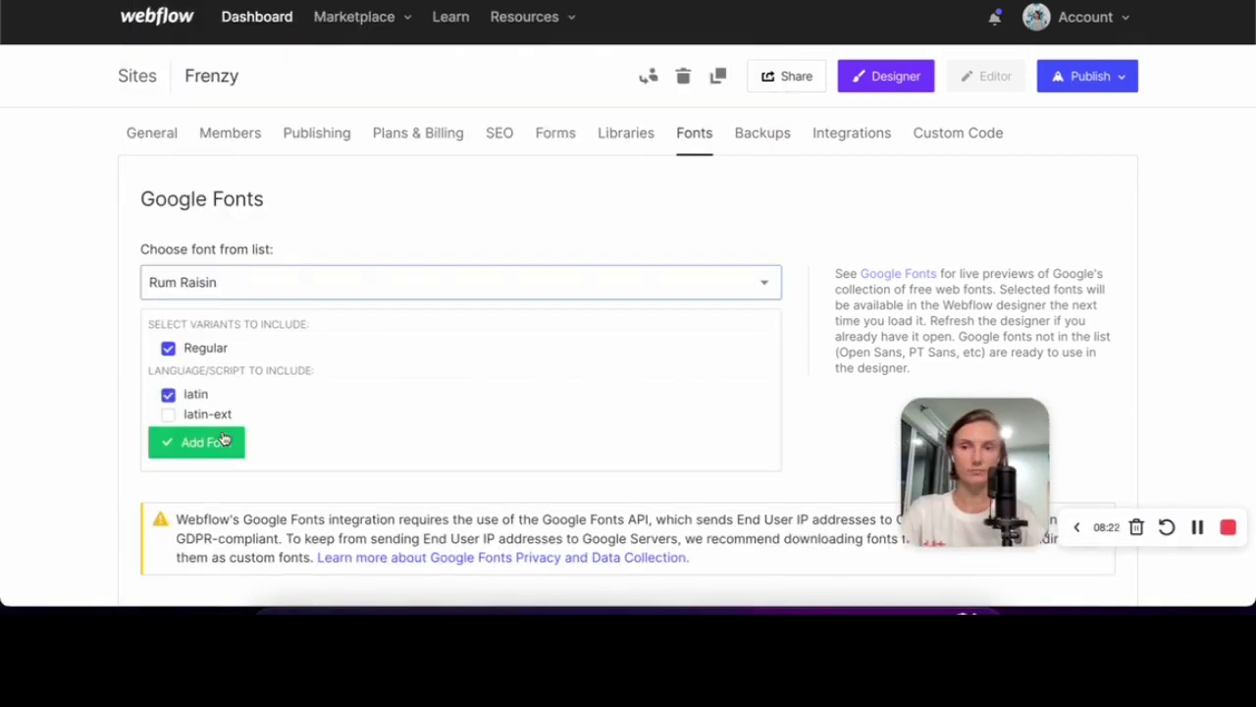
click(201, 445)
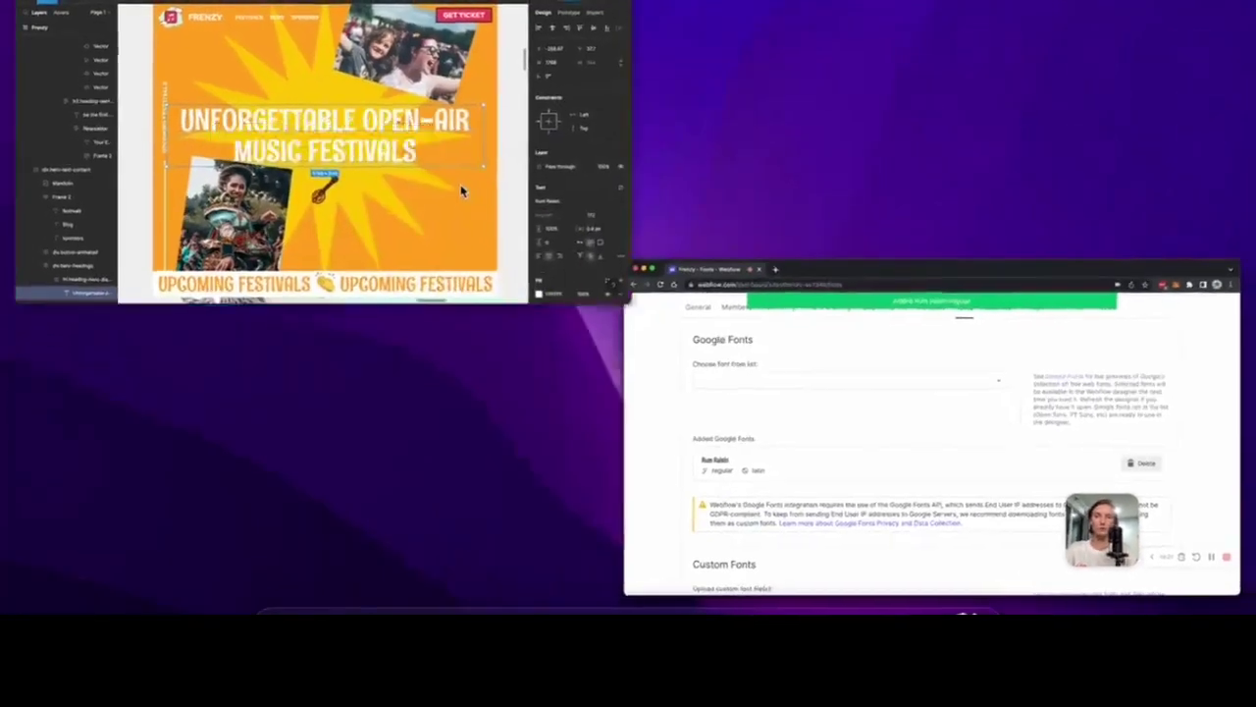
Switch to Figma and check which font the June 20, 2023 date text uses
click(286, 129)
scroll(579, 246, down, 10)
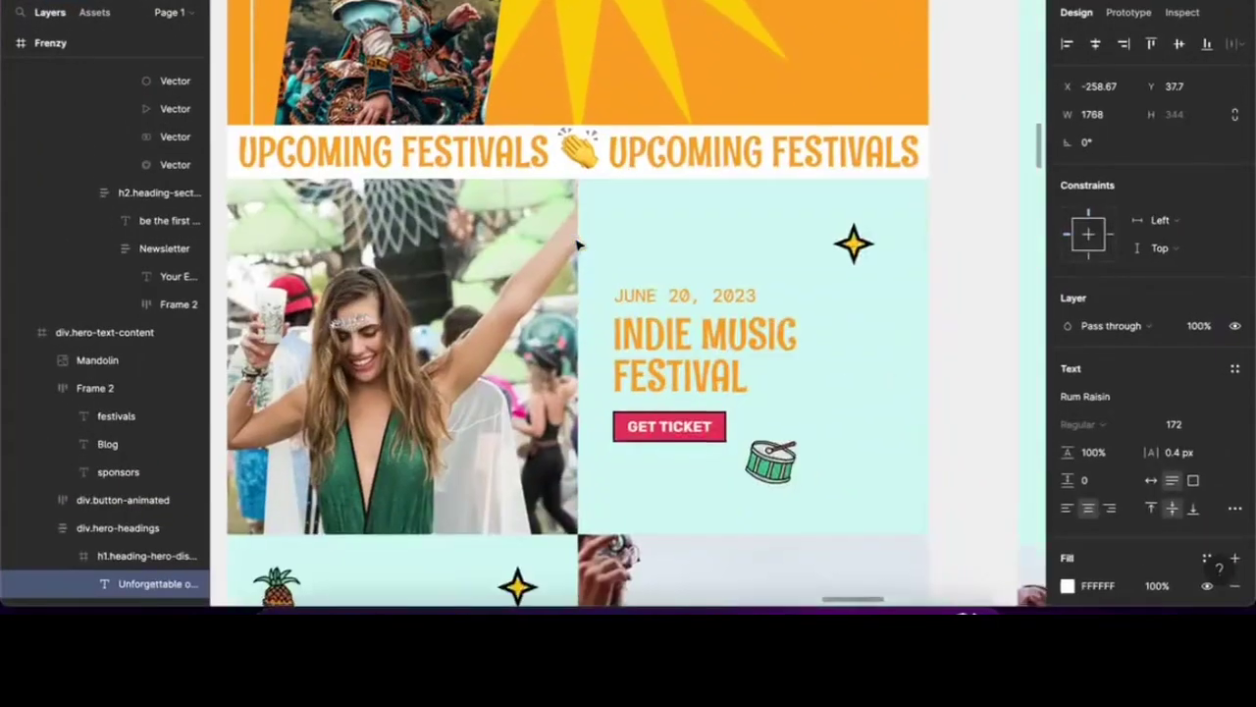
click(642, 196)
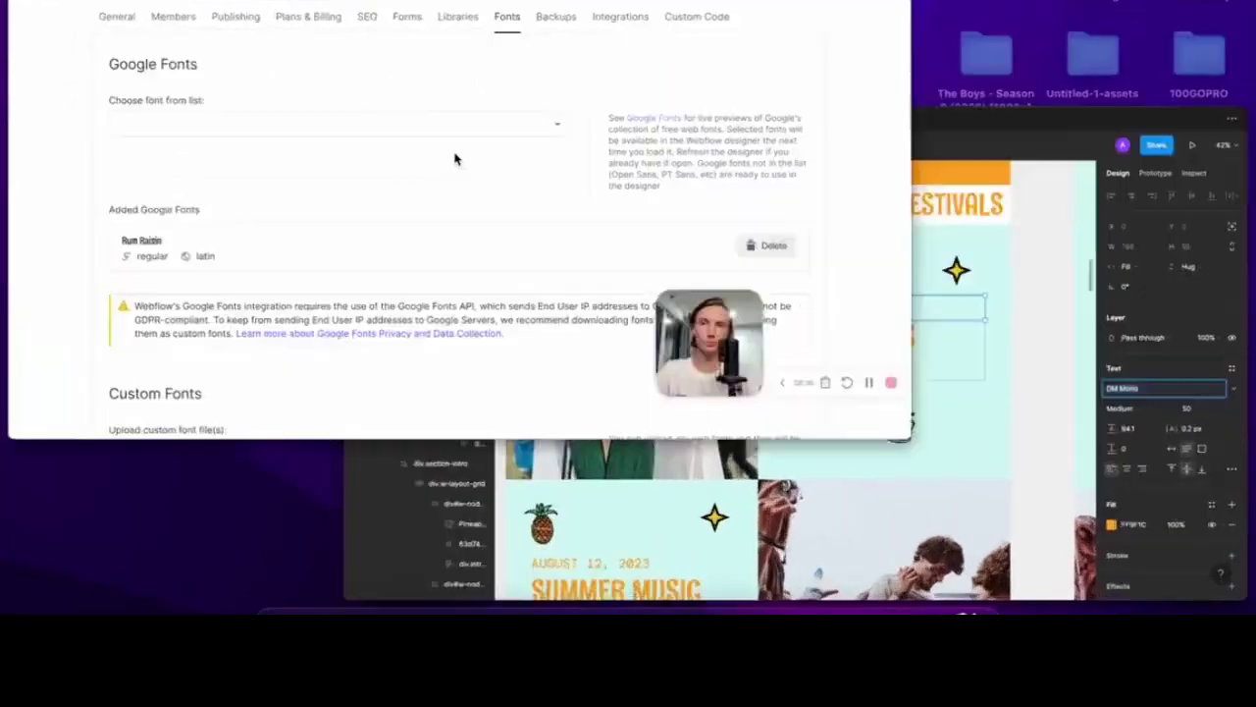
Switch back to Webflow and add the Google font DM Mono with the Regular and 500 variants and latin script
click(308, 174)
scroll(295, 272, down, 20)
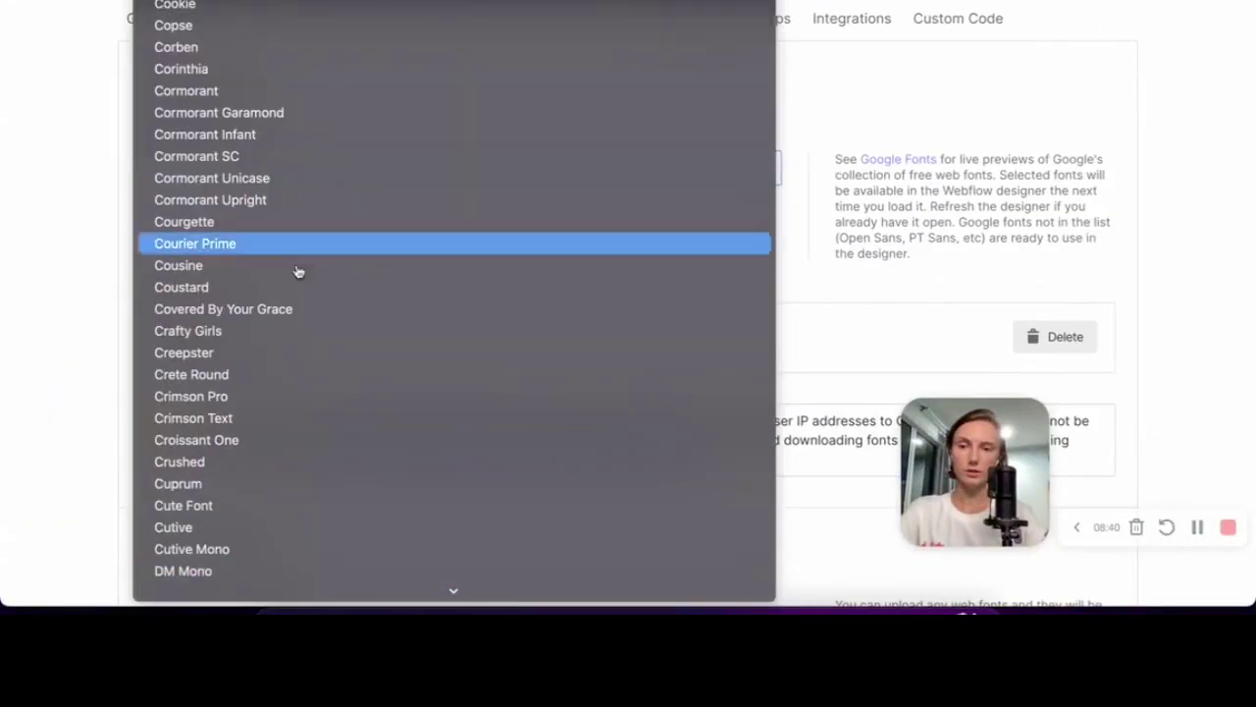
click(255, 572)
click(169, 314)
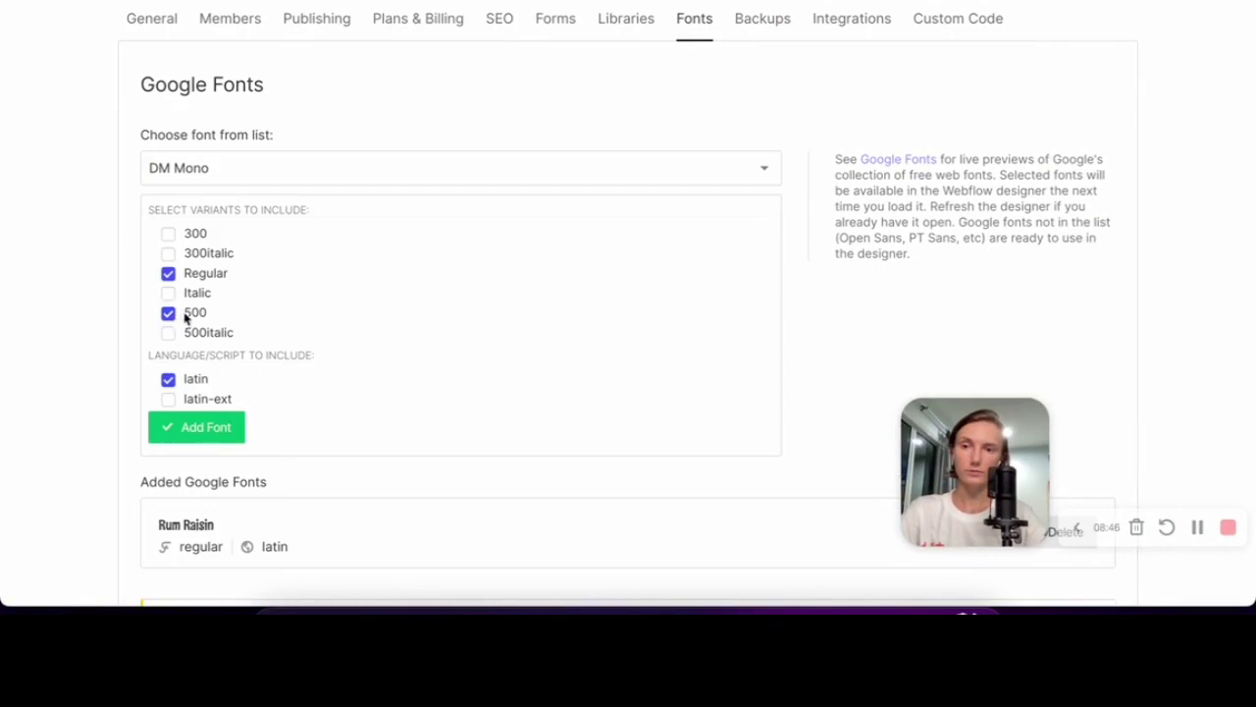
click(200, 422)
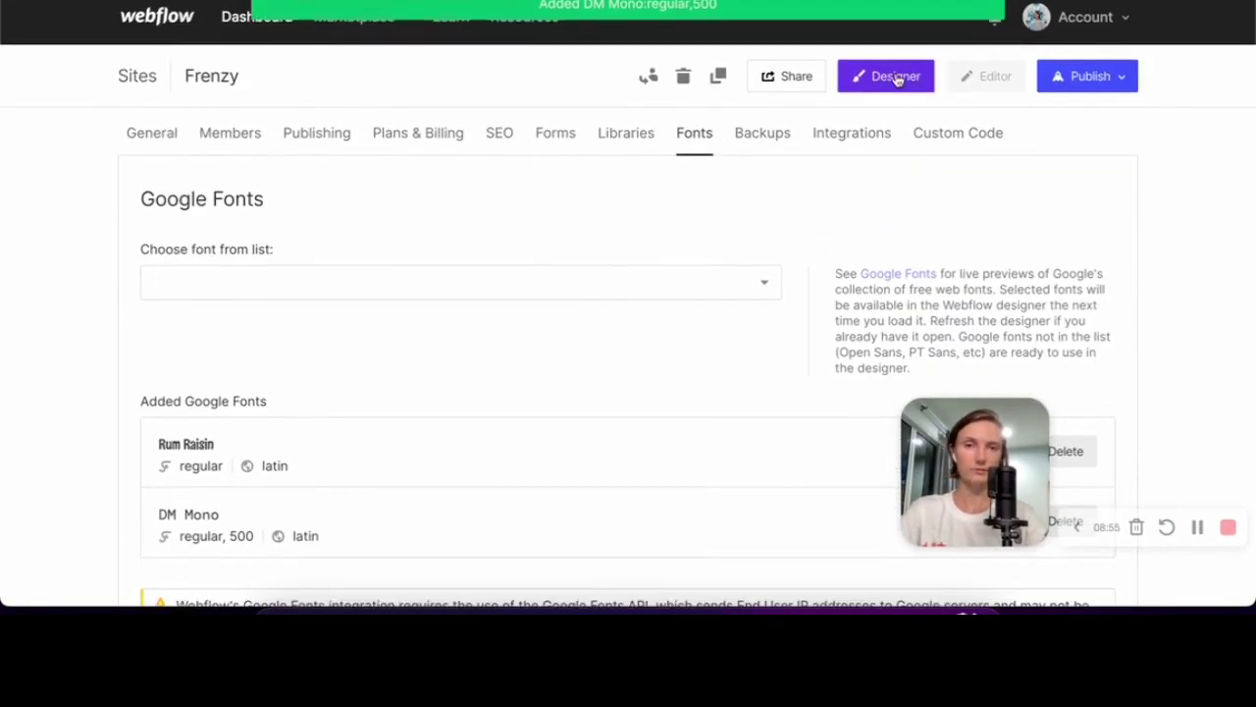
Return to the Designer and set the font of the Body (All Pages) tag to Rum Raisin
click(896, 78)
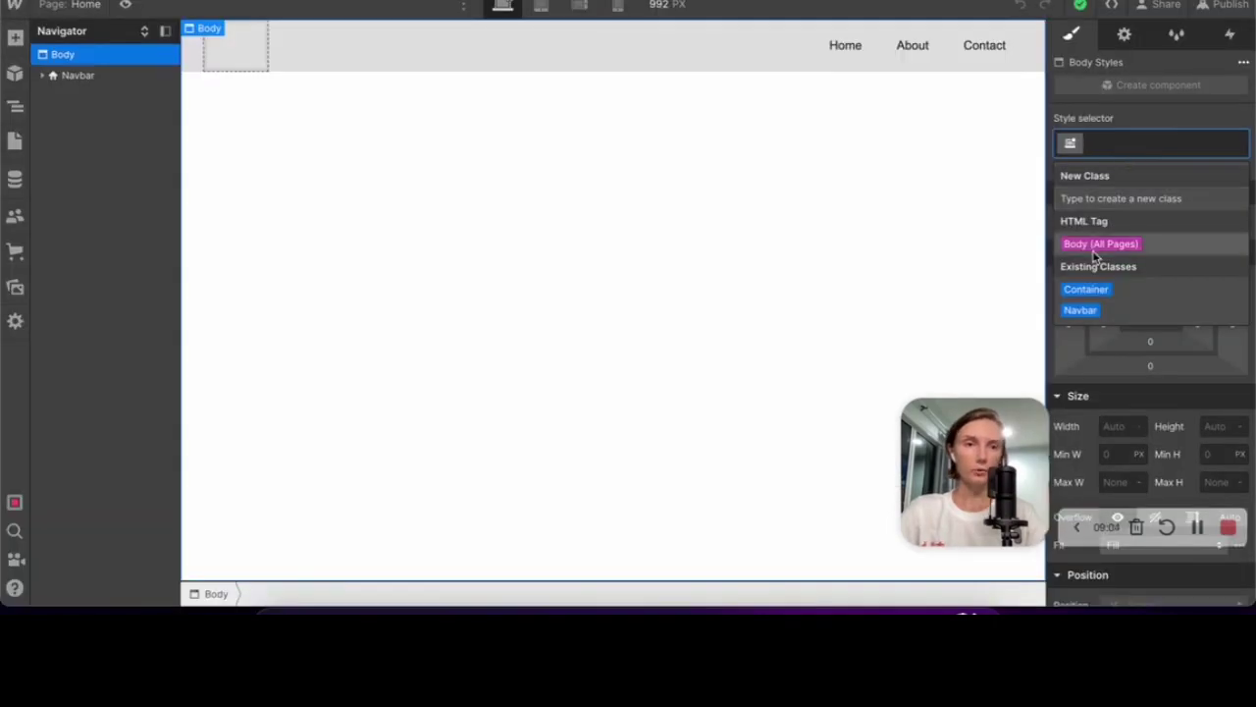
click(1094, 253)
scroll(1101, 261, down, 4)
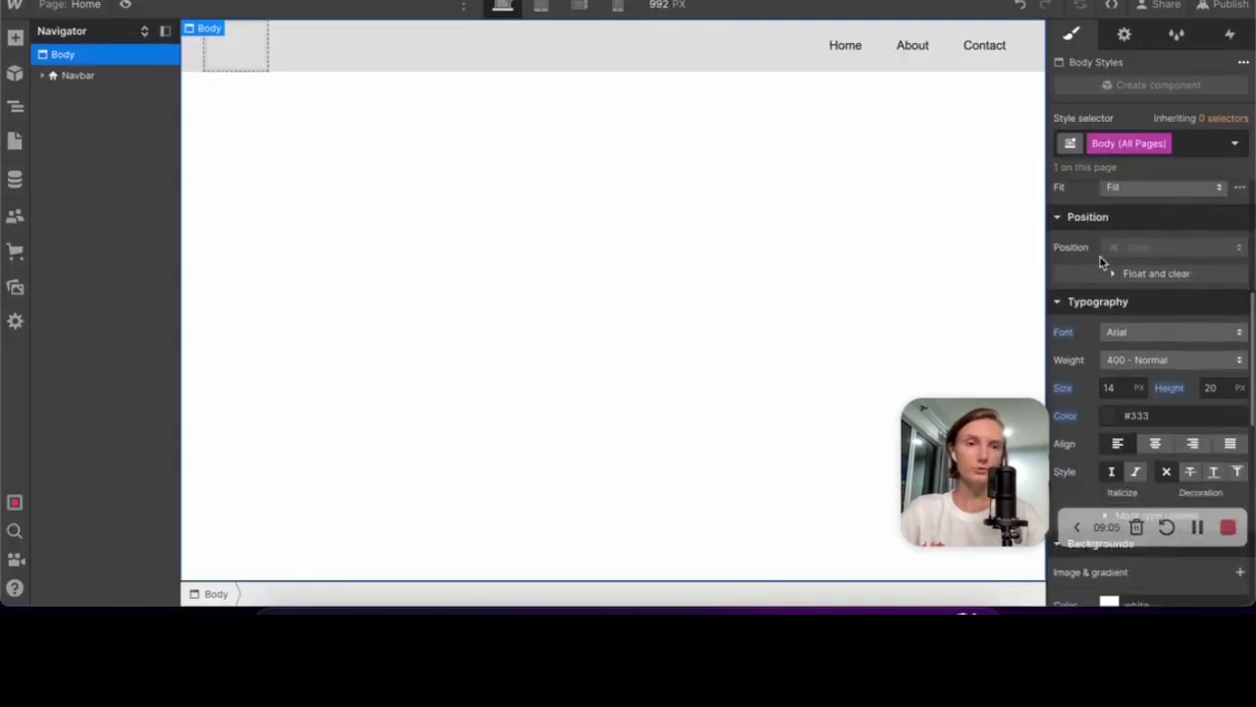
scroll(1101, 261, down, 1)
click(1139, 277)
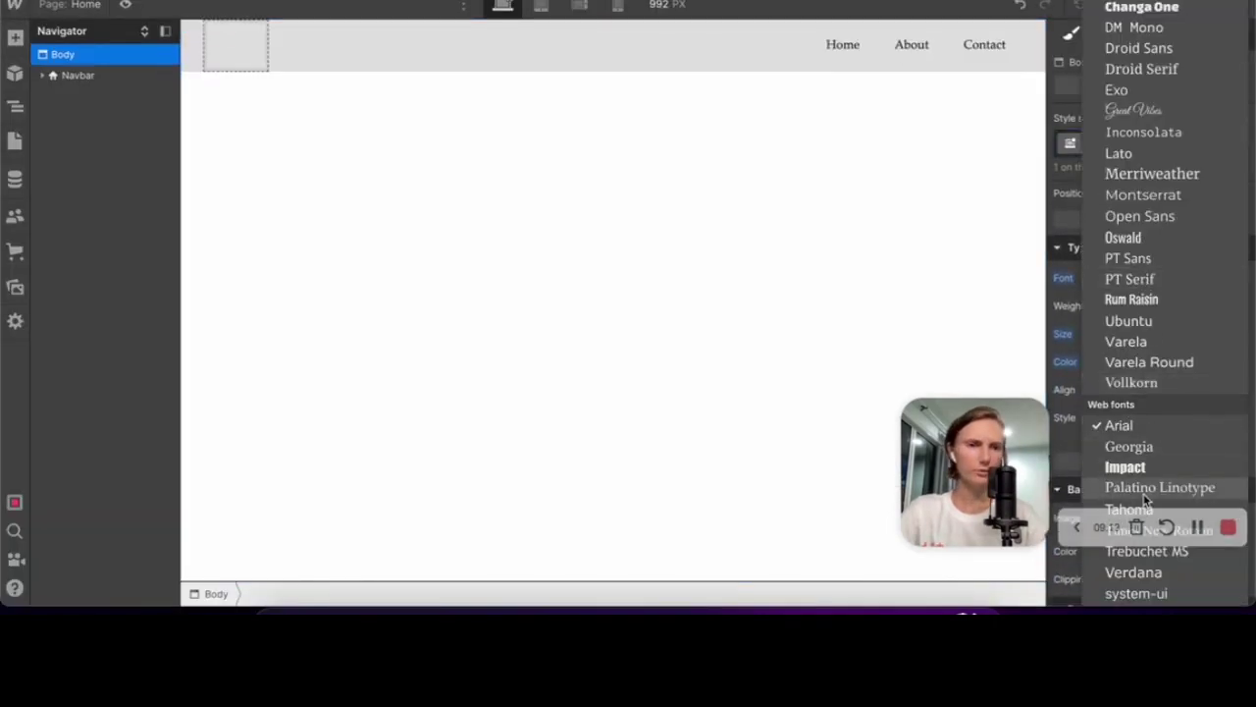
click(1156, 307)
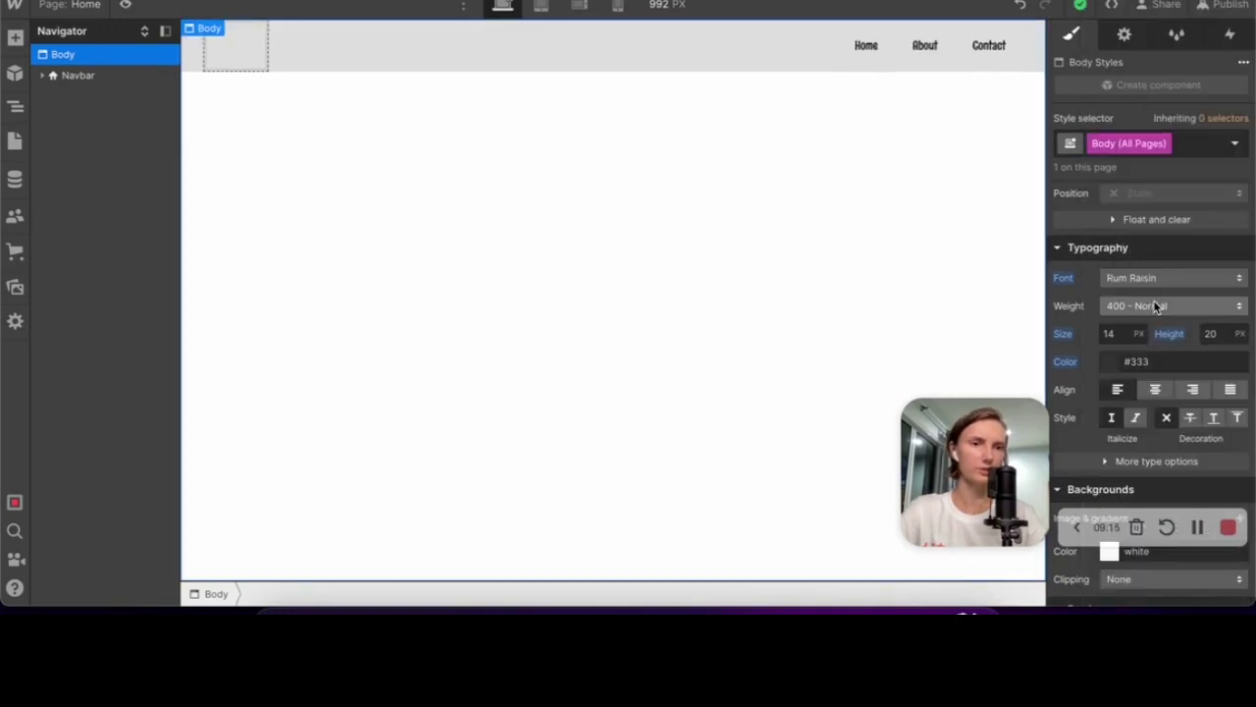
Set the Body (All Pages) text size to 16 px and the line height to 1.5
double_click(1112, 334)
text(16)
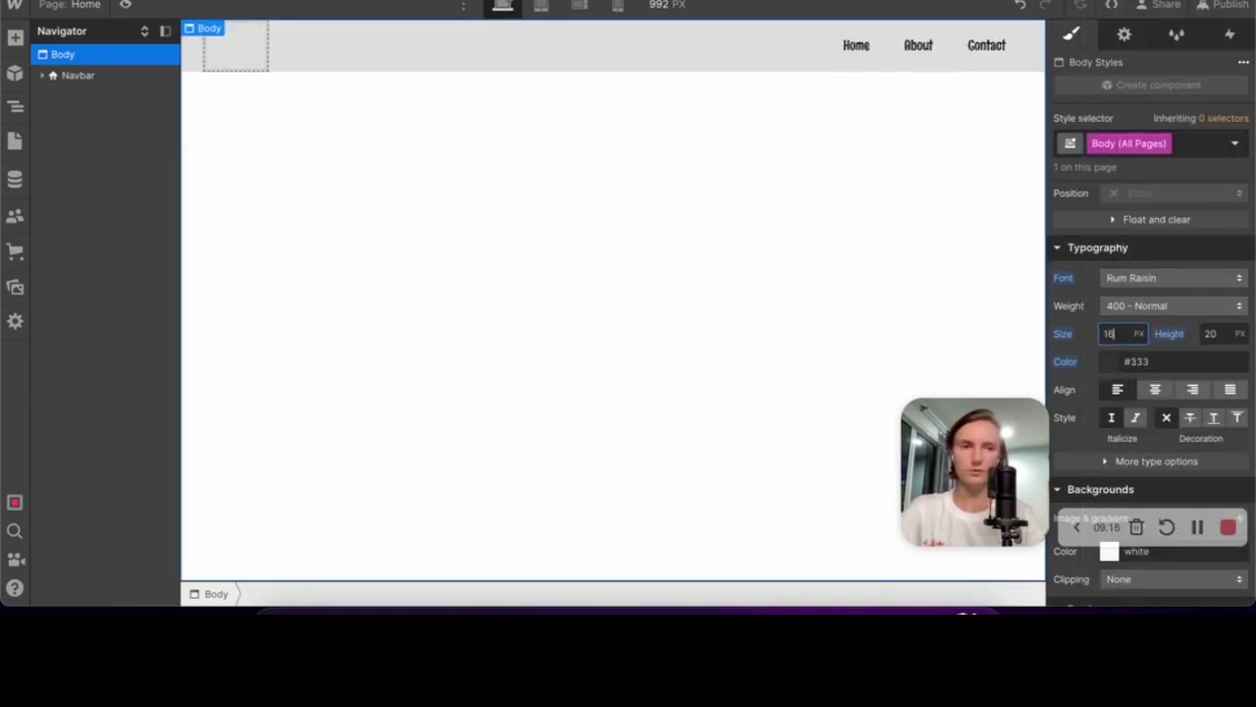
double_click(1220, 334)
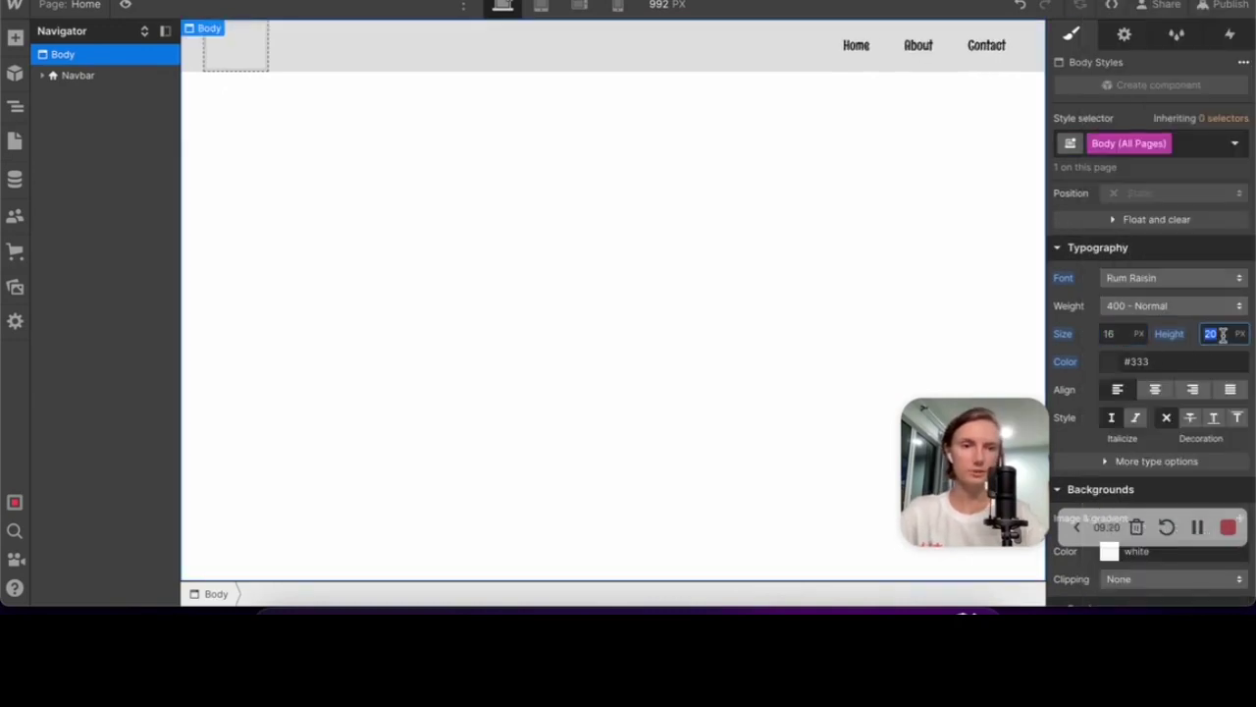
text(1.5)
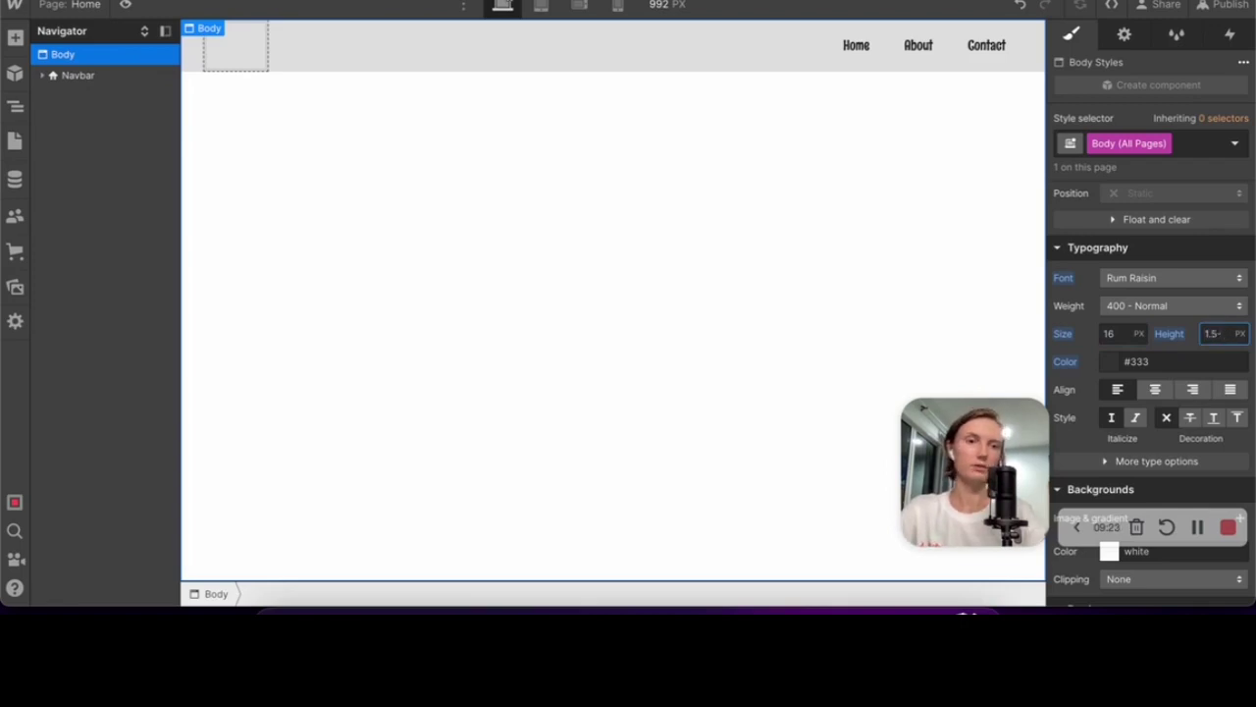
key(Return)
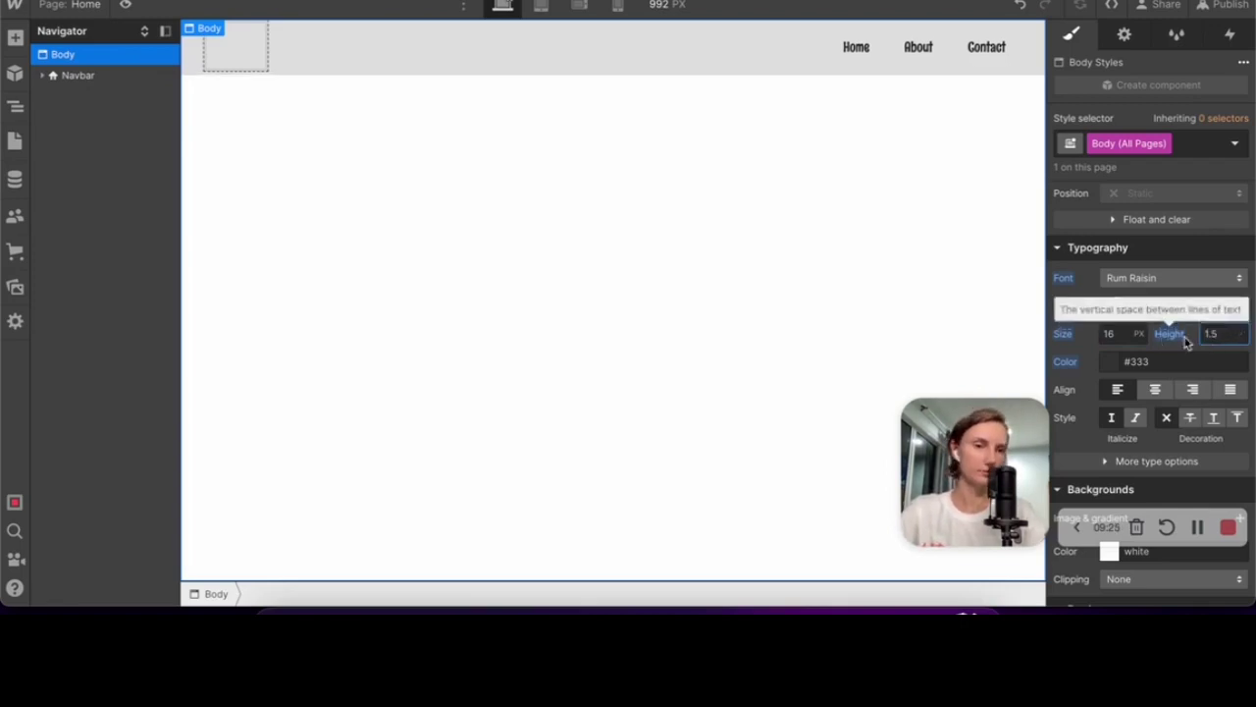
Change the Body (All Pages) text colour to black
click(1108, 360)
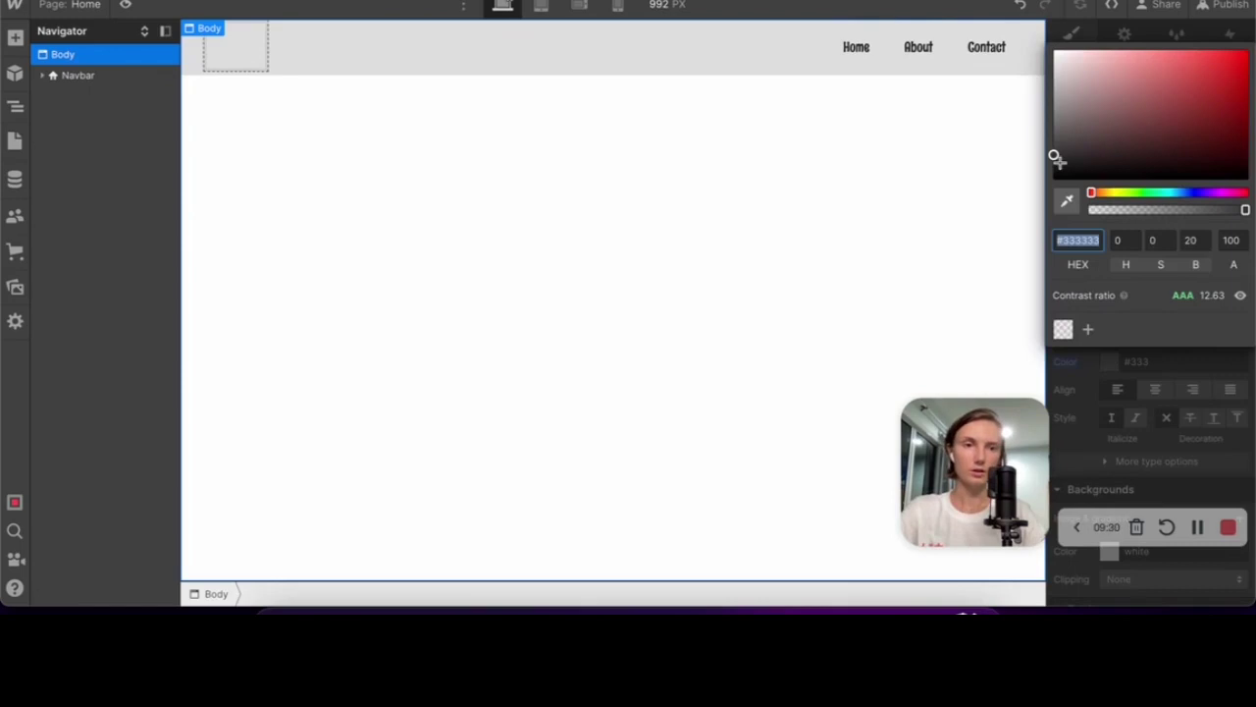
drag(1057, 174, 1031, 210)
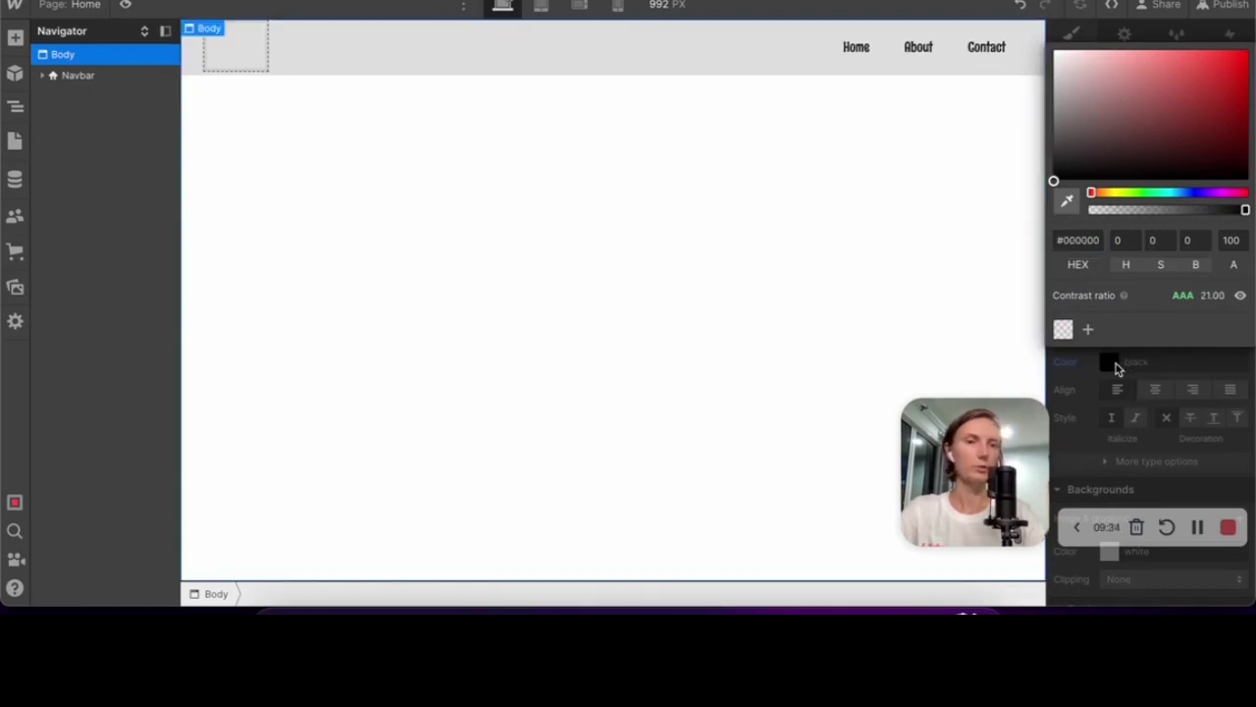
click(1116, 363)
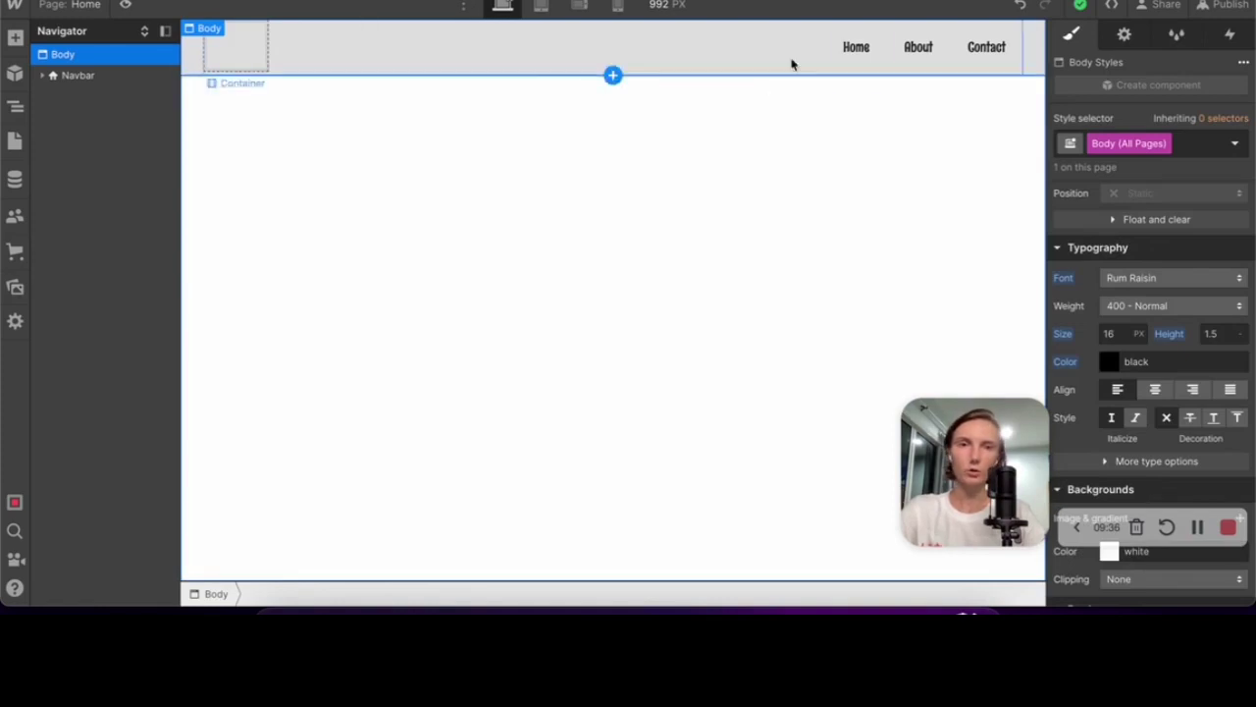
Reveal the navbar's nested elements and select its Brand link
click(875, 49)
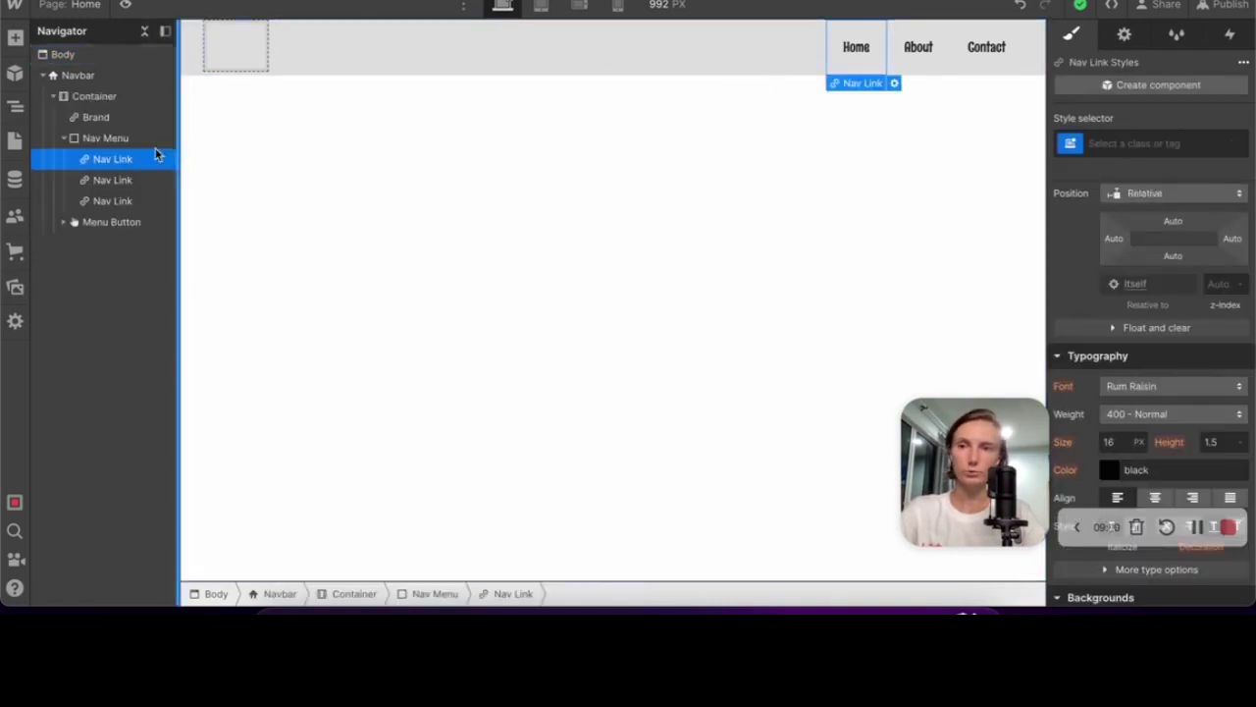
click(85, 140)
key(super+Up)
key(super+Down)
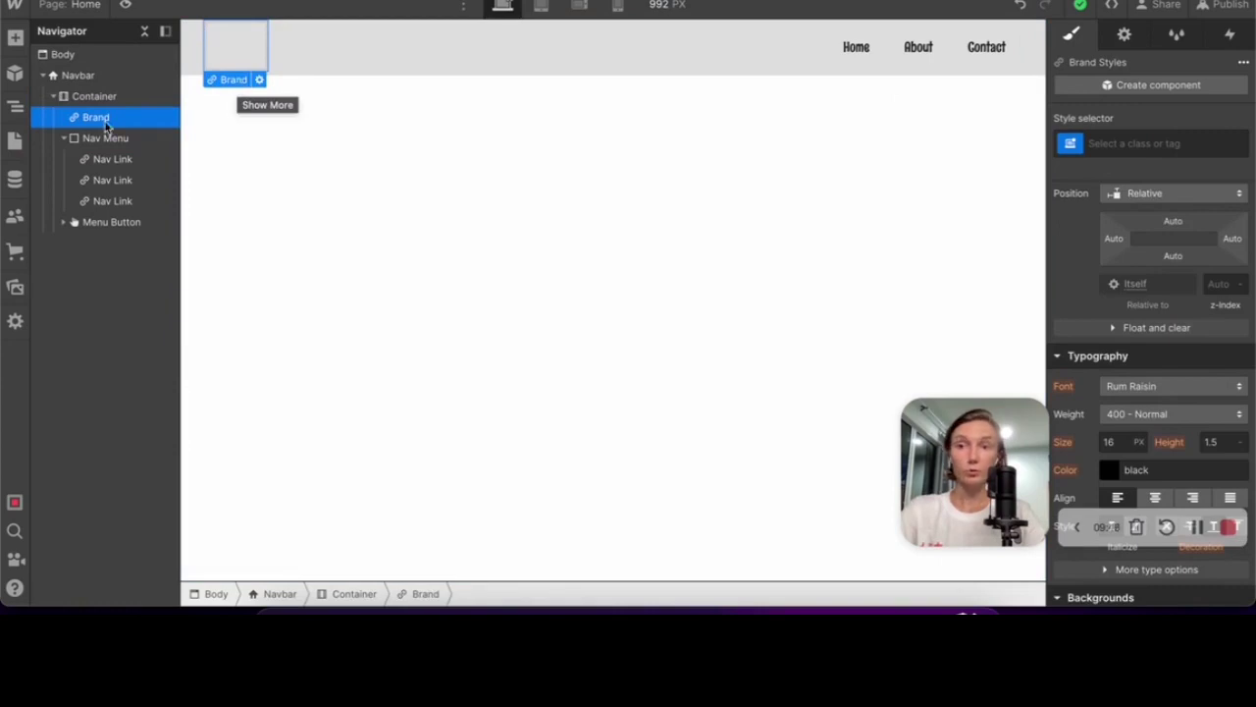
Switch to Figma and tighten the home page navbar's Music logo frame around its artwork to about 147 × 116
click(73, 142)
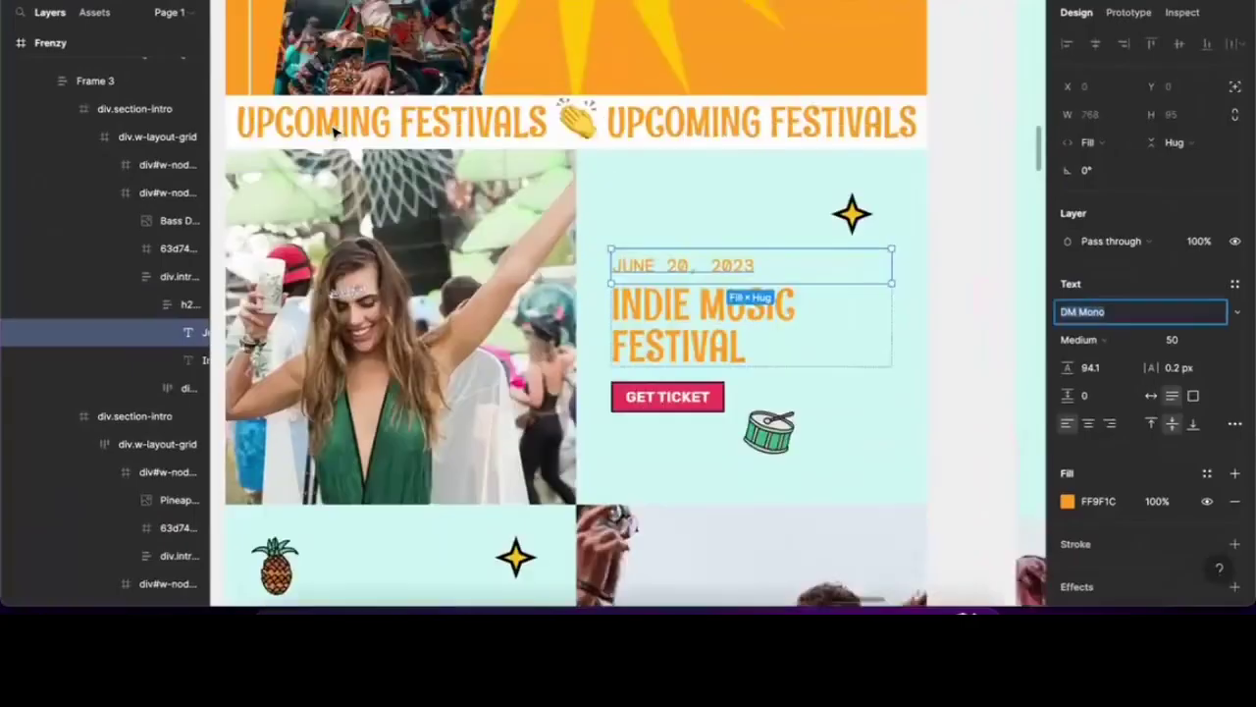
scroll(334, 132, up, 10)
scroll(308, 160, down, 3)
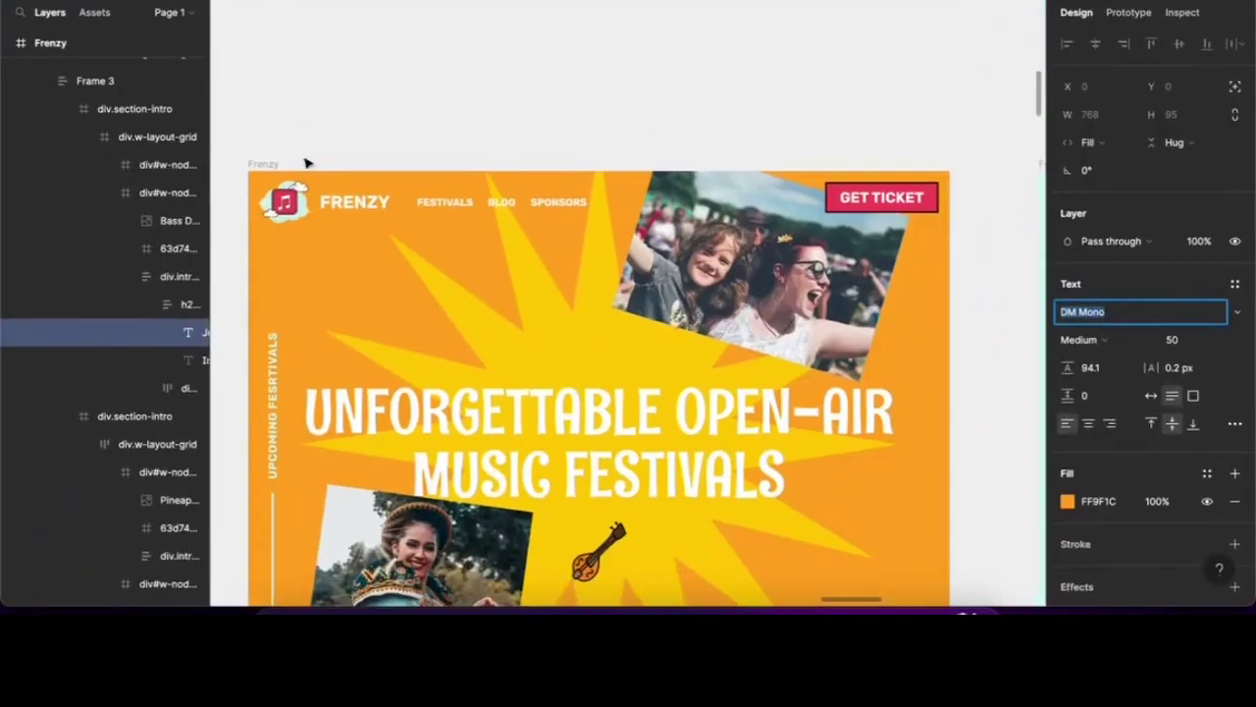
click(278, 206)
scroll(272, 208, up, 5)
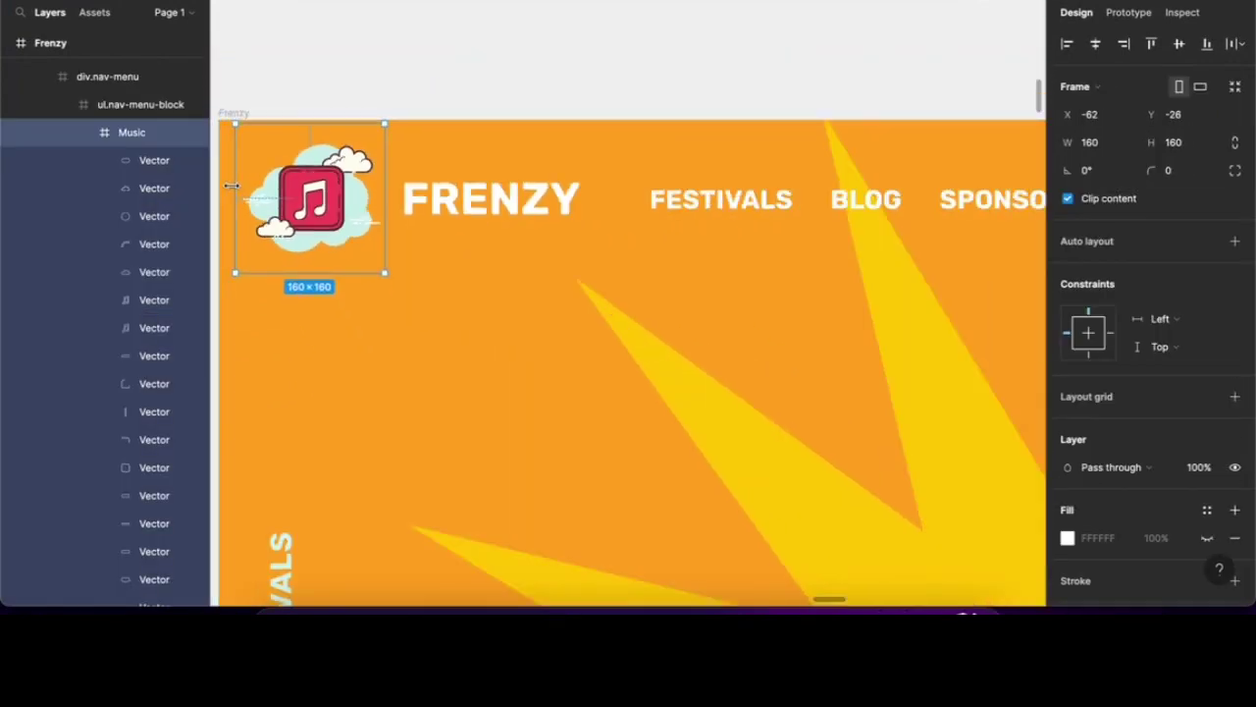
scroll(241, 193, up, 4)
drag(240, 108, 251, 111)
drag(444, 46, 466, 88)
drag(491, 381, 493, 335)
drag(575, 227, 566, 221)
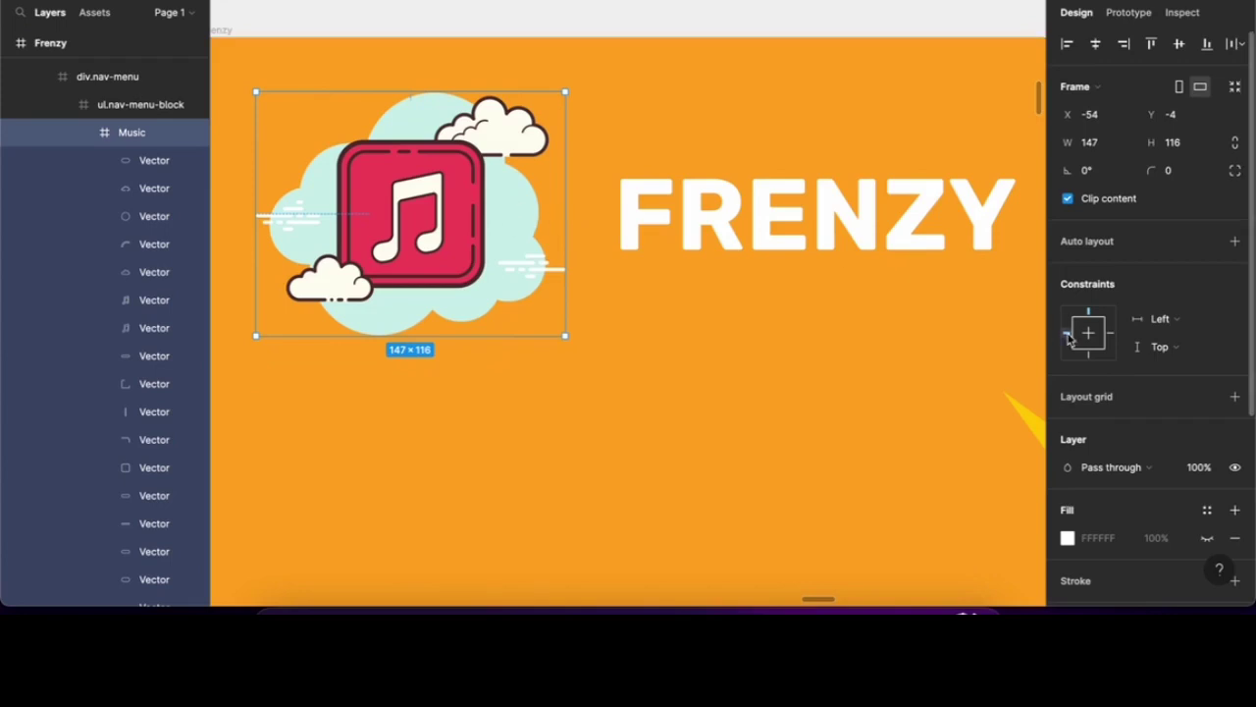
Add an export setting to the logo frame with SVG as the format
scroll(1217, 415, down, 5)
click(1235, 539)
click(1203, 471)
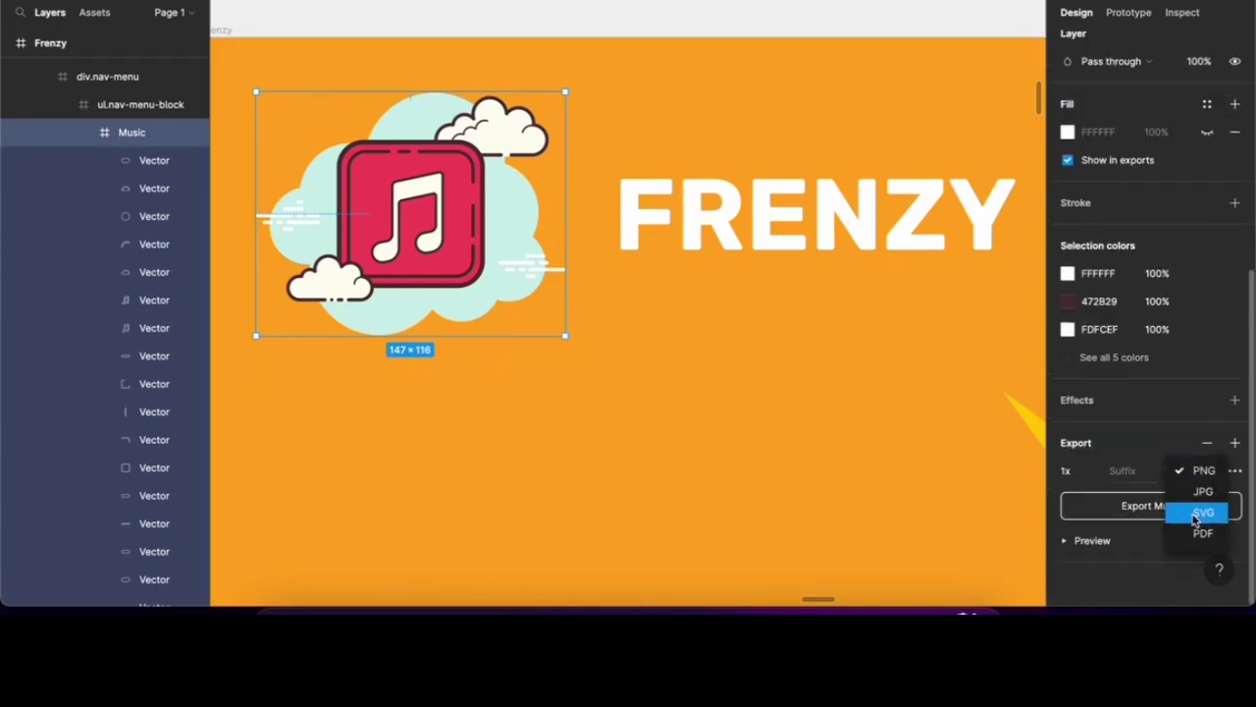
click(1203, 512)
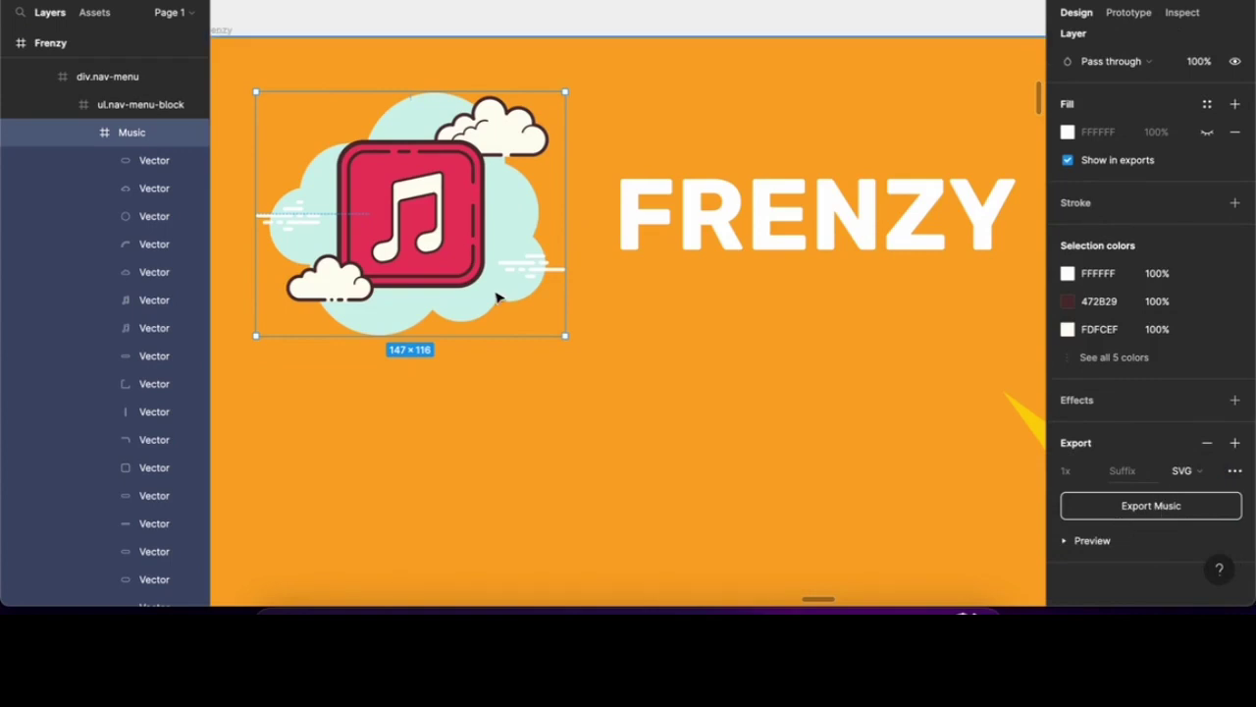
Rename the logo frame as Frenzy-logo and export it to the Desktop
double_click(130, 141)
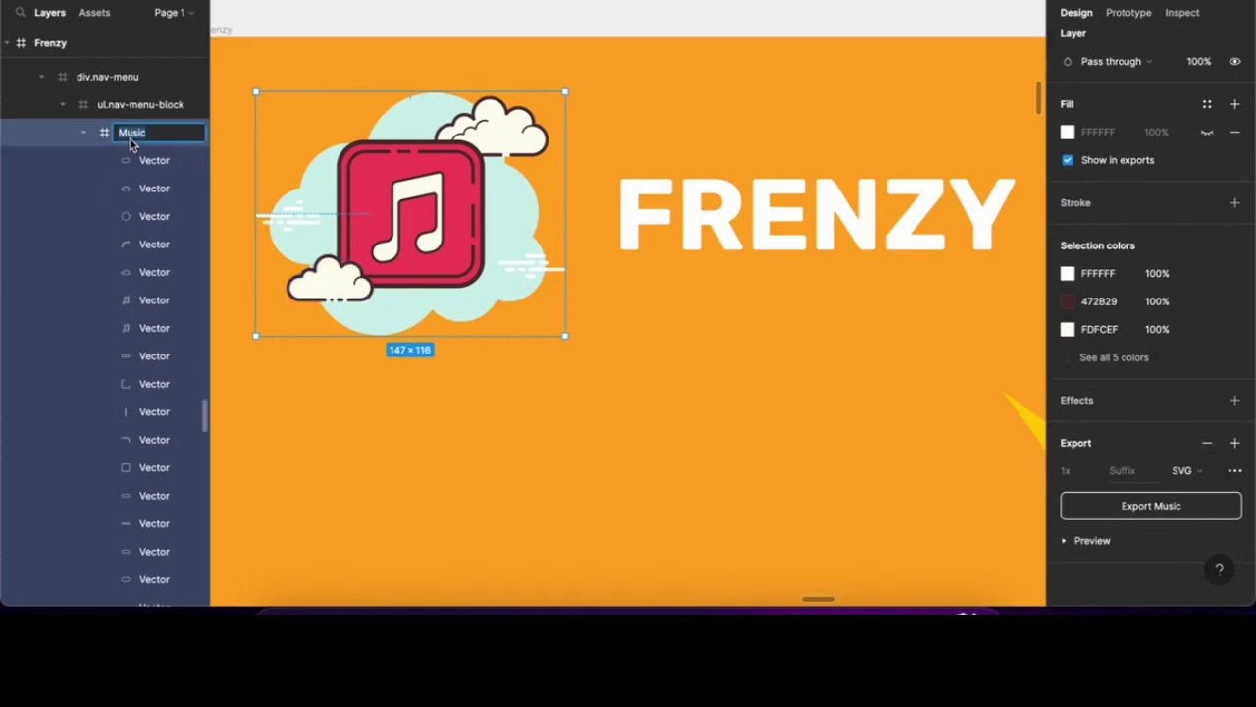
text(Frenzy-logo)
key(Return)
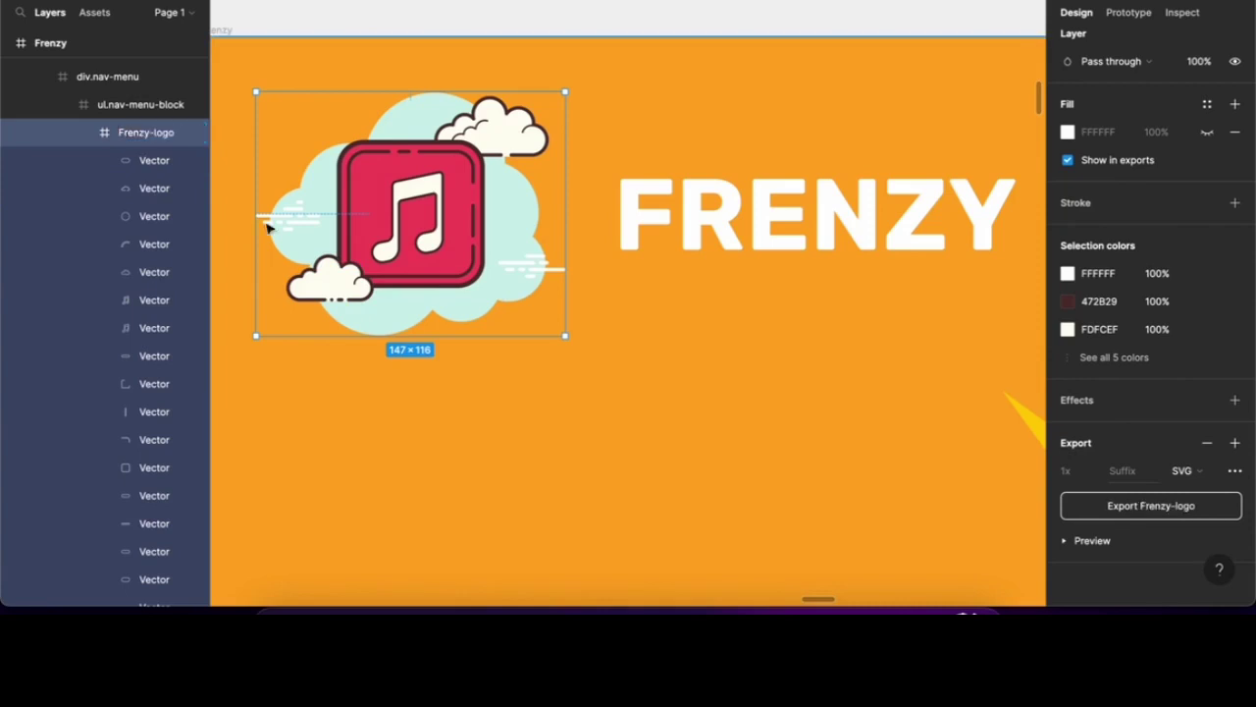
click(1114, 518)
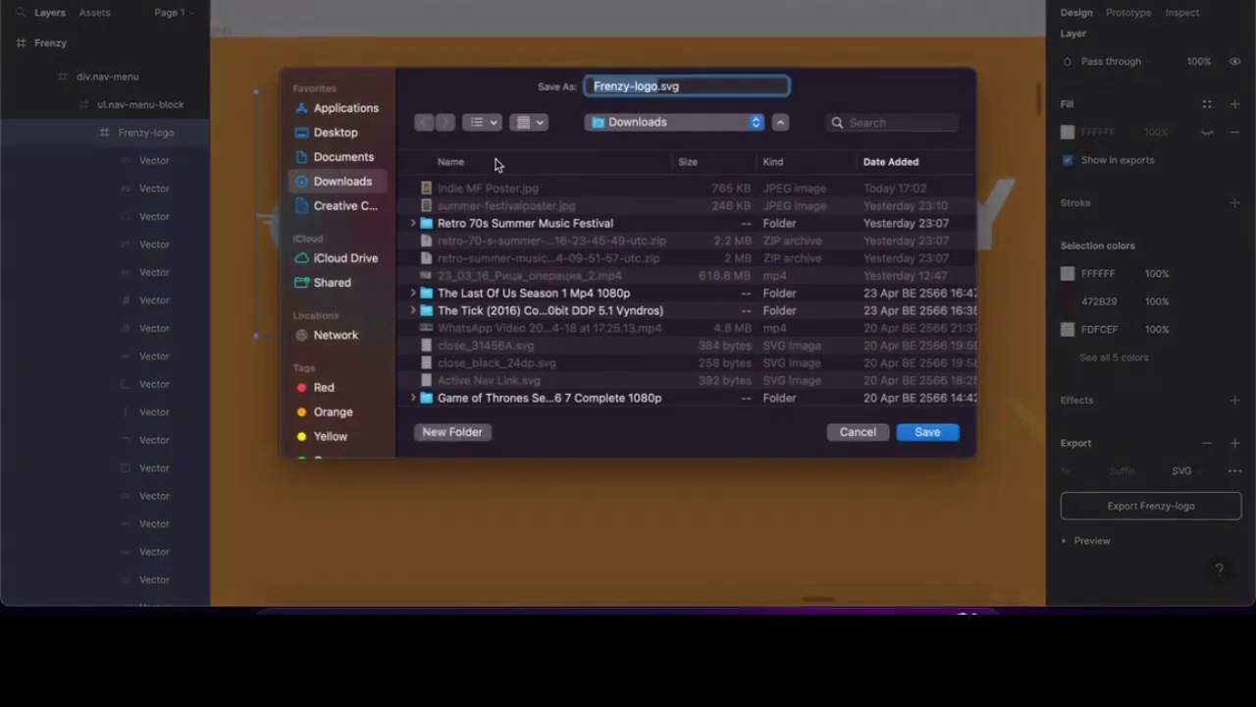
click(335, 133)
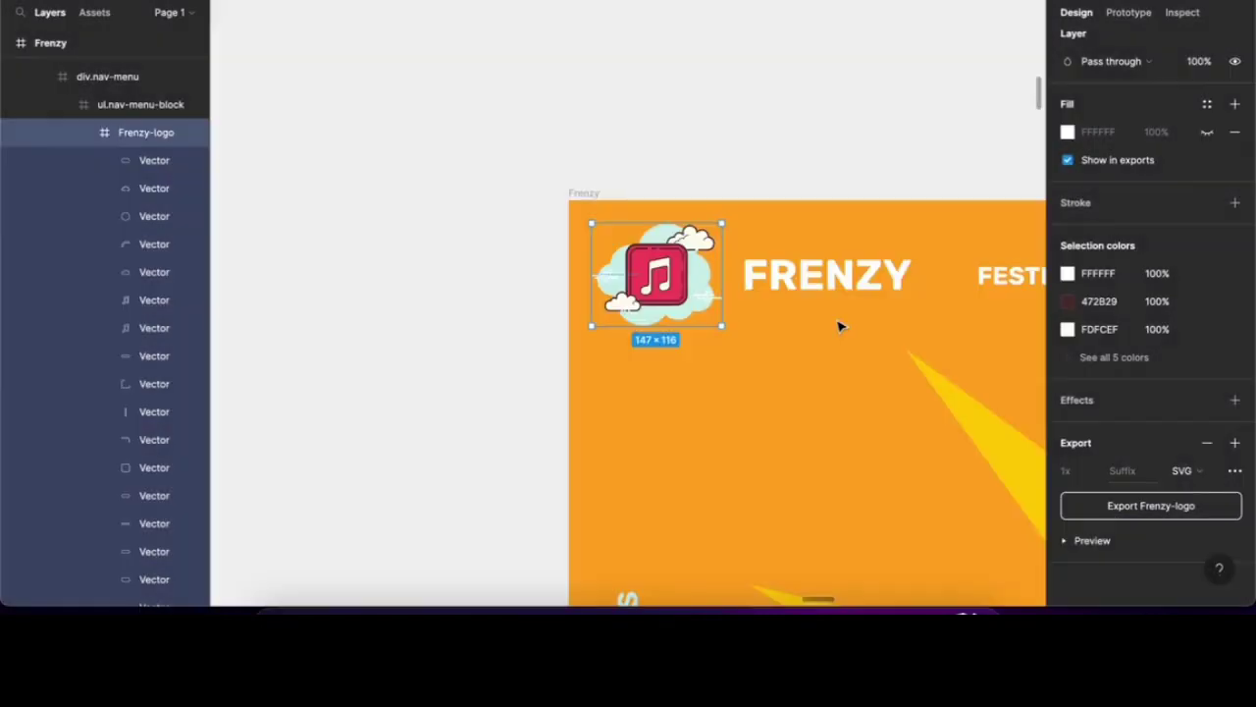
Check the text properties of the FRENZY wordmark and compare the navbars and backgrounds of the festival, artist and home page designs
scroll(838, 325, up, 5)
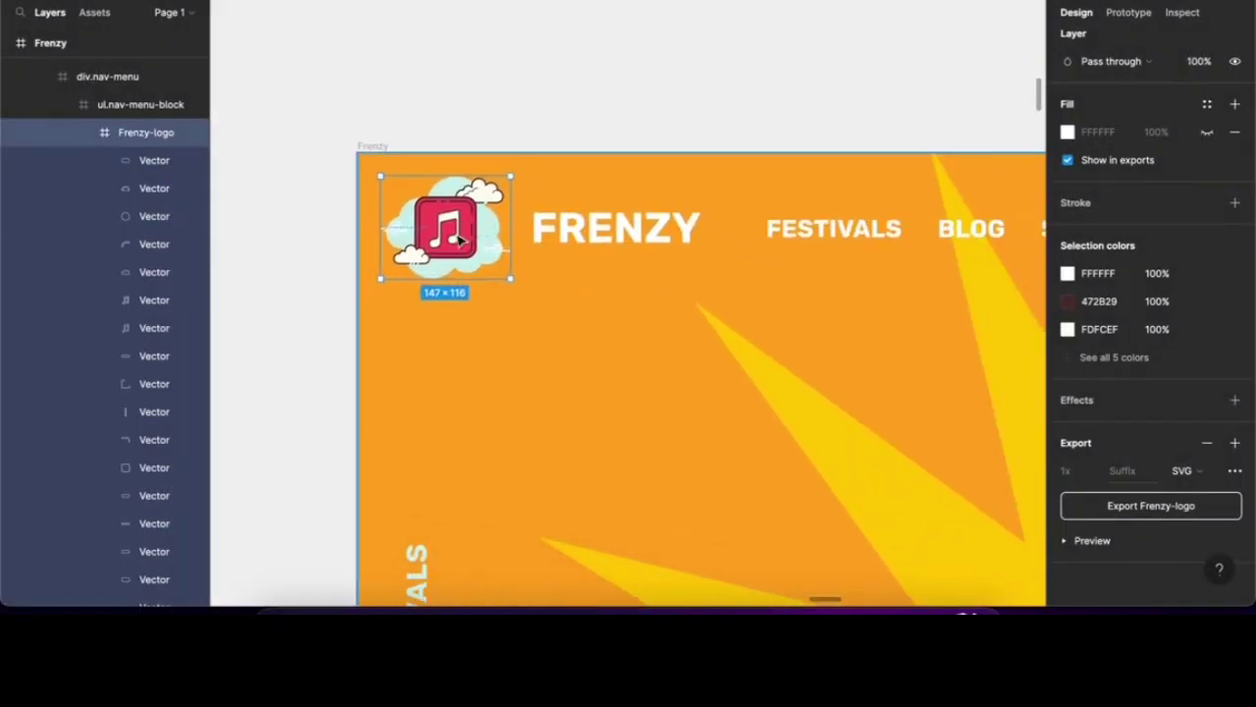
click(577, 236)
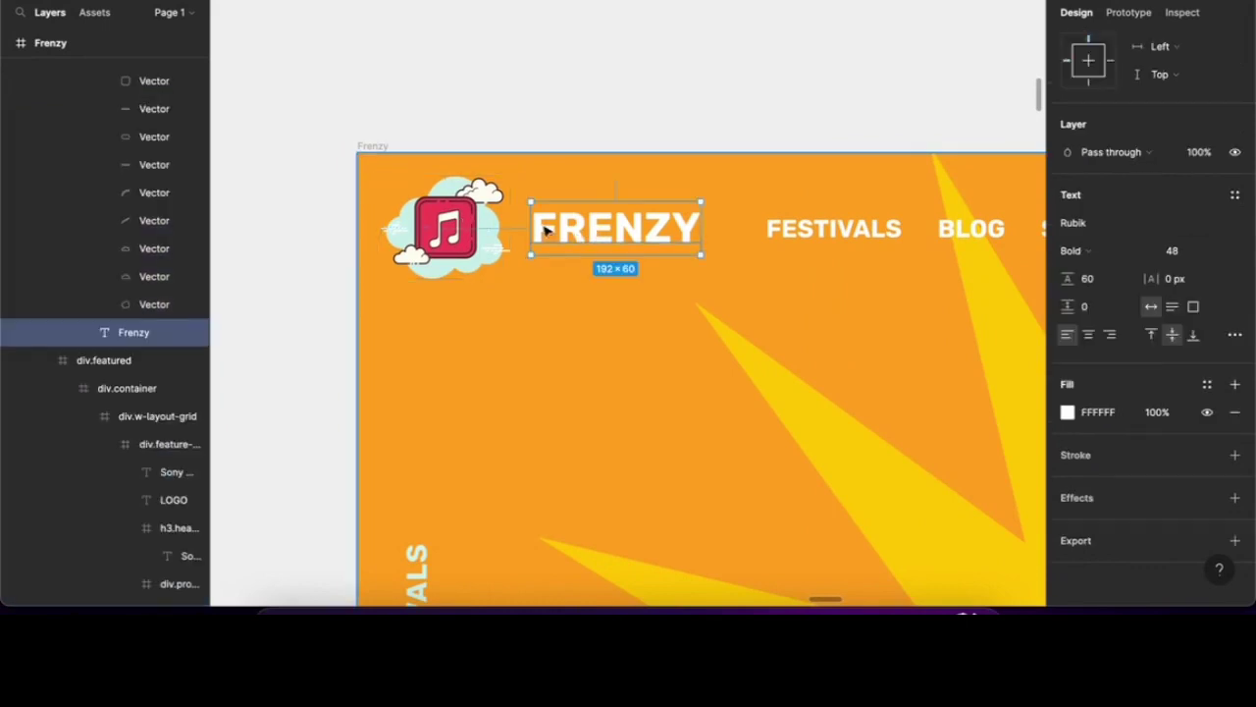
key(n)
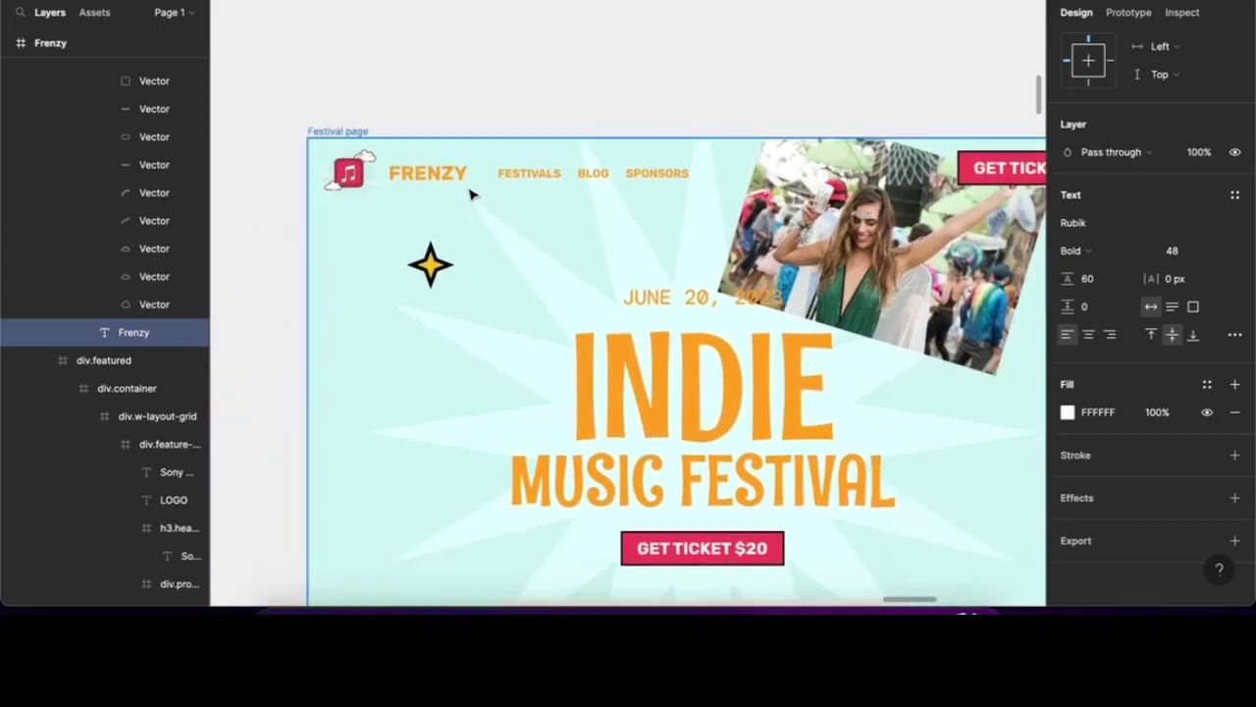
key(n)
key(n)
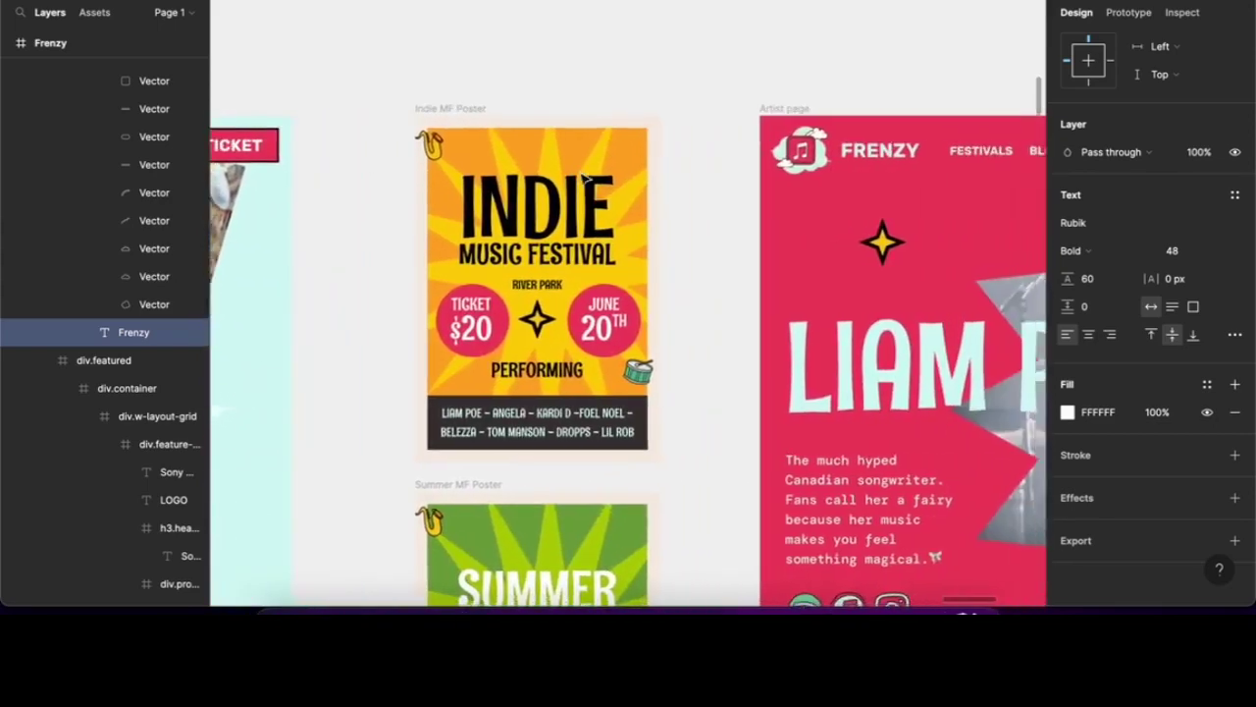
key(n)
click(585, 35)
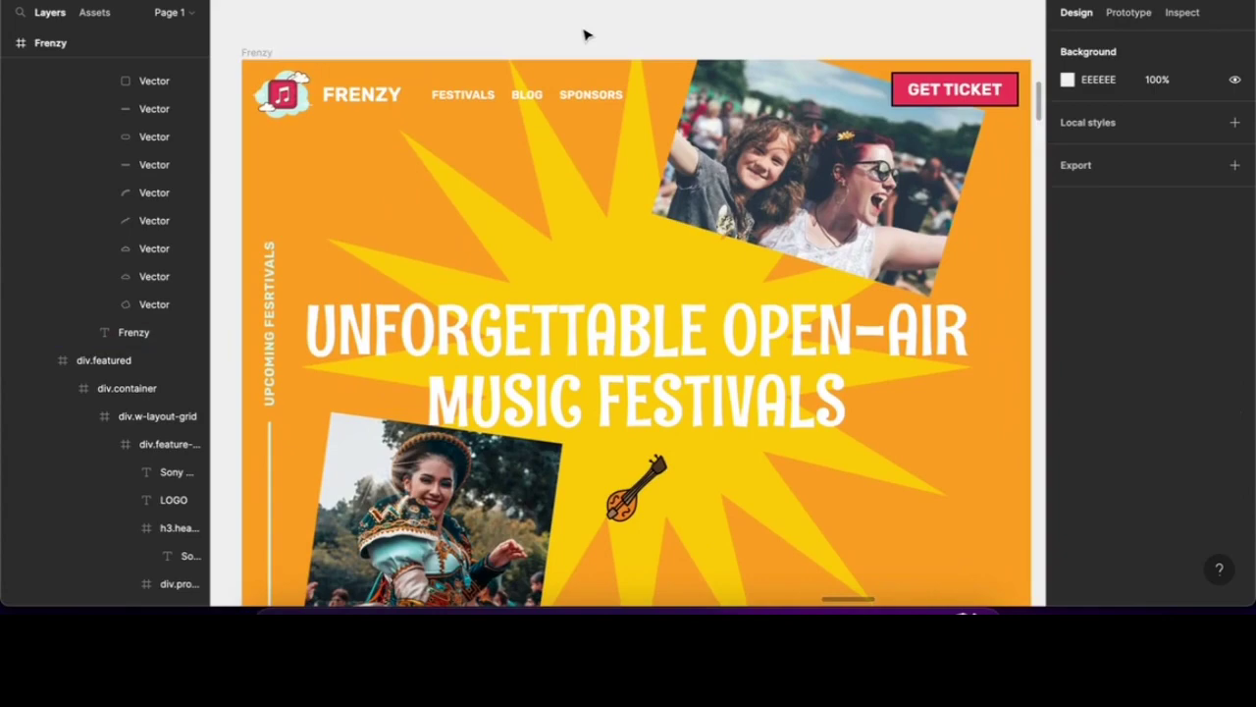
Take the home frame's orange fill from Figma and, back in Webflow, give the body a Body Orange class with background #ff9f1c
click(393, 140)
click(1114, 459)
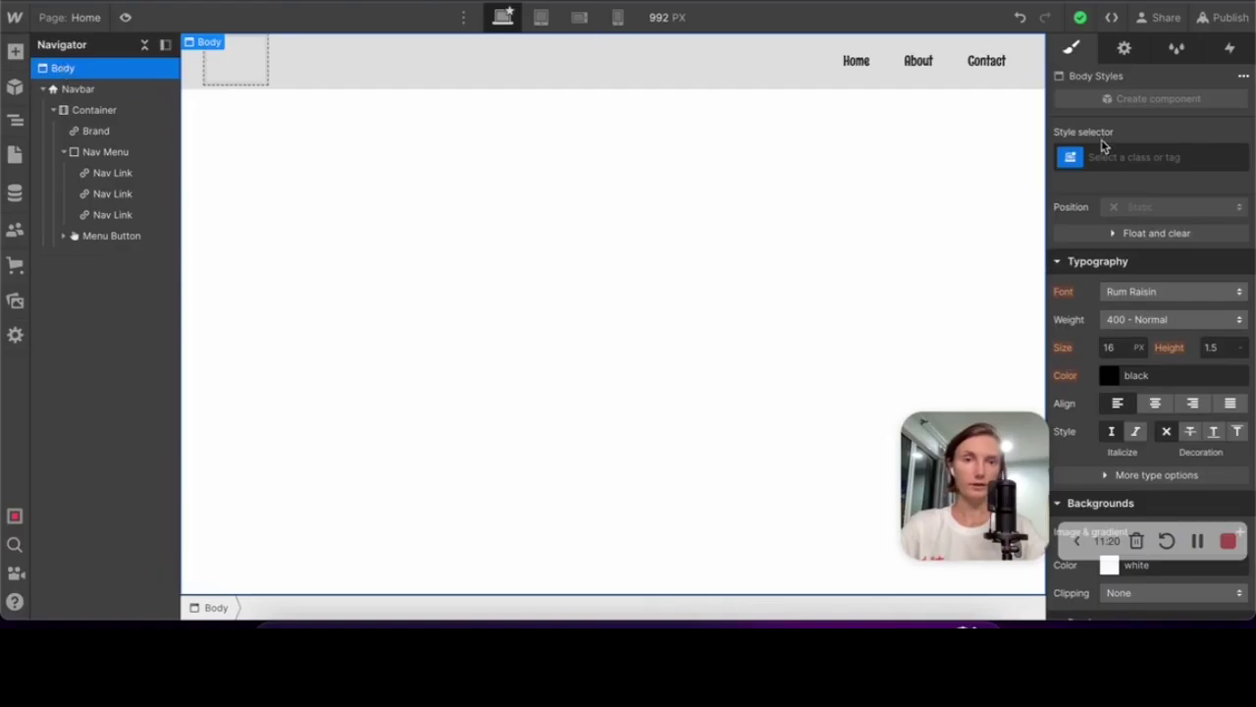
click(1100, 155)
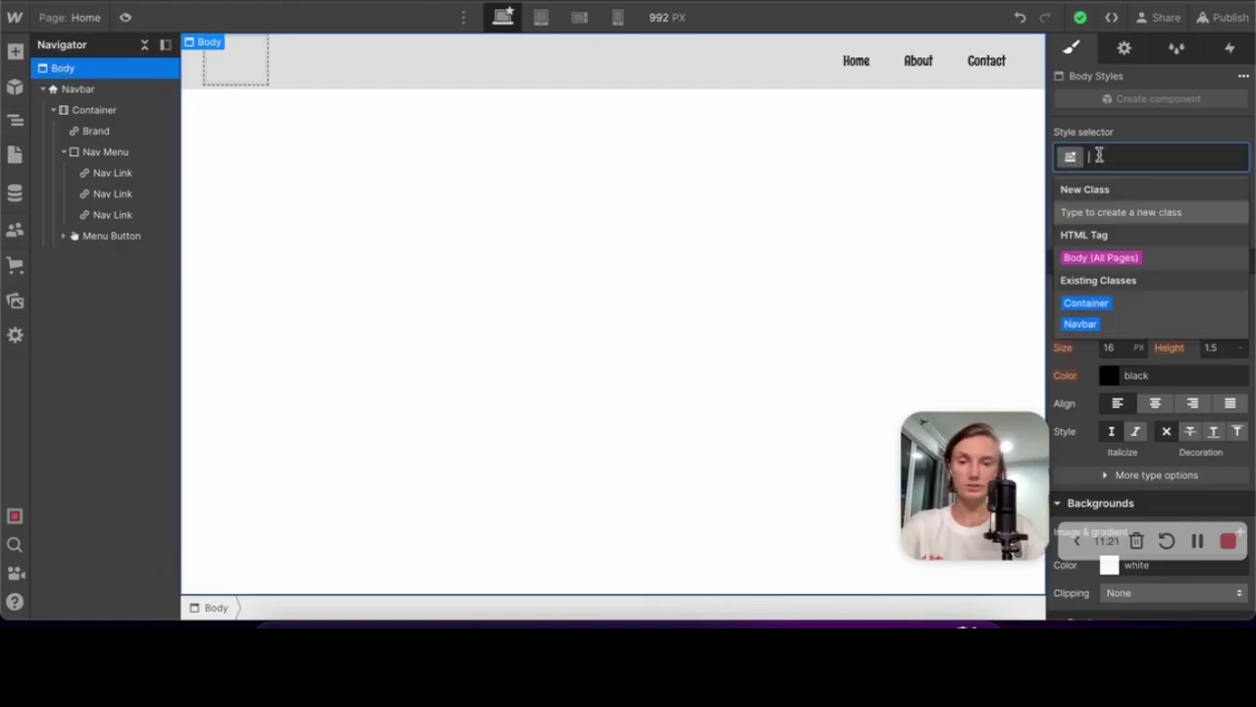
text(Body Orange)
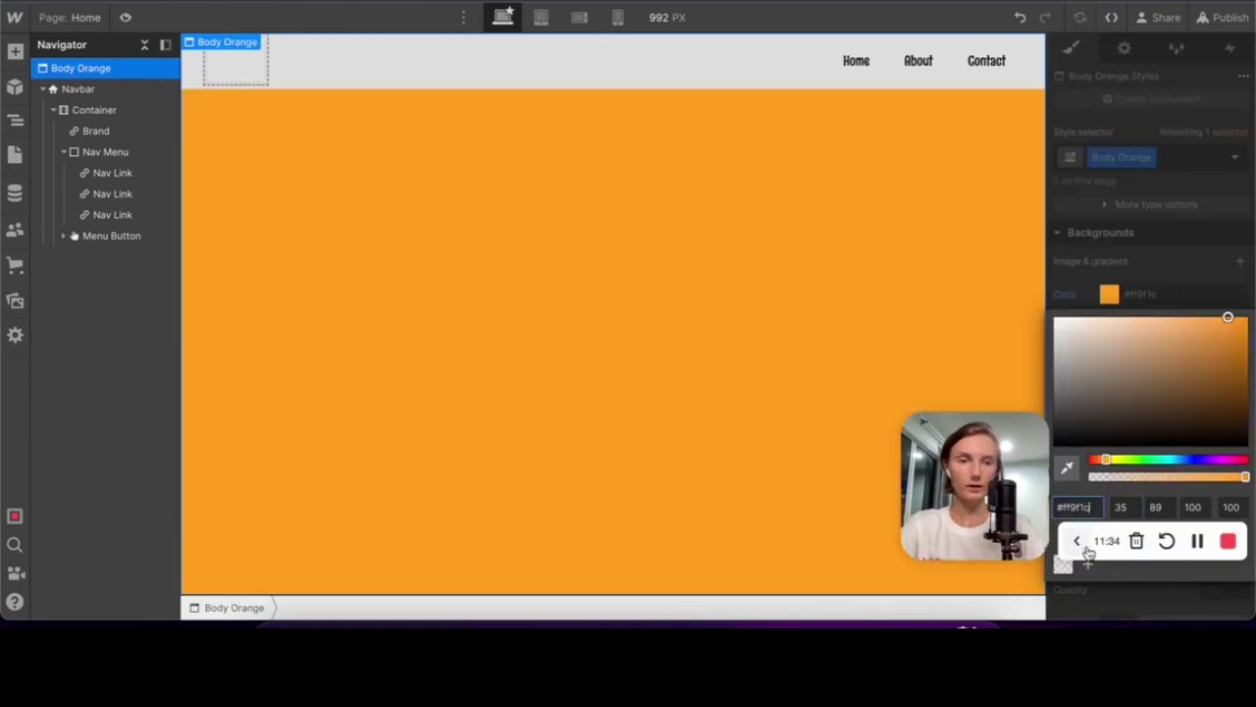
Save the background colour as a global swatch named Orange
click(1092, 545)
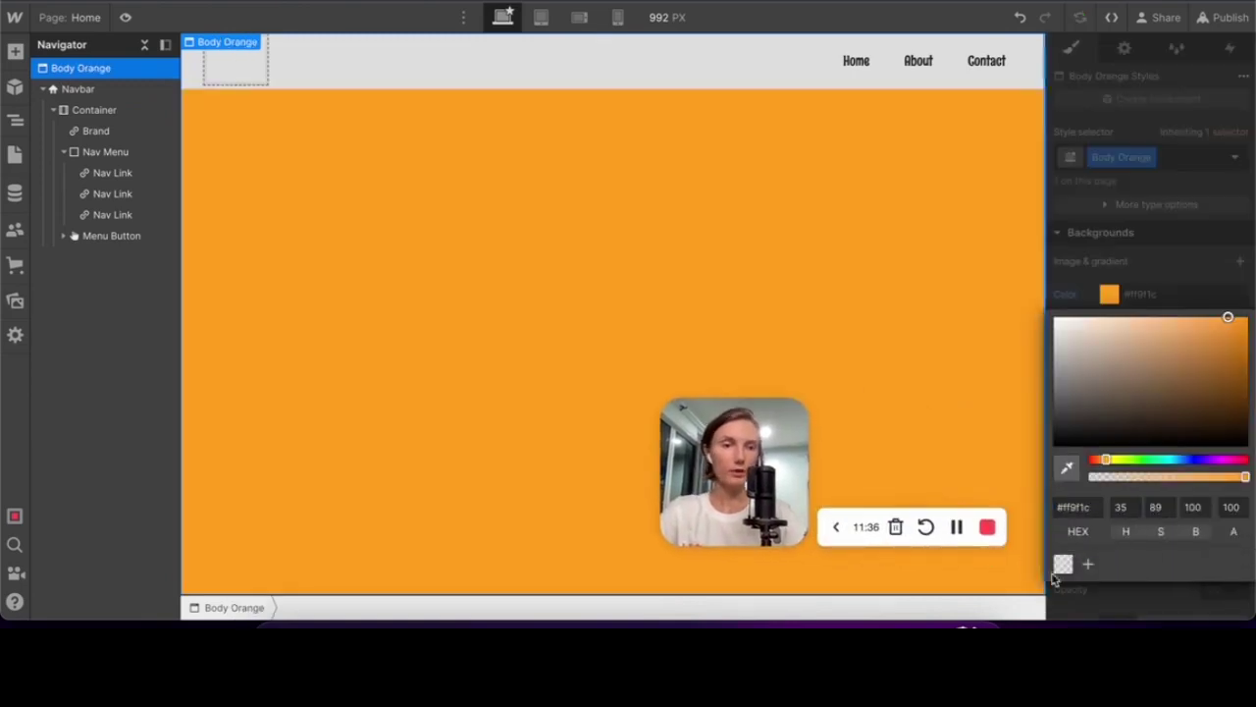
click(1089, 565)
text(Orange)
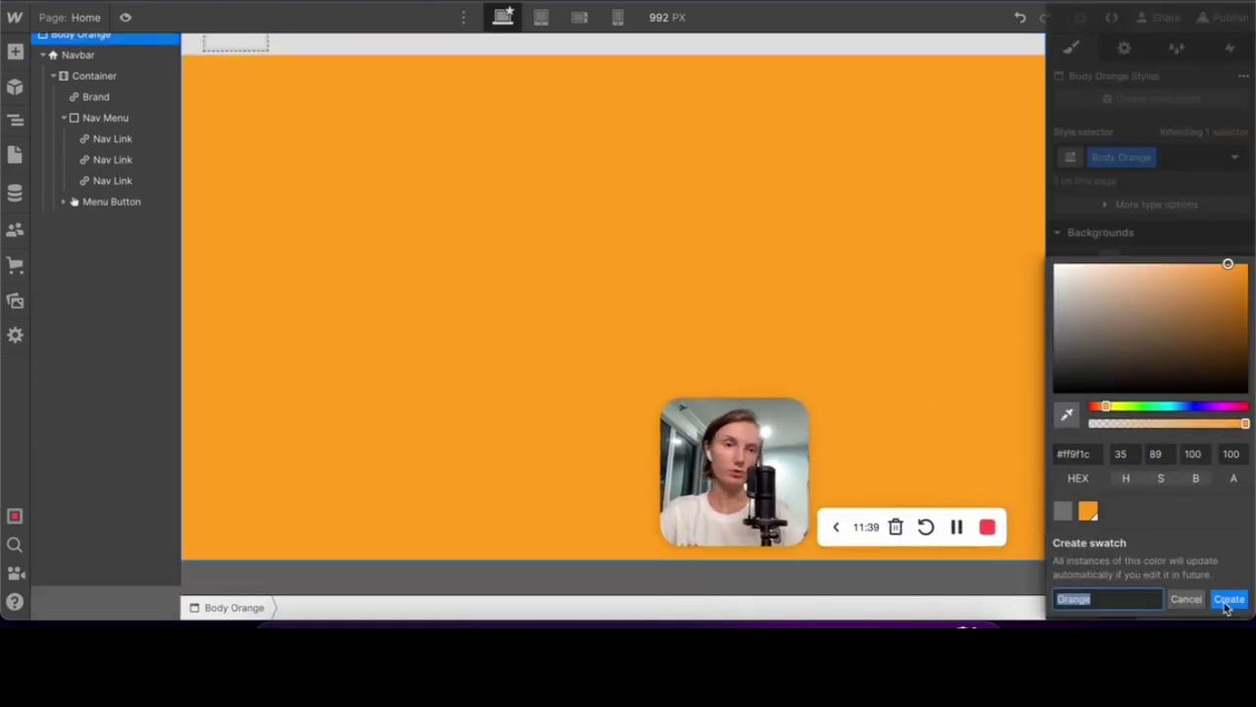
click(1225, 599)
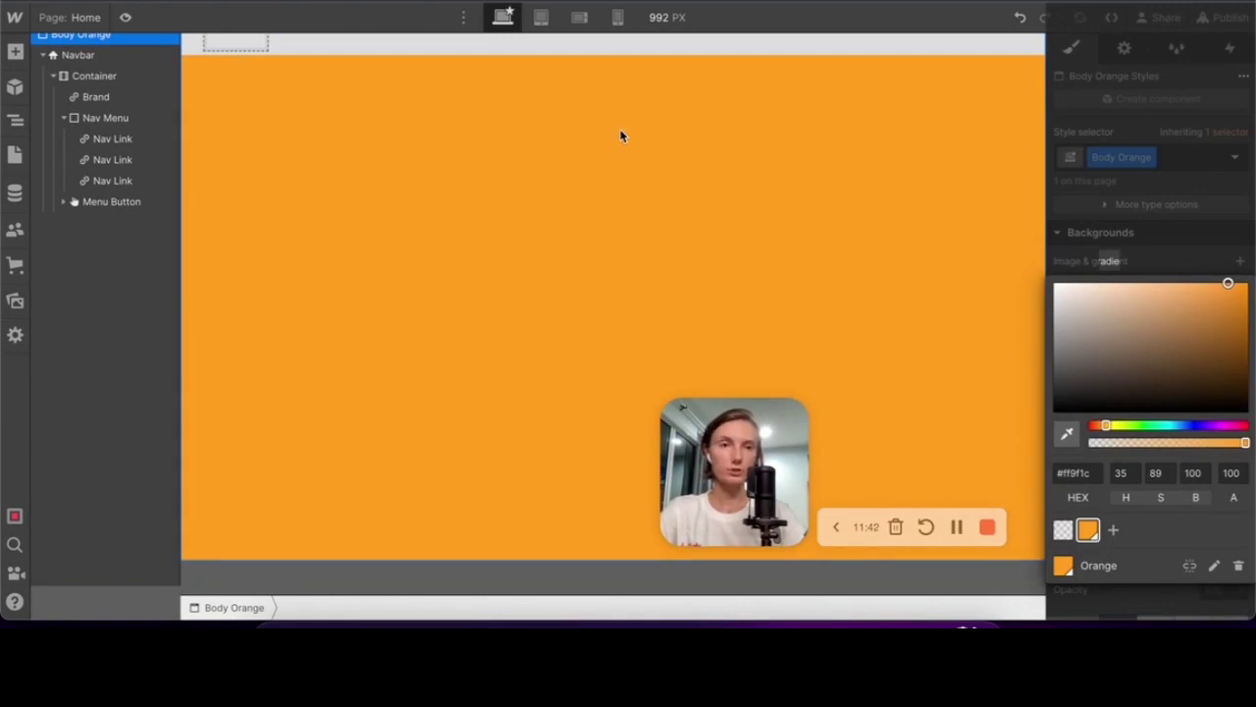
click(1182, 250)
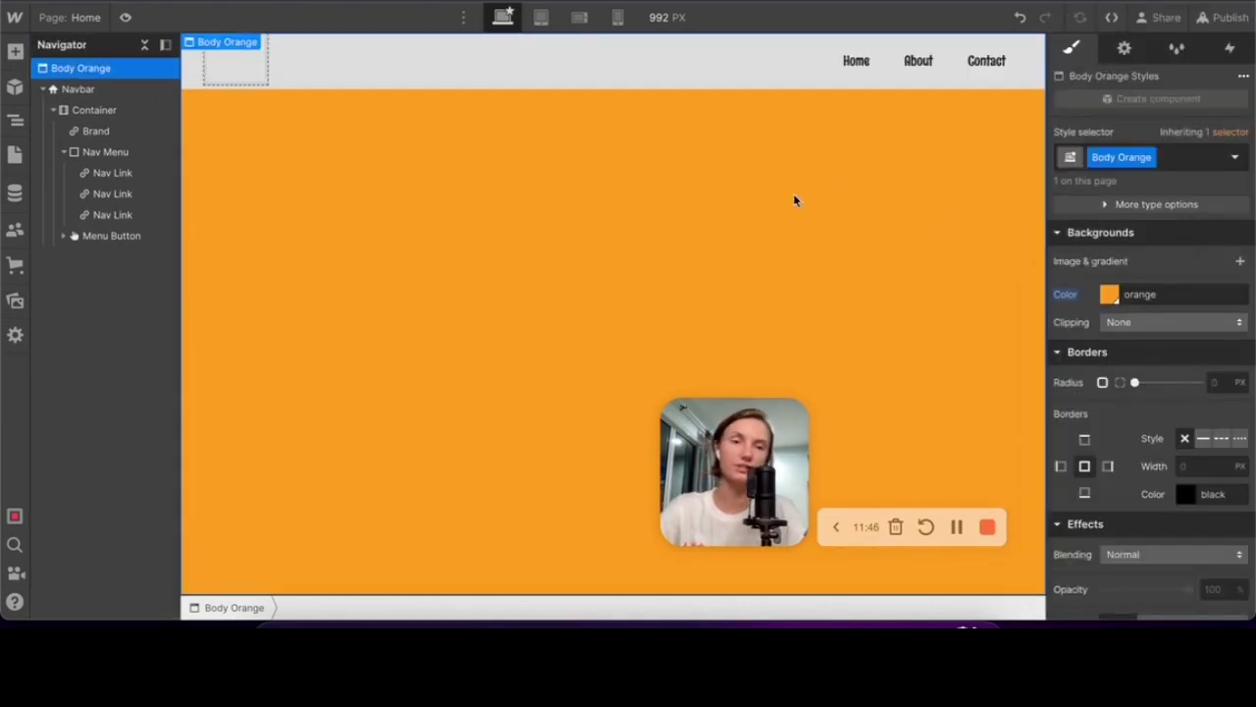
Try other hues such as purple and cyan on the Orange swatch, then discard the edit
click(1108, 295)
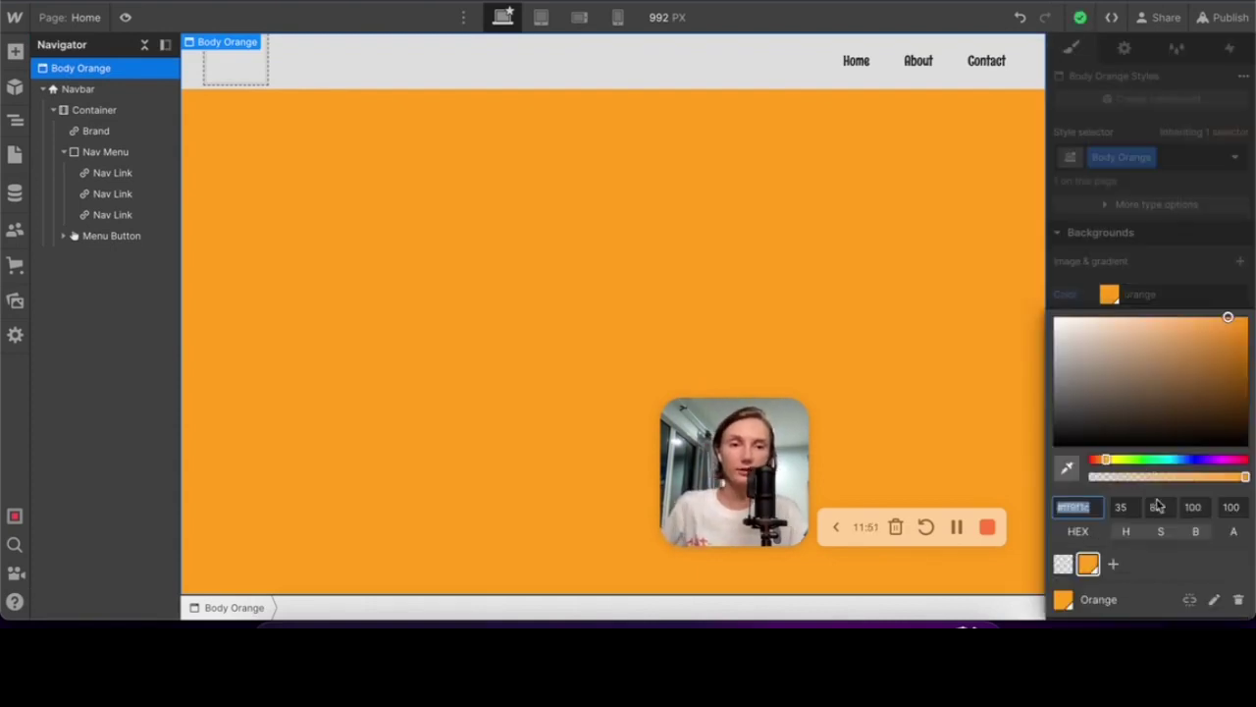
click(1213, 600)
click(1208, 407)
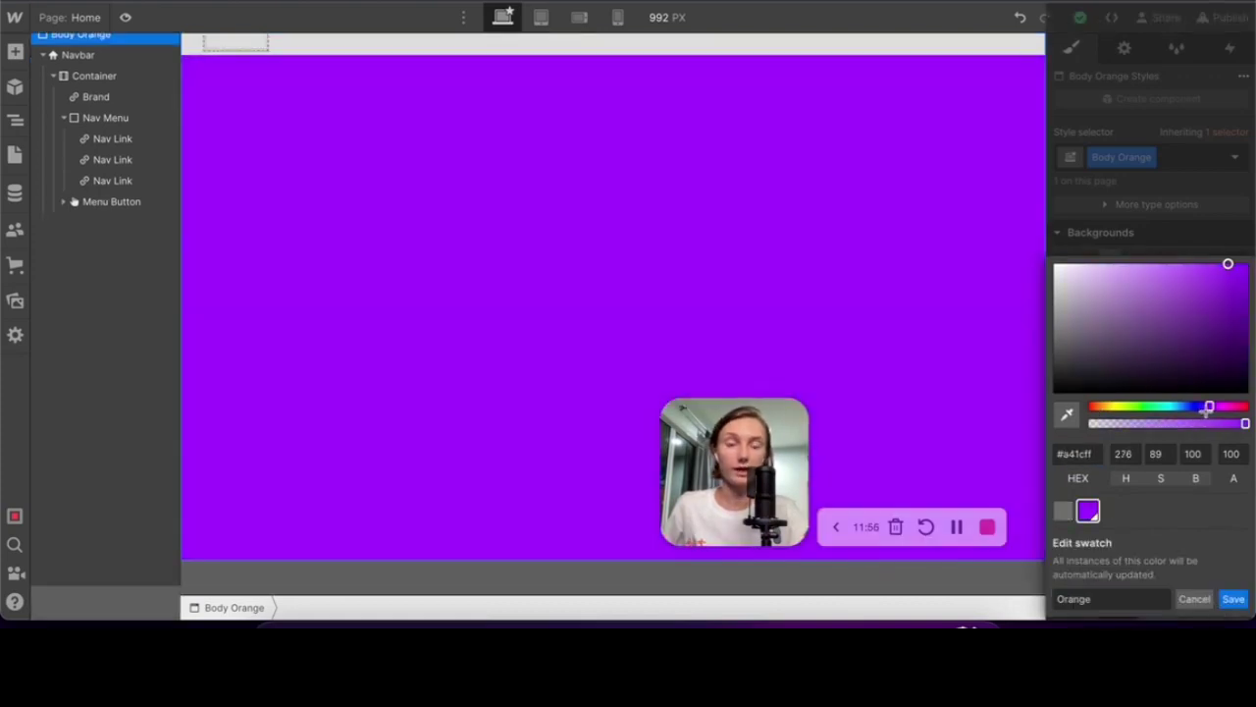
drag(1208, 411, 1170, 406)
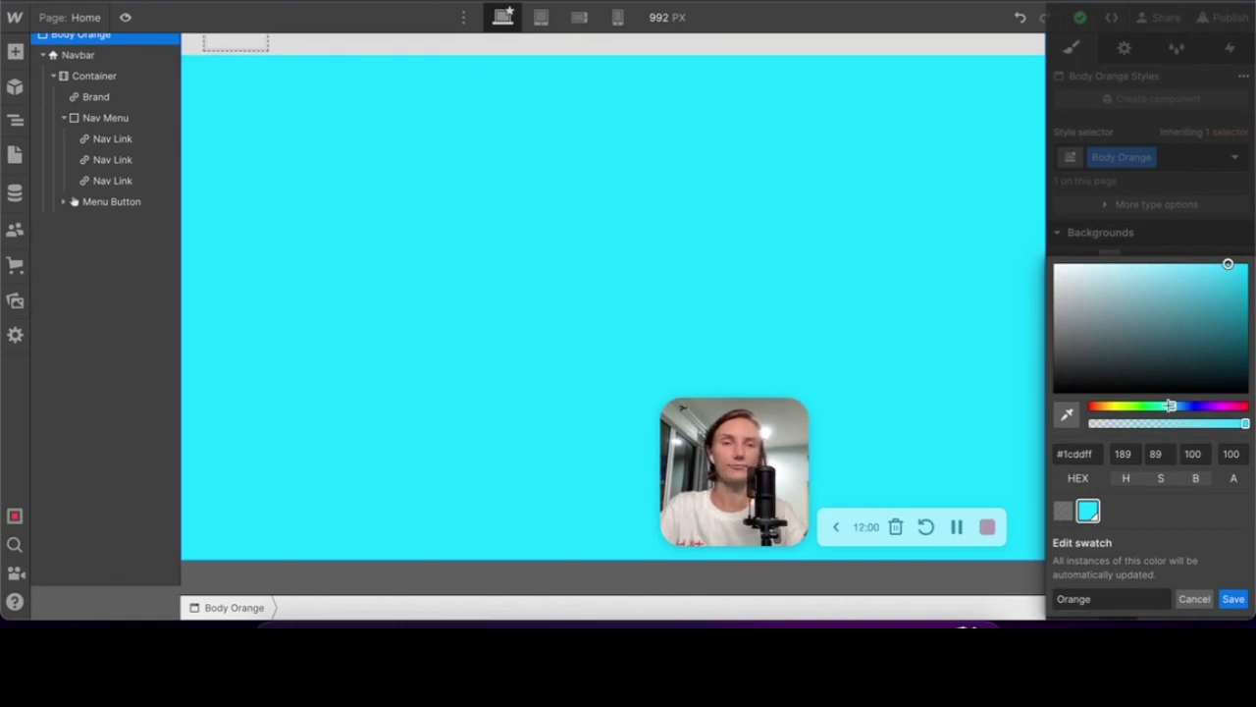
click(1195, 598)
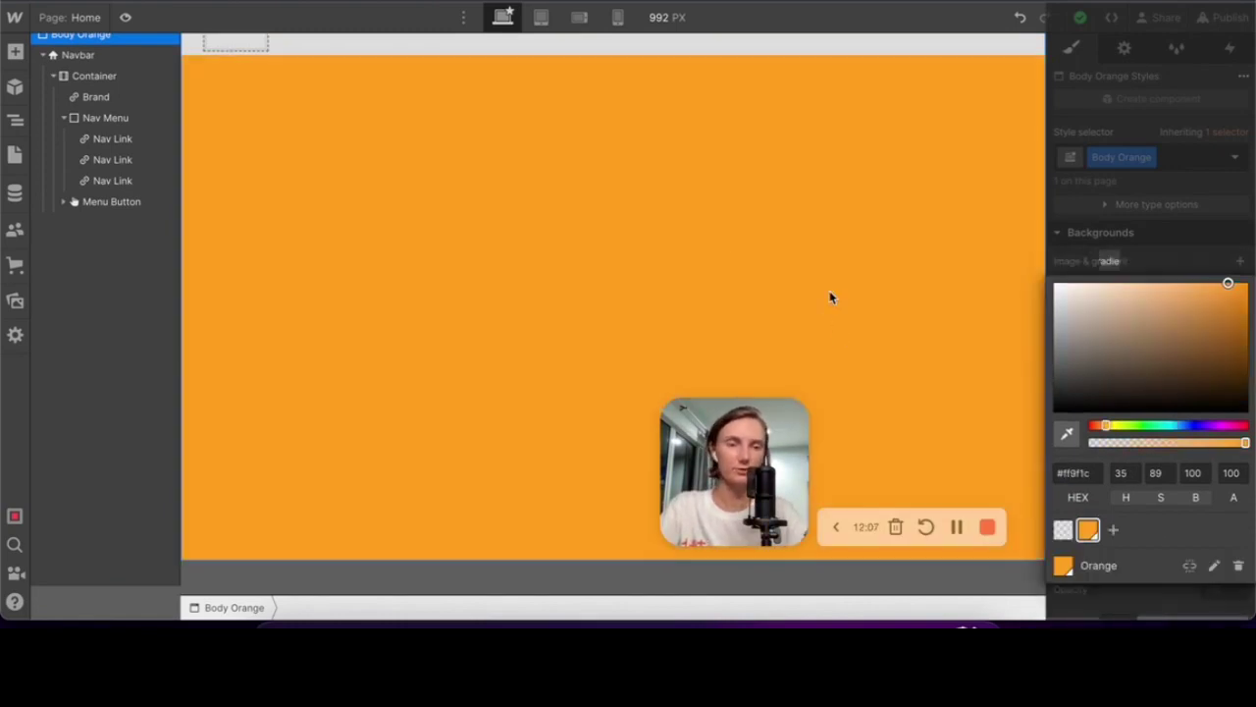
Add an image element inside the navbar's Brand link and use the music-note logo SVG from the assets
key(d)
click(395, 78)
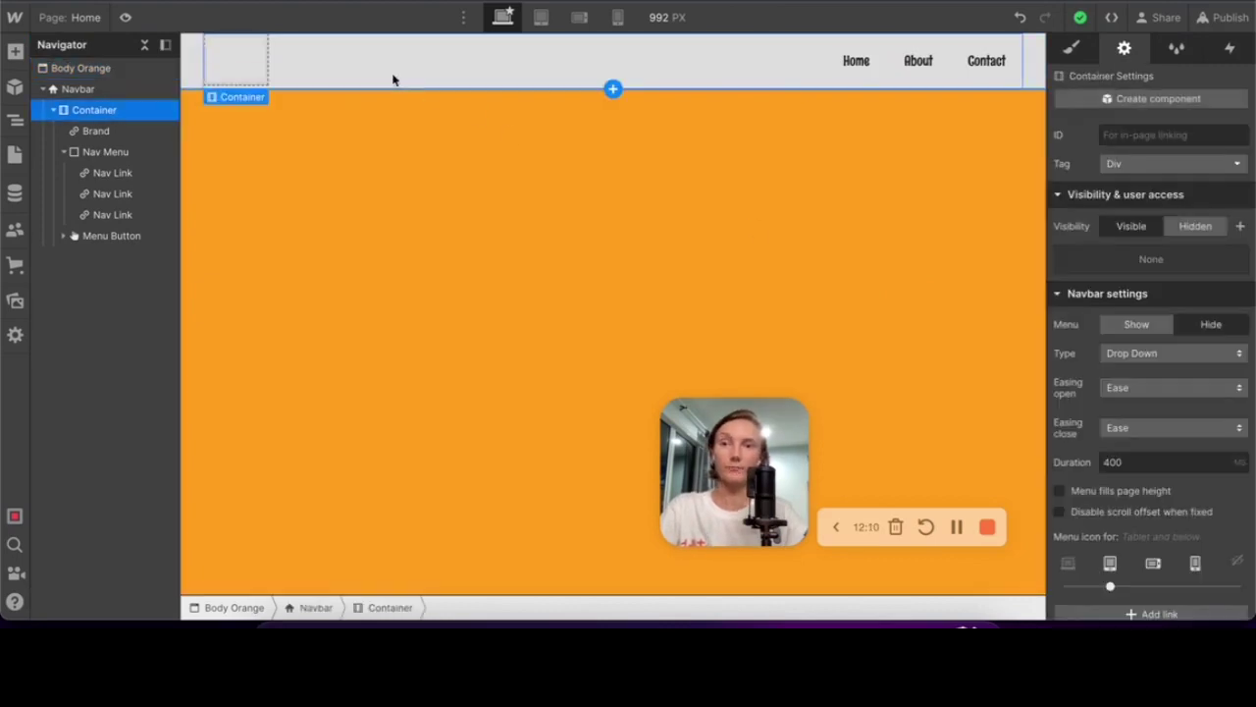
click(235, 61)
click(15, 51)
scroll(118, 380, down, 5)
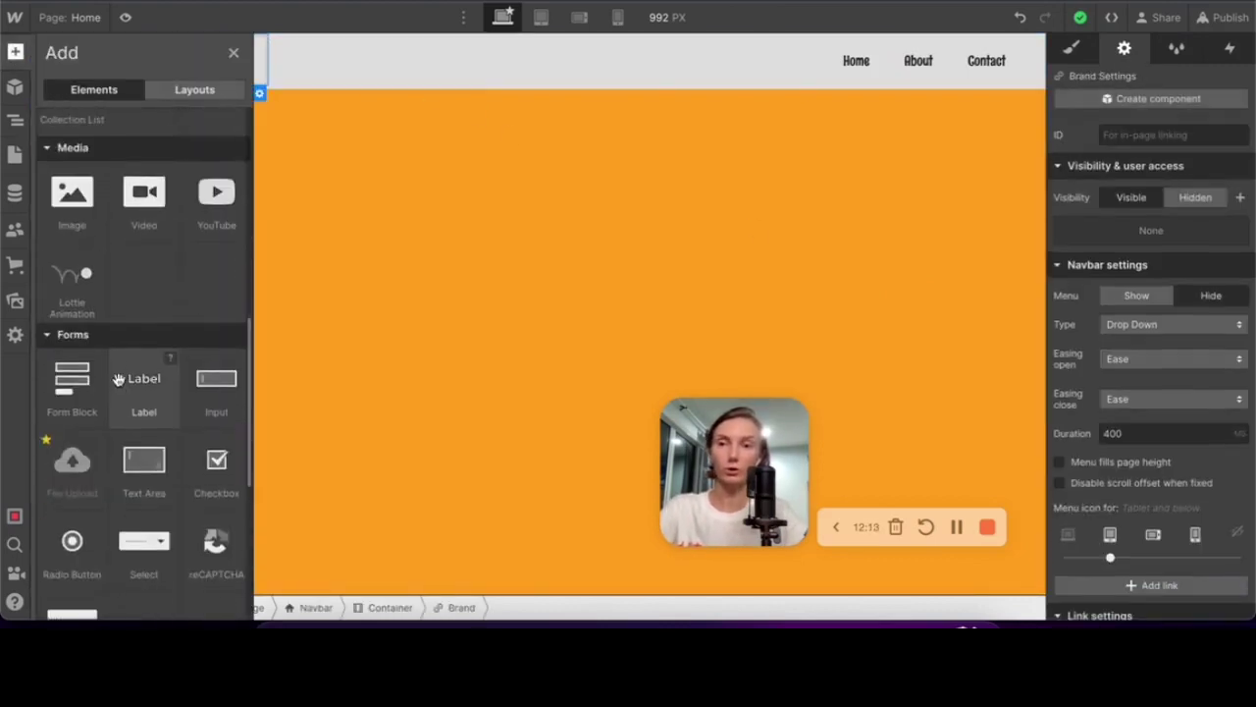
drag(64, 265, 372, 93)
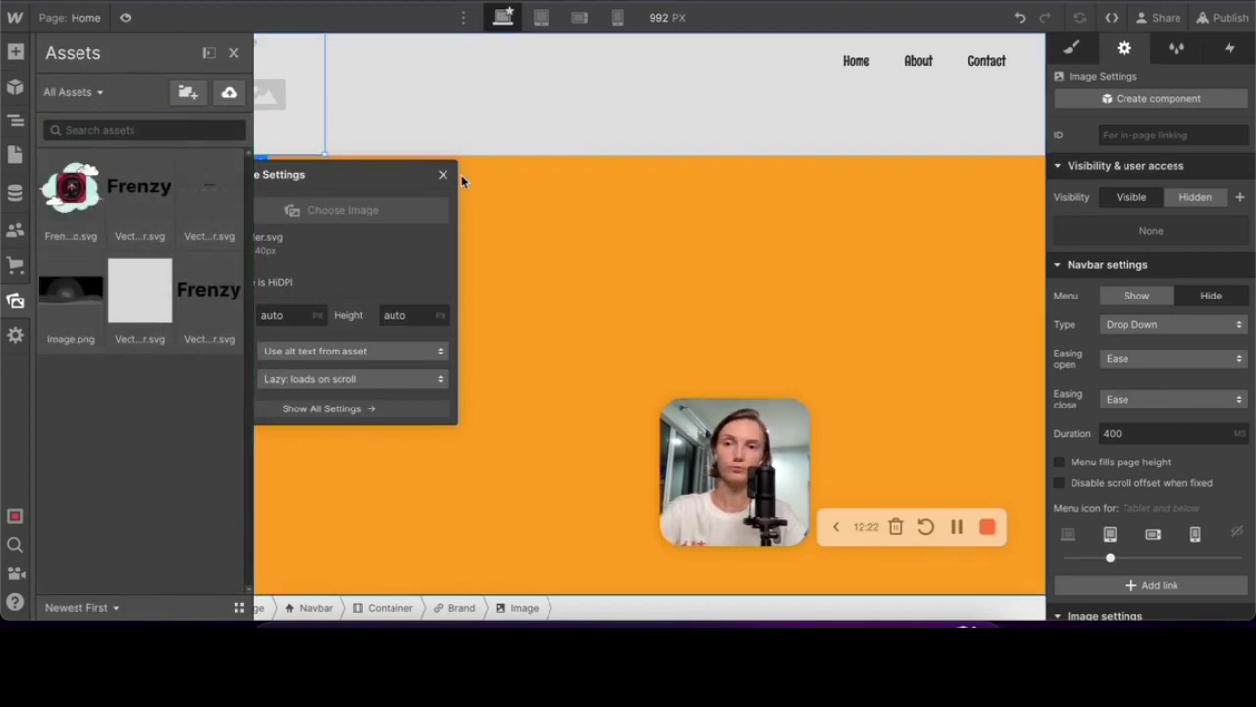
key(z)
Give the logo image the class Brand Logo and set its maximum width to 120 px
key(ctrl+Return)
text(Brand Logo)
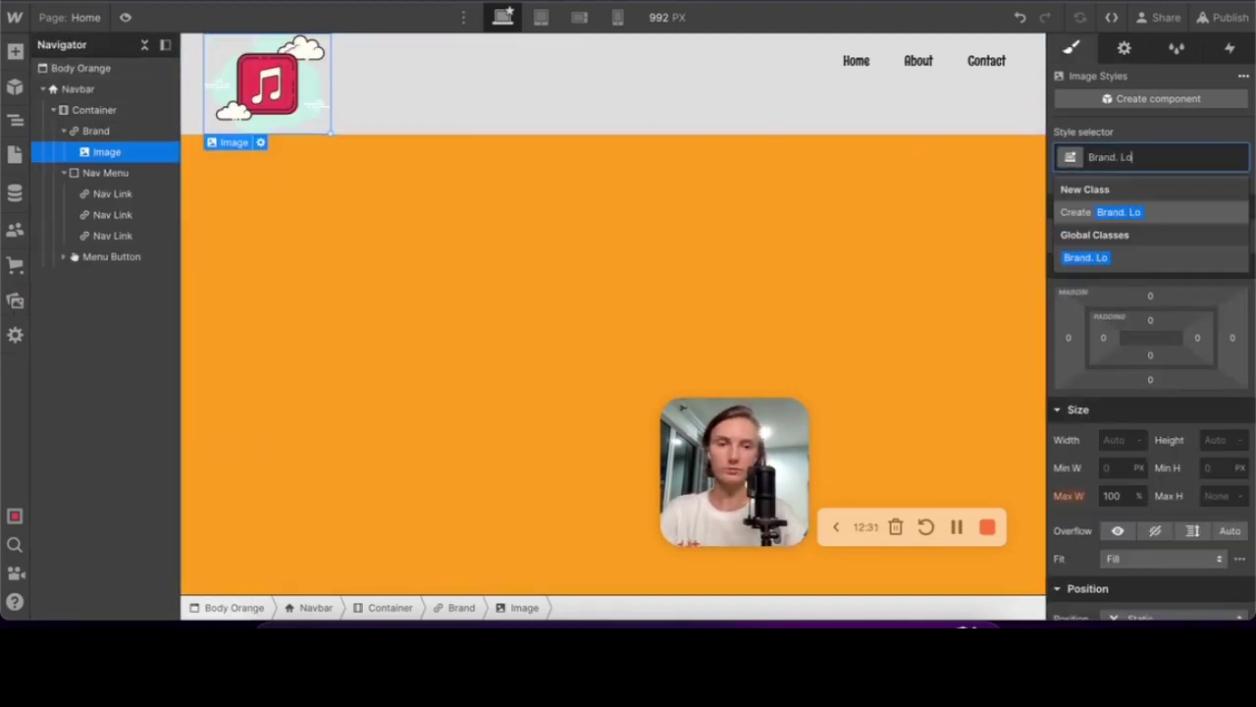
key(Return)
click(1129, 498)
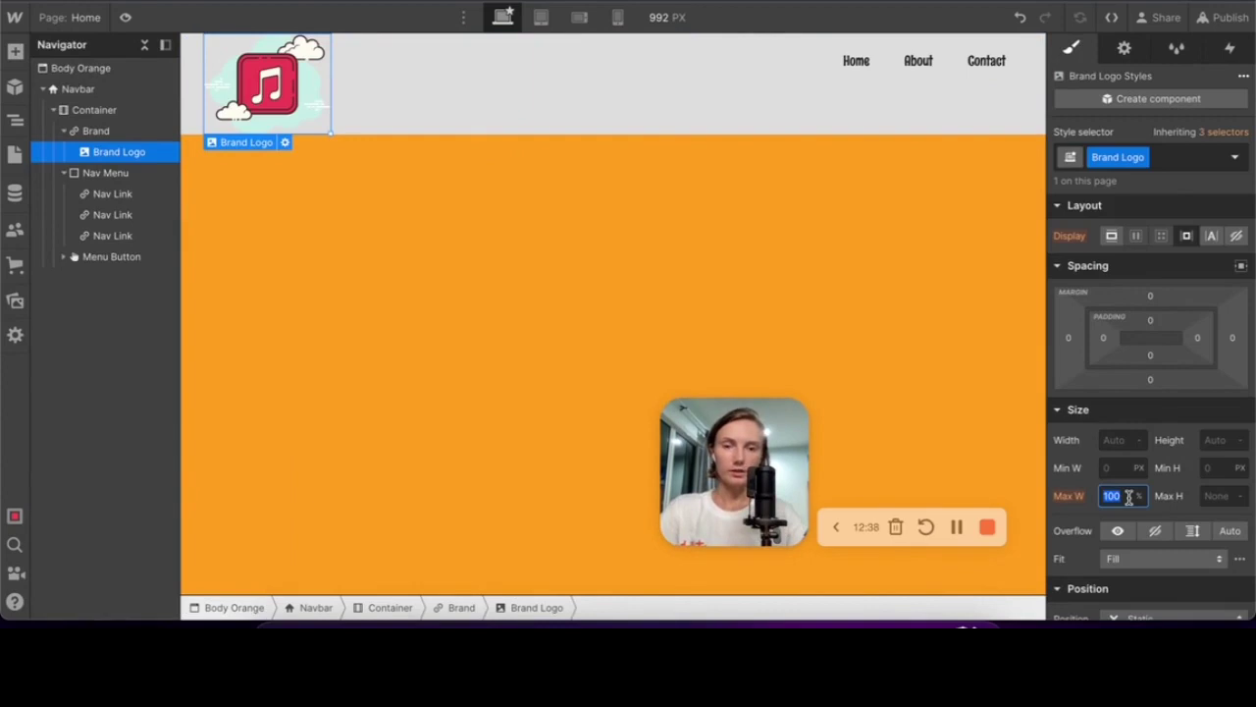
text(120)
key(Return)
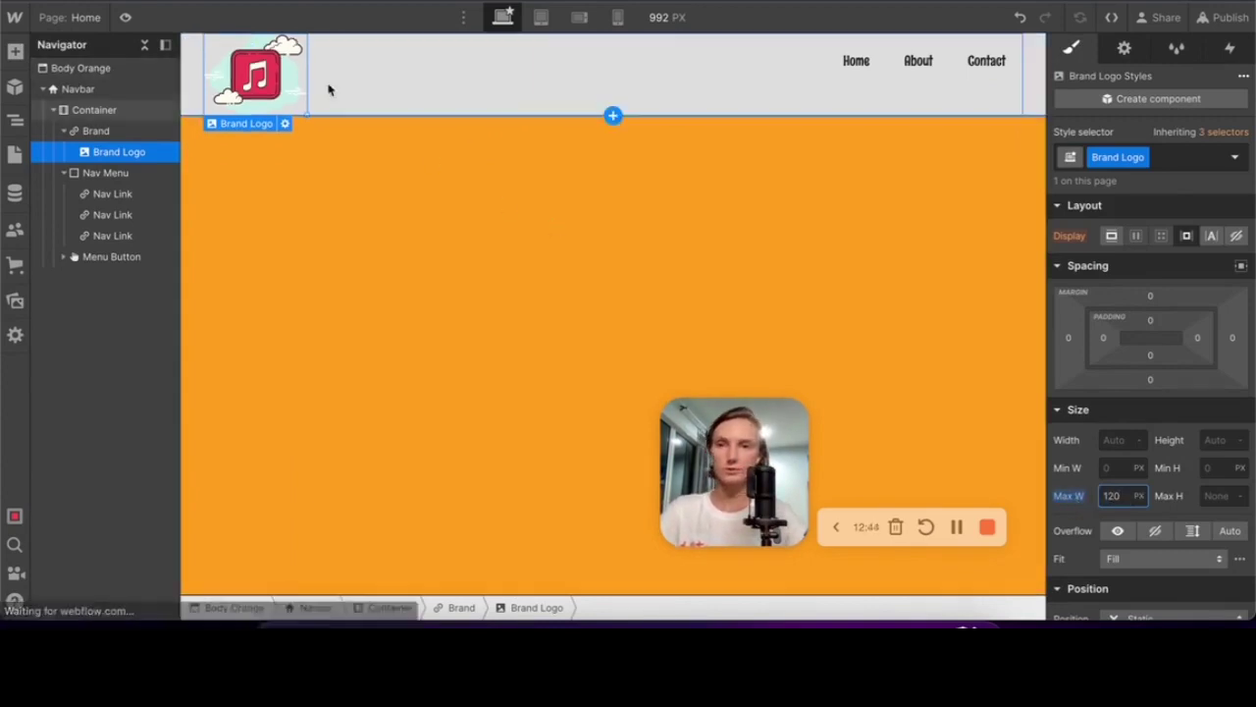
Try a left padding of 10 px on the navbar's Brand link
key(Escape)
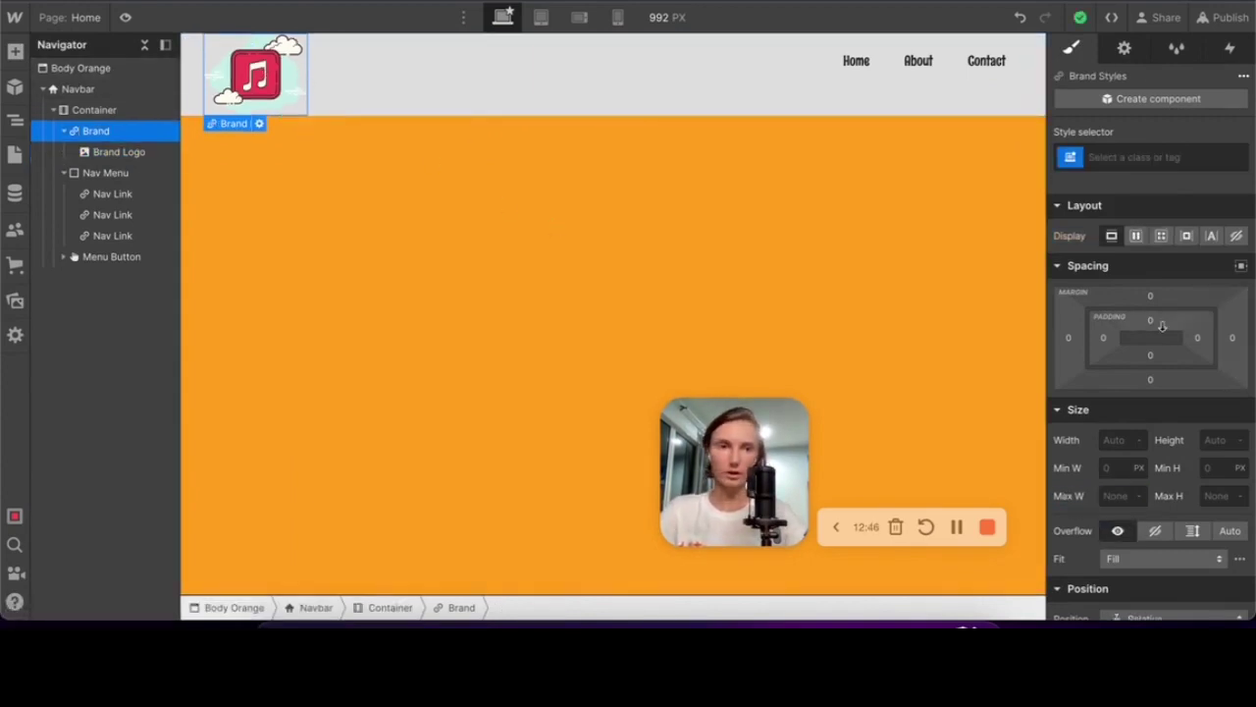
click(1104, 340)
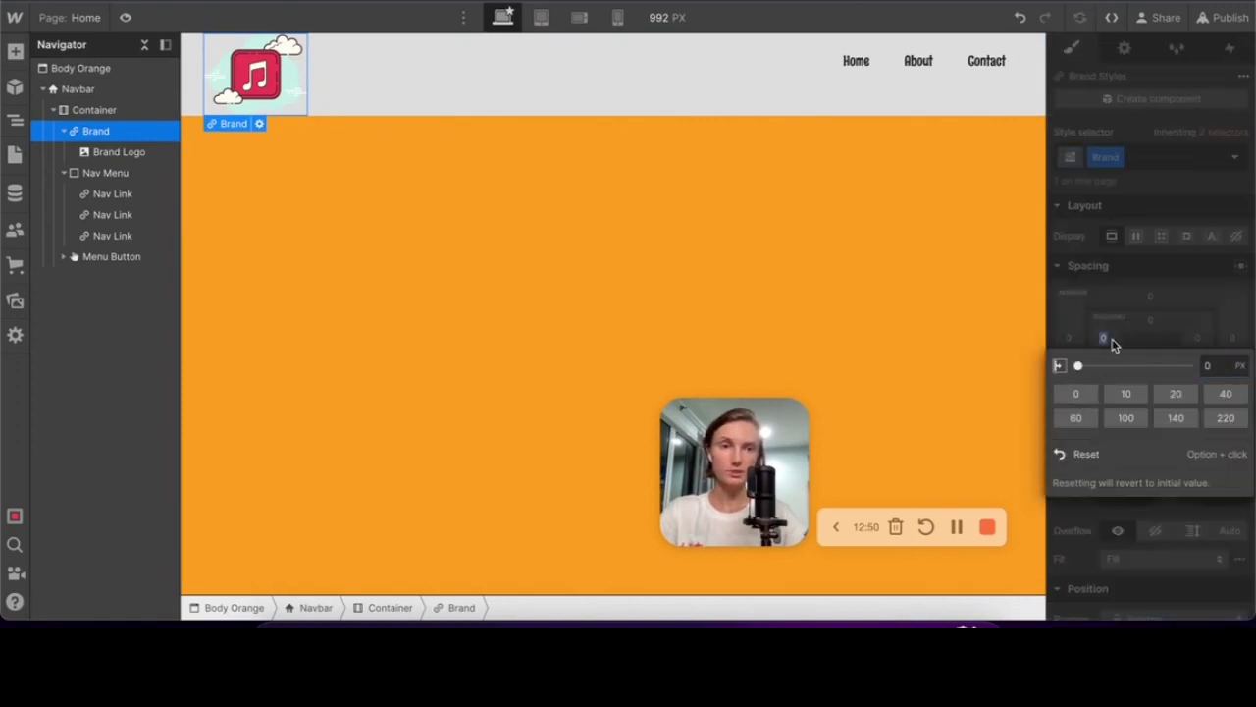
click(1127, 341)
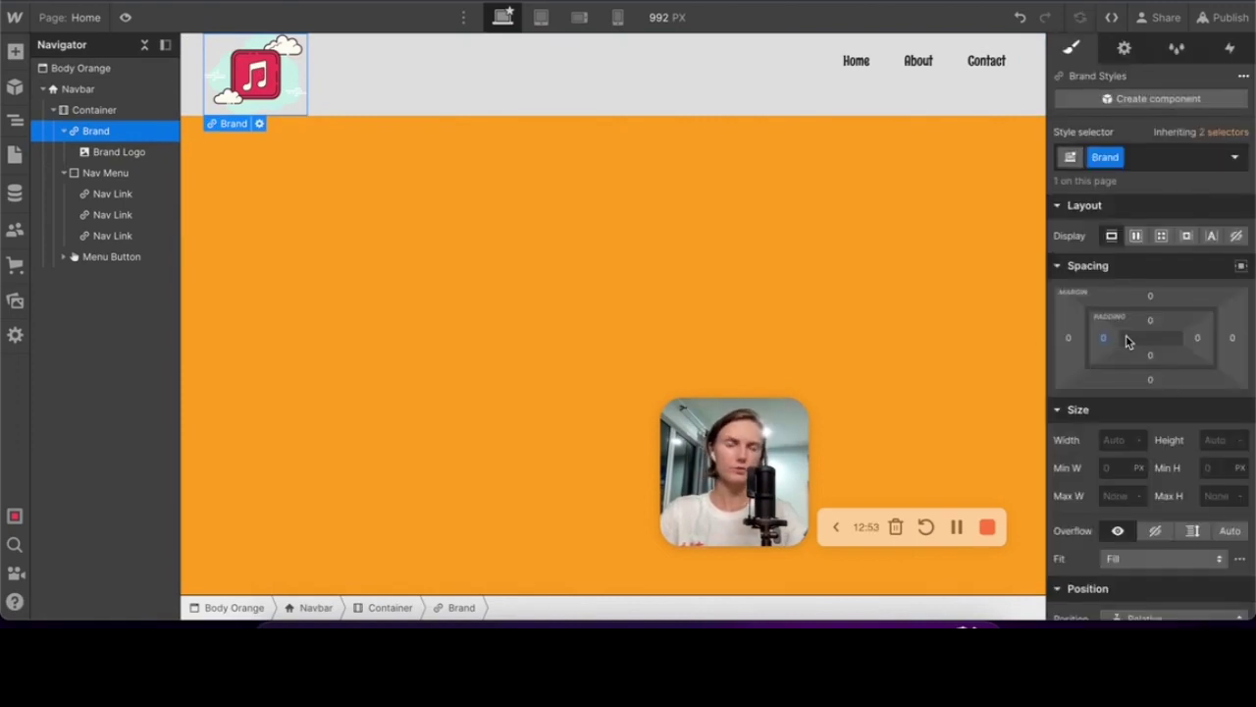
click(1106, 340)
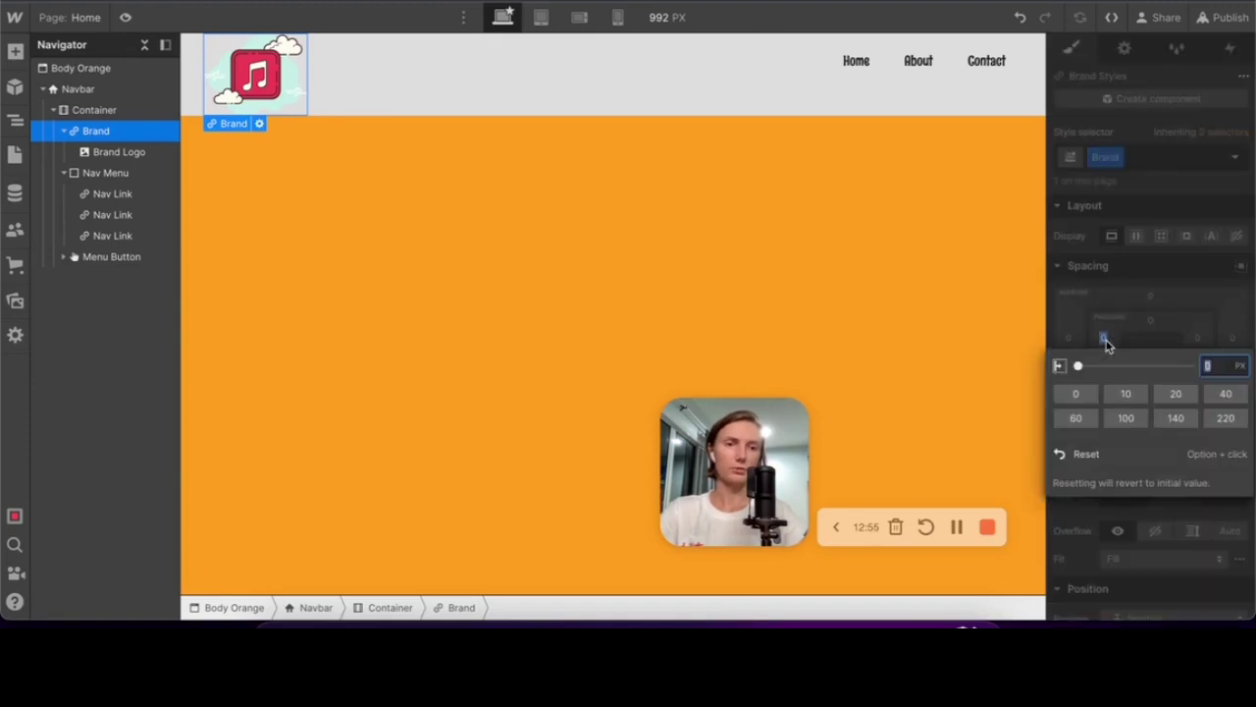
text(10)
key(Escape)
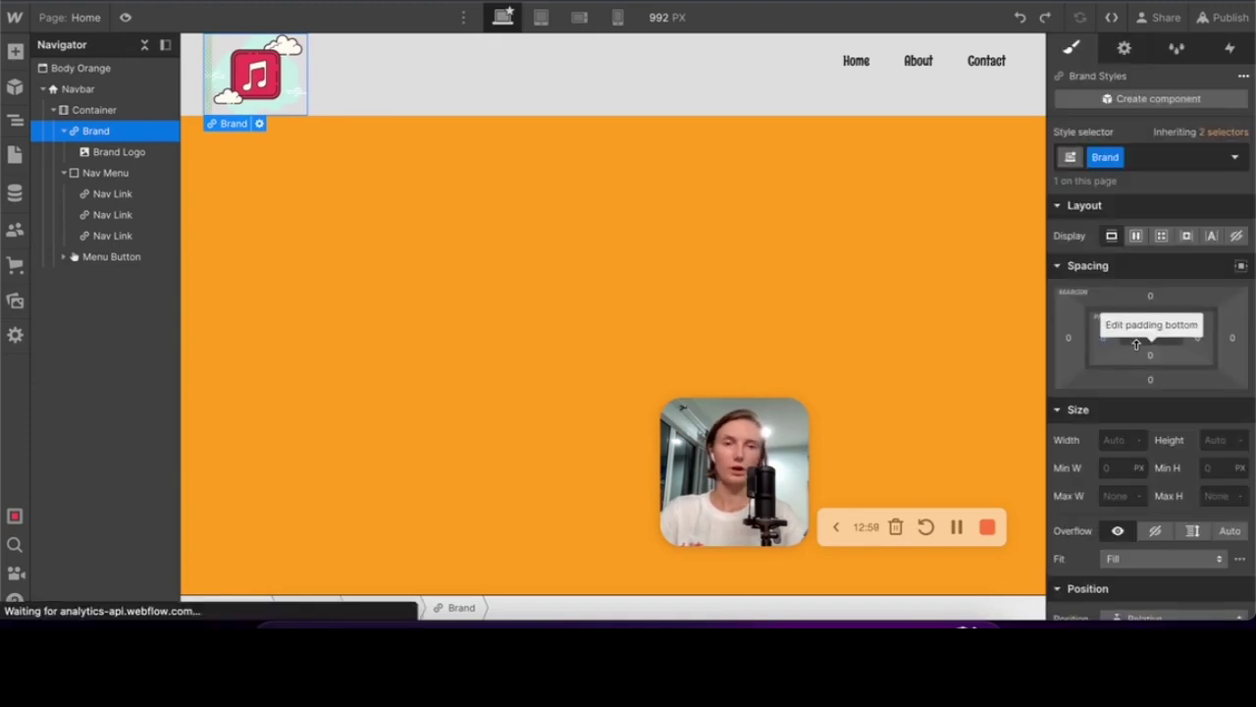
Add a text block after the logo and lay out the Brand link as a horizontal flex row with centred alignment
click(275, 93)
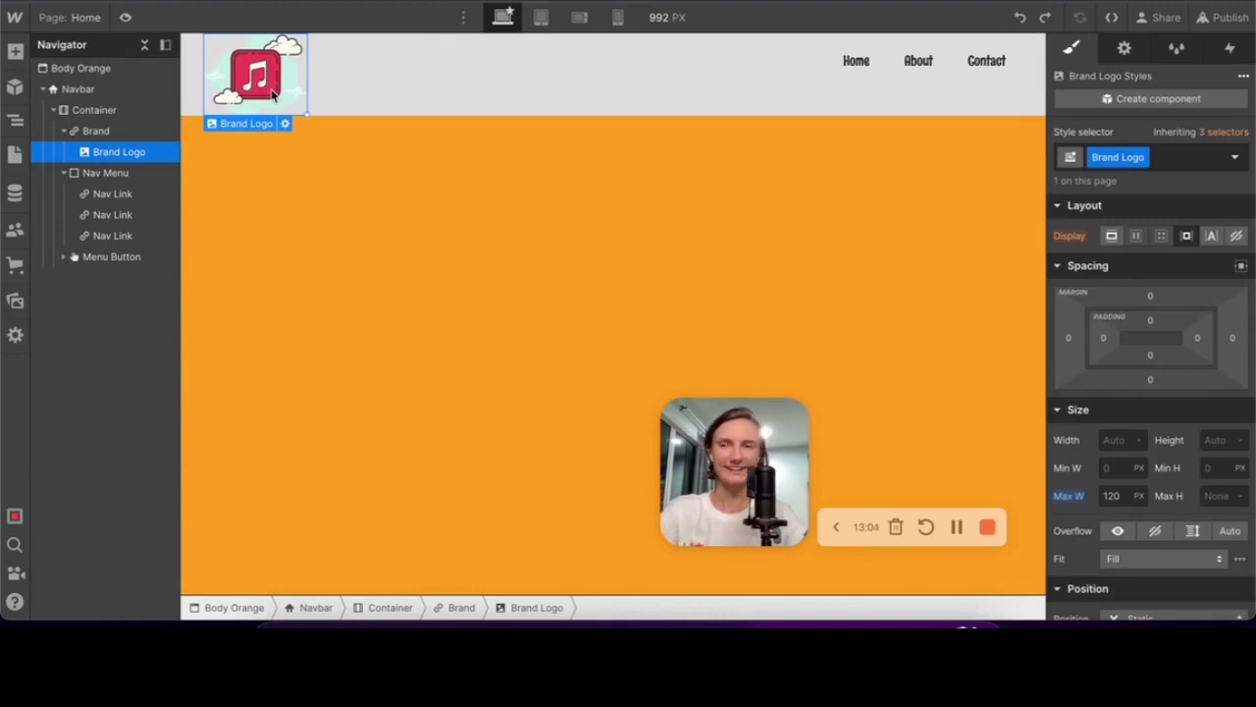
click(15, 50)
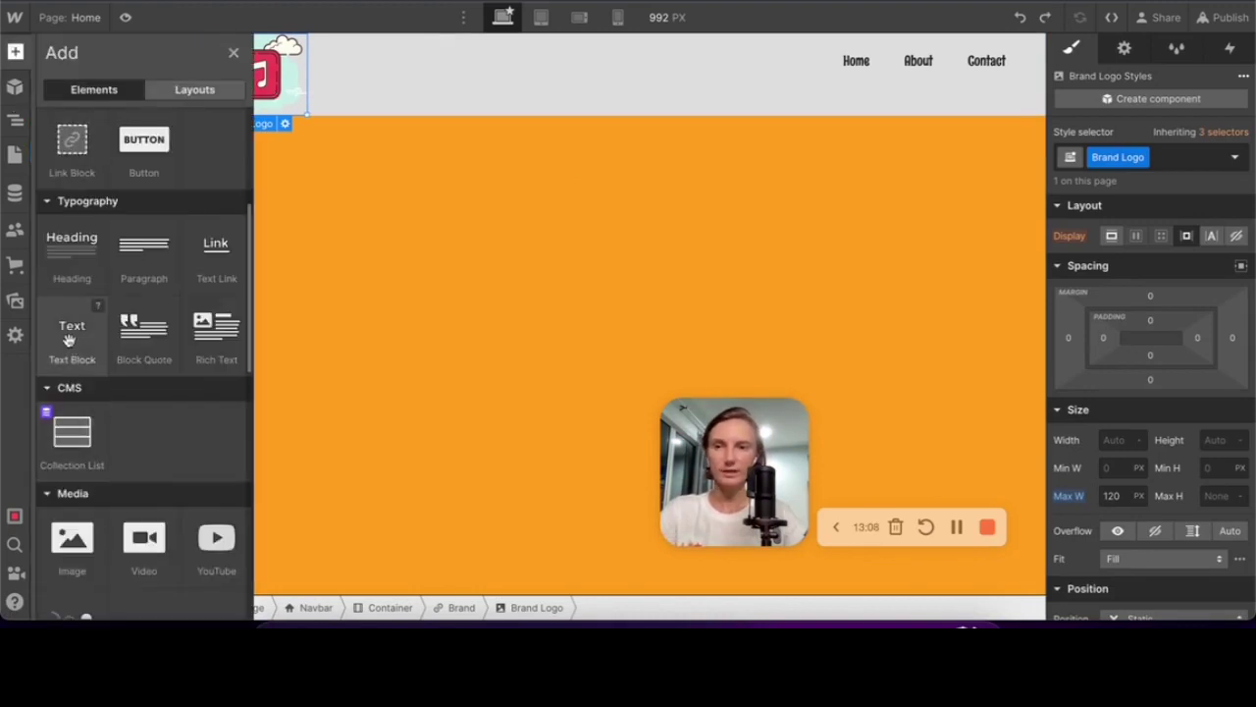
click(72, 338)
click(95, 130)
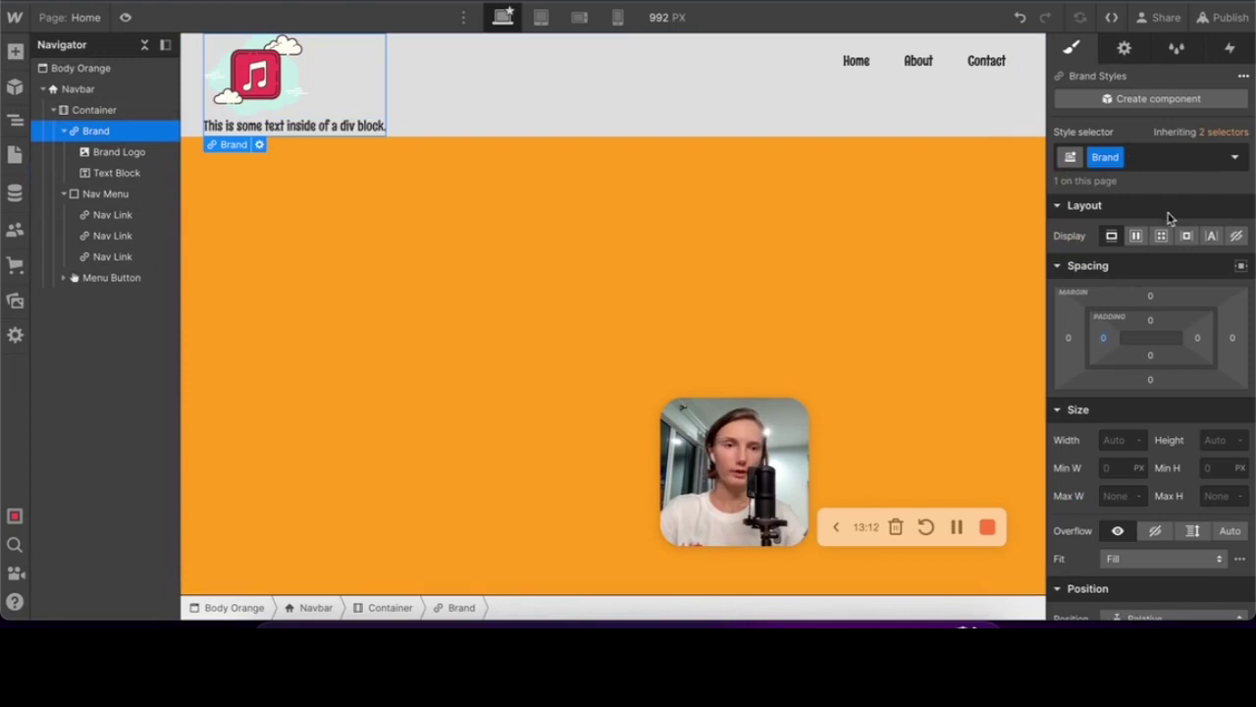
click(1136, 236)
click(1143, 298)
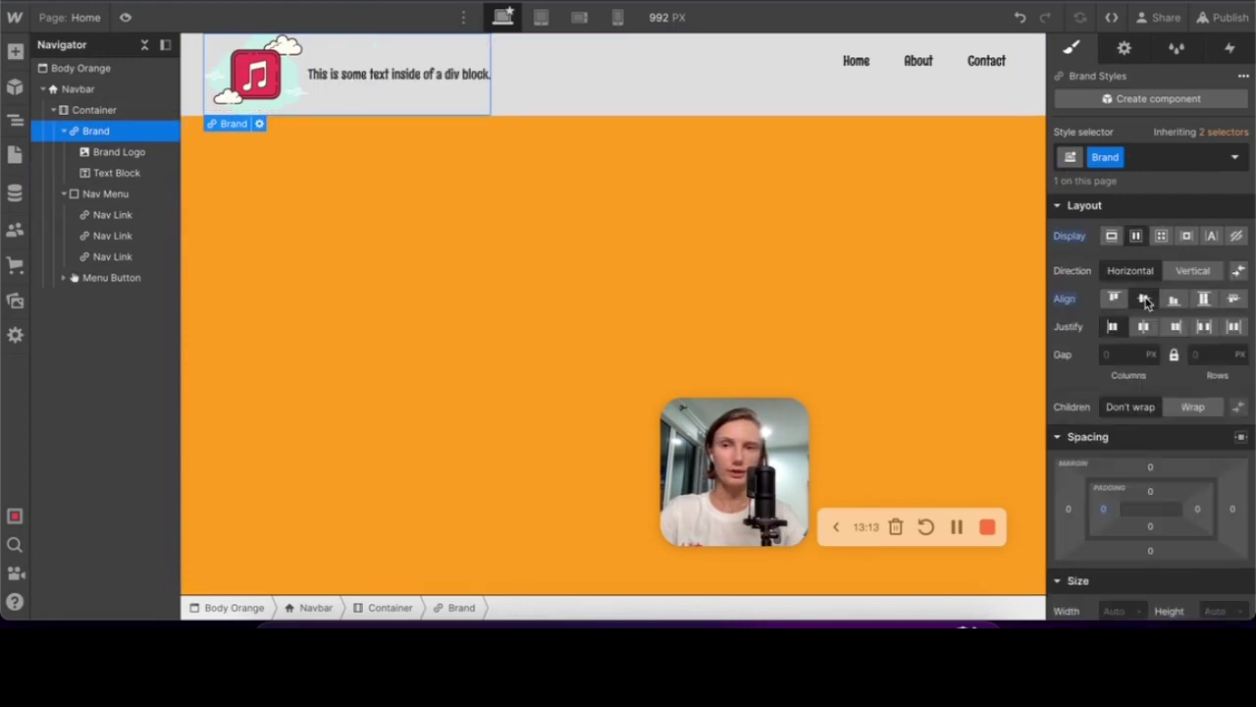
Replace the placeholder text beside the logo with Frenzy and give the text block the class Text Next To Logo
double_click(374, 77)
text(Frenzy)
click(509, 97)
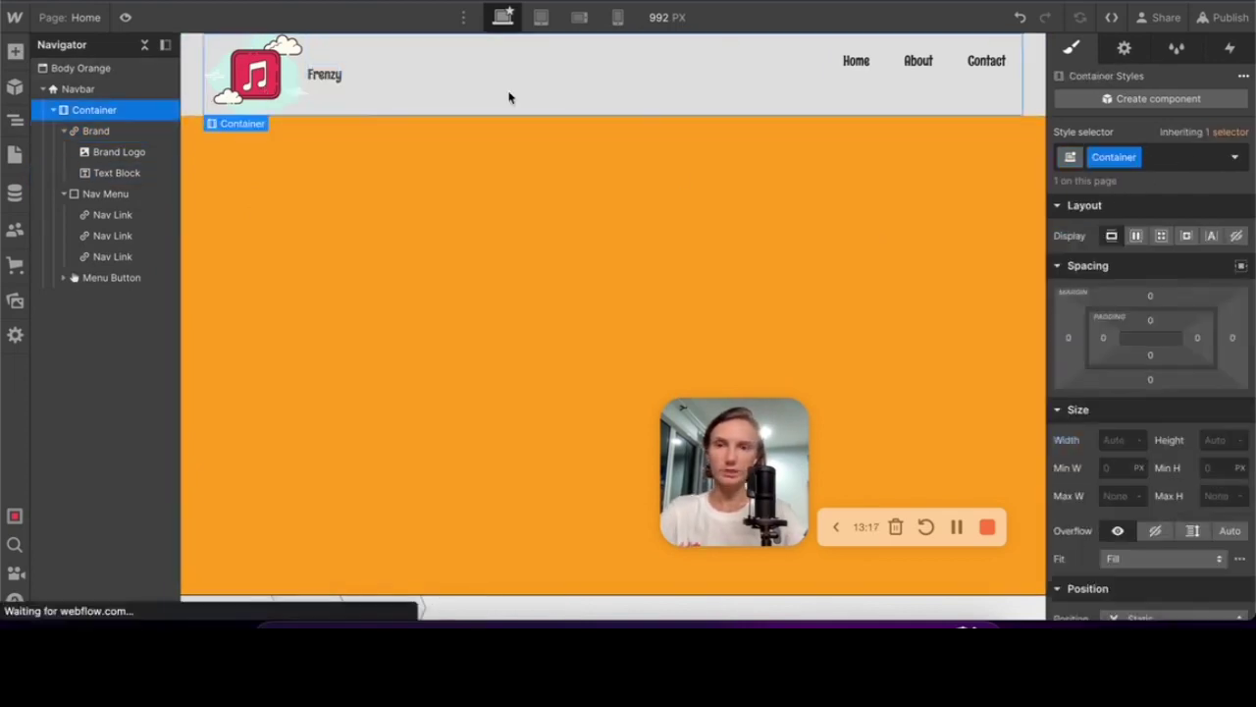
click(324, 75)
click(1158, 157)
text(Text)
text( Nex)
text(t To)
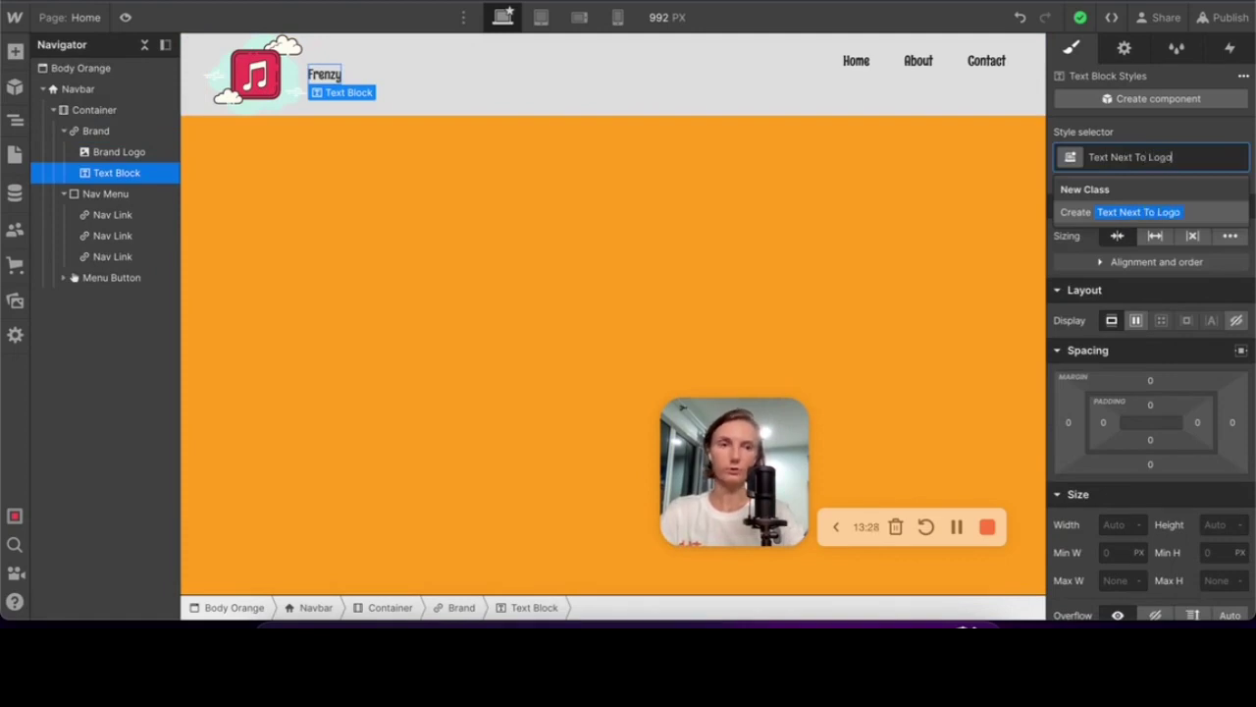
key(Return)
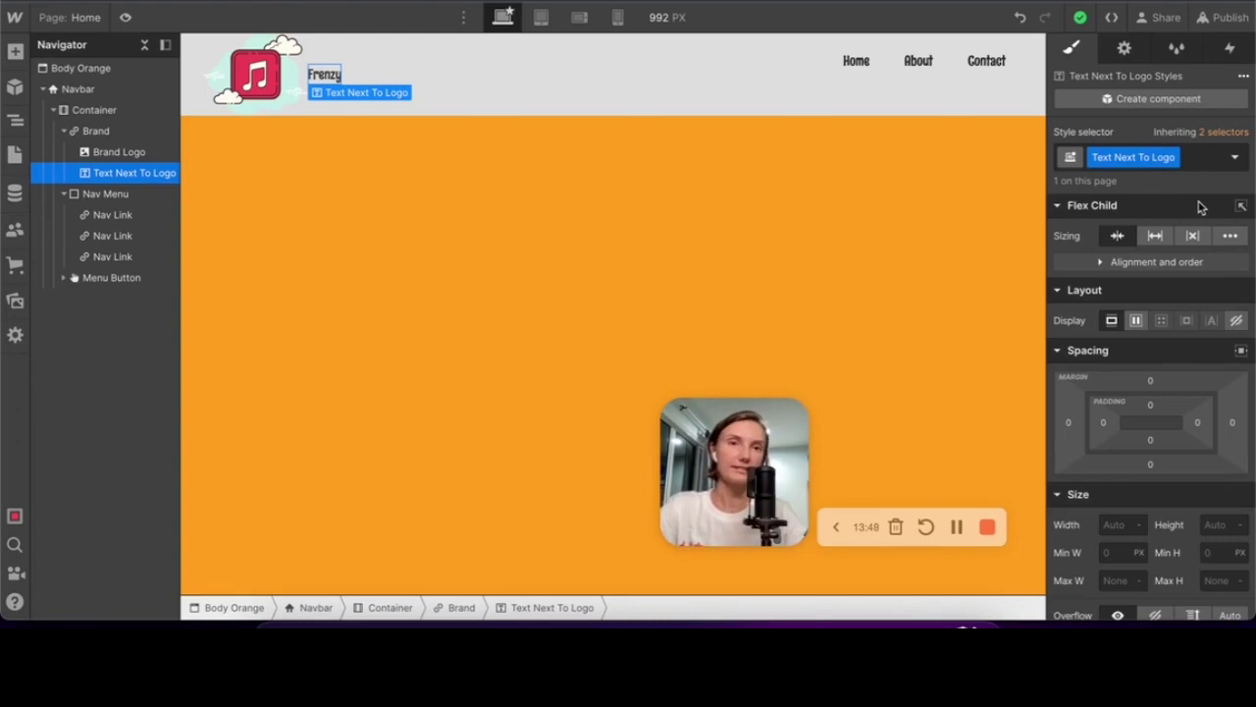
Set the font size of the Frenzy text beside the logo to 32 px
scroll(1217, 351, down, 5)
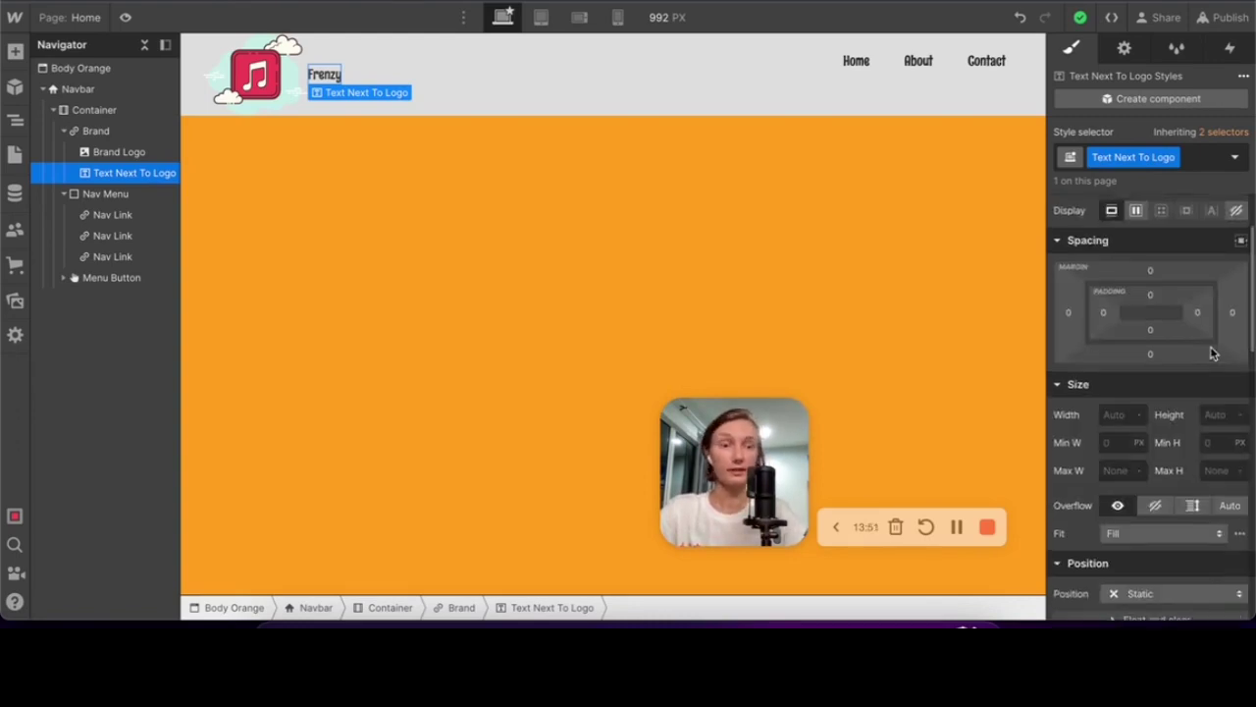
click(1113, 452)
key(Return)
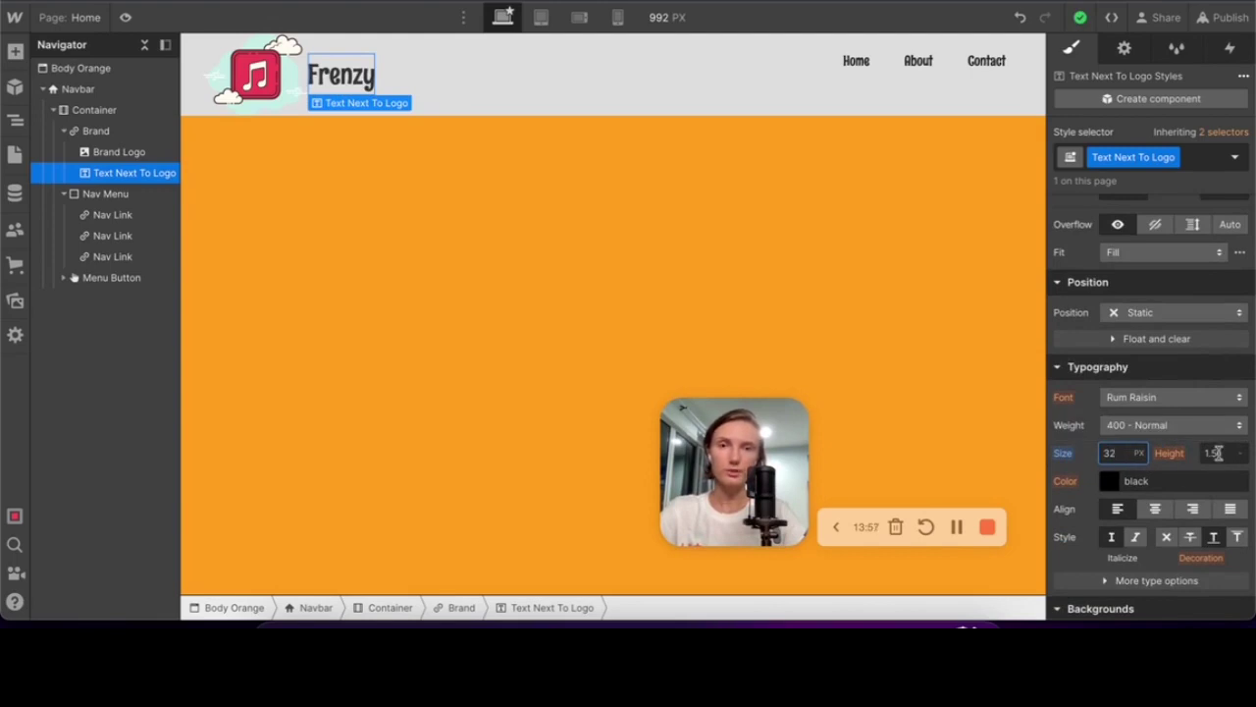
click(699, 96)
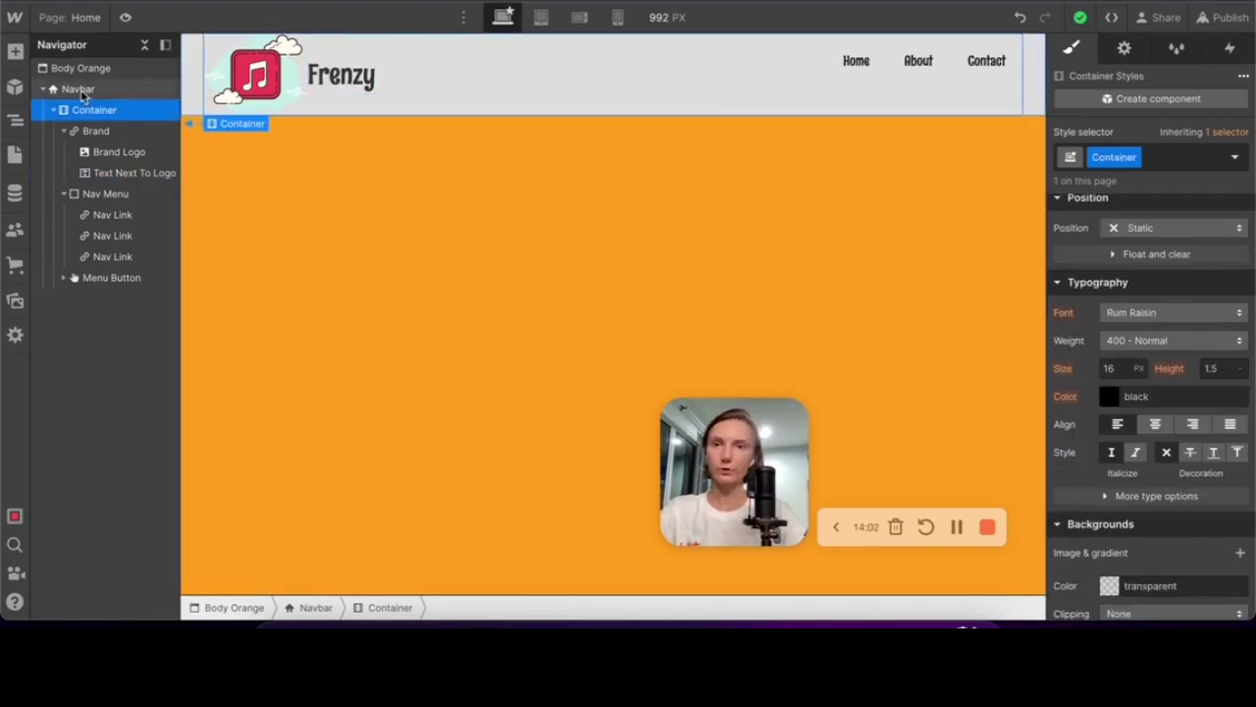
click(1033, 98)
click(98, 110)
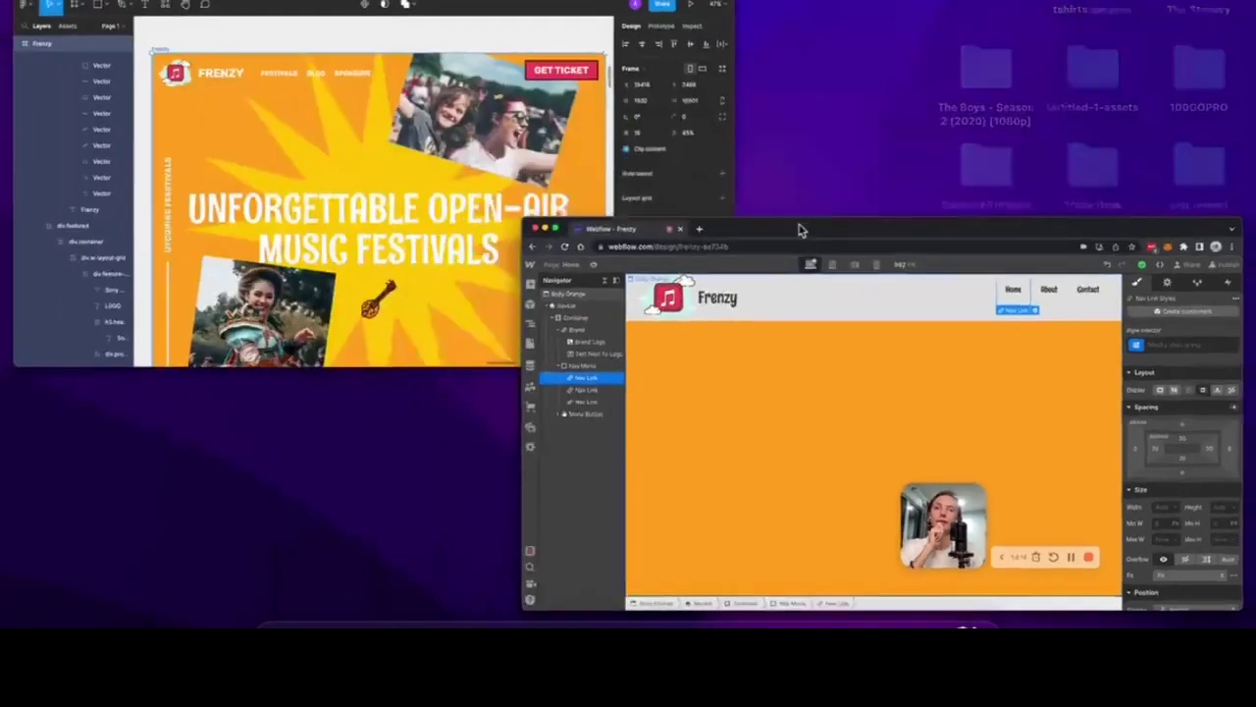
Switch to Figma and change the FESTIVALS, BLOG and SPONSORS links and the vertical text beside the hero to the DM Mono font
click(245, 88)
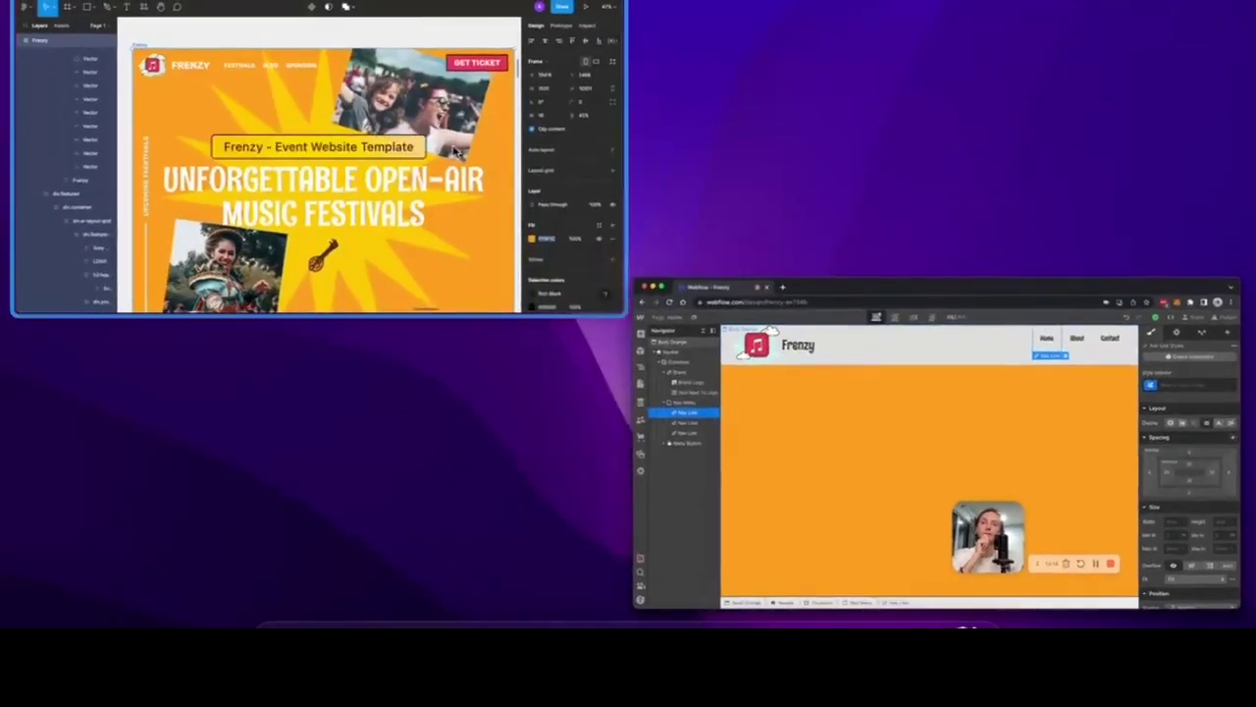
ctrl+click(458, 110)
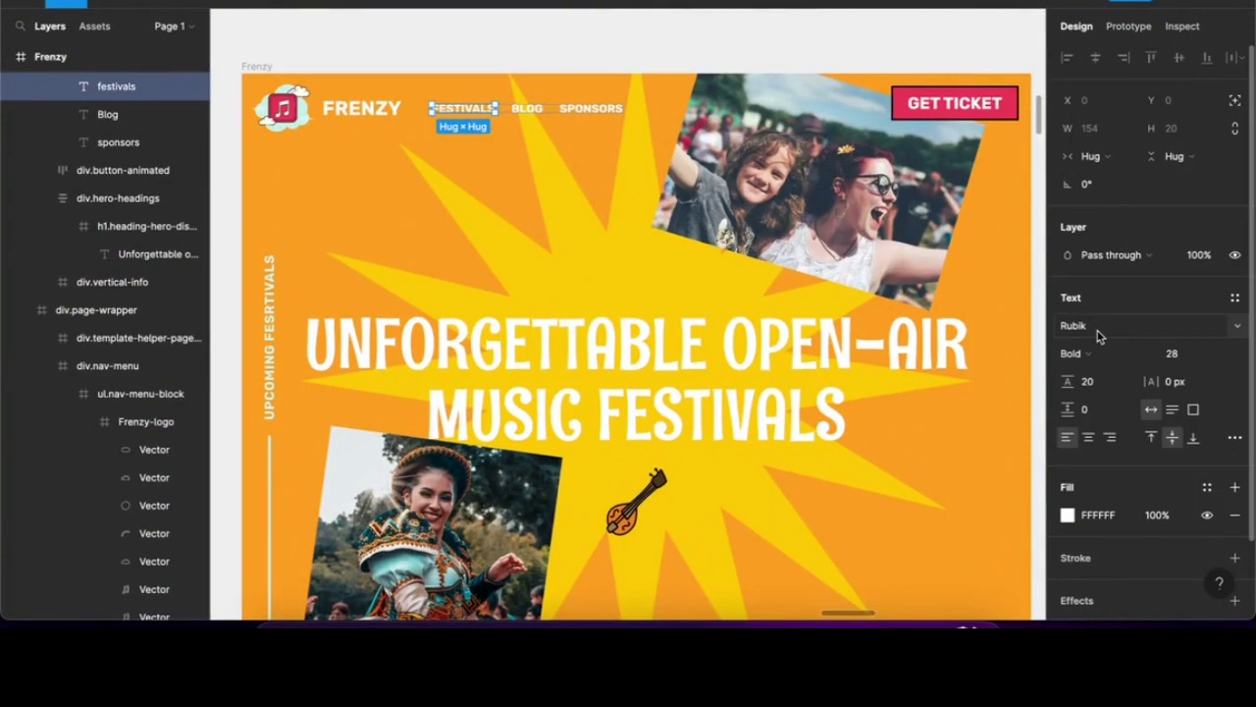
click(586, 283)
ctrl+click(477, 109)
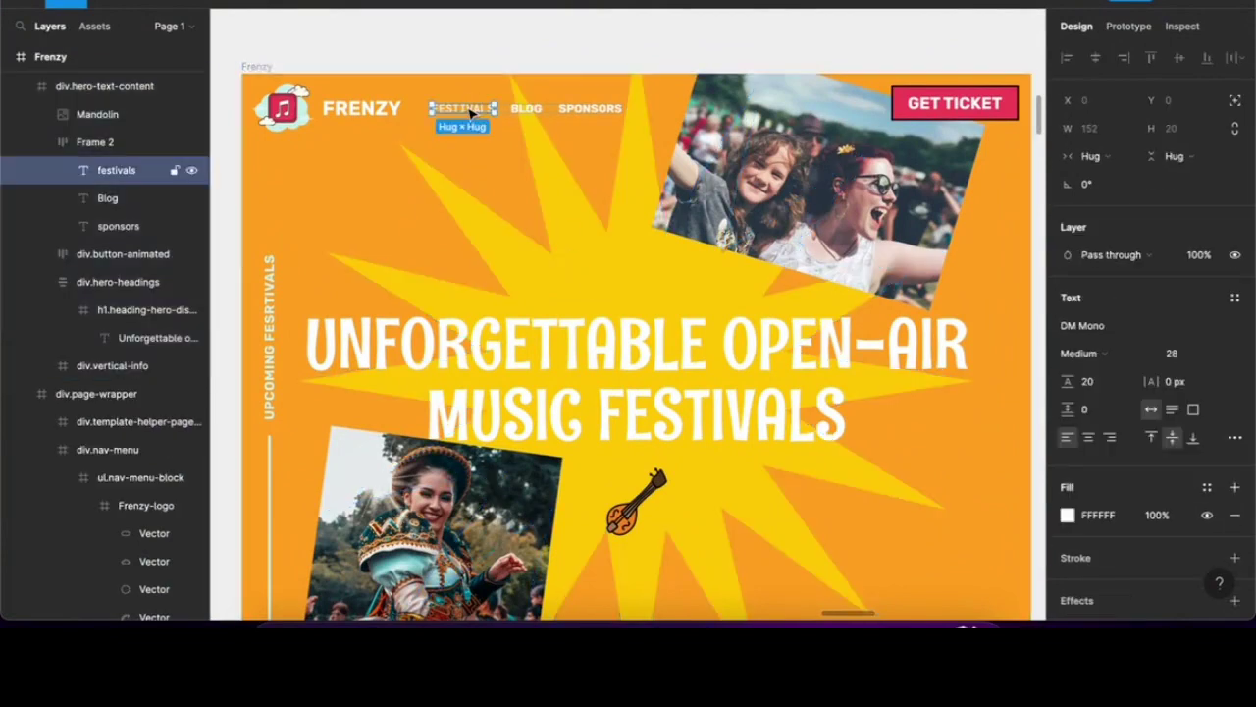
click(526, 108)
shift+click(589, 108)
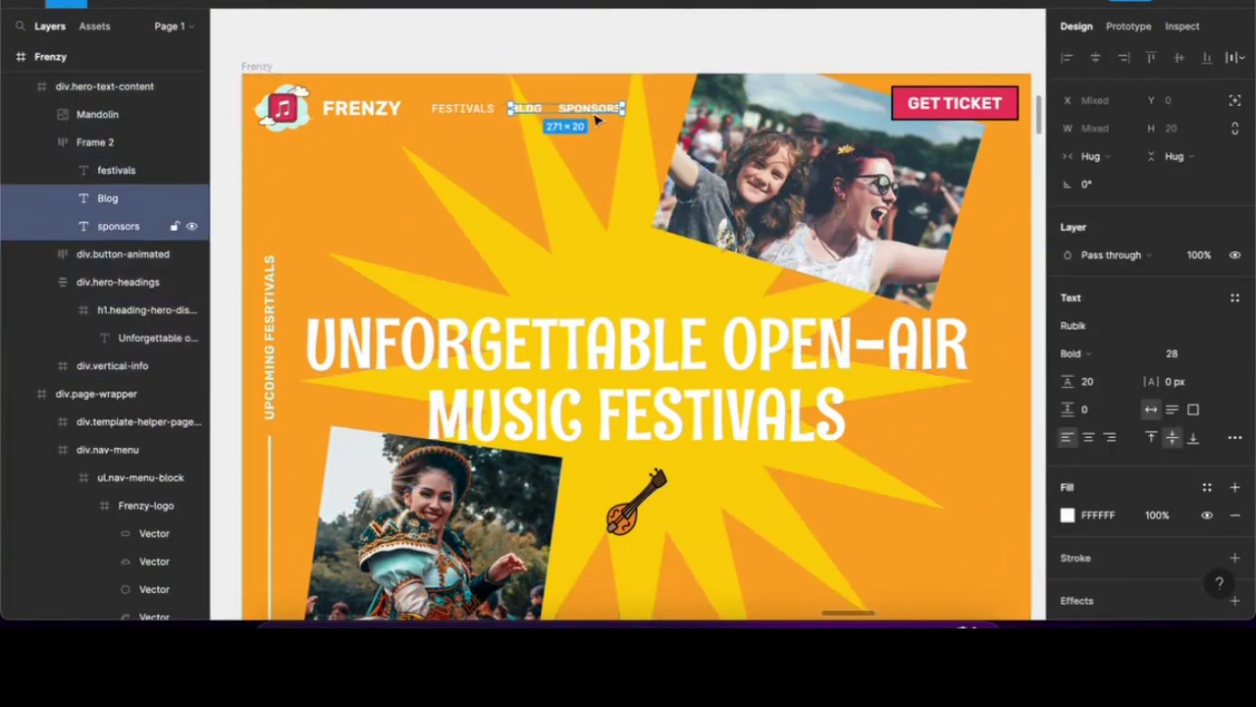
click(274, 290)
click(461, 54)
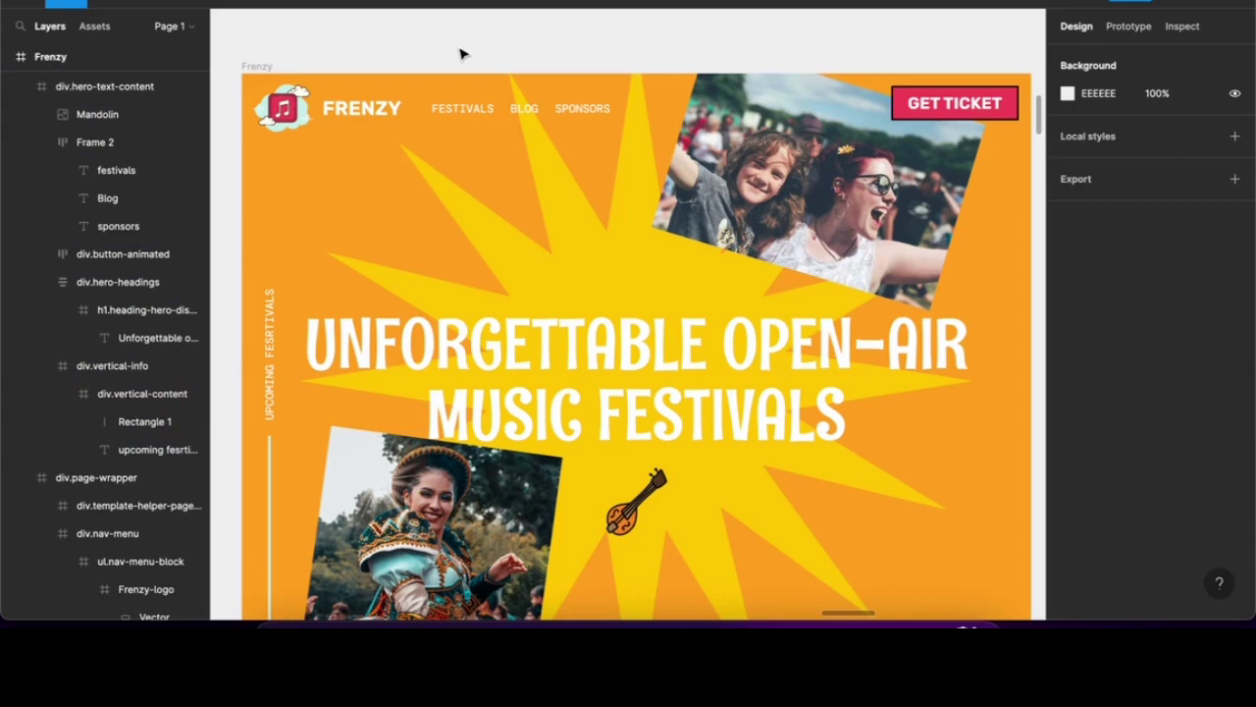
Check the font family, weight and size of the FESTIVALS link in the Figma navbar
click(462, 109)
click(1107, 352)
click(1107, 352)
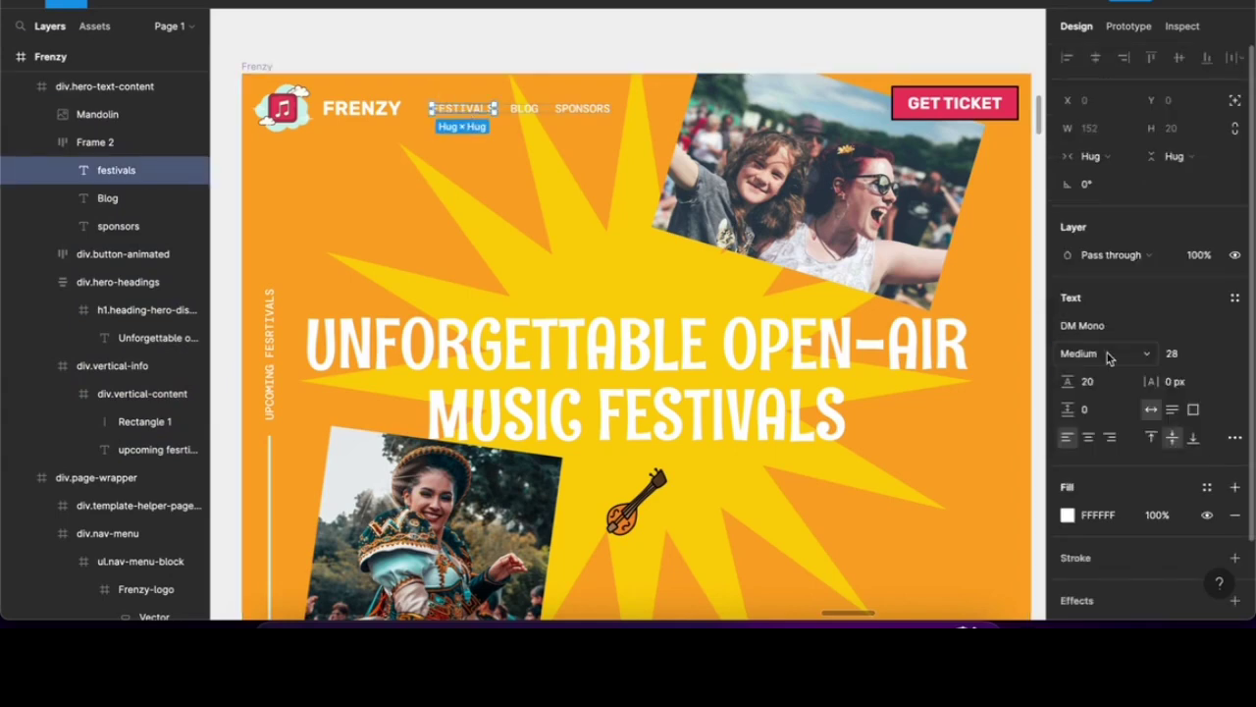
click(653, 62)
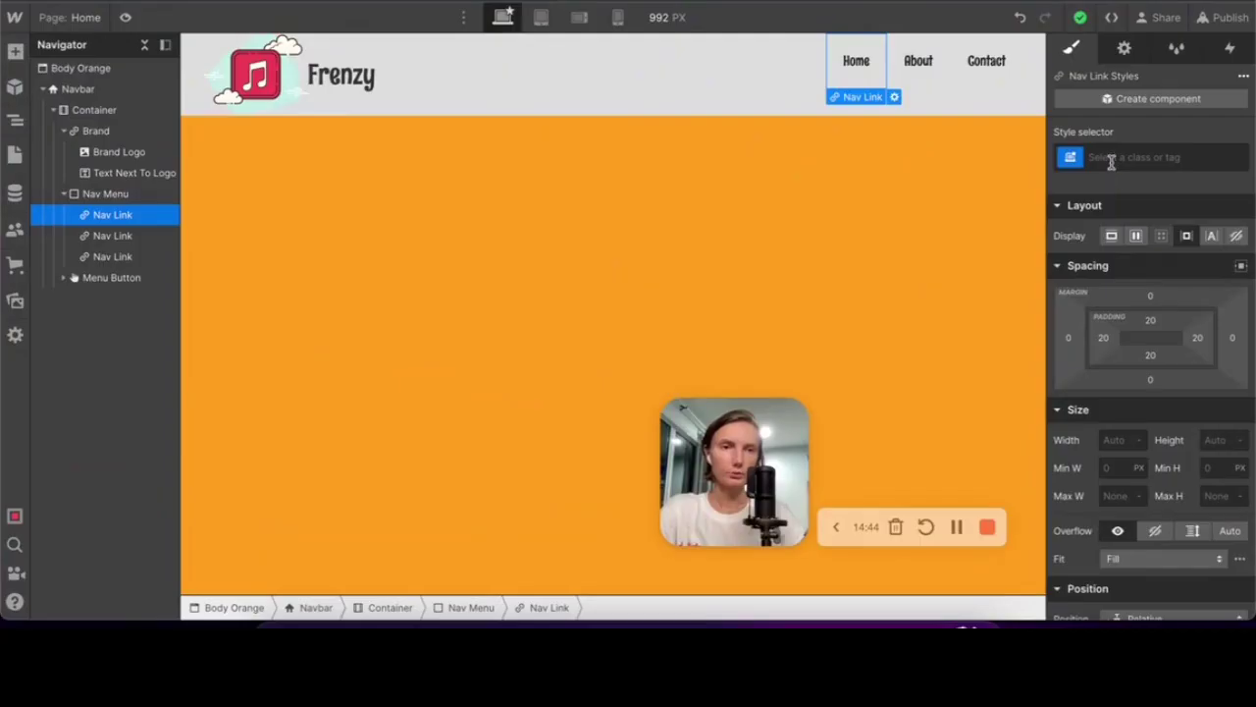
Back in Webflow, set the Home link to DM Mono, weight 500 - Medium, and apply its Nav Link class to About and Contact
scroll(1112, 442, down, 5)
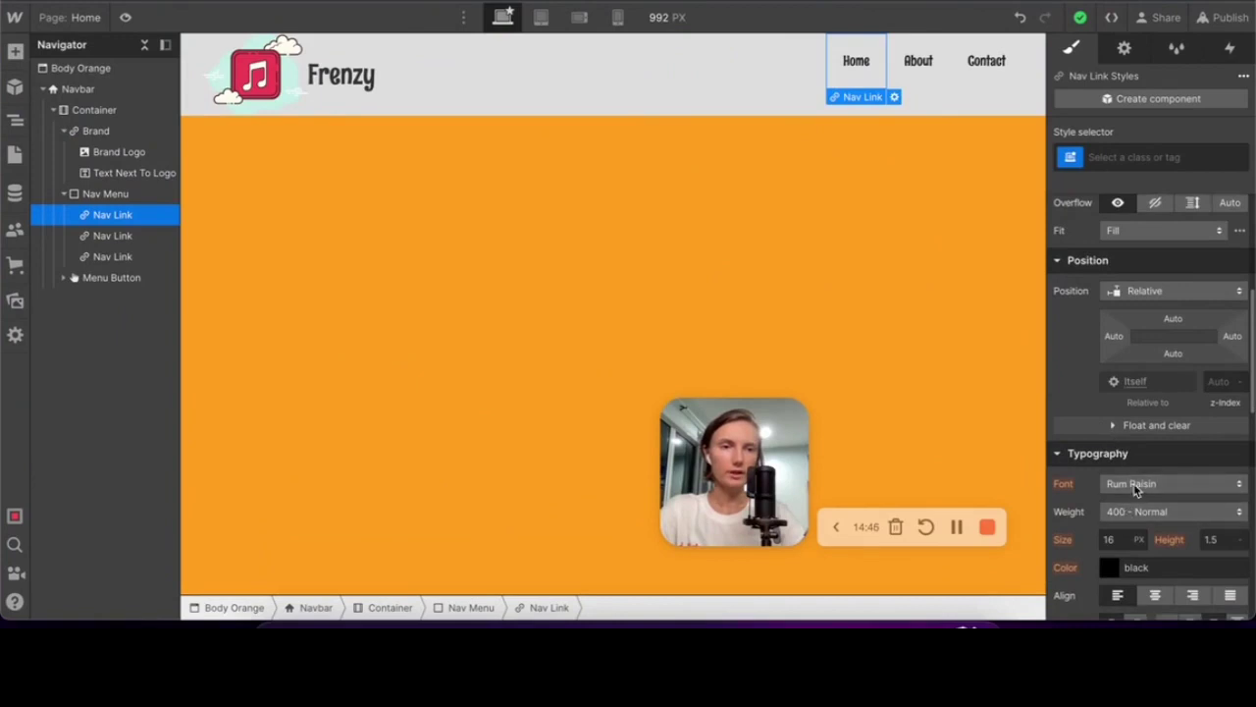
click(1128, 482)
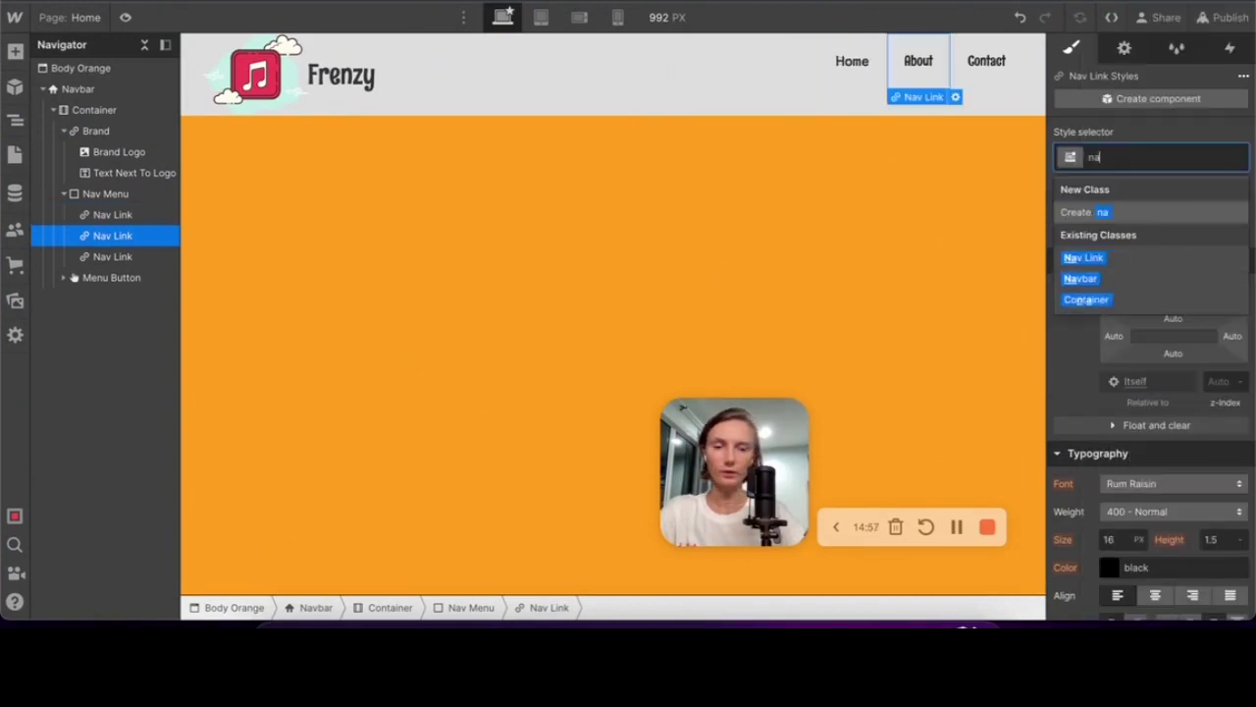
text(v Link)
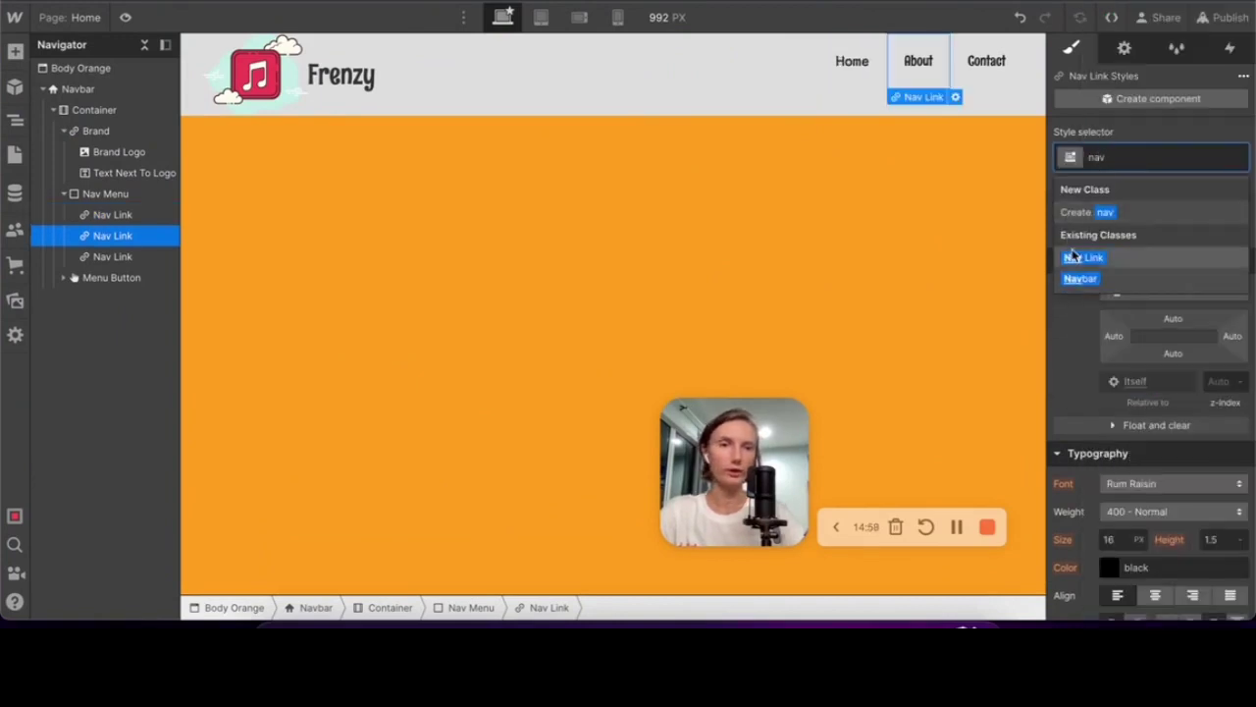
click(1075, 256)
click(989, 69)
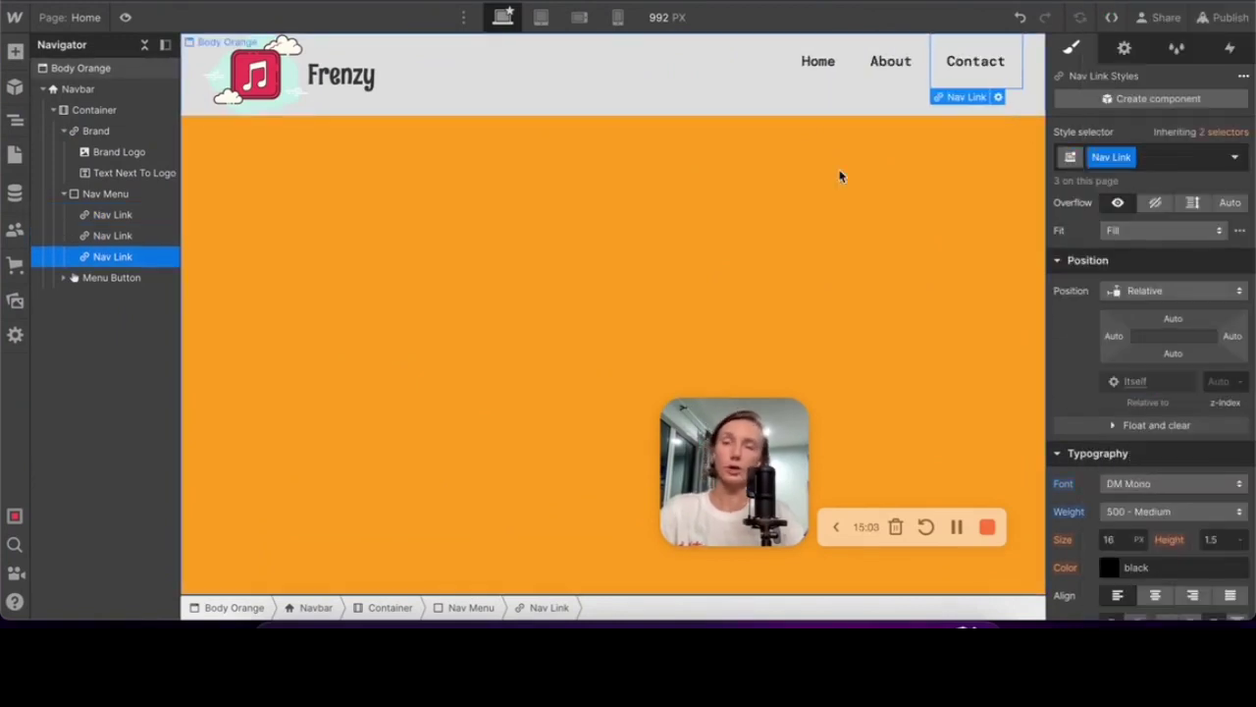
Set the font of the Body (All Pages) tag to DM Mono
click(104, 68)
click(1119, 373)
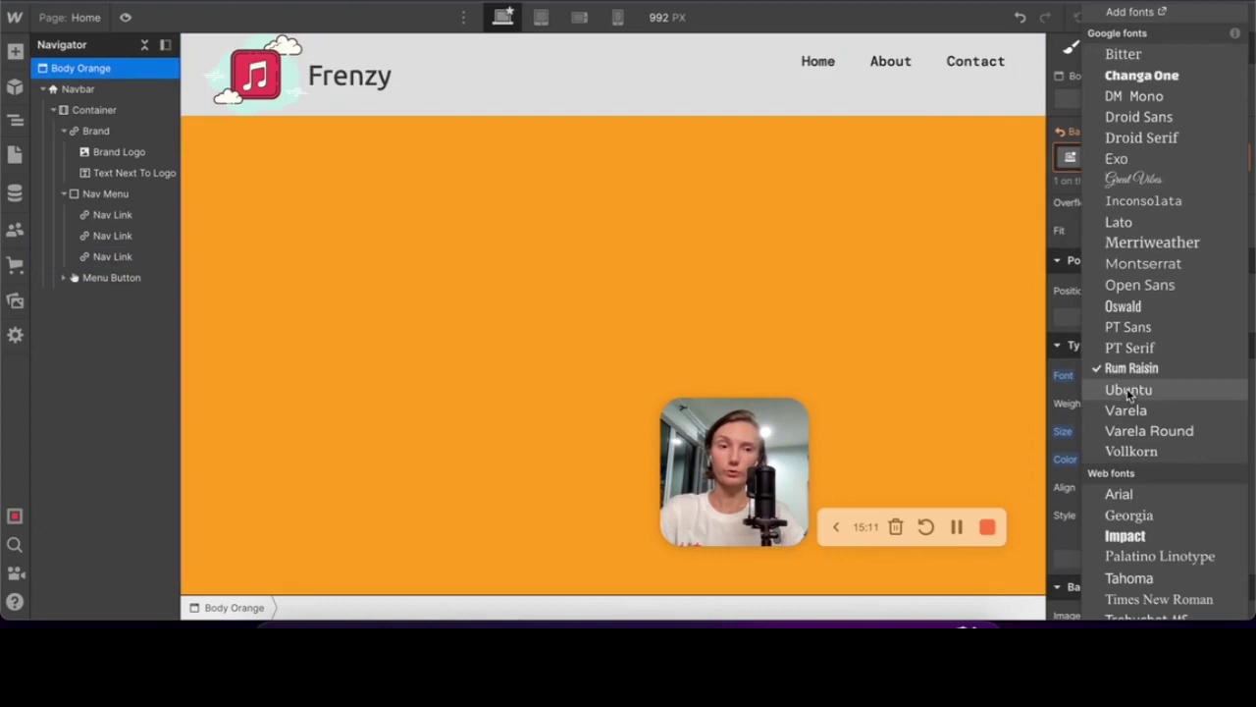
click(1138, 96)
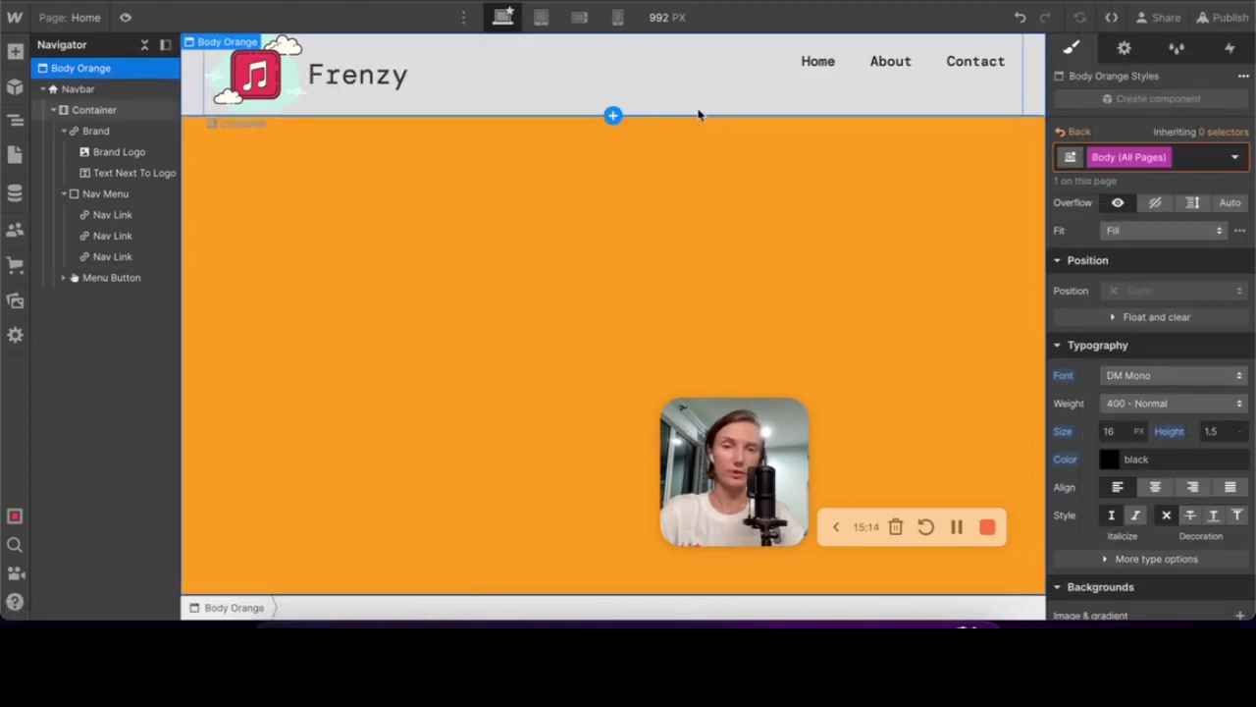
Set the font of the Frenzy text next to the logo to Rum Raisin
click(389, 80)
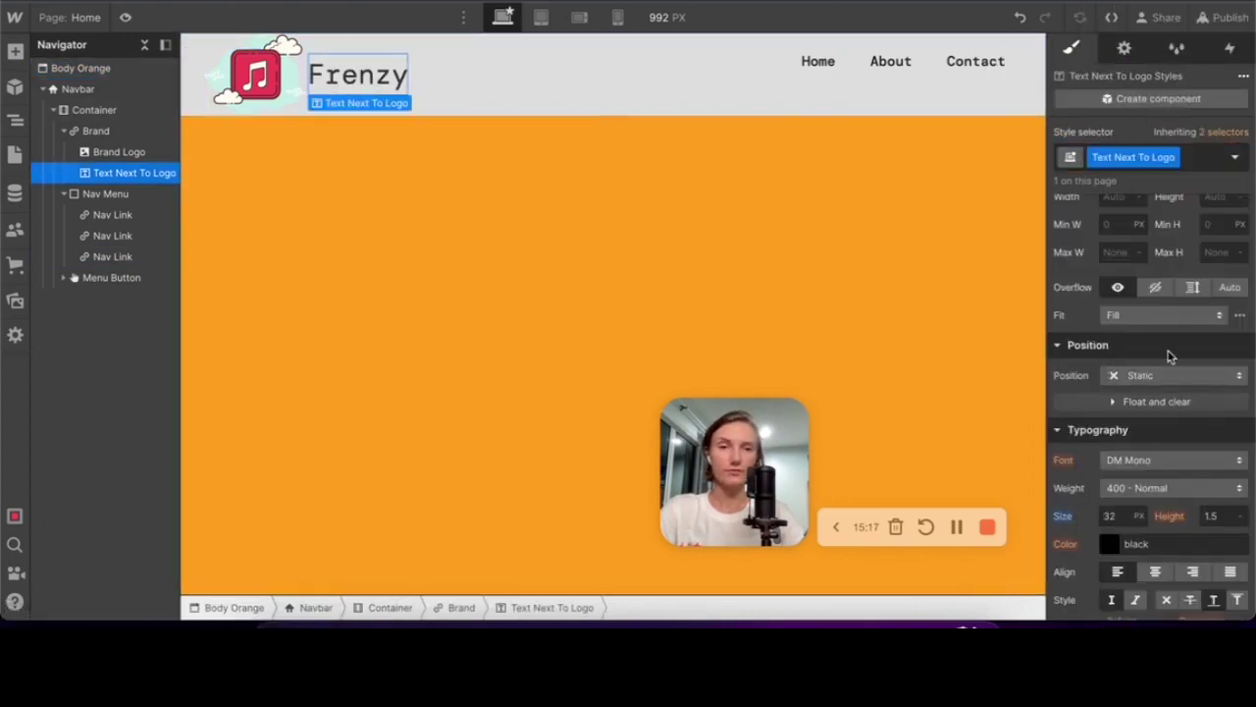
click(1134, 461)
click(1139, 380)
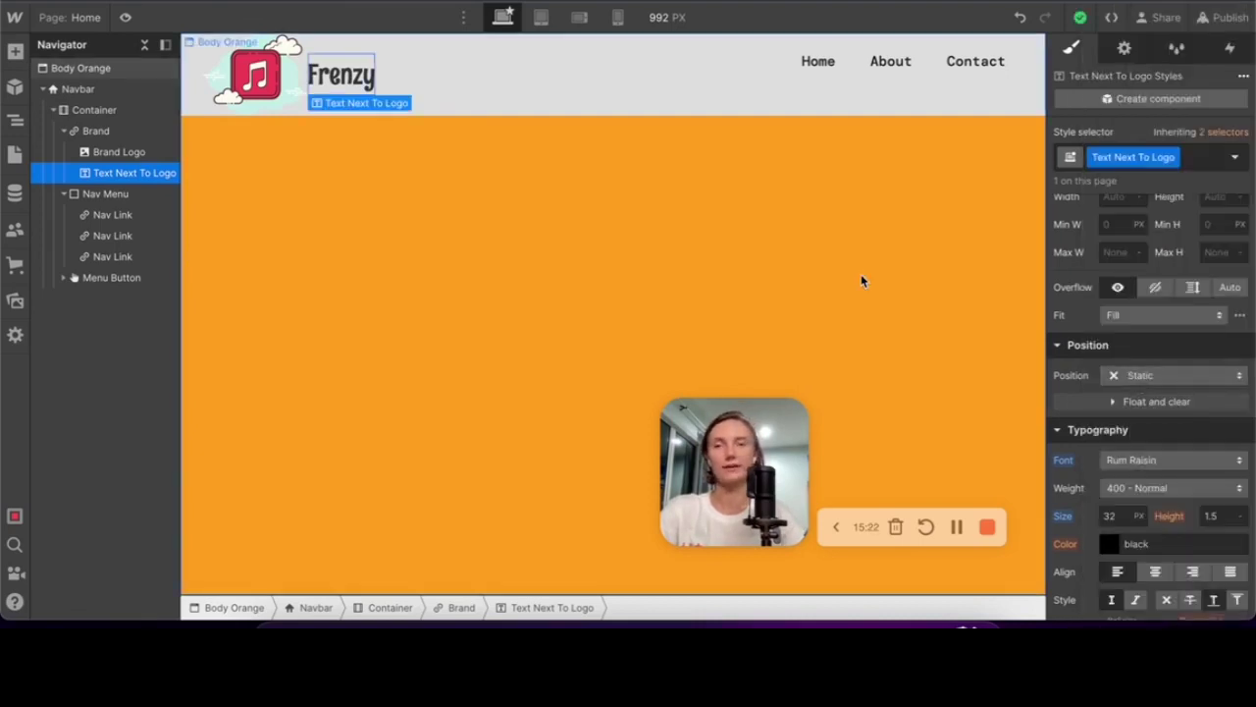
Check the link names in the Figma navbar and, back in Webflow, change the Home link's text to Festivals
click(824, 90)
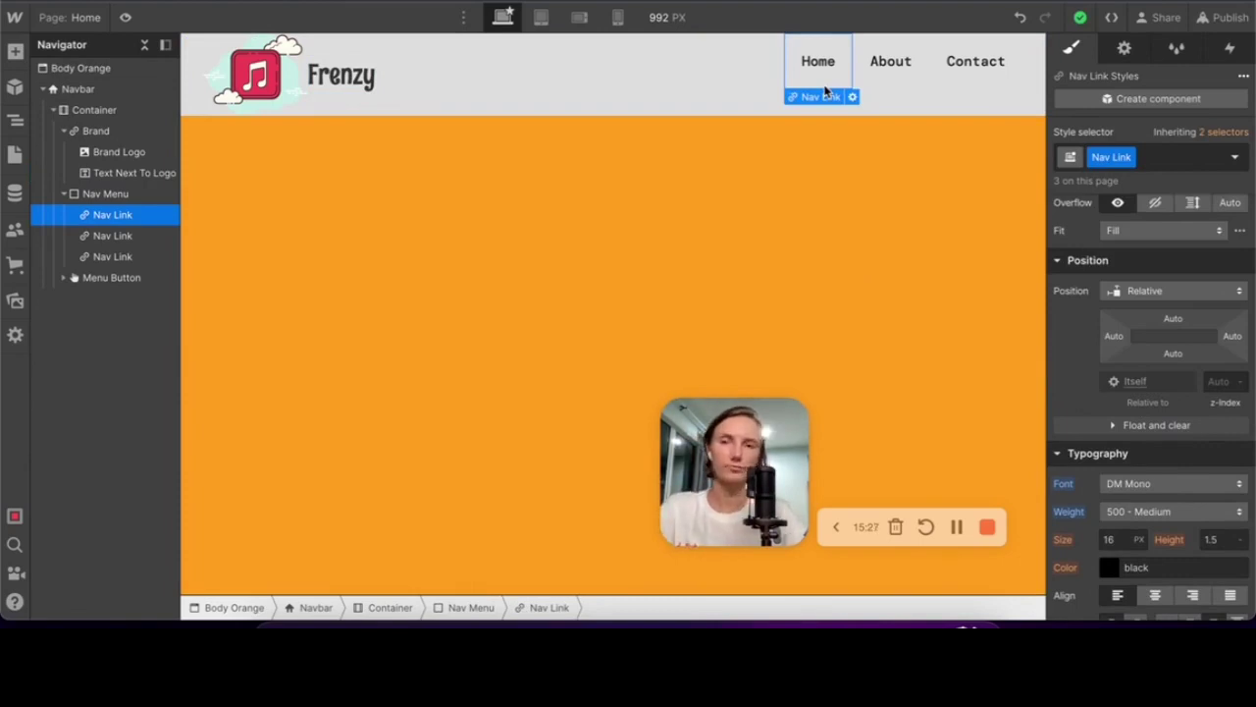
click(105, 193)
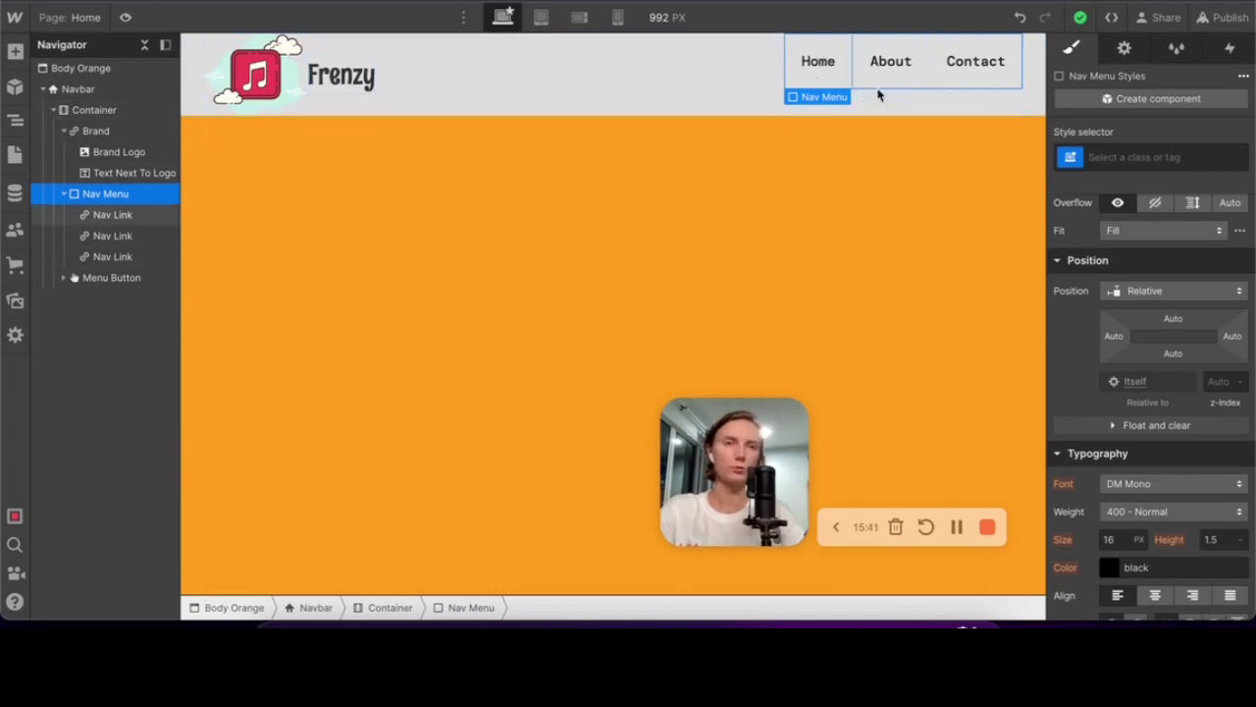
click(825, 80)
key(ctrl+Up)
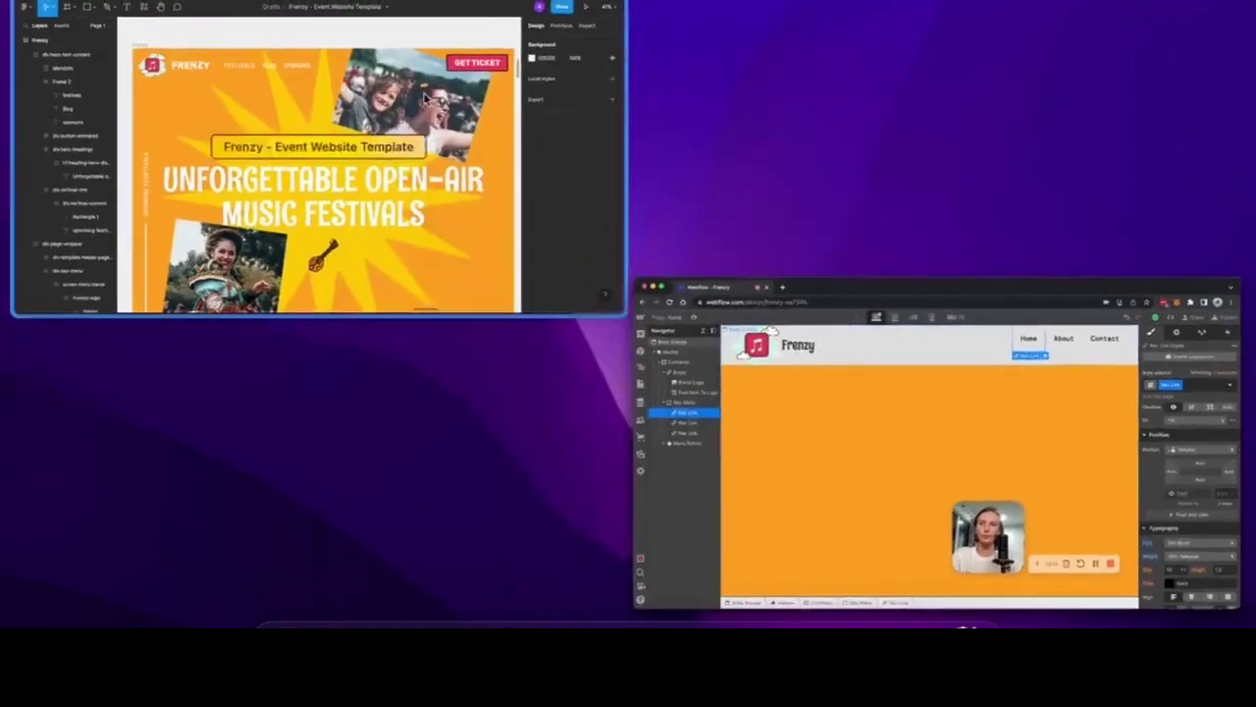
click(424, 98)
click(462, 112)
key(ctrl+Up)
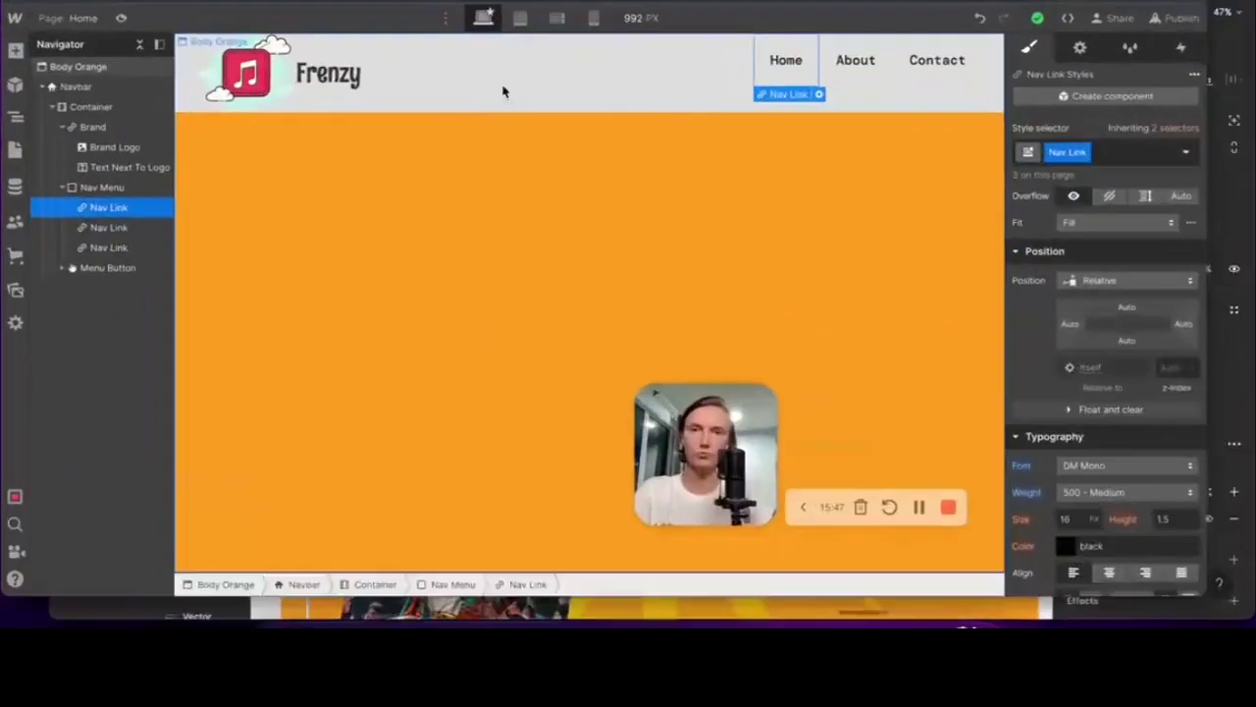
double_click(810, 61)
text(Festivals)
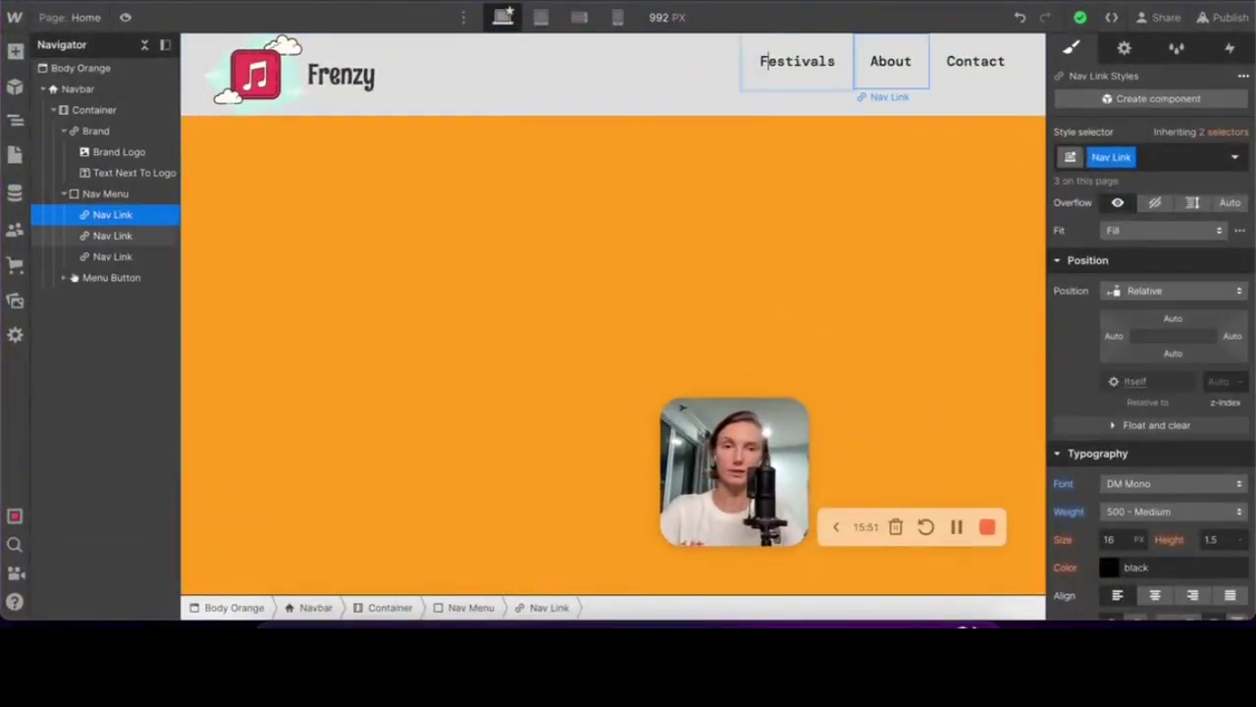
Change the About link's text to Blog and the Contact link's text to Sponsors, copying the wording from the Figma navbar
click(892, 51)
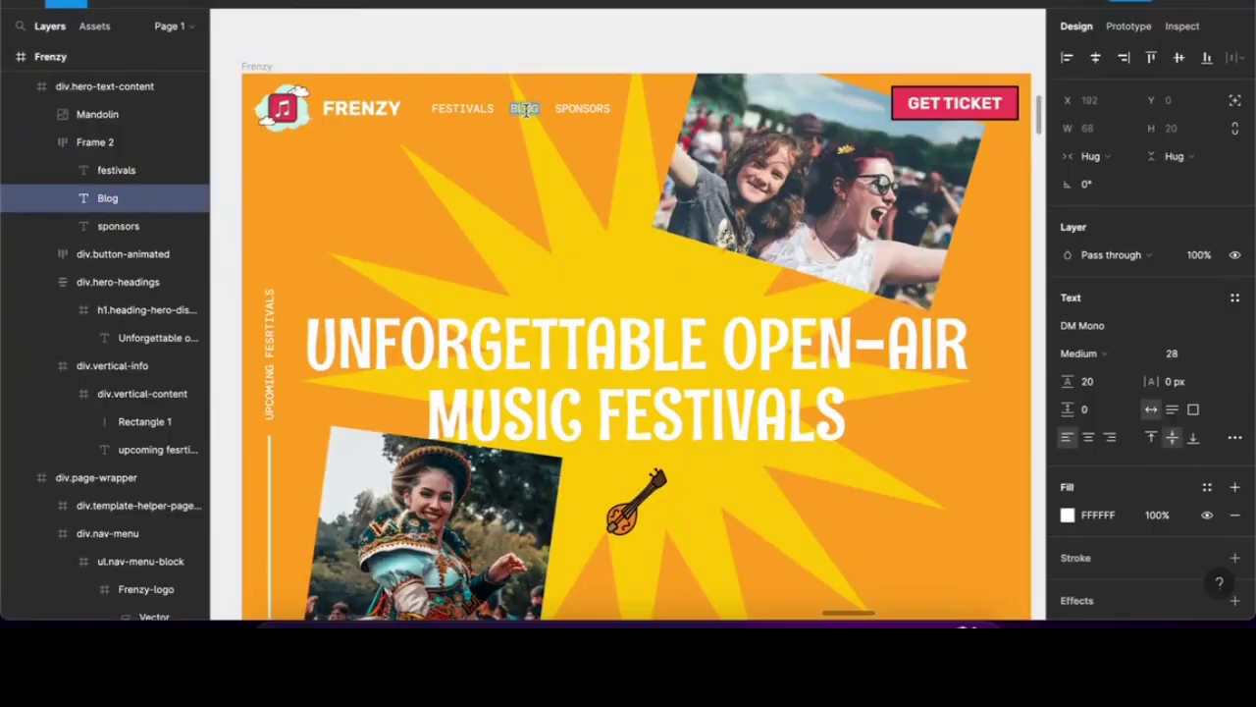
key(ctrl+Up)
click(579, 108)
click(581, 110)
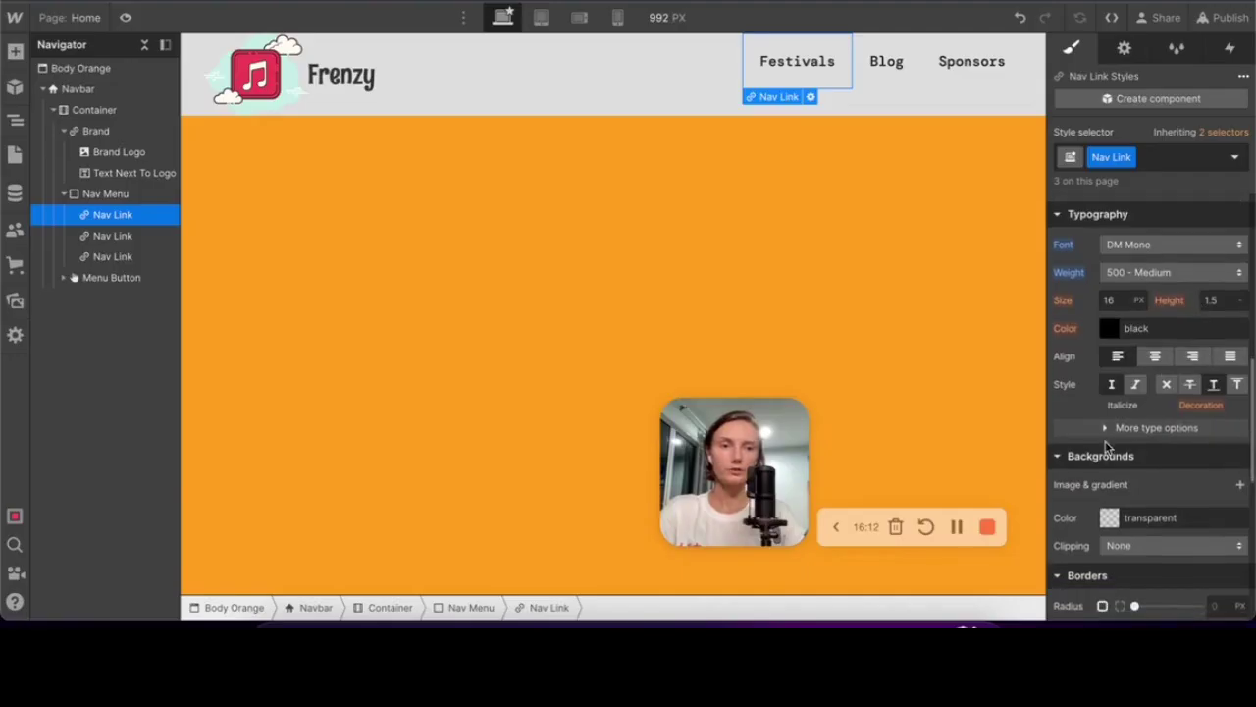
Set the capitalization of the Nav Link class to all uppercase
click(1105, 429)
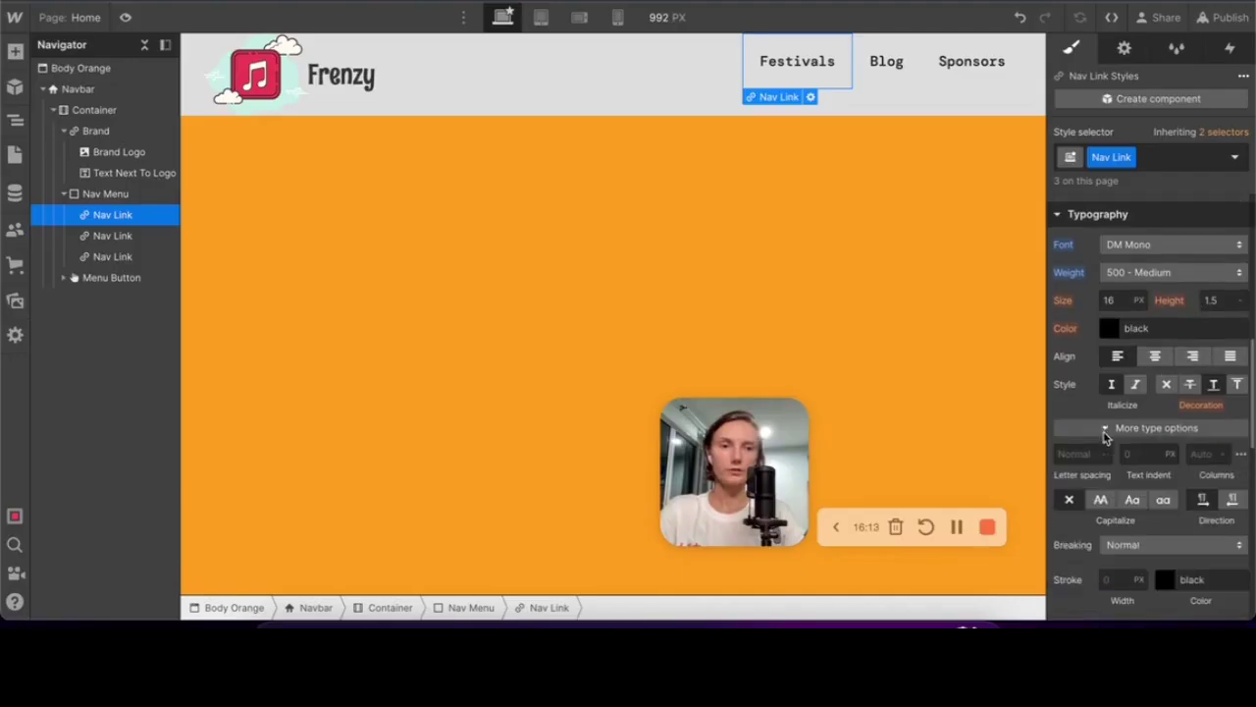
click(1101, 499)
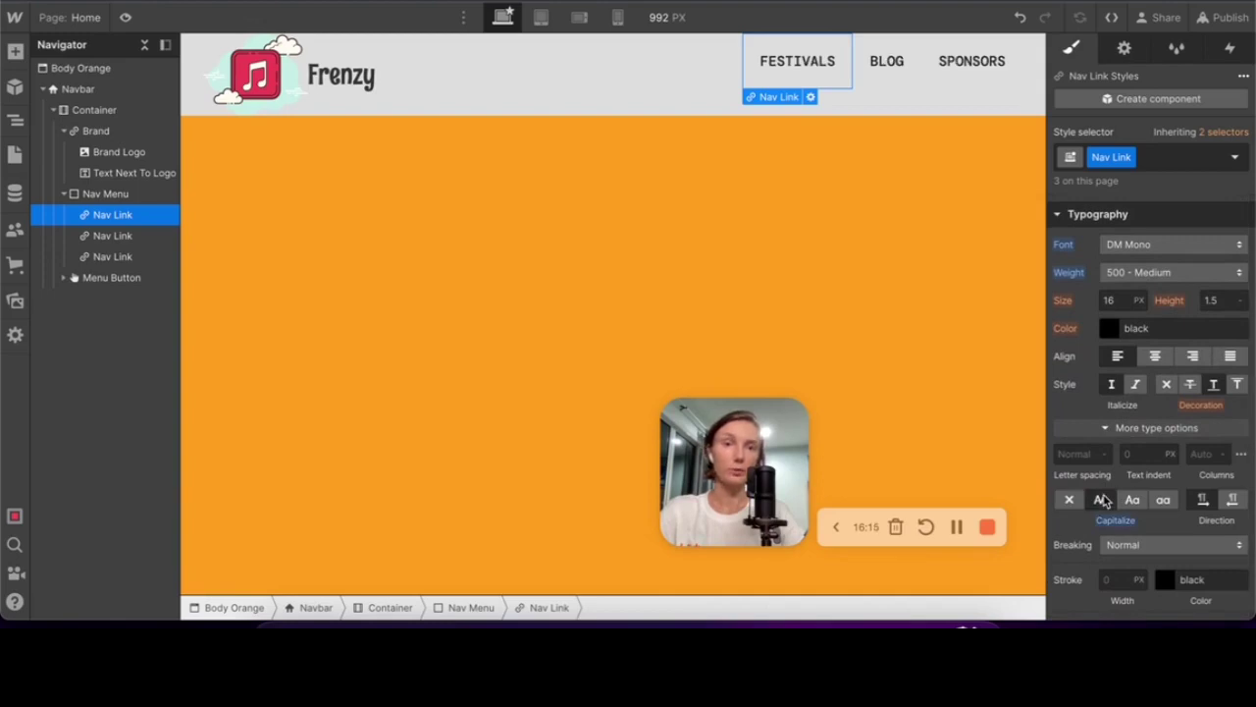
click(105, 193)
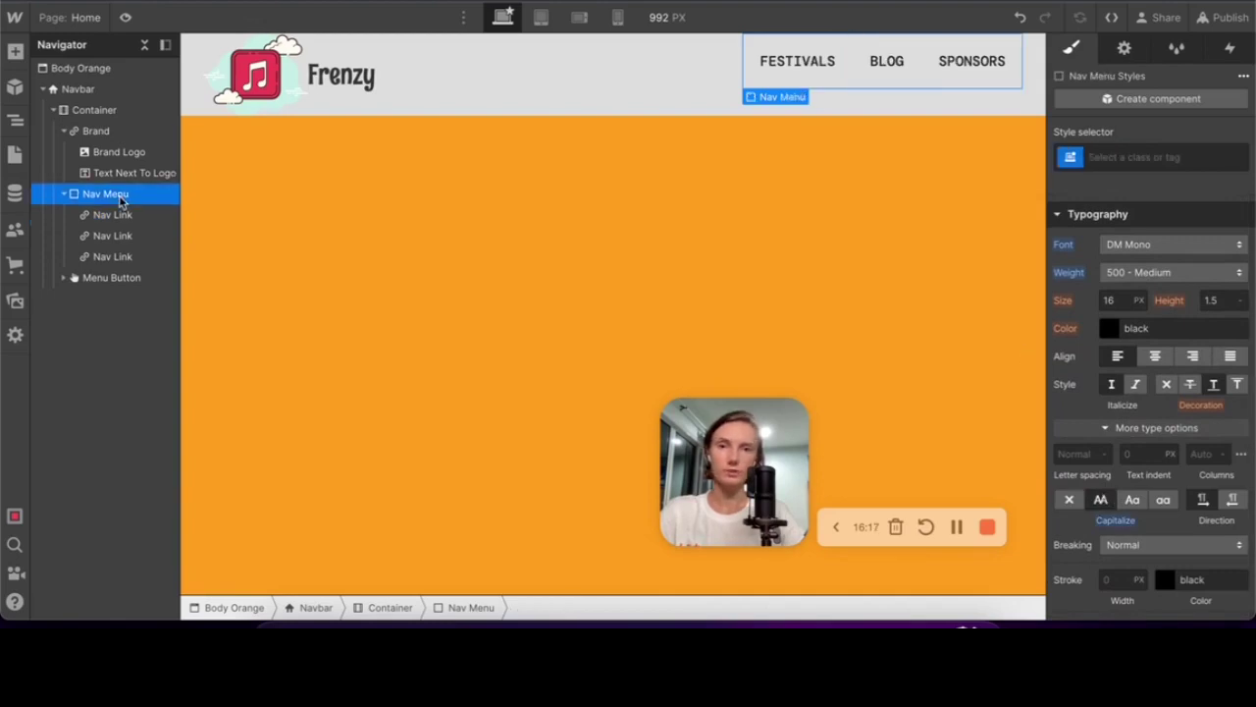
Preview the navbar's Menu Button at the tablet breakpoint and return to the desktop view
click(98, 277)
click(550, 21)
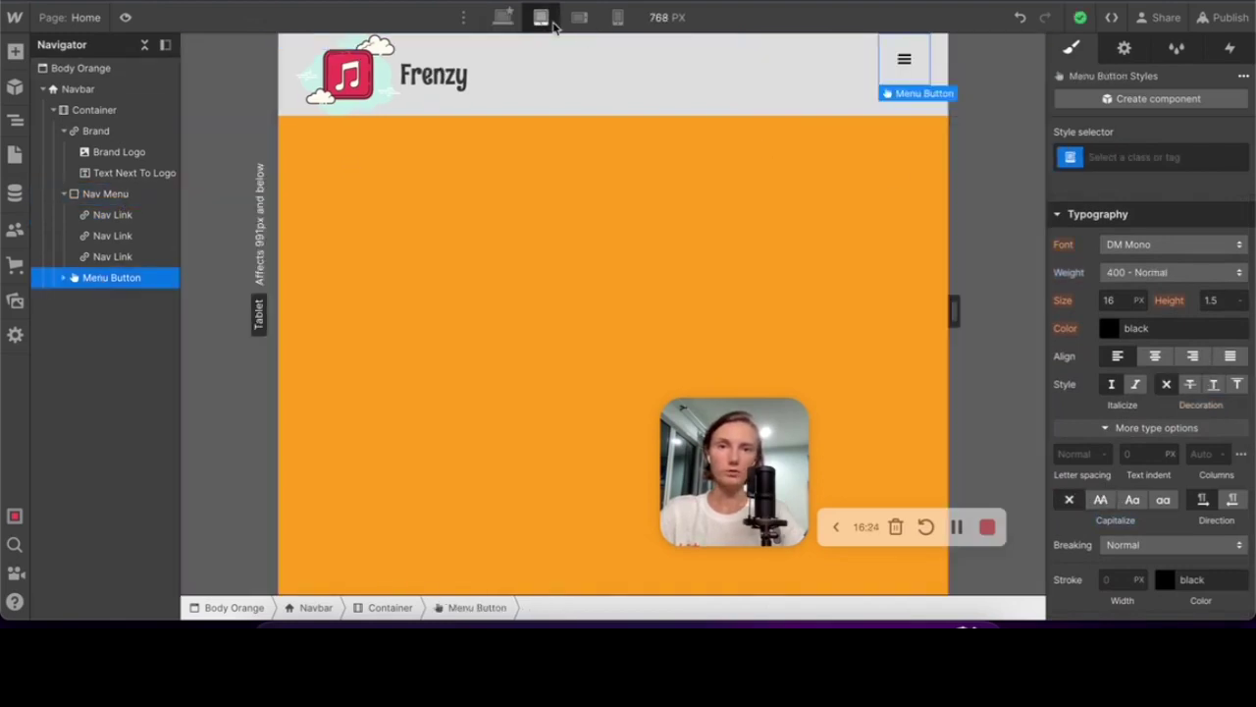
click(502, 17)
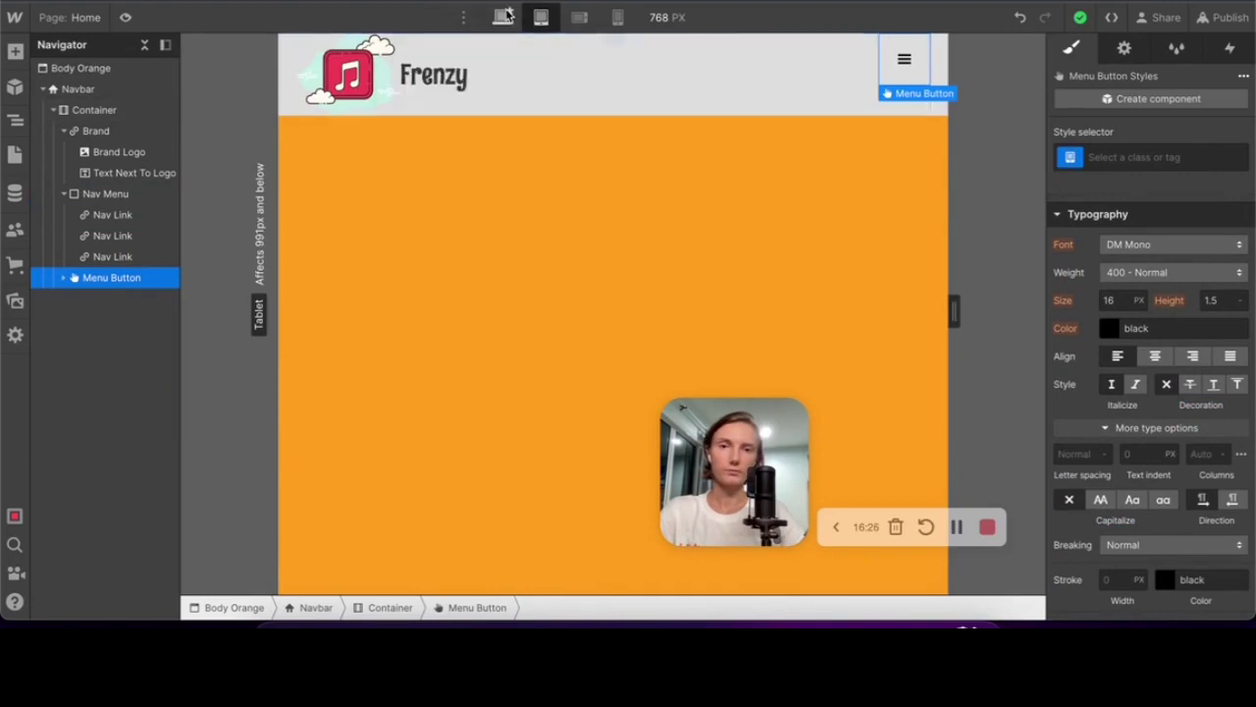
click(844, 66)
Add a button after the Sponsors link in the Nav Menu and give it the class Button
click(93, 193)
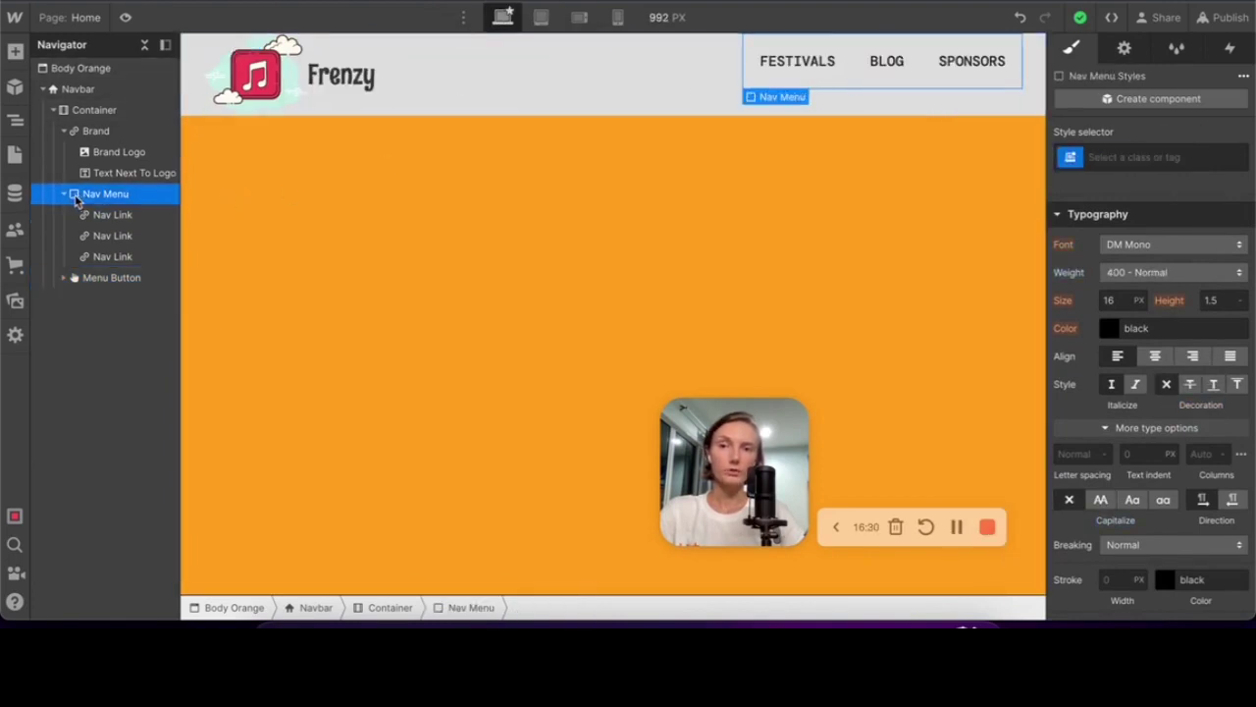
click(15, 50)
drag(143, 429, 1009, 92)
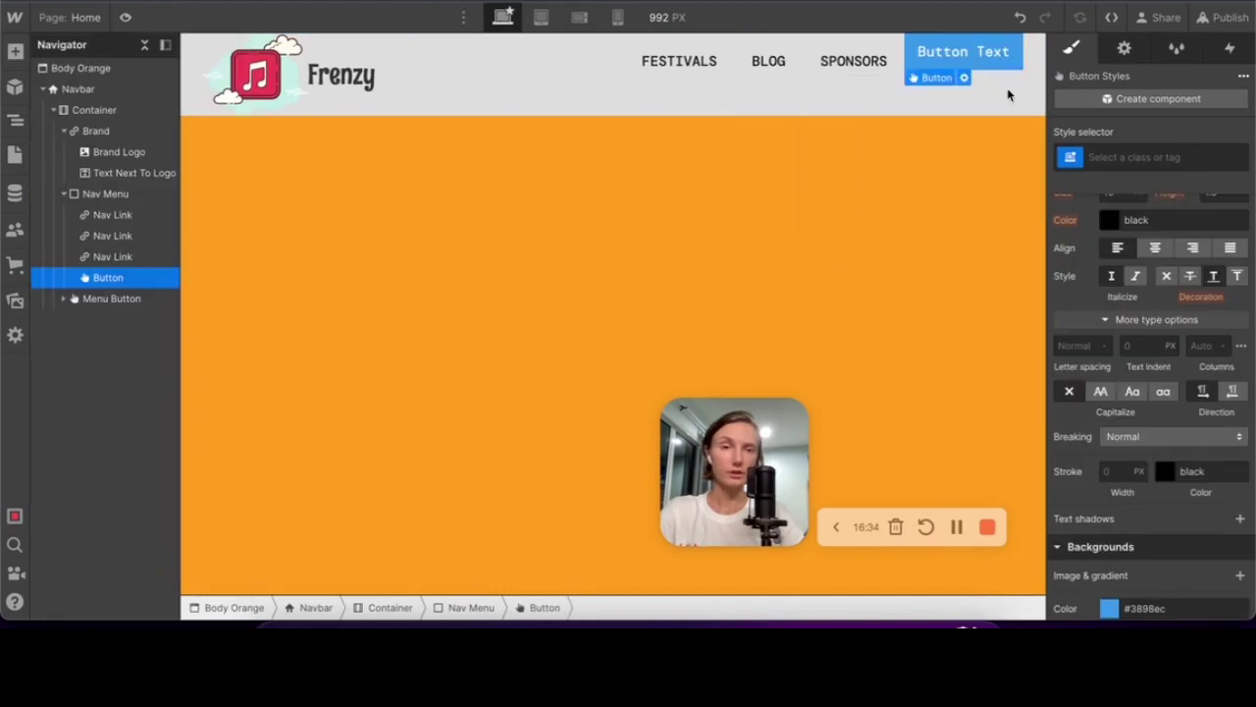
click(1157, 157)
text(Button)
key(Return)
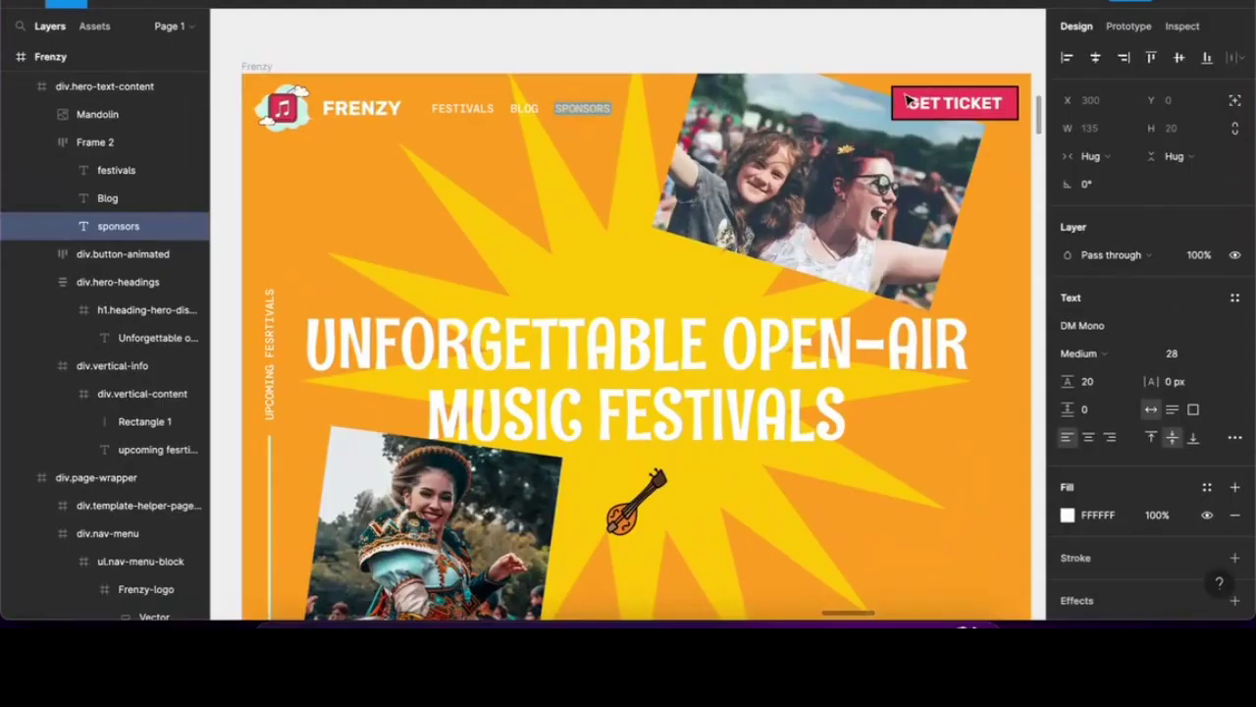
Switch to Figma and copy the fill color EE3E54 of the GET TICKET button
click(908, 98)
scroll(1087, 399, down, 5)
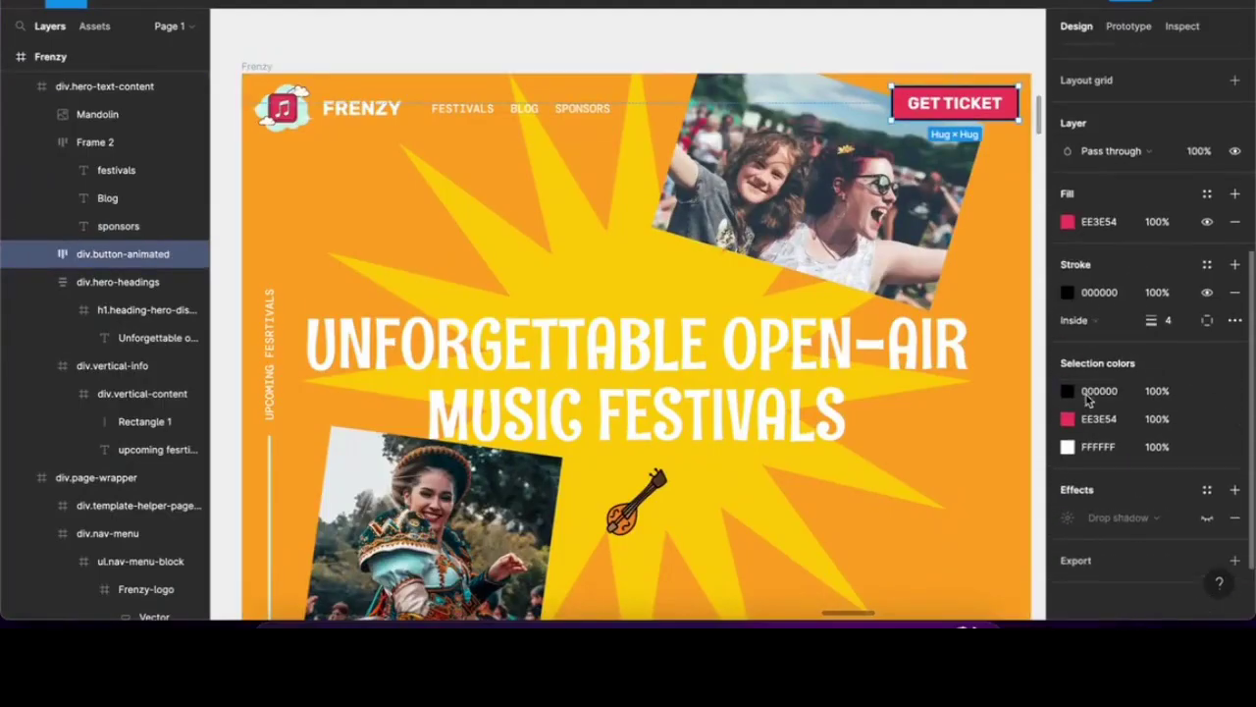
click(1099, 220)
key(ctrl+c)
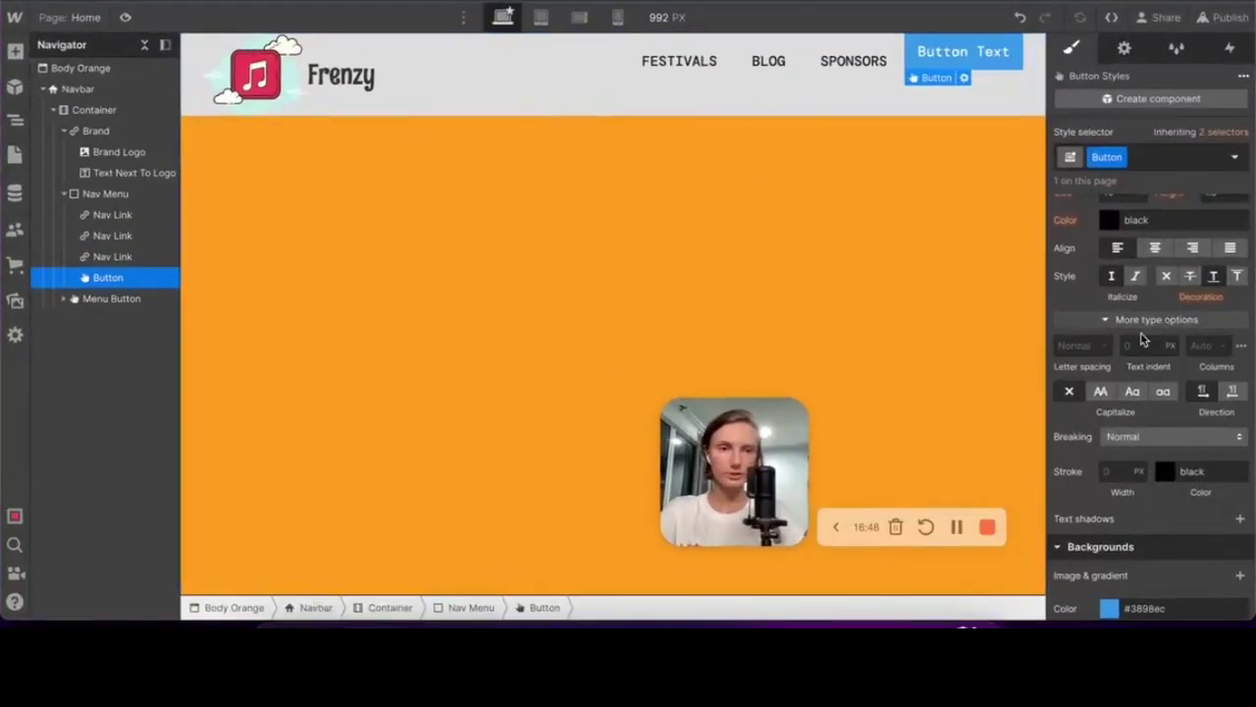
Back in Webflow, set the button's background color to #ee3e54 and save it as the swatch Indian Red
scroll(553, 155, down, 5)
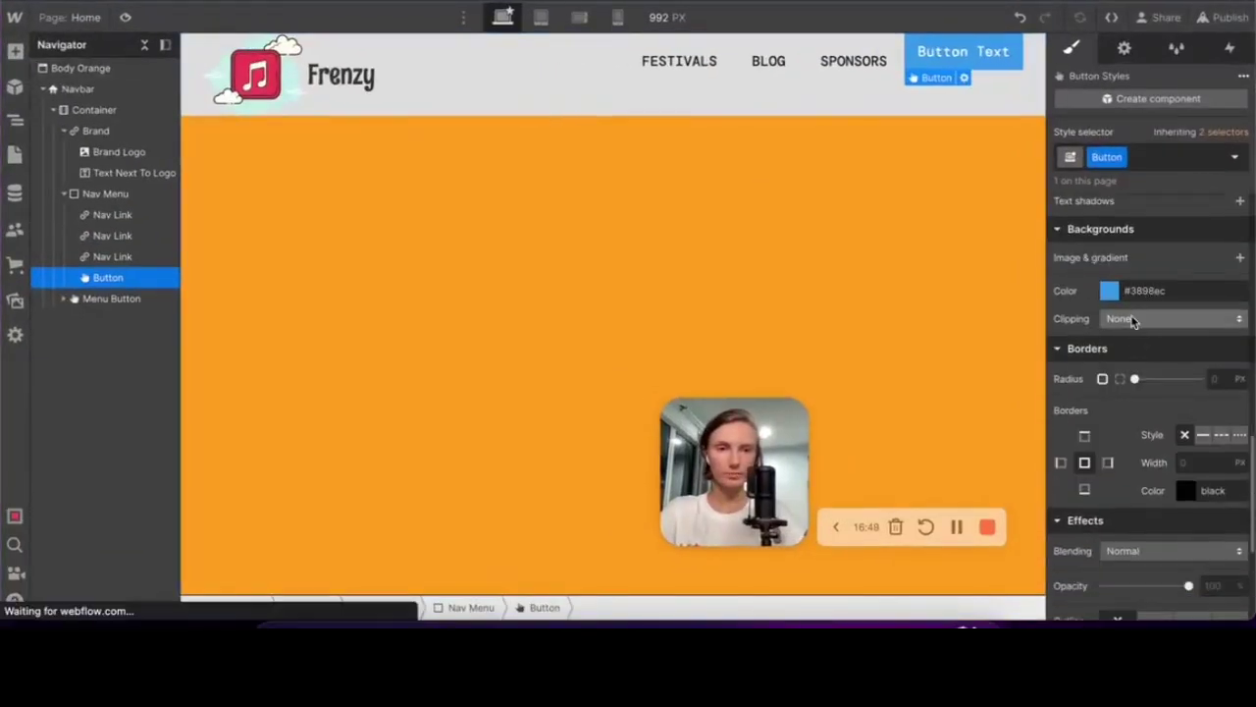
click(1109, 291)
click(1077, 453)
key(ctrl+v)
click(1115, 511)
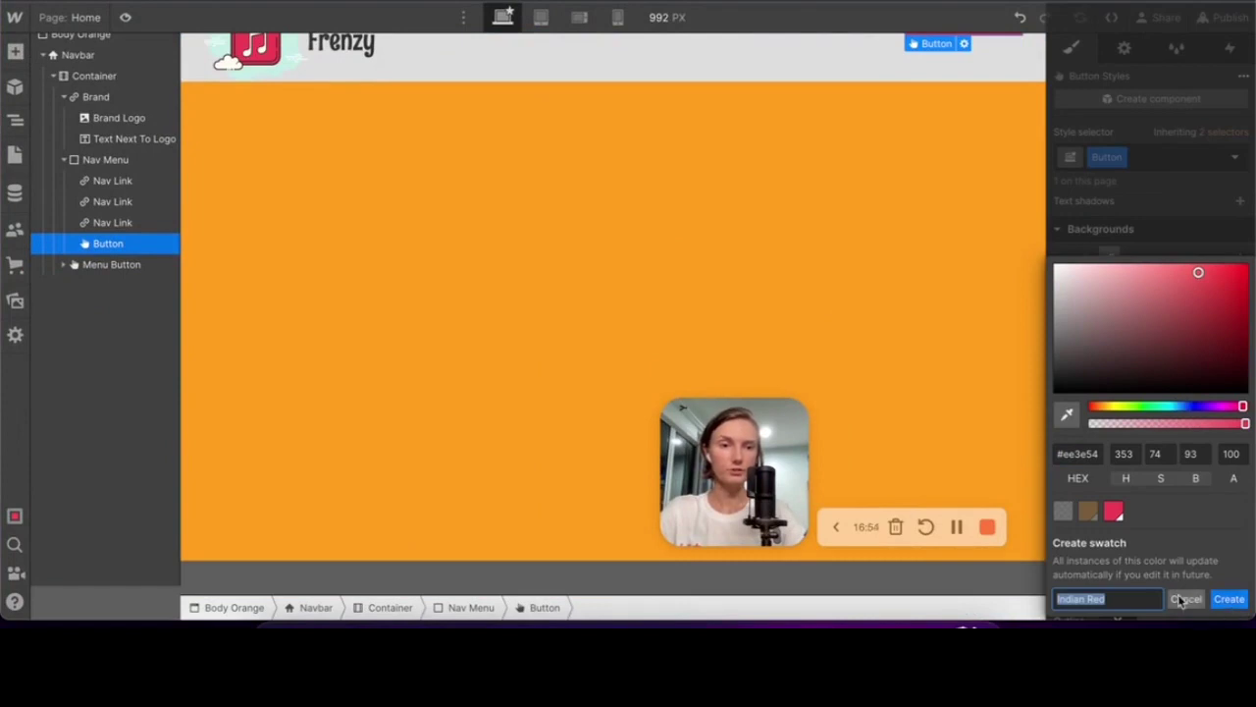
click(1229, 599)
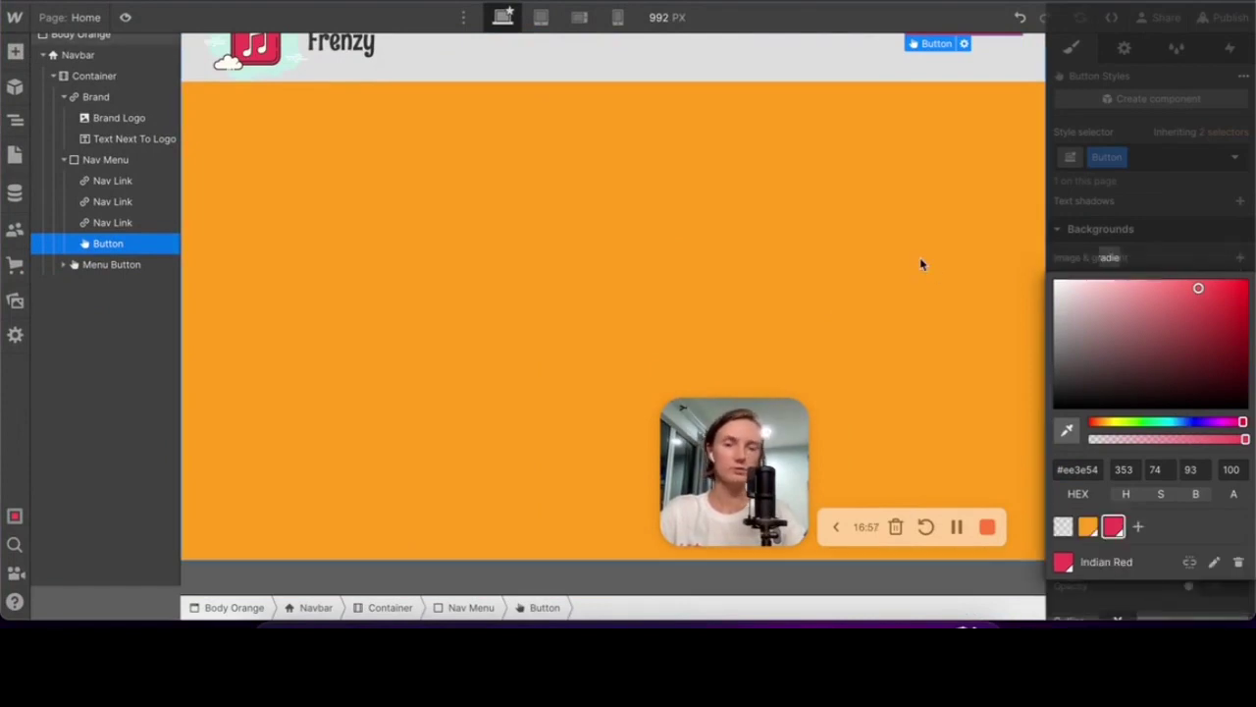
Check the GET TICKET button's auto layout padding in Figma and, back in Webflow, set the button's text to all uppercase
click(850, 206)
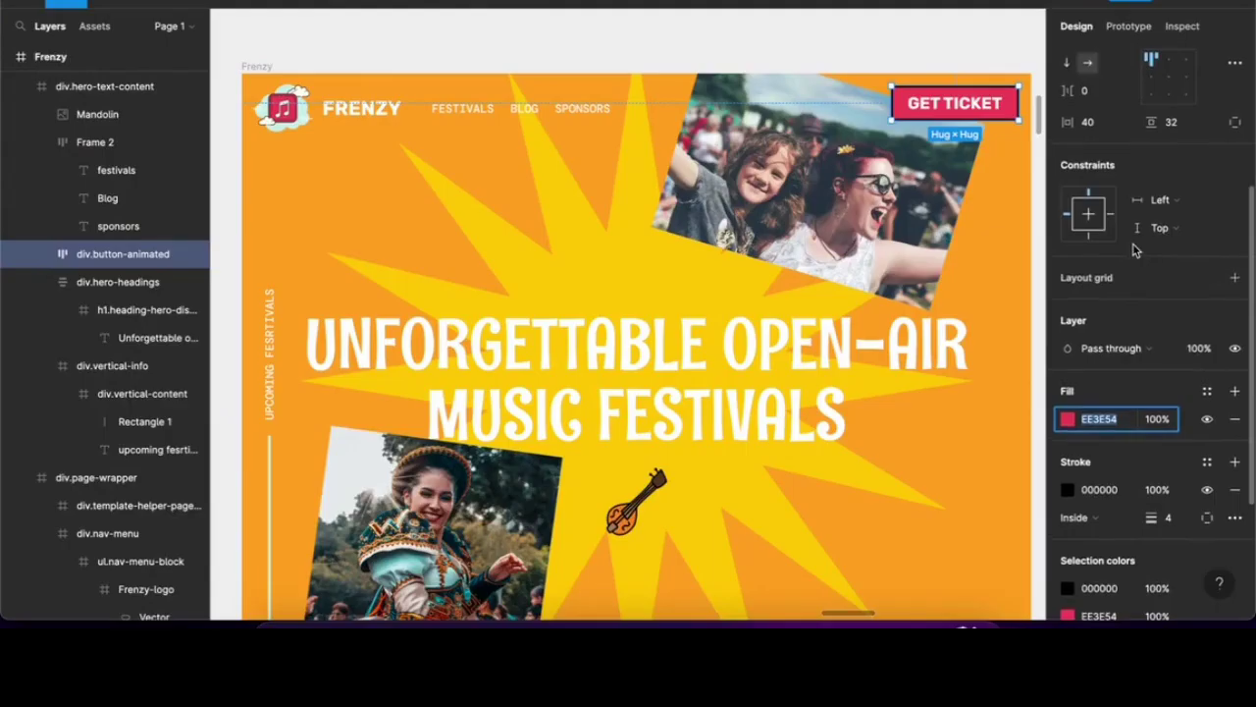
scroll(1133, 244, up, 2)
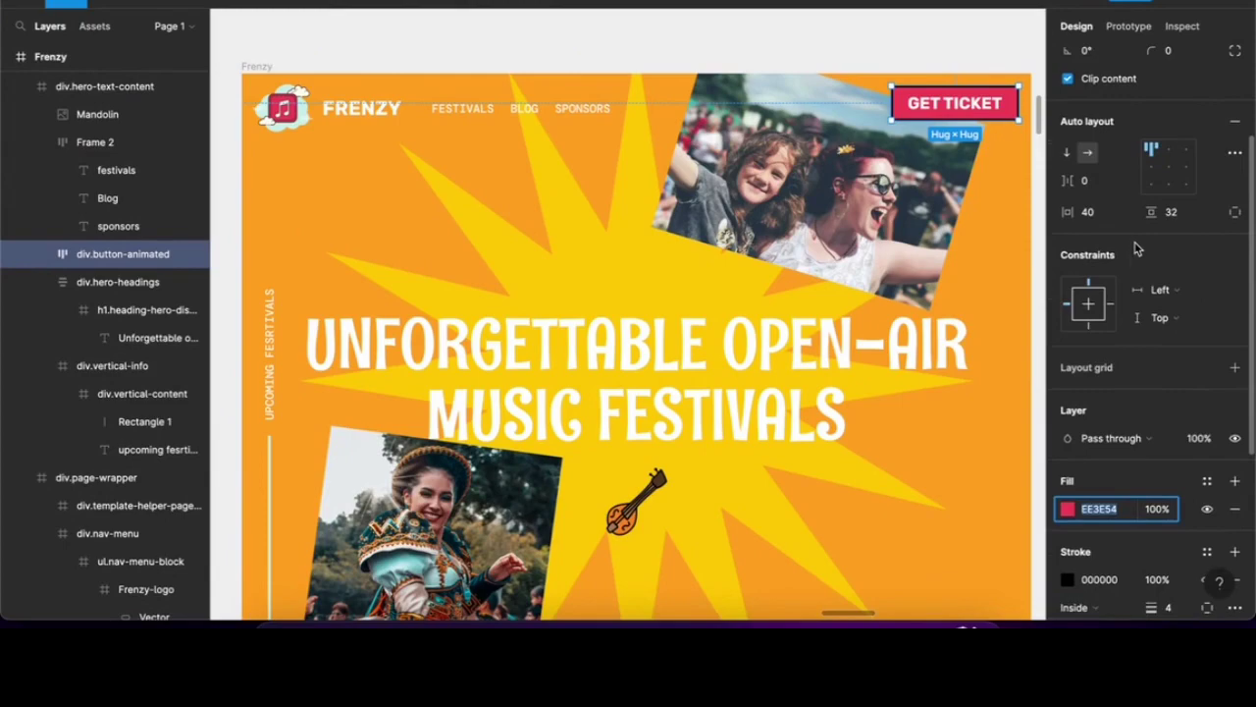
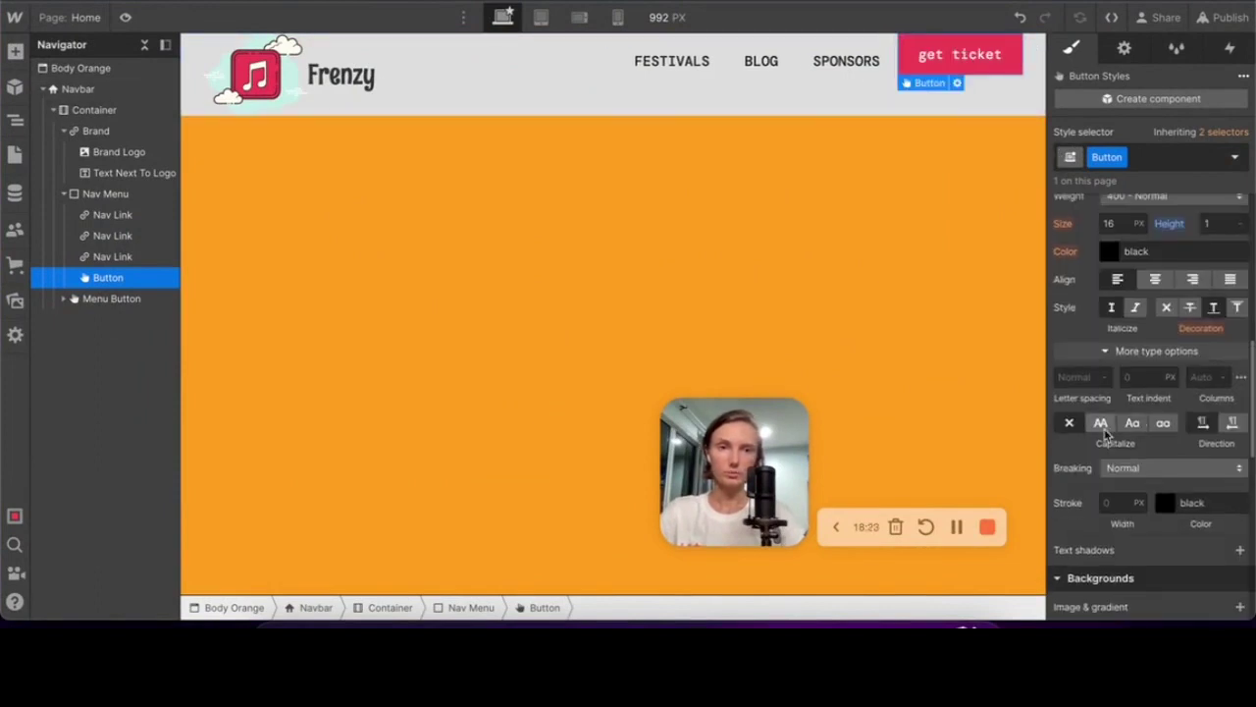
click(1100, 422)
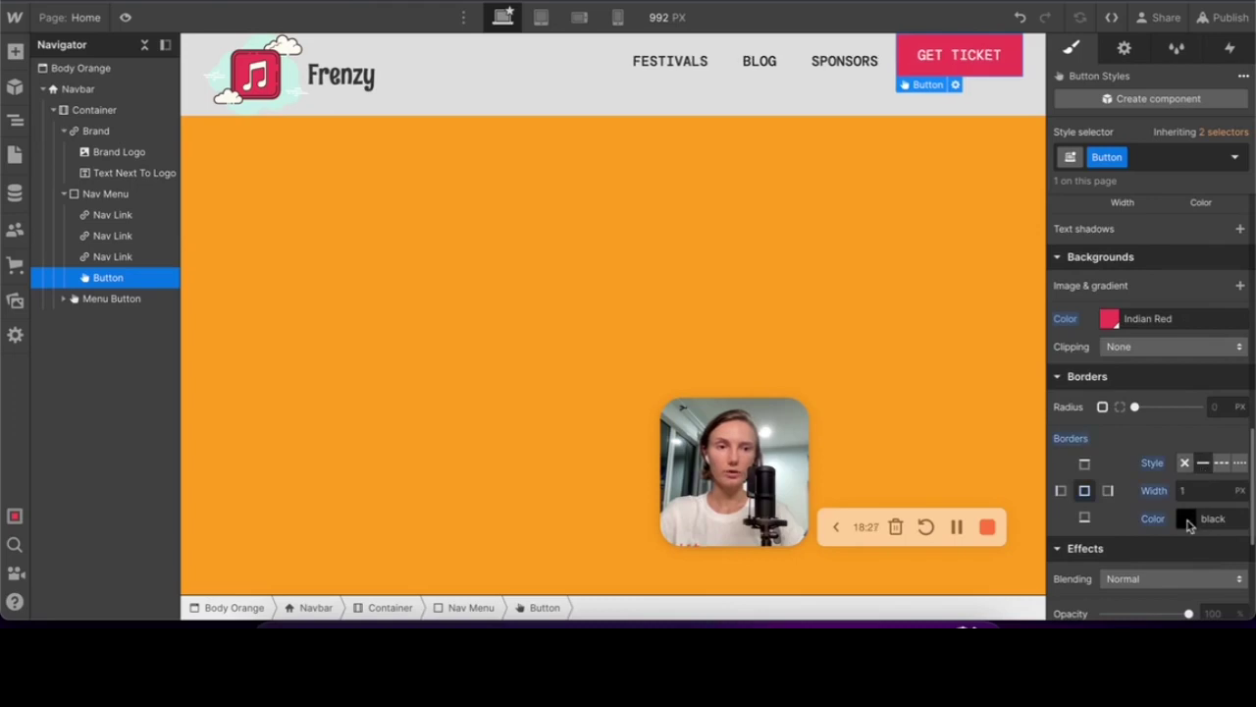
Save the button's border color #000000 as a swatch named Black
click(1186, 517)
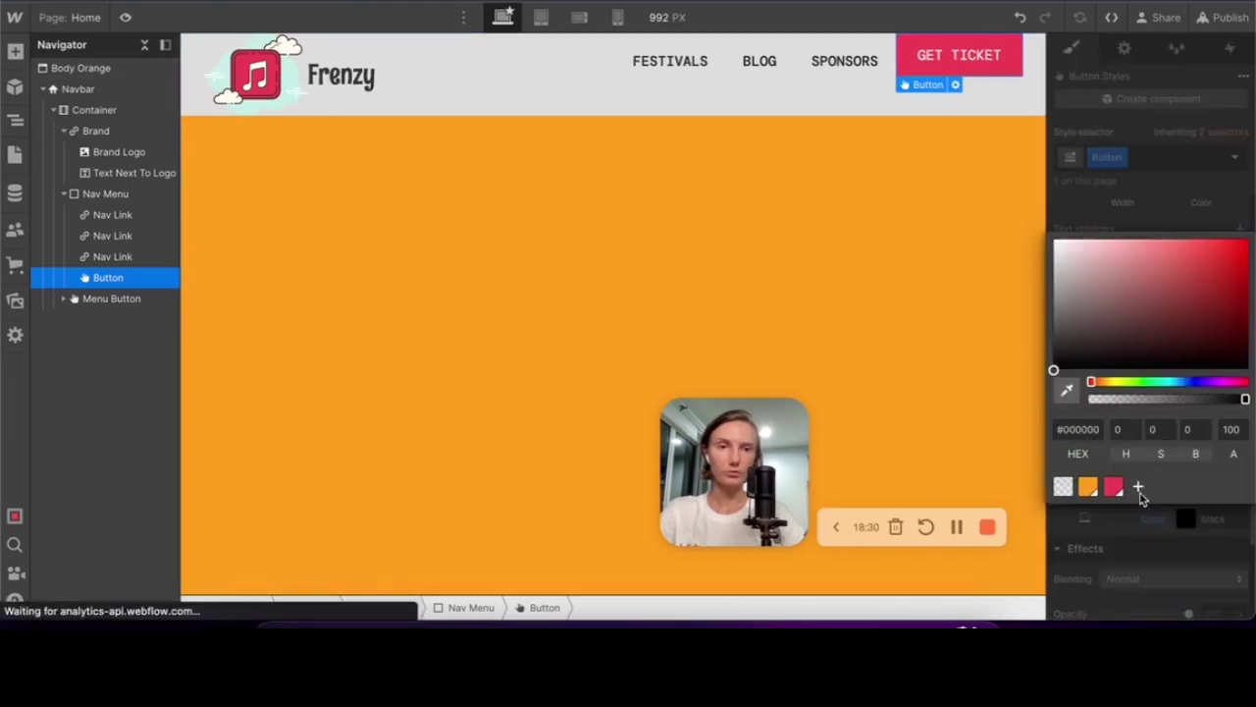
click(1139, 487)
click(1227, 485)
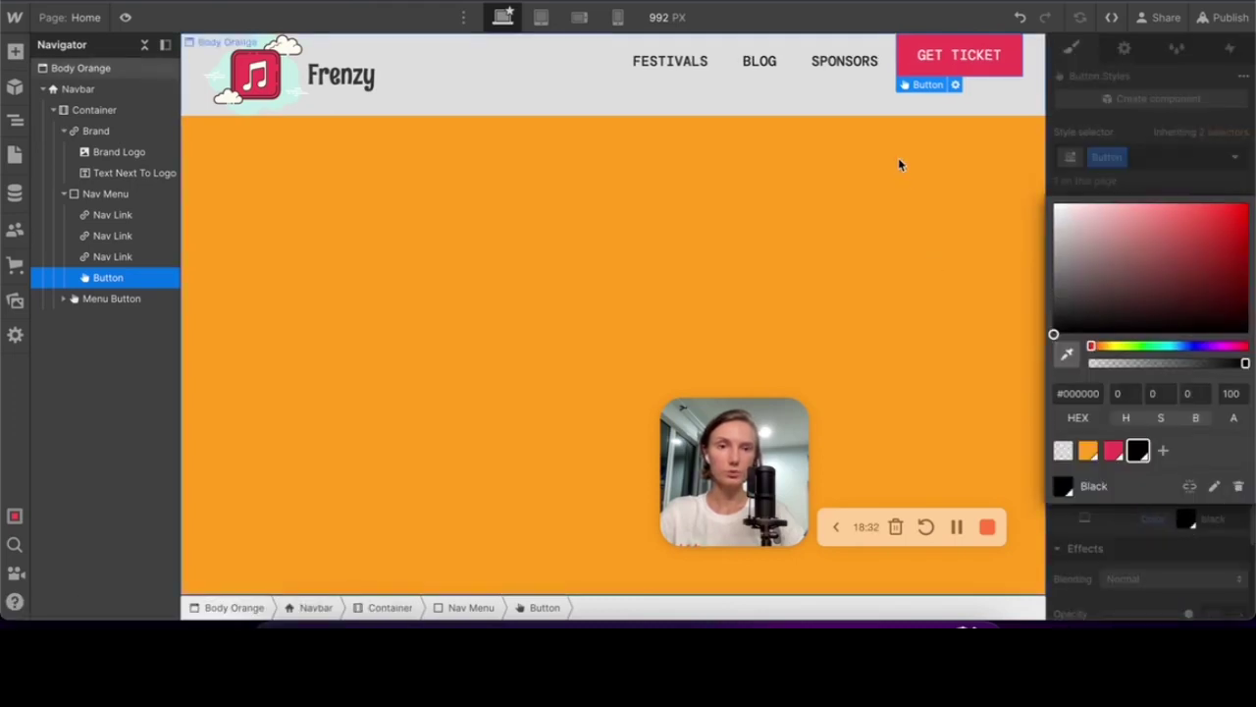
Apply the Black swatch to the text color of the navbar links and the Frenzy text next to the logo
click(846, 61)
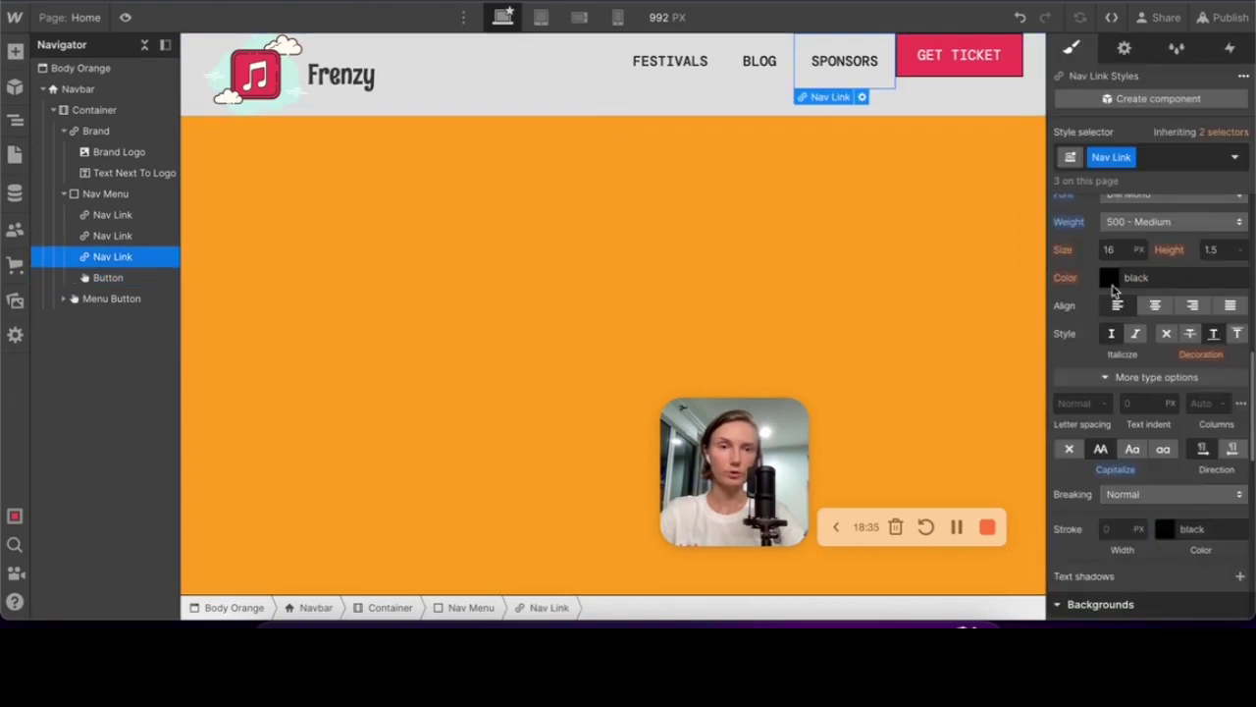
click(1109, 281)
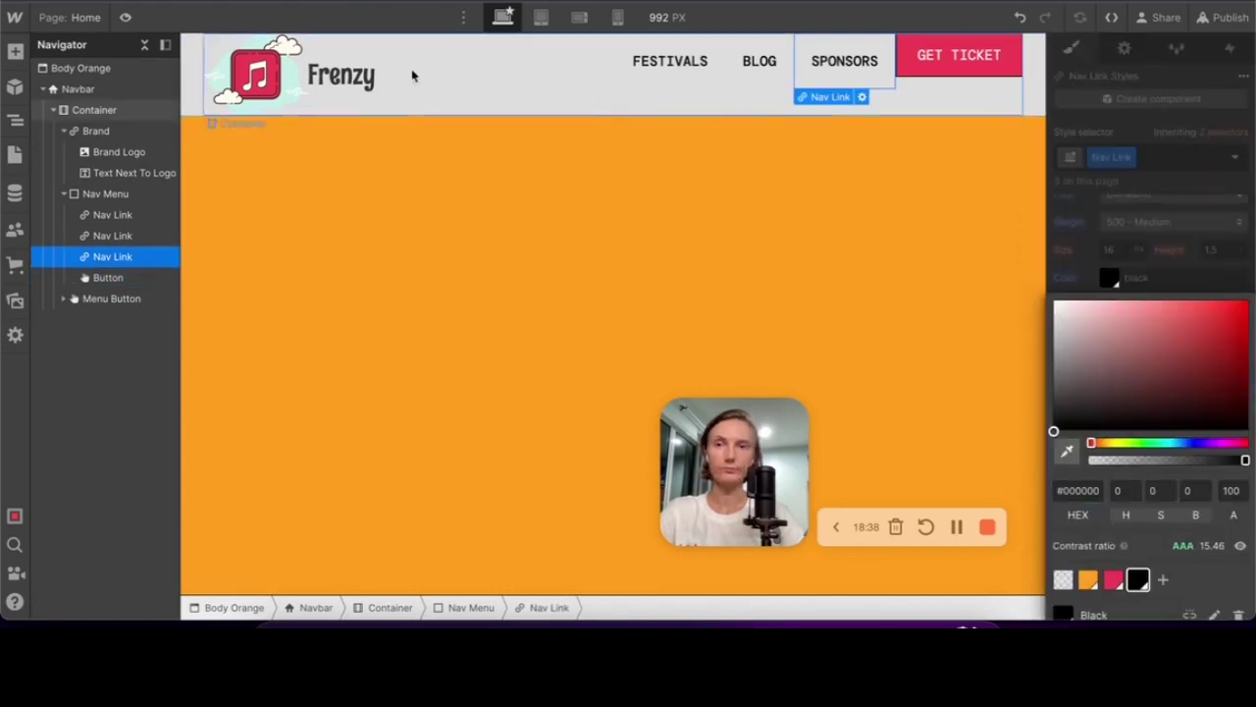
click(342, 76)
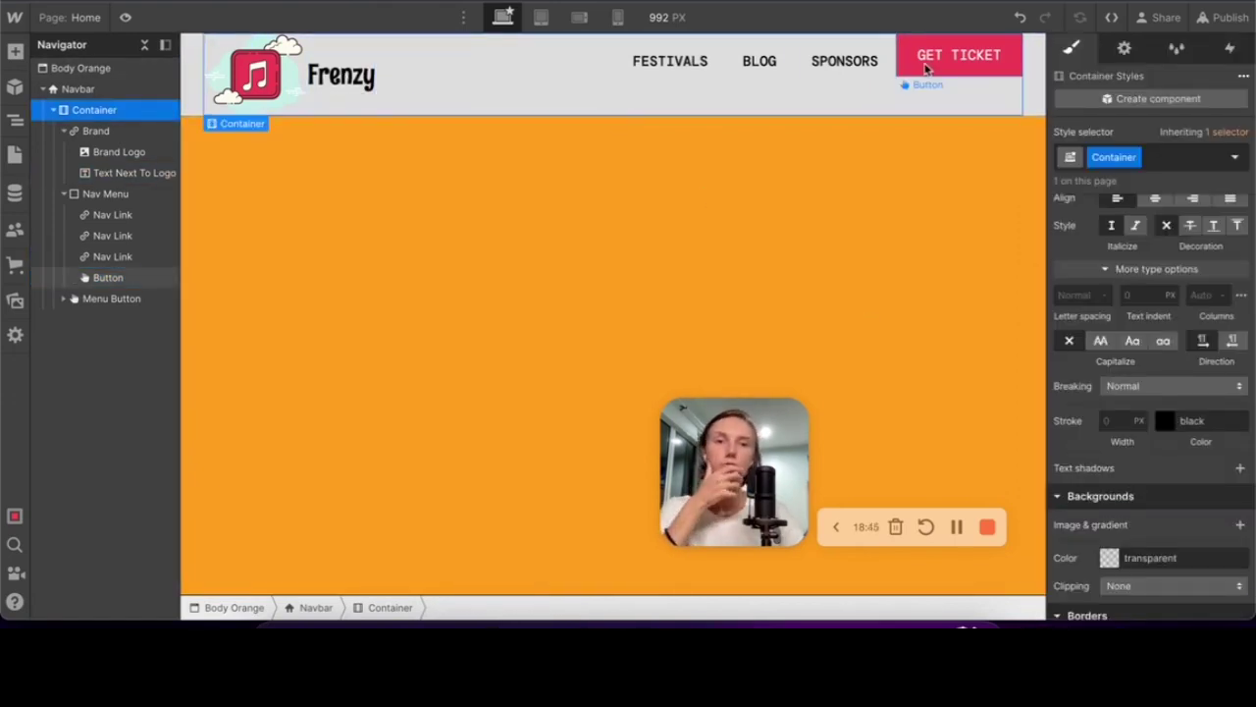
Set the Navbar's background color to the Orange swatch
click(105, 195)
click(745, 108)
scroll(1129, 286, down, 10)
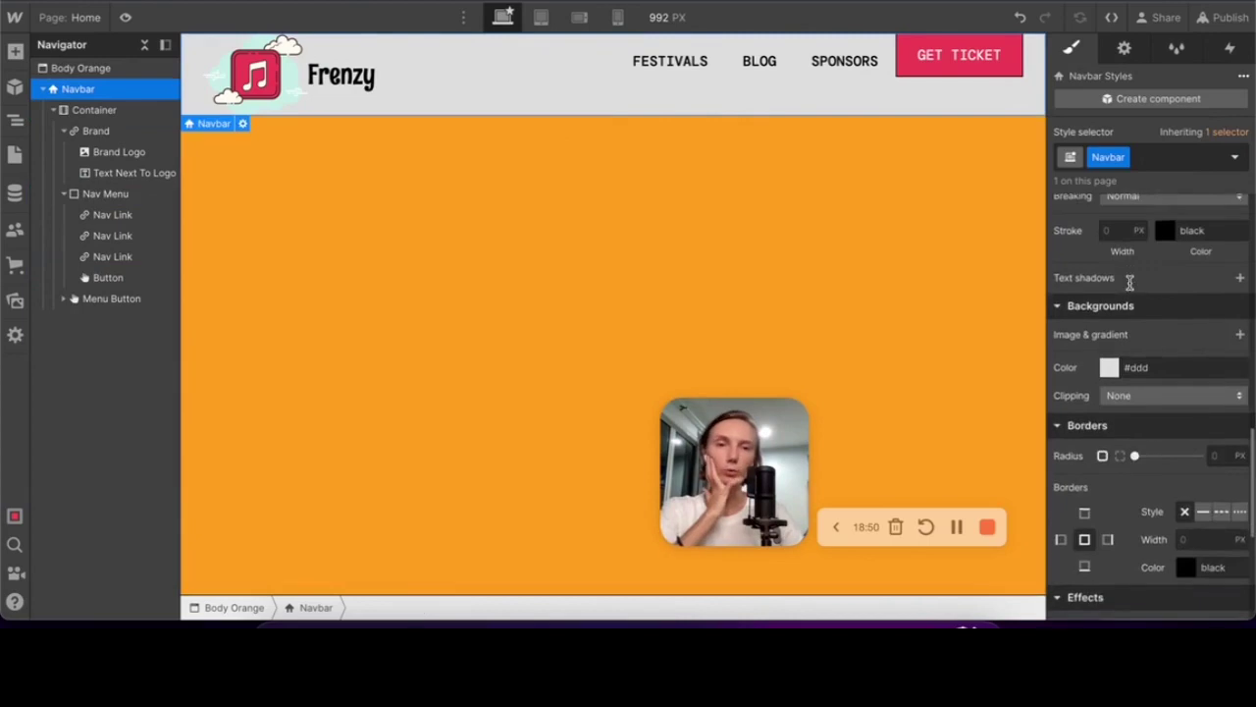
click(1109, 219)
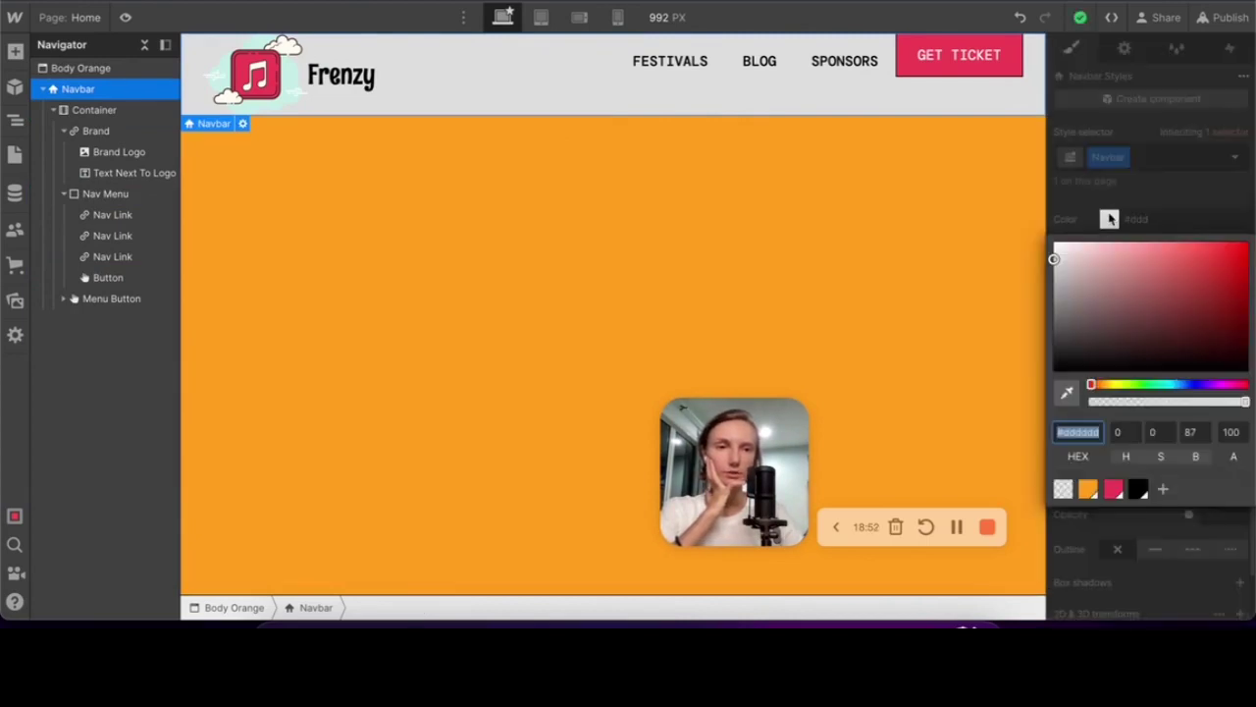
click(1088, 489)
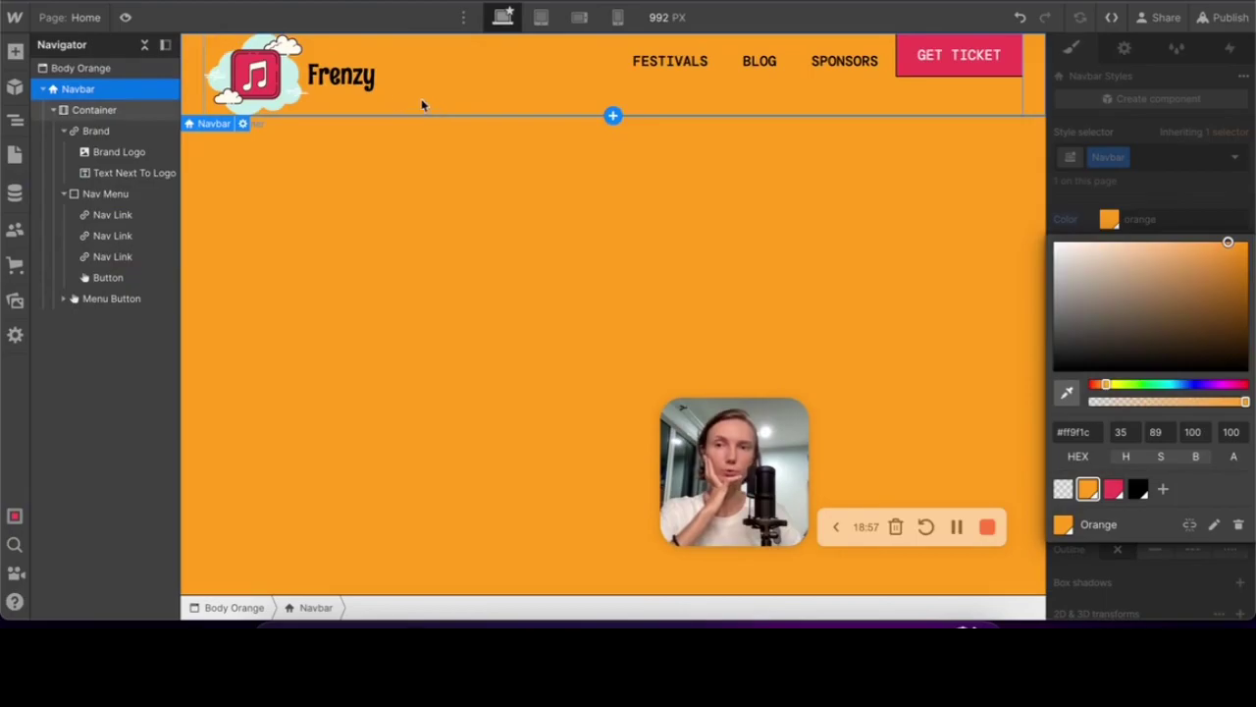
click(340, 76)
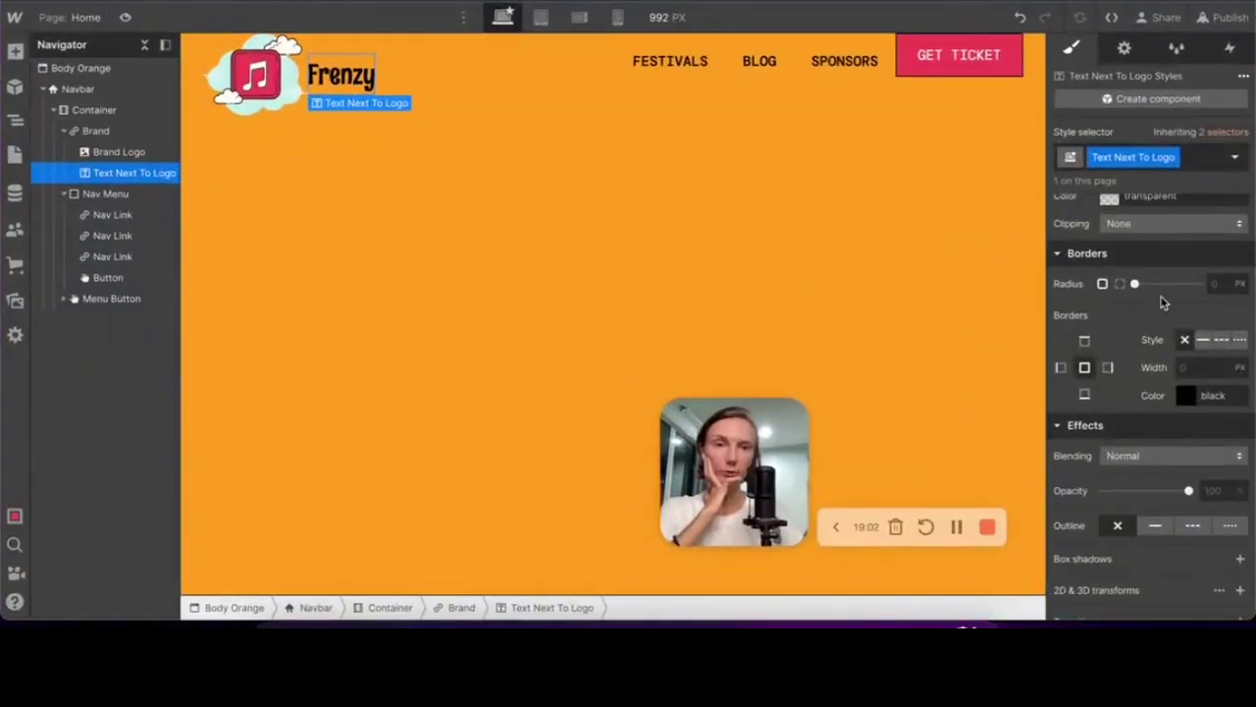
Try #ffffff as the color of the Frenzy text next to the logo and reset the text color
scroll(1161, 302, up, 10)
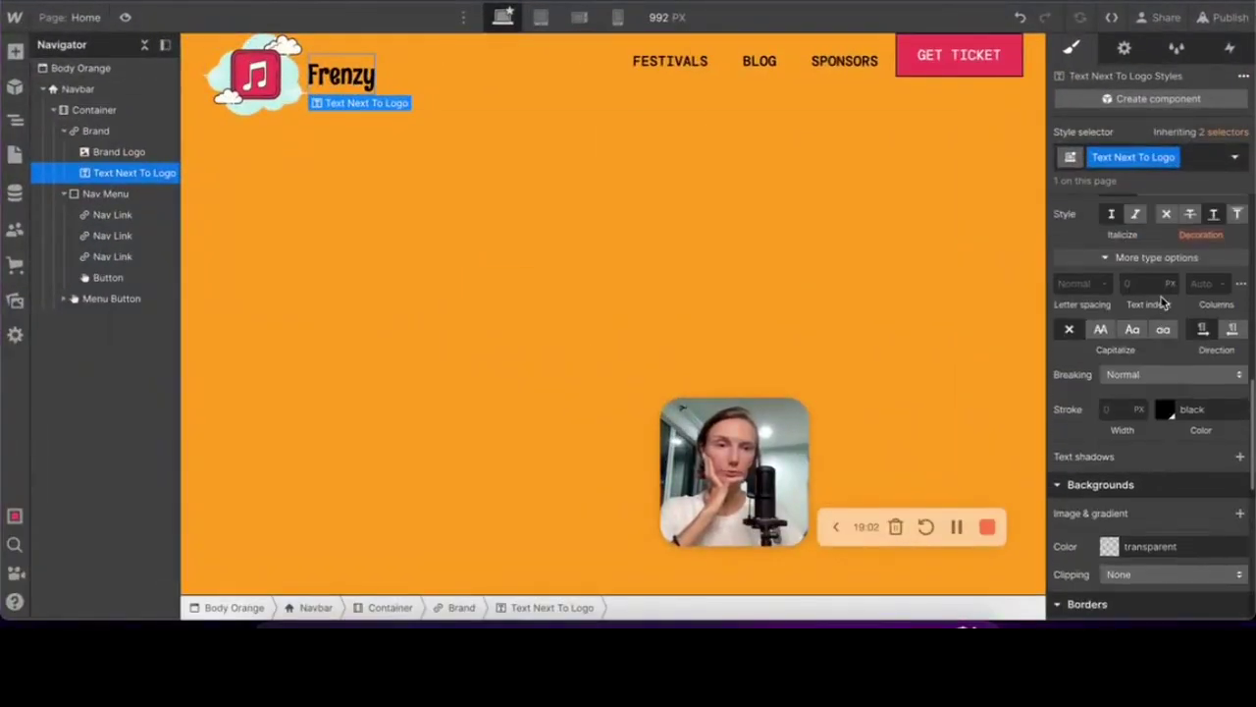
click(1108, 443)
text(ffffff)
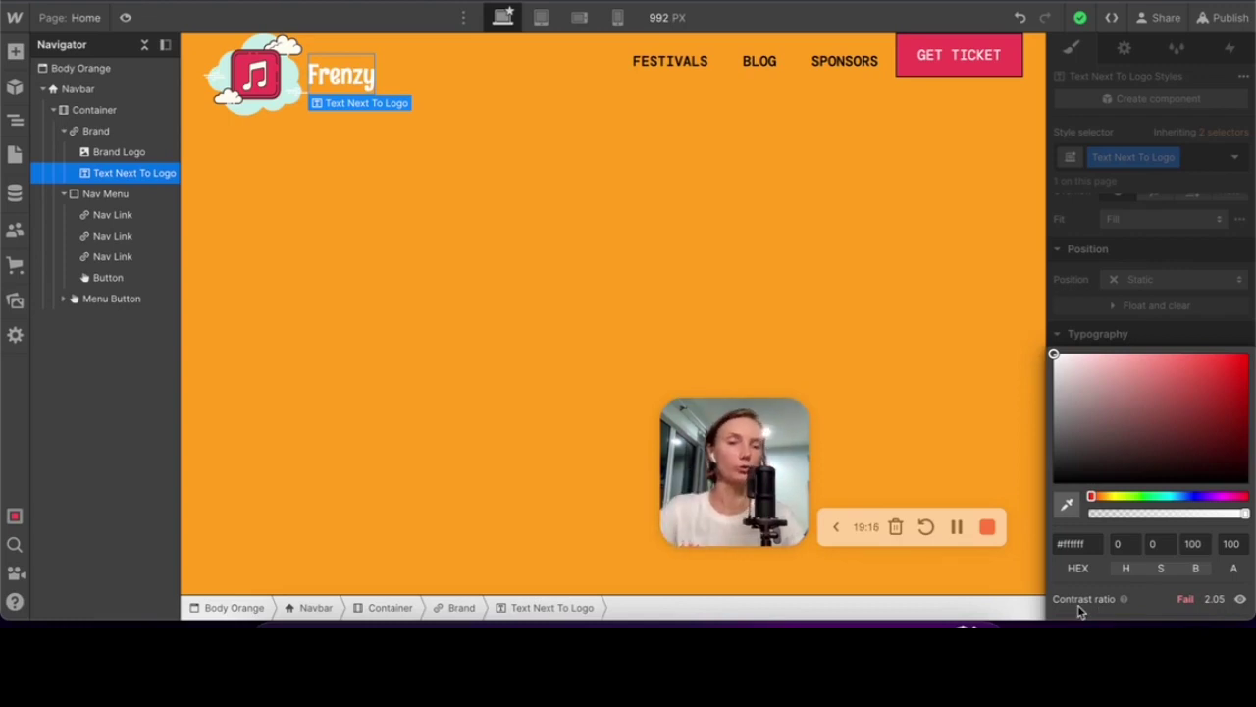
click(1102, 335)
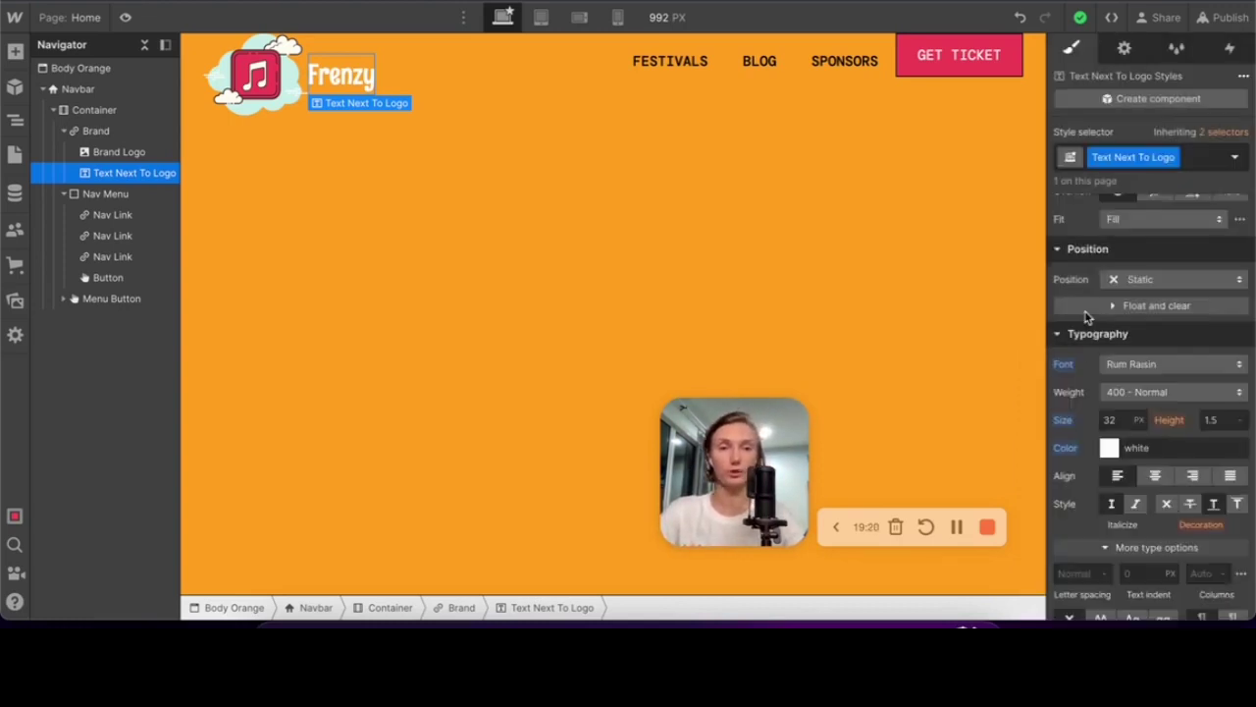
scroll(1083, 359, down, 1)
click(1111, 363)
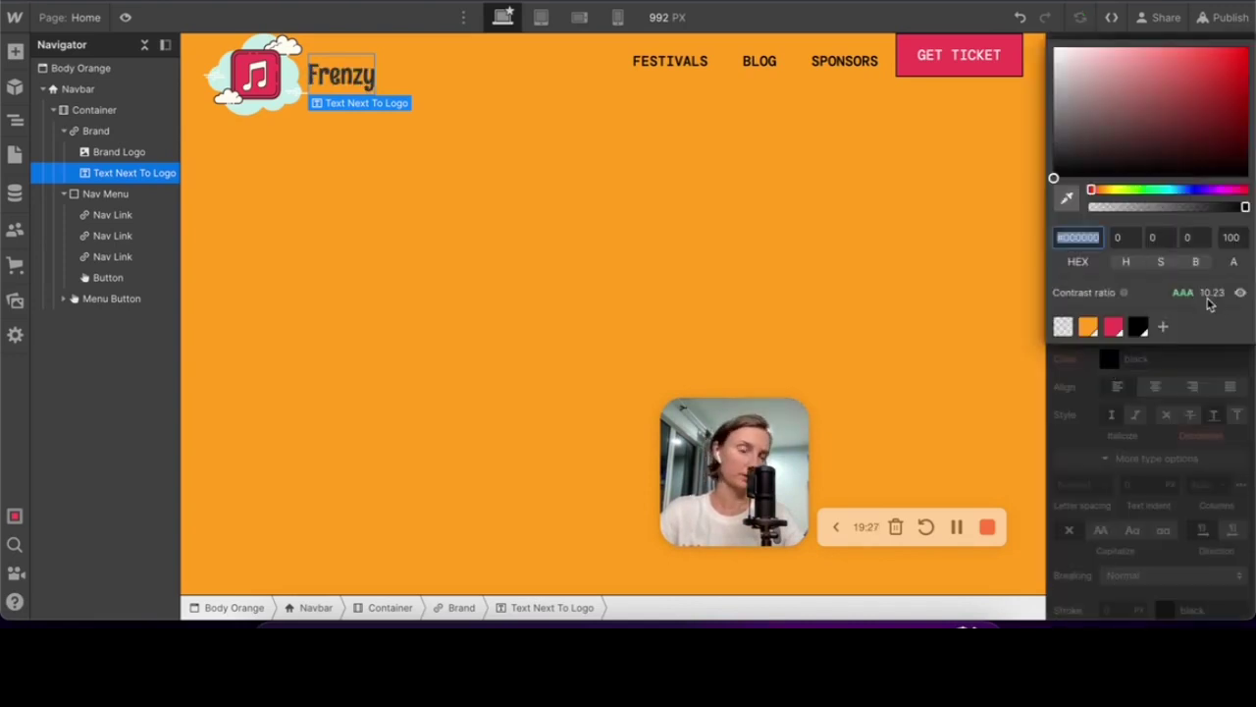
Wrap the Brand link in a new div block inside the navbar's Container
click(665, 86)
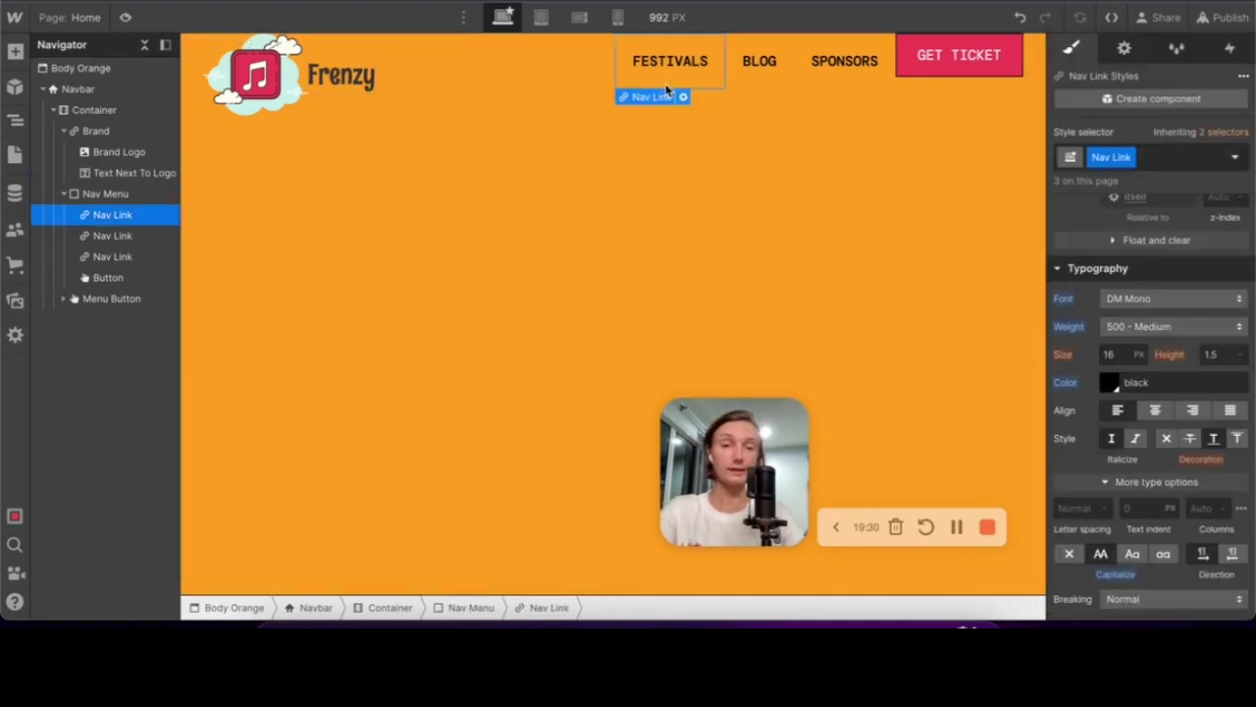
click(457, 81)
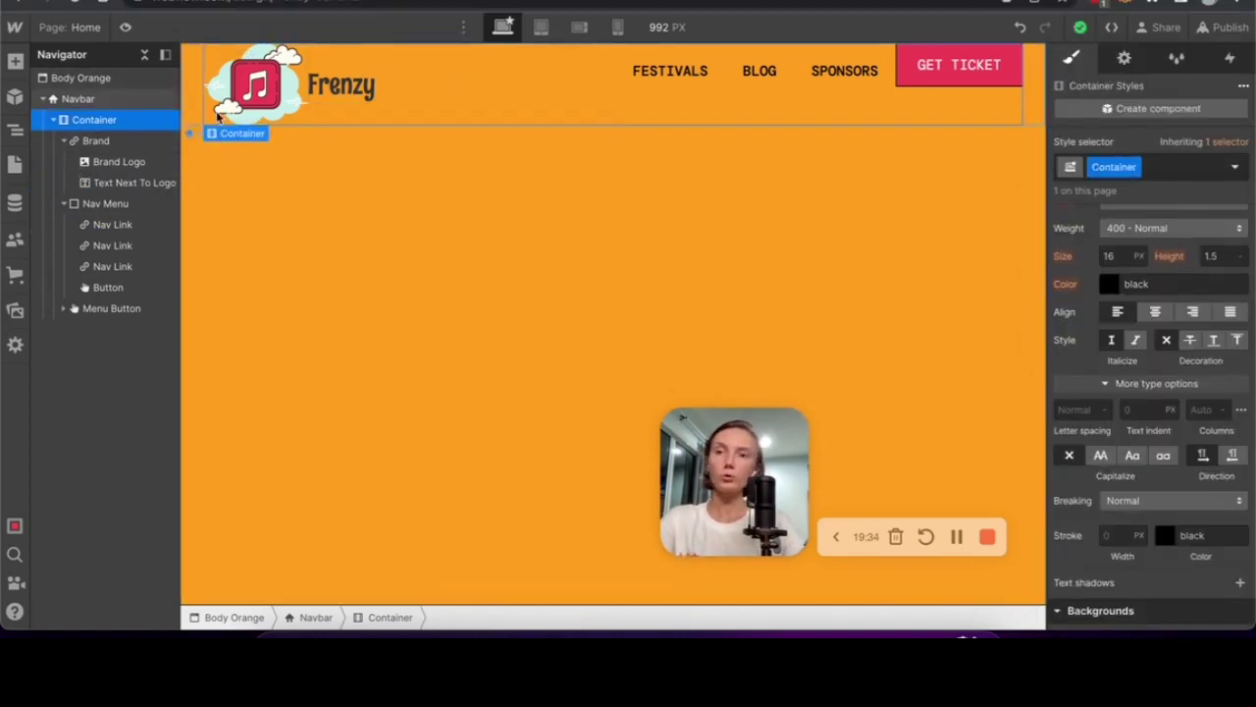
click(143, 140)
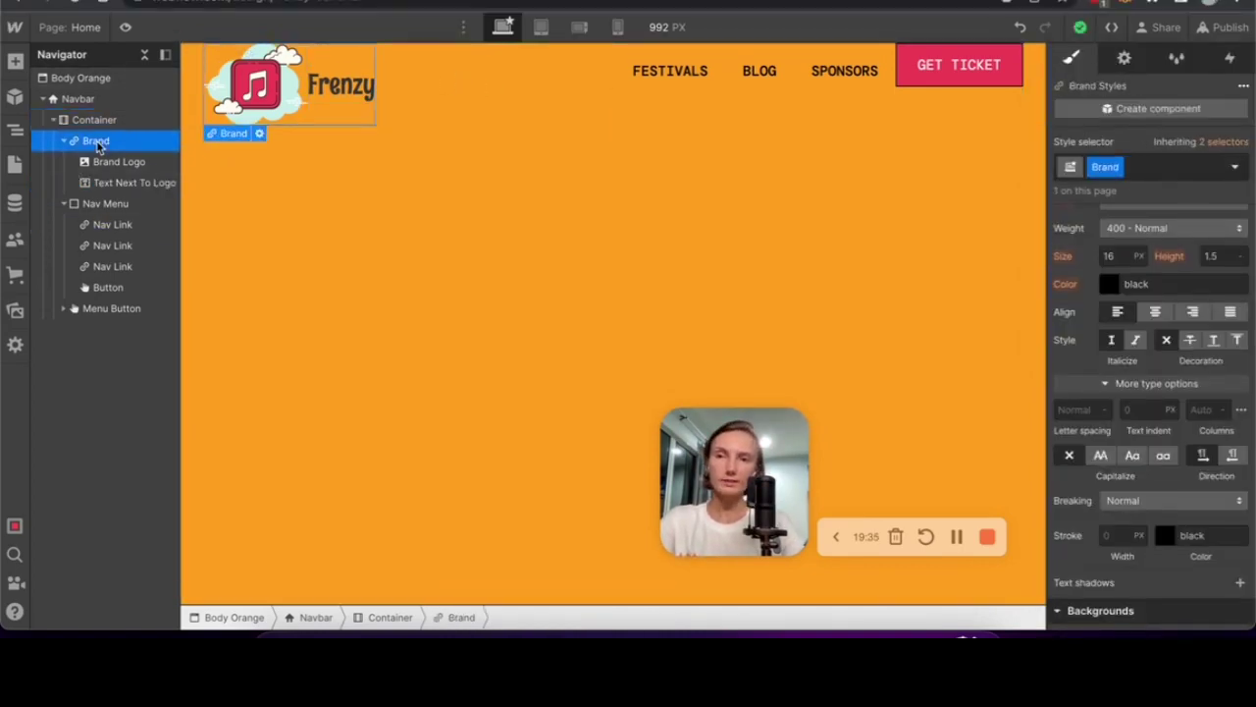
right_click(227, 138)
click(275, 173)
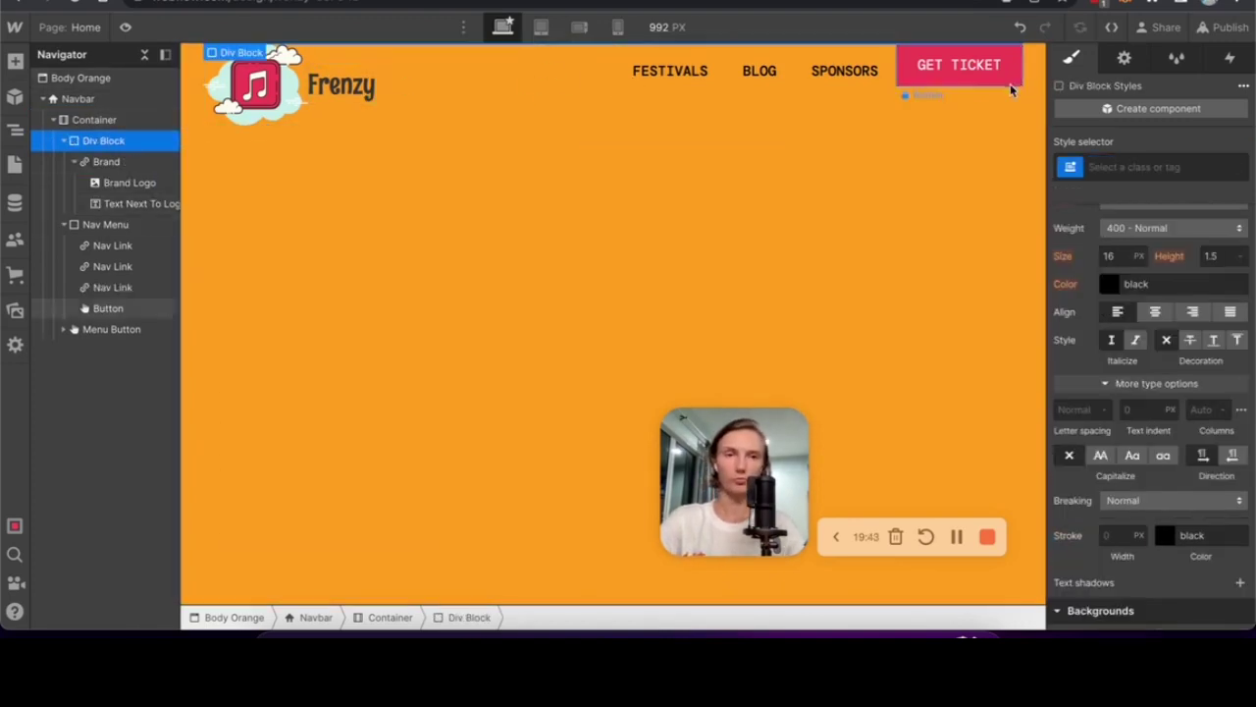
Give the new div block the class Navbar Wrap and move the Nav Menu and Menu Button into it
click(1117, 173)
text(Navbar wrap)
key(Return)
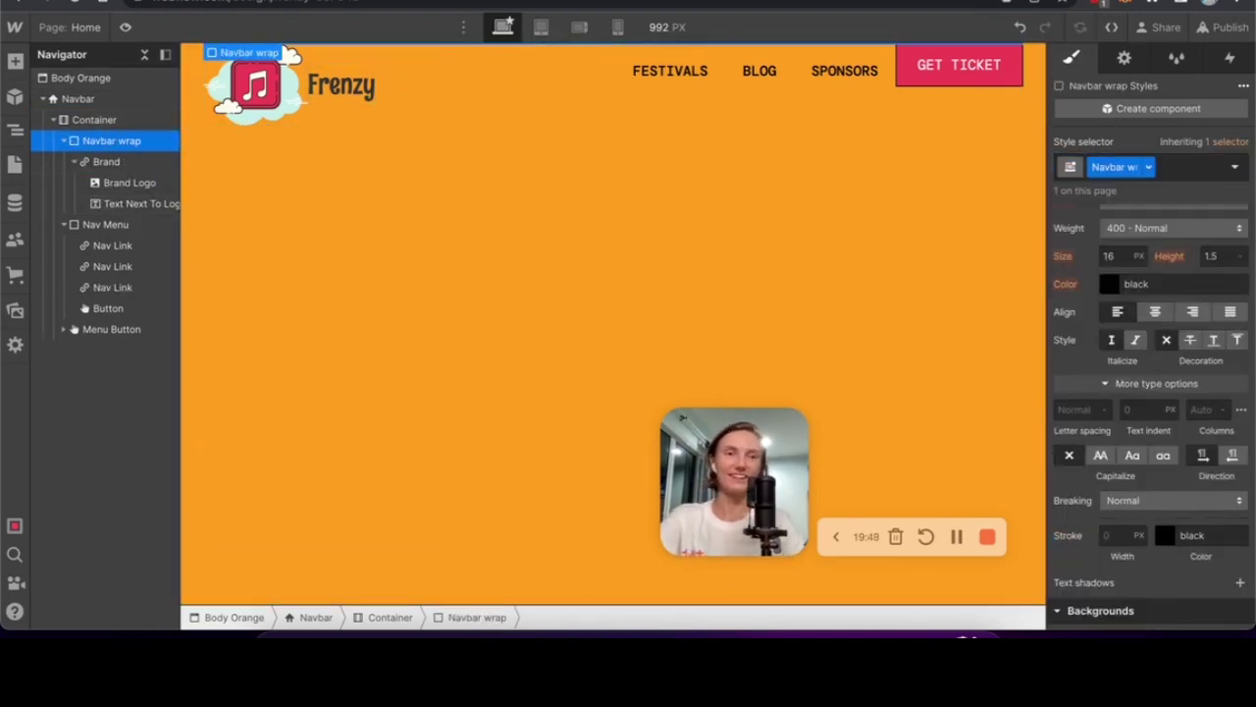
text(W)
key(Return)
click(77, 226)
click(101, 140)
Make Navbar Wrap a horizontal flexbox with centered alignment, space-between justification and 12 px top and bottom padding
scroll(1205, 316, up, 5)
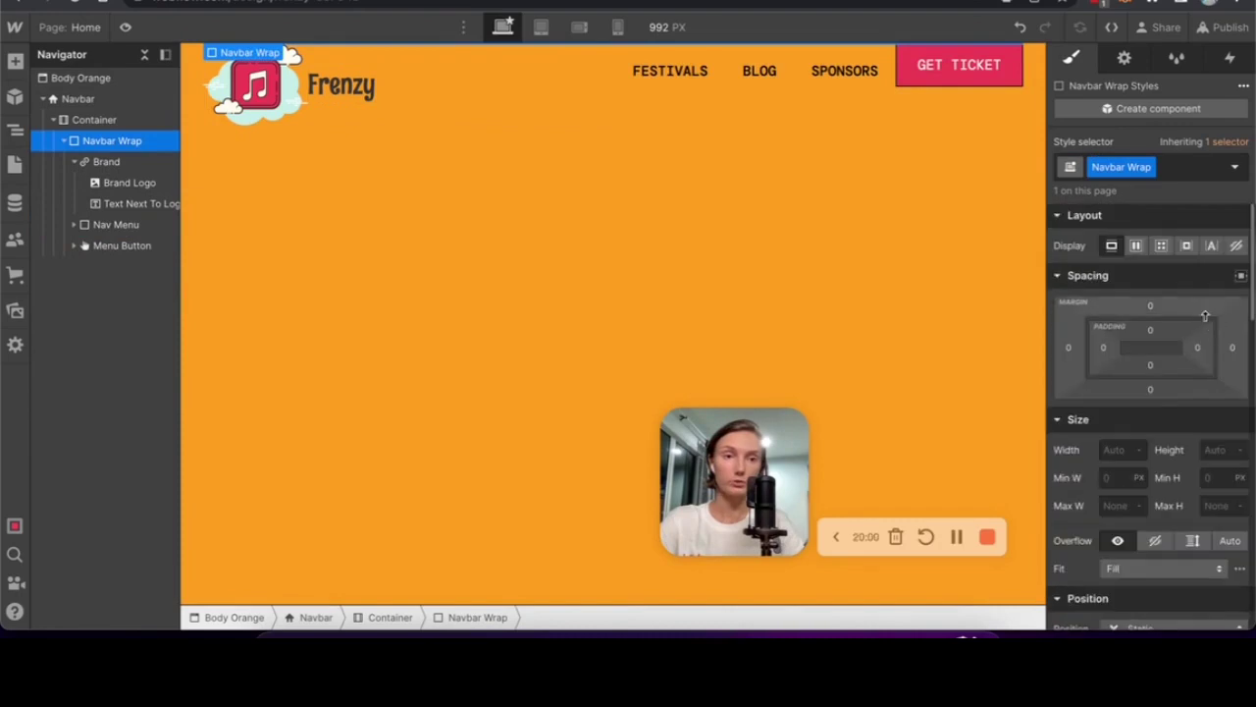
click(1136, 246)
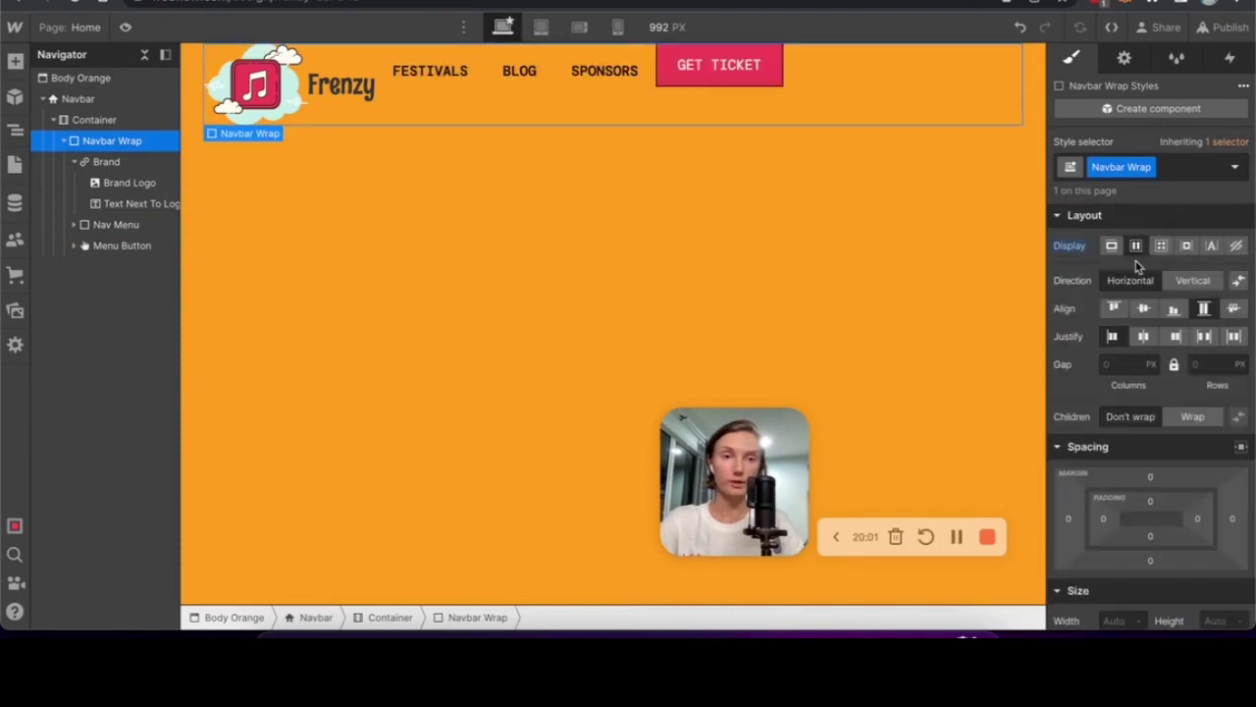
click(1202, 337)
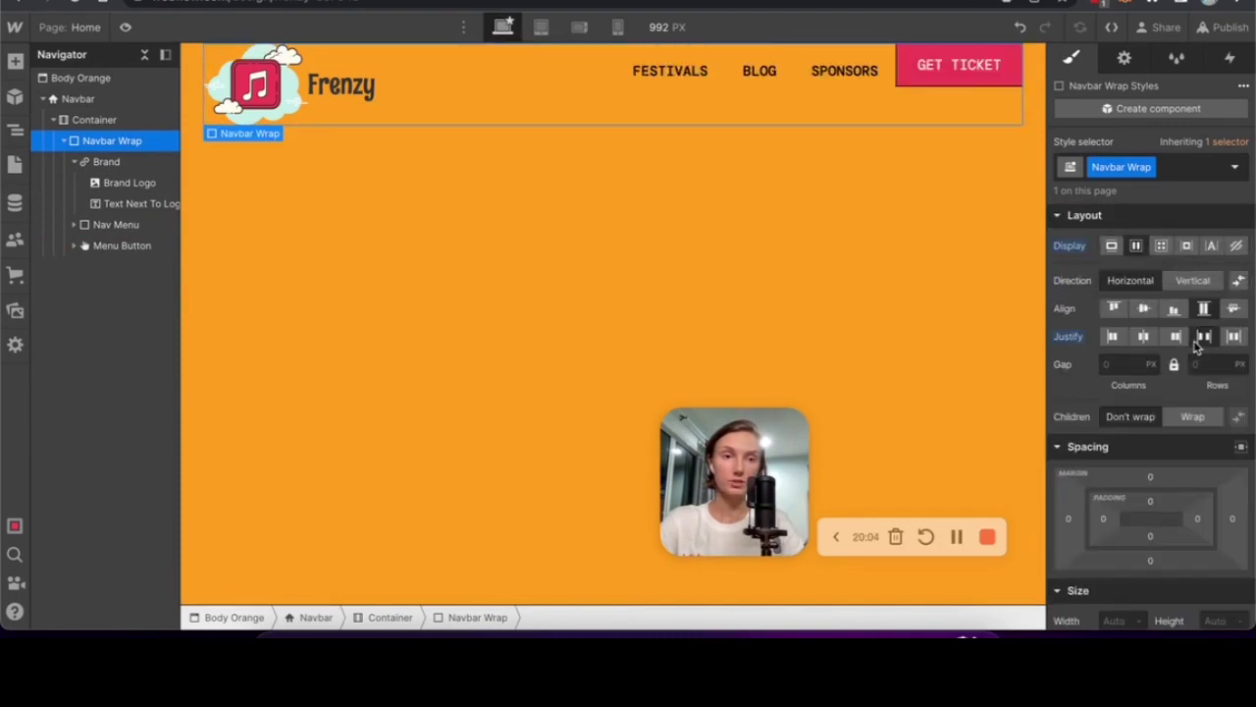
click(1143, 308)
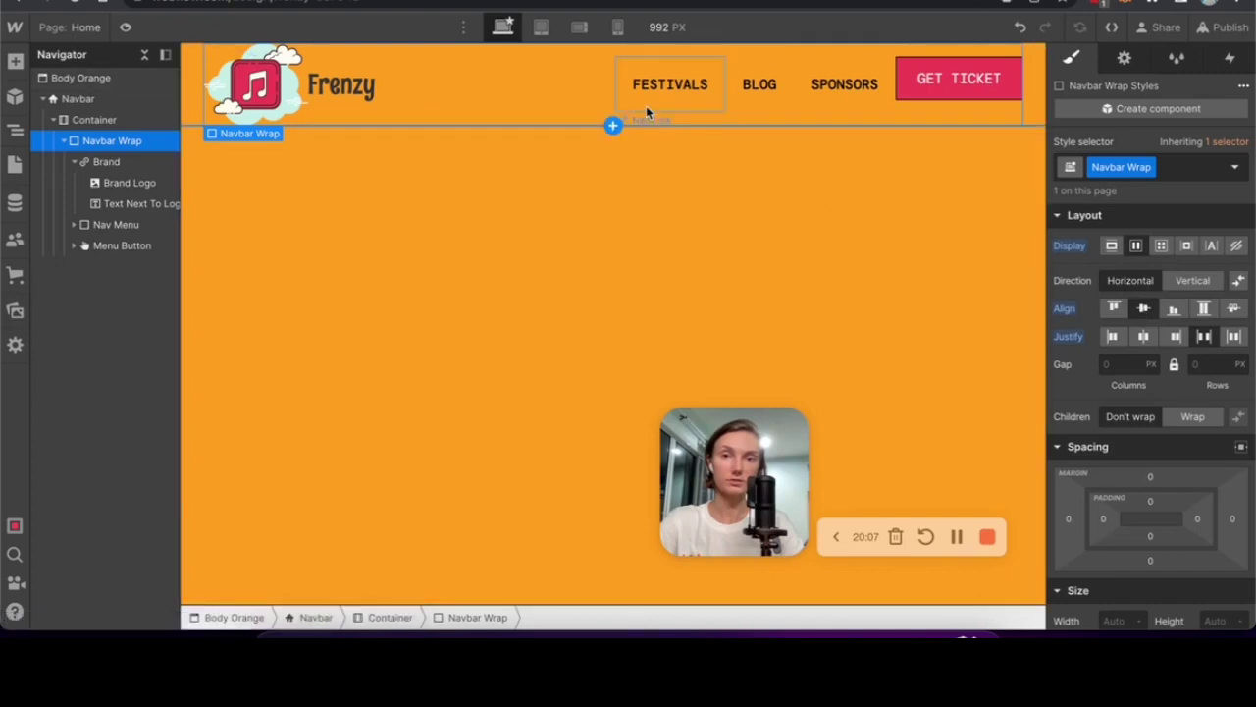
scroll(1154, 339, down, 3)
drag(1154, 339, 1156, 347)
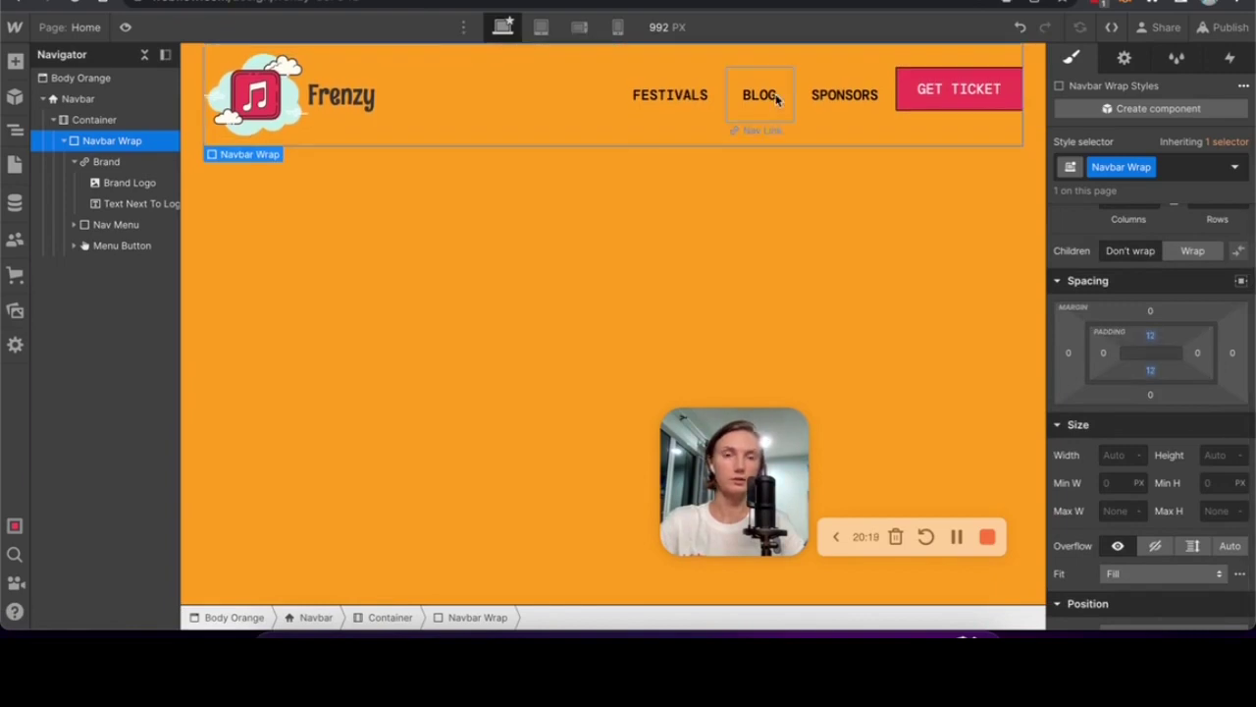
Set the nav links' top and bottom padding to 12 px
click(942, 90)
click(859, 99)
click(939, 103)
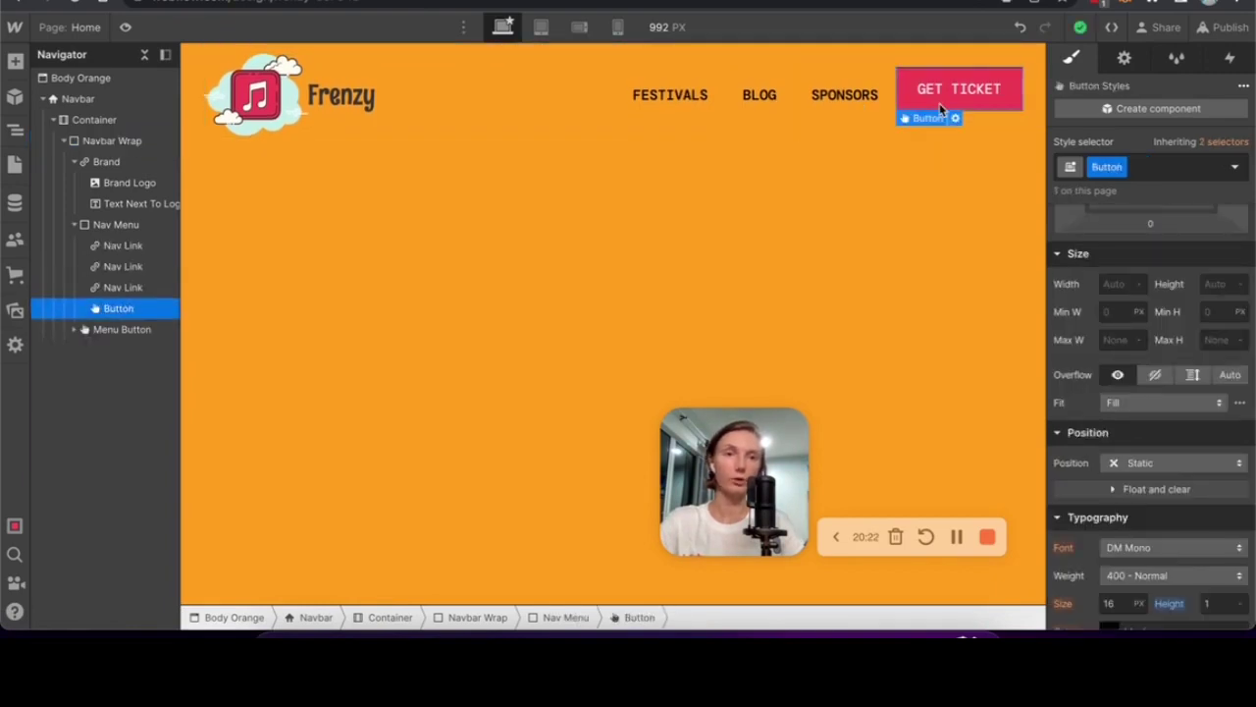
click(854, 98)
drag(1156, 334, 1154, 324)
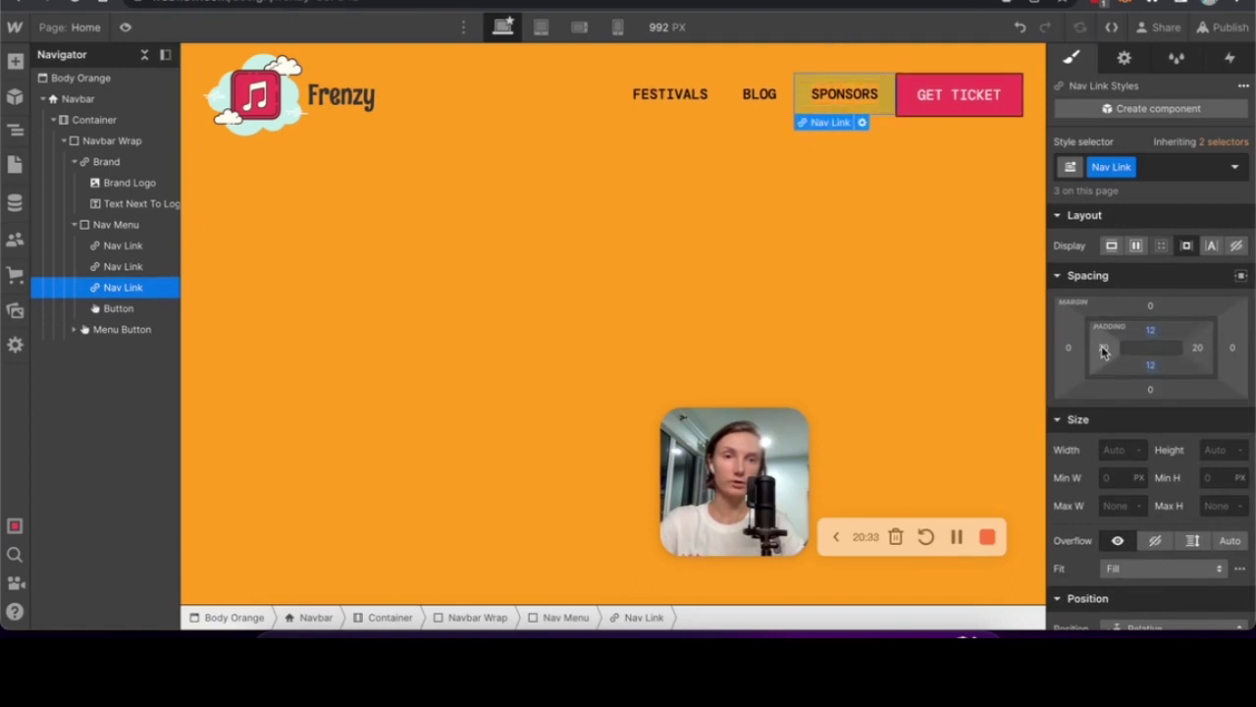
click(1103, 350)
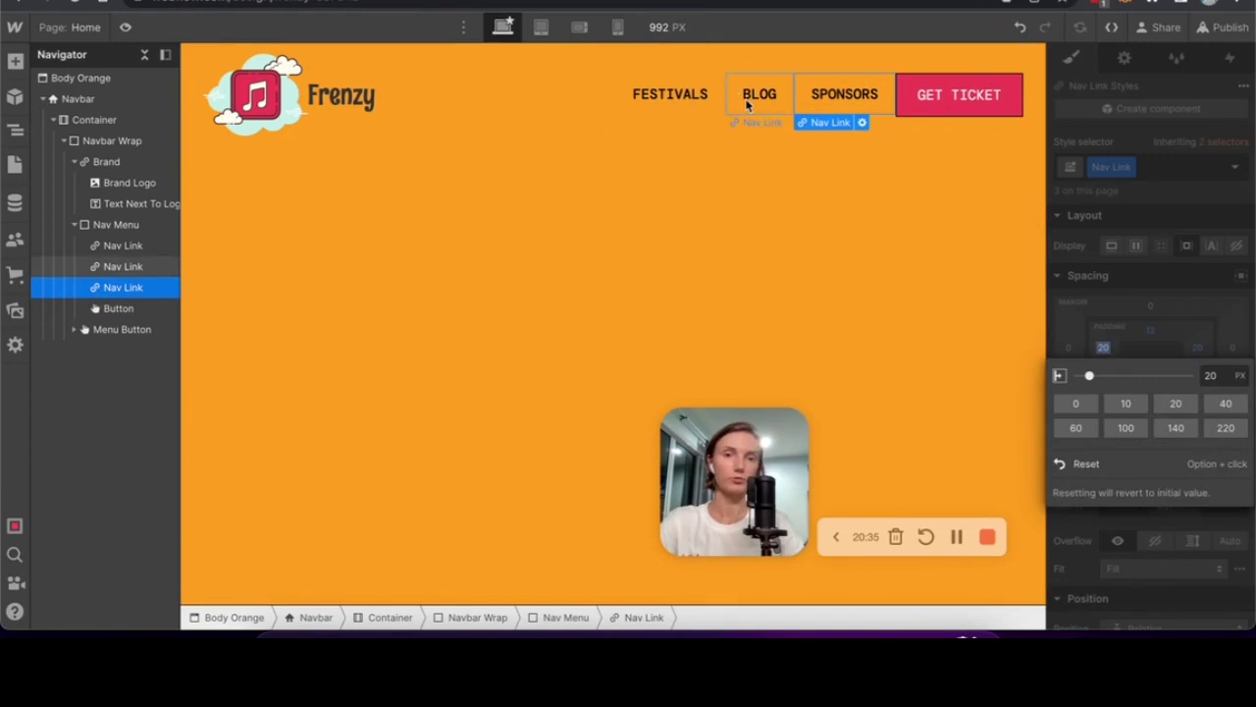
click(746, 103)
Set the GET TICKET button's border width to 2 px
click(959, 94)
scroll(1129, 338, down, 5)
click(1192, 531)
text(2)
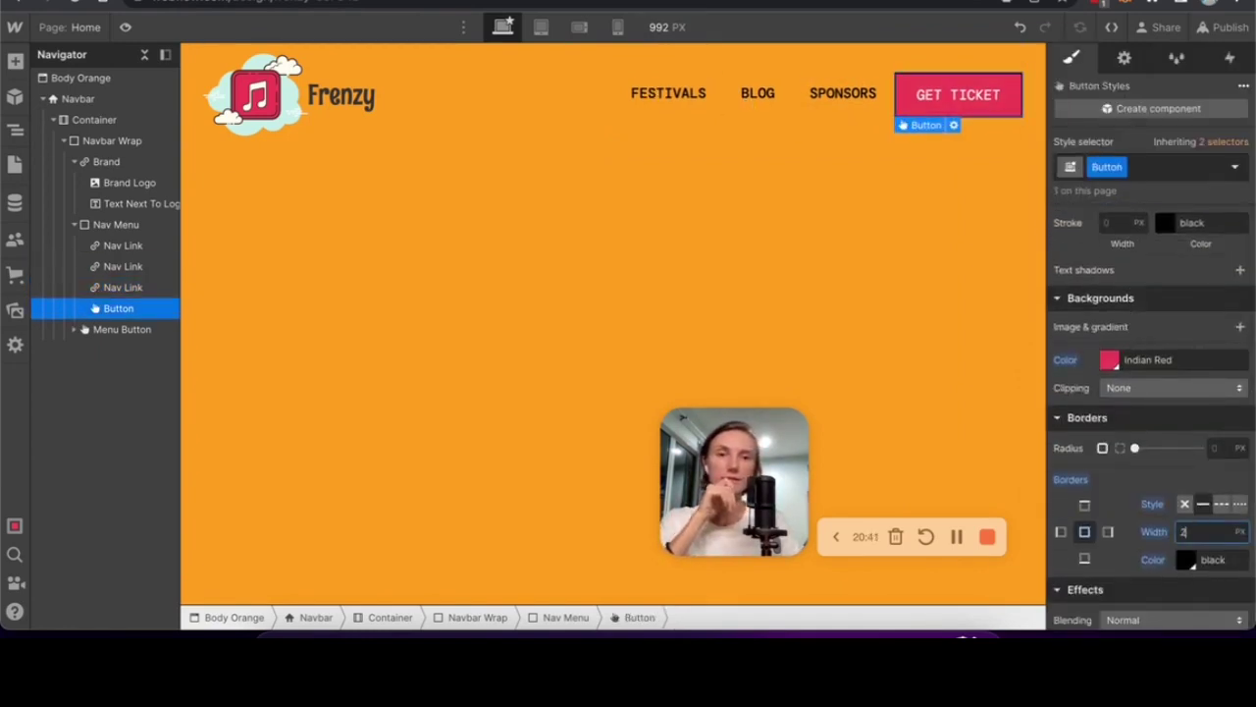
click(757, 95)
Set the GET TICKET button's letter spacing to 0.04 em and add letter spacing to the nav links
click(976, 113)
scroll(1164, 348, up, 5)
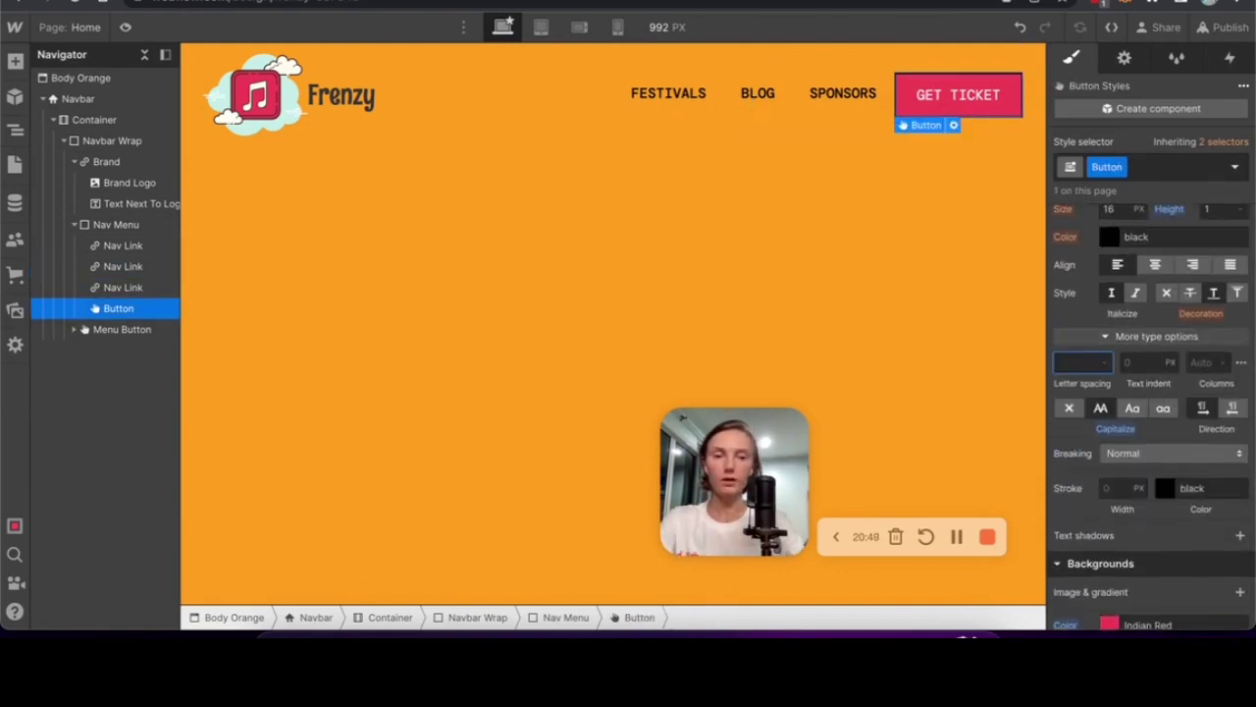
key(Return)
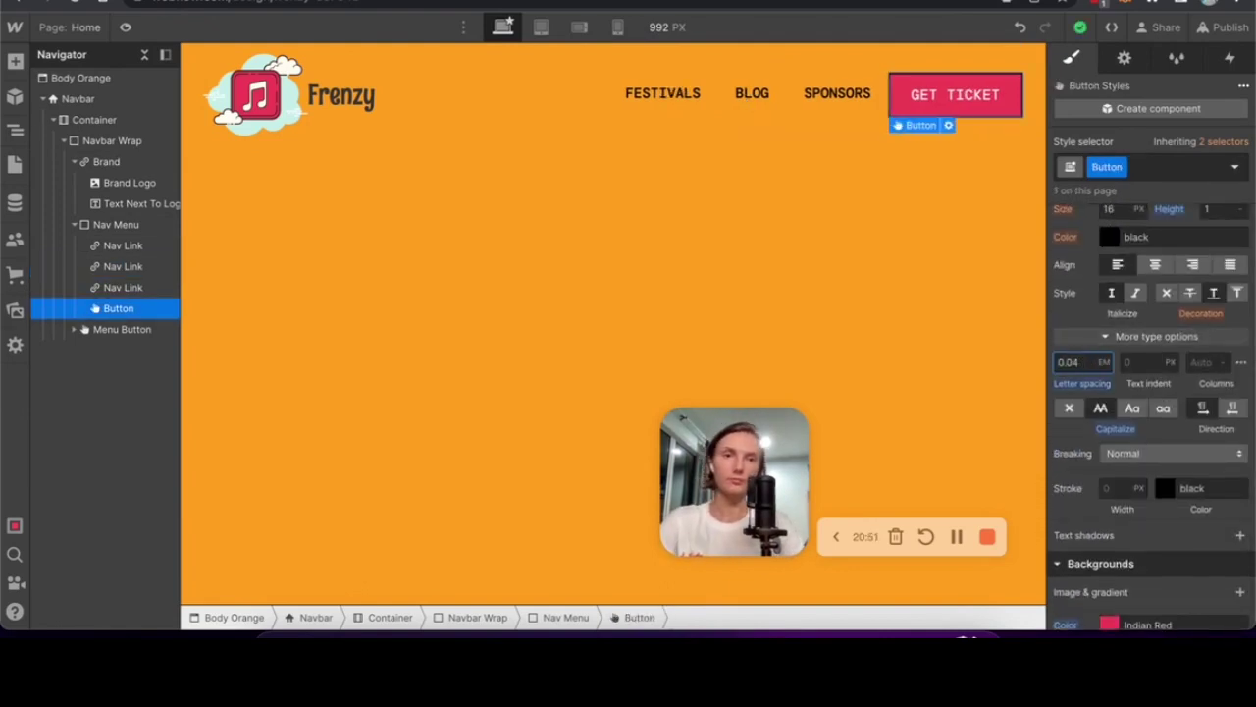
click(837, 94)
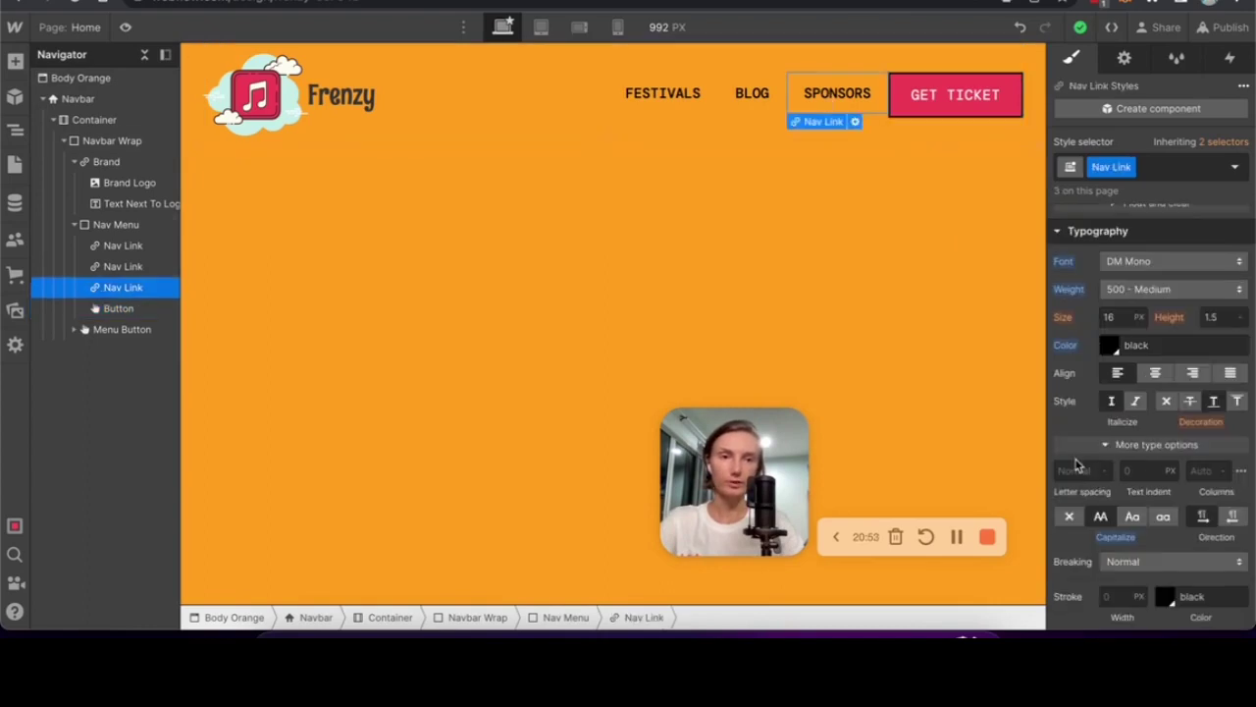
Check the navbar layout in the Figma design and, back in Webflow, set the Nav Menu's sizing to grow if possible
click(541, 104)
key(ctrl+Up)
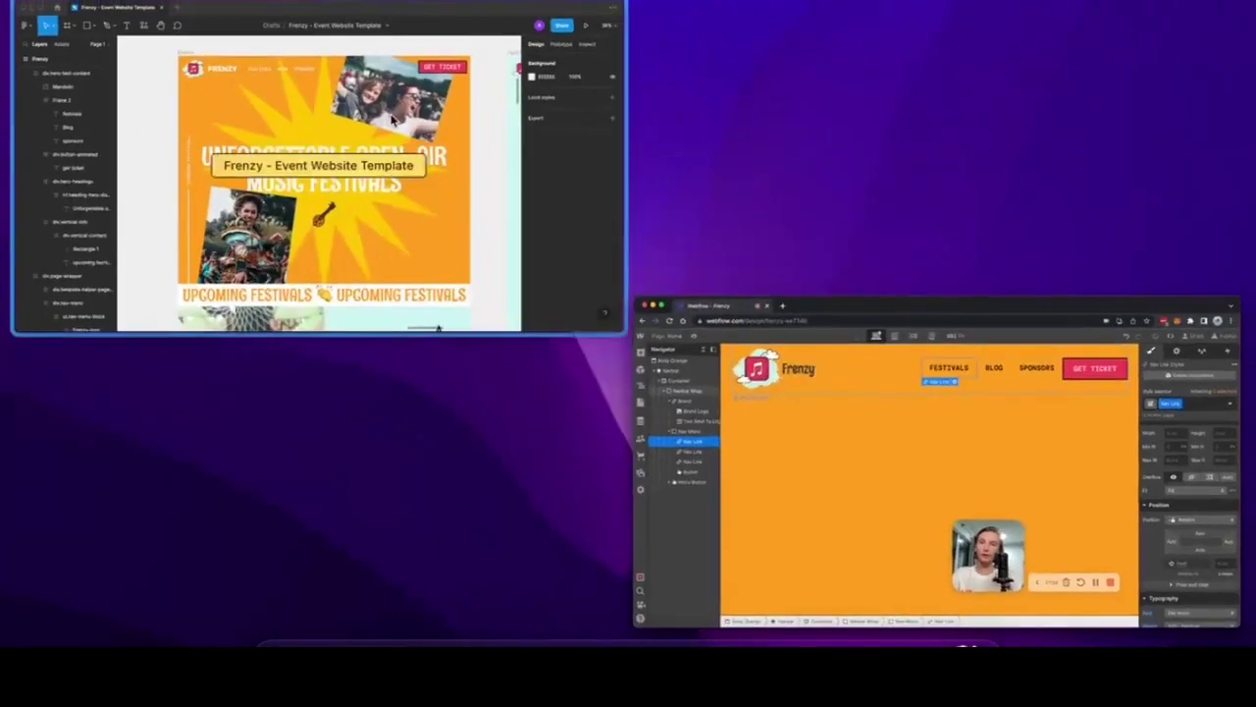
click(488, 112)
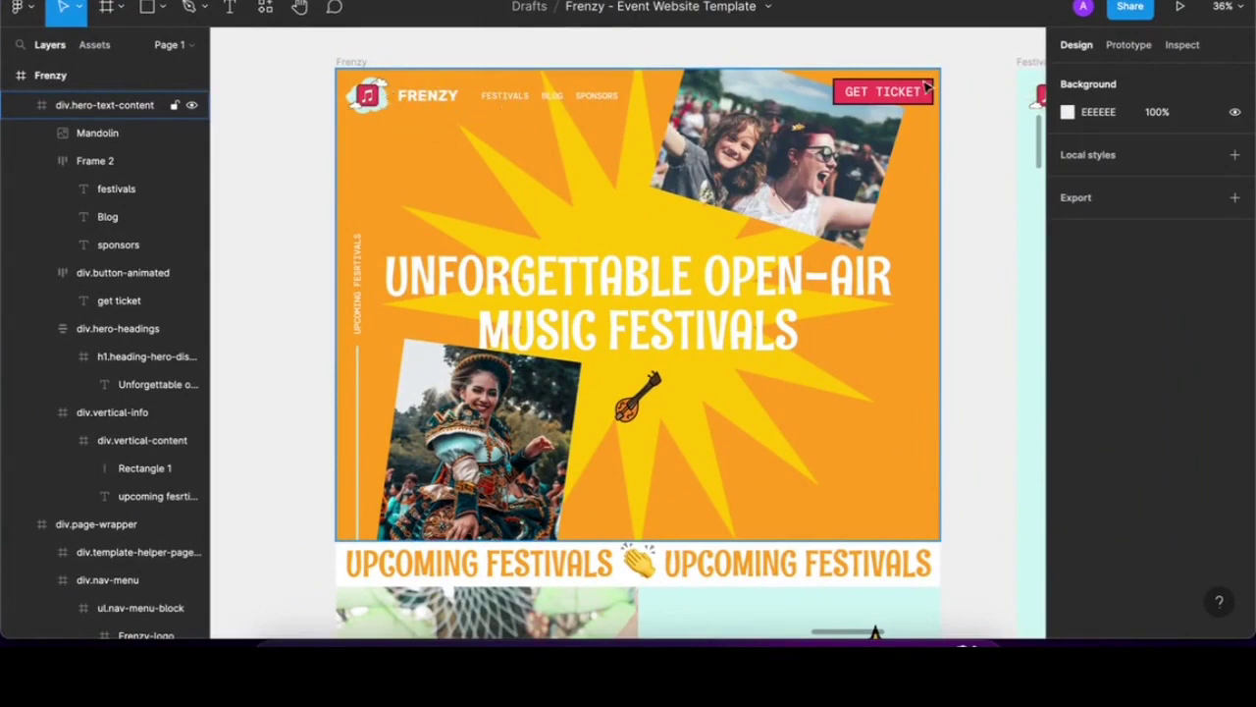
key(super+Tab)
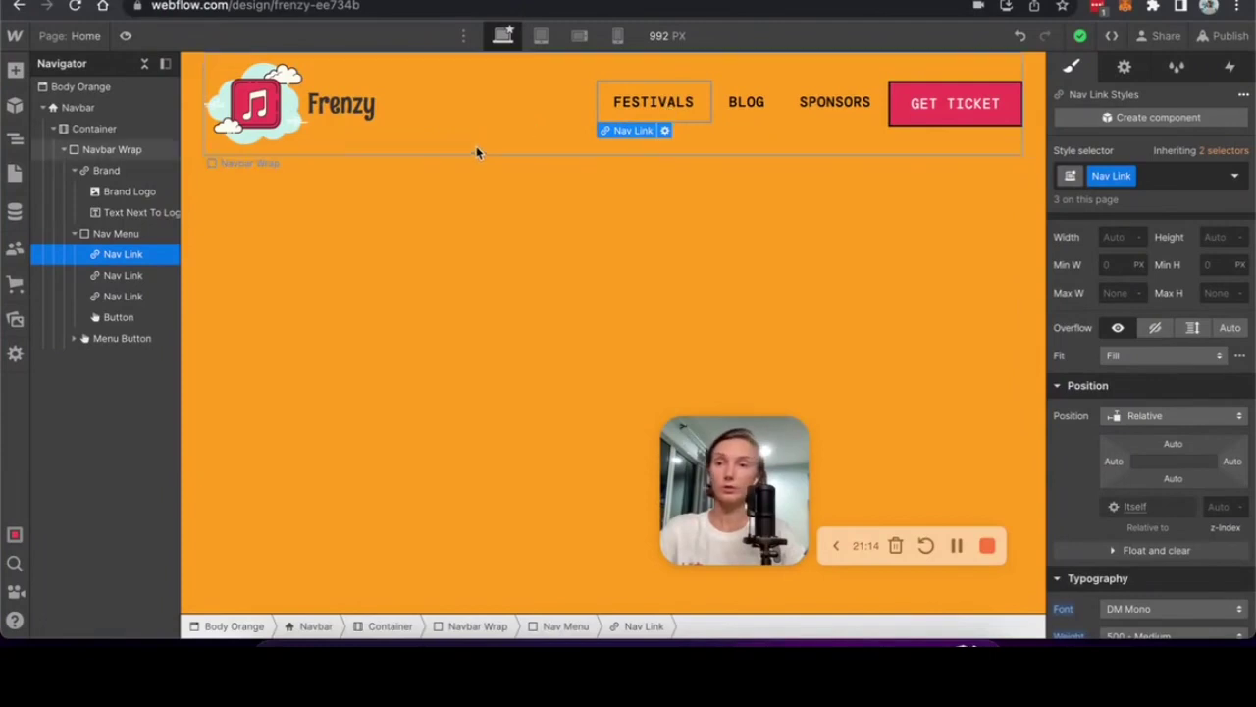
click(600, 104)
scroll(1138, 273, up, 3)
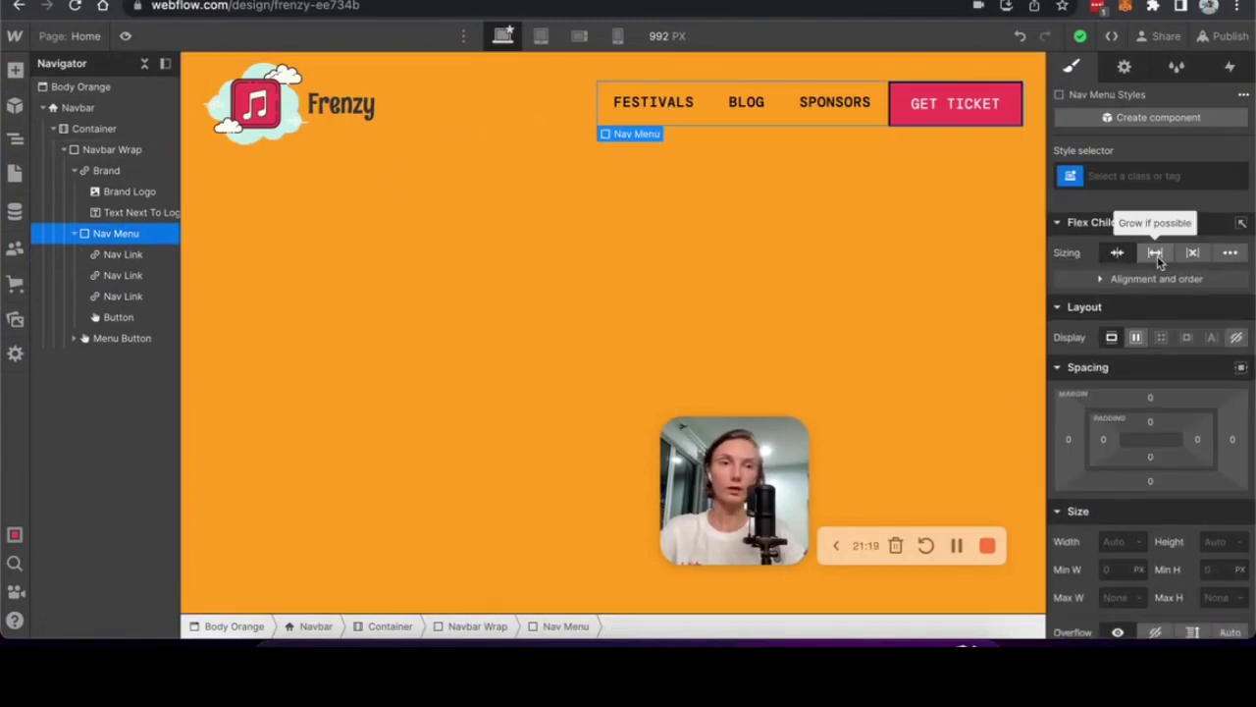
click(1157, 256)
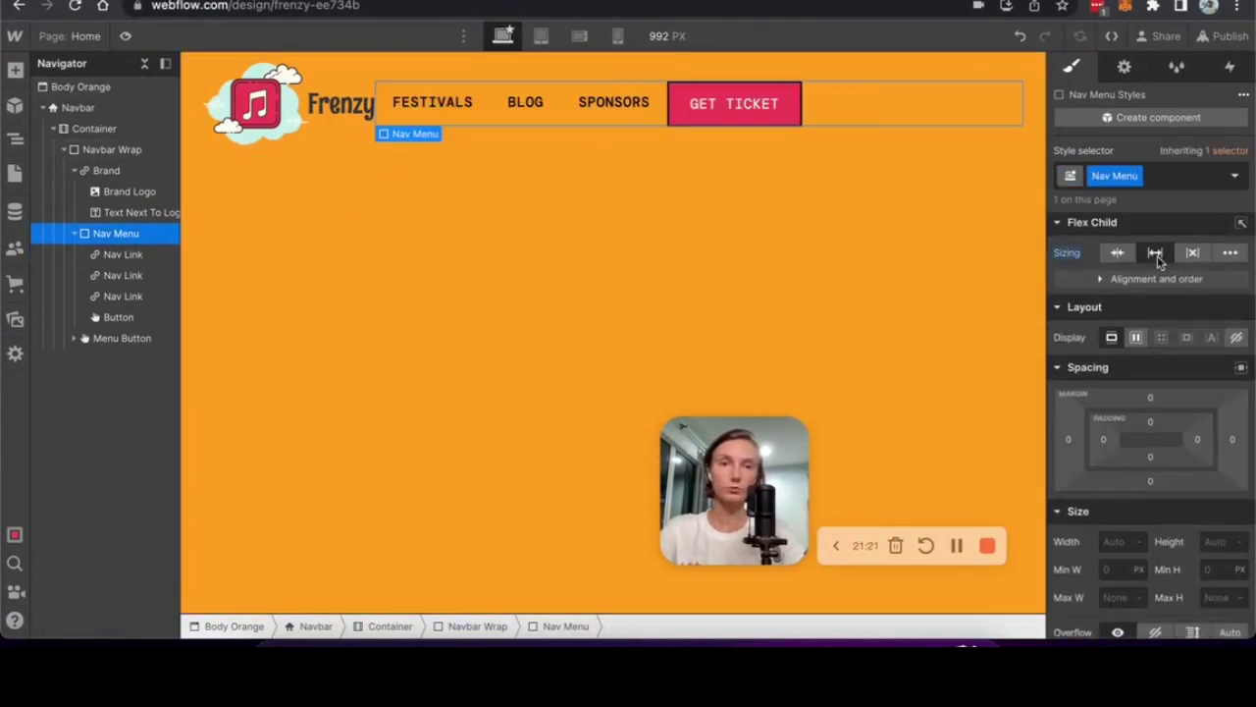
Add the combo class In Navbar to the GET TICKET button and set its left margin to Auto
click(734, 108)
click(1181, 186)
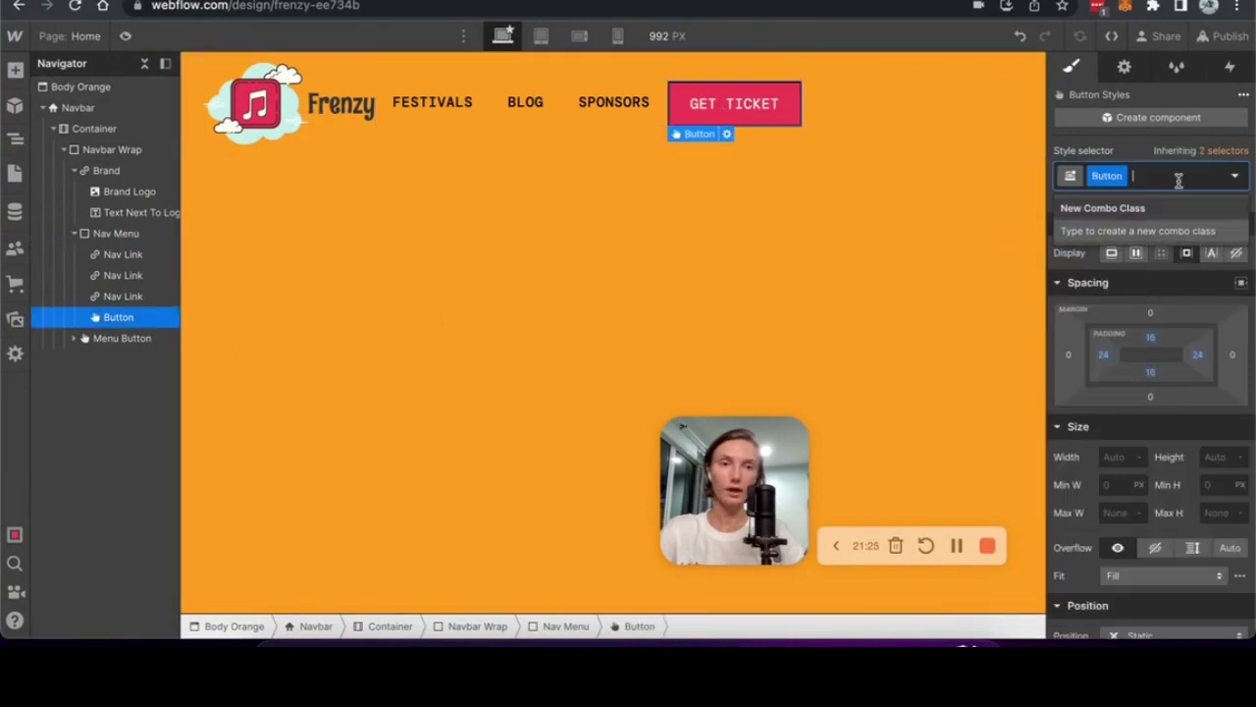
text(In Nav)
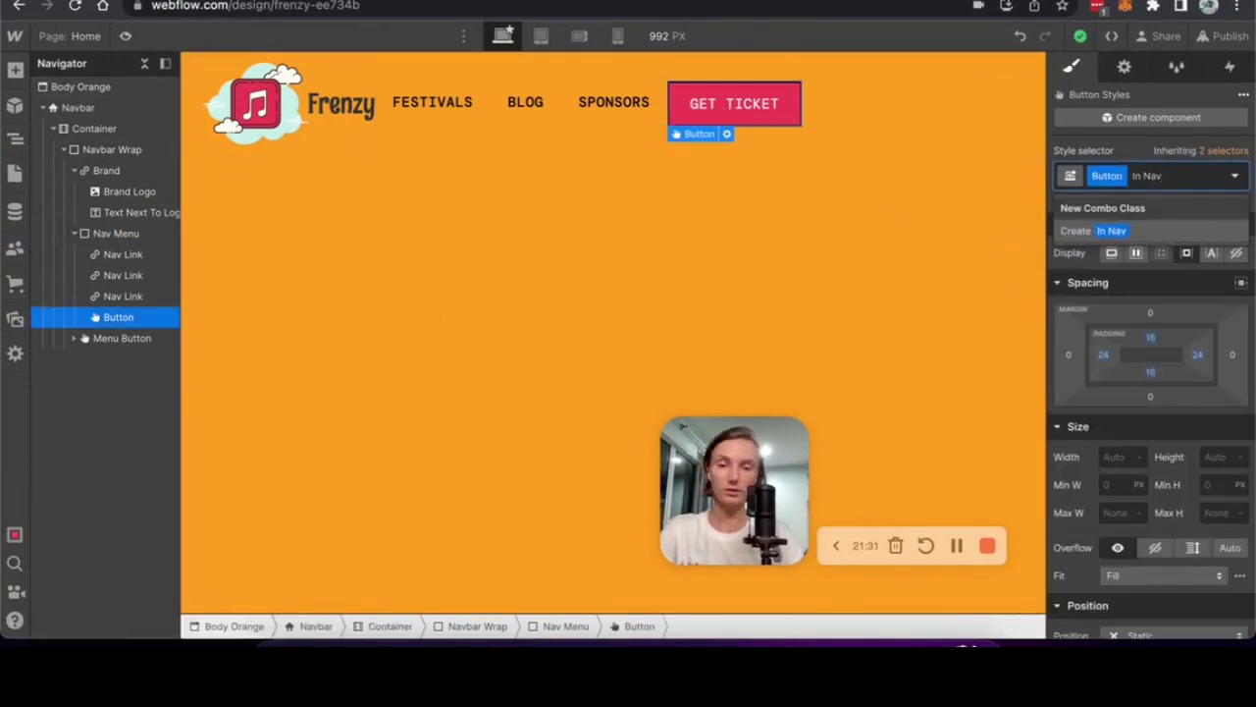
text(bar)
key(Return)
click(1068, 355)
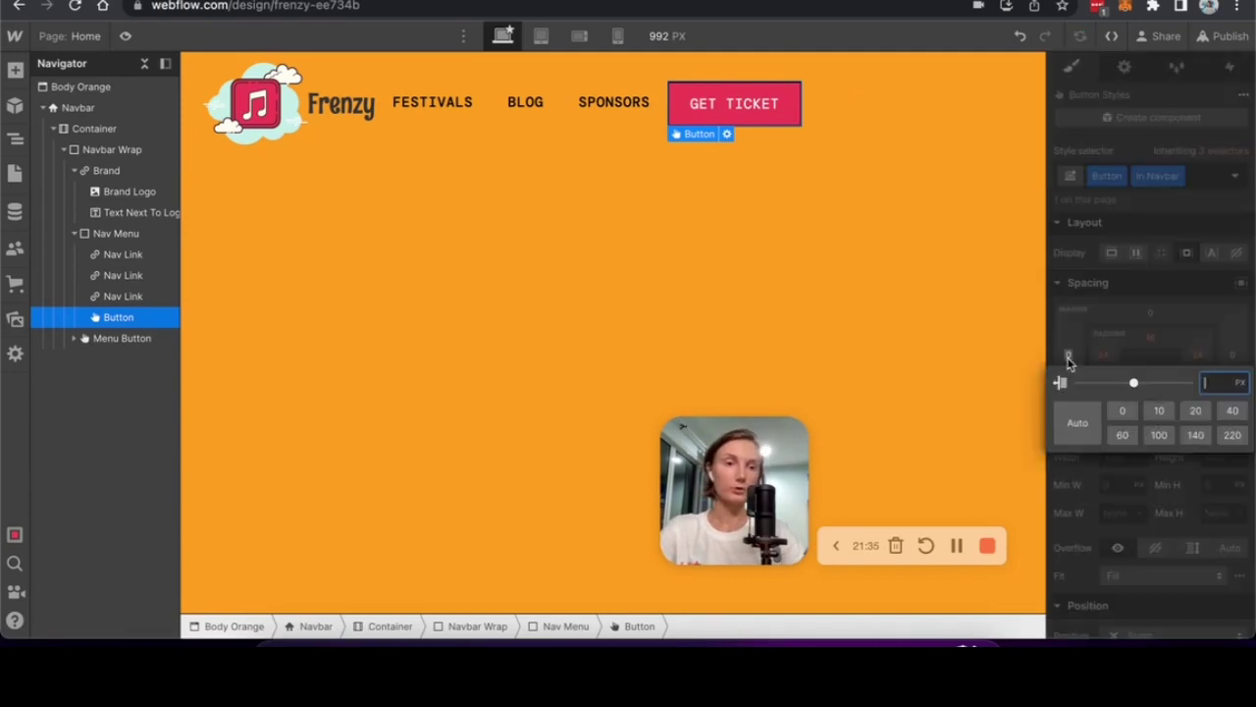
click(1076, 423)
Set the Nav Menu's display to flex and the nav links' left and right margins to 0
click(818, 115)
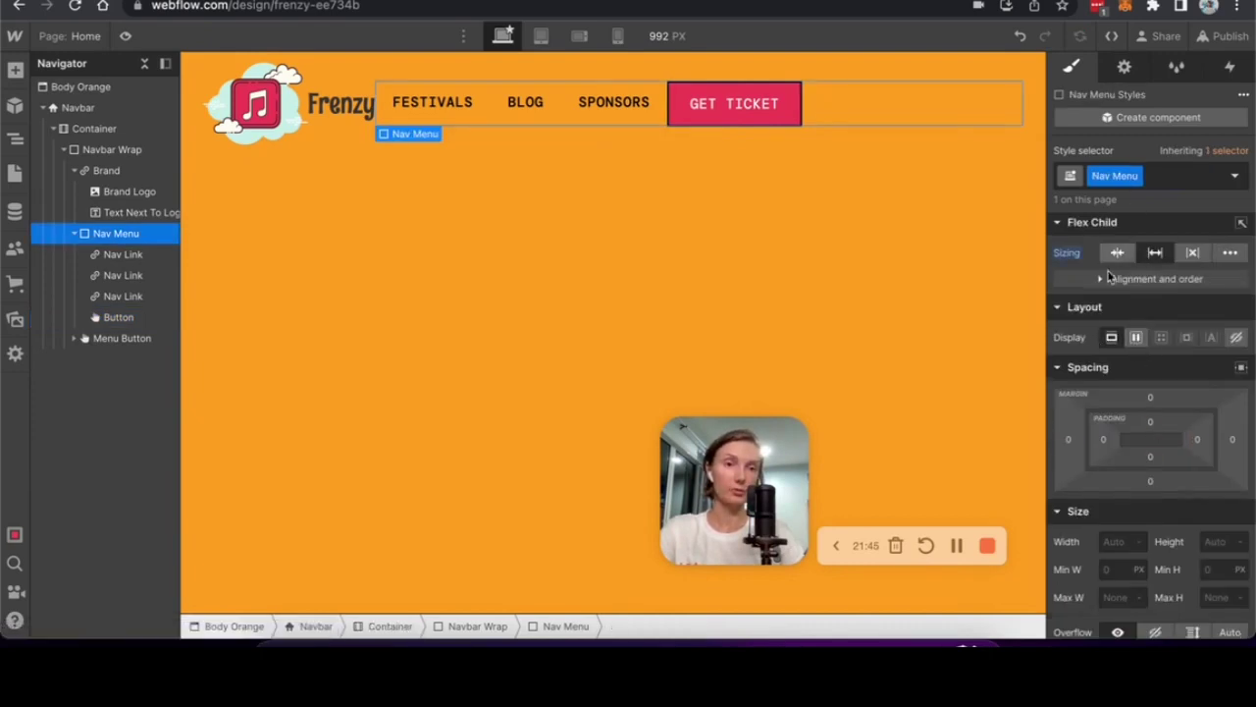
click(1136, 338)
click(772, 102)
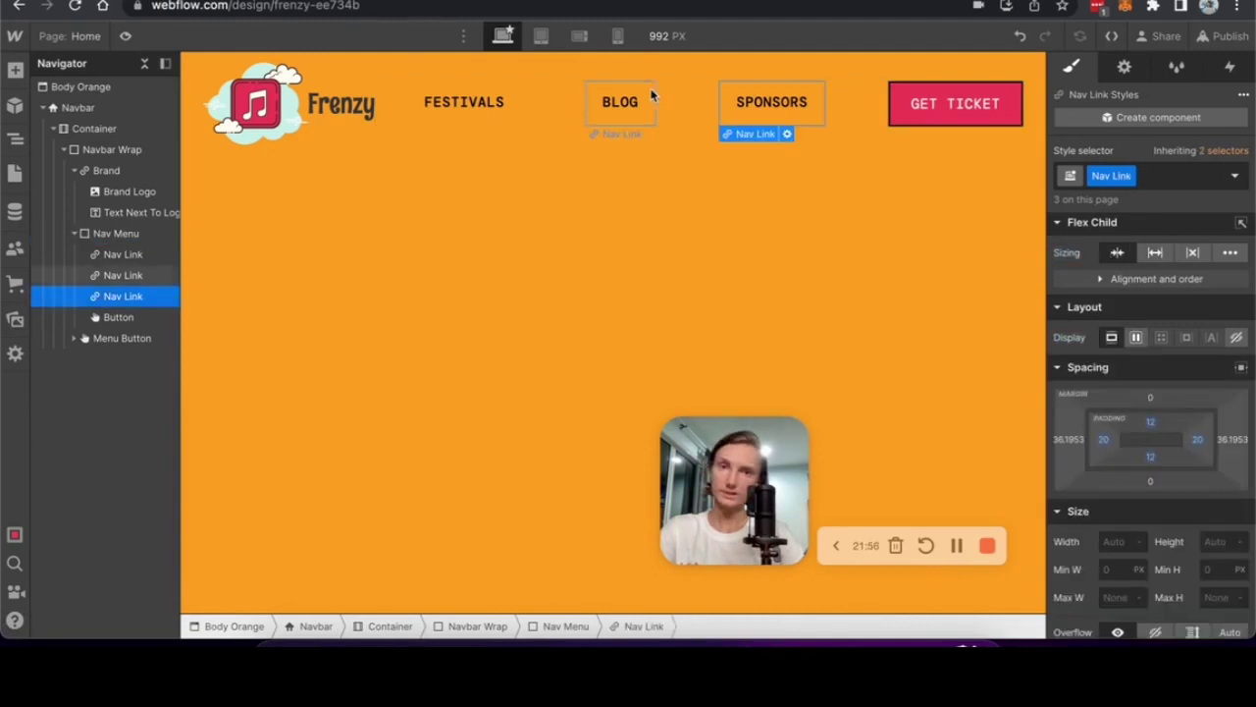
click(1068, 439)
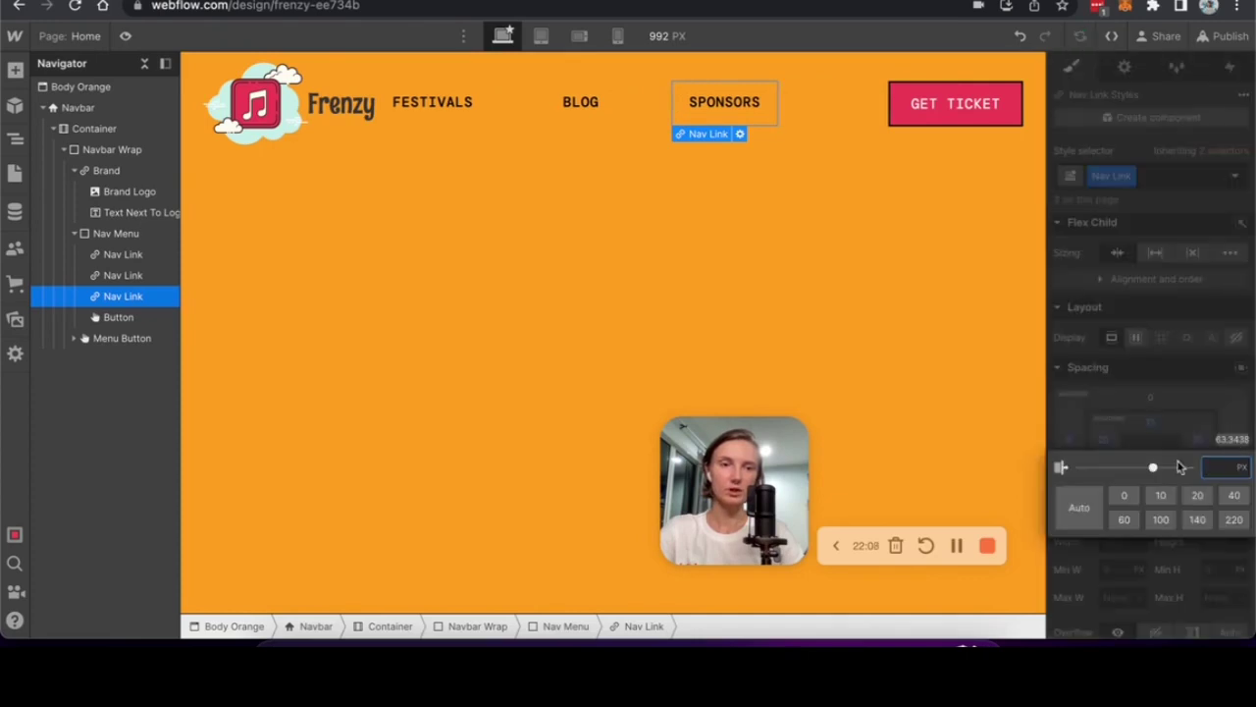
click(1128, 495)
Set the Nav Menu's left margin to 20 px to separate the links from the logo text
click(714, 111)
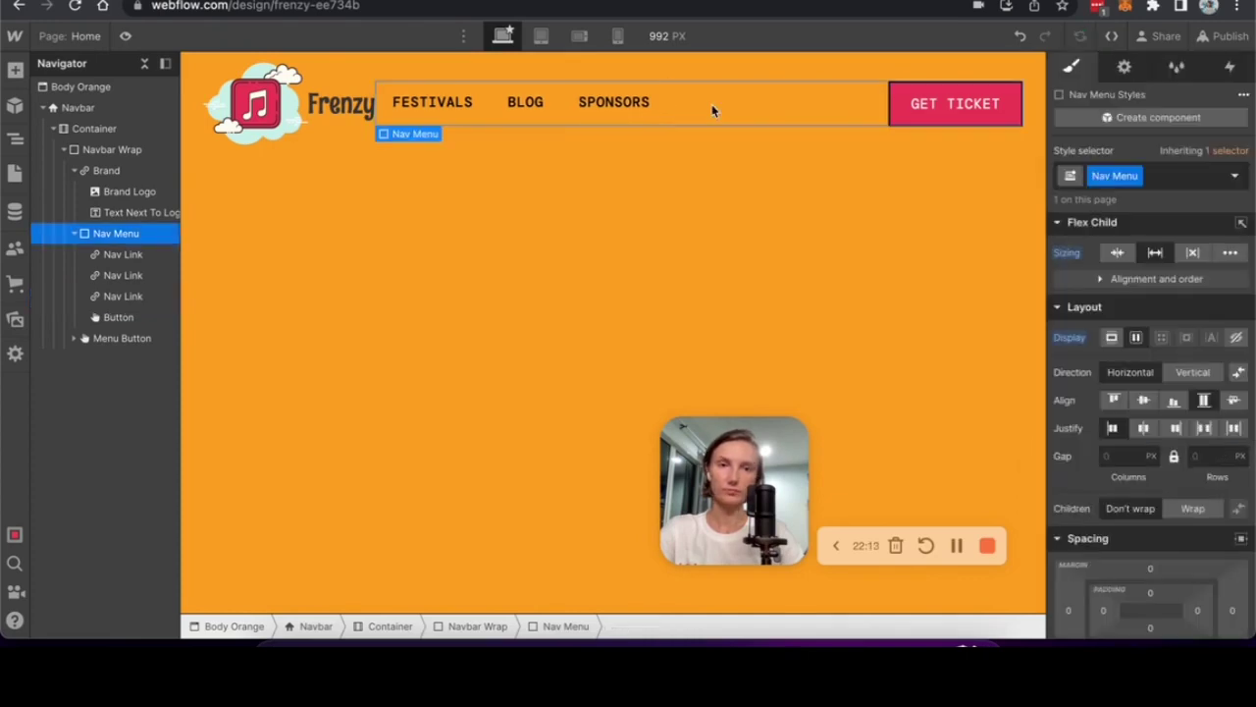
scroll(1103, 392, down, 3)
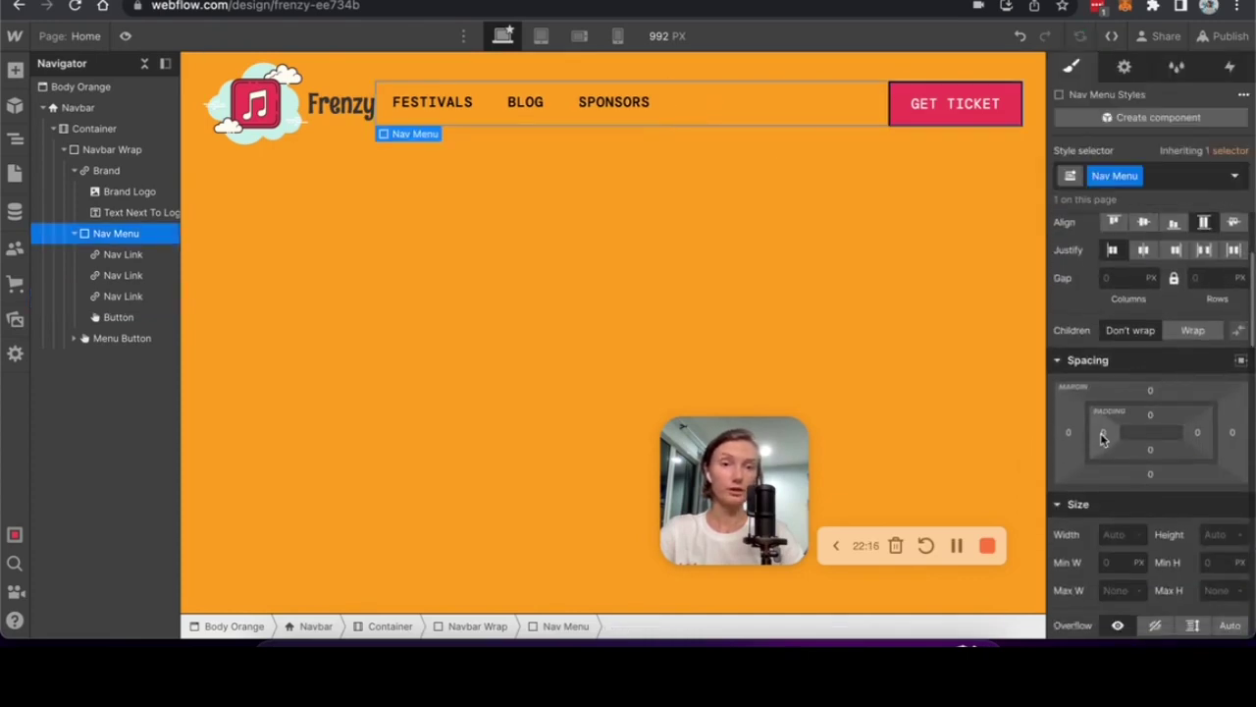
click(1103, 438)
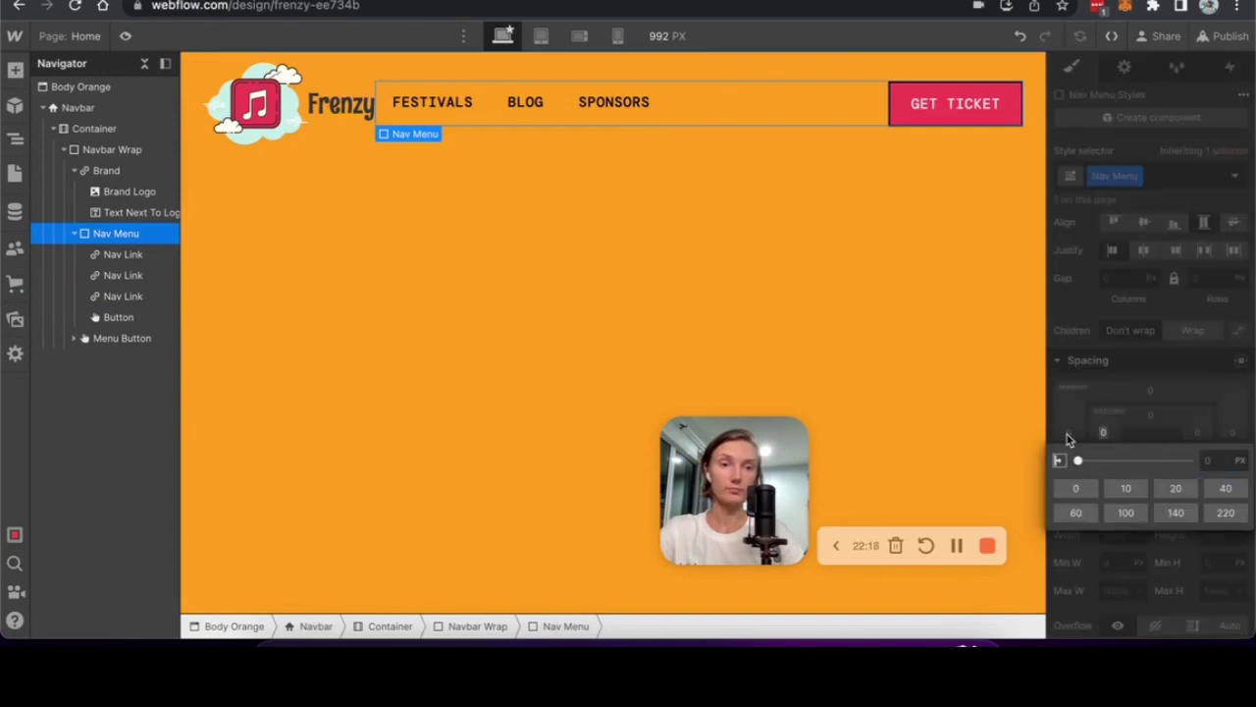
click(1069, 434)
click(1195, 489)
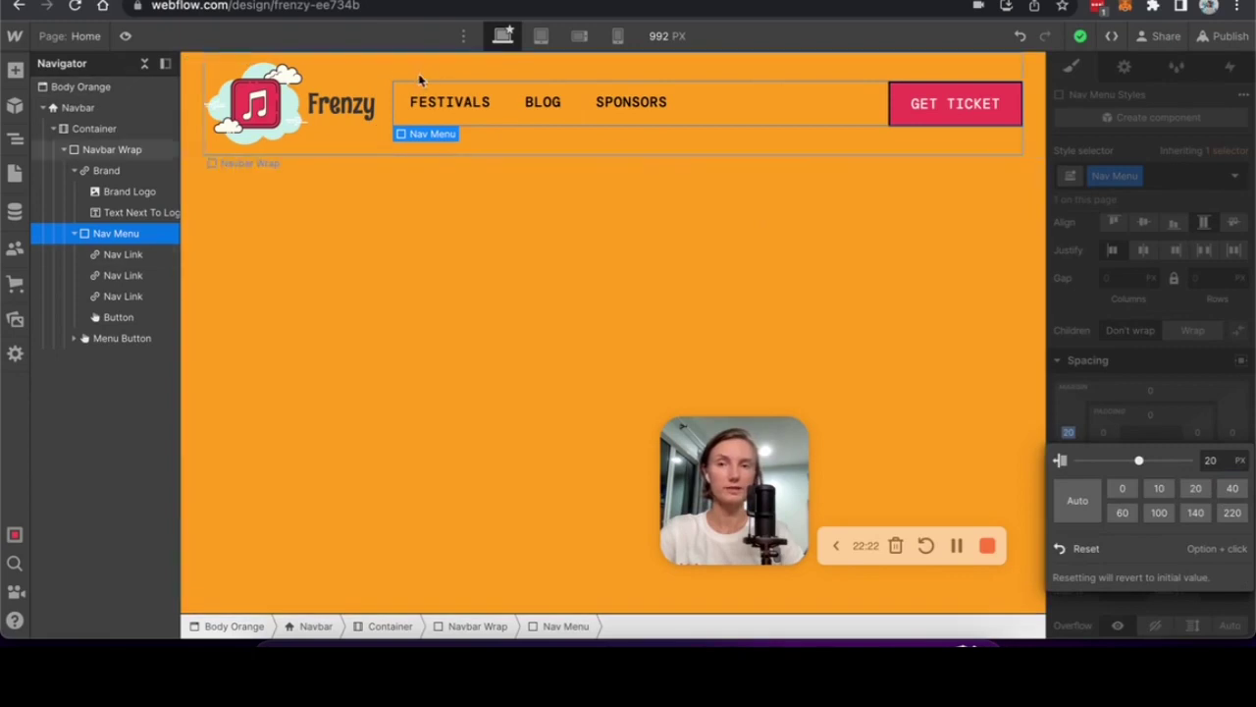
Increase the font size of the Frenzy text next to the logo
click(371, 70)
click(622, 239)
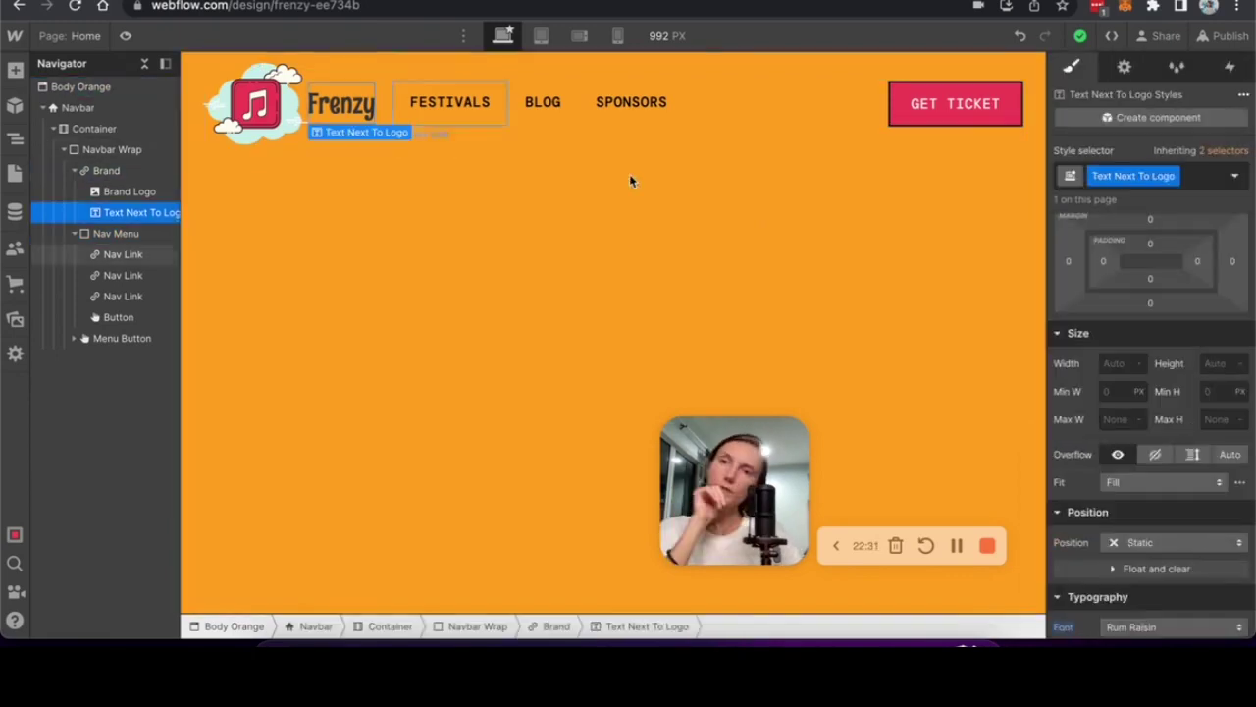
scroll(1190, 363, down, 5)
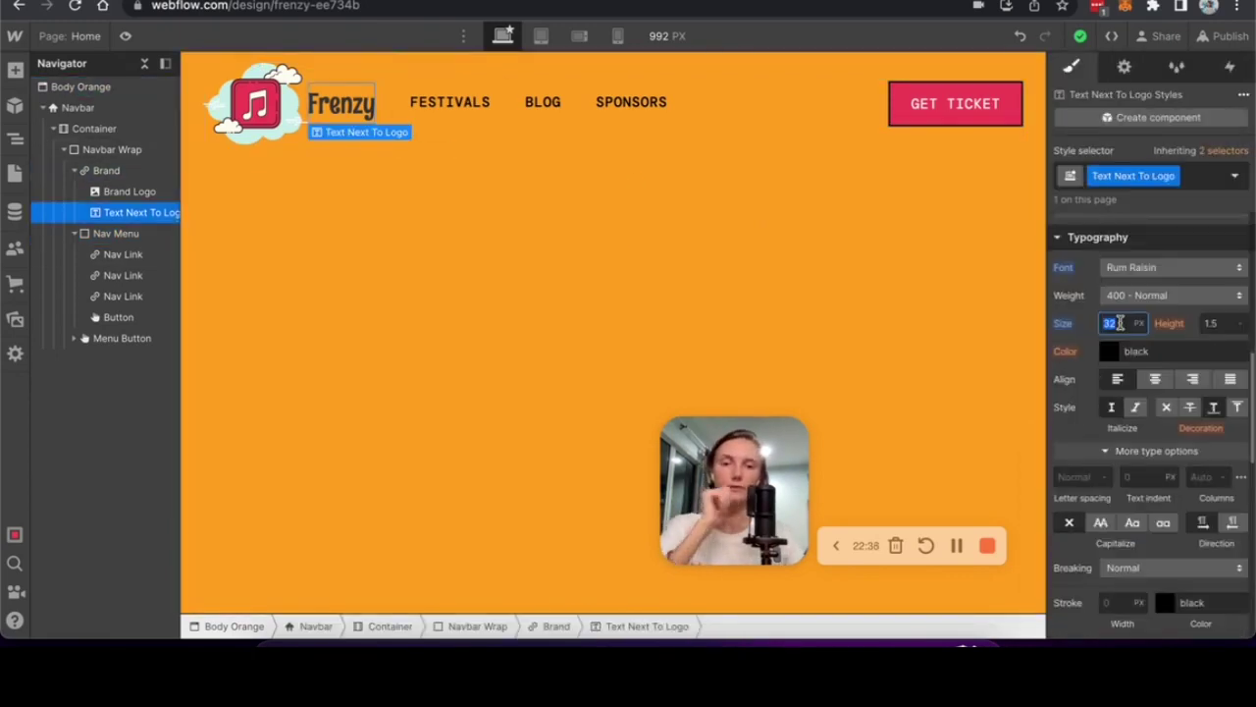
click(513, 173)
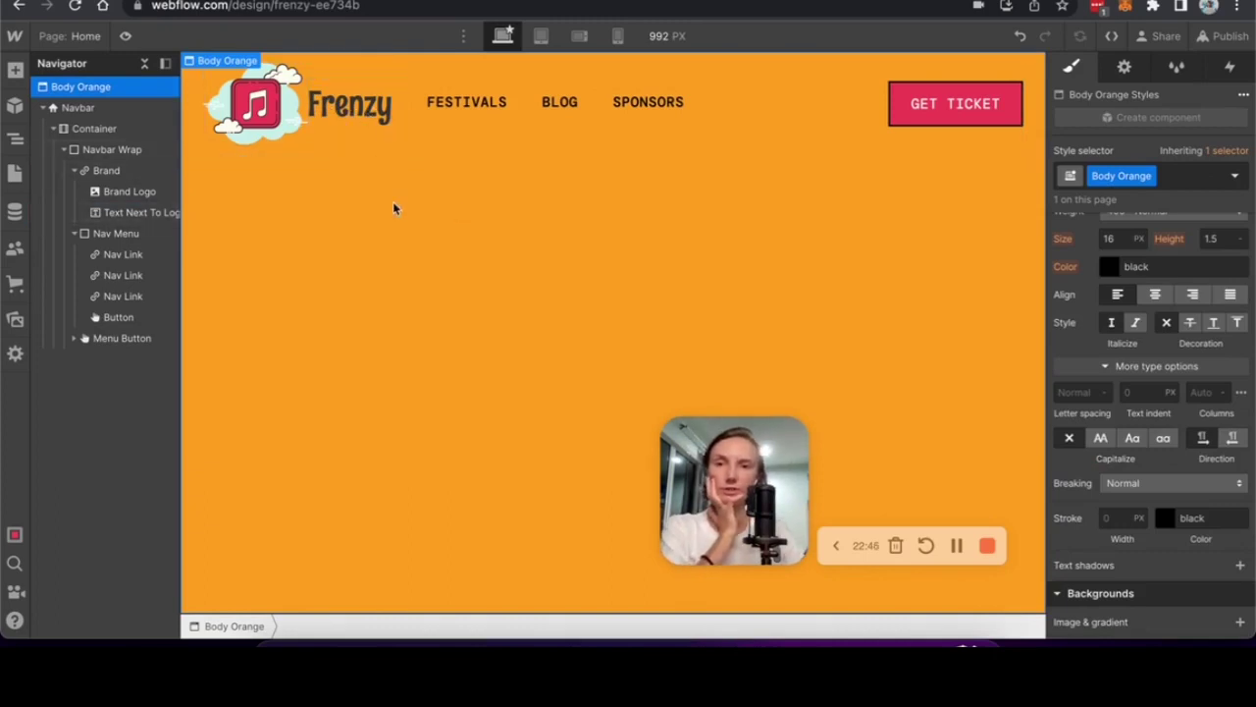
Set the maximum width of the Container inside the Navbar to 1920 px
click(46, 109)
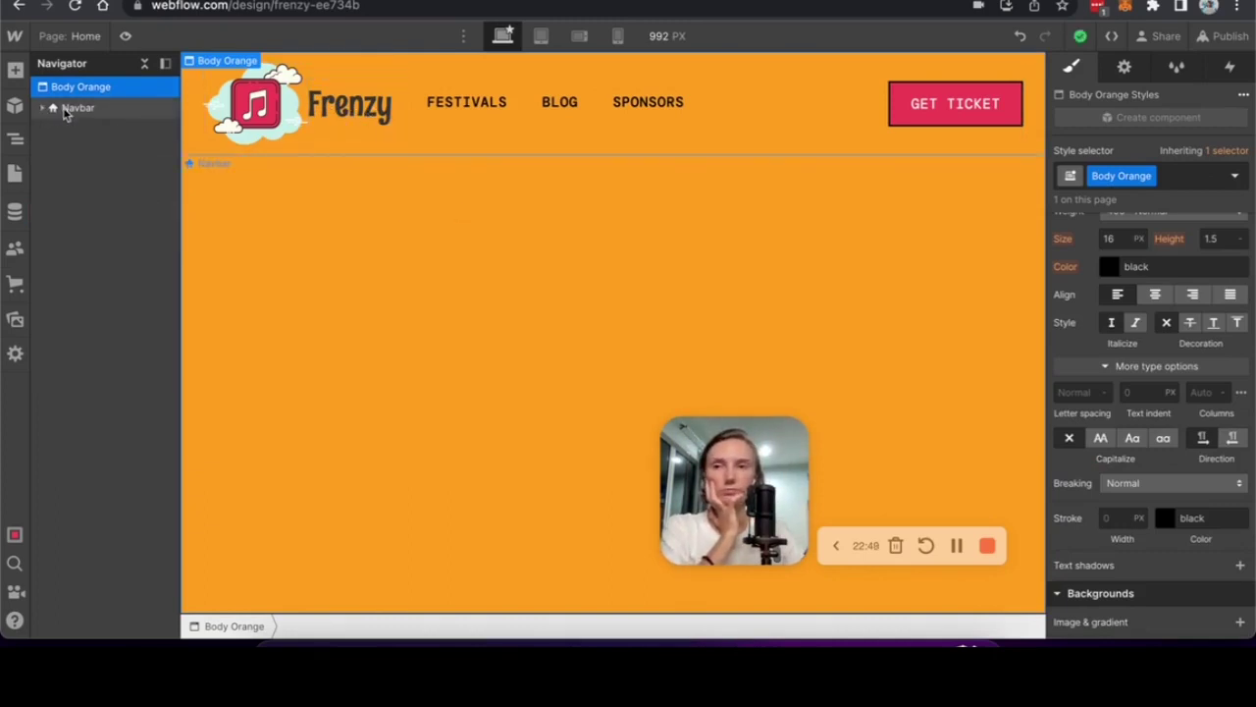
click(65, 110)
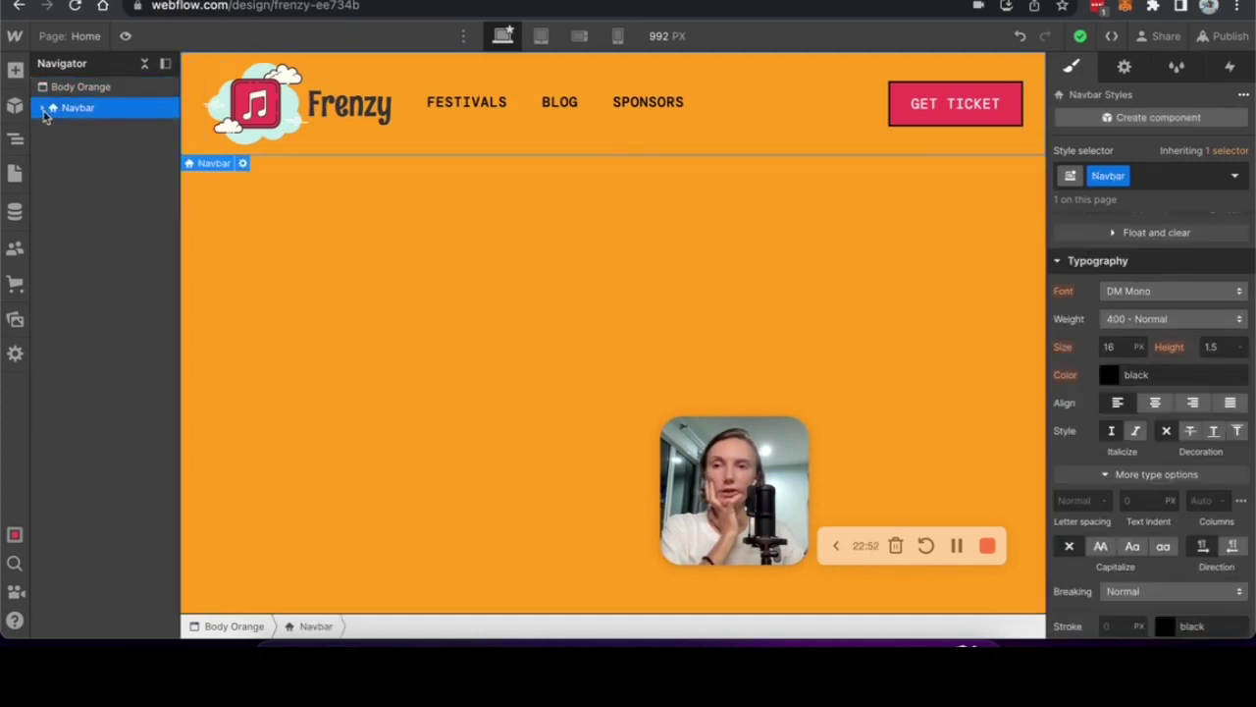
click(46, 109)
click(88, 128)
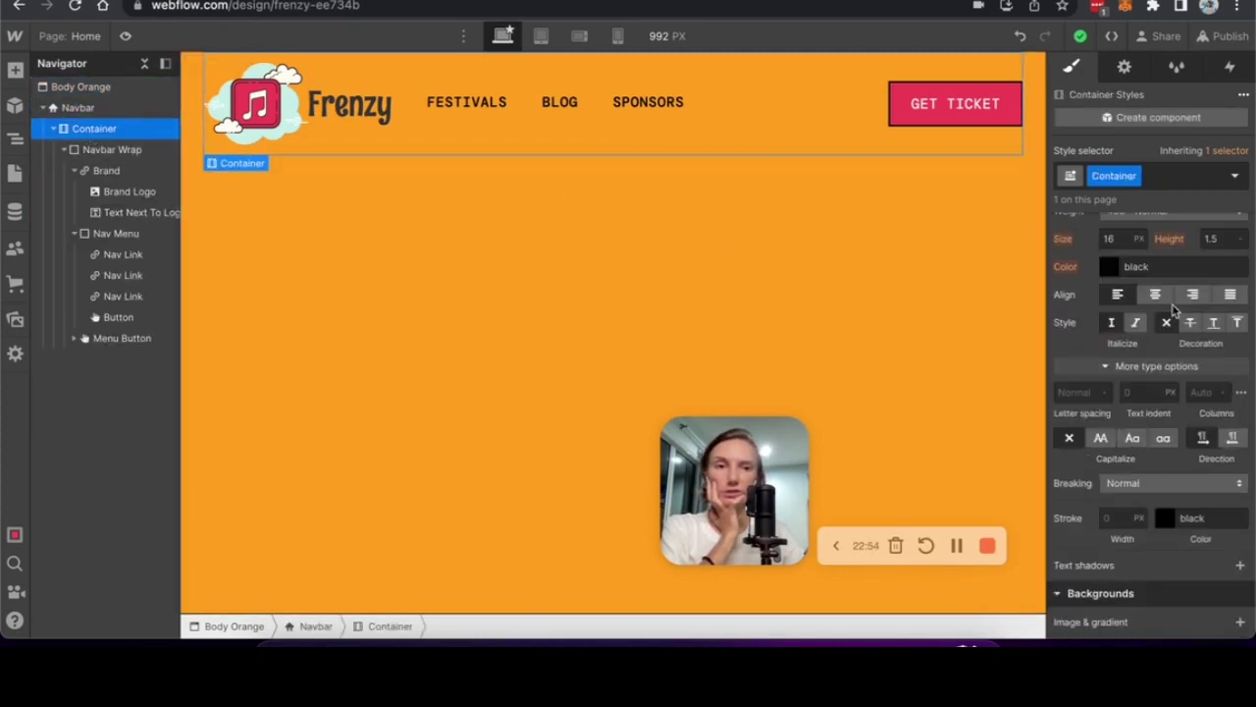
scroll(1174, 310, up, 5)
scroll(1174, 310, down, 3)
click(1118, 365)
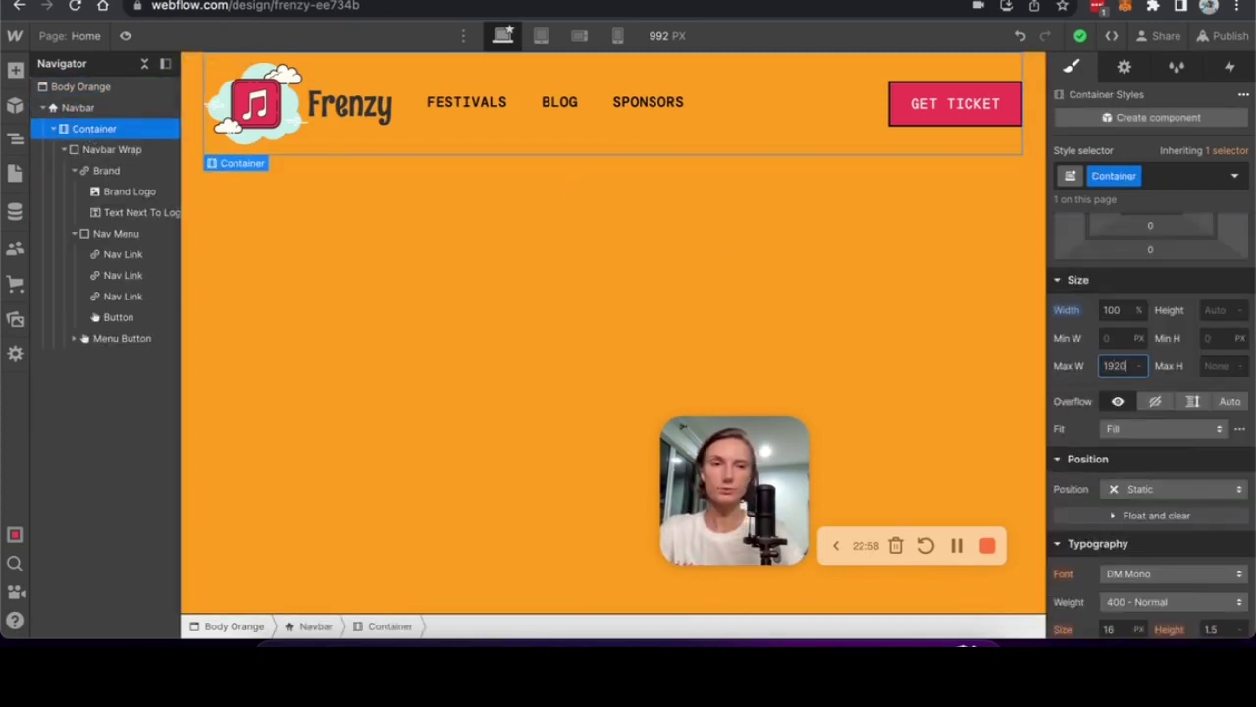
key(Return)
Set the navbar Container's left and right padding to 20 px
scroll(1099, 355, up, 3)
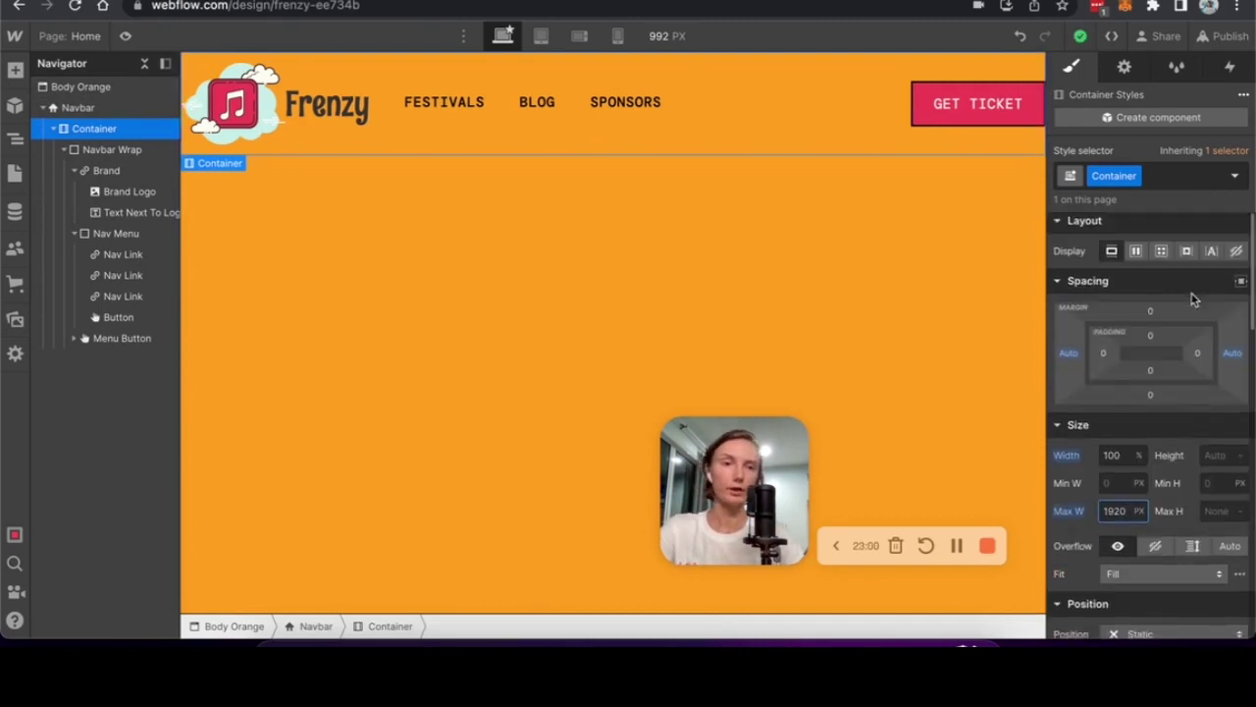
click(1103, 355)
alt+click(1222, 408)
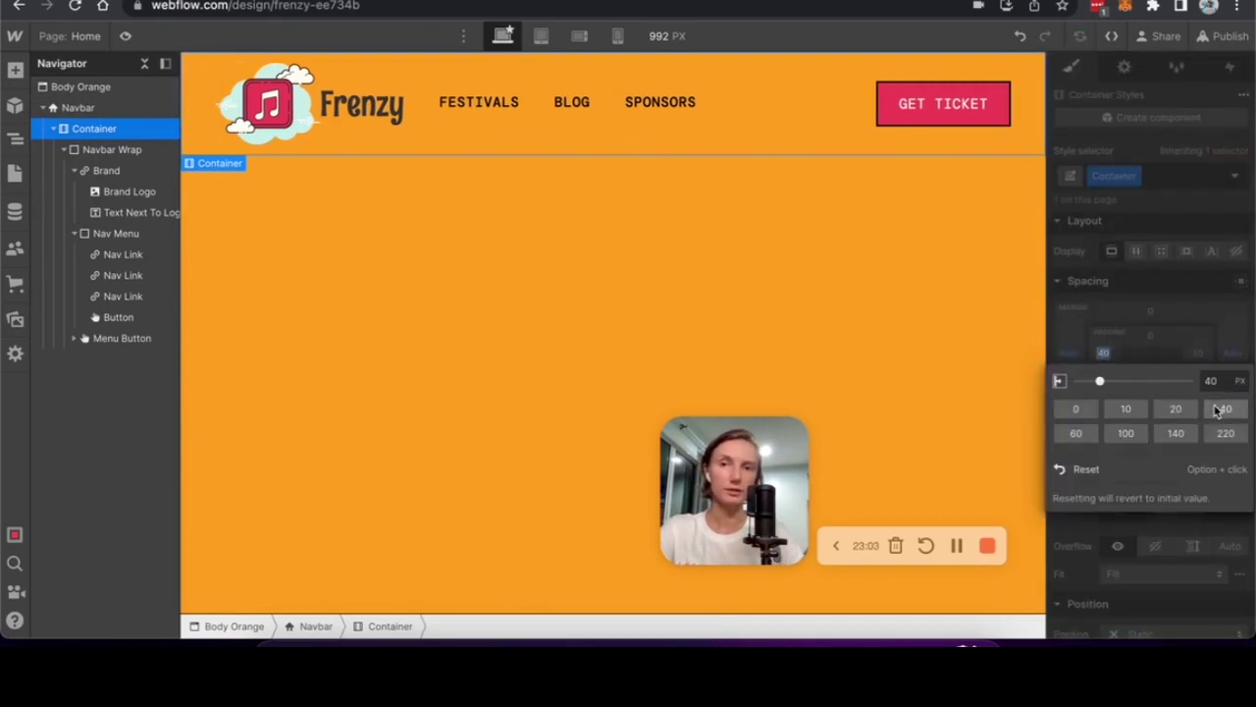
alt+click(1173, 408)
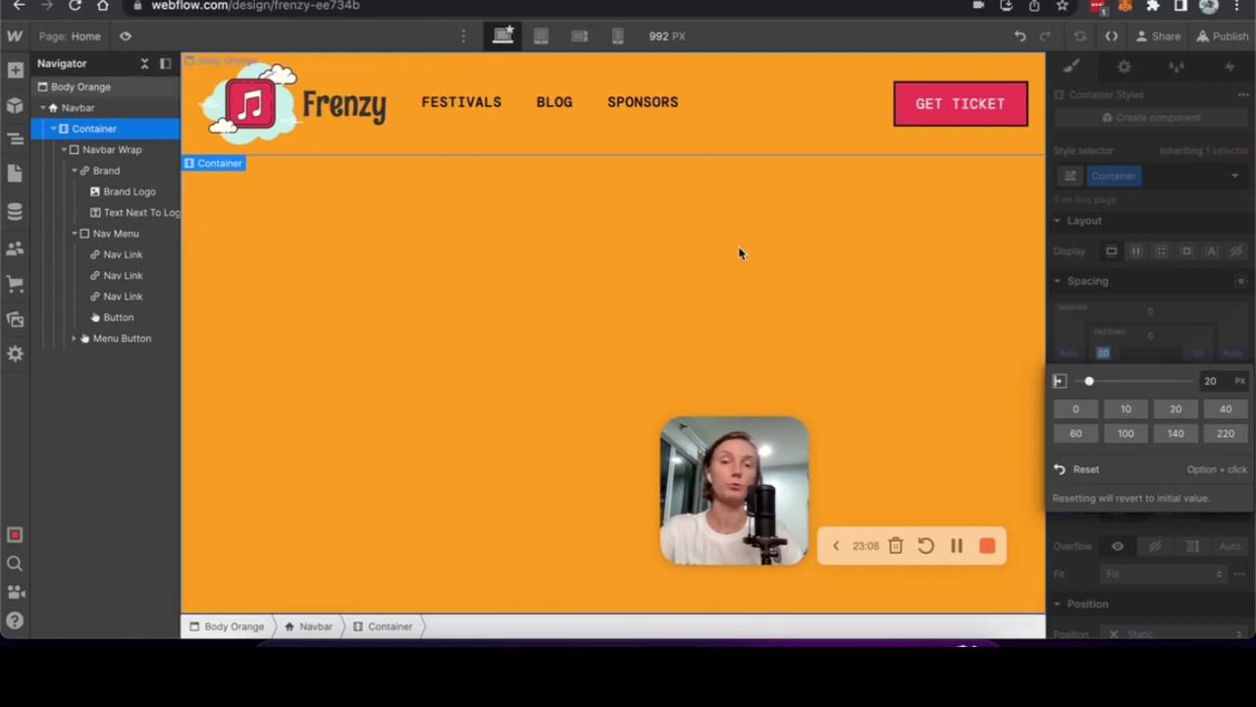
click(558, 249)
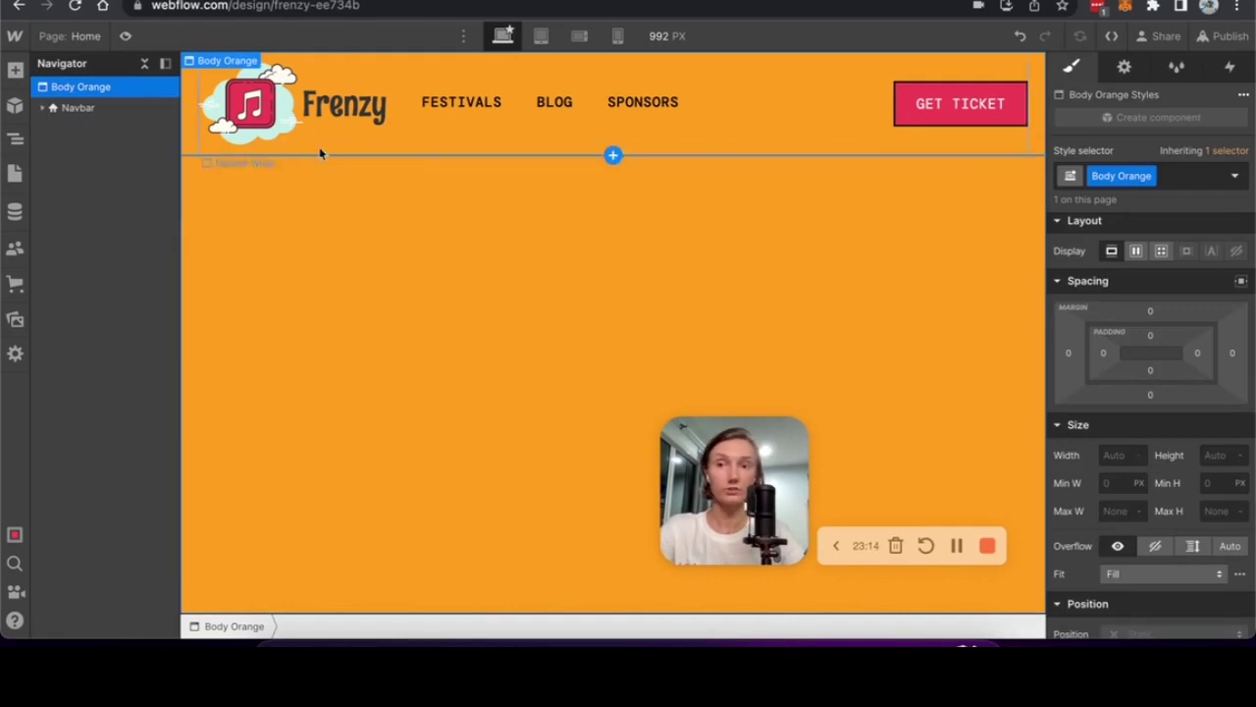
click(86, 109)
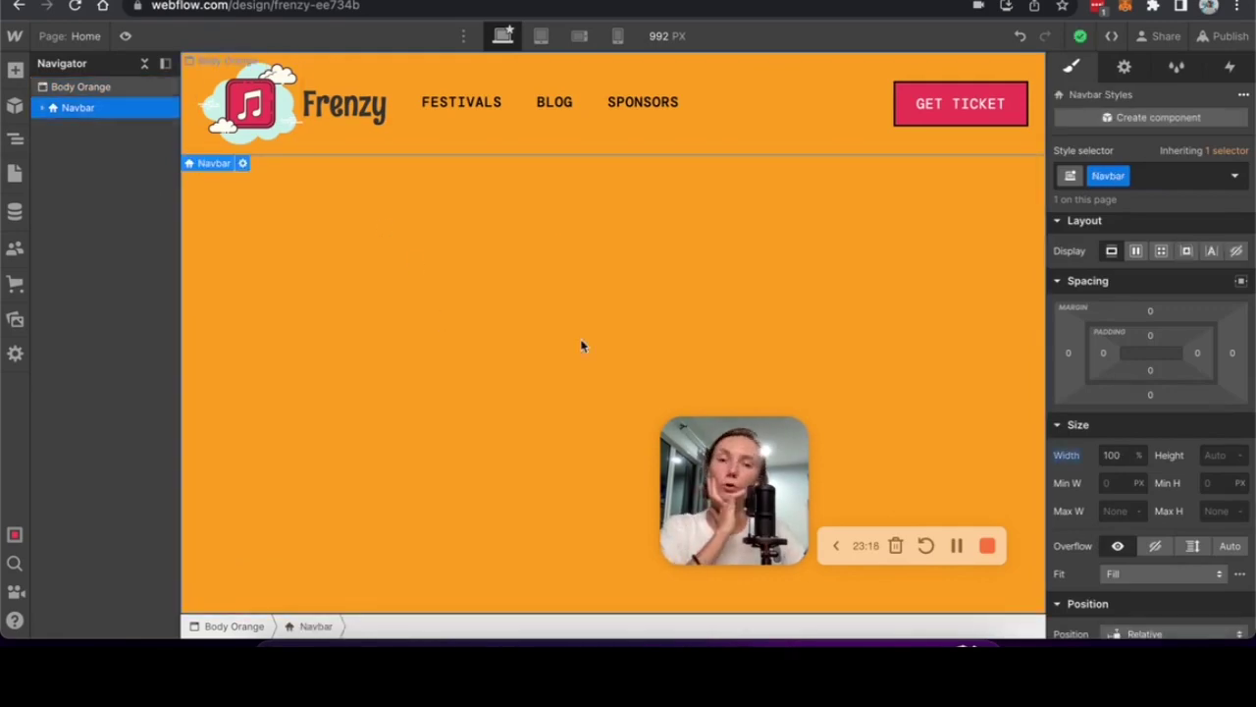
Switch to the Figma design and examine the hero frame's size, the section below it and the main heading's text properties
key(ctrl+Up)
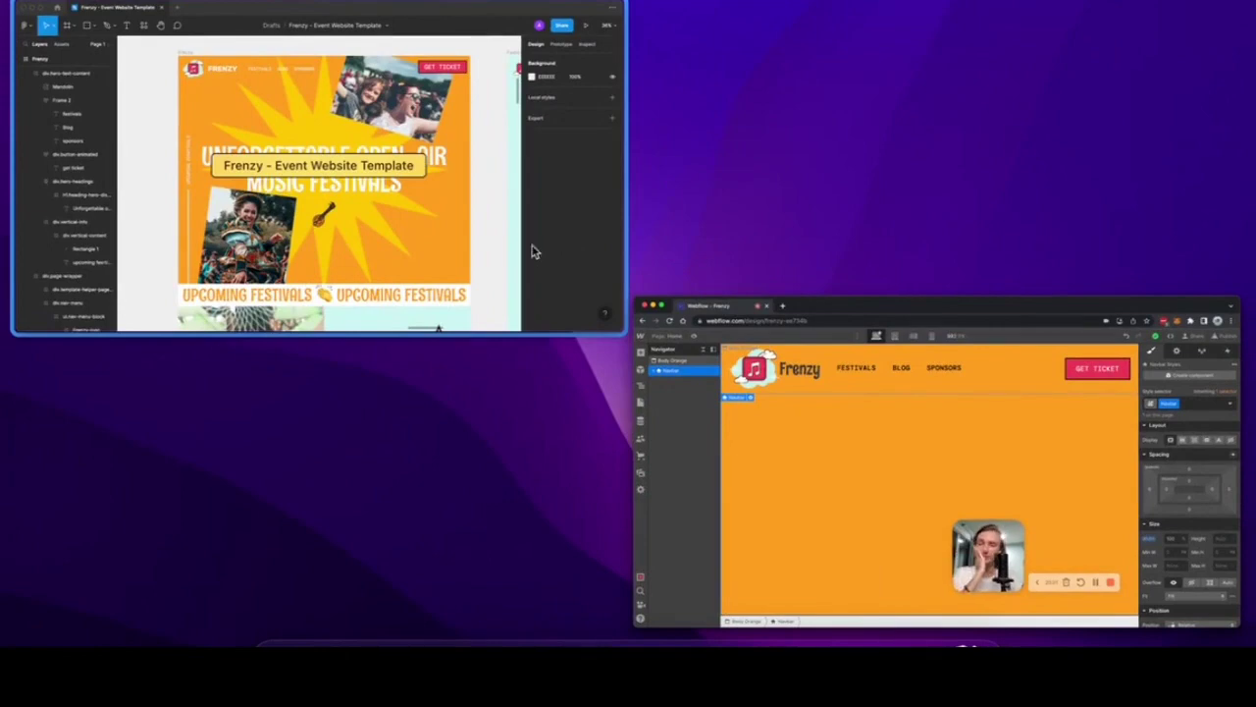
click(533, 250)
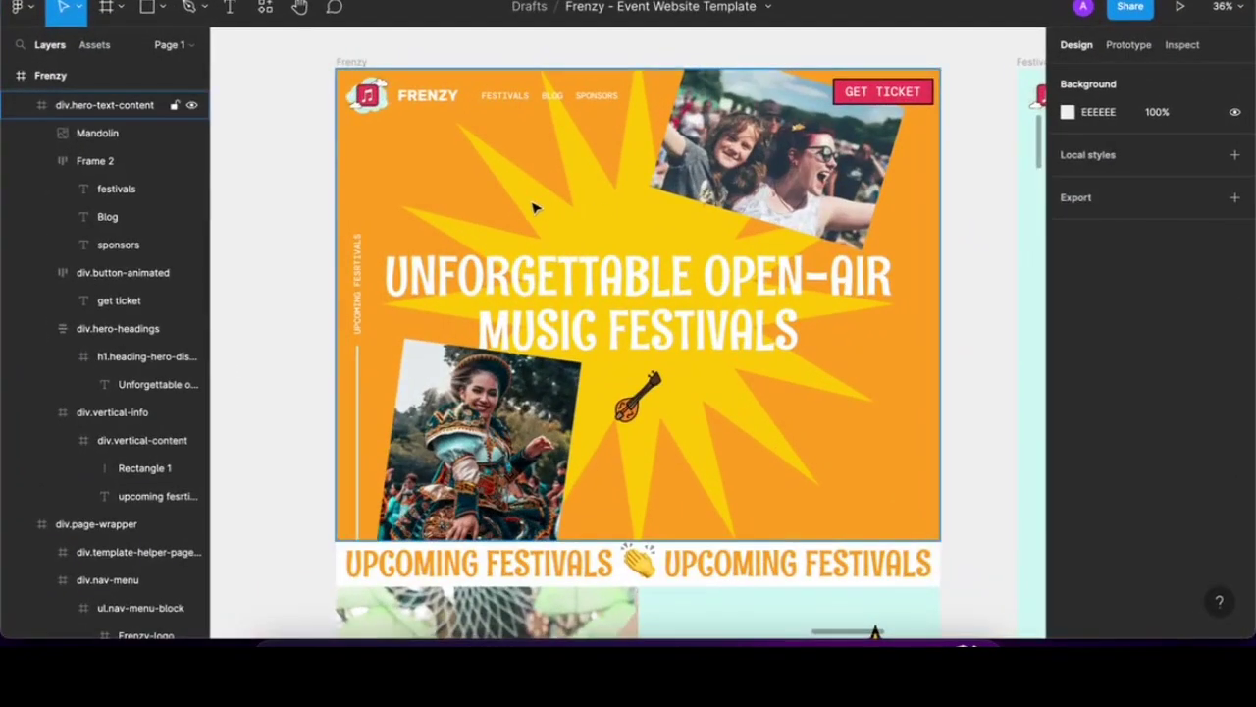
scroll(533, 208, up, 5)
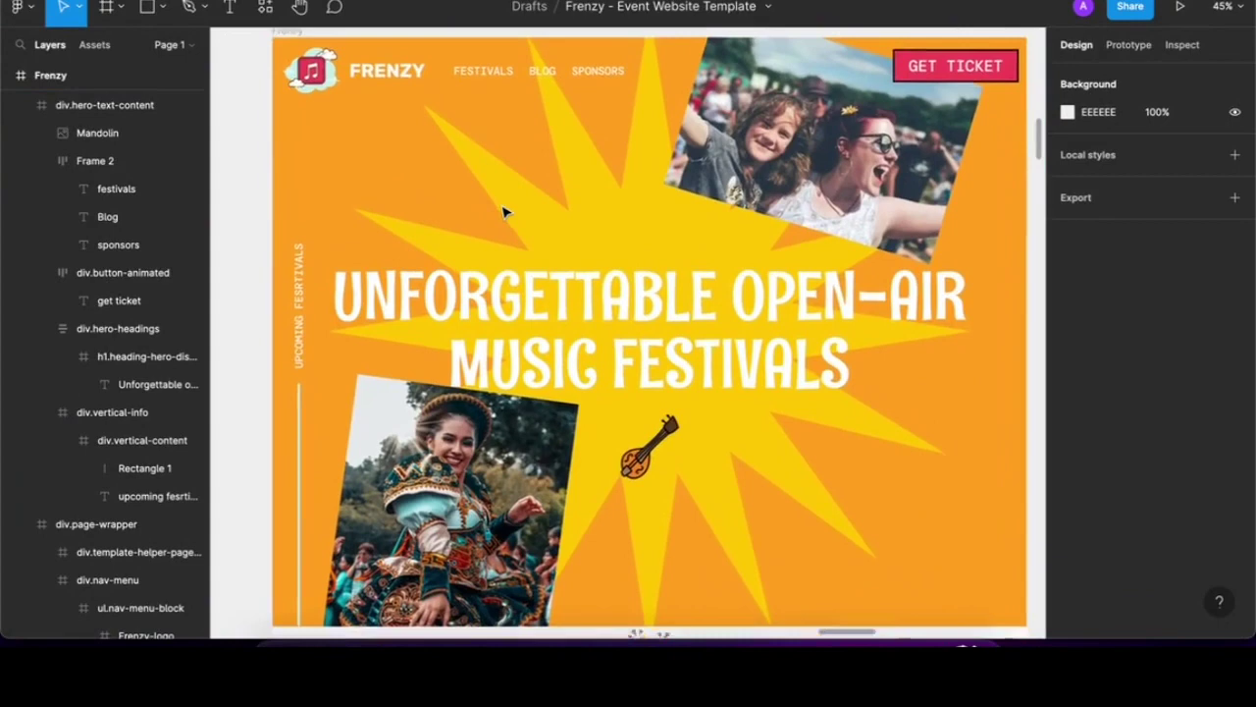
scroll(503, 211, right, 2)
click(567, 334)
click(659, 108)
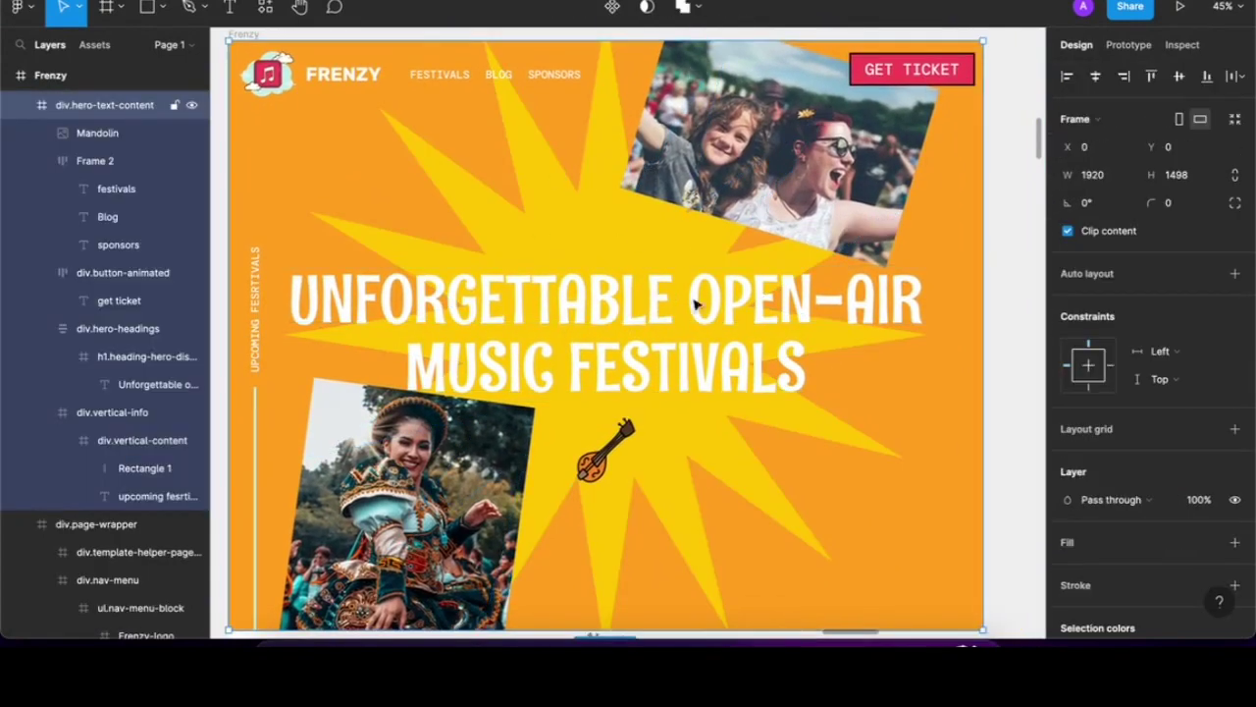
scroll(717, 368, down, 5)
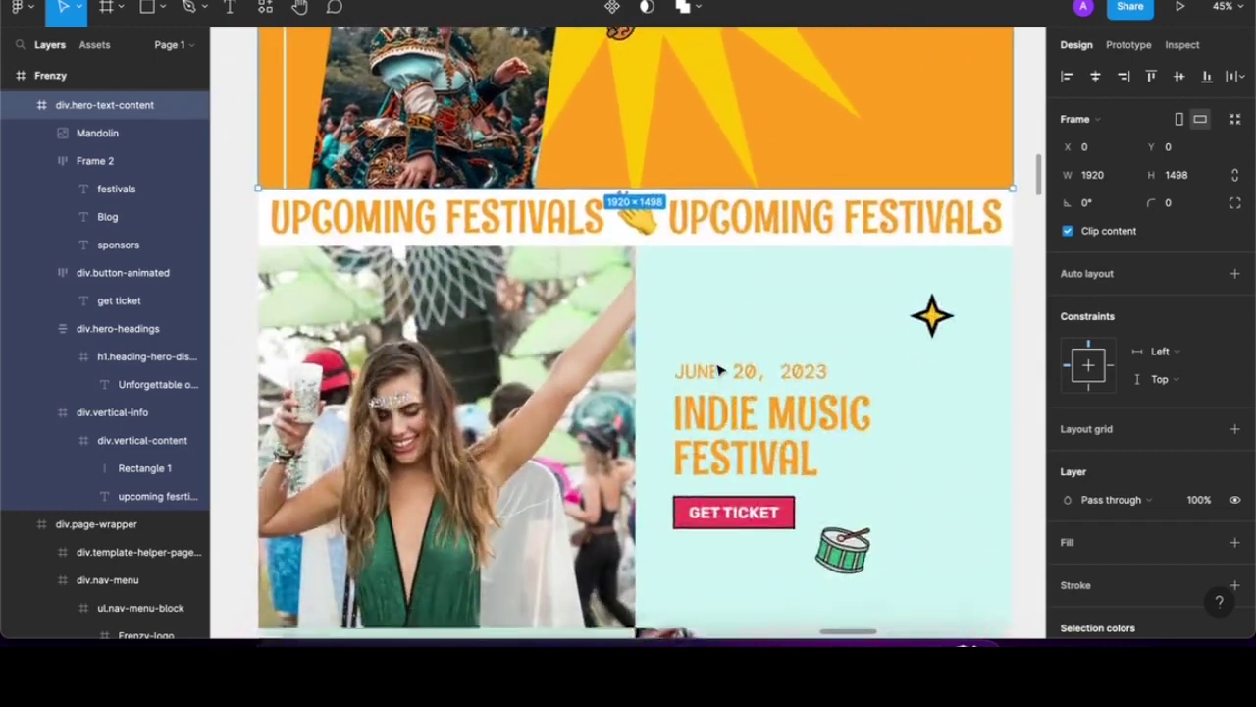
scroll(686, 344, up, 5)
scroll(628, 307, down, 1)
click(628, 306)
scroll(628, 306, up, 2)
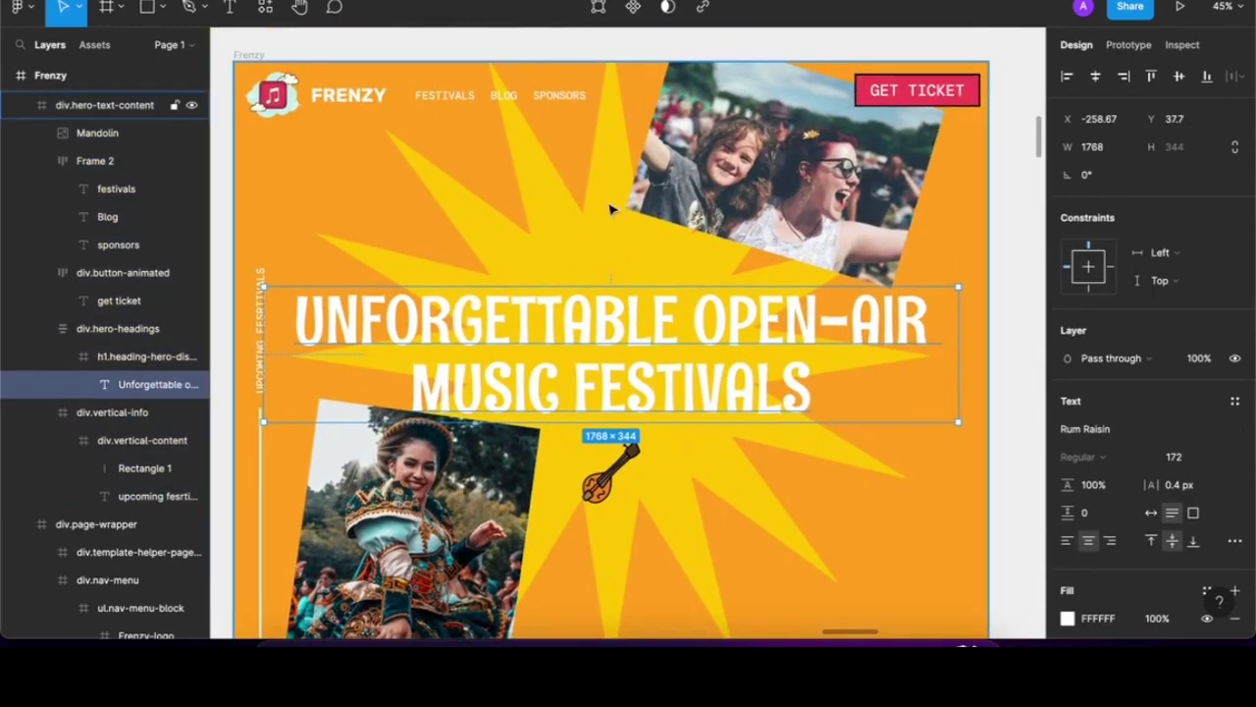
Examine the arrangement of the navbar, heading and images in the Figma hero design
scroll(610, 209, up, 2)
click(552, 158)
click(553, 158)
click(561, 131)
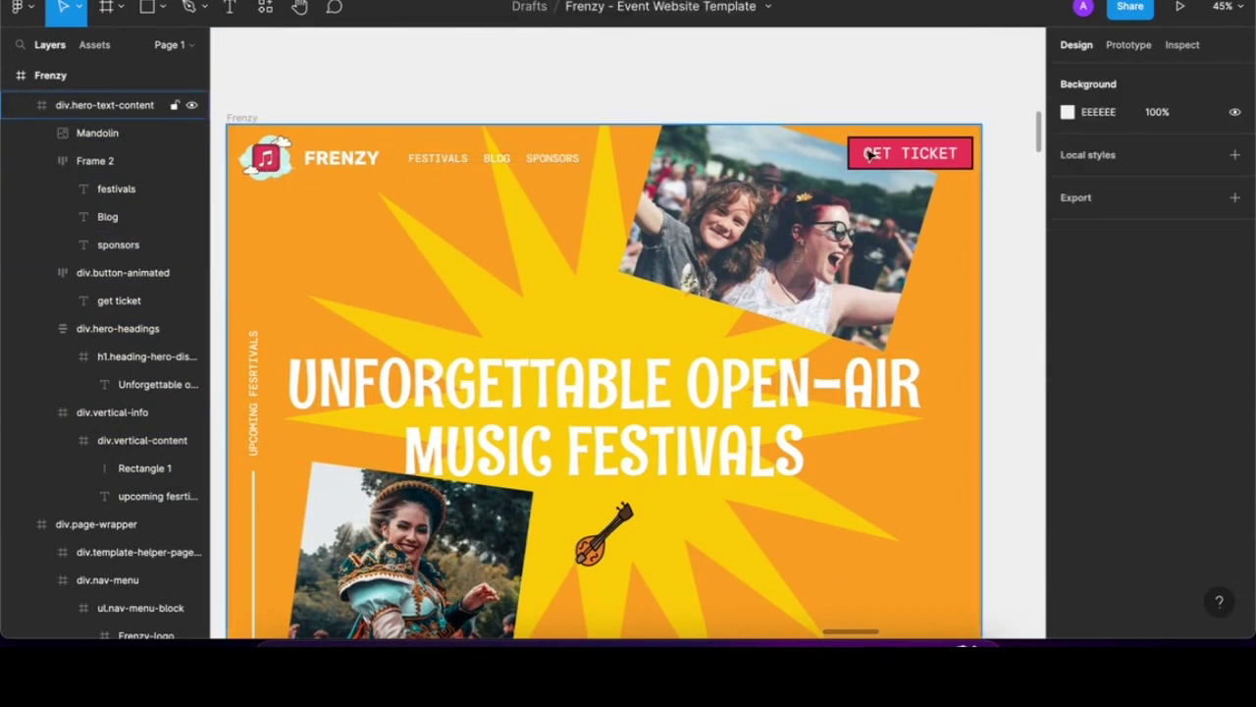
scroll(870, 154, down, 3)
scroll(869, 154, up, 2)
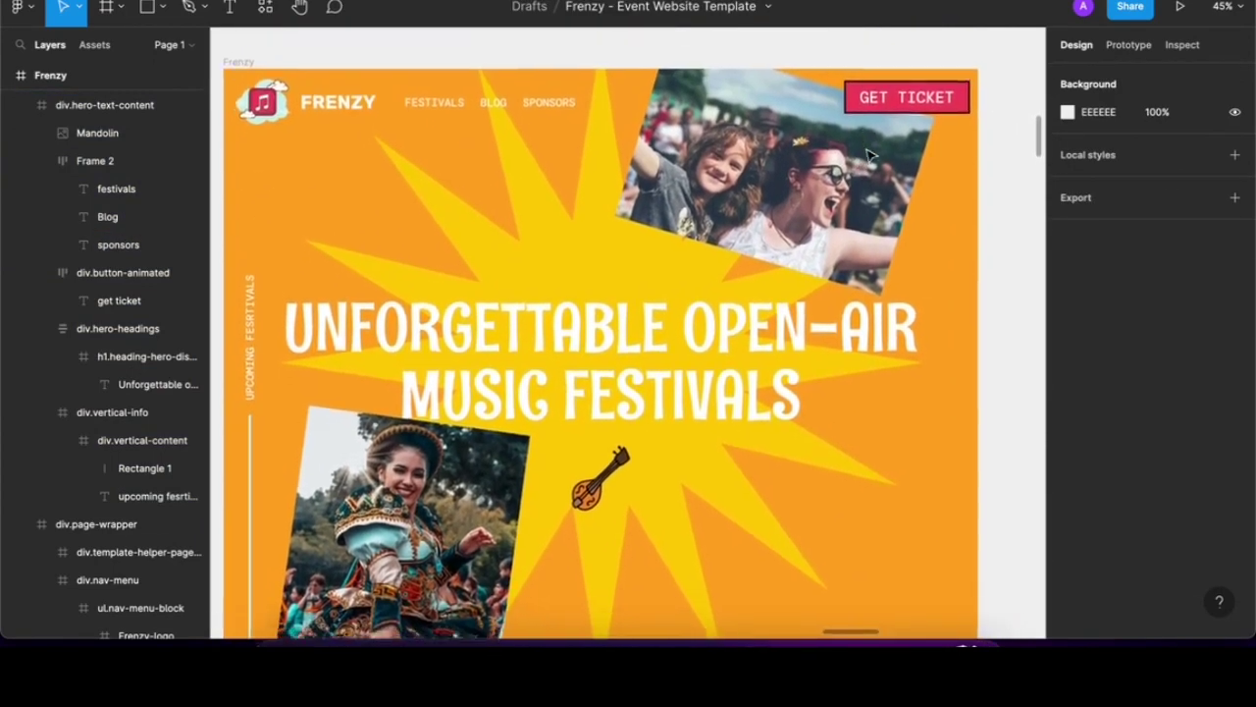
scroll(870, 154, down, 2)
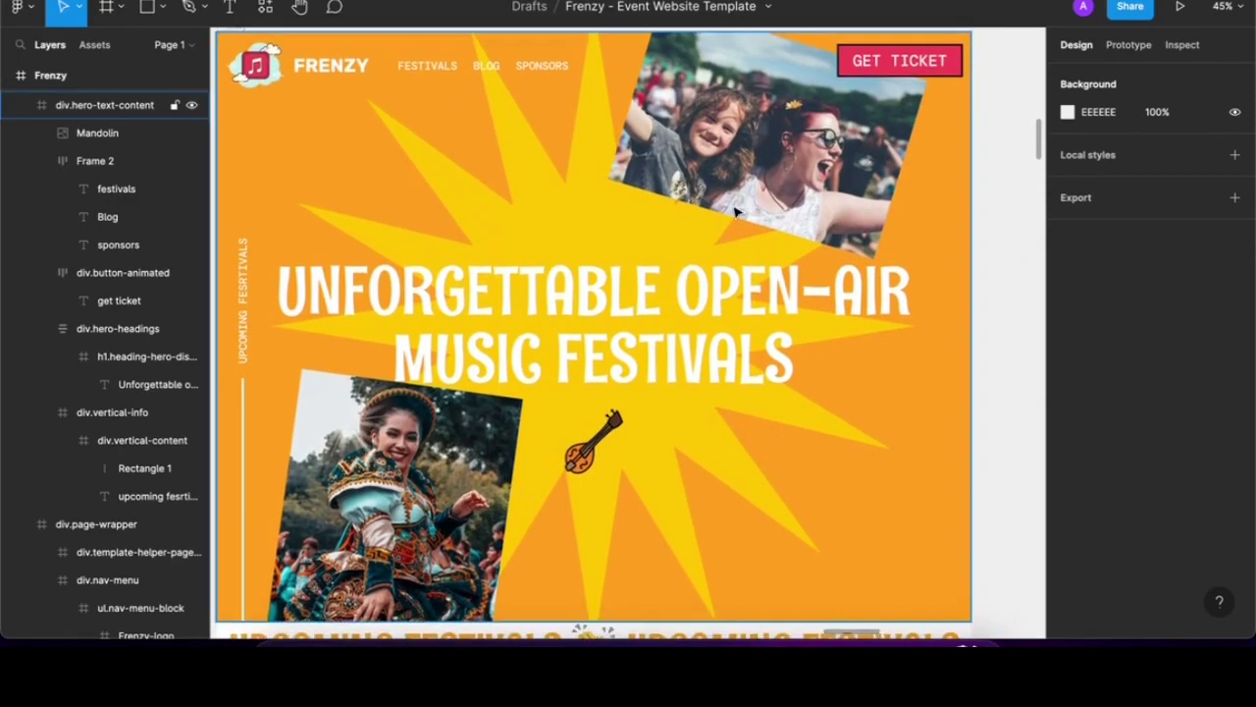
scroll(736, 211, down, 1)
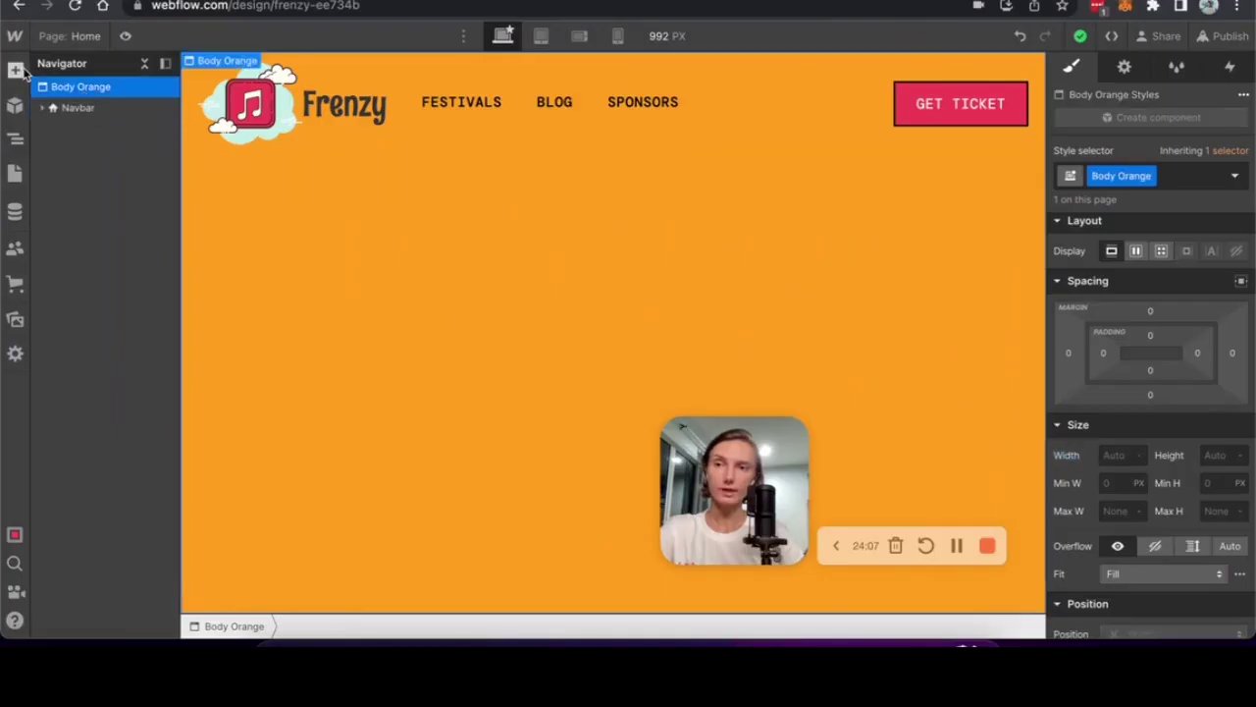
Back in Webflow, add a Section below the navbar, give it the class Section and set its width to 100%
click(14, 70)
drag(70, 183, 216, 196)
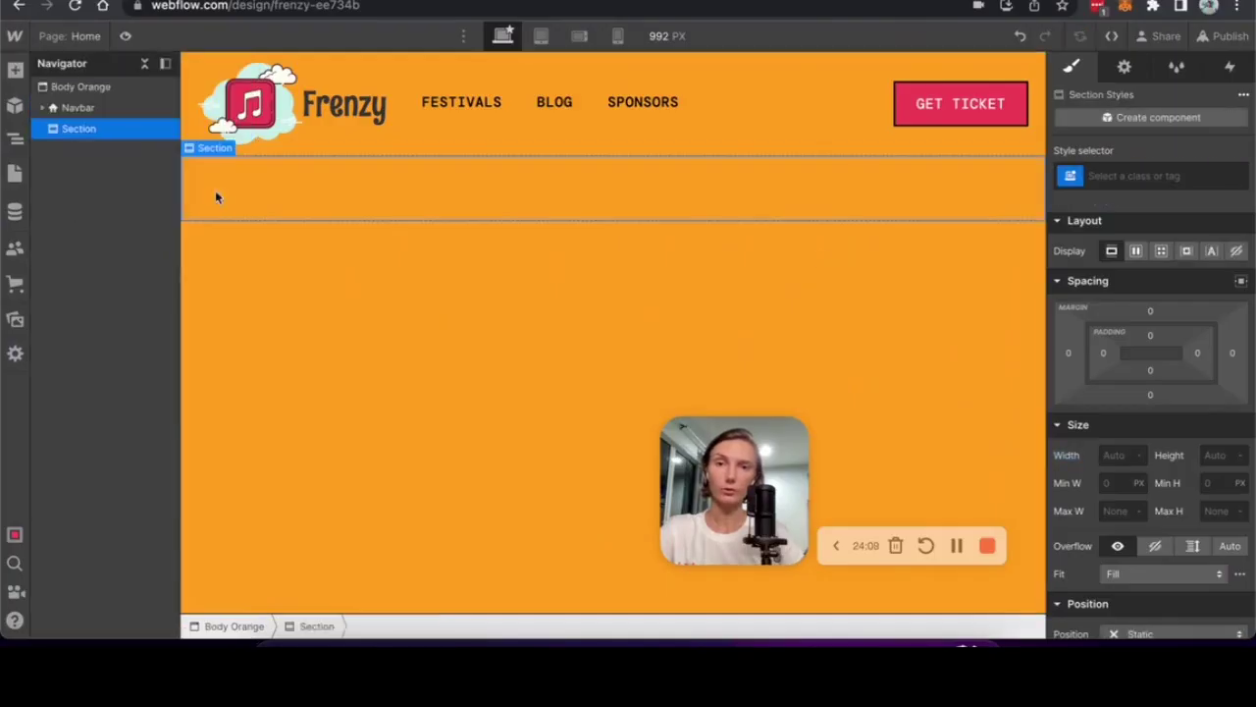
click(1133, 174)
text(Section)
key(Return)
click(1119, 455)
text(100%)
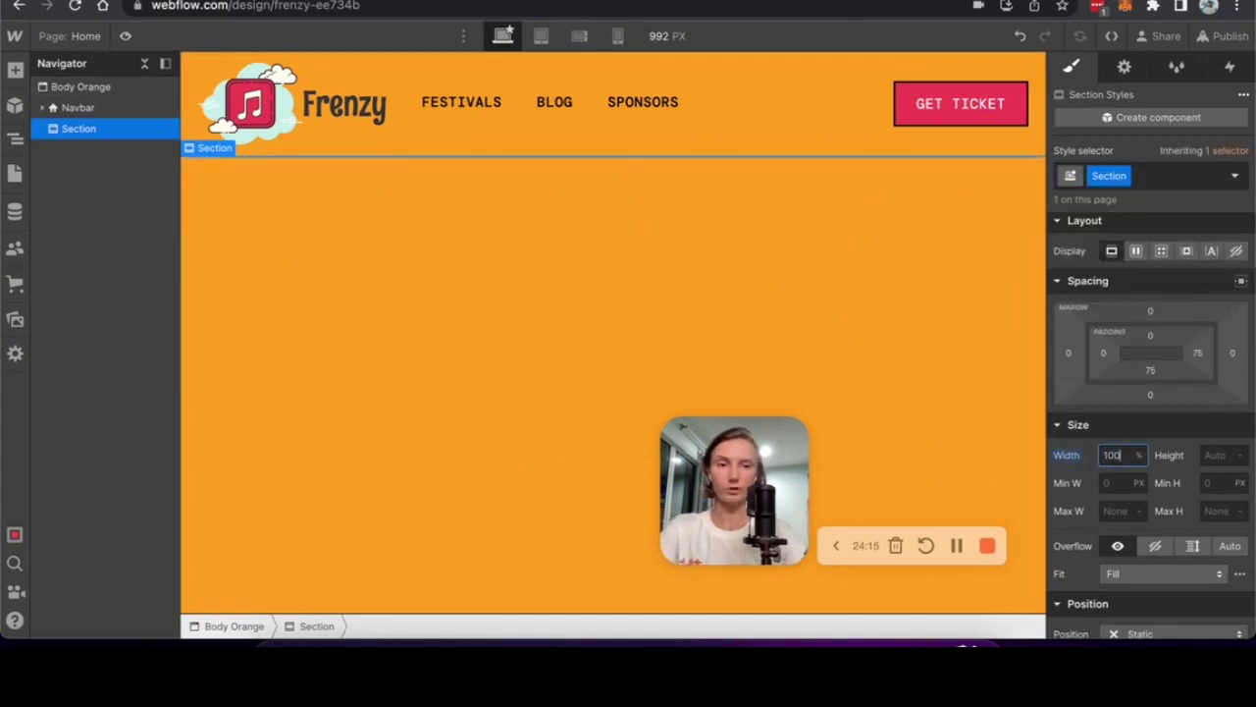
Add a Container inside the new Section and apply the existing Container class to it
click(15, 70)
drag(143, 186, 1012, 202)
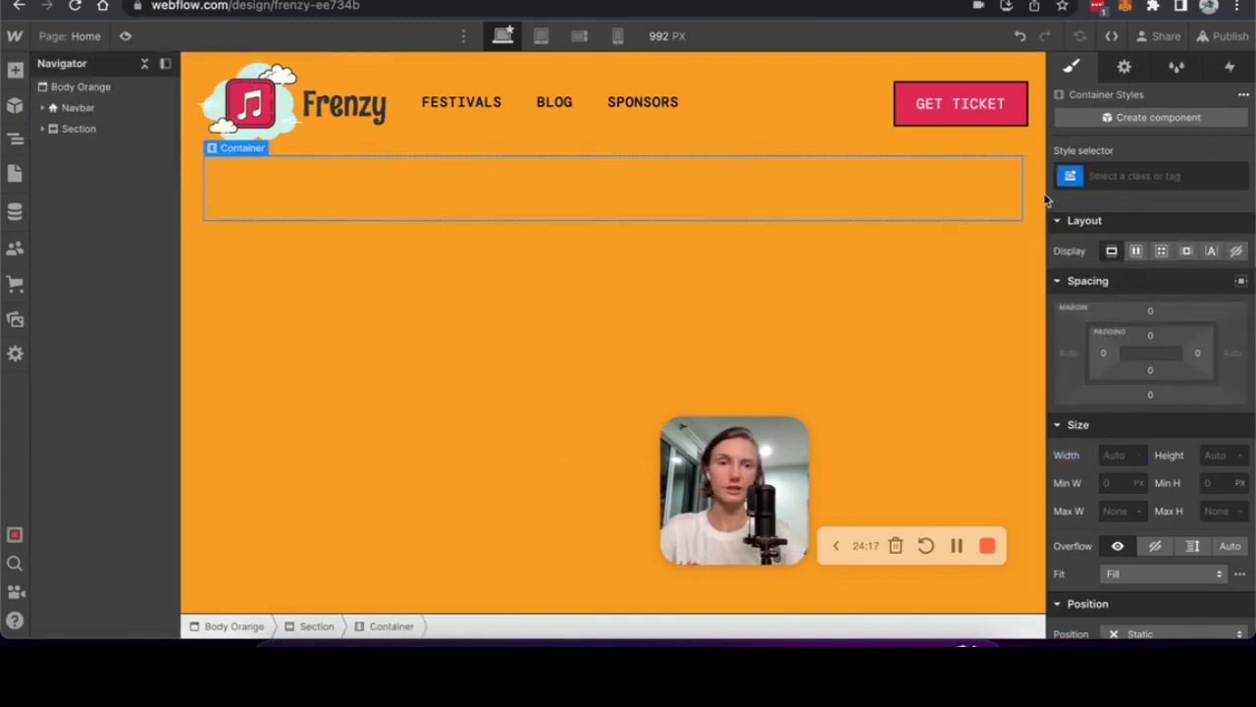
click(1116, 176)
text(contain)
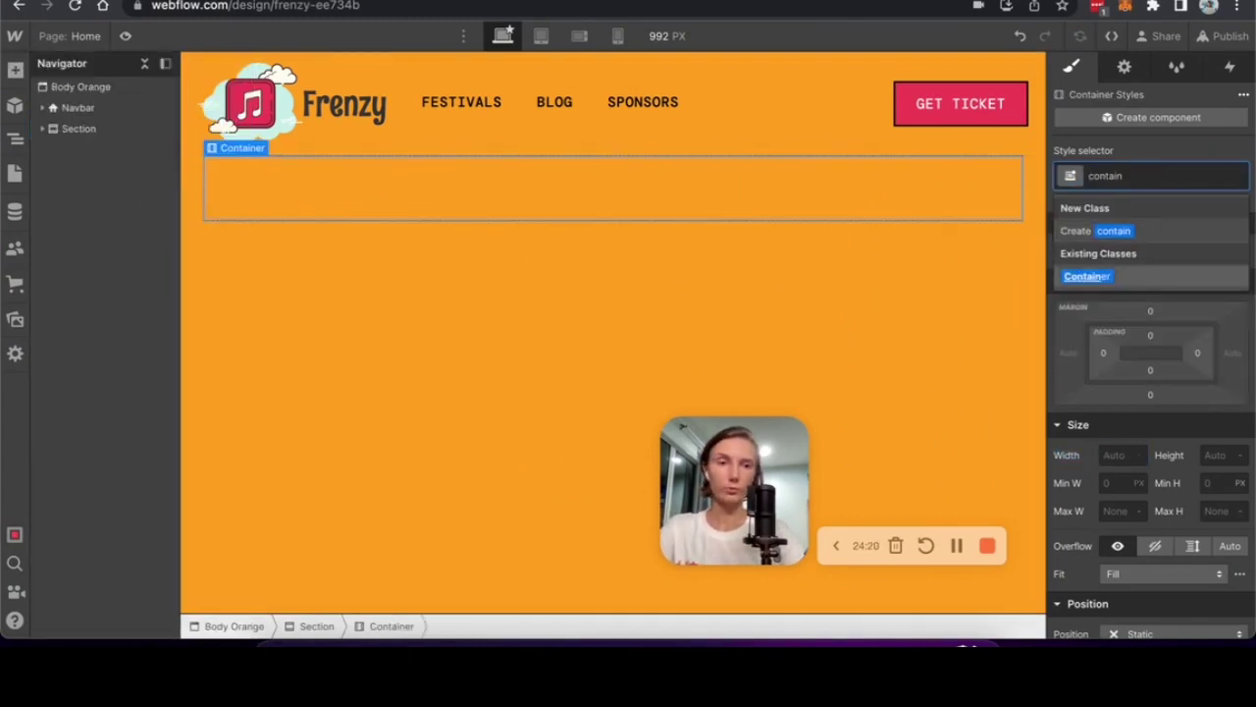
click(1094, 276)
Set the Section's top padding to 100 px
click(75, 128)
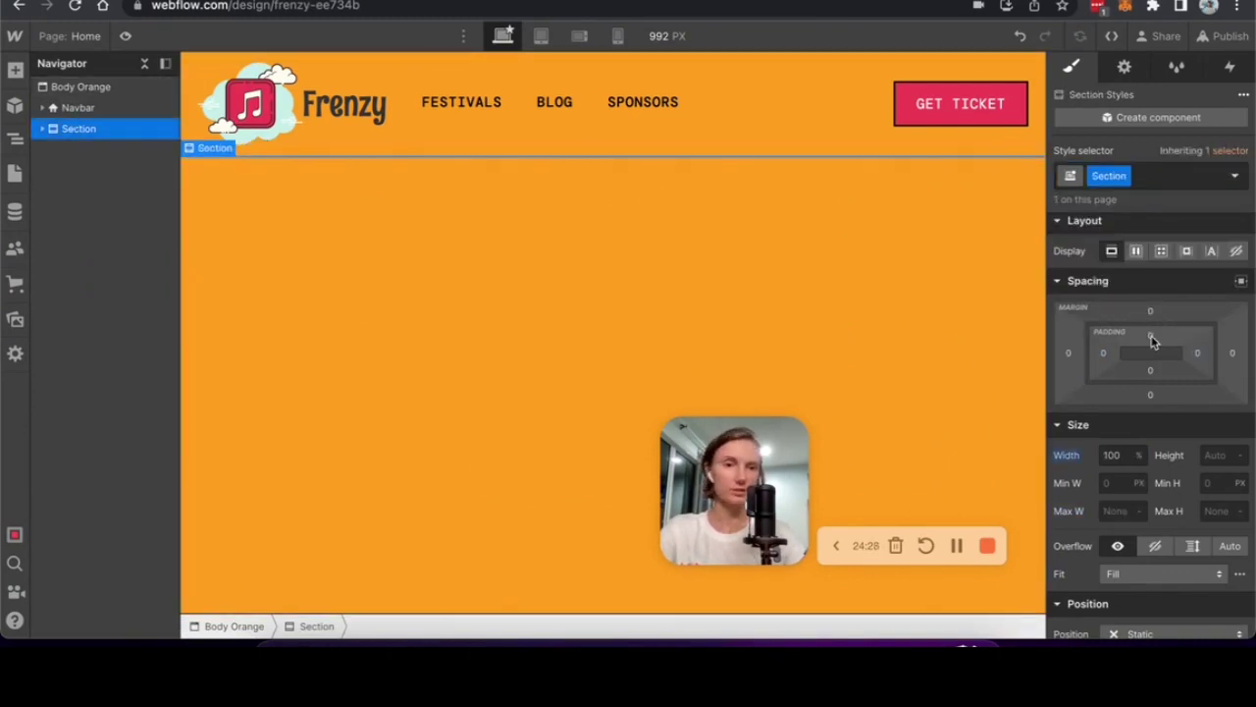
click(1153, 341)
click(1128, 416)
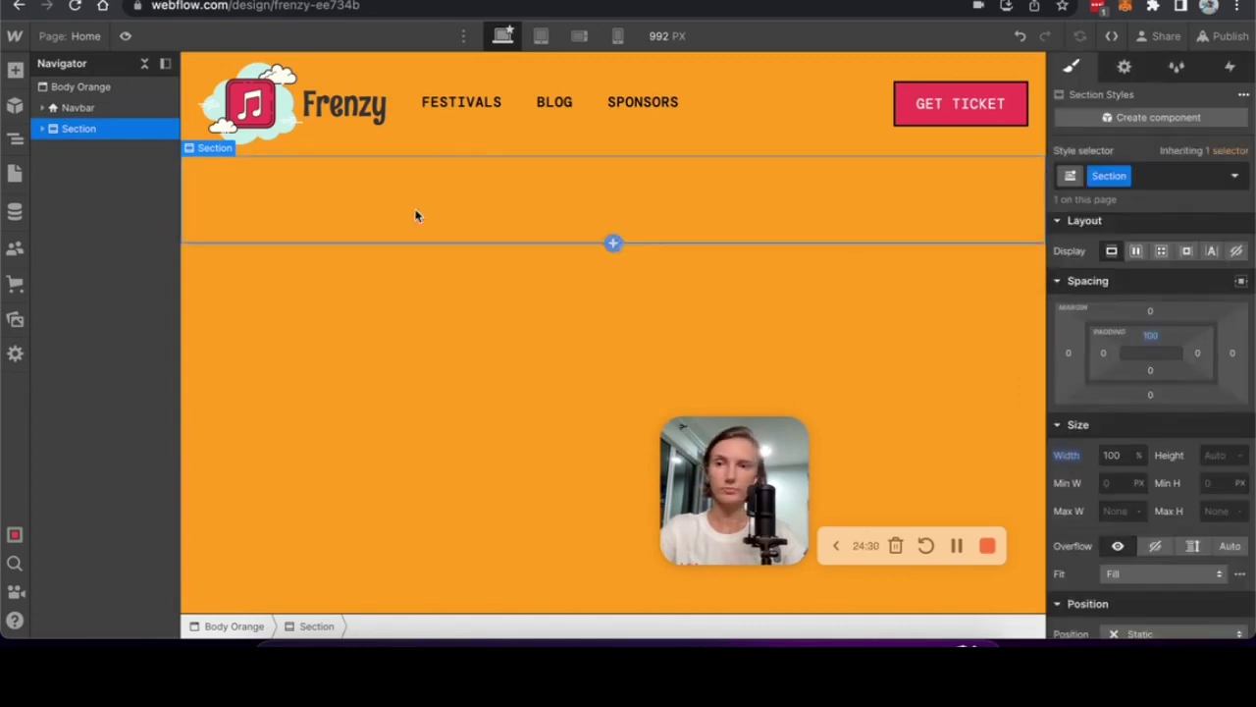
Add a Div Block inside the Section's Container
click(42, 128)
click(91, 157)
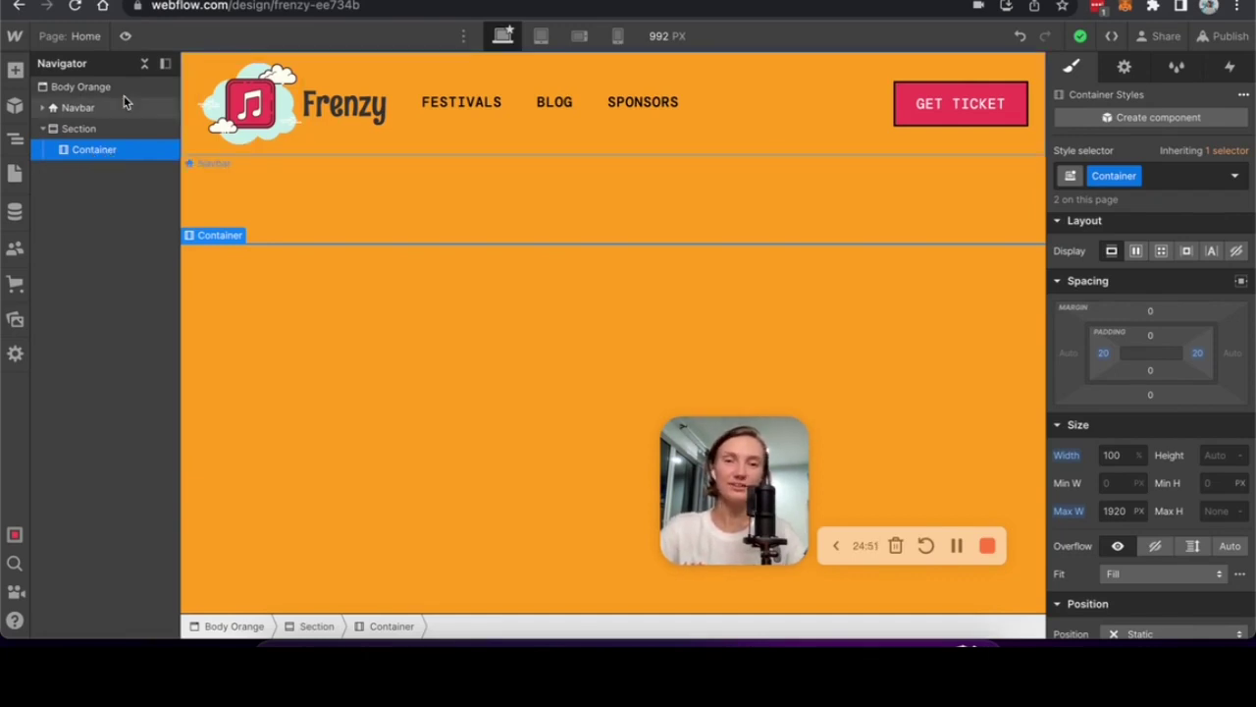
click(79, 131)
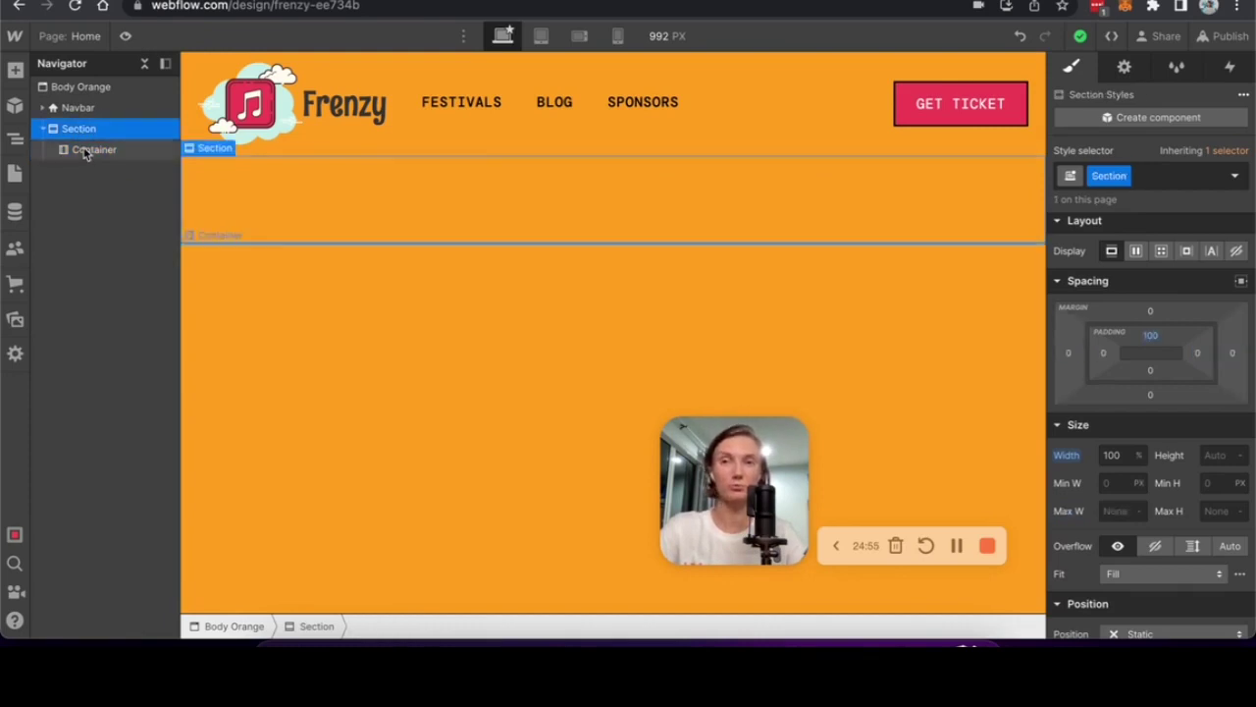
click(84, 148)
click(15, 71)
click(73, 365)
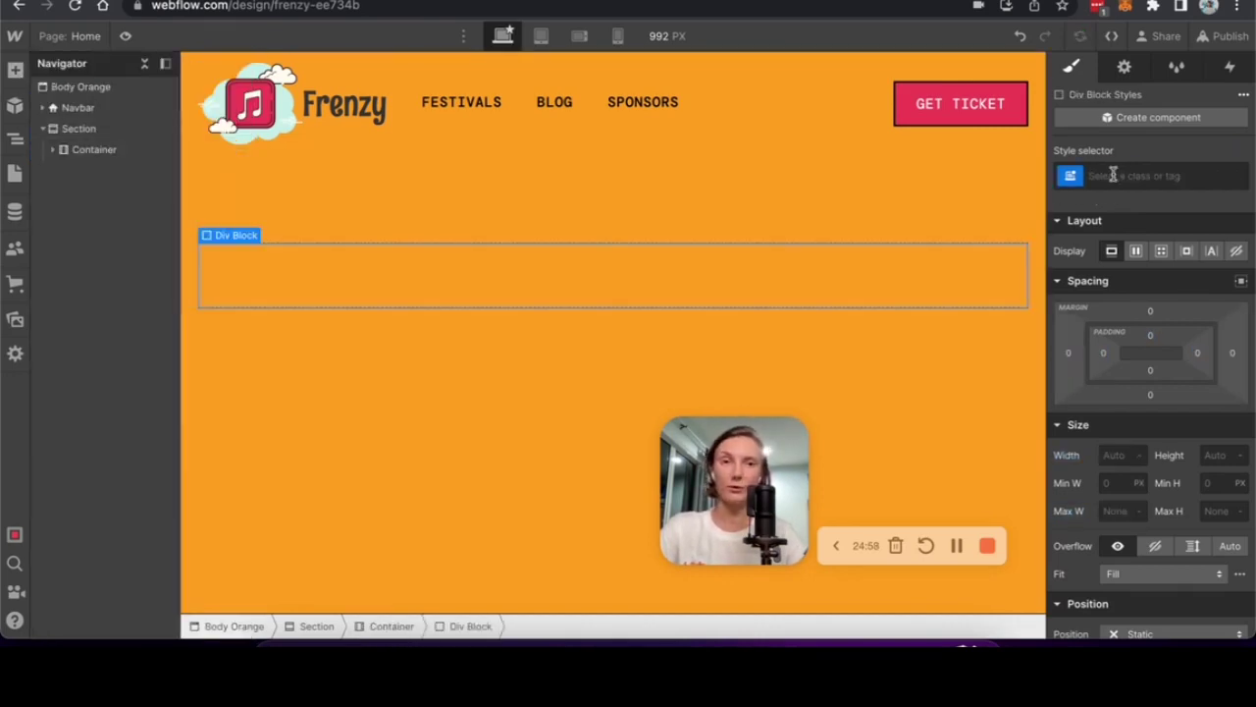
Give the Div Block the class Homepage Hero Wrap and make it a flex container
click(1123, 174)
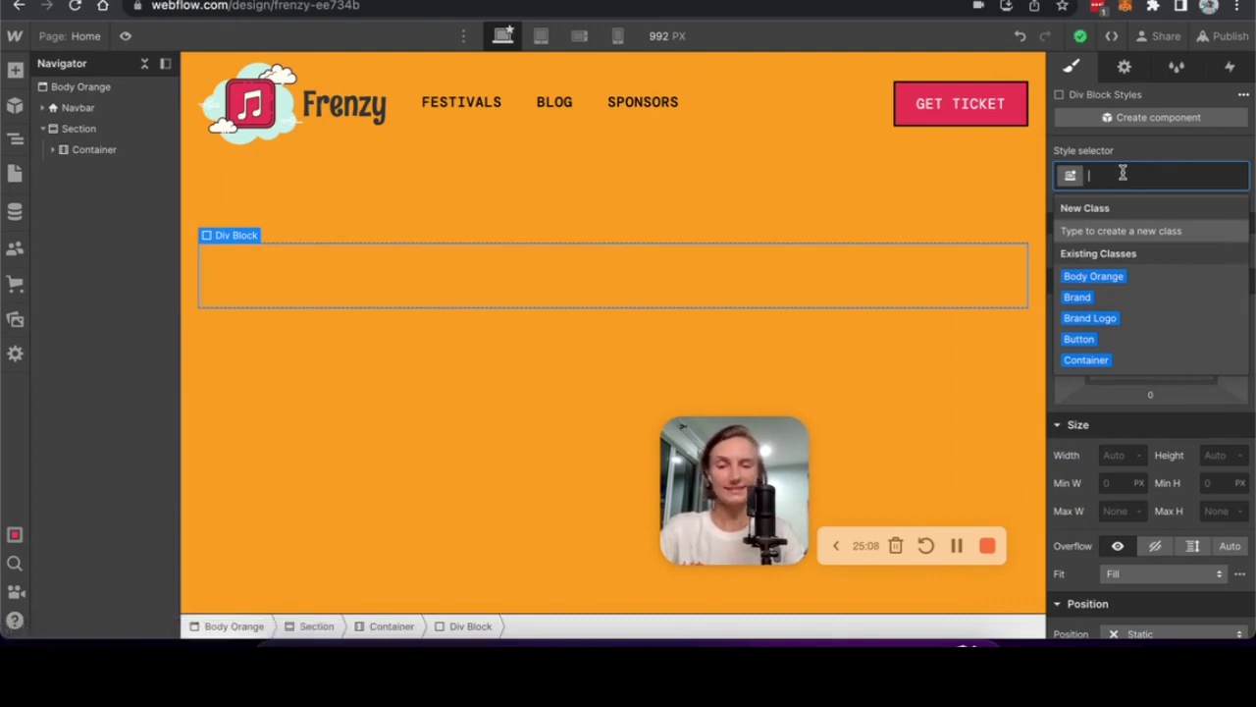
text(Homepage Her)
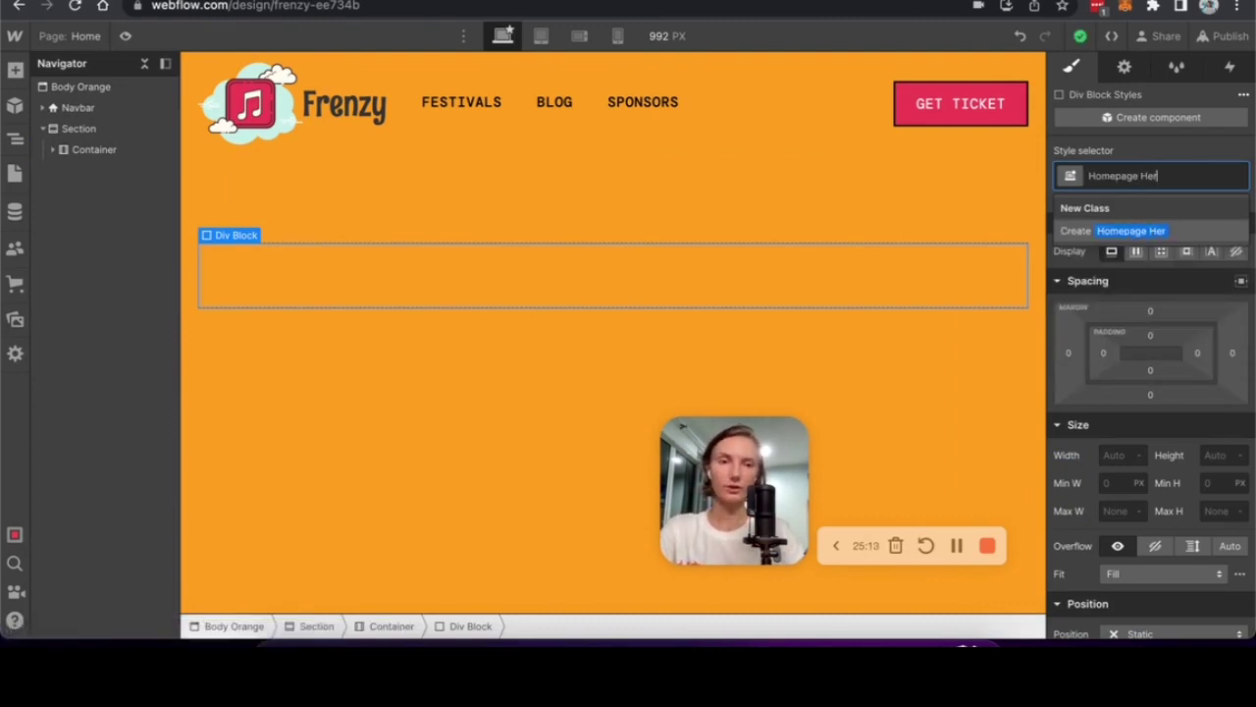
text(o Wrap)
key(Return)
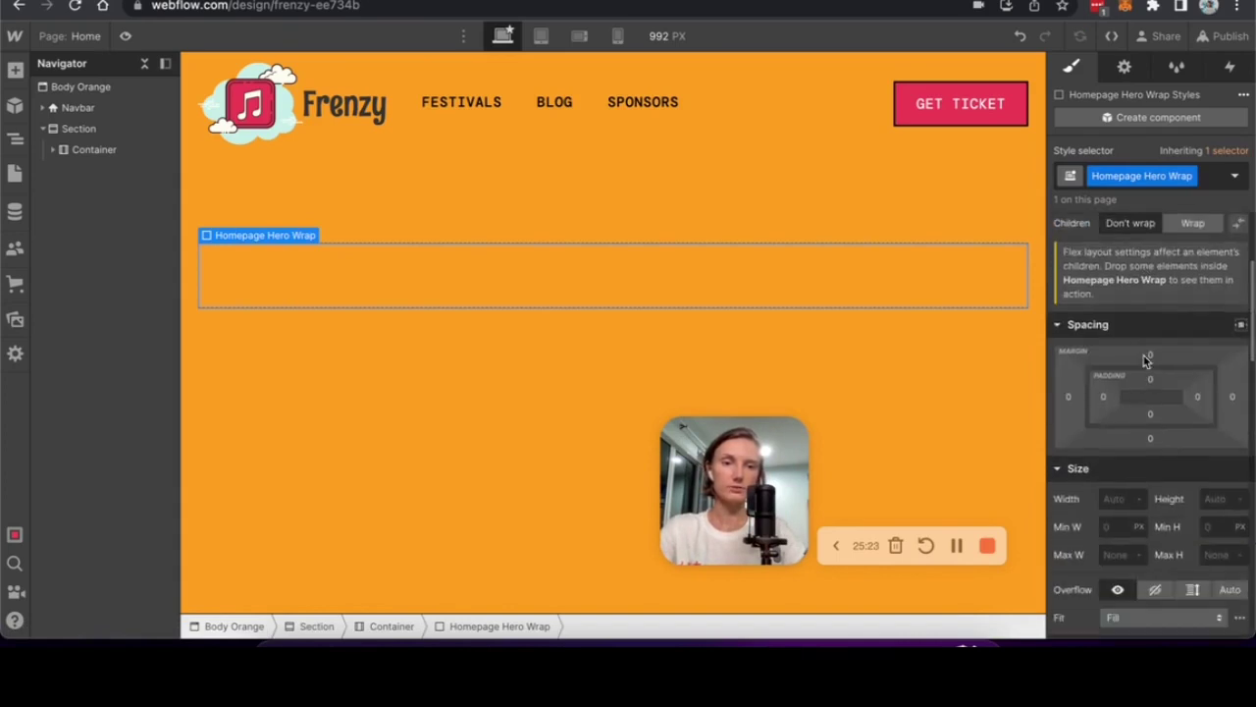
Set the Homepage Hero Wrap's width to 100% and its height to 150 VH
click(1111, 496)
text(100%)
click(1224, 497)
text(150)
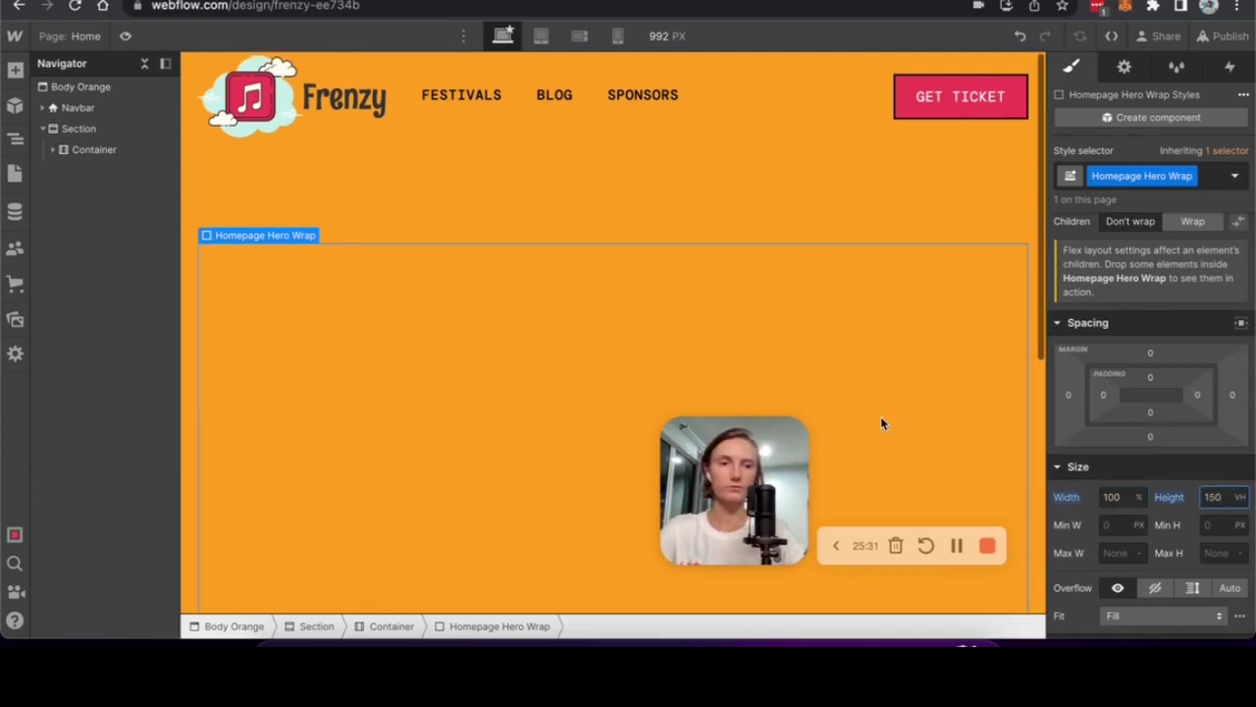
Set the Homepage Hero Wrap's position to Sticky with a top offset of 0 px
scroll(880, 423, down, 5)
scroll(1156, 353, down, 5)
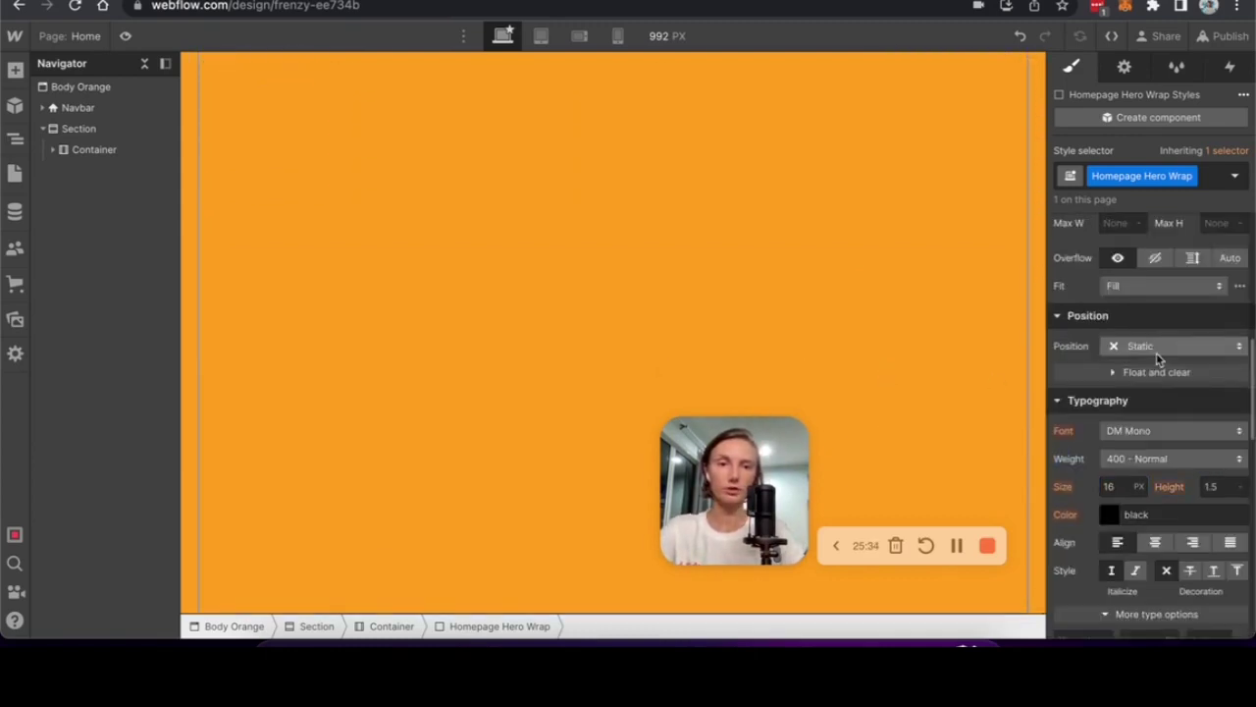
click(1158, 345)
click(1163, 426)
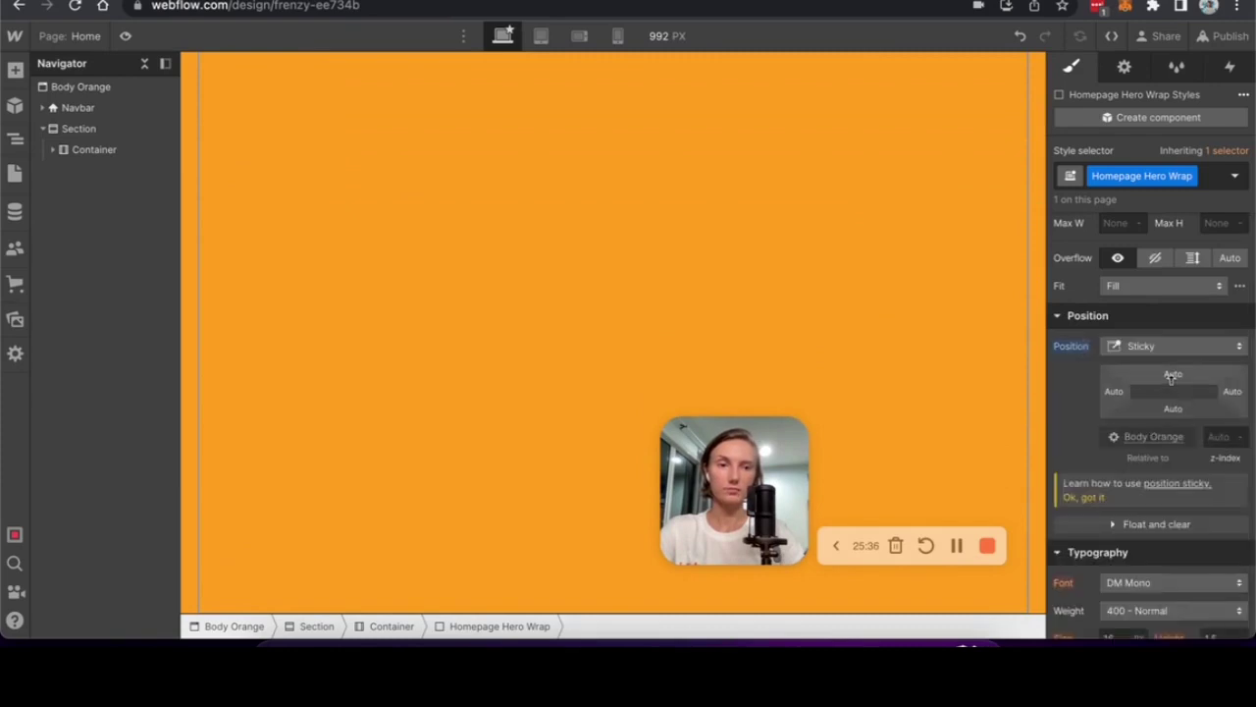
click(1172, 374)
scroll(841, 293, up, 5)
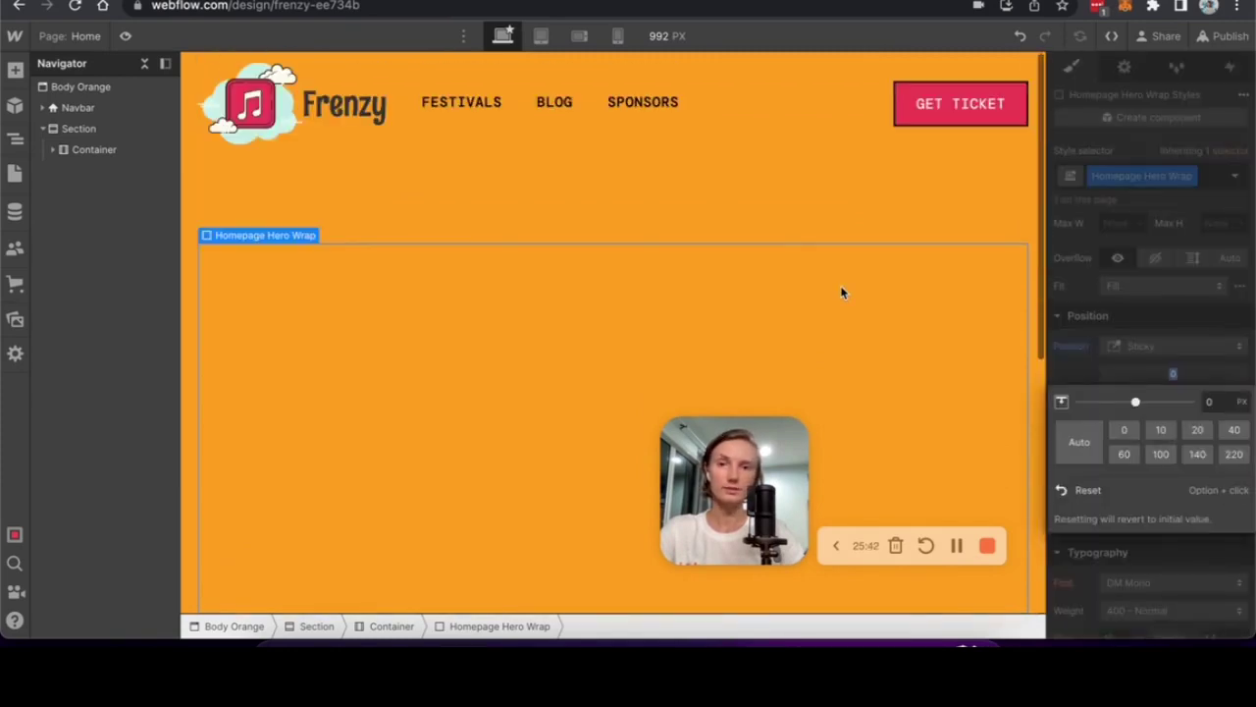
Add an Image element inside the Homepage Hero Wrap, keeping the placeholder picture
click(657, 221)
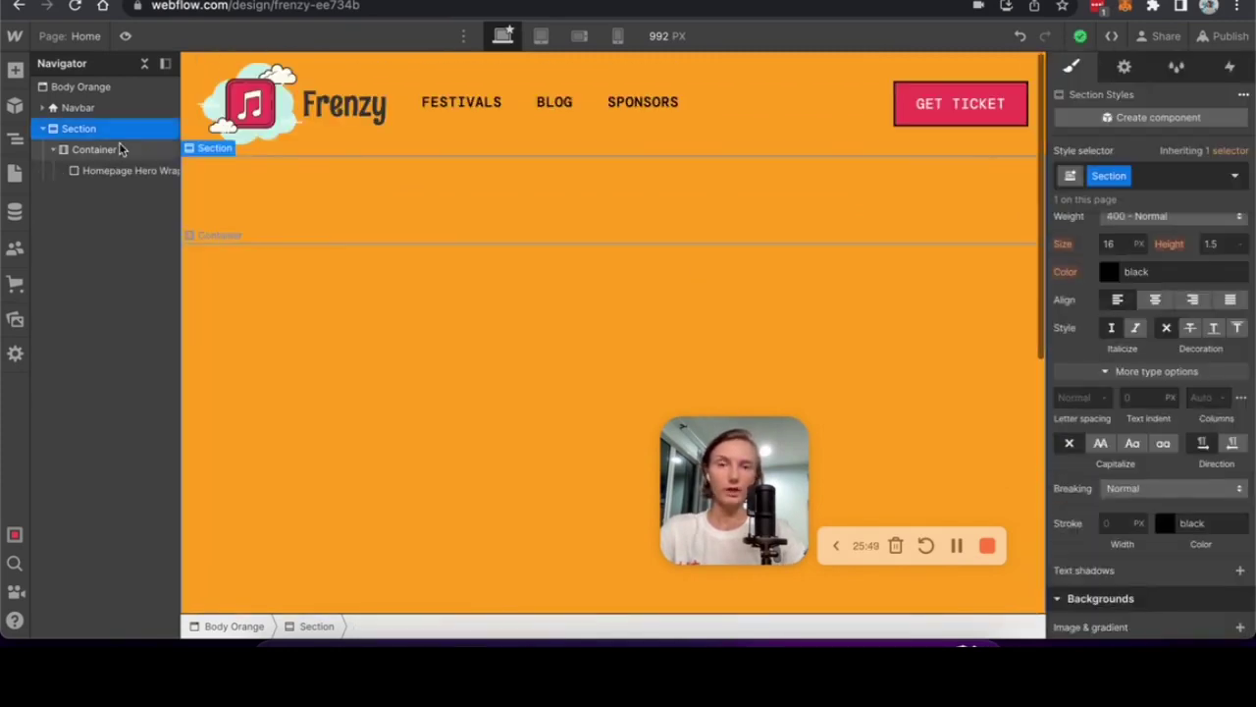
click(511, 292)
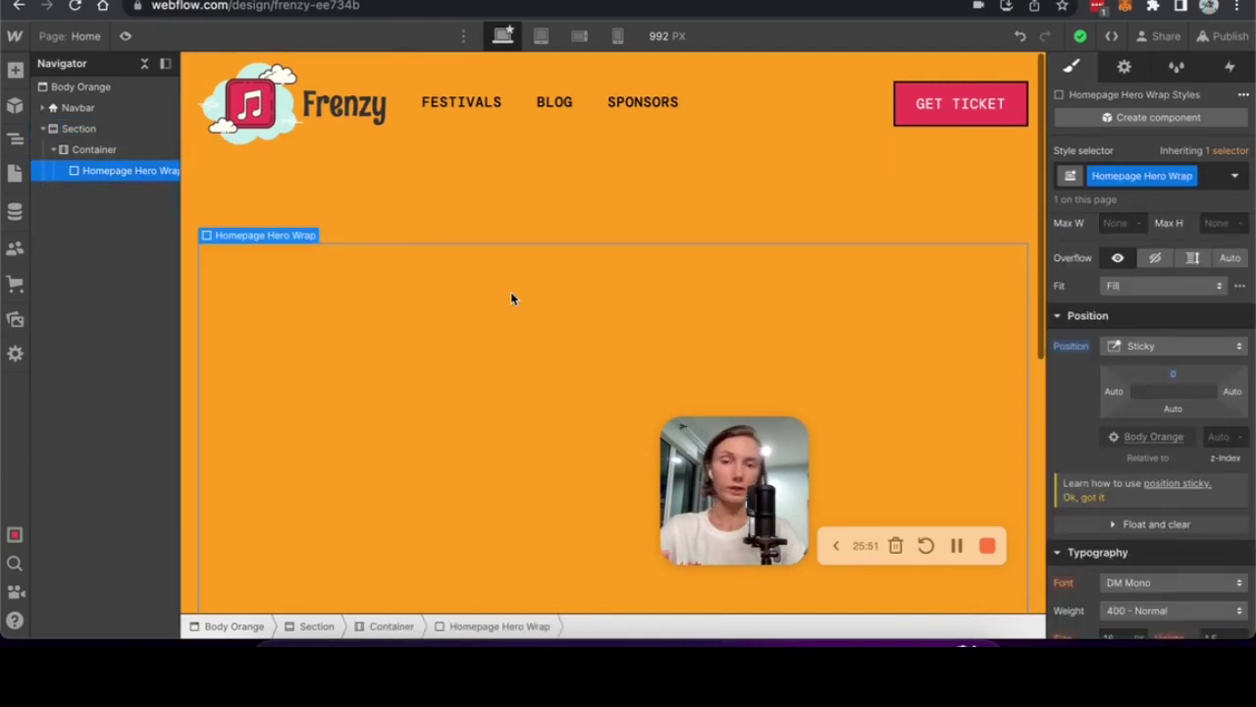
click(15, 69)
scroll(152, 273, down, 5)
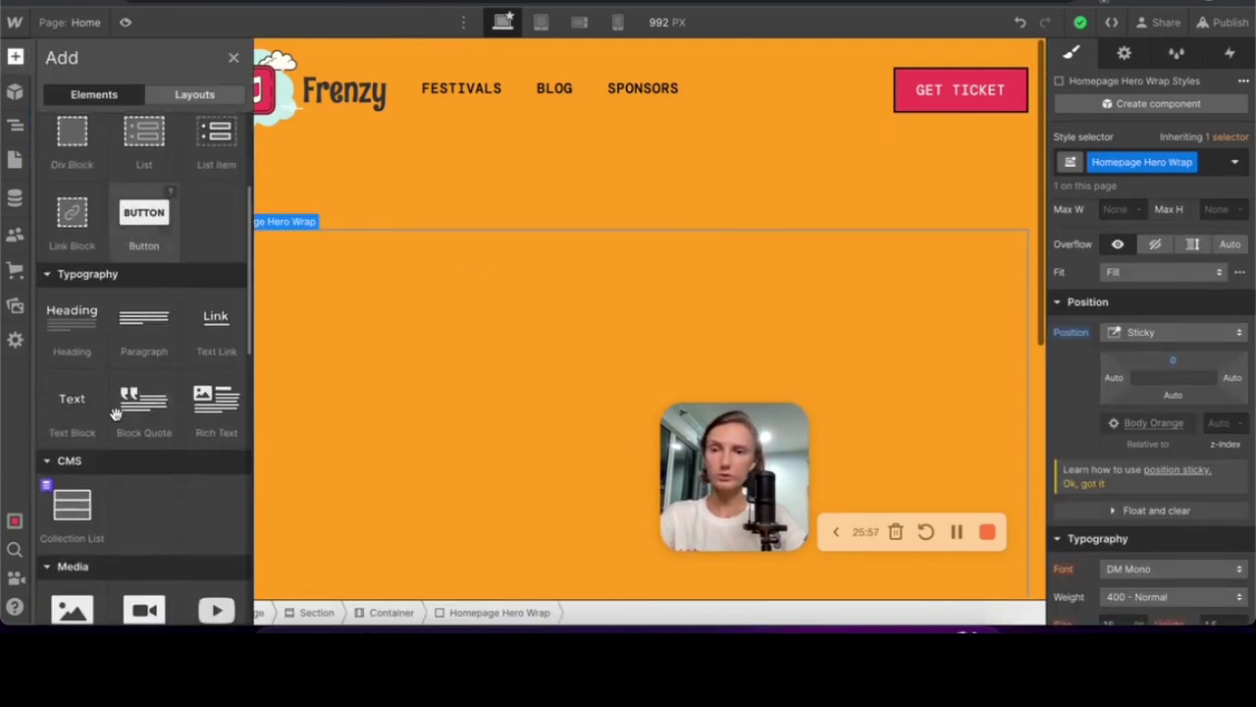
drag(70, 602, 862, 330)
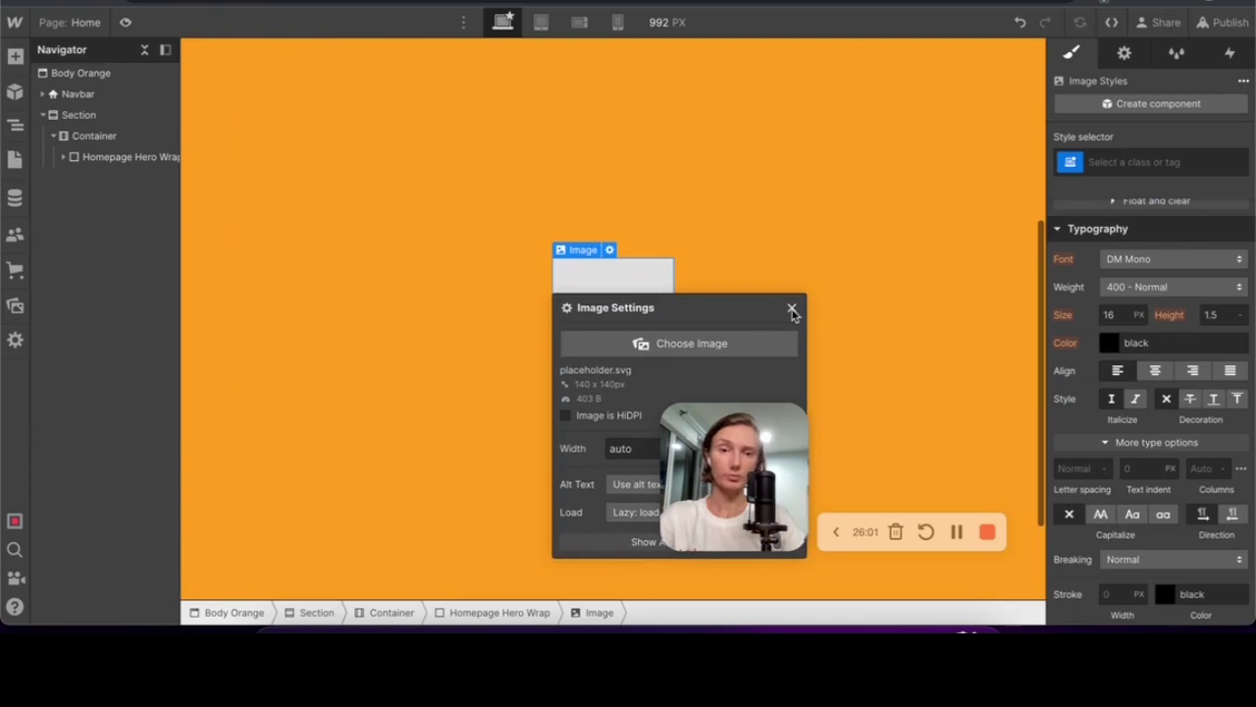
click(793, 314)
Give the placeholder image the class Background Shape and change its position type
click(1059, 168)
text(Backgr)
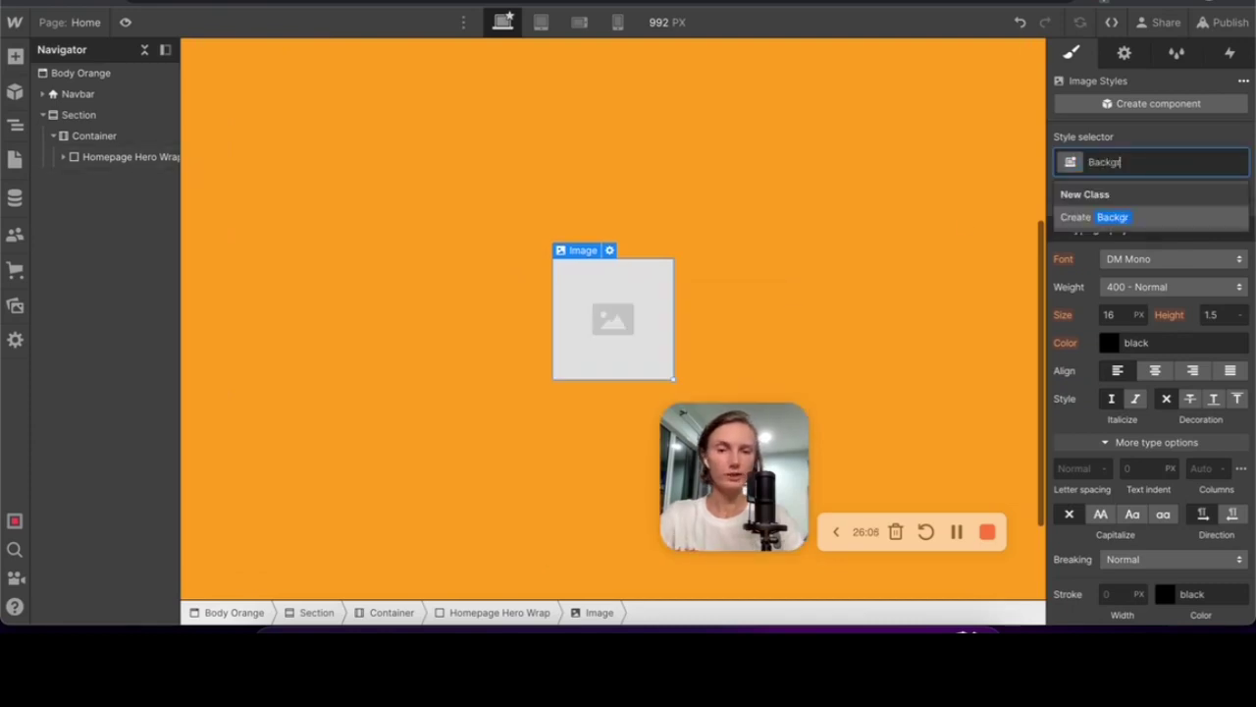
text(ound Shape)
key(Return)
scroll(1142, 294, up, 3)
click(1155, 438)
click(1138, 473)
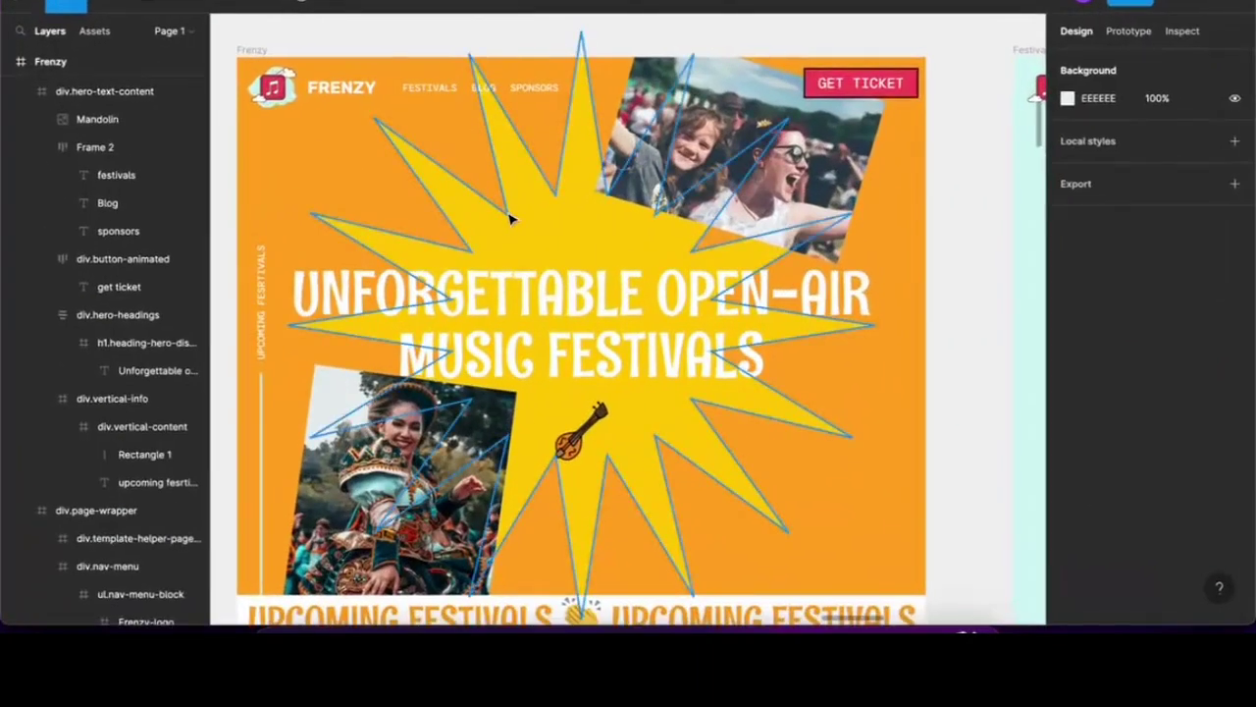
In Figma, place a copy of the hero's yellow star on the empty canvas above the Frenzy frame
click(507, 213)
scroll(511, 218, down, 3)
drag(509, 219, 530, 135)
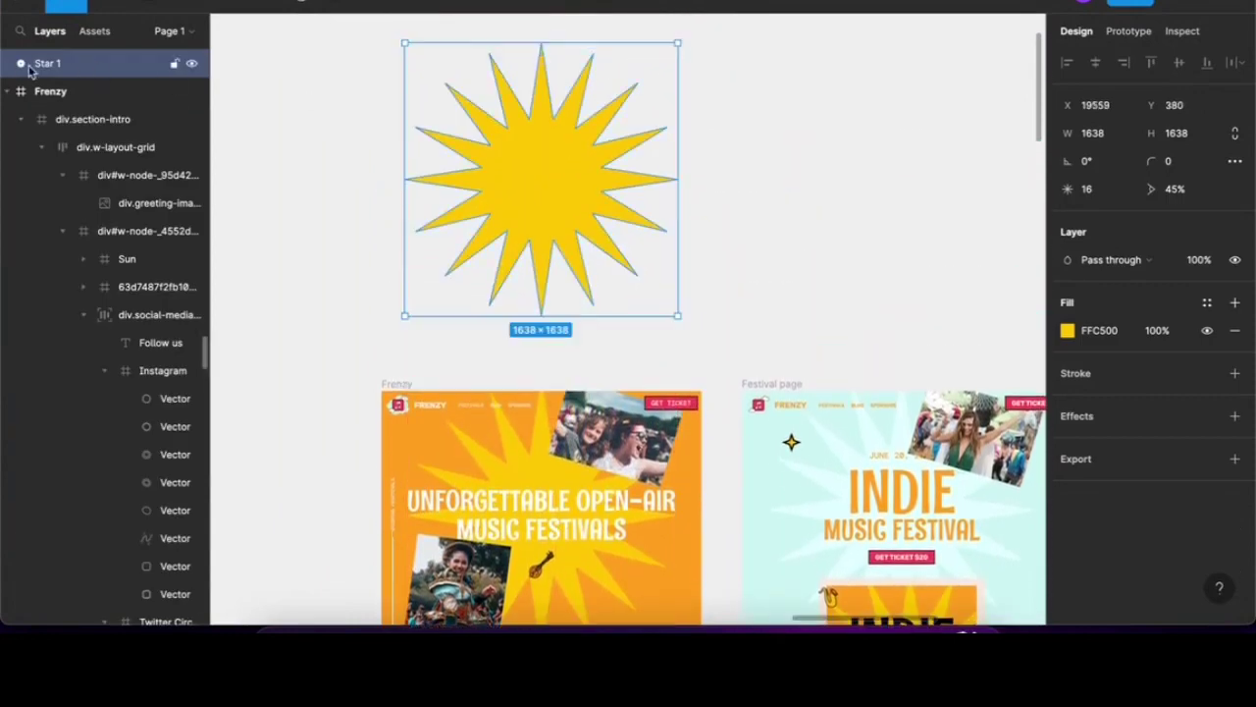
Add an export setting to the copied star, choose its file format and export it
click(1235, 460)
click(1185, 486)
click(1197, 527)
click(1146, 522)
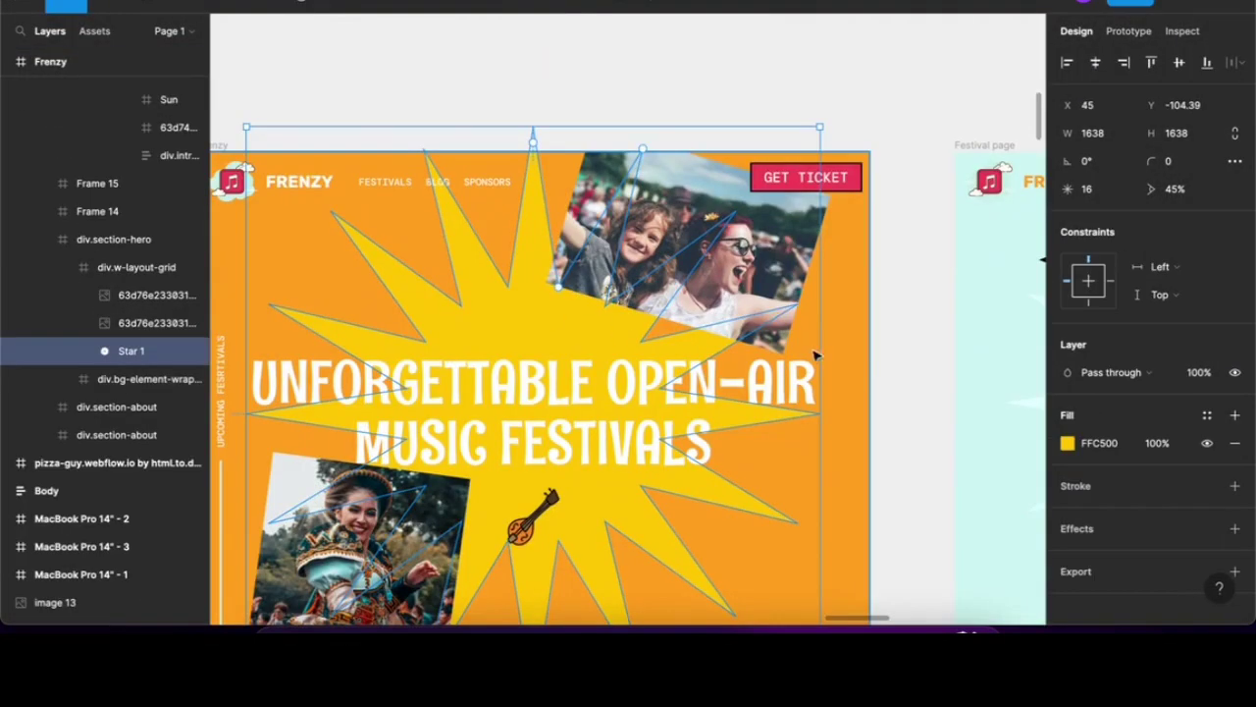
Add an SVG export setting to the yellow star in the hero section
scroll(814, 355, down, 5)
scroll(815, 355, left, 3)
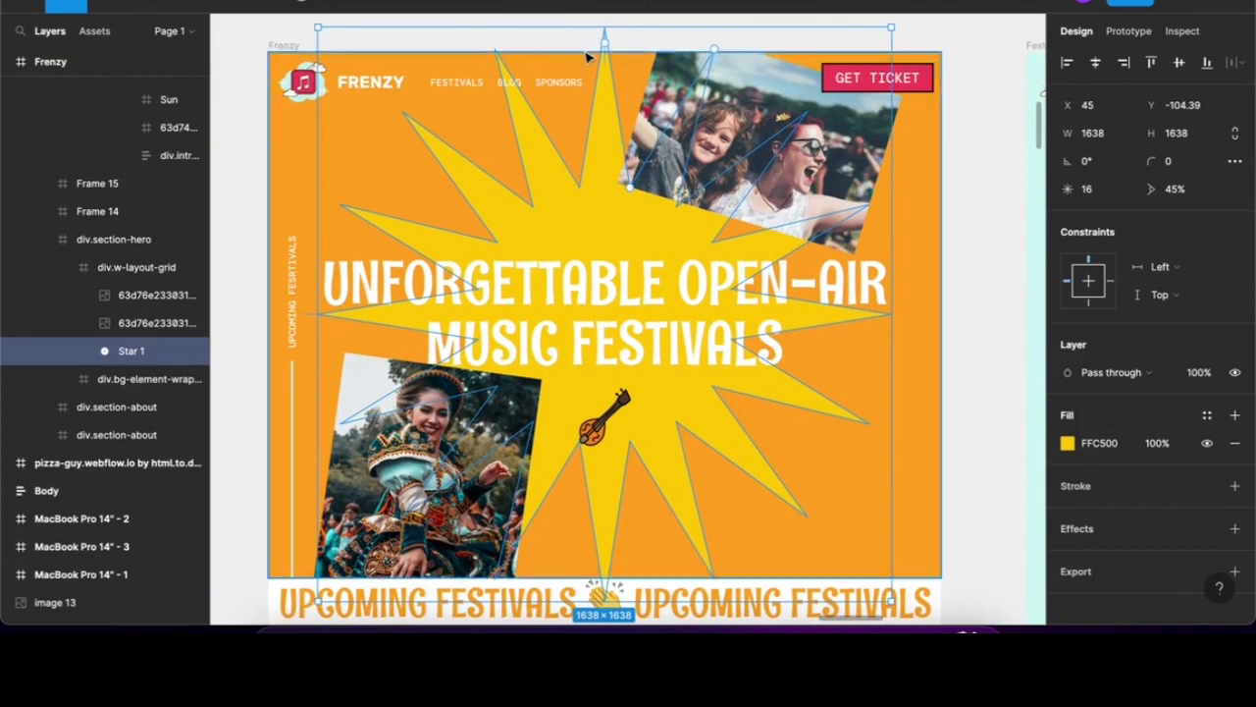
scroll(1197, 515, down, 1)
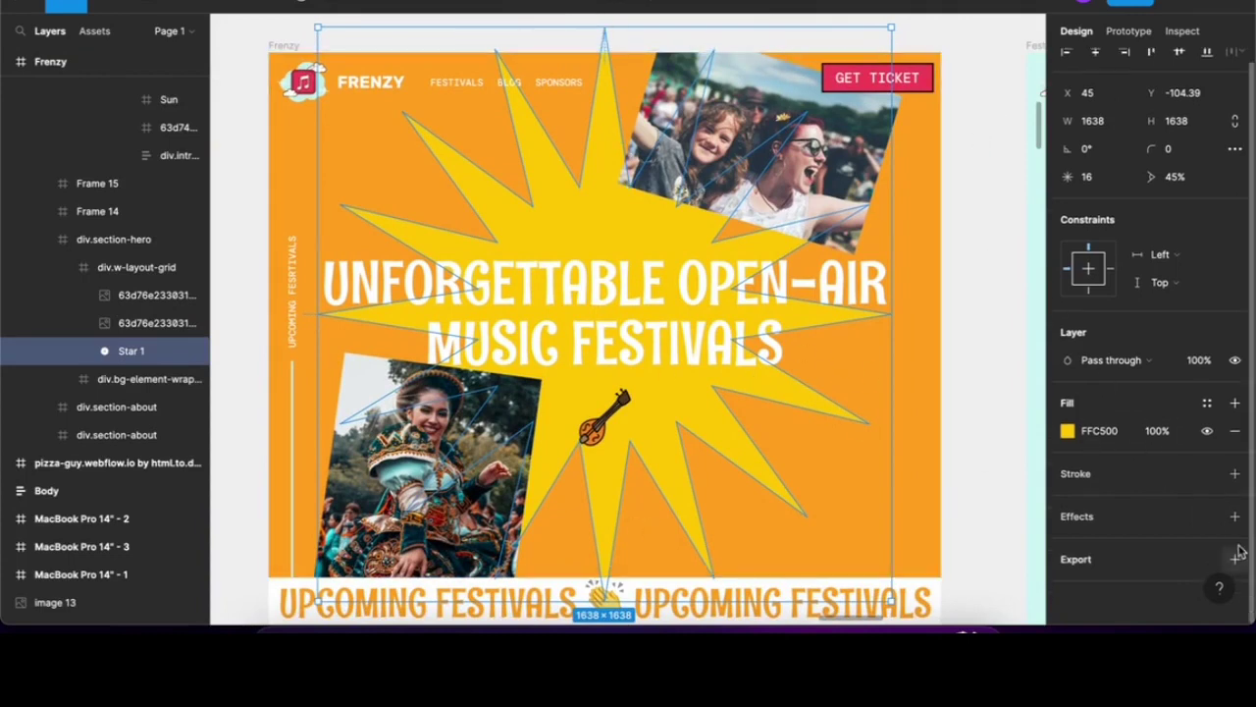
click(1235, 559)
scroll(1109, 530, down, 3)
click(1087, 562)
scroll(1148, 491, down, 3)
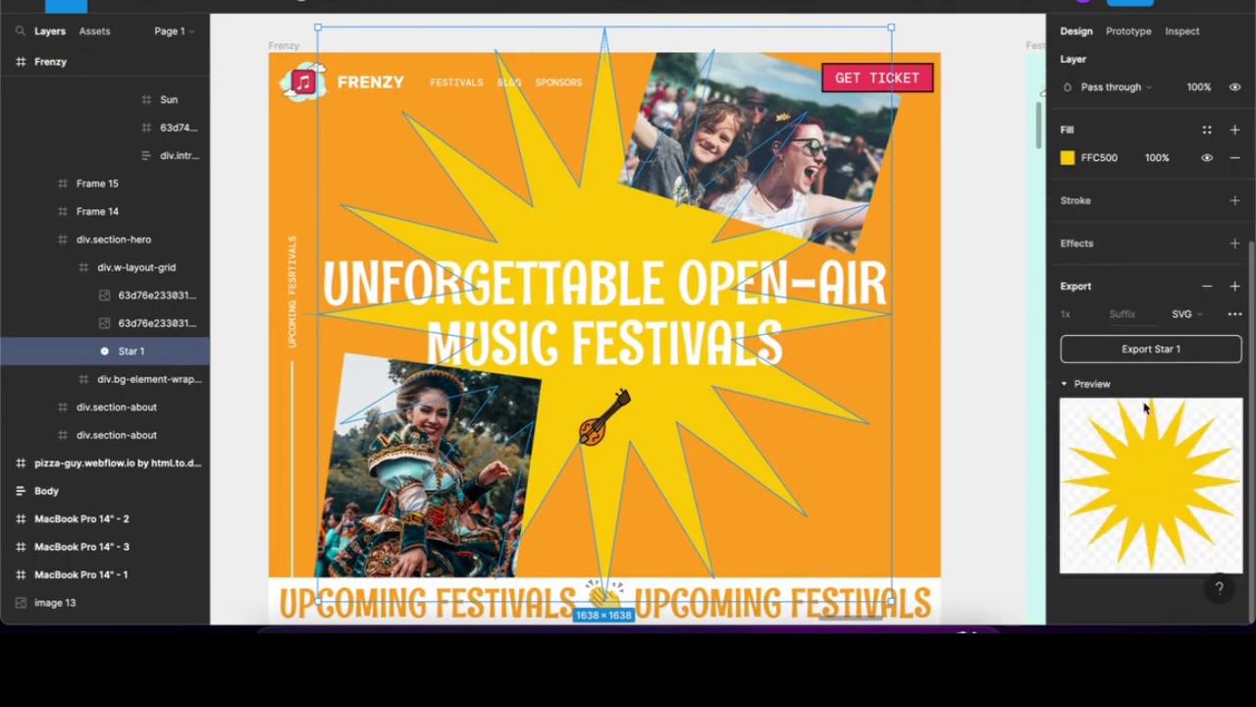
Select the standalone yellow star above the Frenzy frame and check its SVG export setting
click(952, 230)
scroll(952, 230, down, 5)
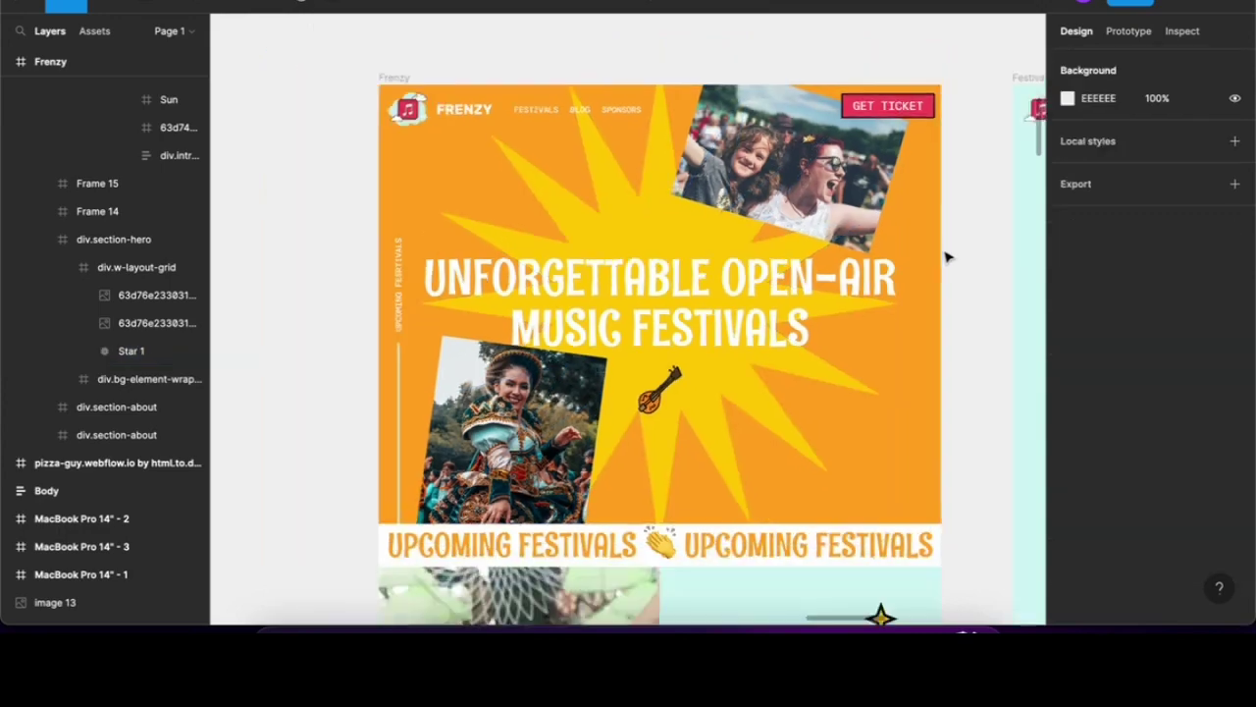
scroll(863, 197, up, 5)
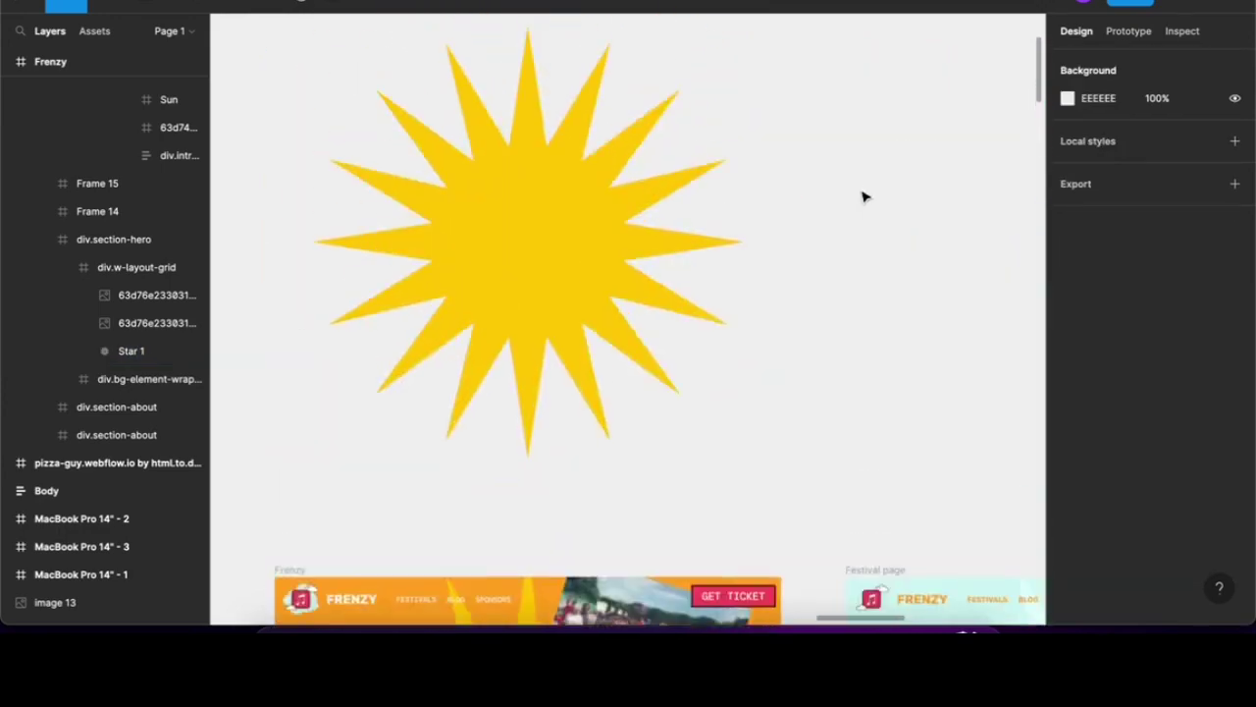
click(558, 311)
scroll(558, 311, down, 5)
scroll(559, 311, down, 1)
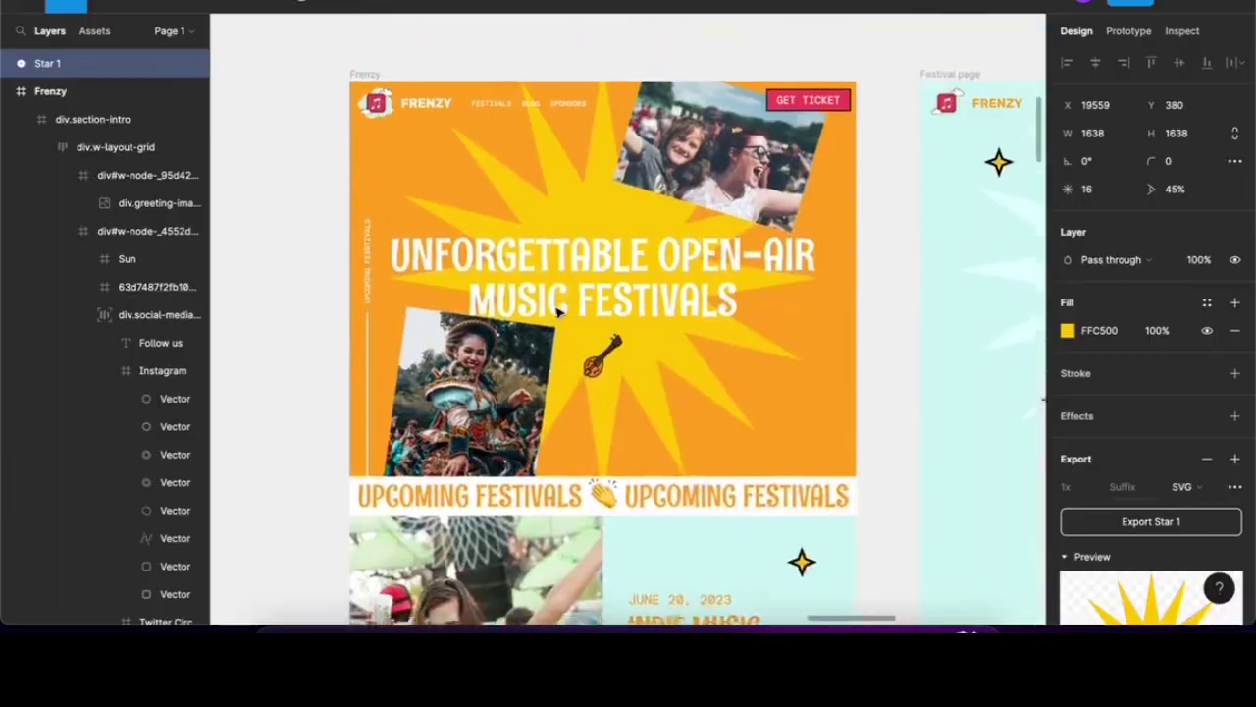
Switch to Webflow and upload Star 1.svg from the Frenzy folder as the Background Shape image
key(ctrl+Up)
click(281, 167)
double_click(613, 314)
click(227, 96)
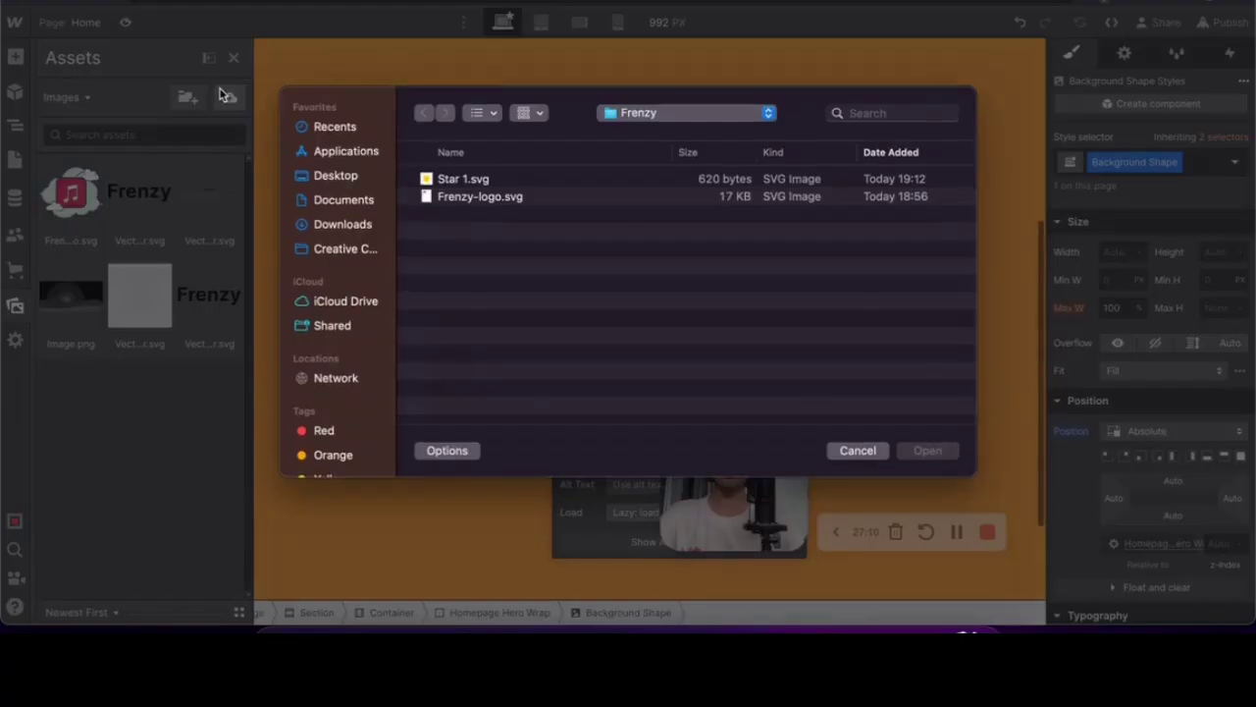
double_click(456, 183)
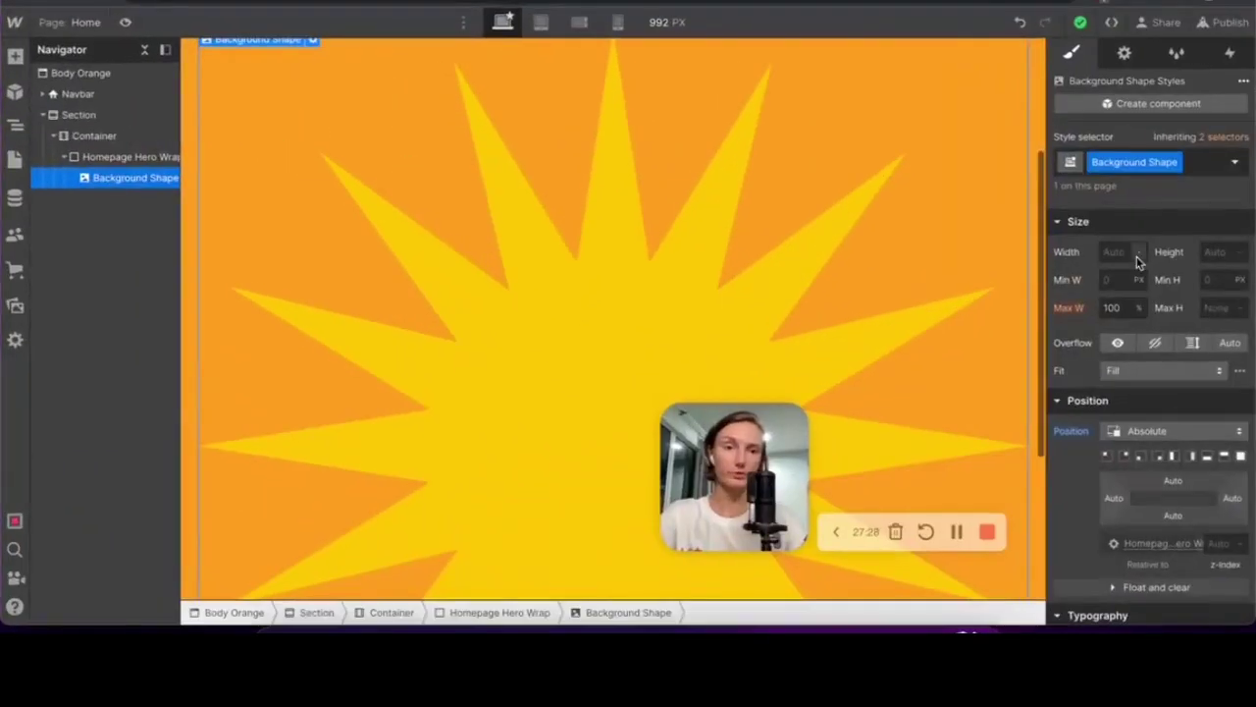
Reduce the Background Shape's maximum width, trying 90% and settling on 85%
click(1119, 309)
text(90)
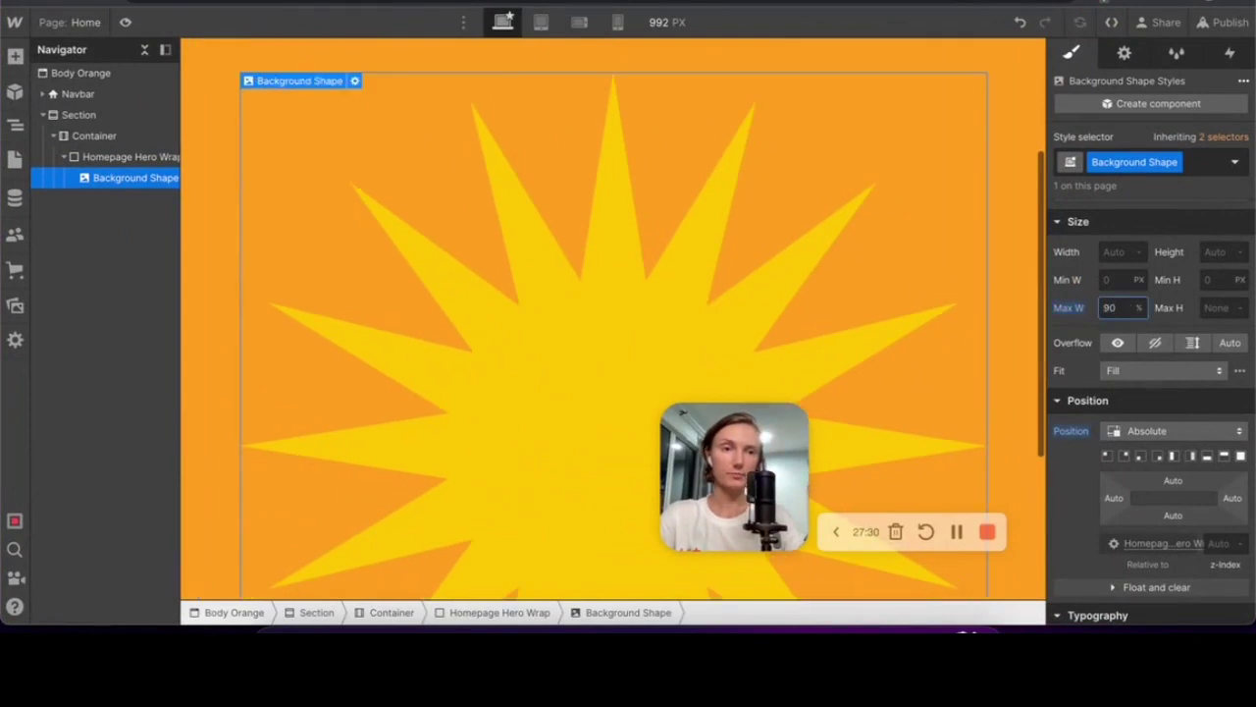
key(BackSpace)
key(BackSpace)
text(85)
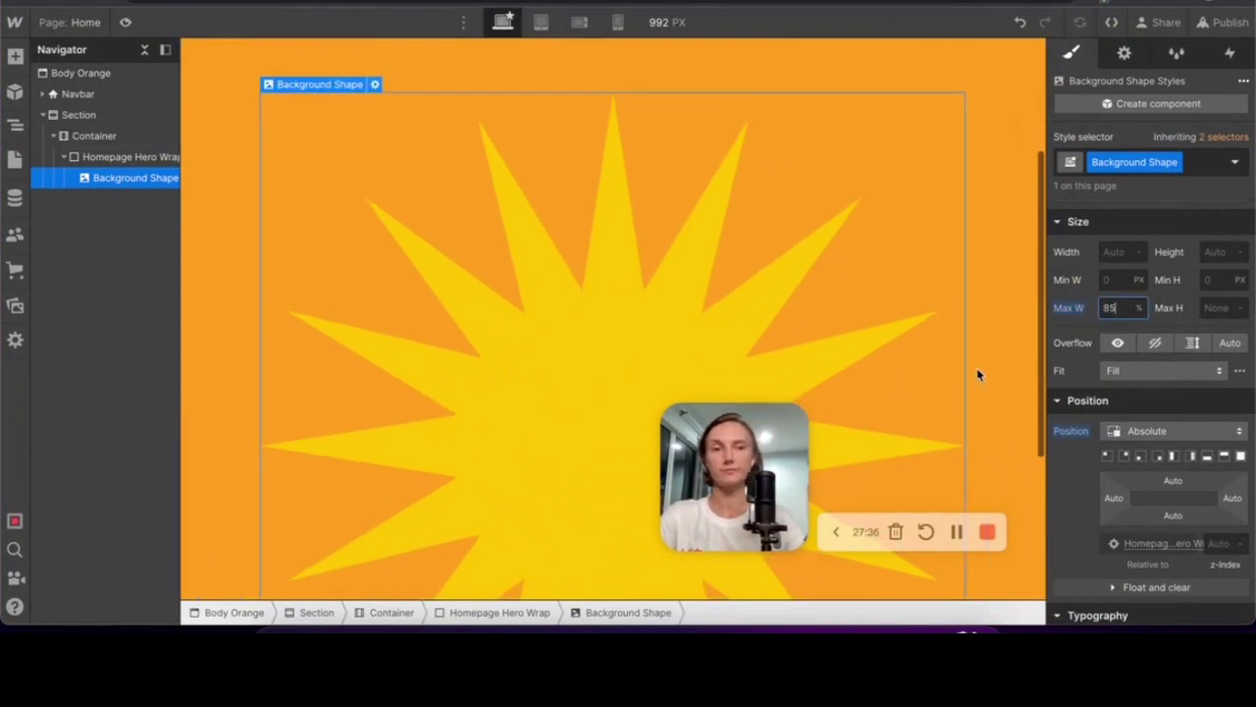
Set the absolutely positioned Background Shape to a top offset of 0% with the other sides on auto
click(1113, 498)
click(1087, 515)
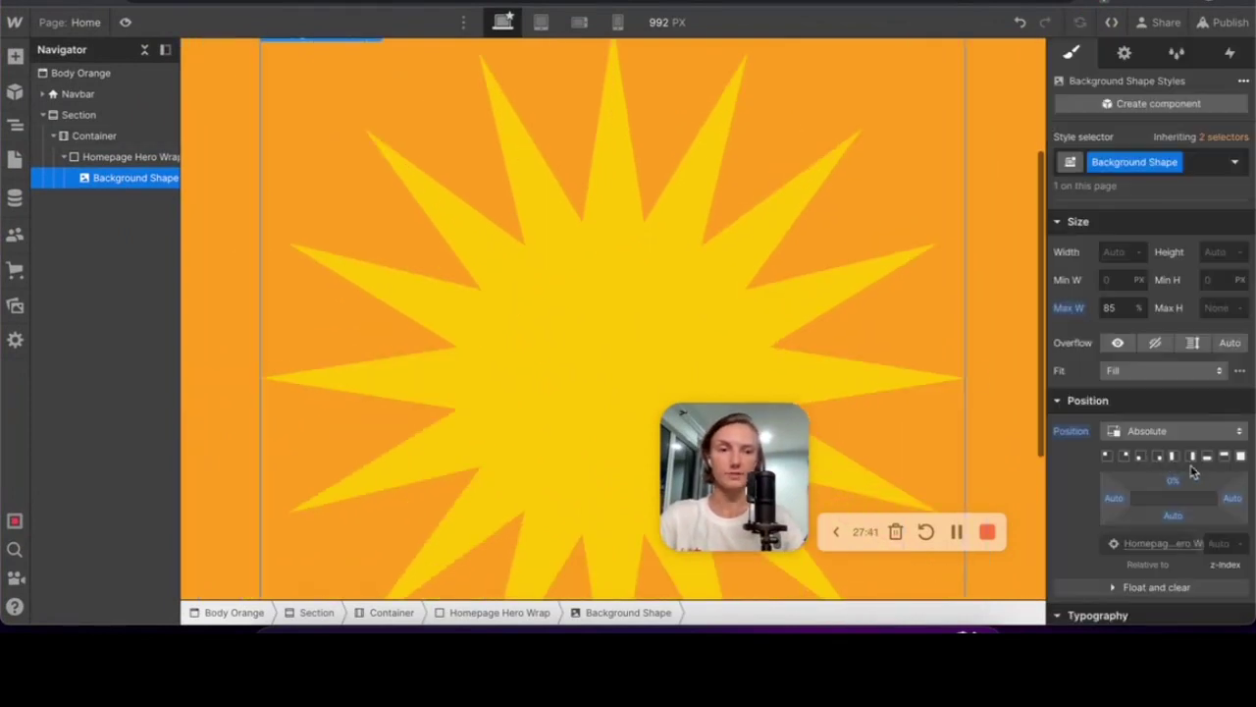
scroll(707, 218, up, 3)
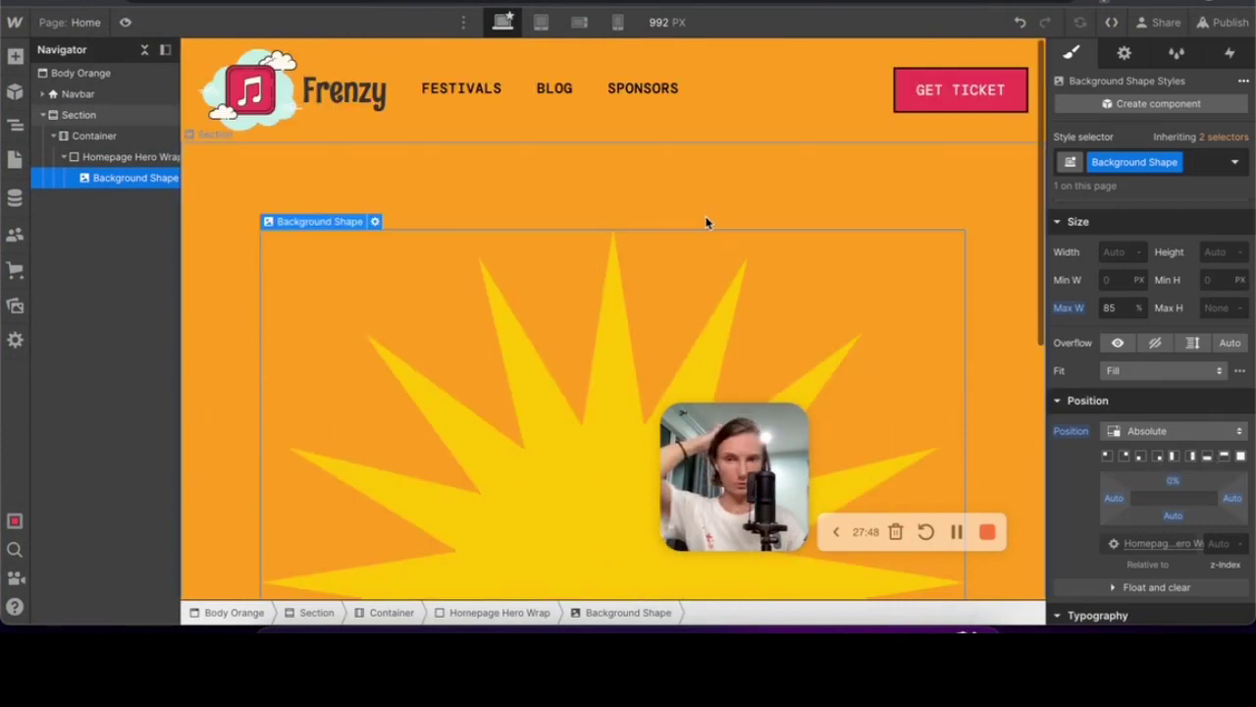
Add an H1 heading inside the Homepage Hero Wrap and wrap it in a div block
click(116, 157)
key(a)
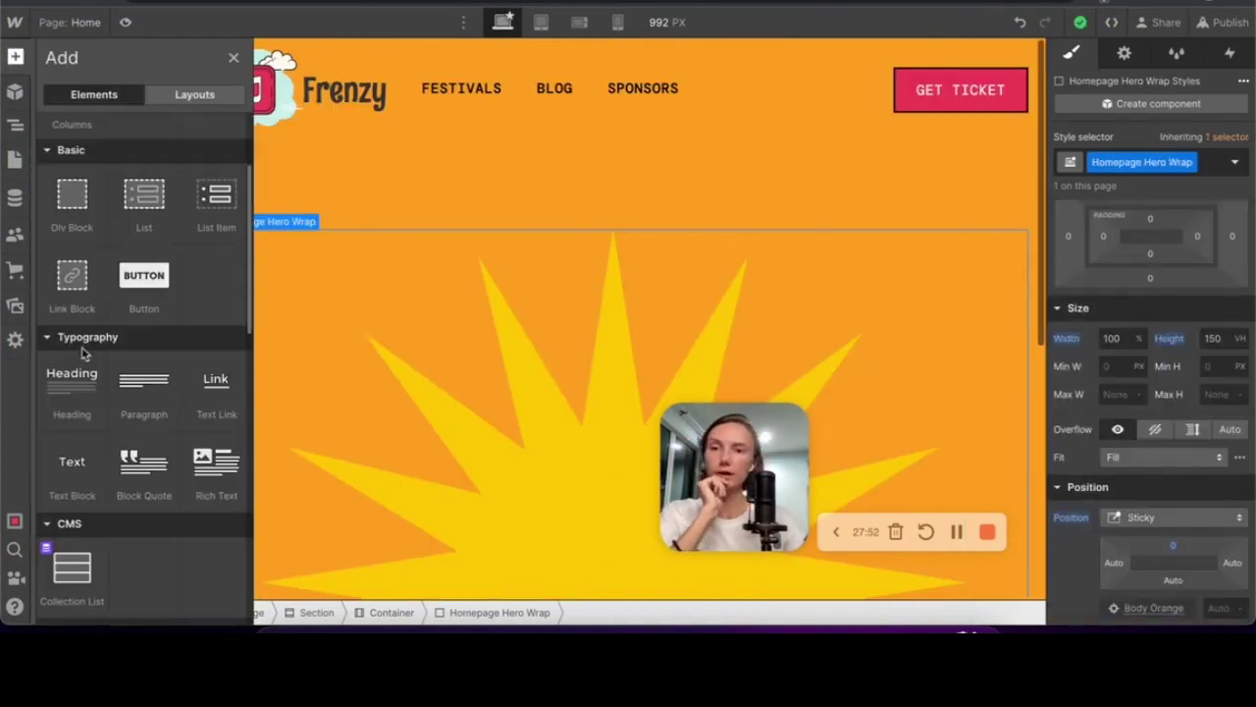
click(71, 397)
scroll(598, 287, down, 3)
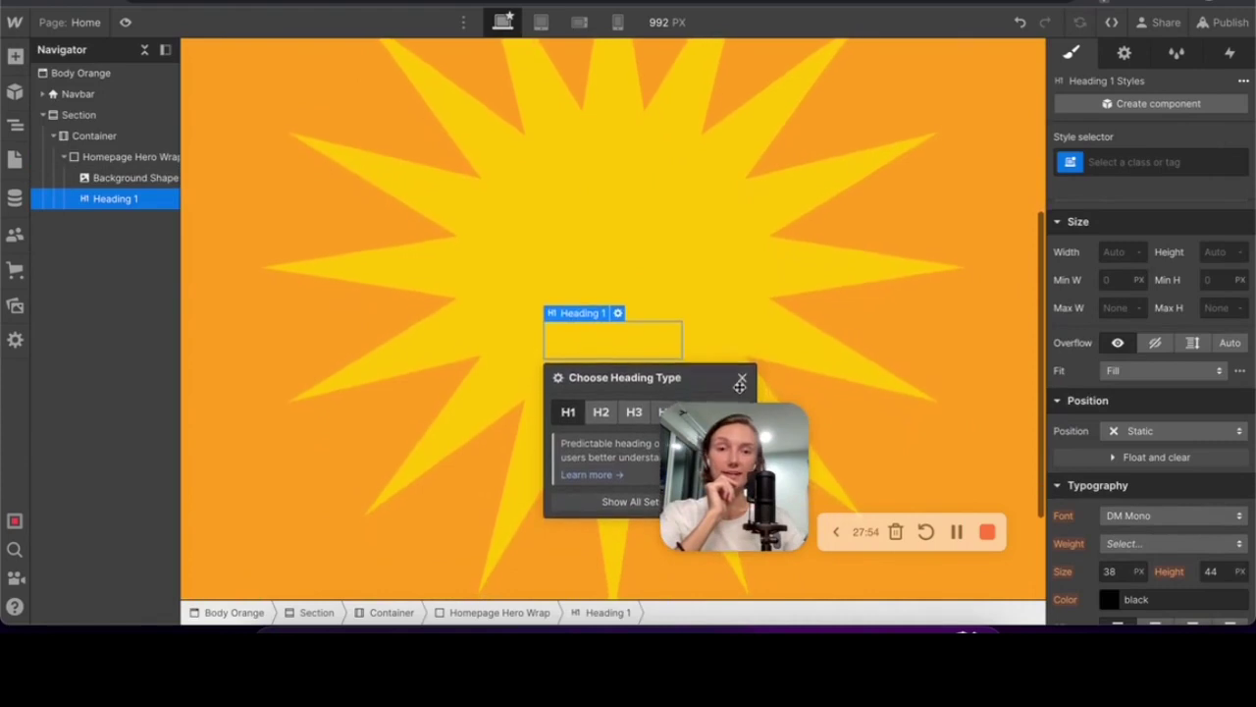
right_click(589, 329)
click(644, 255)
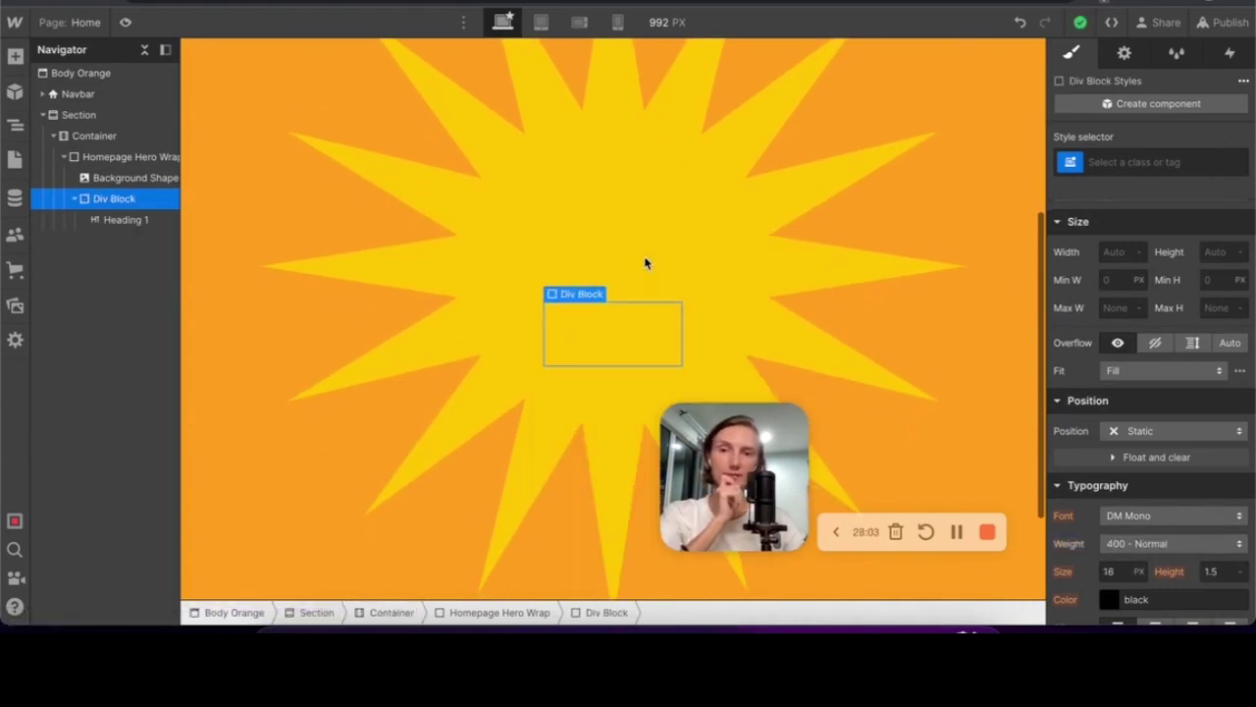
Give the new div block the class Relative and set its position to relative
click(1117, 161)
text(Relativ)
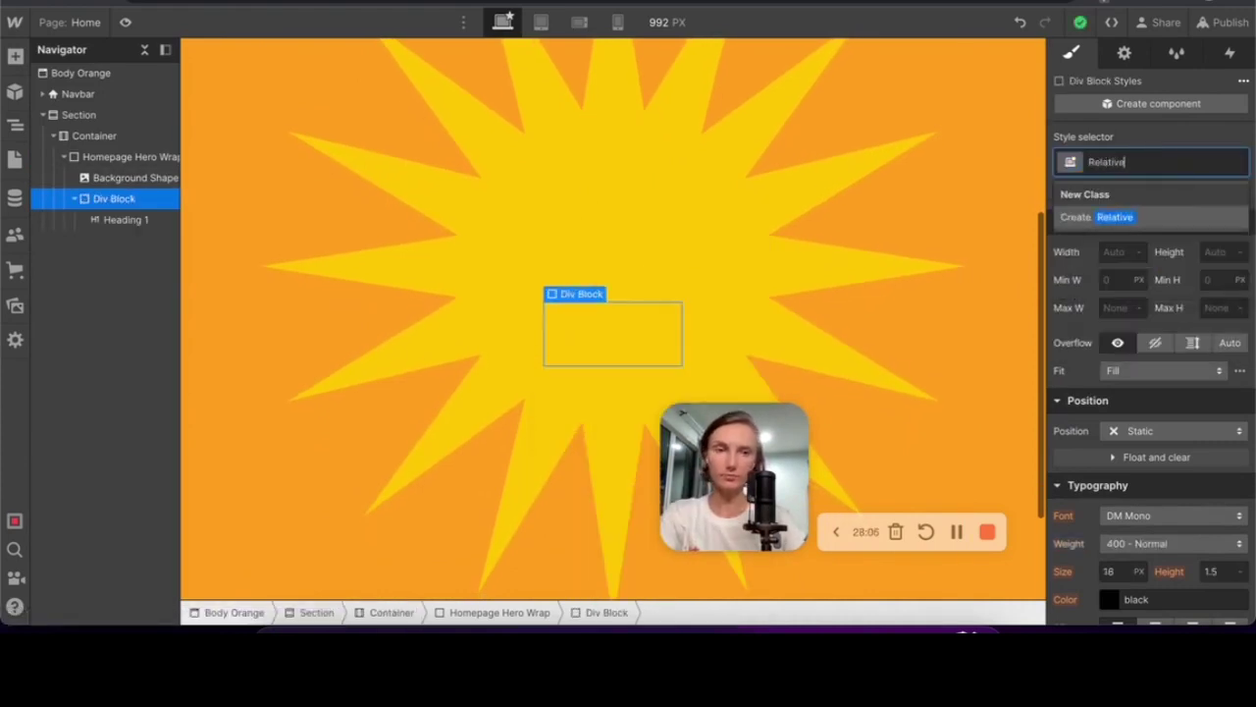
text(e)
key(Return)
click(1154, 433)
click(1137, 450)
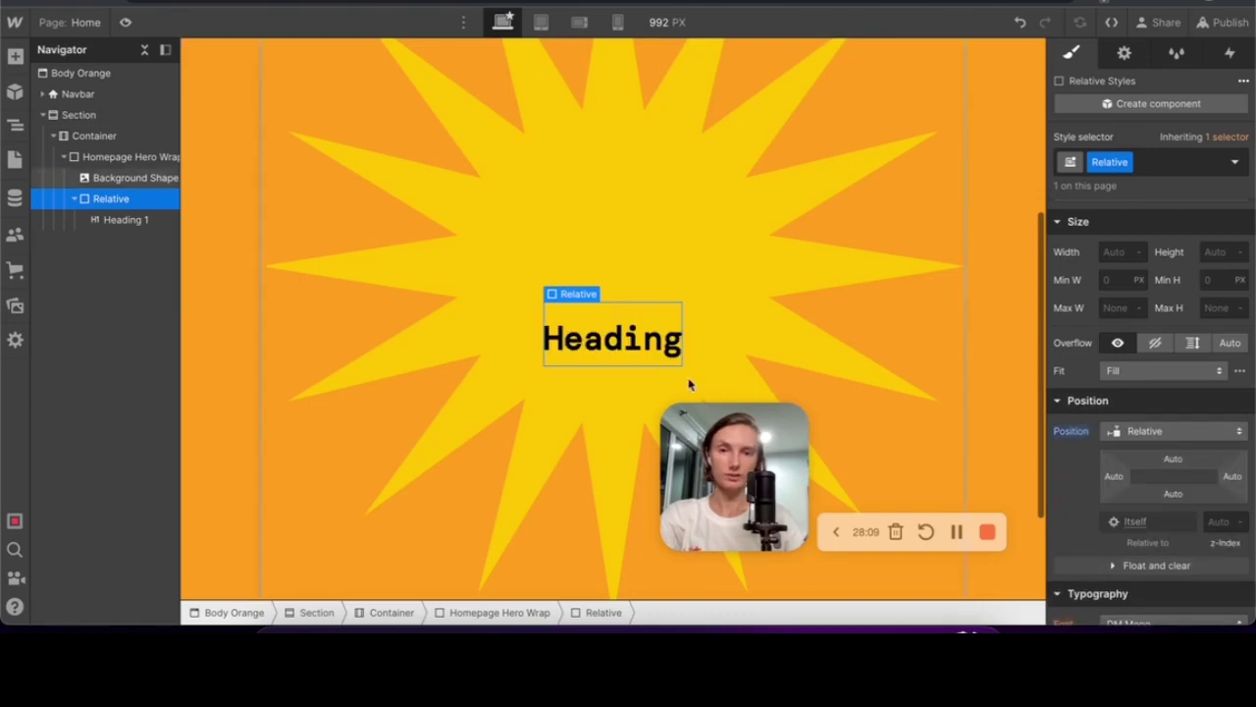
Set the font of the All H1 Headings tag to Rum Raisin
click(628, 339)
click(1161, 161)
click(1100, 263)
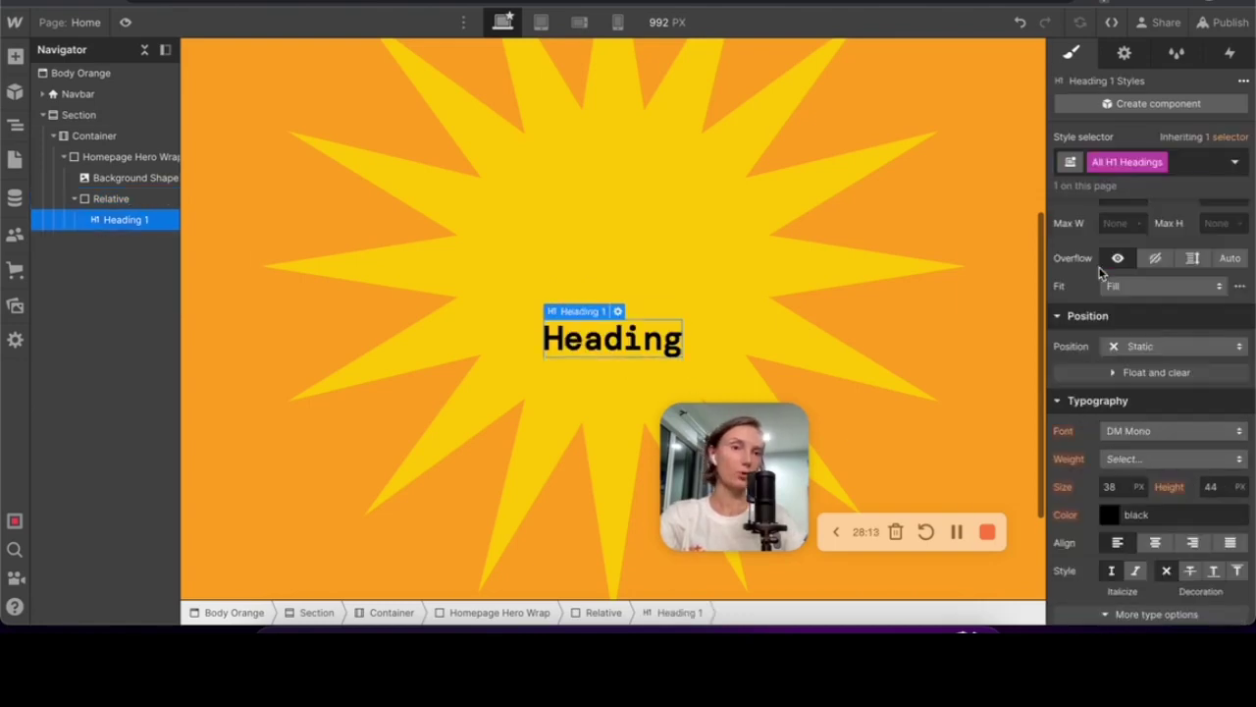
click(1167, 430)
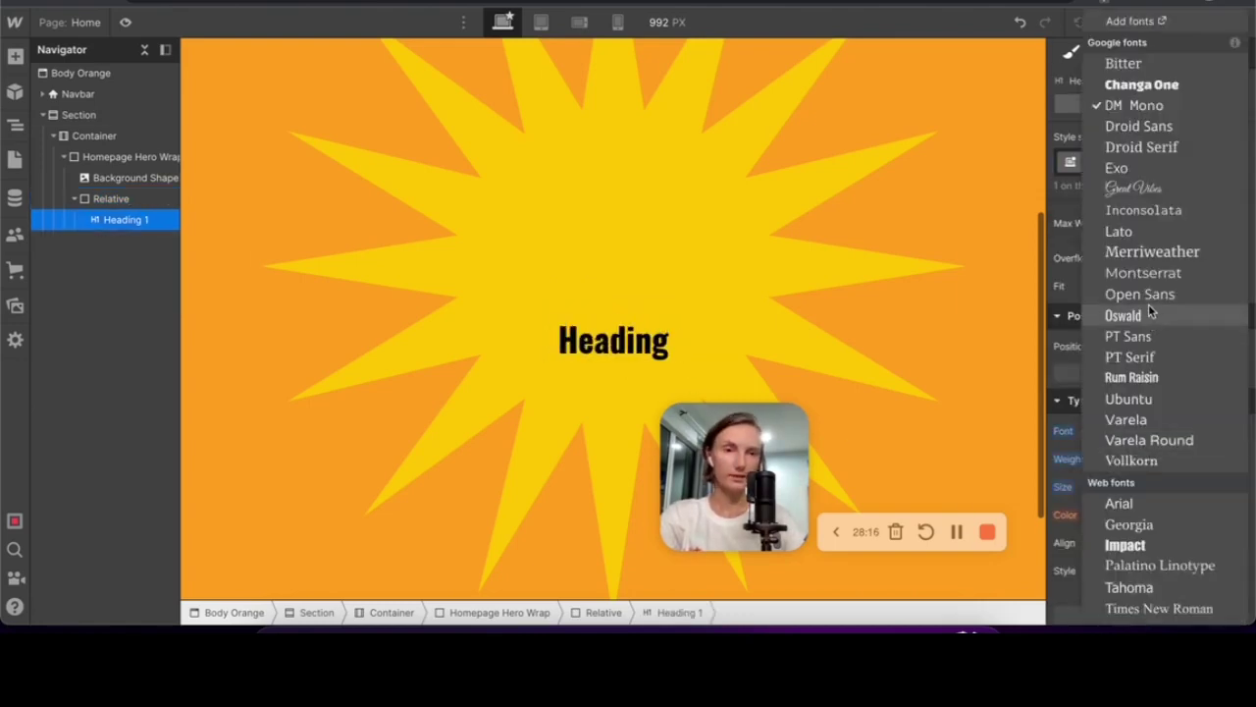
click(1139, 378)
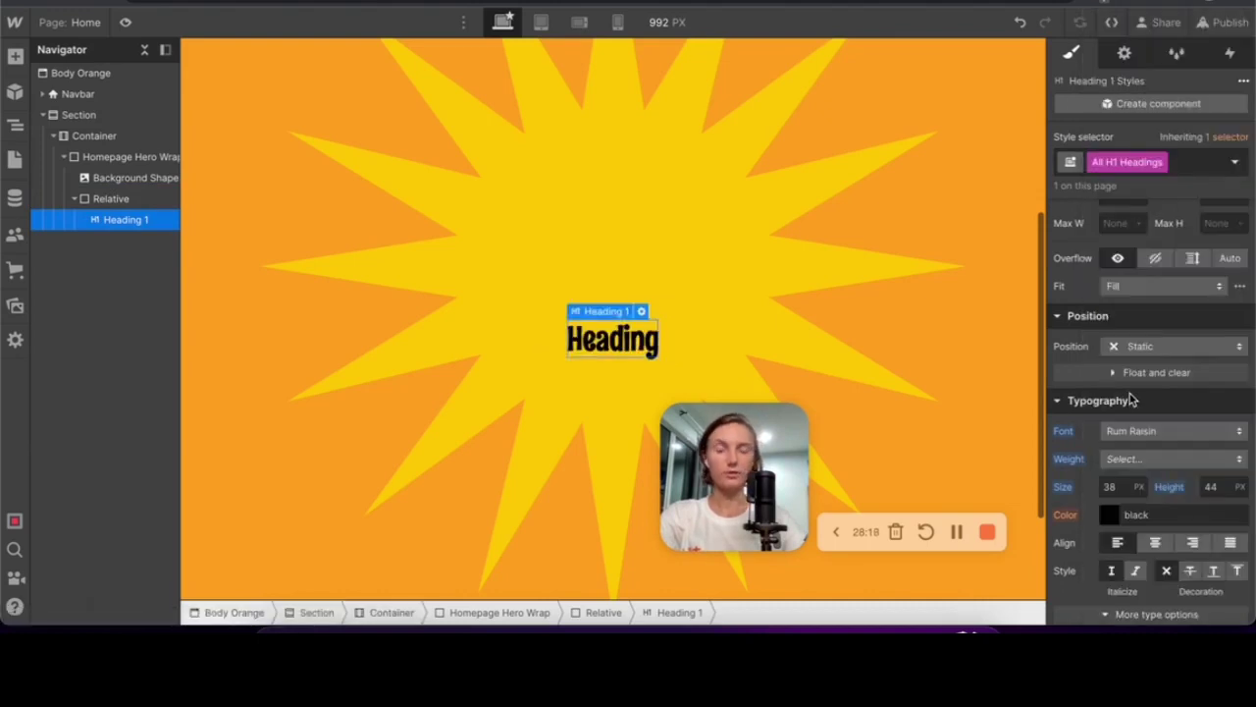
Set the line height of all H1 headings to 1.4 and their font size to 101 px
click(1215, 486)
text(1.4)
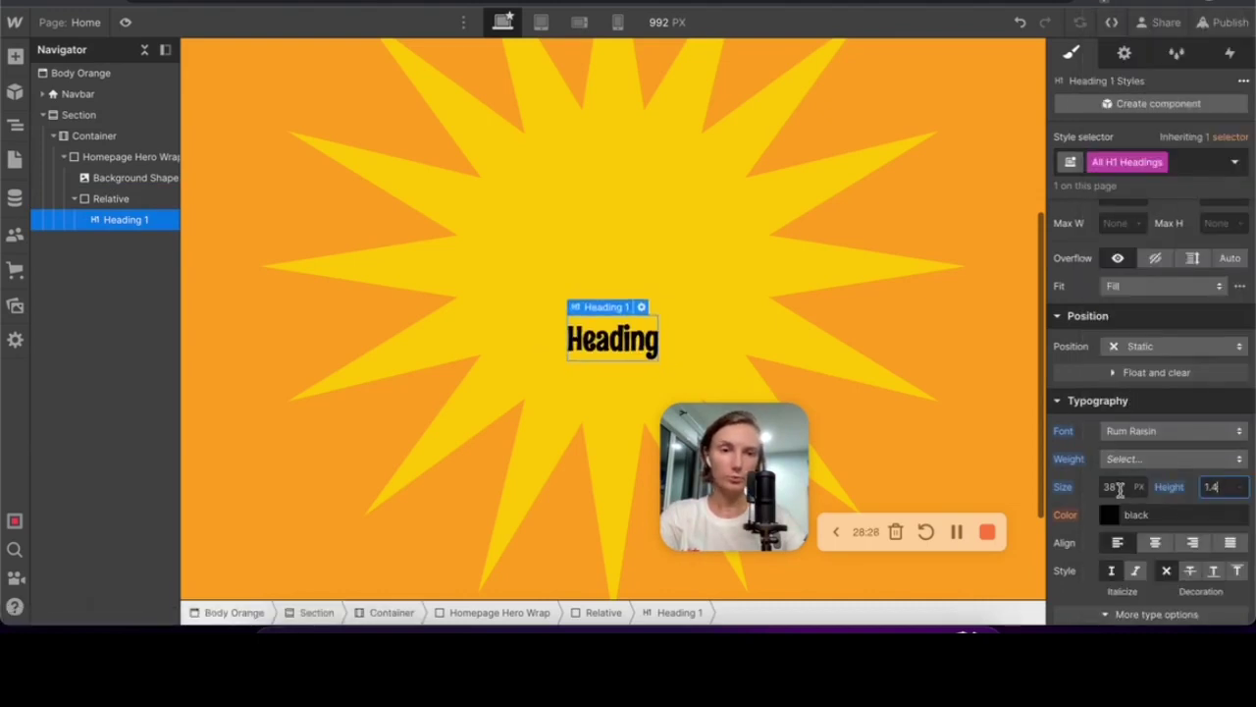
click(1119, 487)
text(10)
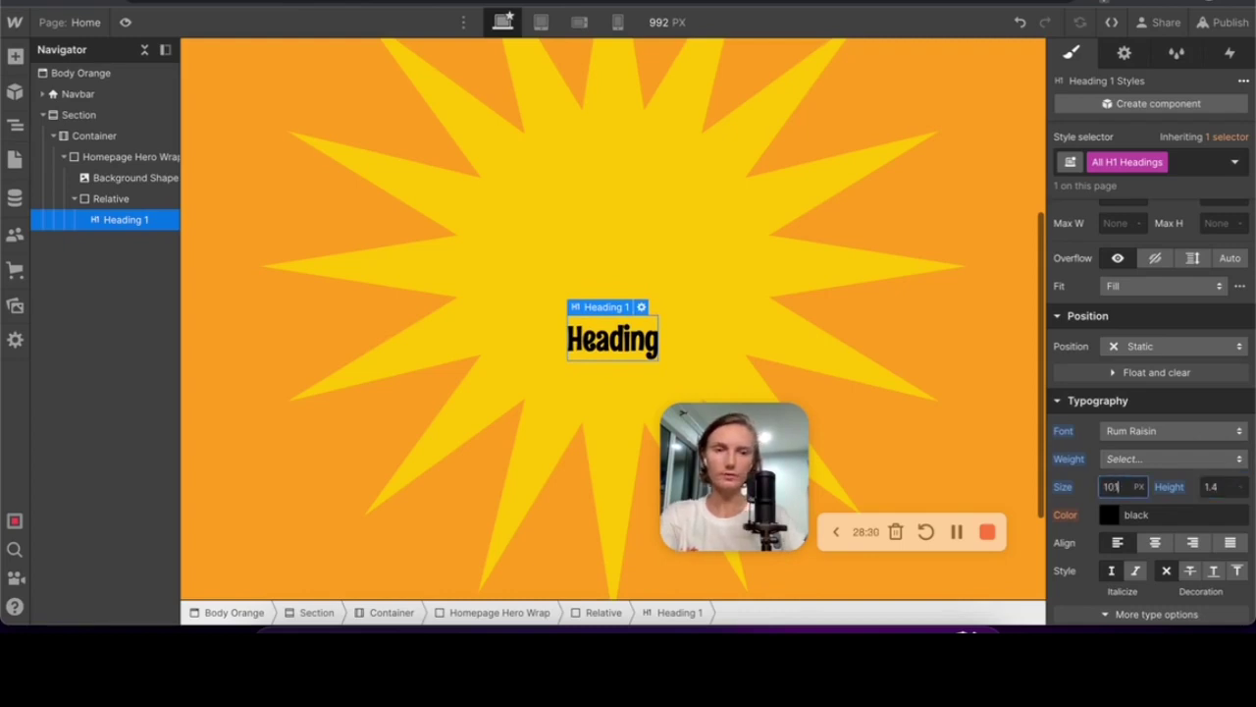
text(0)
key(Return)
Justify the Homepage Hero Wrap's vertical content to the start so the heading sits at its upper edge
click(565, 236)
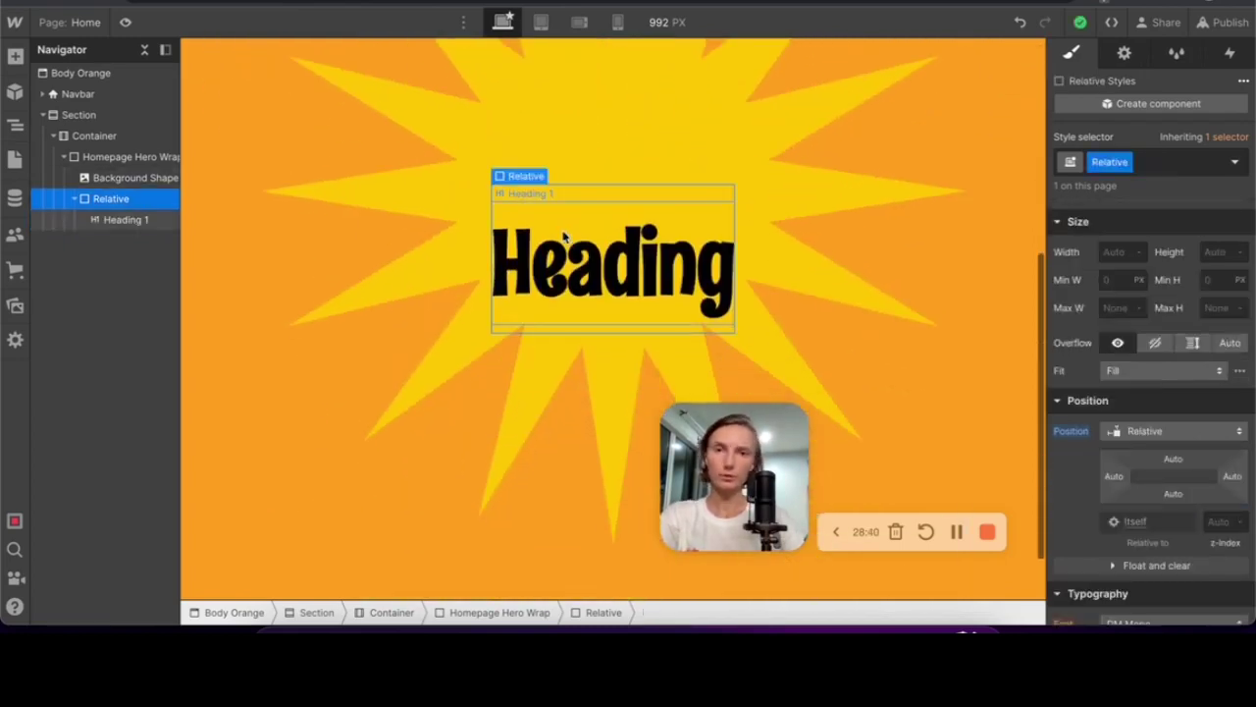
click(567, 238)
scroll(659, 141, up, 5)
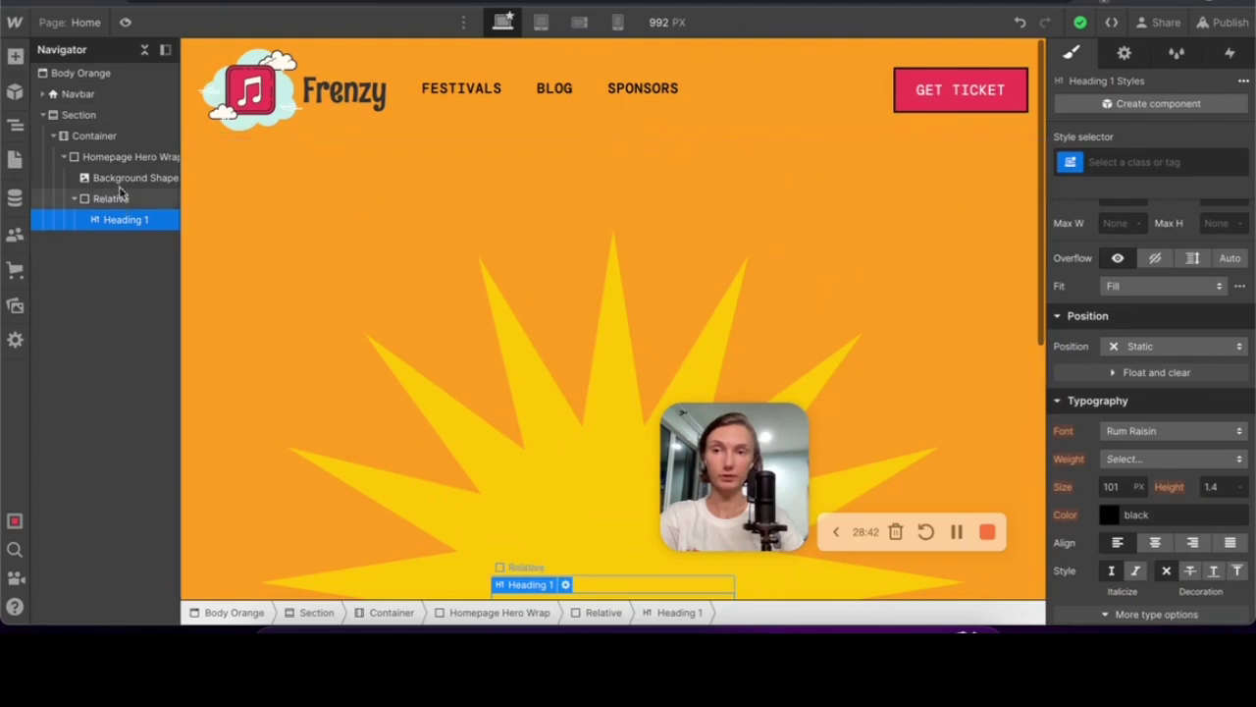
click(120, 157)
scroll(1118, 333, up, 3)
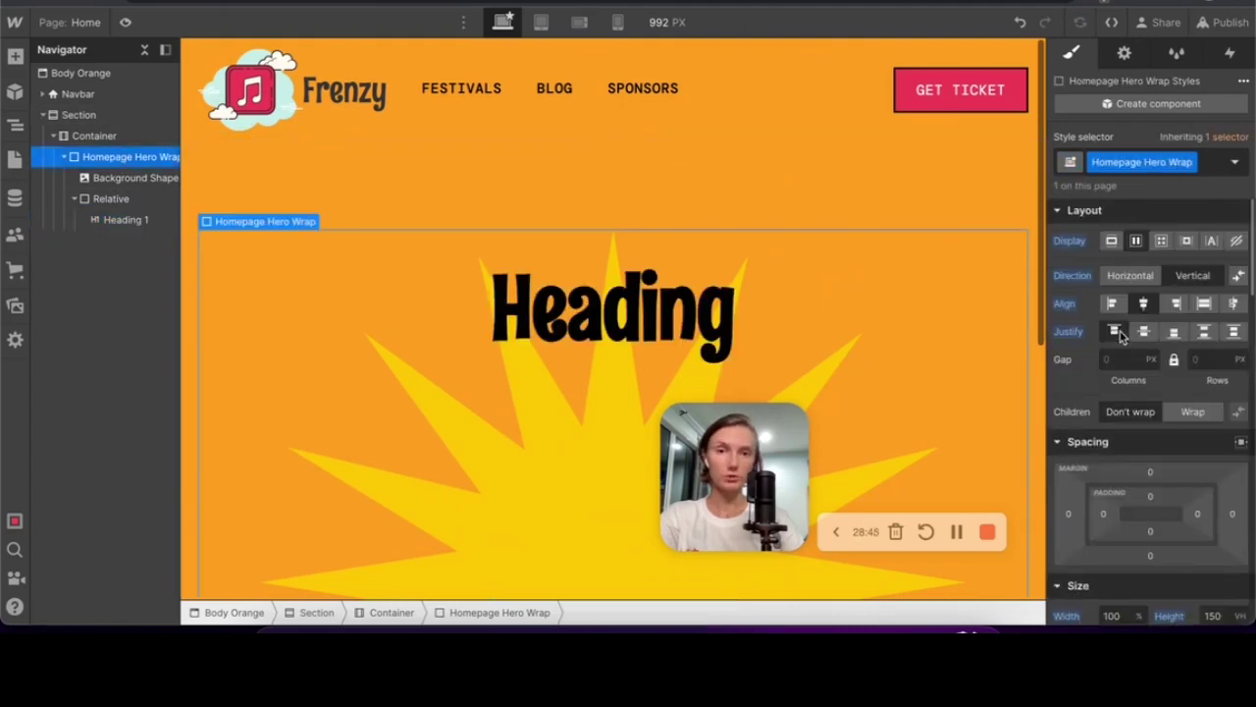
click(564, 236)
click(981, 294)
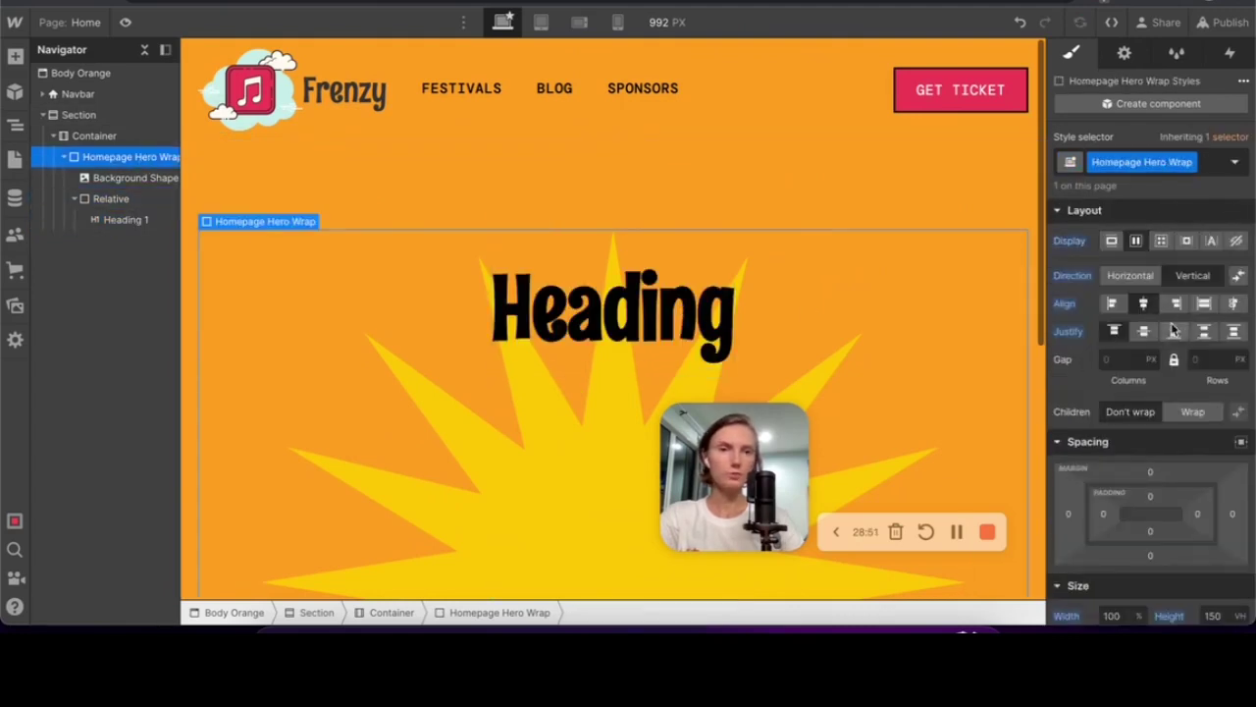
scroll(1173, 323, down, 5)
alt+click(1081, 359)
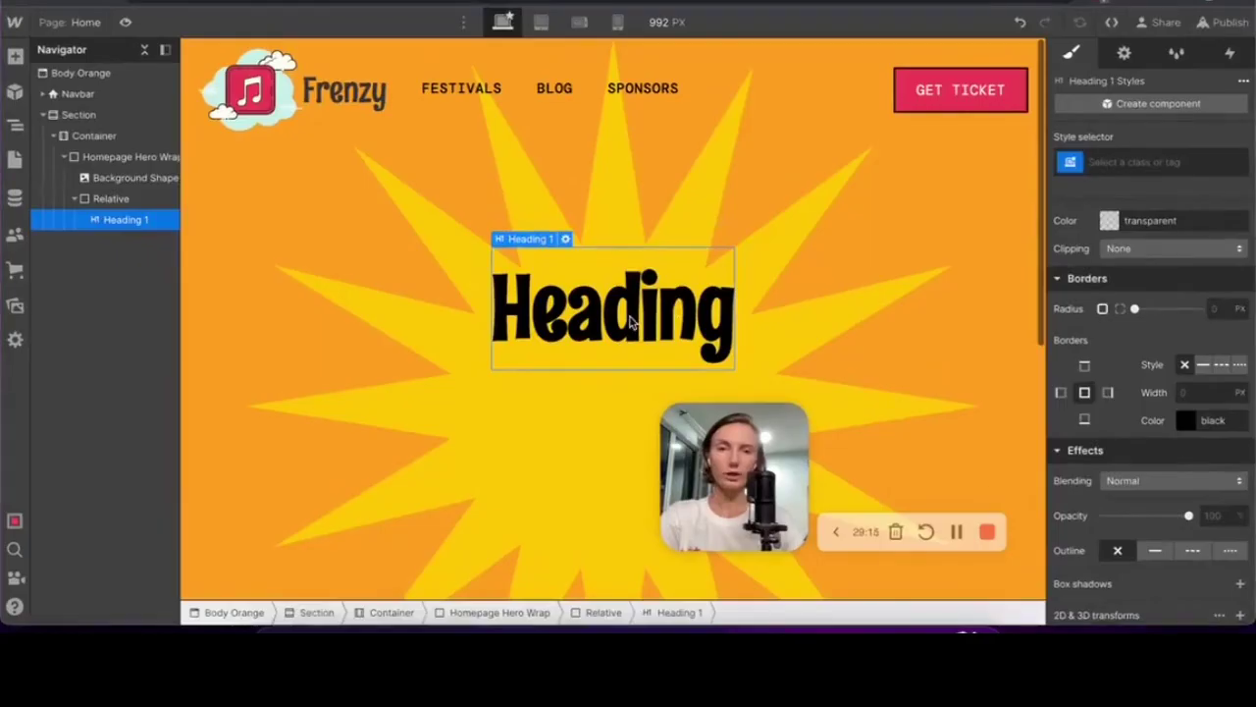
Replace the hero heading text with "Unforgettable open-air music festivals"
double_click(629, 316)
text(Unforgettable open-air music festivals)
click(639, 210)
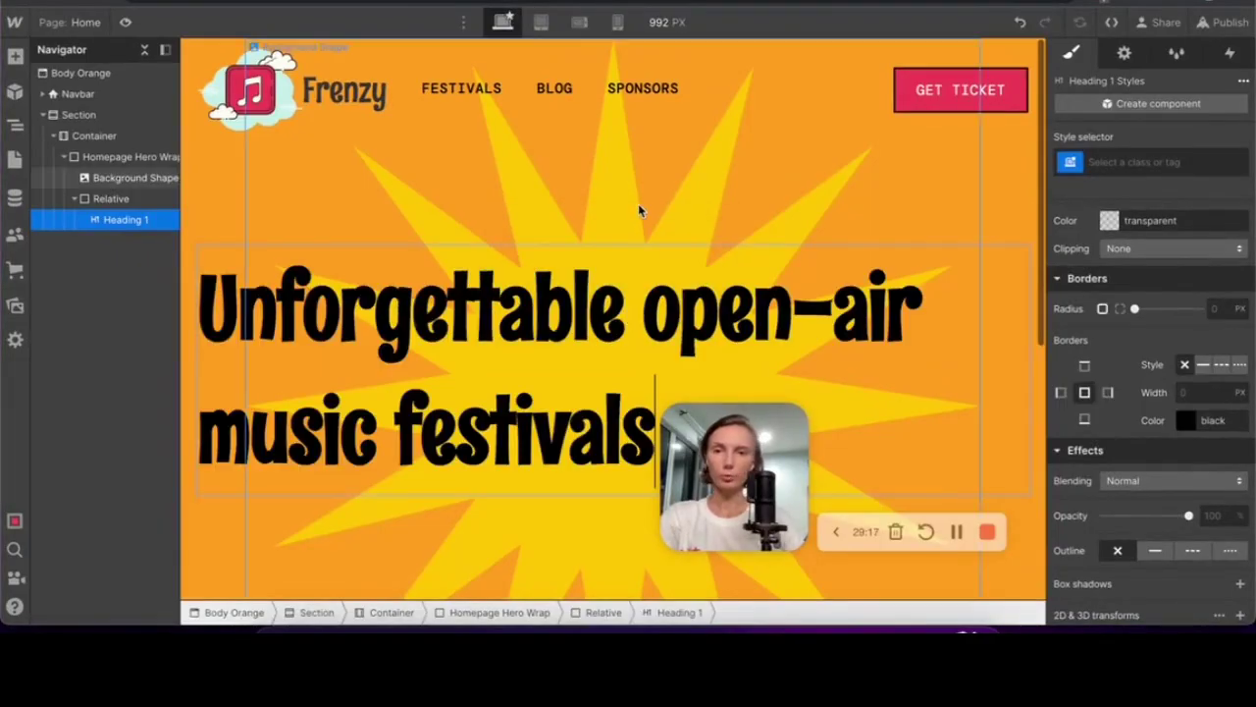
Set the All H1 Headings tag to capitalize every word
click(538, 308)
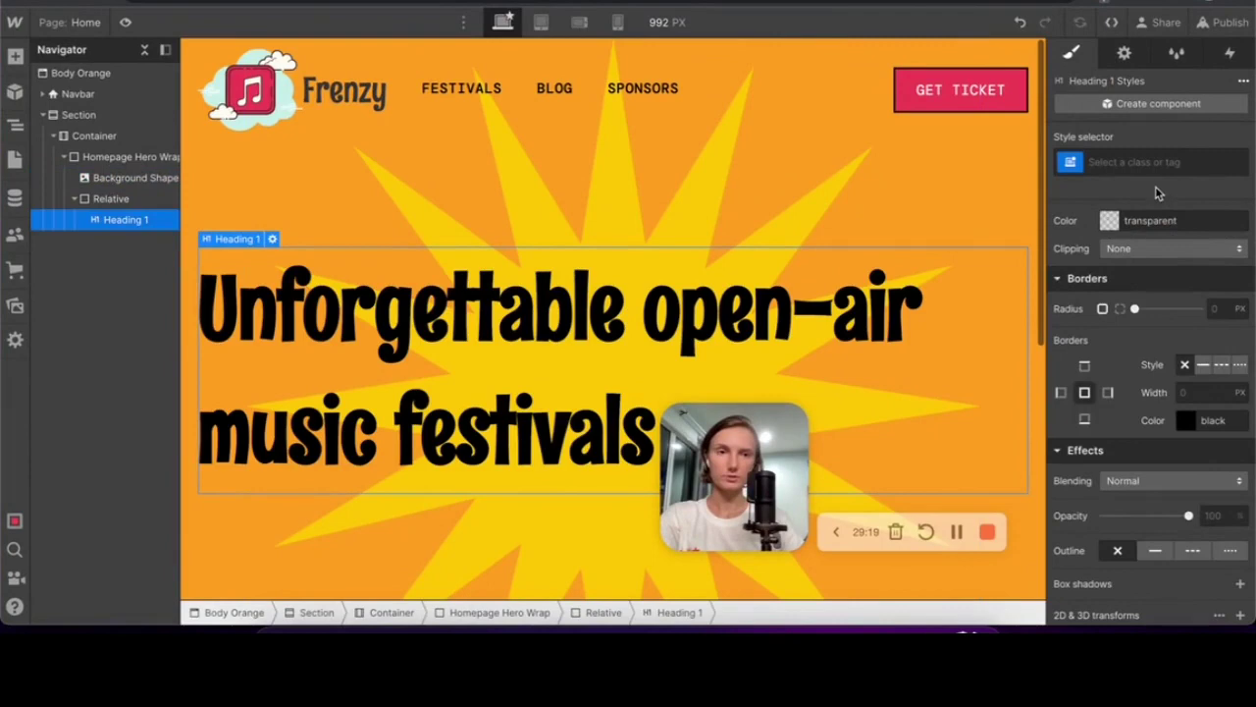
scroll(1178, 363, up, 5)
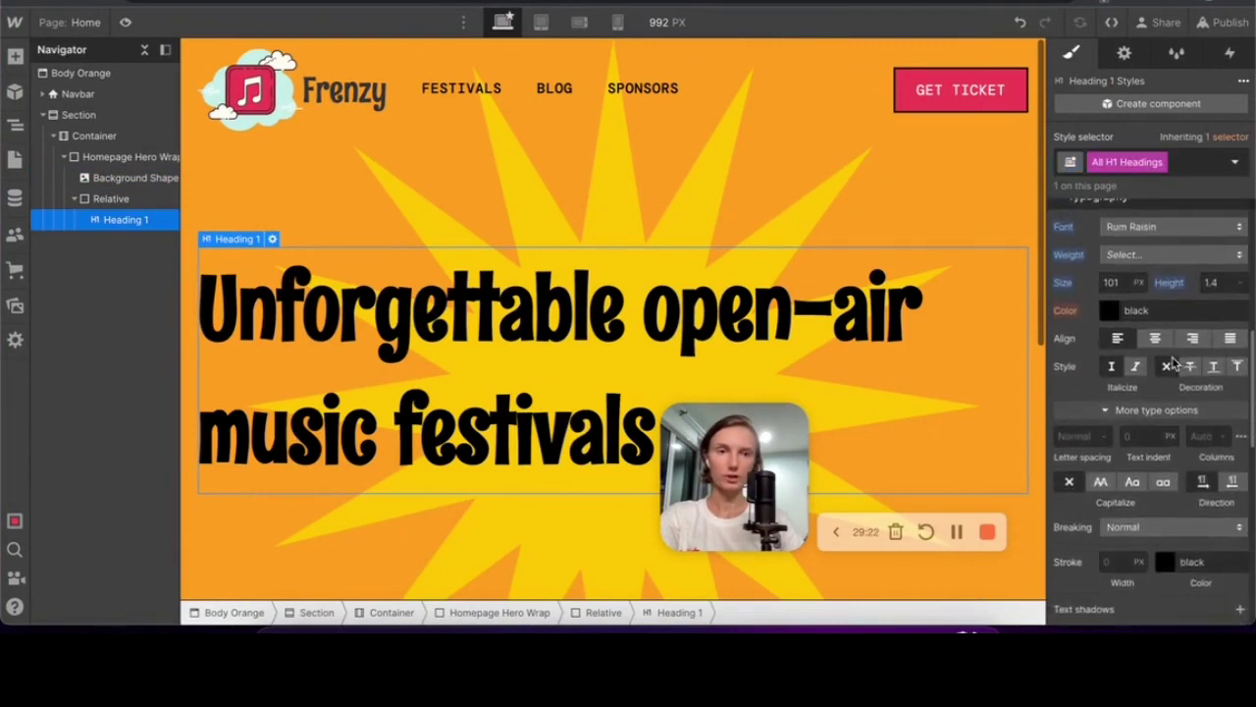
scroll(1142, 365, down, 2)
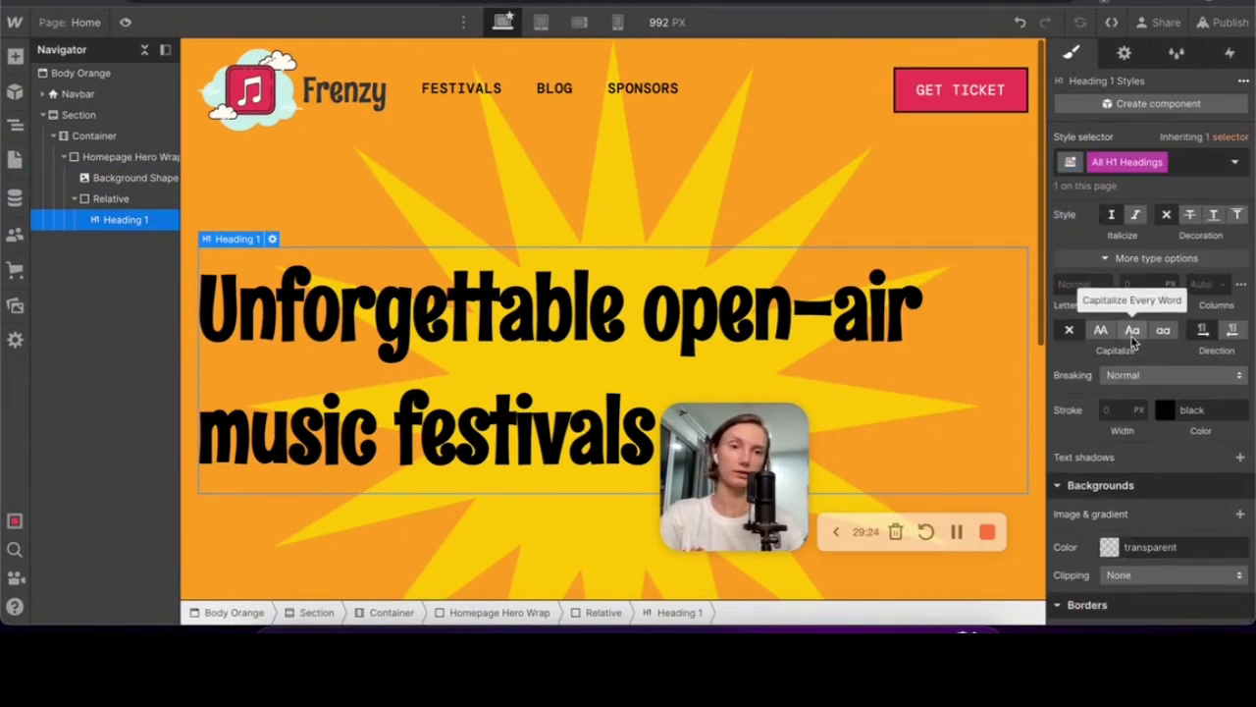
click(1131, 330)
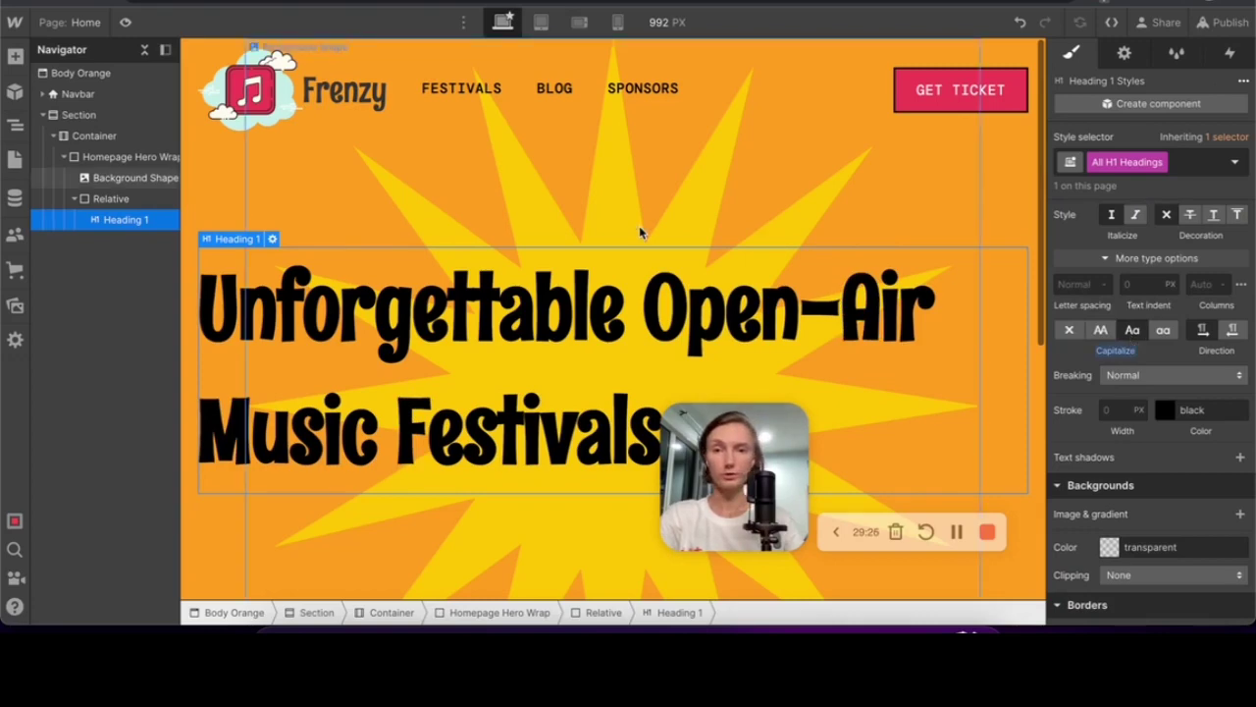
Set the Homepage Hero Wrap's text colour to white (#ffffff)
click(113, 219)
click(122, 157)
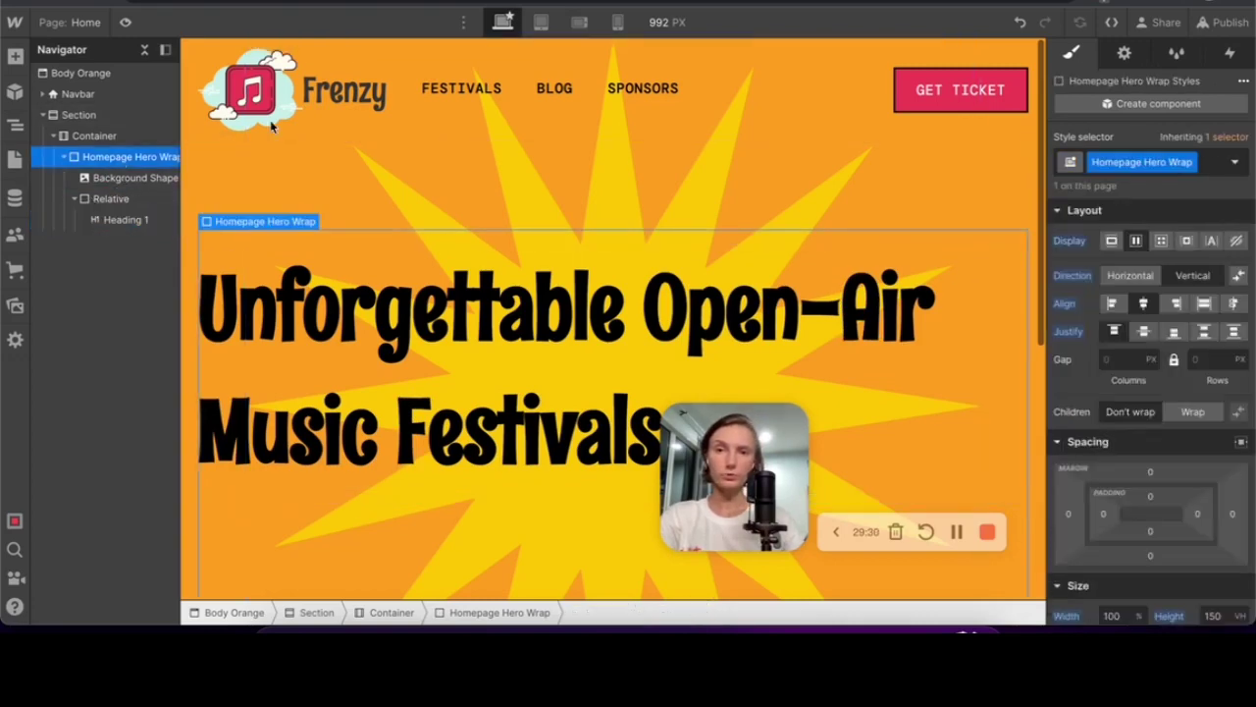
scroll(1153, 316, down, 4)
scroll(1153, 316, down, 3)
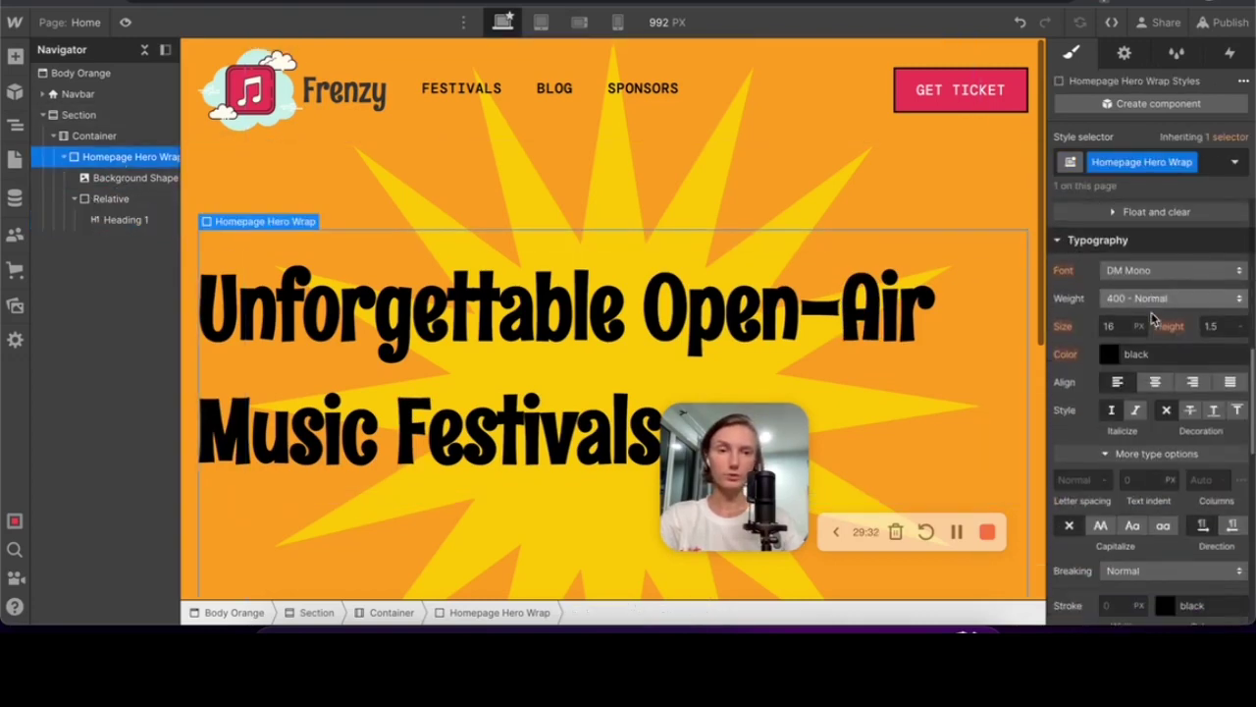
click(1109, 355)
drag(1070, 69, 1040, 12)
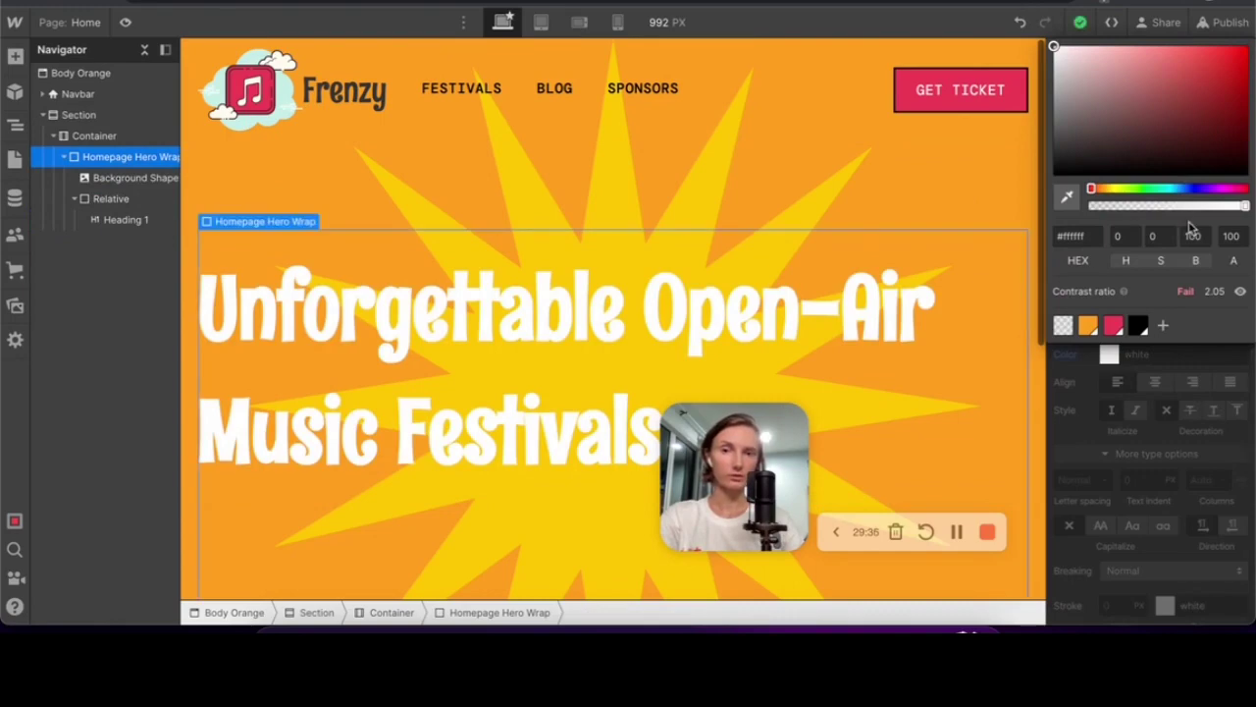
Reset the Homepage Hero Wrap's own text colour and centre-align its text
alt+click(1066, 354)
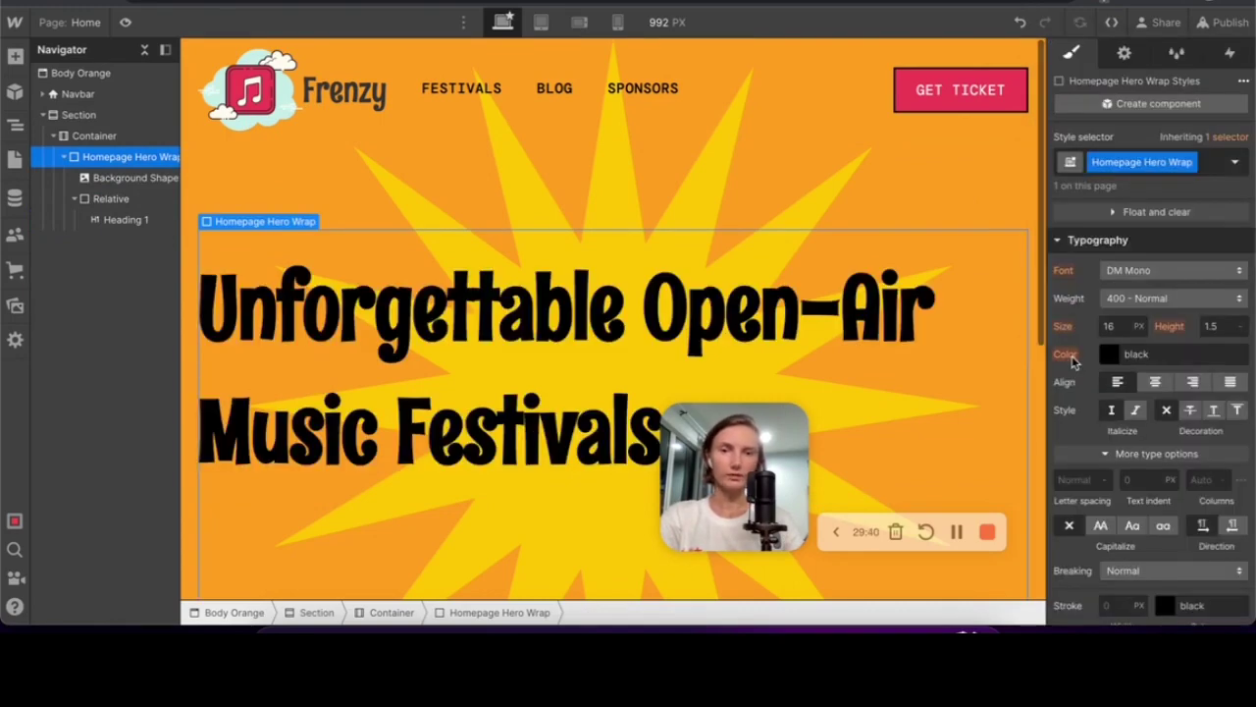
click(761, 359)
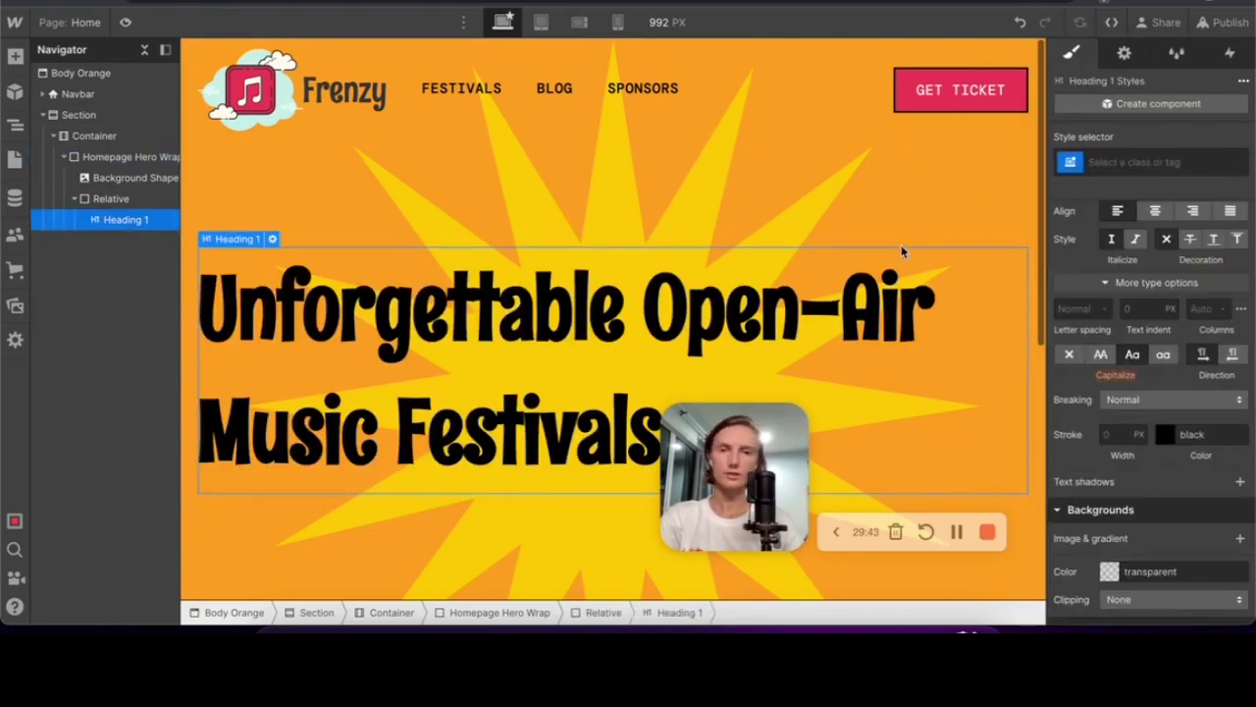
click(127, 157)
click(1154, 382)
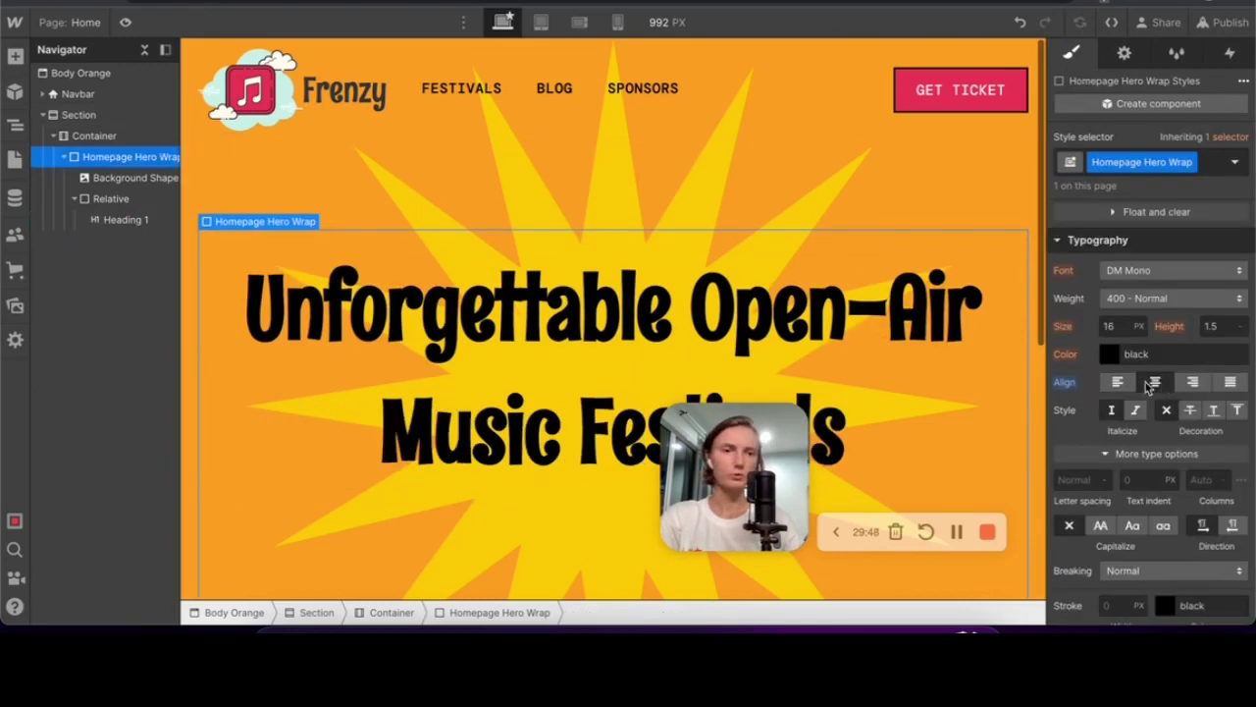
Set the line height of the All H1 Headings tag to 1.1 through the hero heading
click(613, 305)
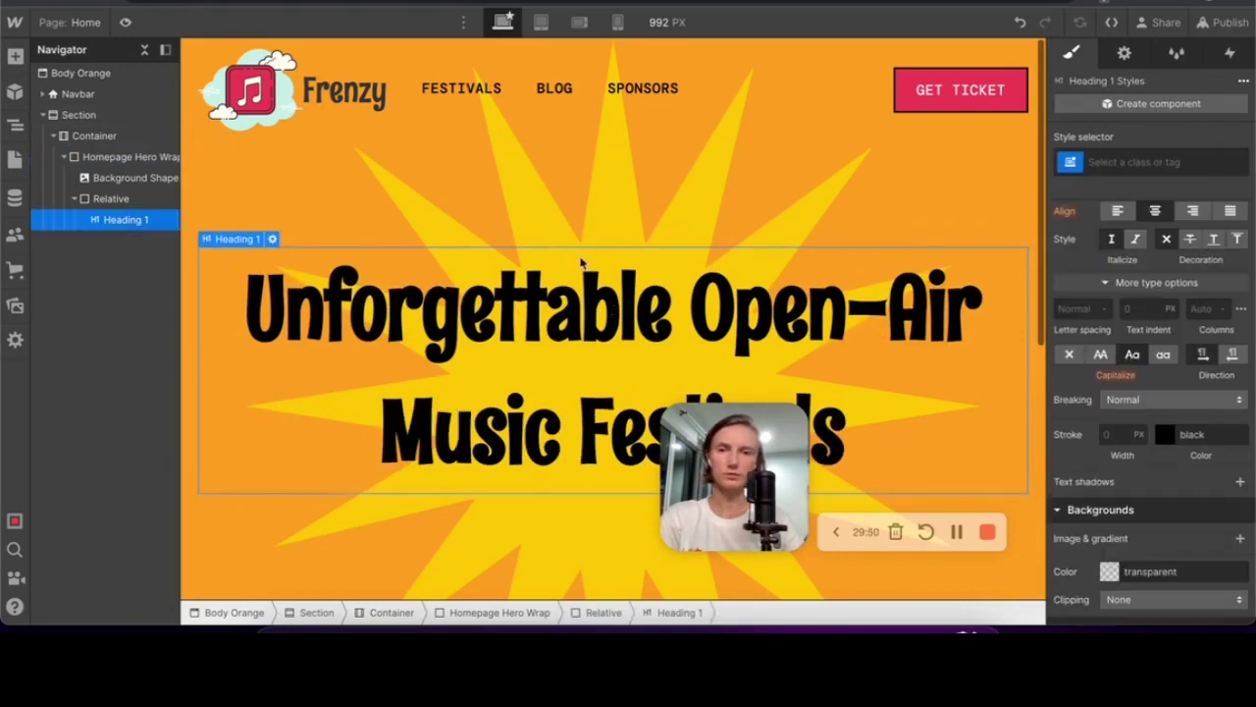
click(126, 158)
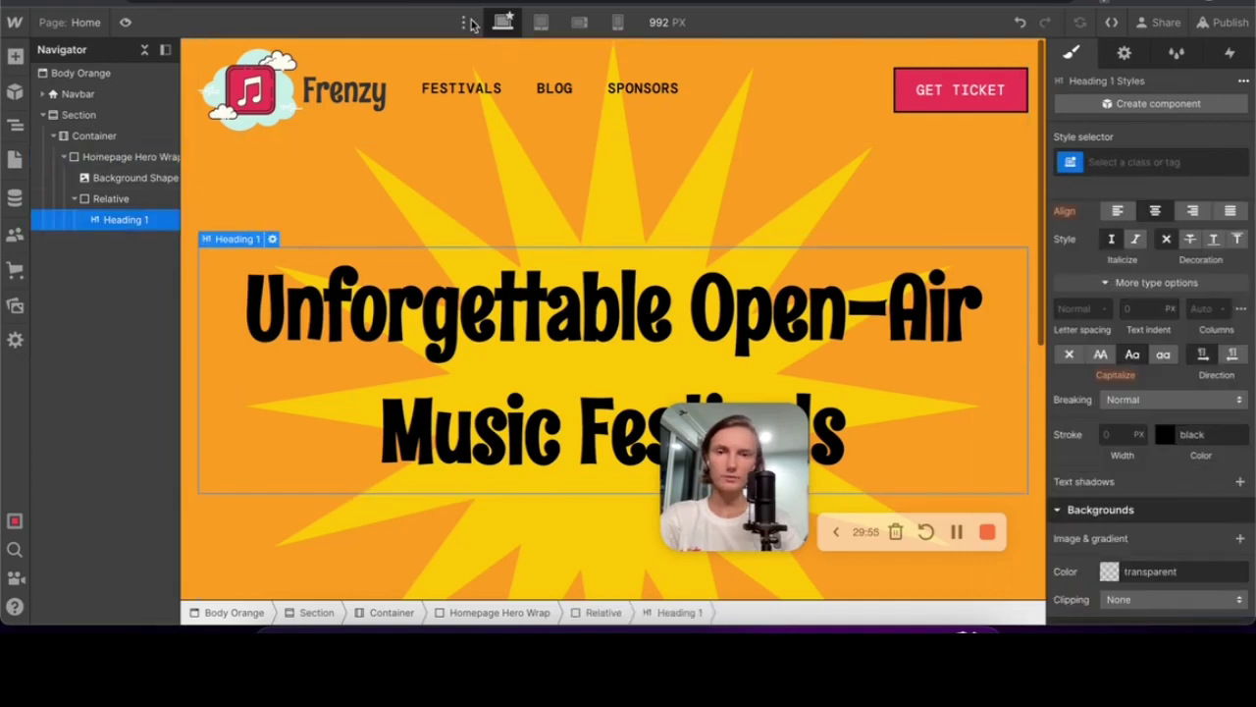
click(1138, 161)
click(1107, 257)
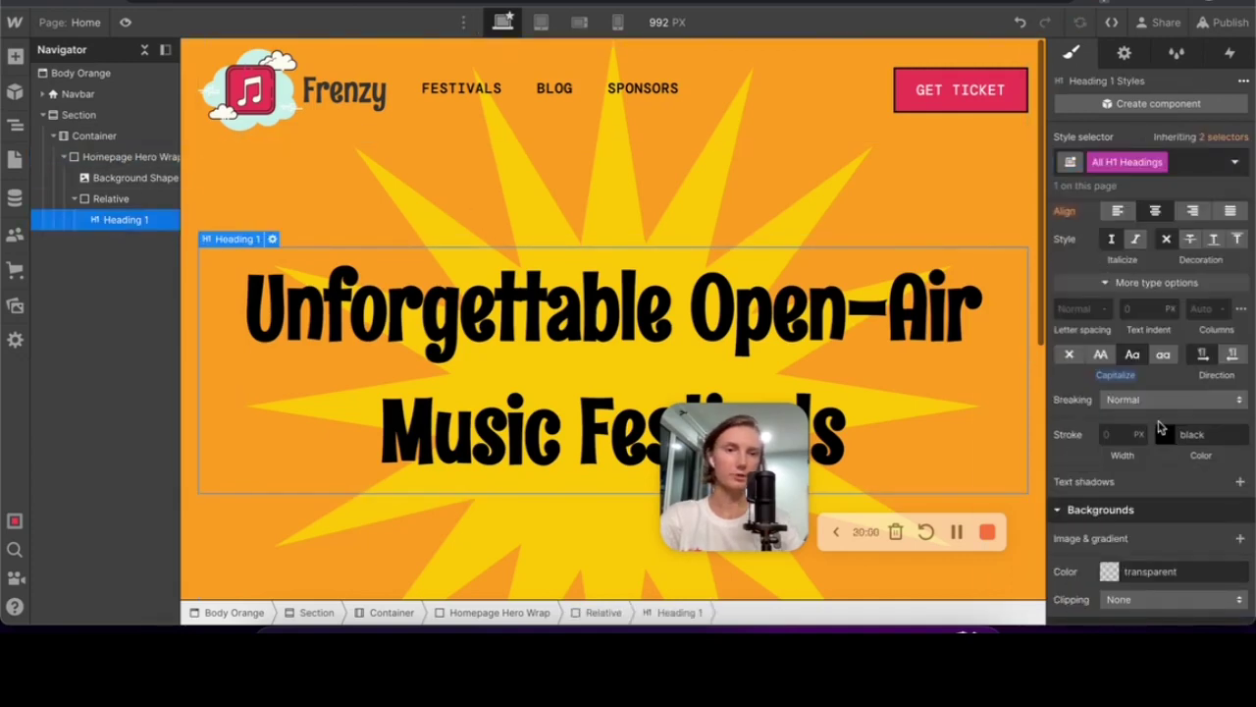
scroll(1161, 428, up, 3)
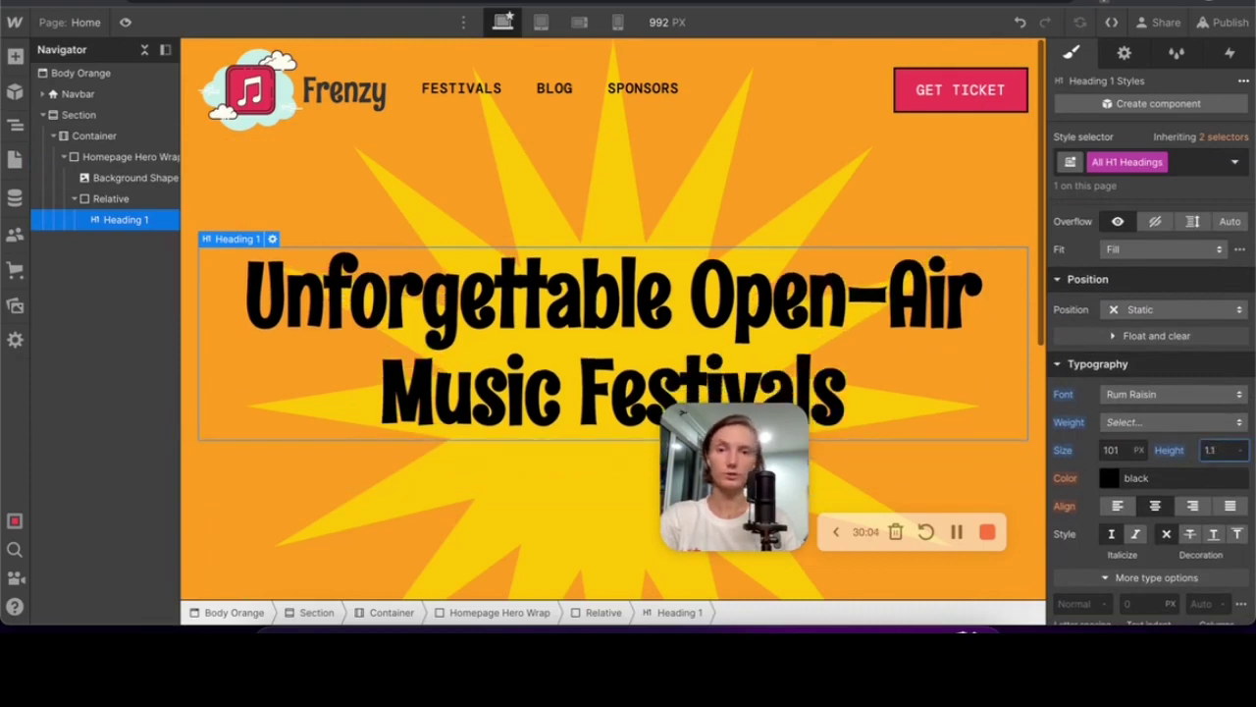
Inspect the text colour and contrast ratio of the GET TICKET button's base Button class
click(812, 202)
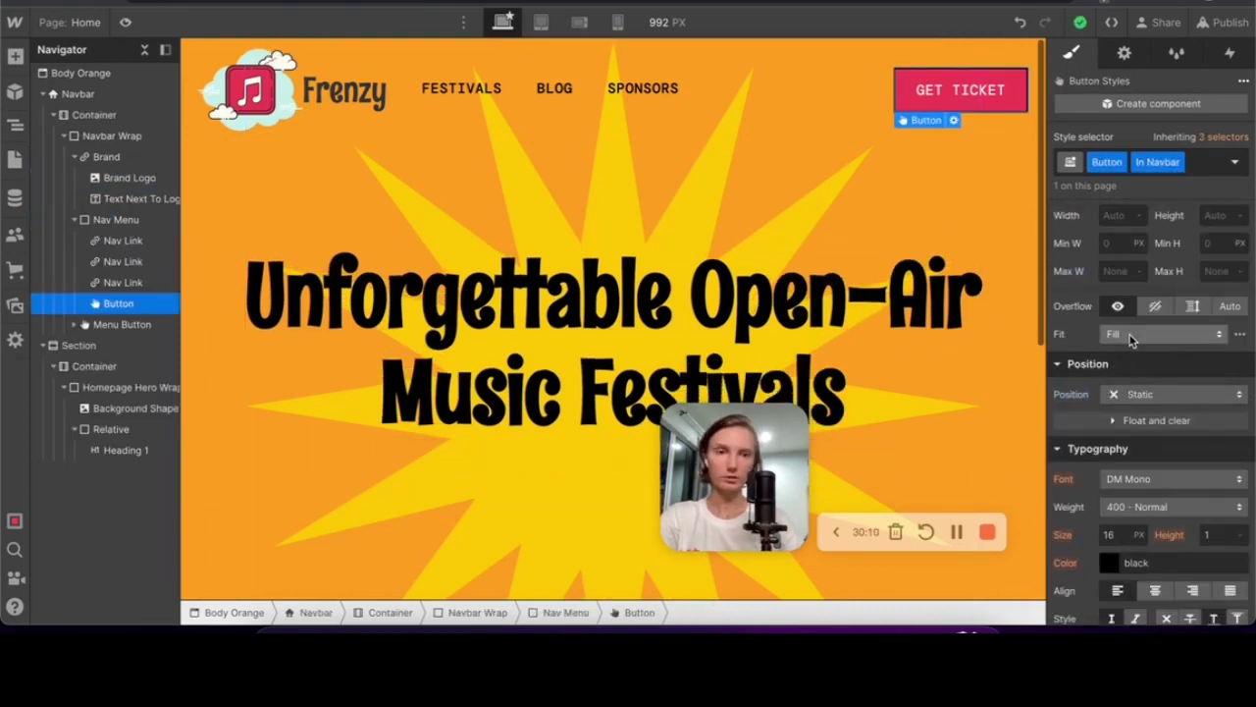
scroll(1112, 381, down, 2)
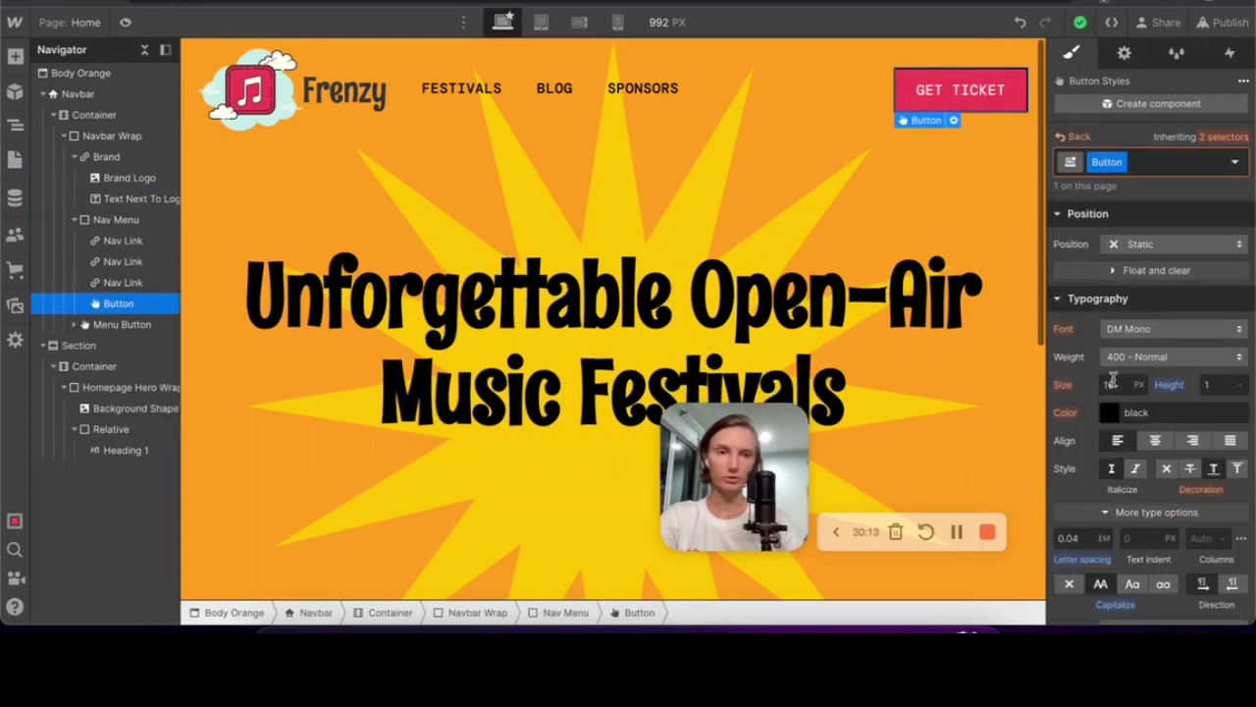
click(1109, 412)
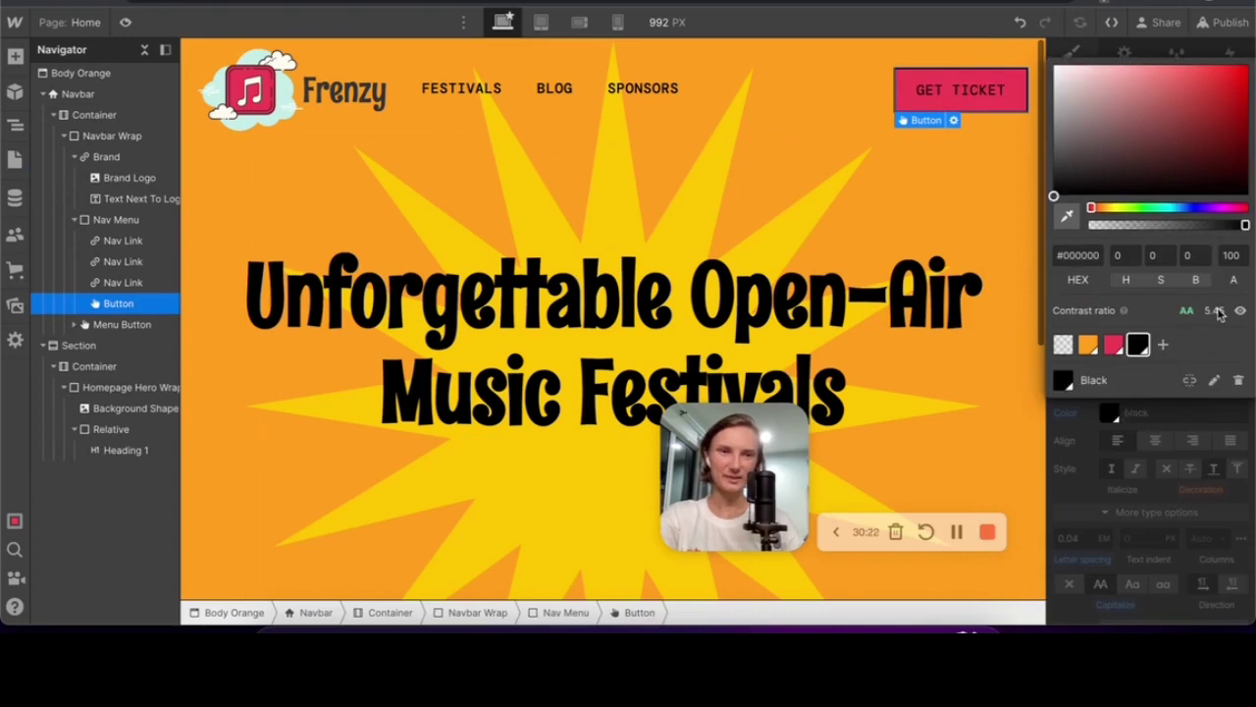
click(723, 98)
In Figma, move the two hero photos out of the Frenzy frame onto empty canvas and straighten both to 0° rotation
click(746, 280)
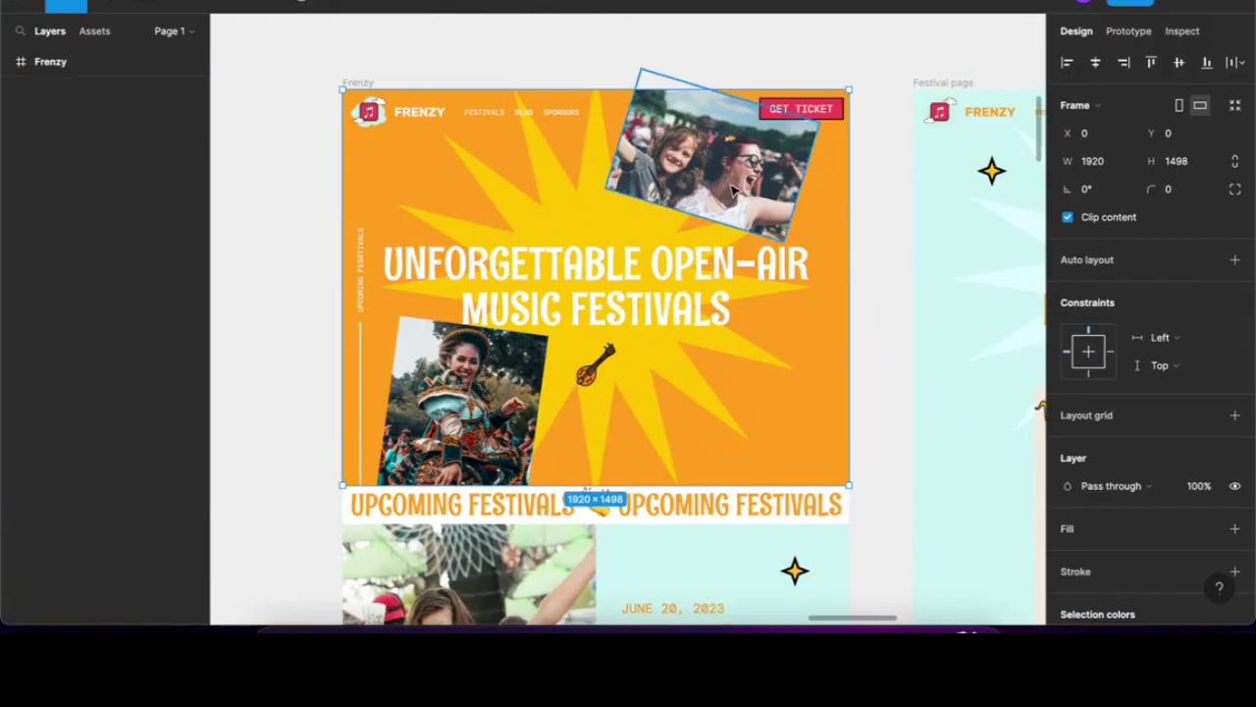
click(731, 191)
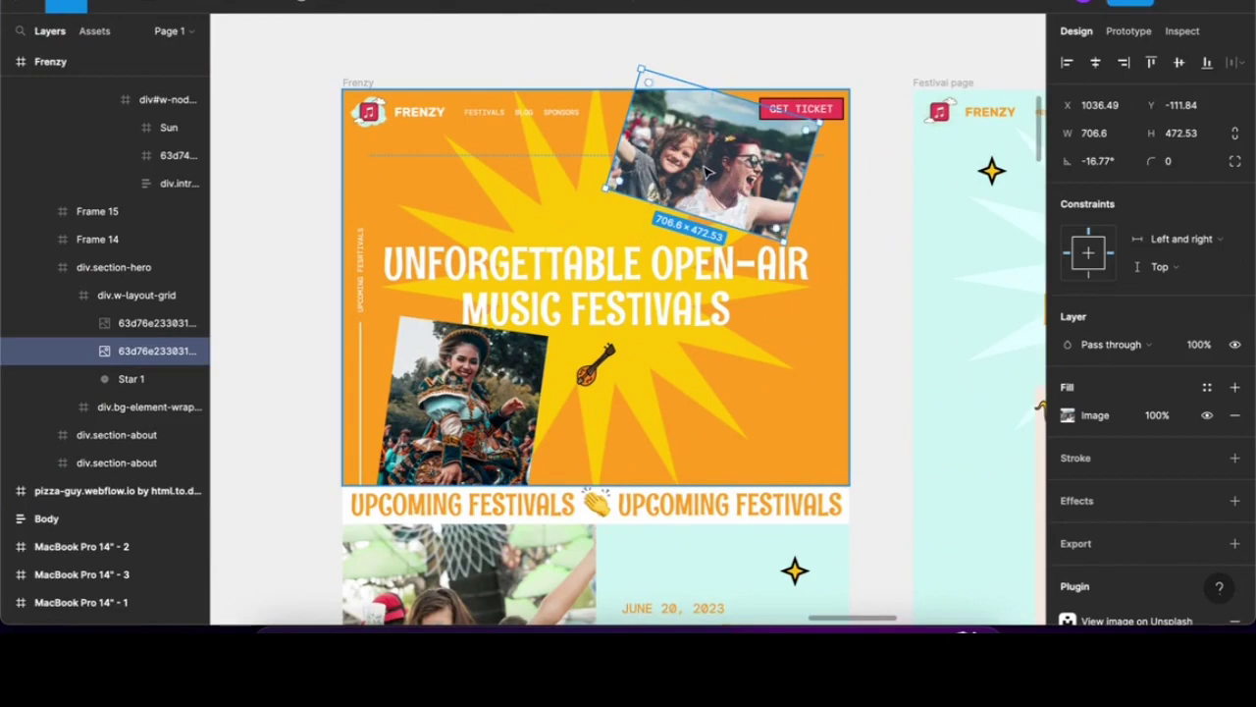
scroll(706, 172, down, 3)
drag(706, 172, 864, 44)
drag(544, 314, 991, 69)
click(847, 45)
scroll(847, 45, up, 5)
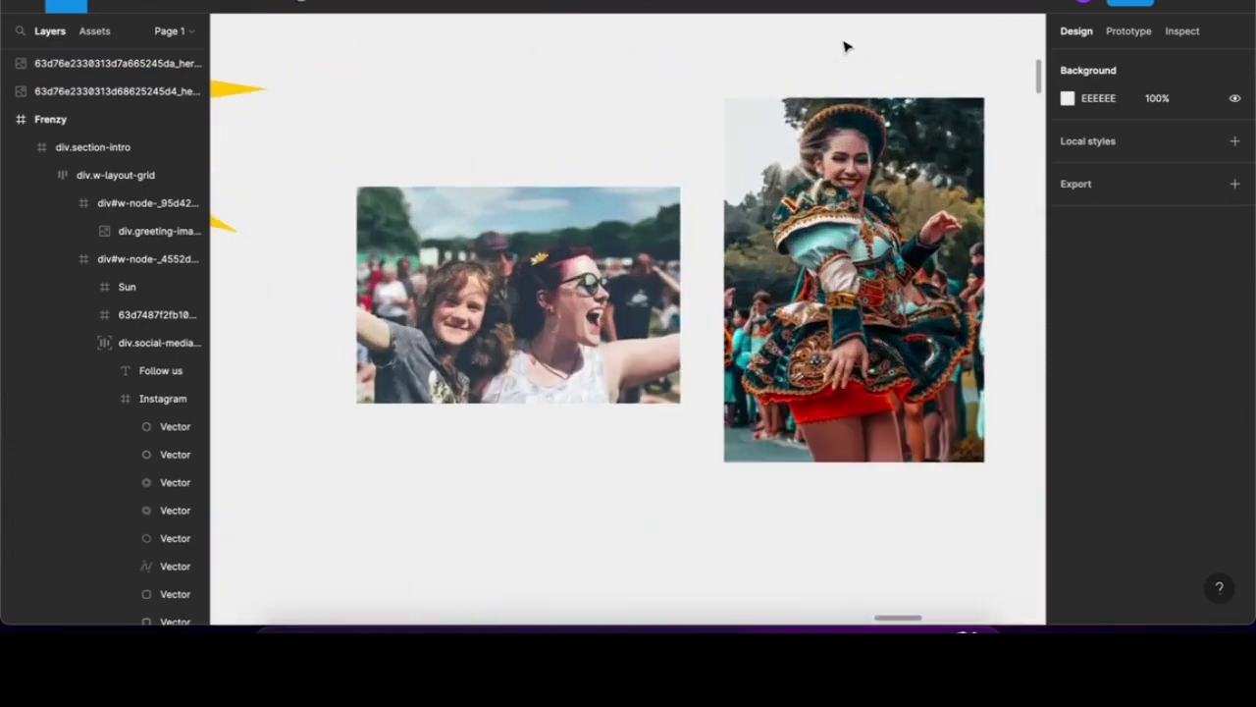
Rename the landscape photo's layer "hero image 1" and the portrait photo's layer "hero image 2"
click(631, 250)
double_click(103, 67)
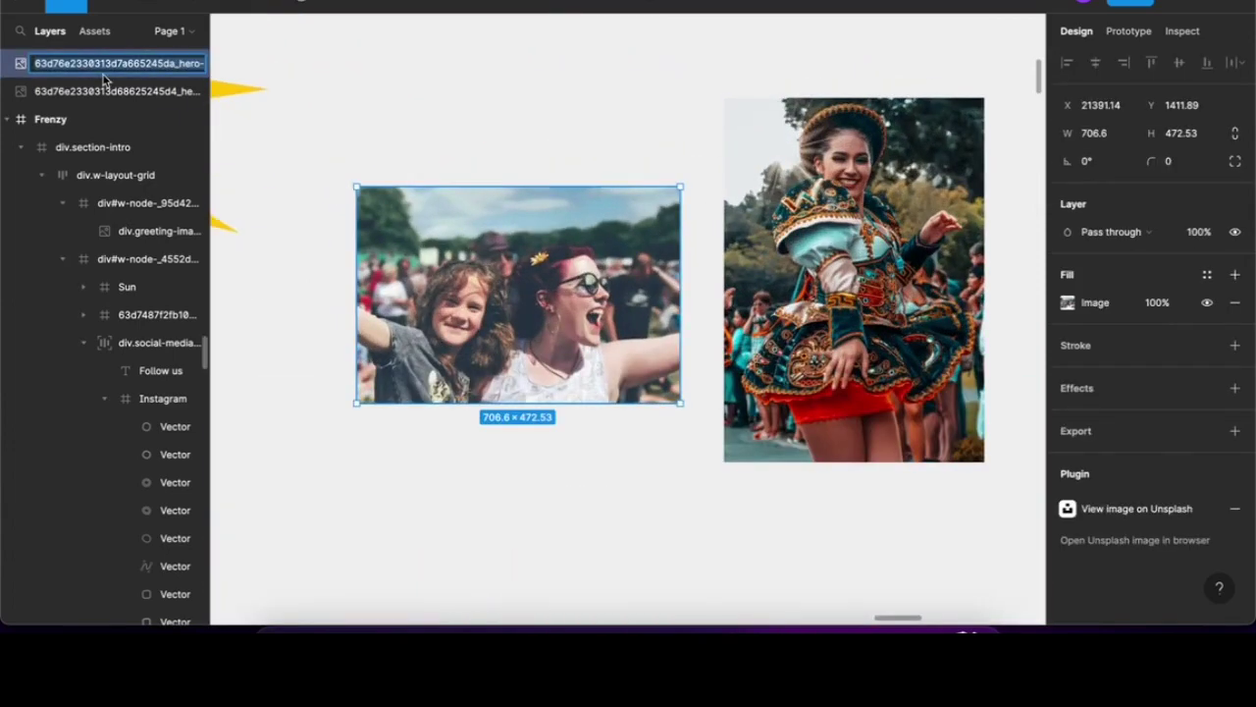
text(hero image 1)
key(Return)
click(108, 90)
double_click(108, 90)
text(h)
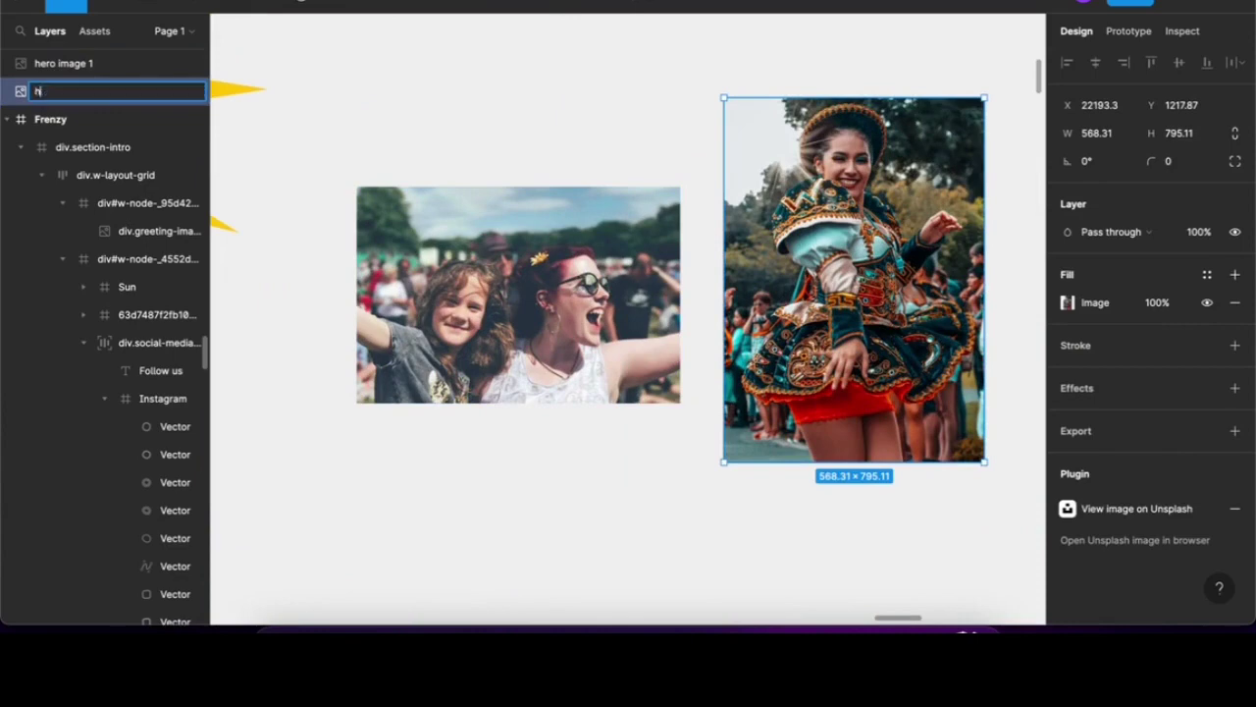
key(Return)
Export the hero image 1 and hero image 2 layers together as JPG files at 2x scale
shift+click(59, 63)
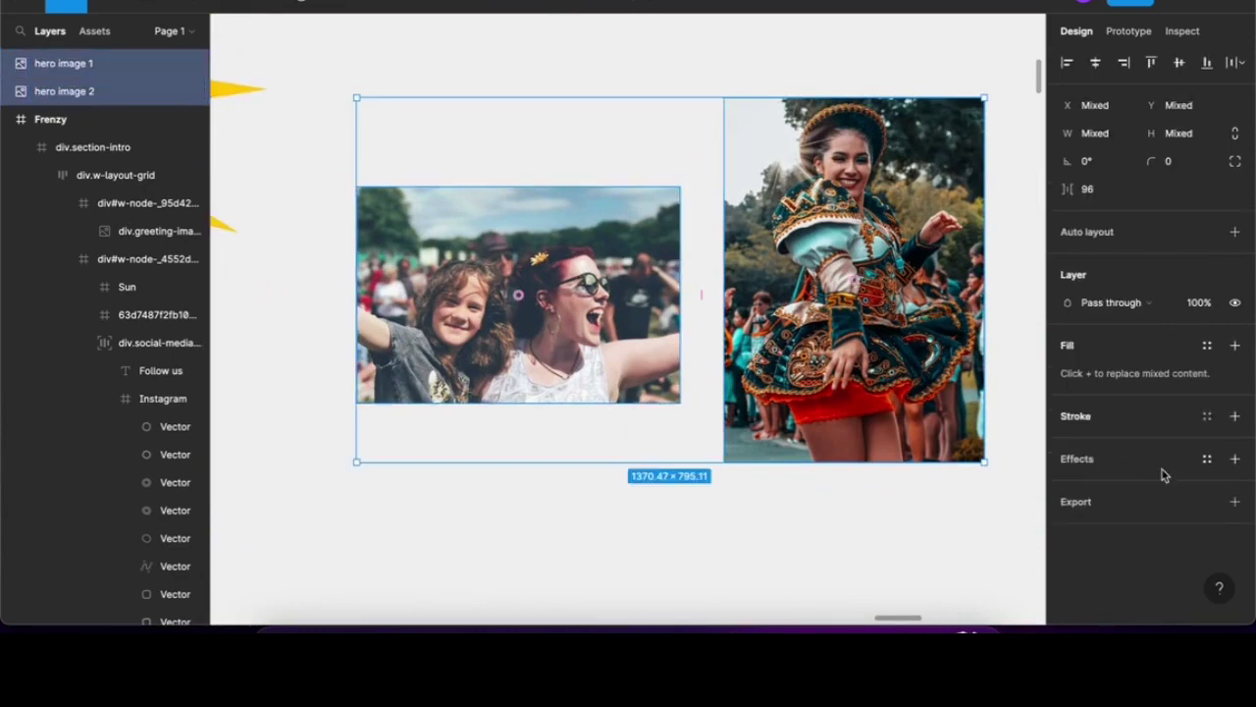
click(1235, 501)
click(1187, 528)
click(1203, 570)
click(1079, 517)
click(1092, 558)
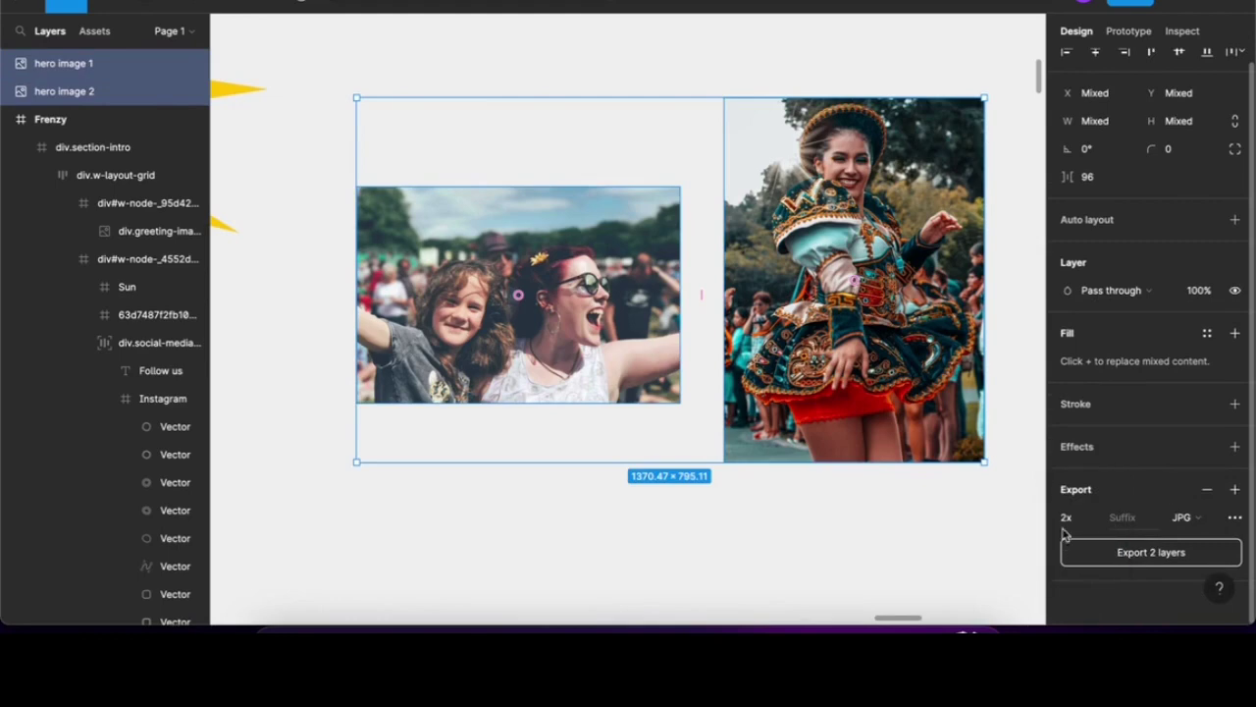
click(1148, 553)
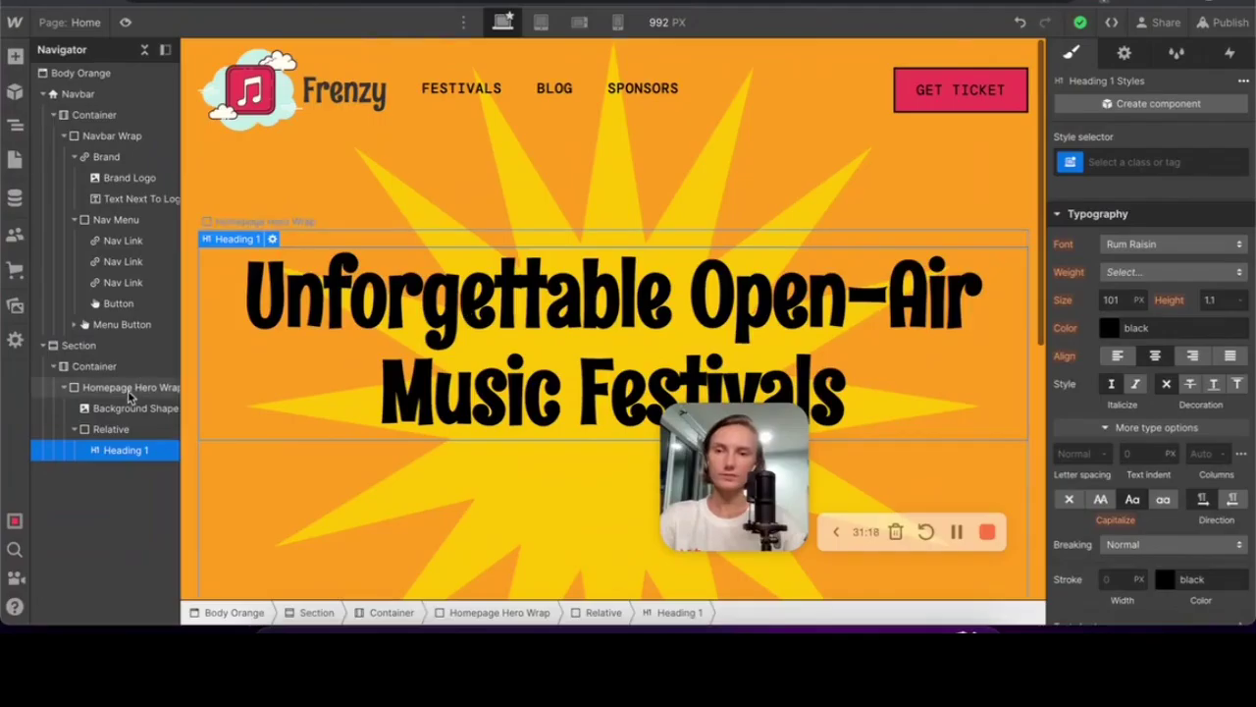
Back in Webflow, rename the Relative block's class to Sticky, with sticky position, 0 top offset and 100 vh height
click(118, 429)
text(Sticky)
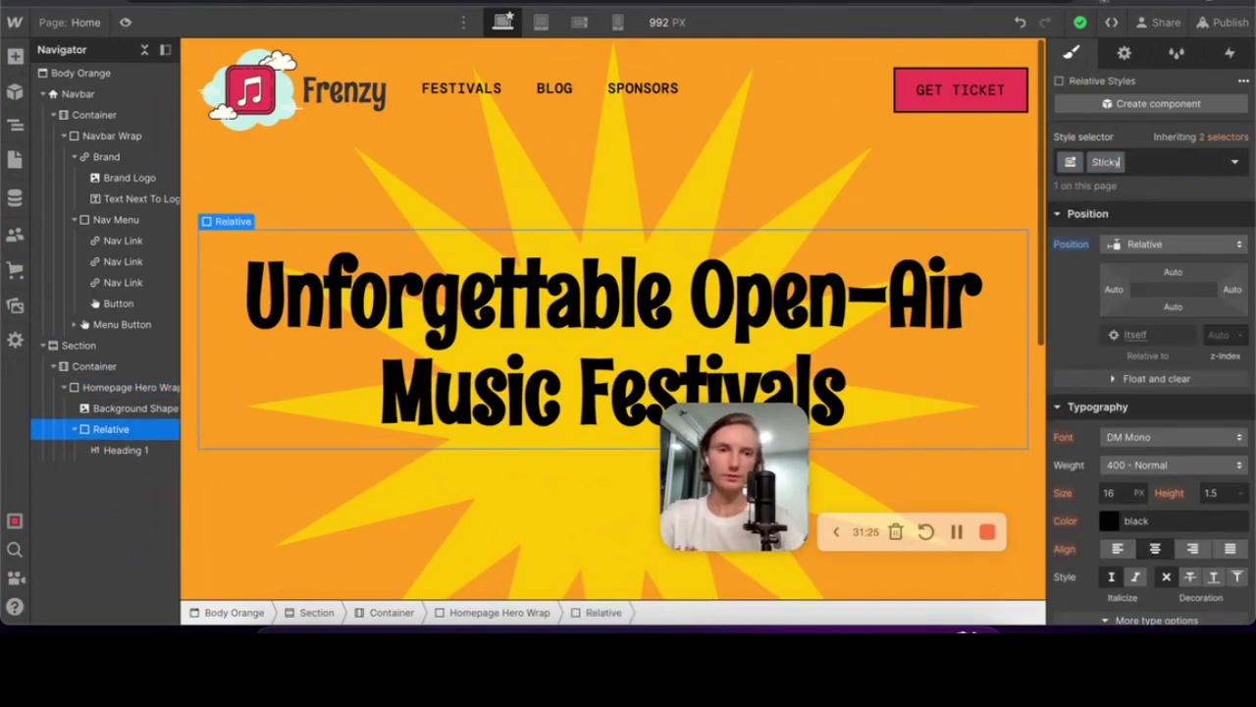
key(Return)
click(1221, 343)
text(100vh)
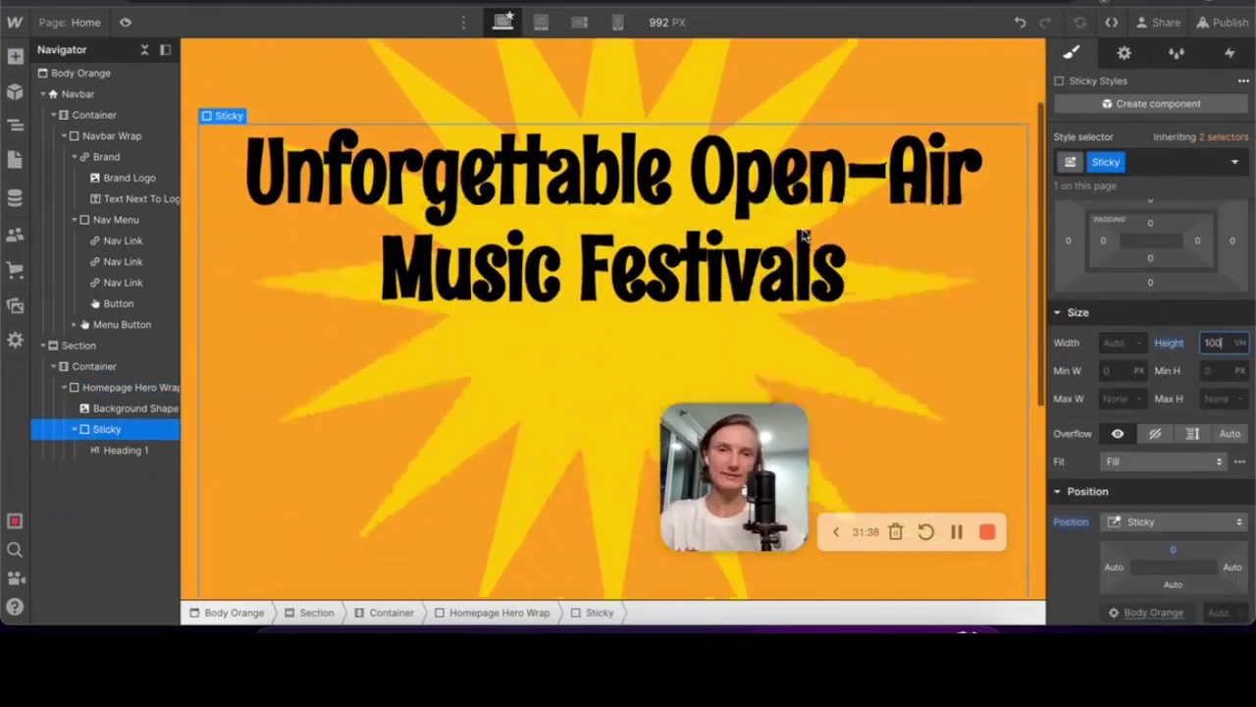
Give the Sticky block a horizontal flex layout with content centred on both axes, and check how it scrolls
scroll(1150, 416, up, 5)
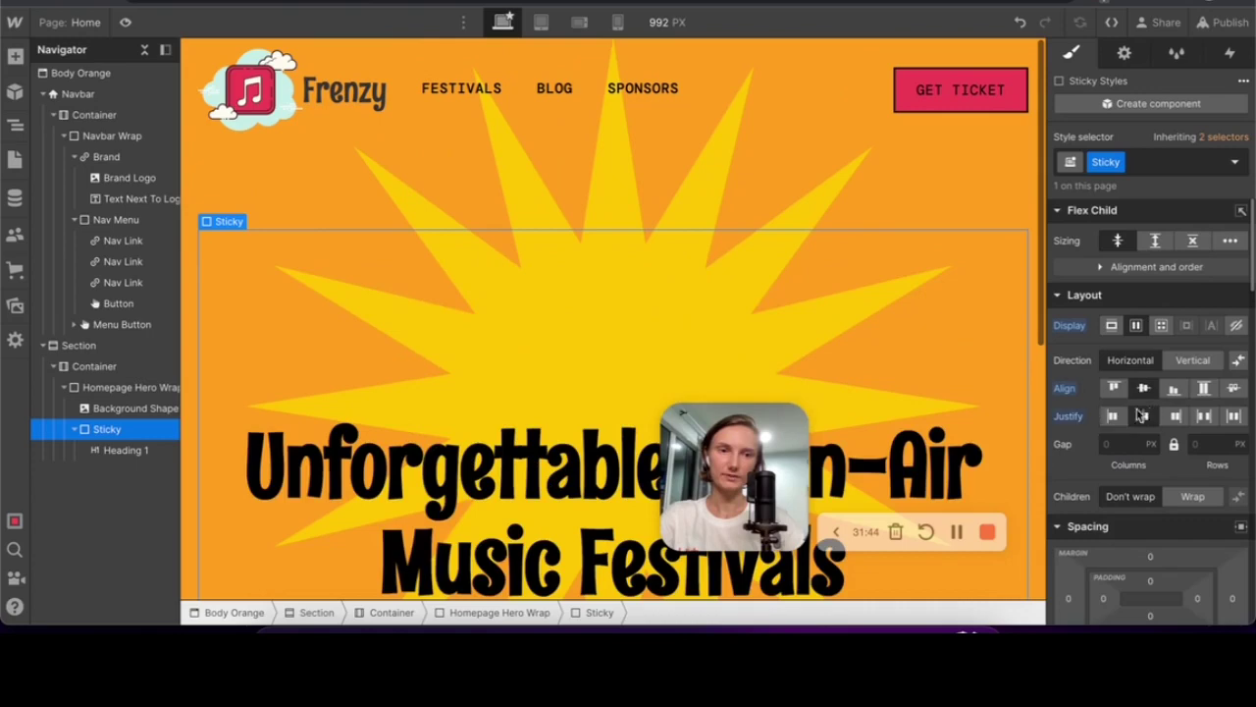
scroll(759, 287, down, 3)
scroll(758, 287, up, 3)
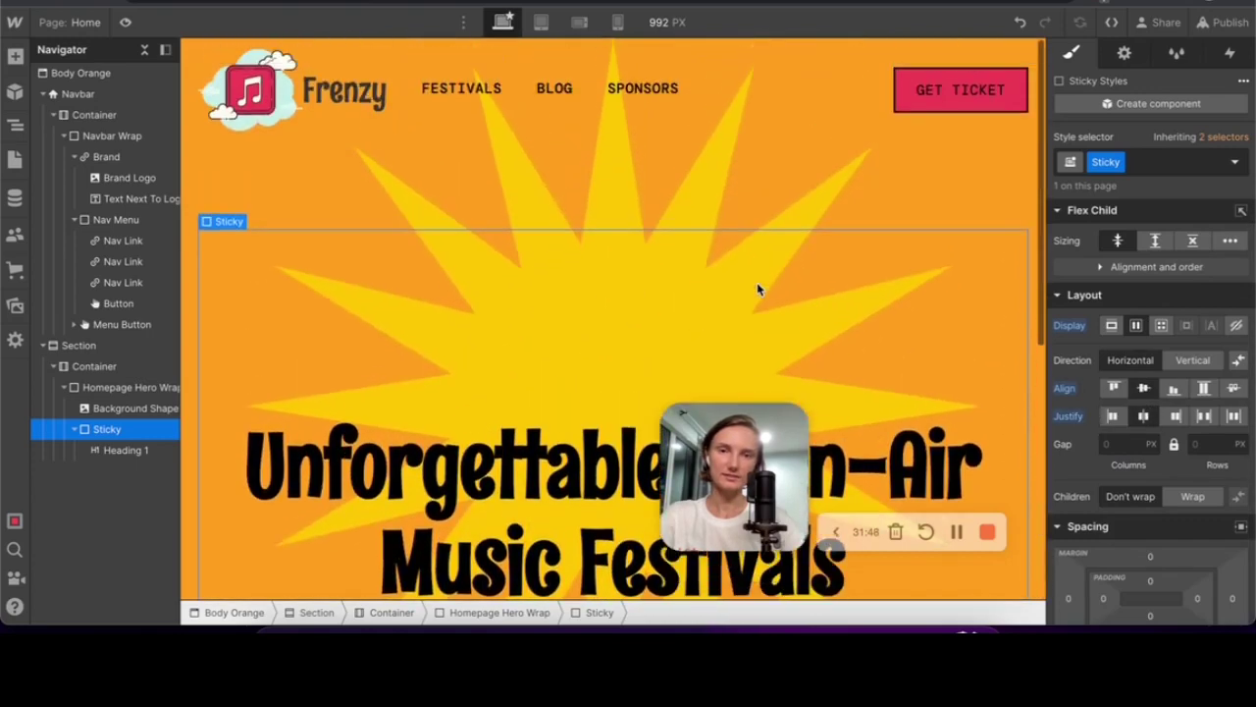
scroll(759, 287, down, 3)
scroll(758, 288, up, 3)
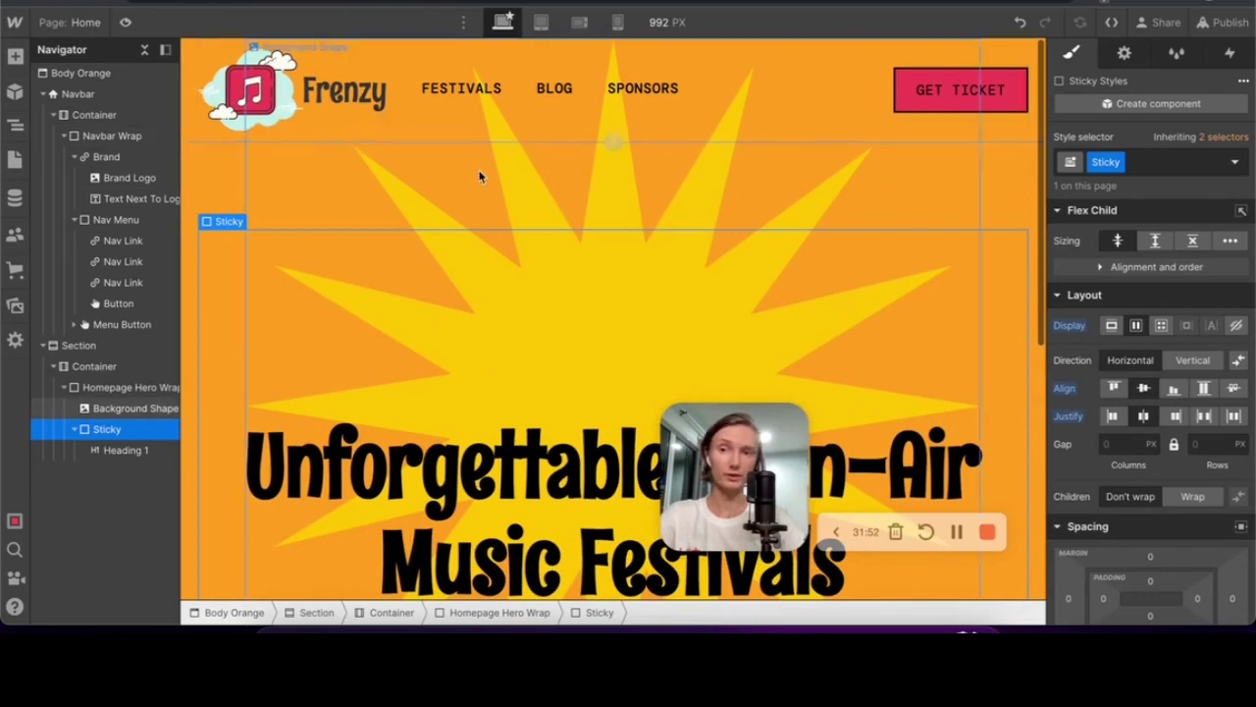
Remove the hero Section's vertical padding and shorten the Sticky block so the heading sits higher
click(241, 191)
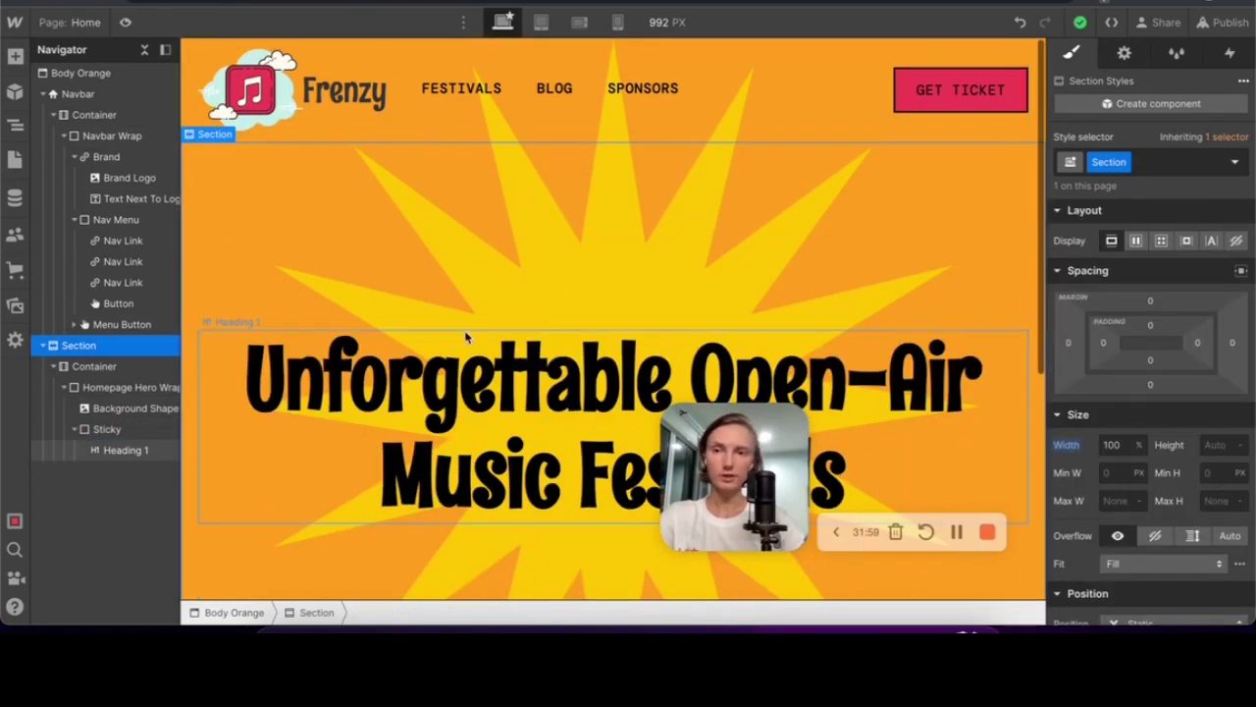
click(95, 430)
Set the Homepage Hero Wrap's height to 150 vh and its position to Relative
click(137, 387)
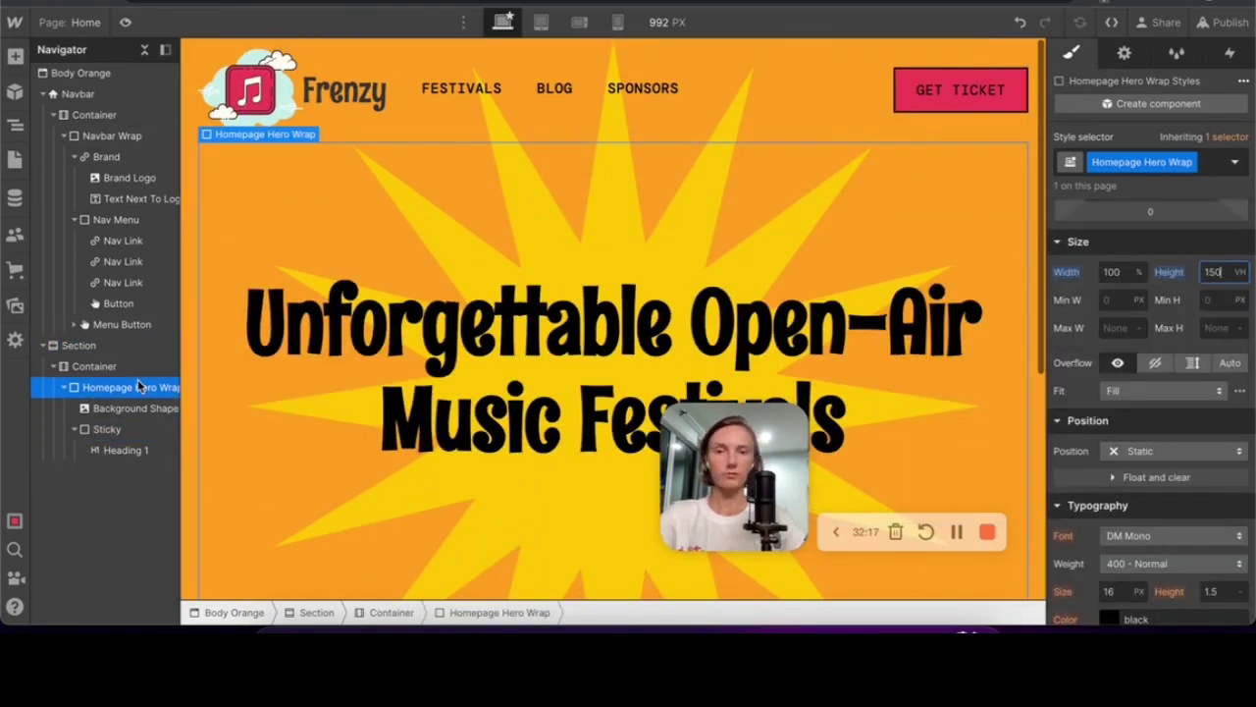
scroll(431, 361, down, 2)
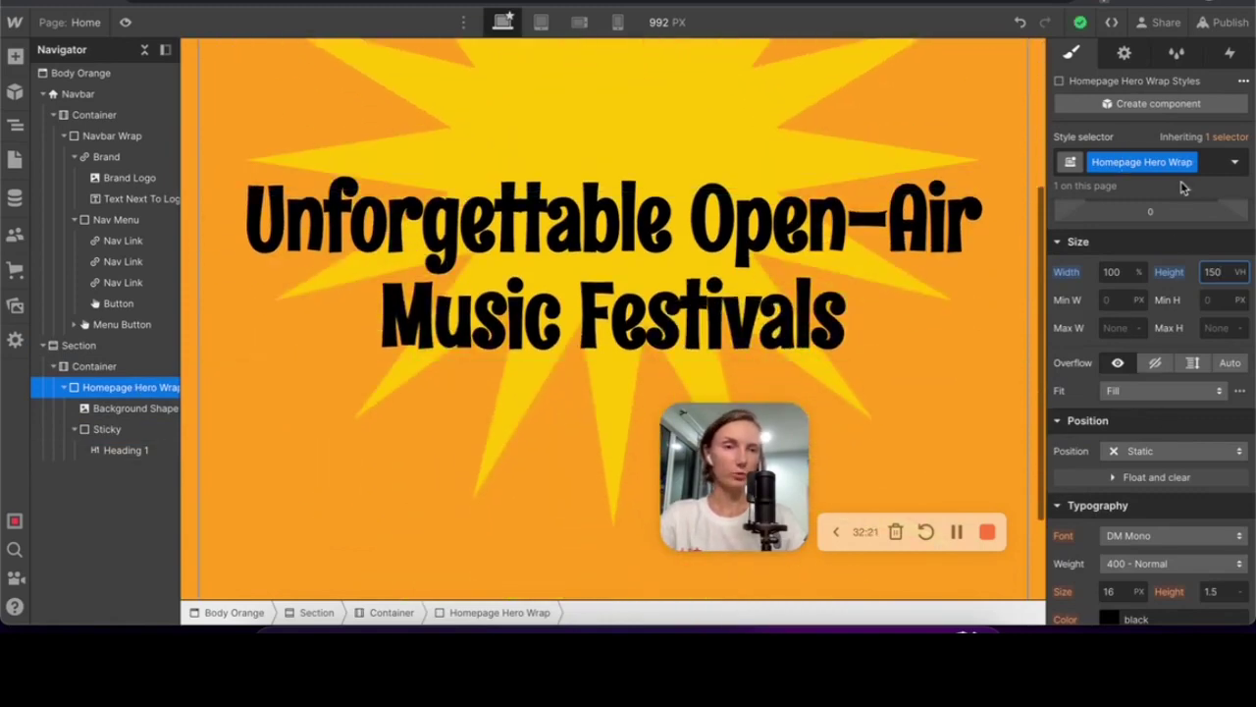
click(1142, 451)
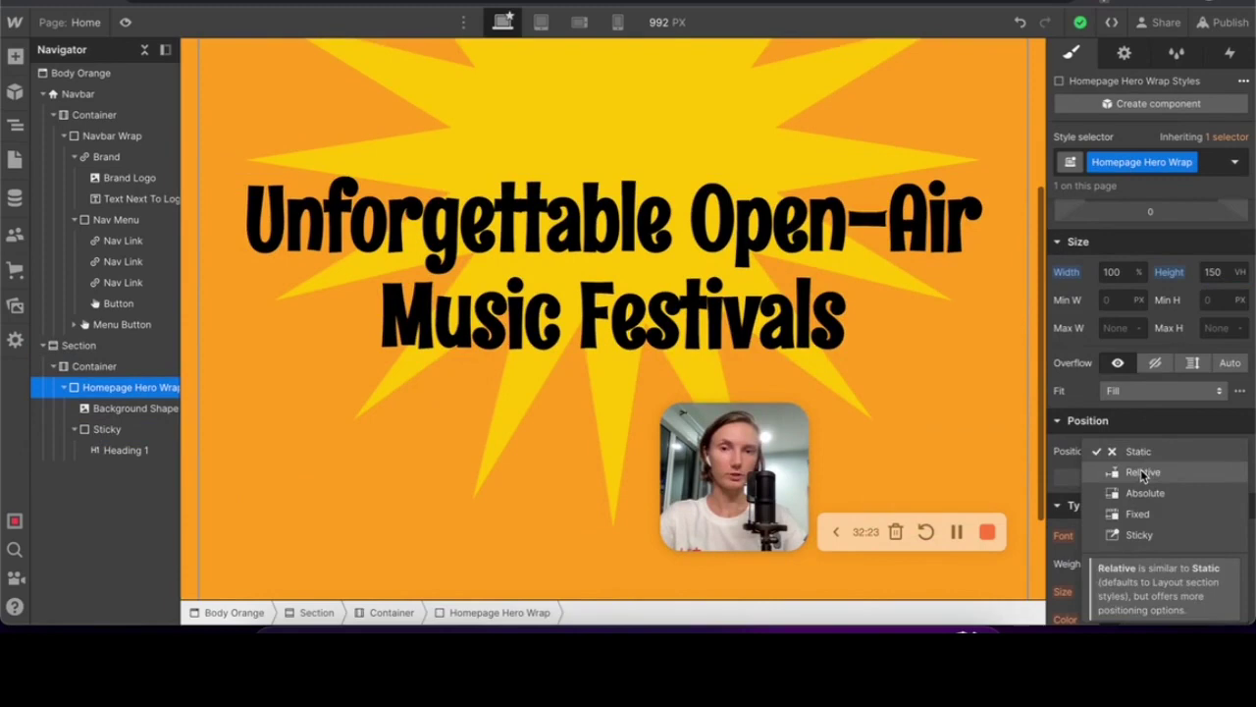
click(1142, 473)
scroll(639, 210, up, 3)
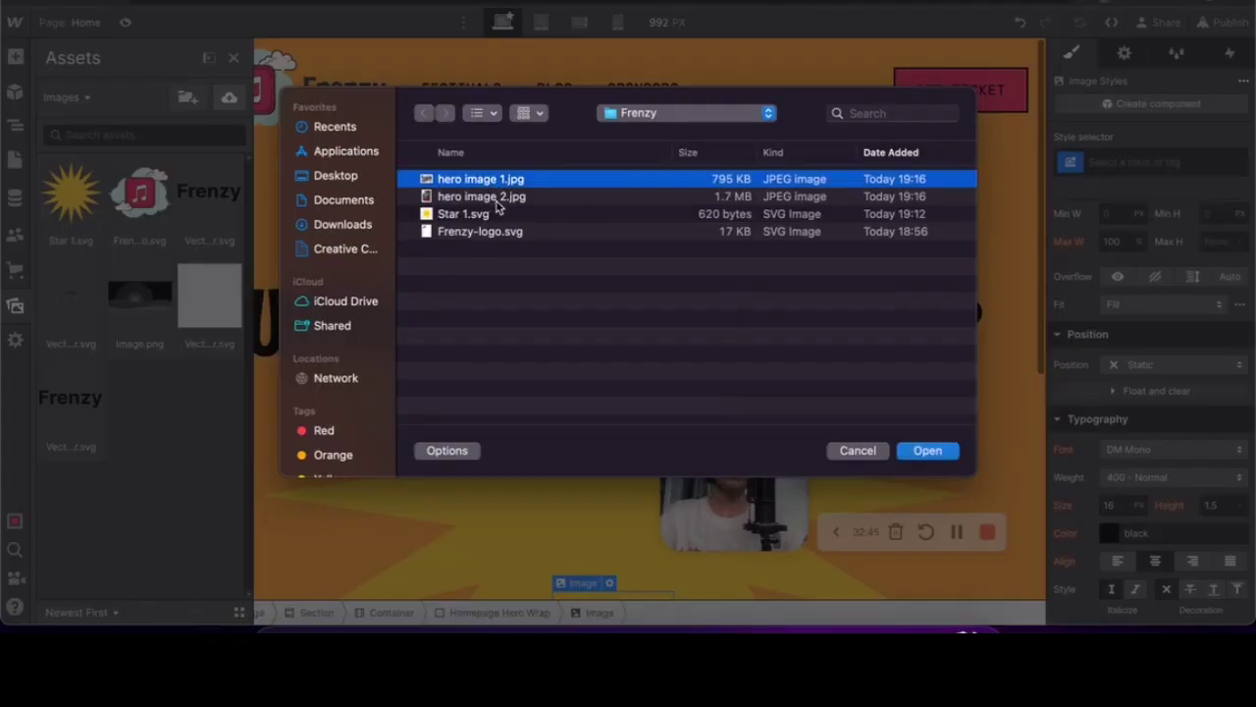
Cancel the hero image upload and open the Compress JPEG site (compressjpeg.com) in a new browser tab
click(499, 200)
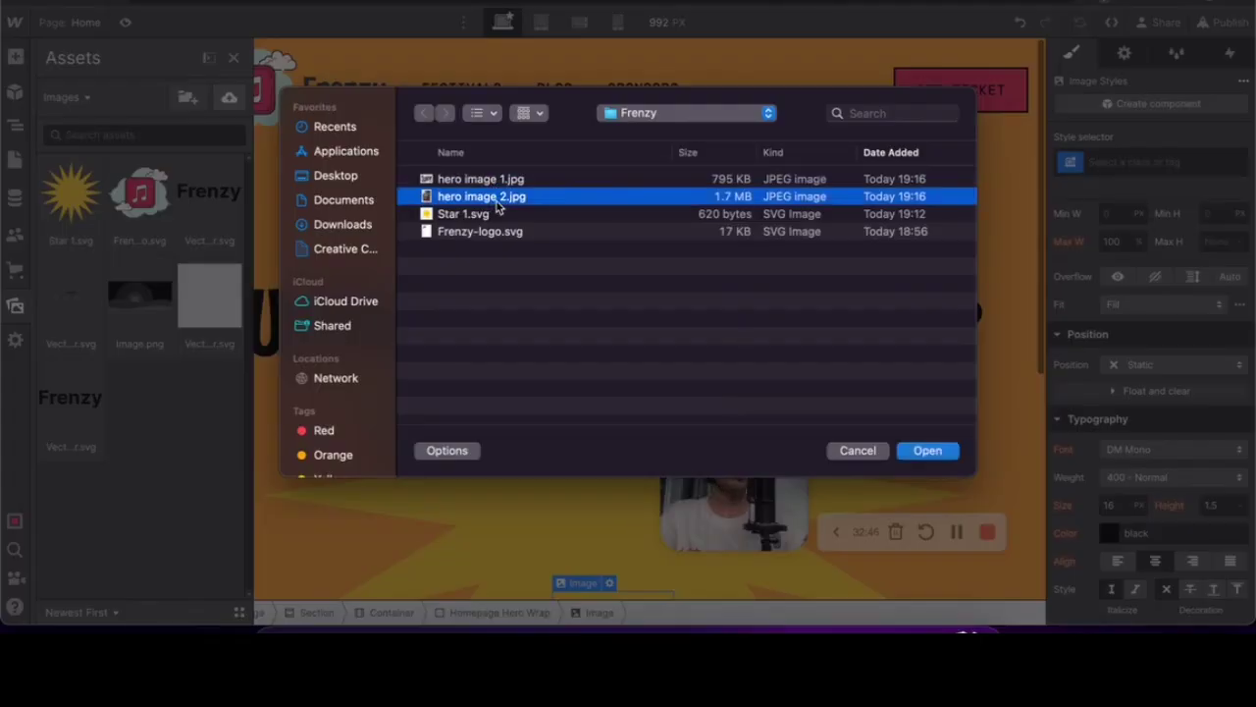
click(858, 451)
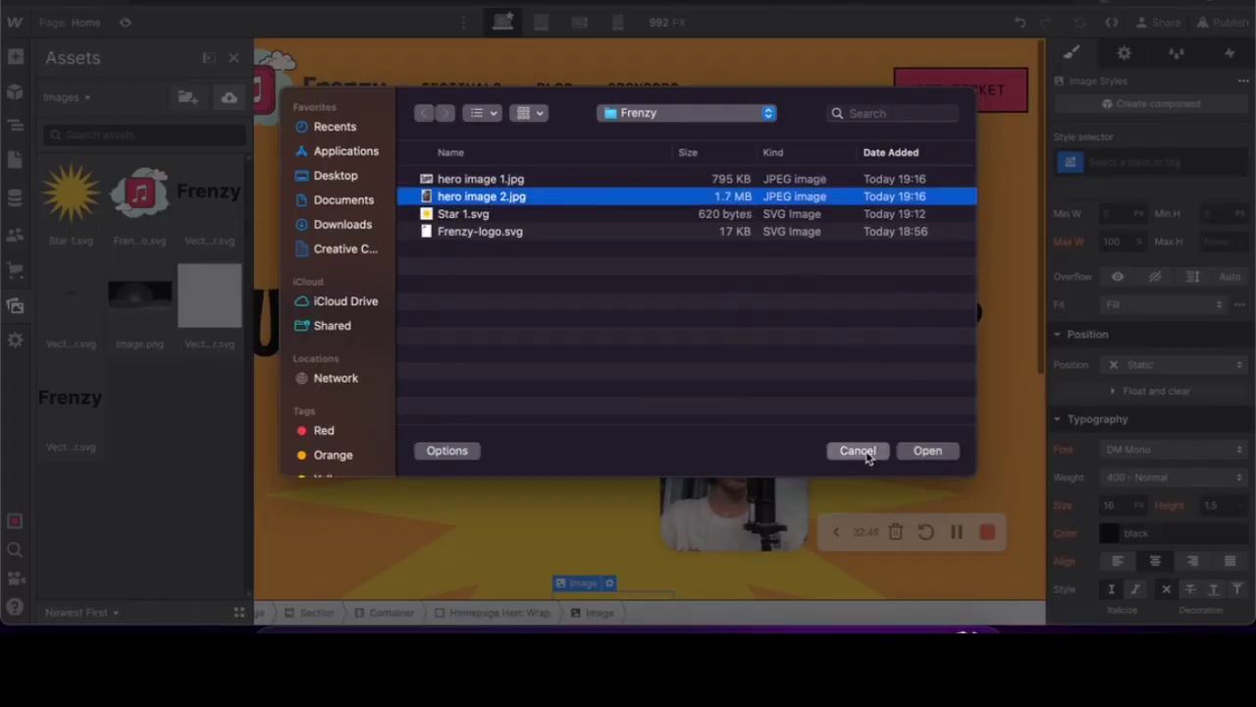
key(super+t)
text(compres)
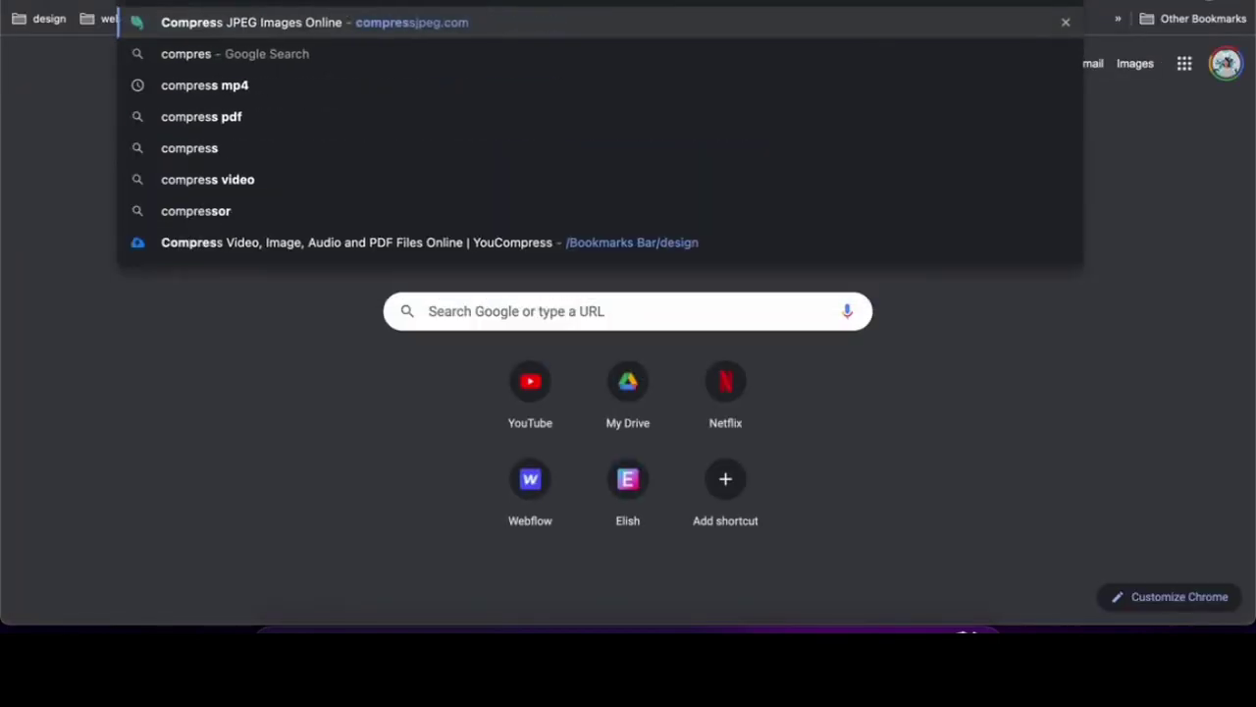
key(Return)
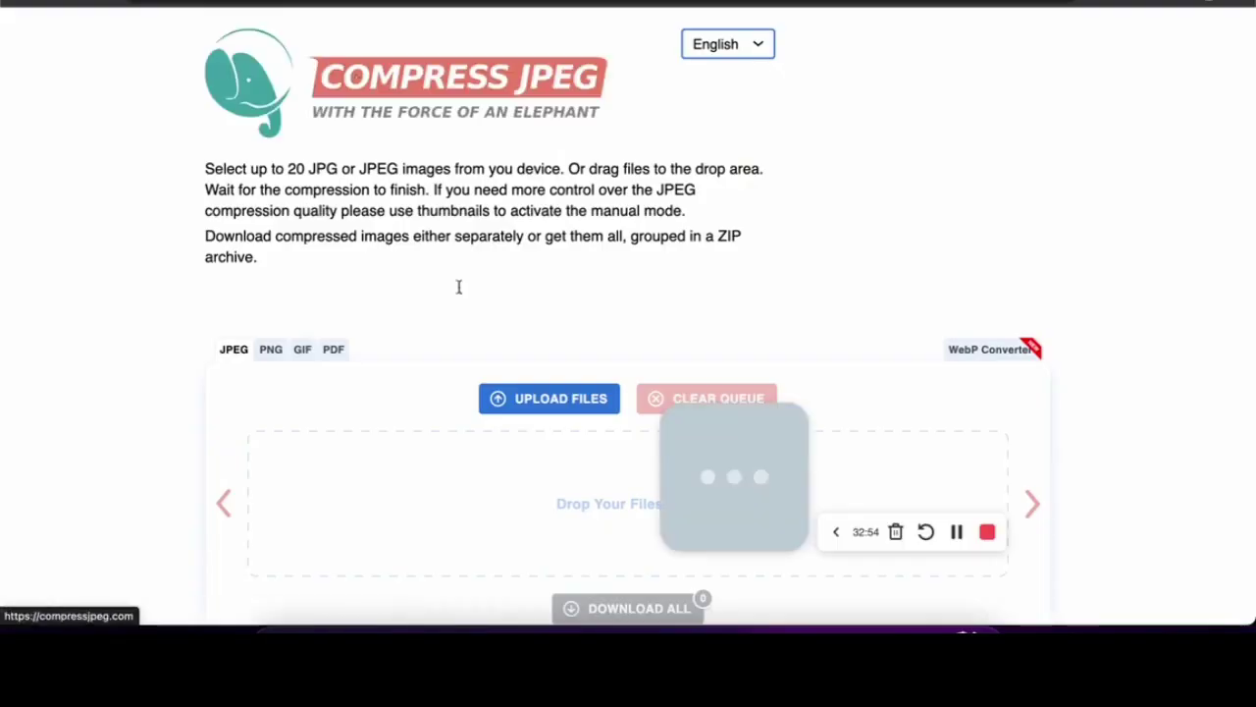
Upload hero image 1.jpg and hero image 2.jpg for compression and download the compressed hero image 2.jpg
drag(959, 353, 973, 147)
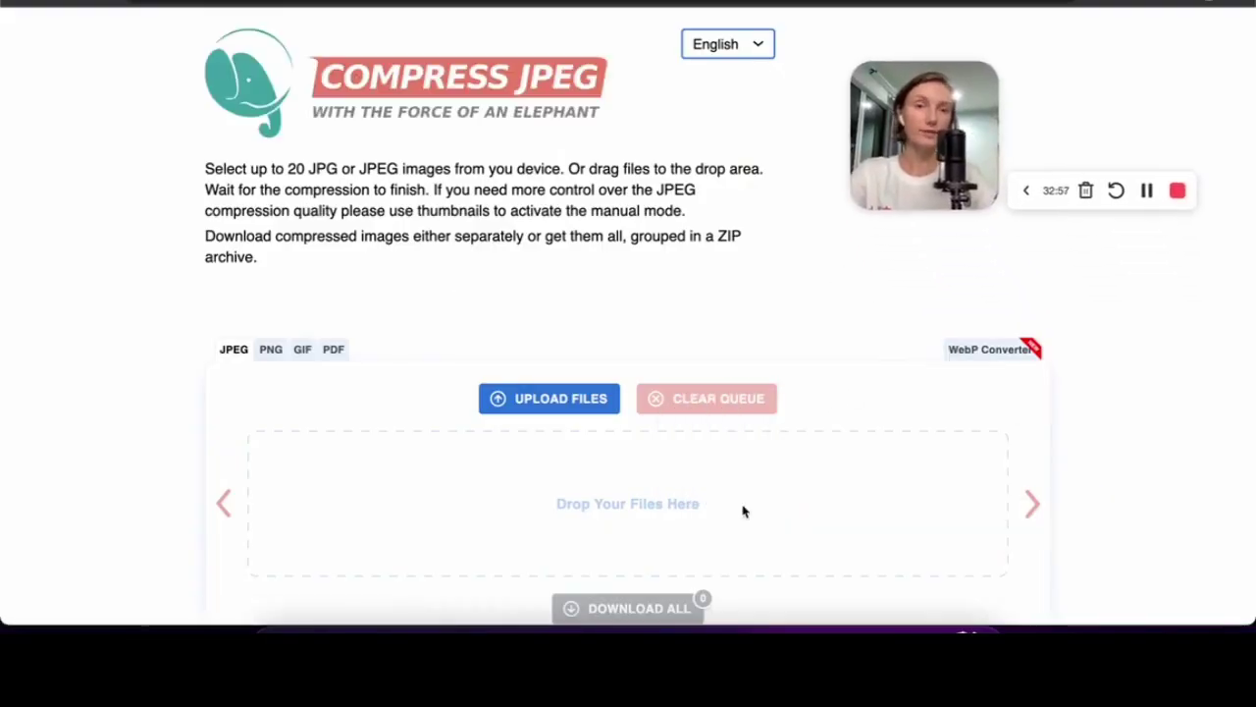
click(579, 410)
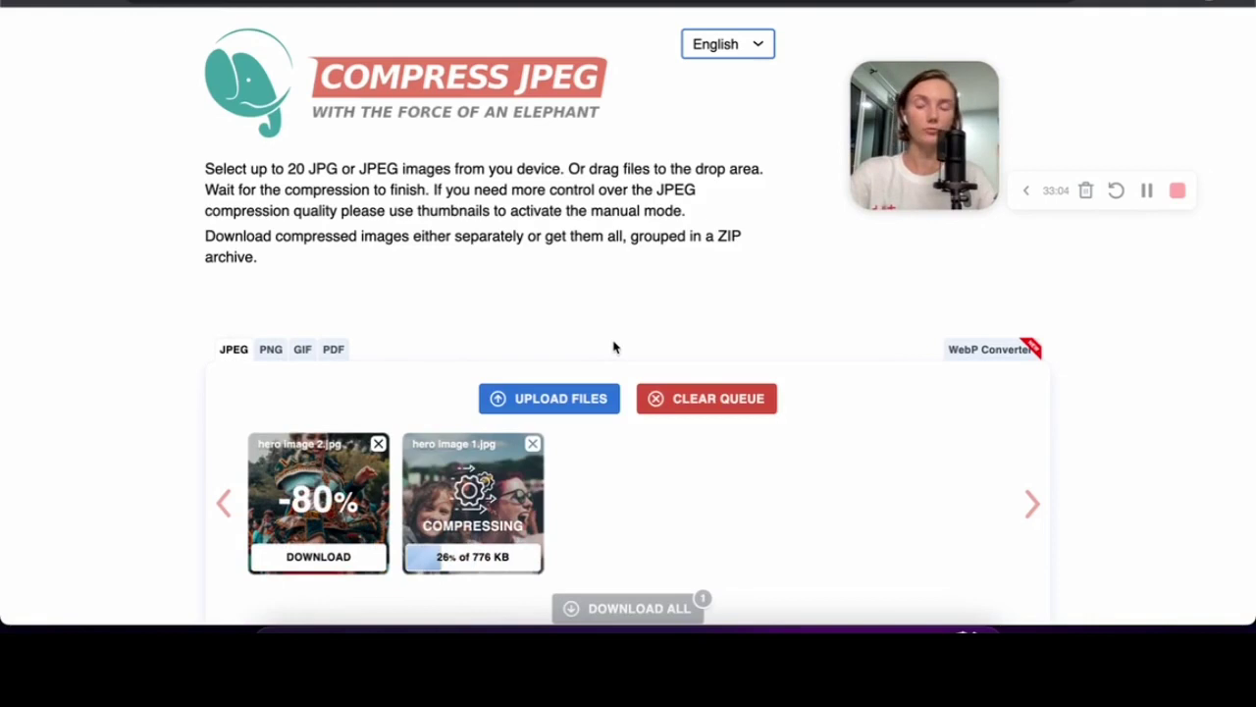
scroll(470, 365, down, 1)
click(334, 506)
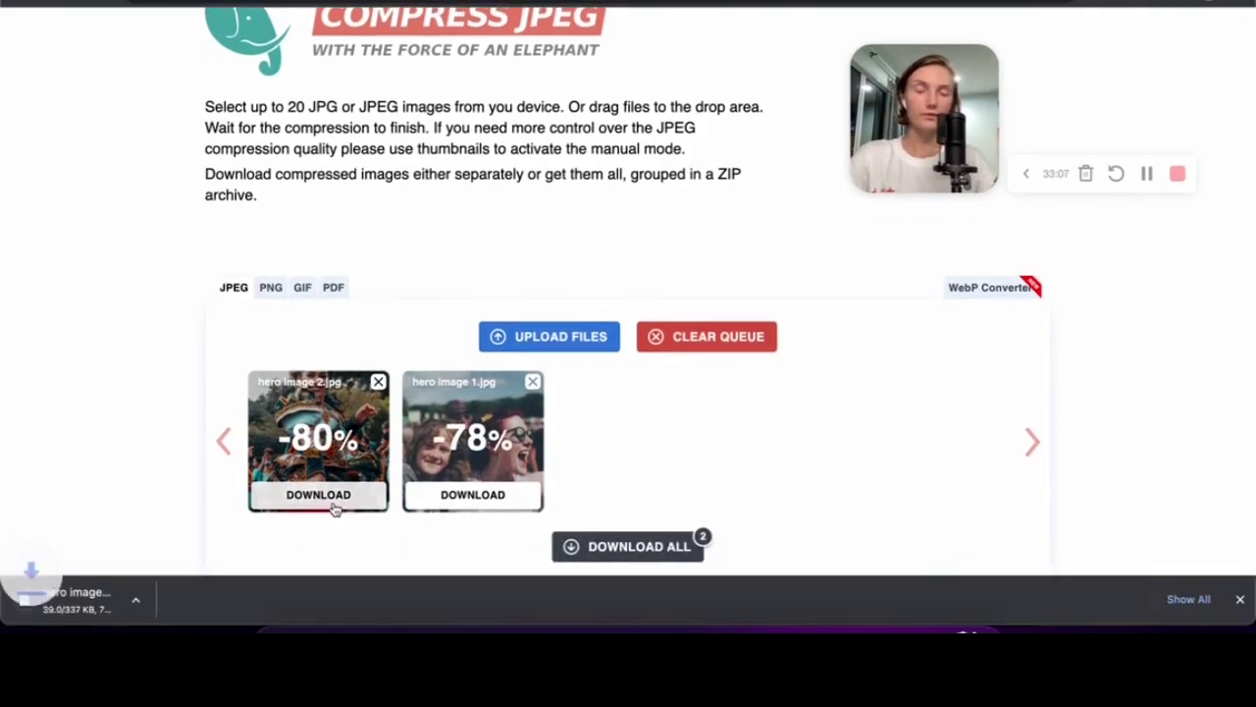
Download the compressed hero image 1.jpg, then add both compressed hero photos to the Webflow assets without keeping the Image element on the page
click(451, 493)
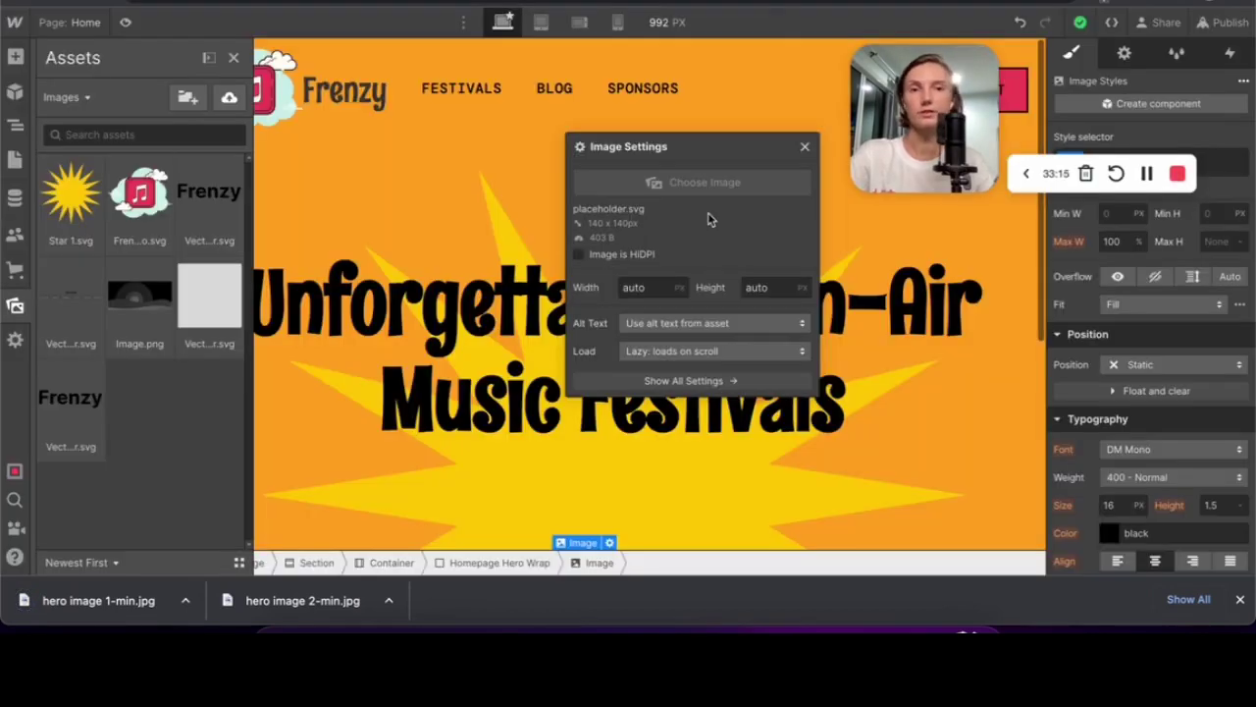
drag(154, 583, 308, 394)
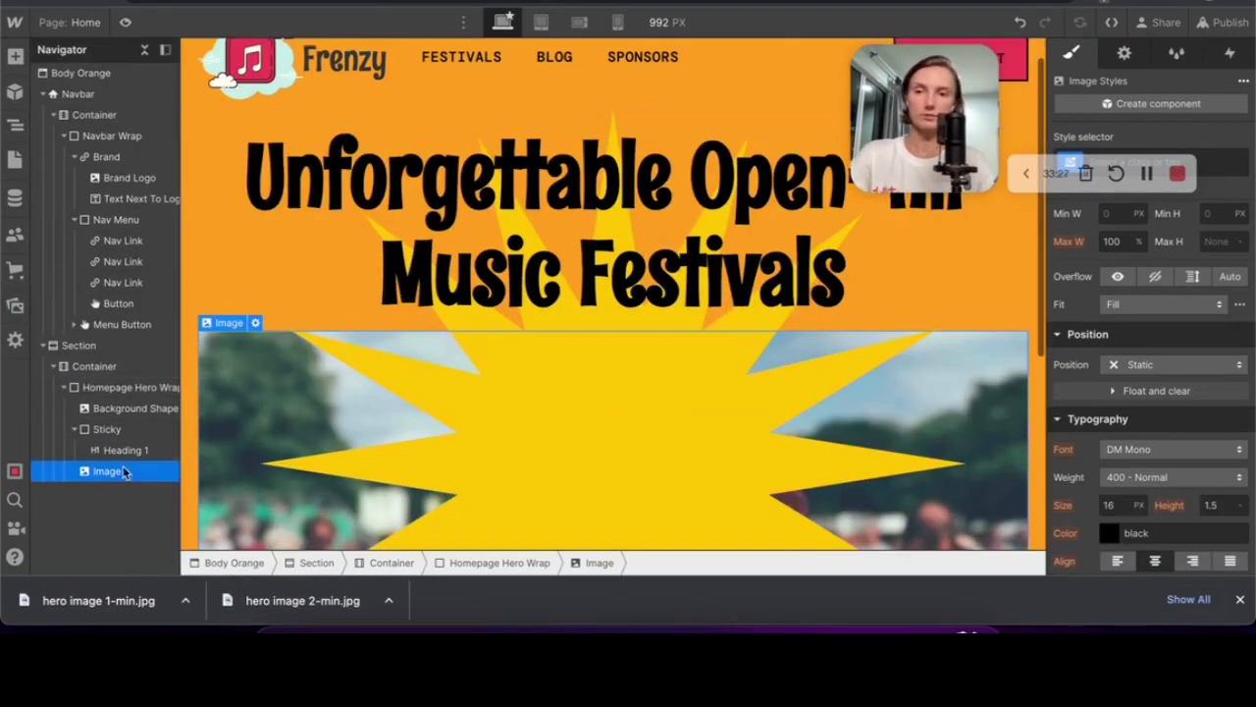
key(Delete)
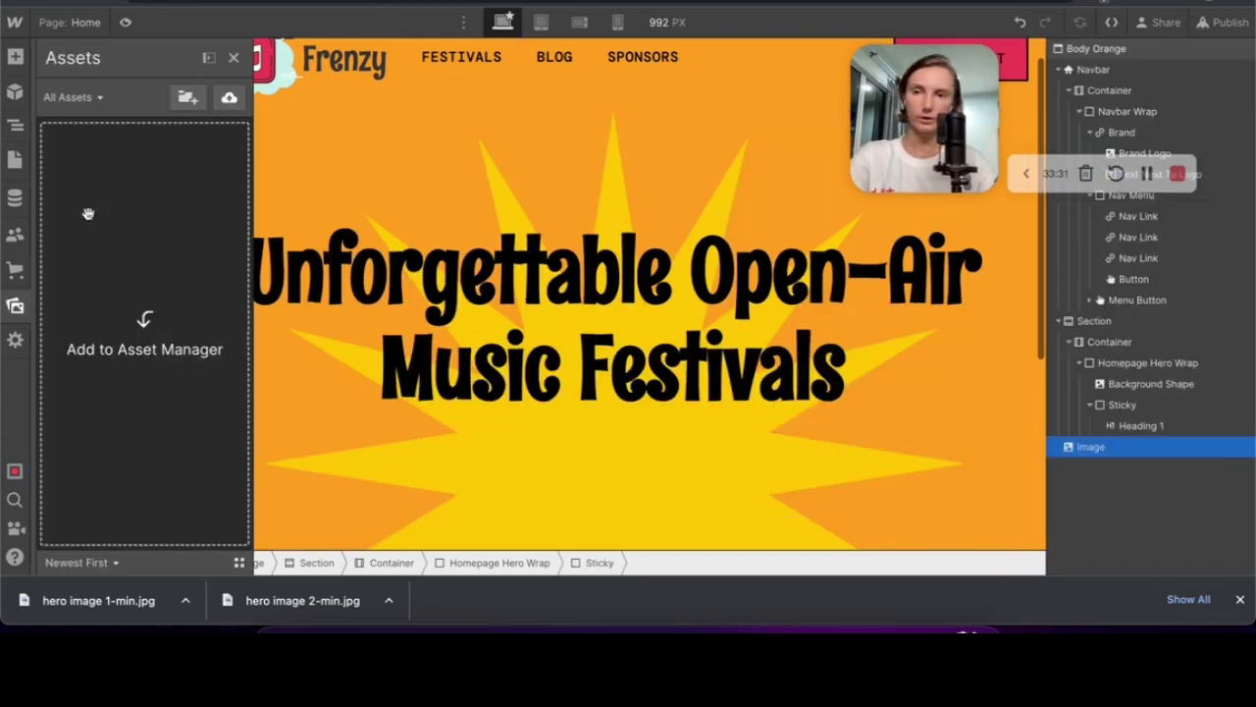
click(1240, 601)
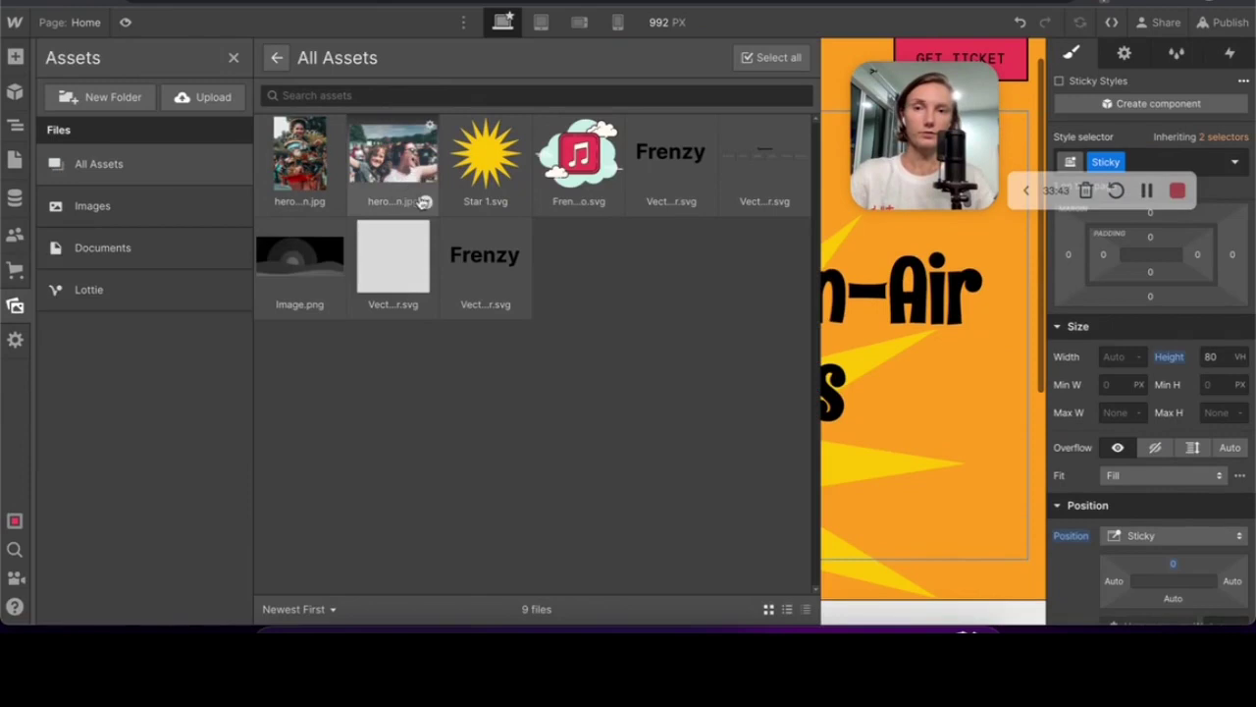
Compress both hero photos in the assets by converting them to WebP
click(424, 201)
click(332, 202)
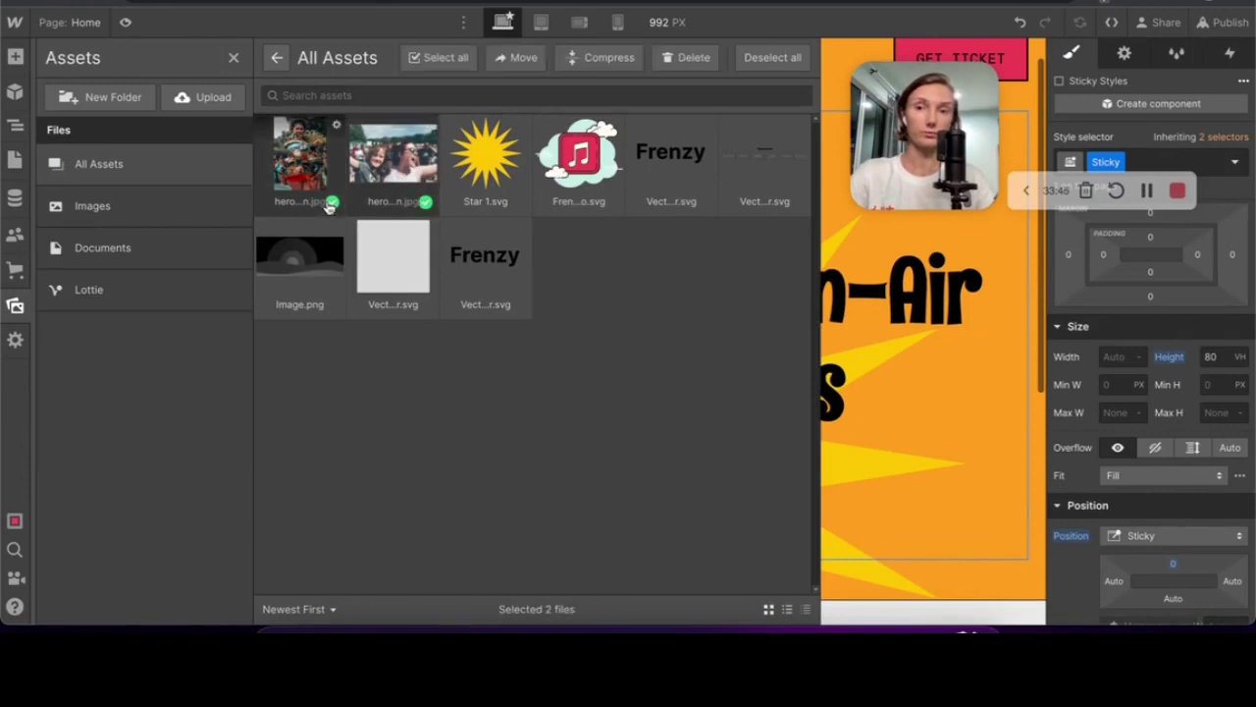
click(626, 58)
click(786, 369)
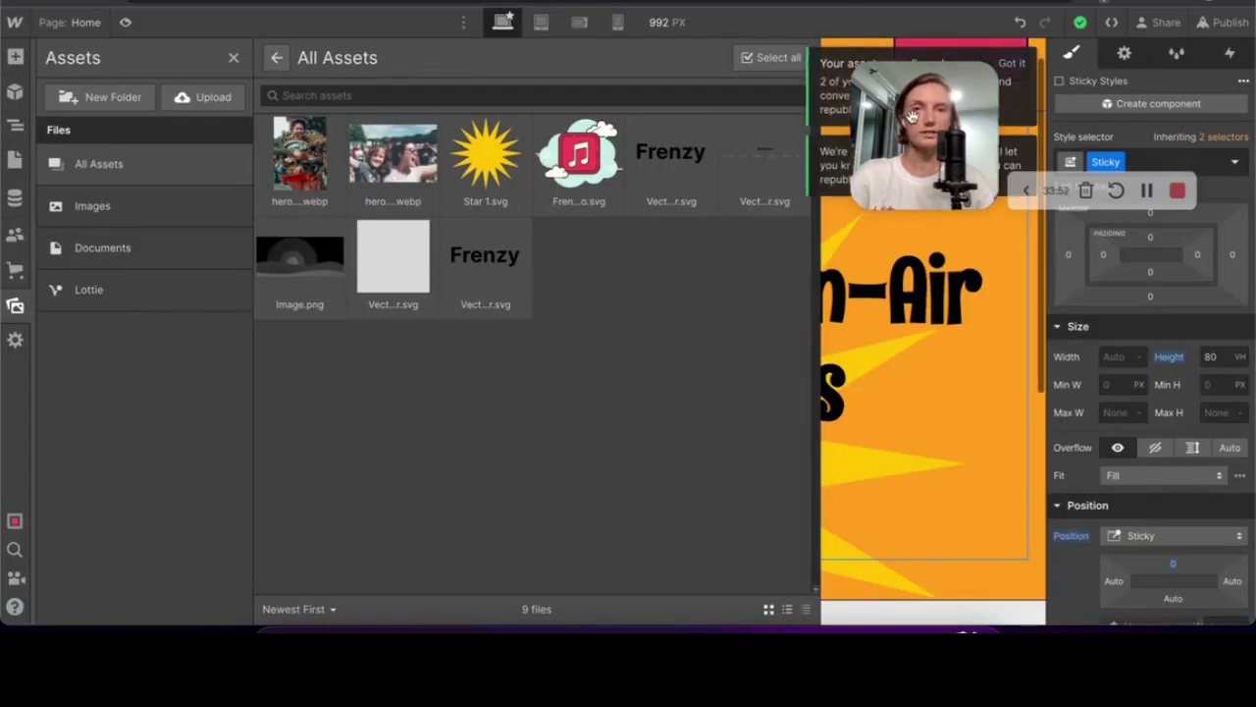
drag(964, 91, 927, 467)
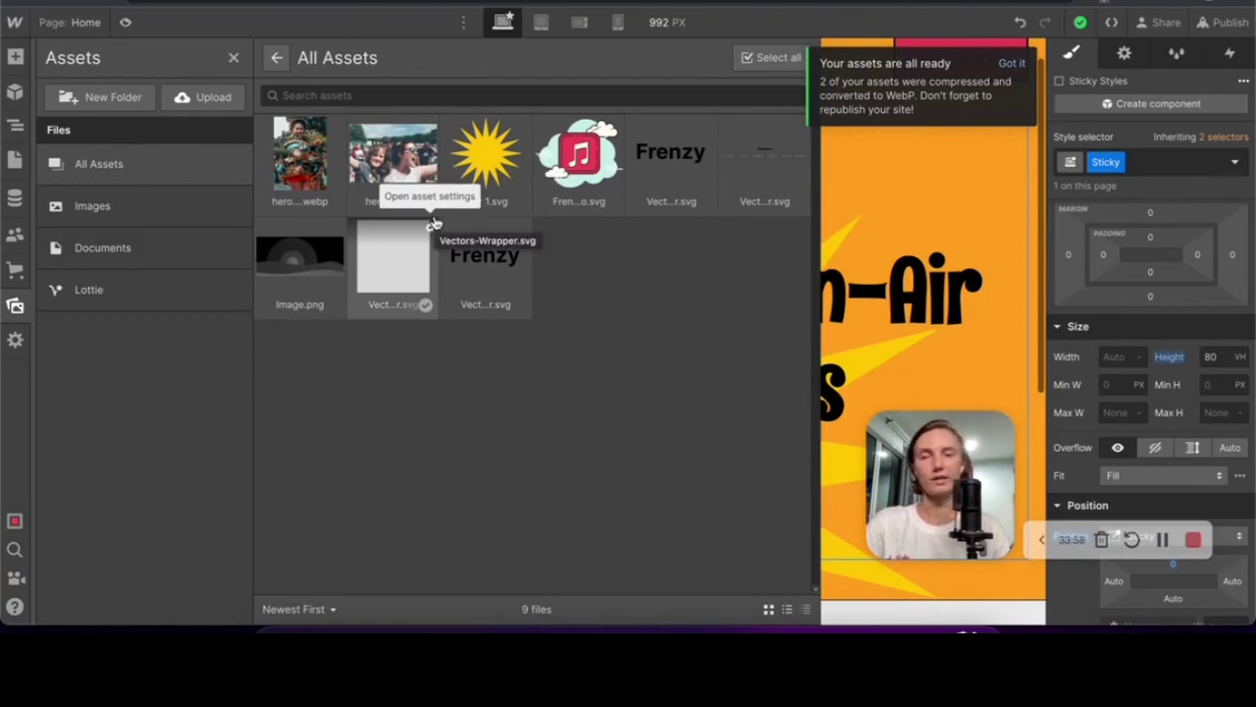
click(280, 62)
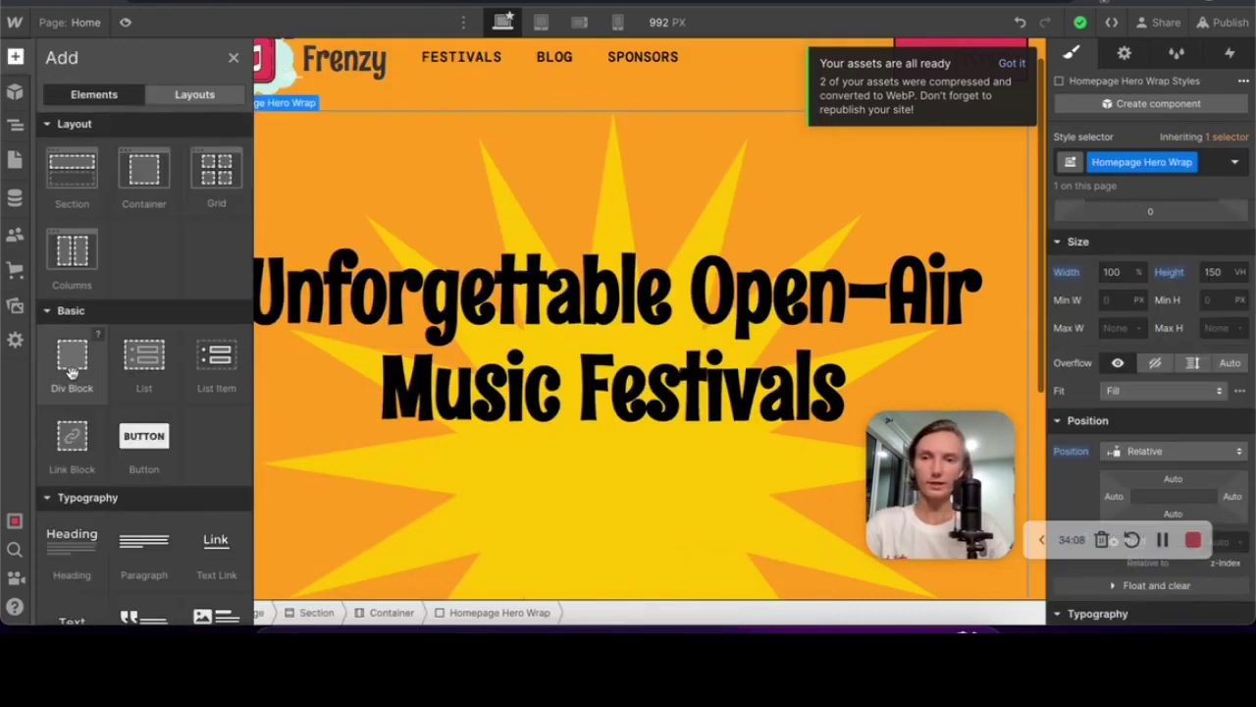
Add a Div Block inside Homepage Hero Wrap and give it the class Hero Images Wrap
click(71, 371)
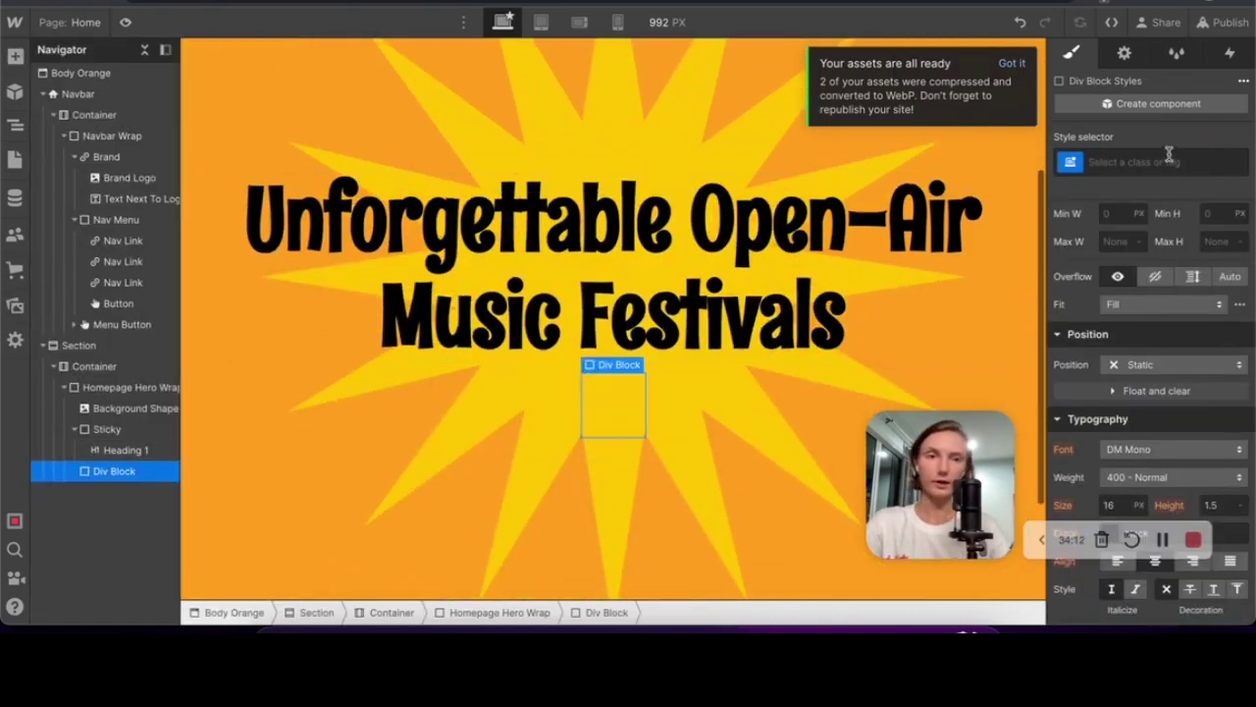
key(ctrl+Return)
text(Hero Images Wrap)
key(Return)
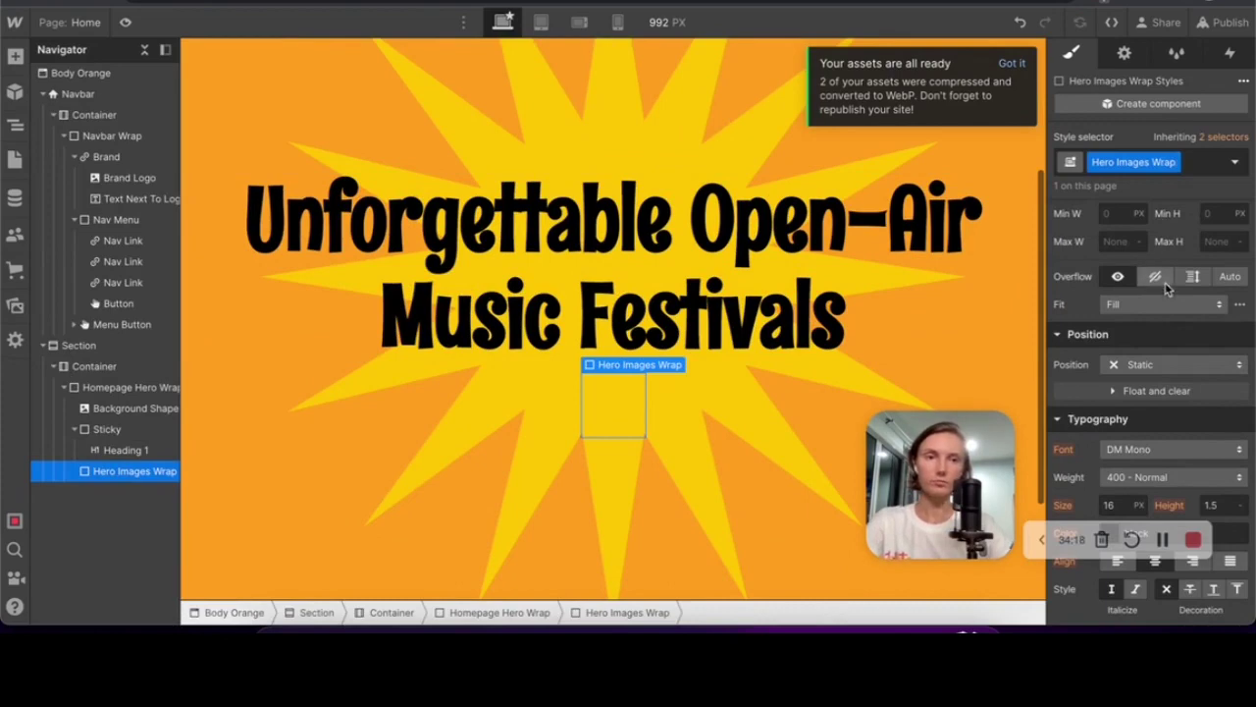
Position Hero Images Wrap absolutely over its whole parent and give it a vertical flex layout with stretch alignment and default justification
click(1173, 364)
click(1160, 405)
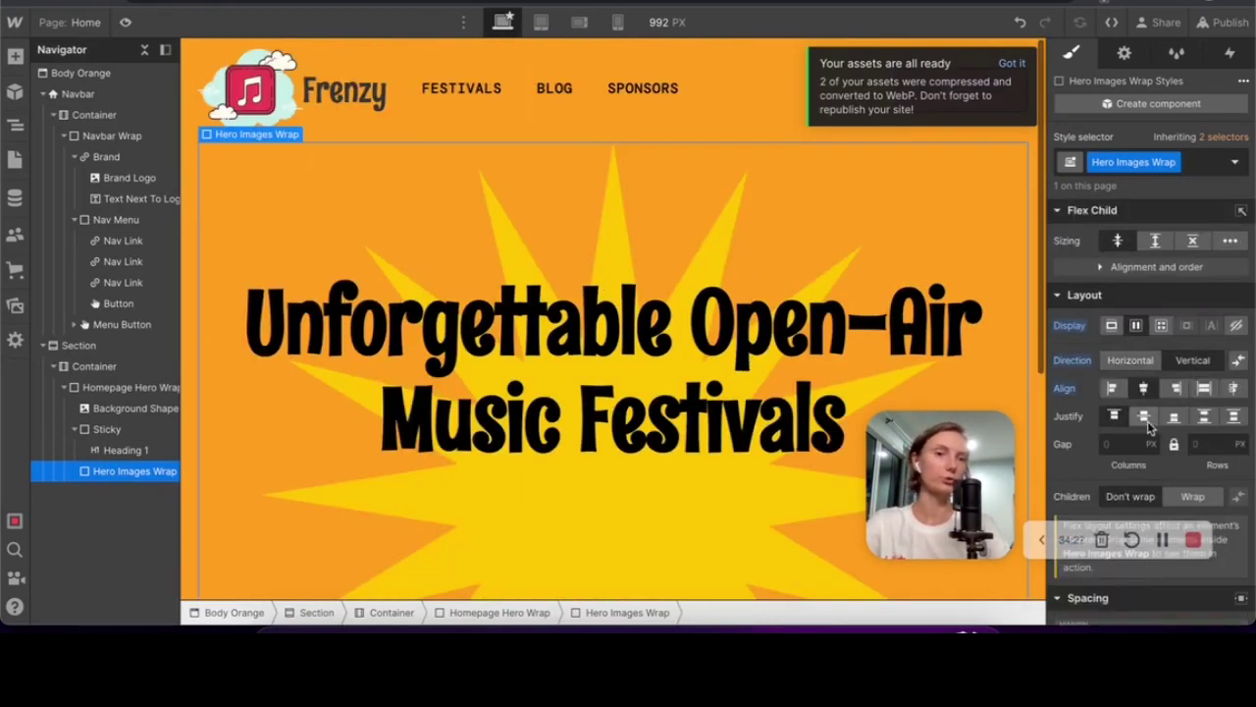
click(1070, 416)
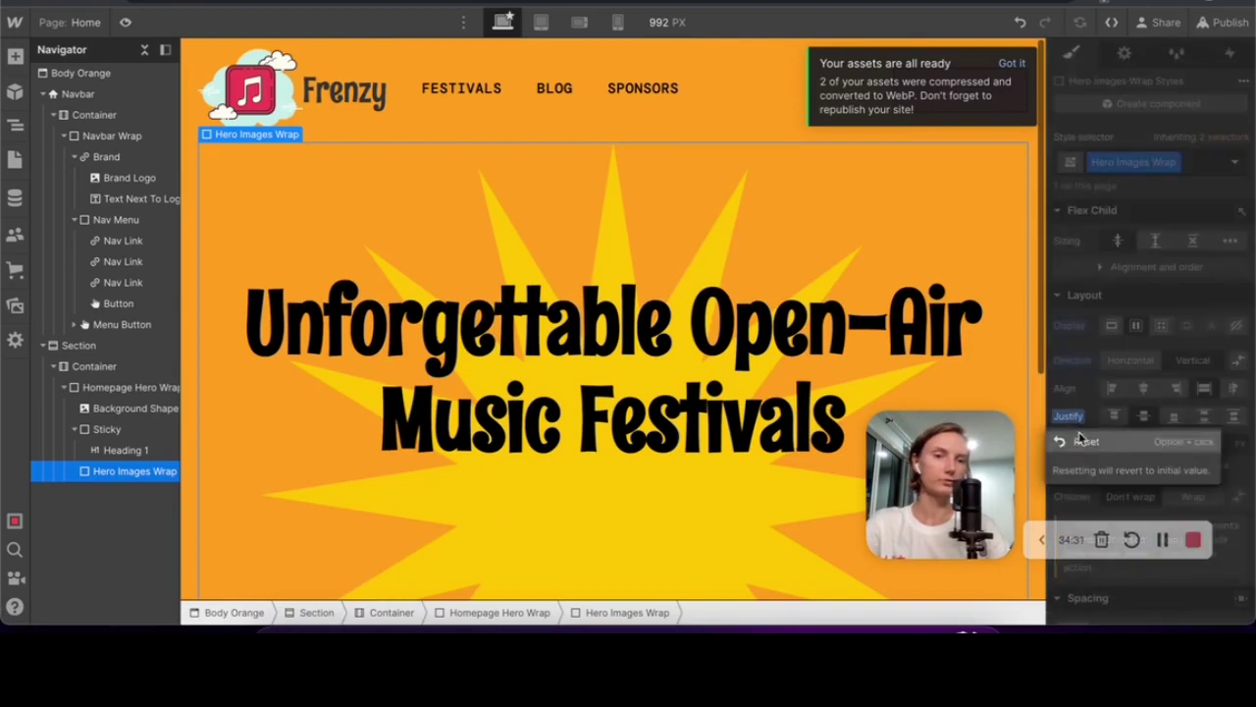
click(1085, 442)
Add an image inside Hero Images Wrap, using the hero image 1 WebP photo and the class Hero Image
click(15, 56)
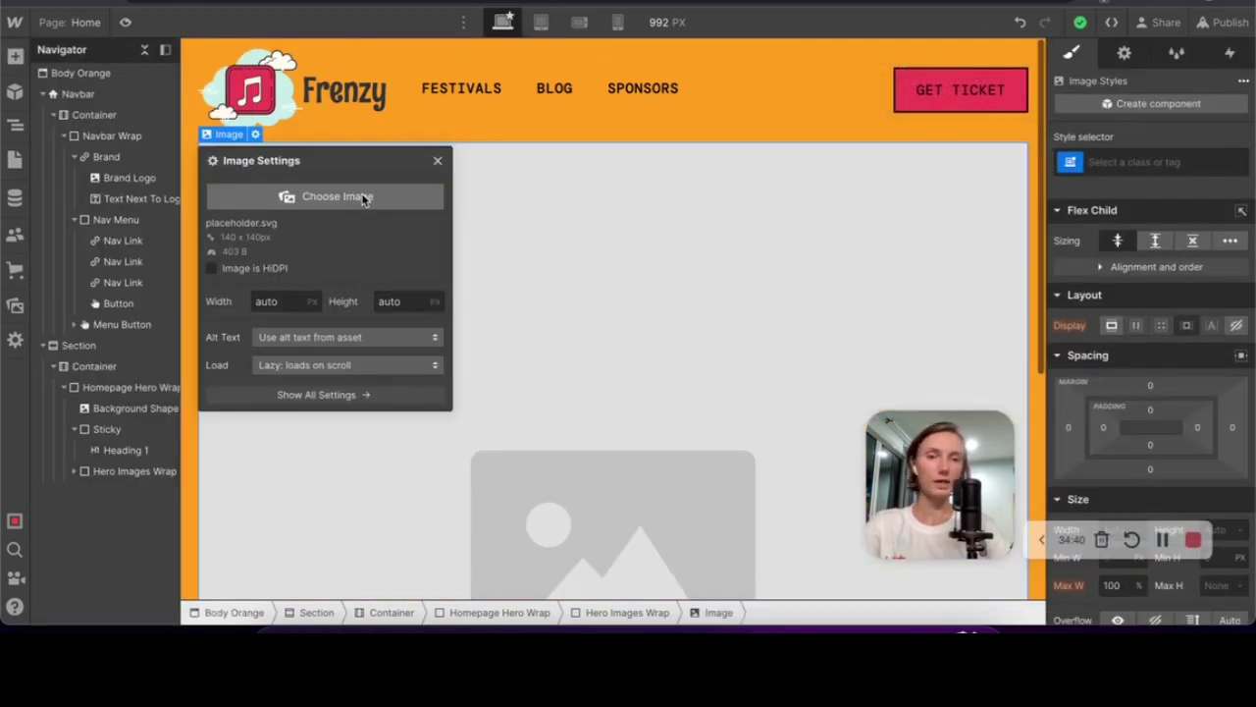
click(363, 198)
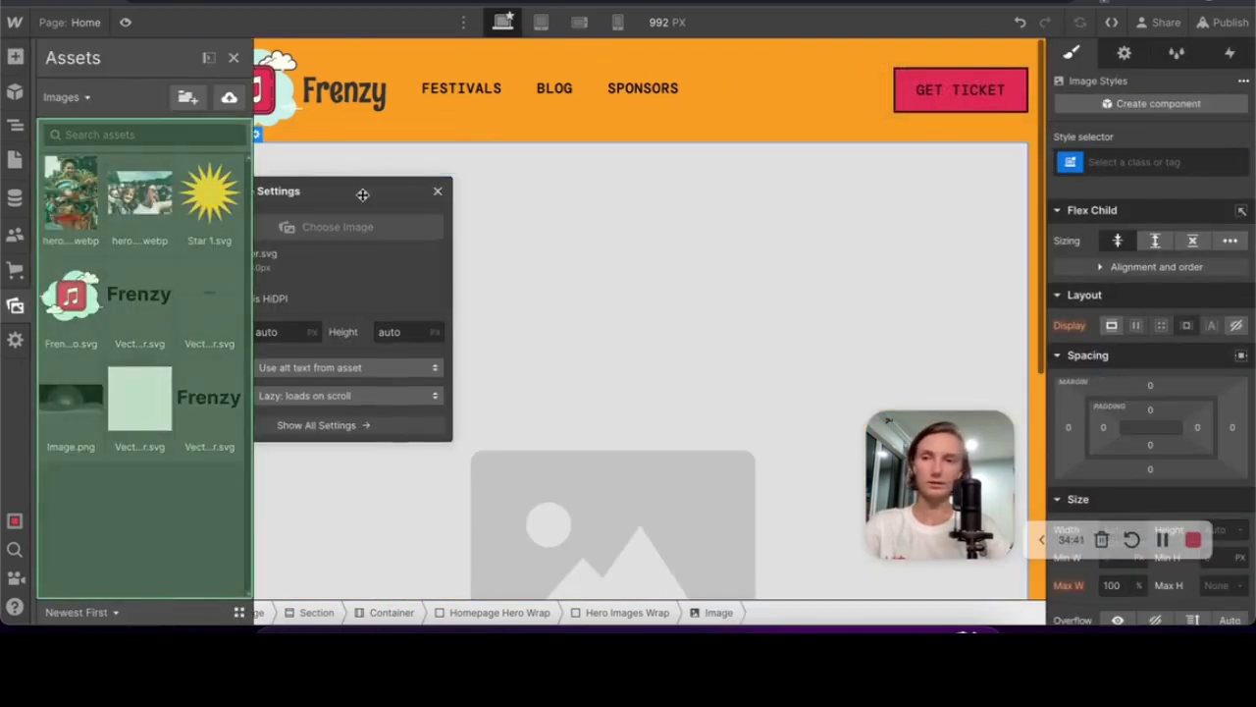
click(134, 202)
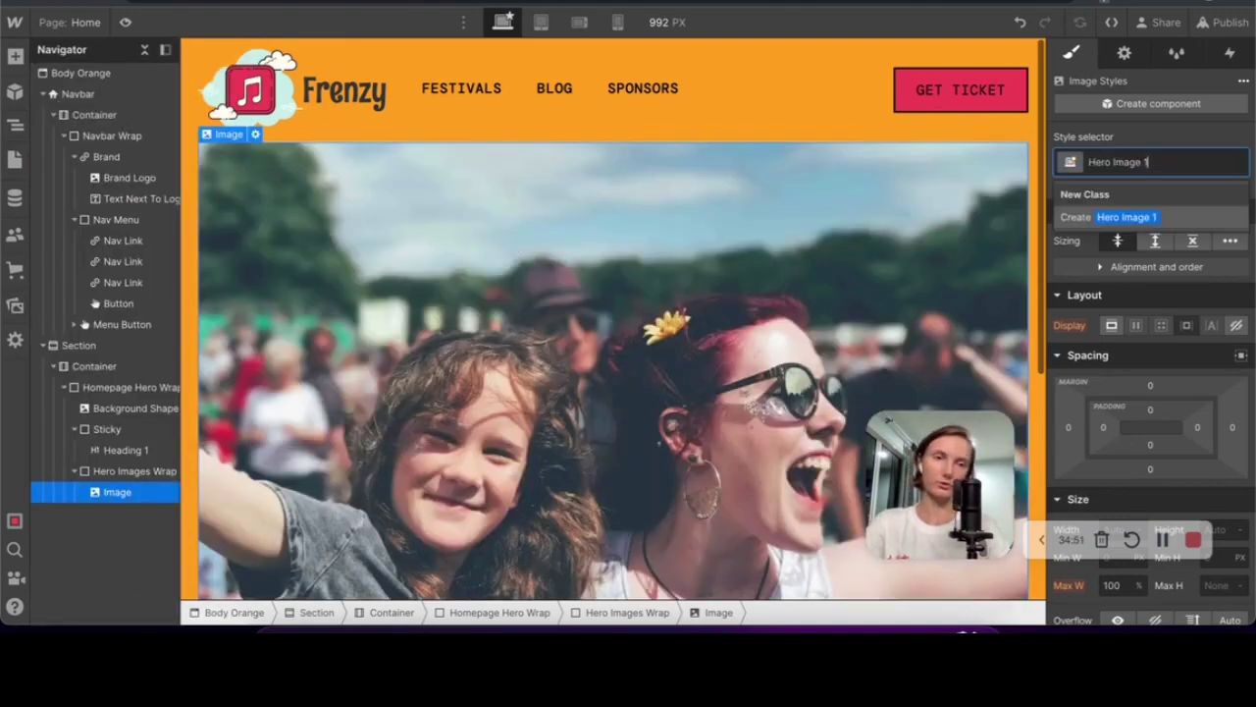
key(Return)
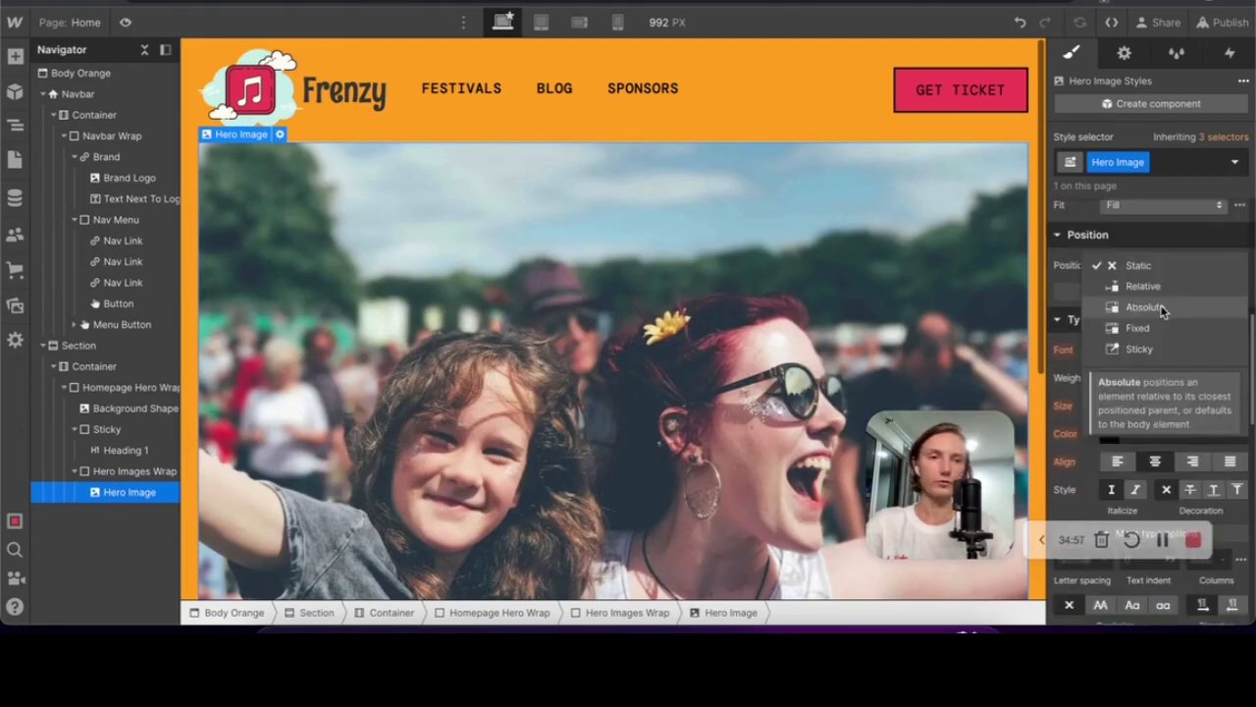
Set the Hero Image class to Absolute position with a maximum width of 40%
click(1163, 310)
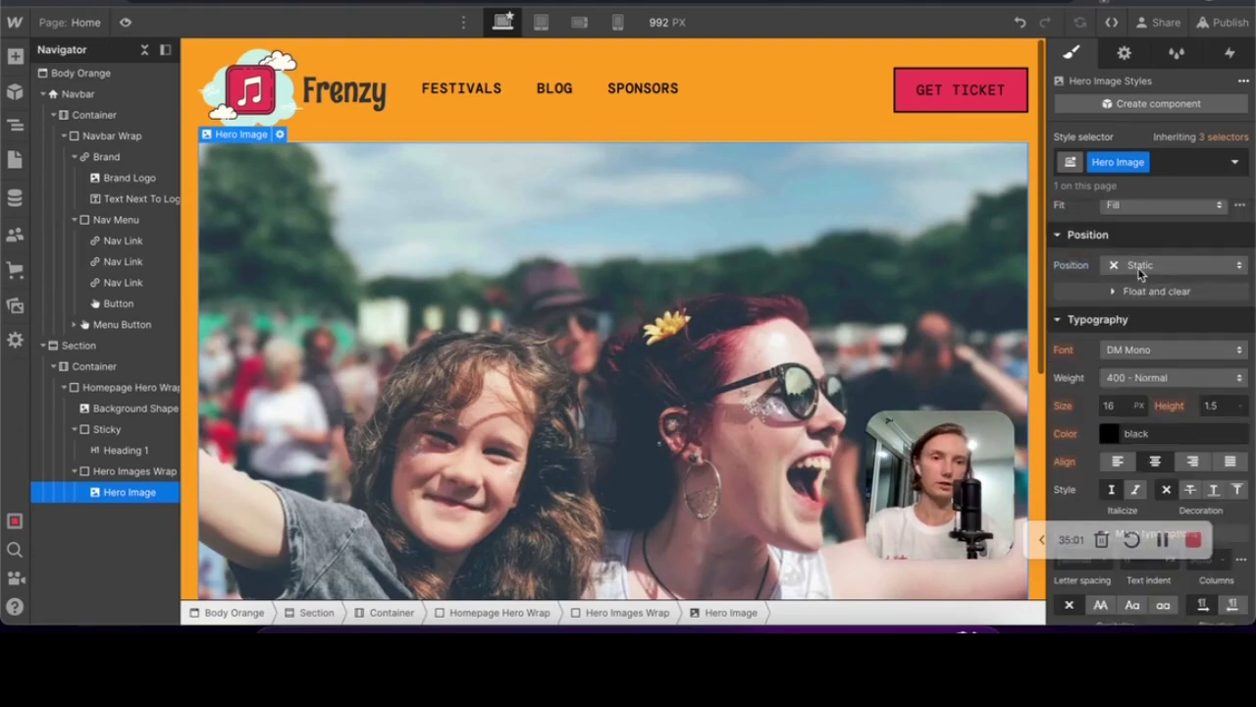
click(1140, 265)
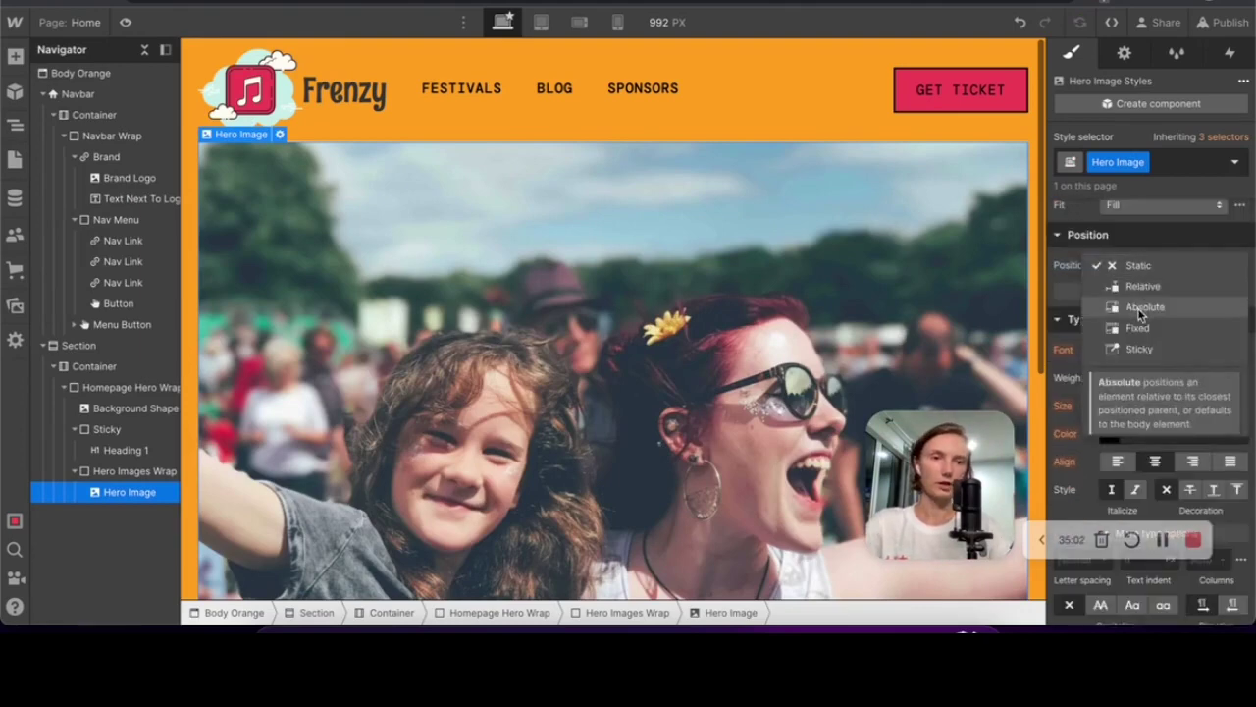
click(1163, 306)
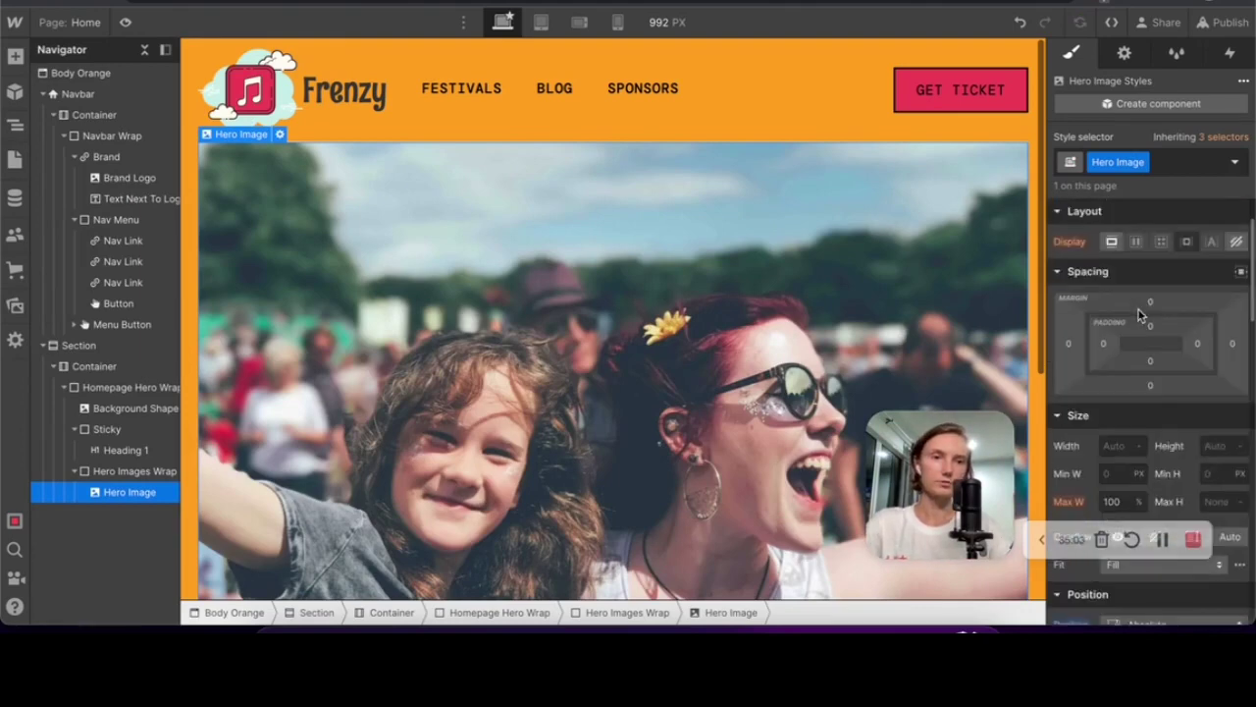
click(1119, 393)
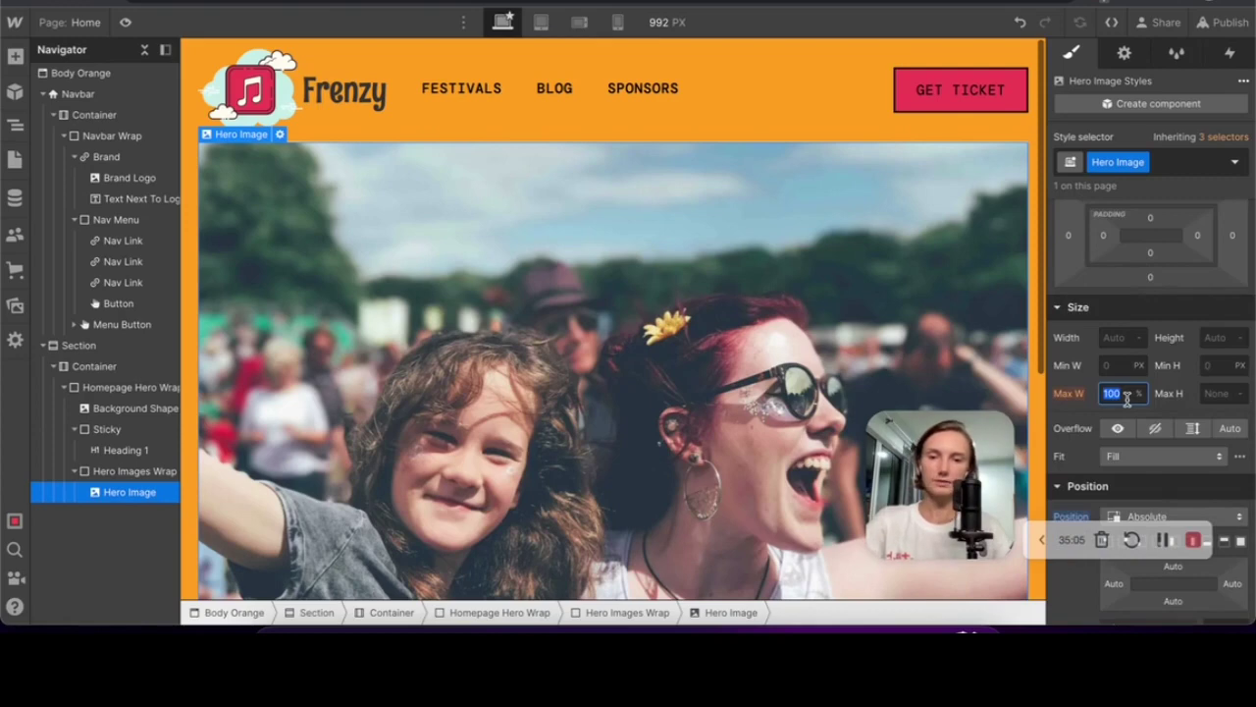
key(Return)
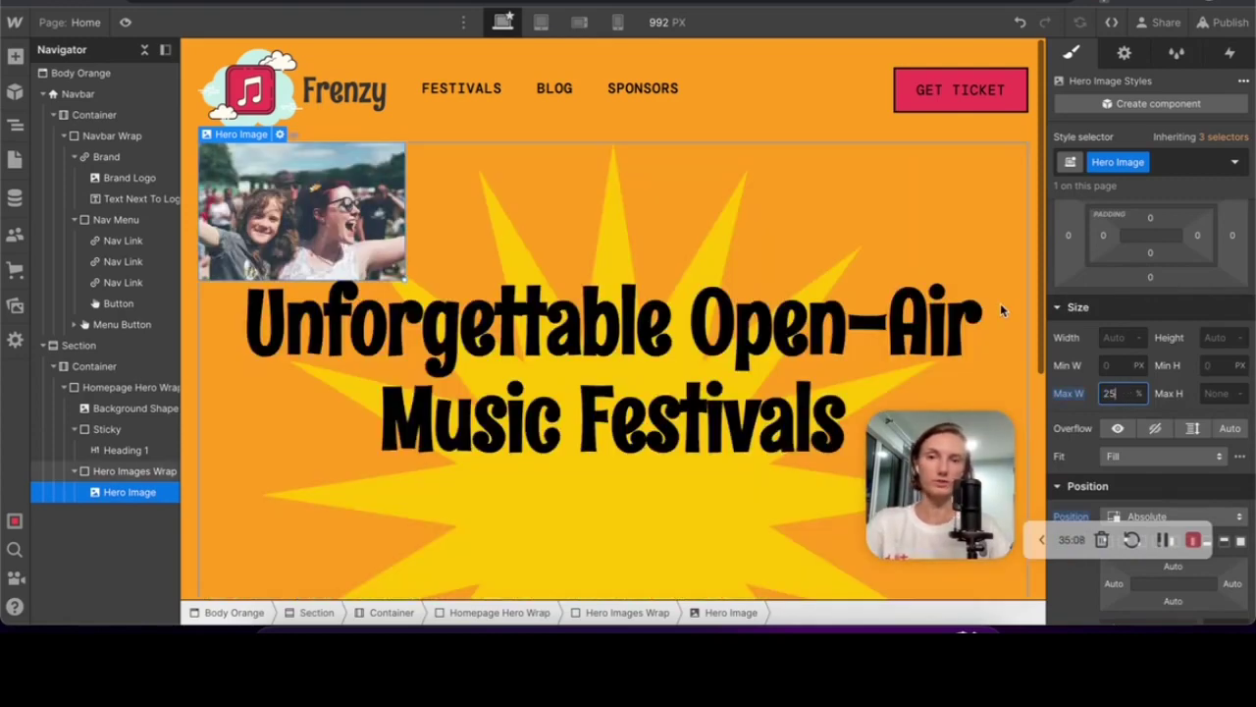
text(40)
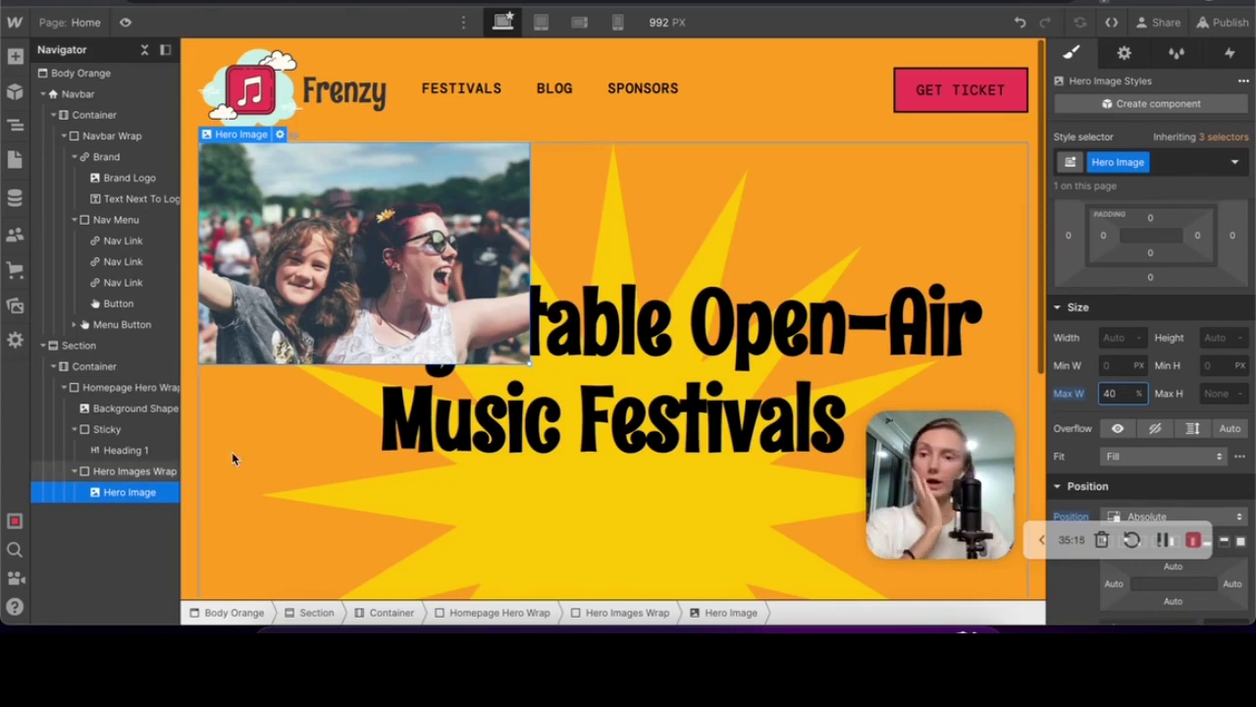
Reorder Hero Images Wrap ahead of the Sticky block so the photo sits behind the heading
click(98, 473)
drag(95, 476, 99, 430)
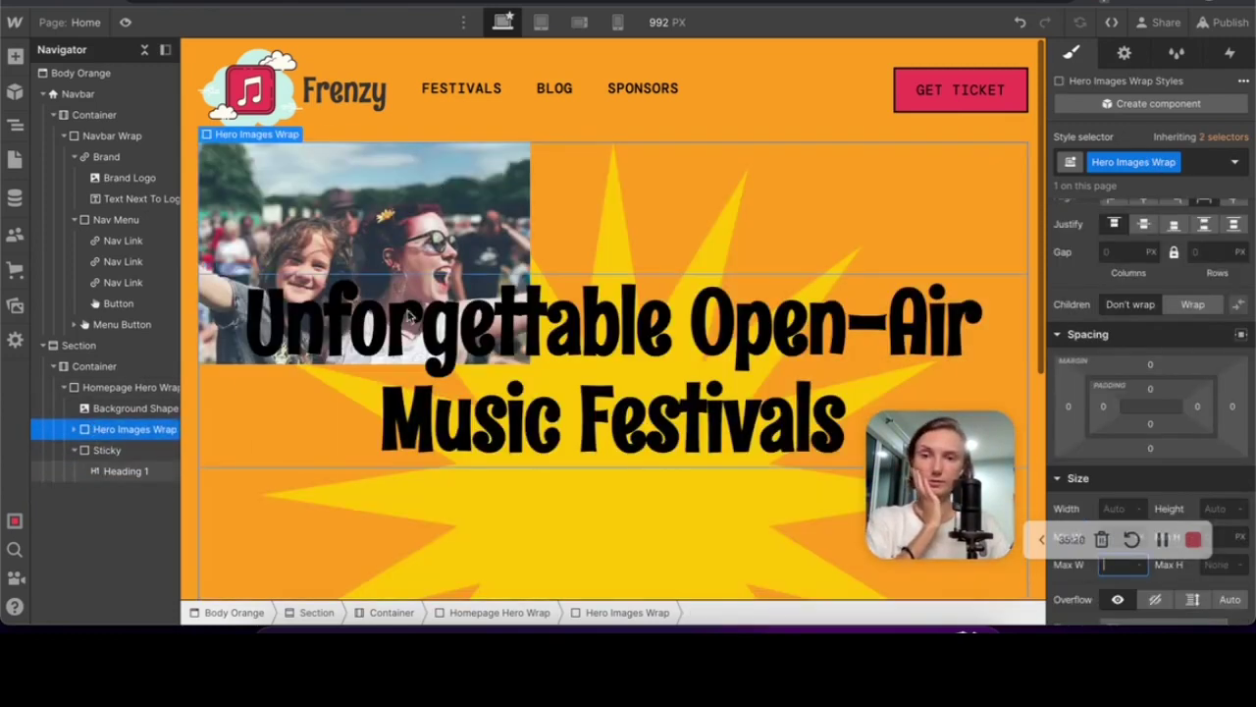
click(75, 430)
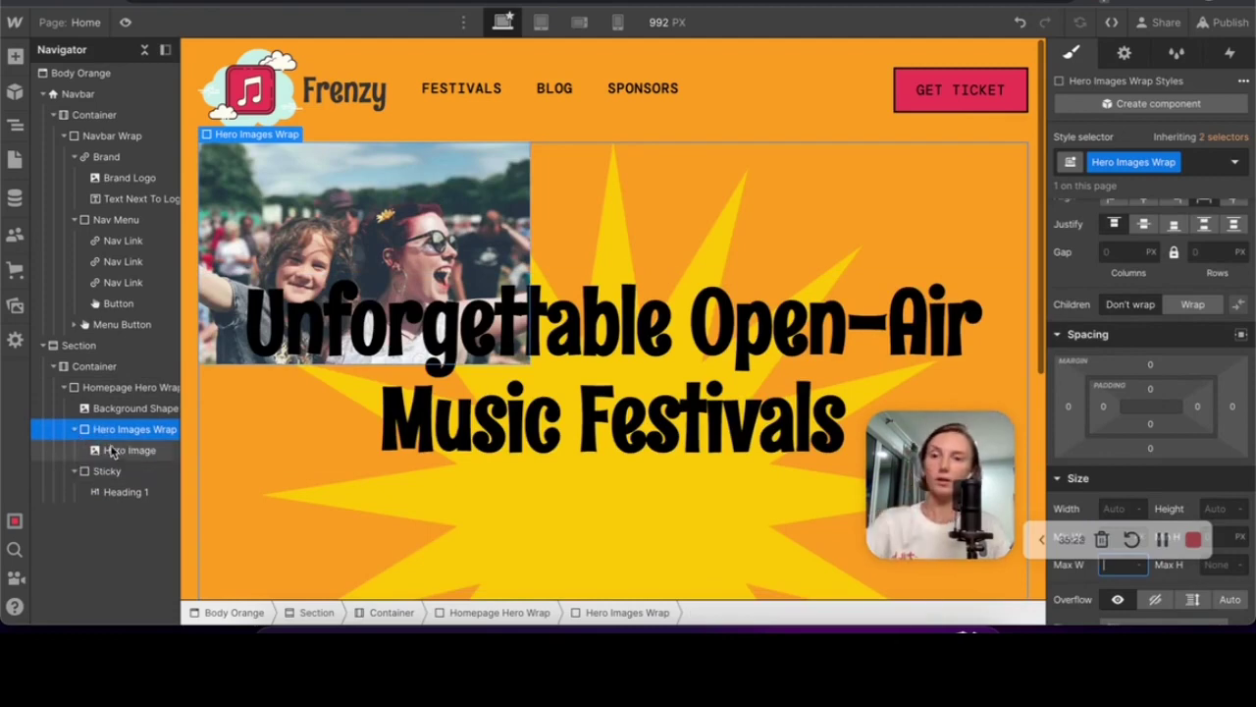
Add the combo class 1 to the Hero Image and anchor it to the top right of its wrapper
click(122, 450)
click(1186, 162)
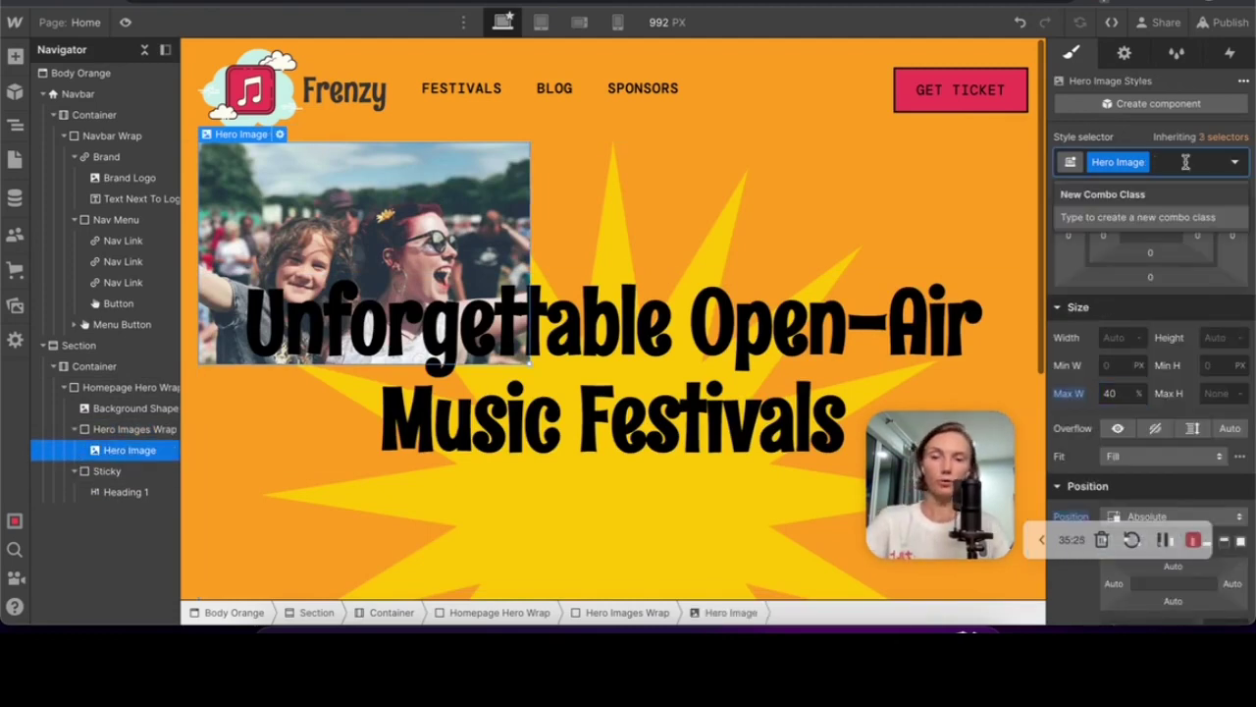
text(1)
key(Return)
scroll(1161, 378, down, 3)
click(1123, 351)
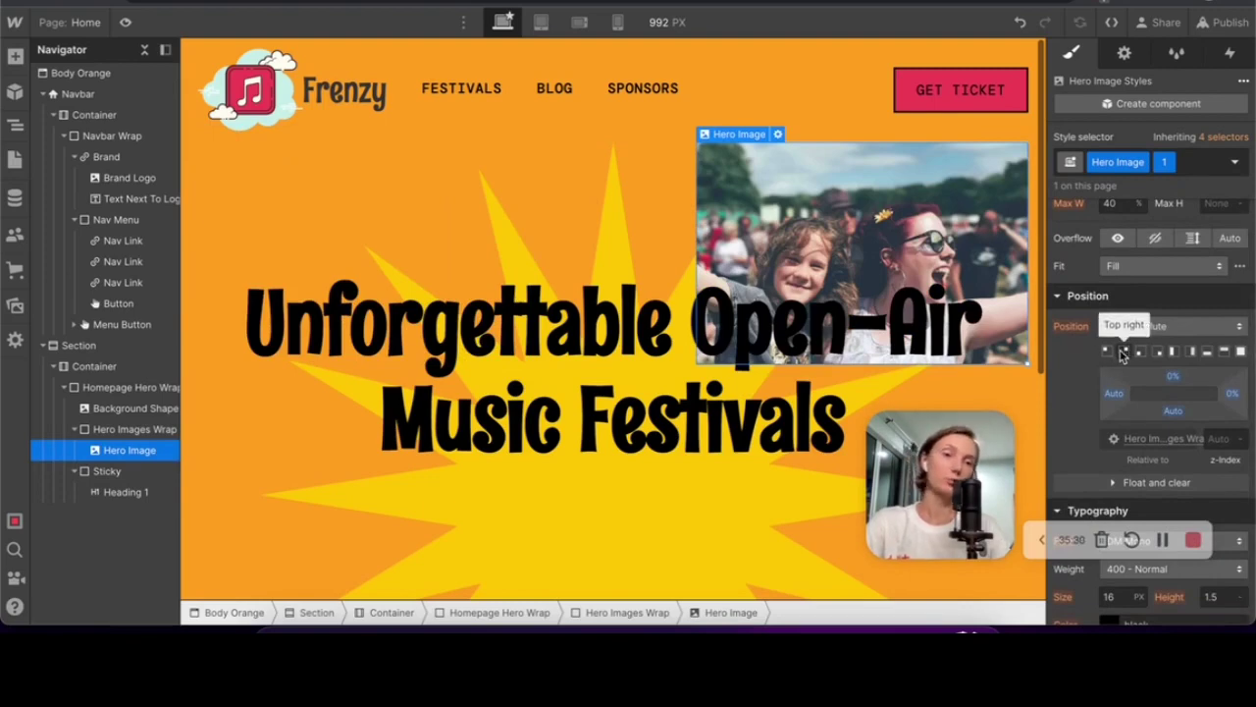
click(852, 233)
click(852, 234)
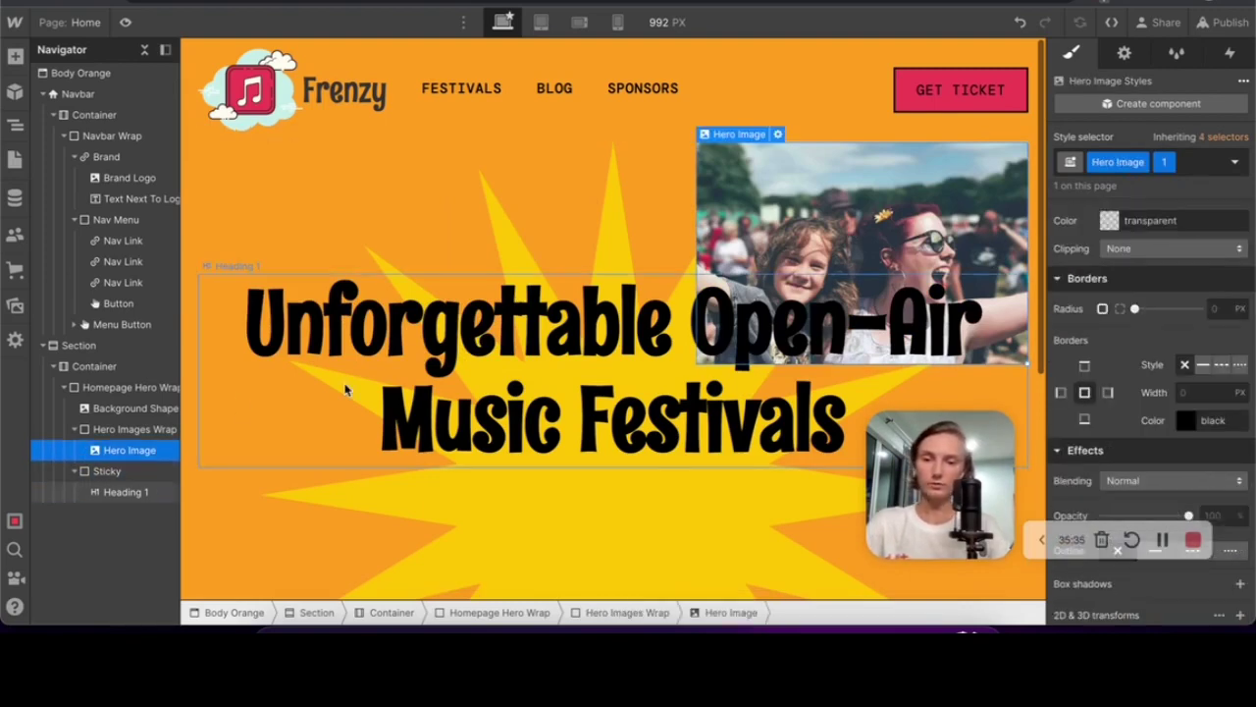
Duplicate the Hero Image inside Hero Images Wrap and replace the copy's combo class 1 with 2
click(130, 471)
key(super+Return)
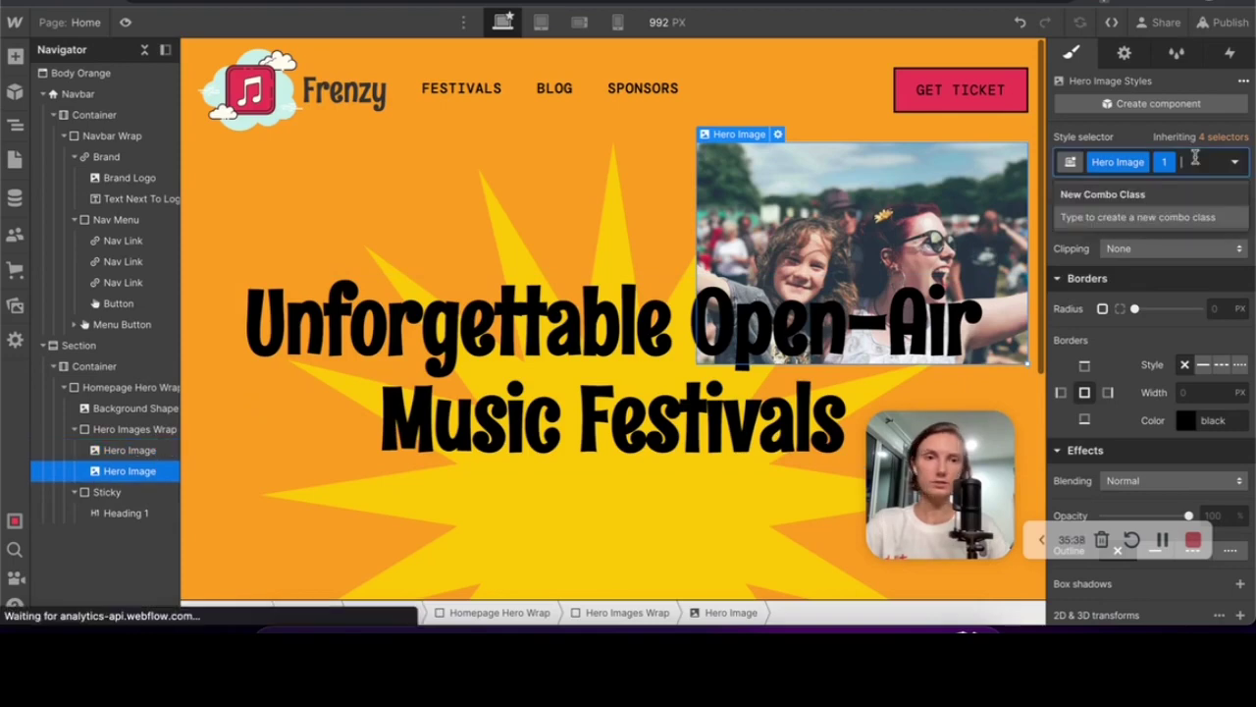
text(2)
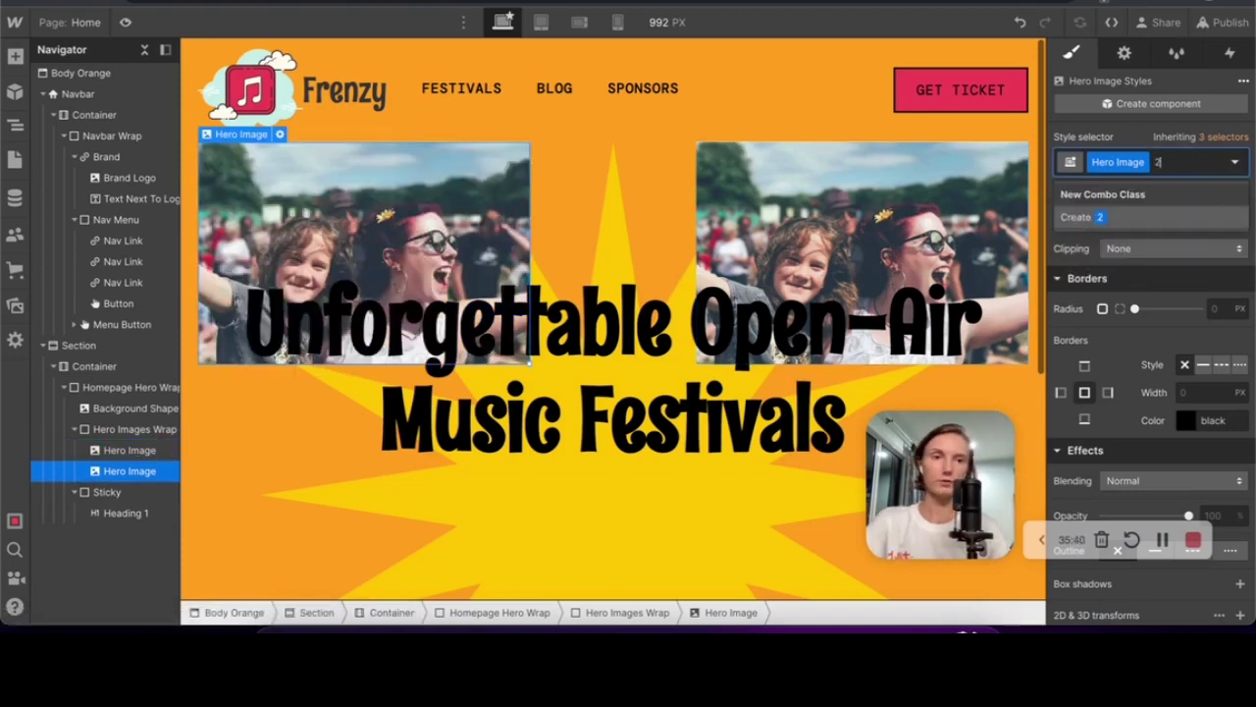
key(Return)
Replace the duplicated image's photo with the hero image 2 WebP asset
click(1124, 54)
click(1138, 304)
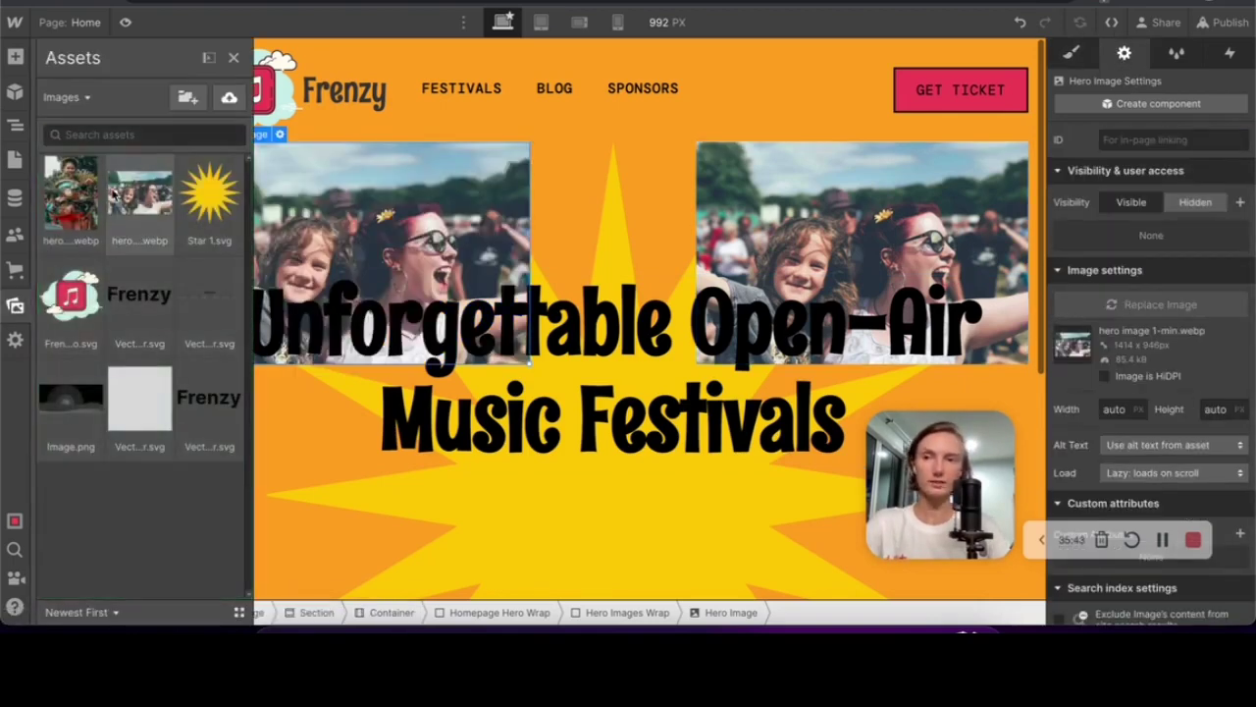
click(69, 196)
Set the second Hero Image's maximum width to 30% and anchor it to the bottom left of its wrapper
click(1071, 53)
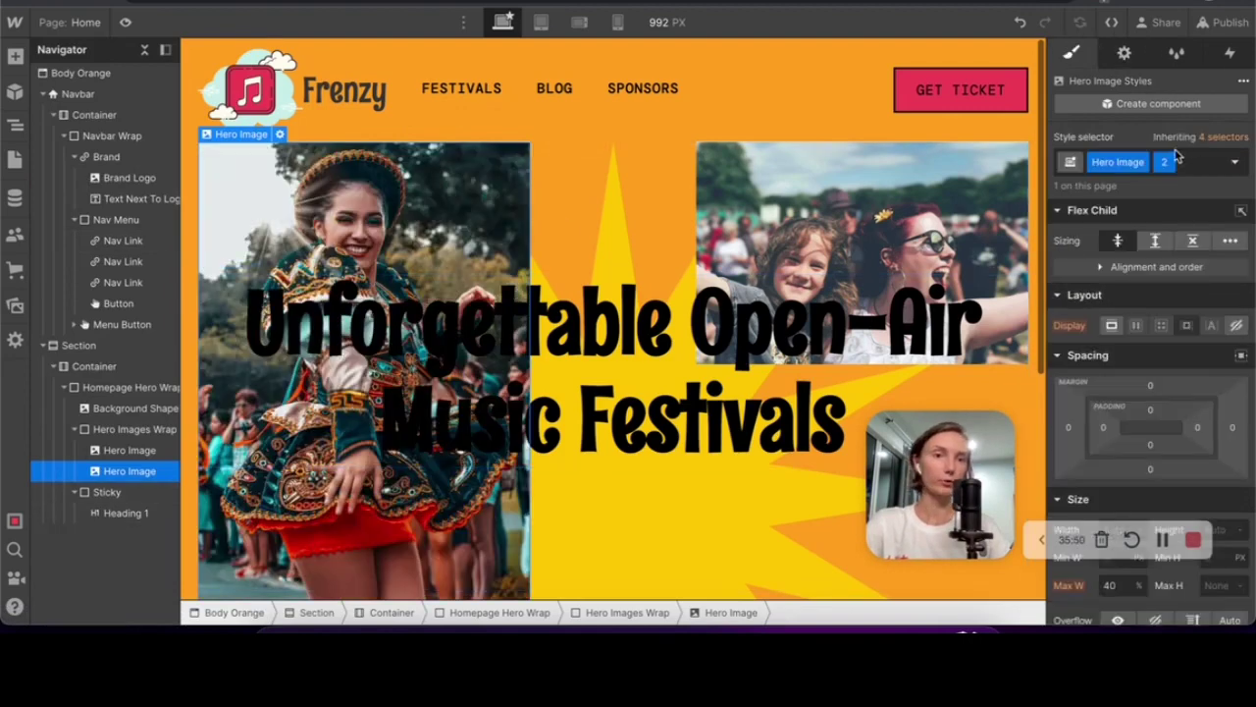
scroll(1166, 222, down, 3)
double_click(1110, 309)
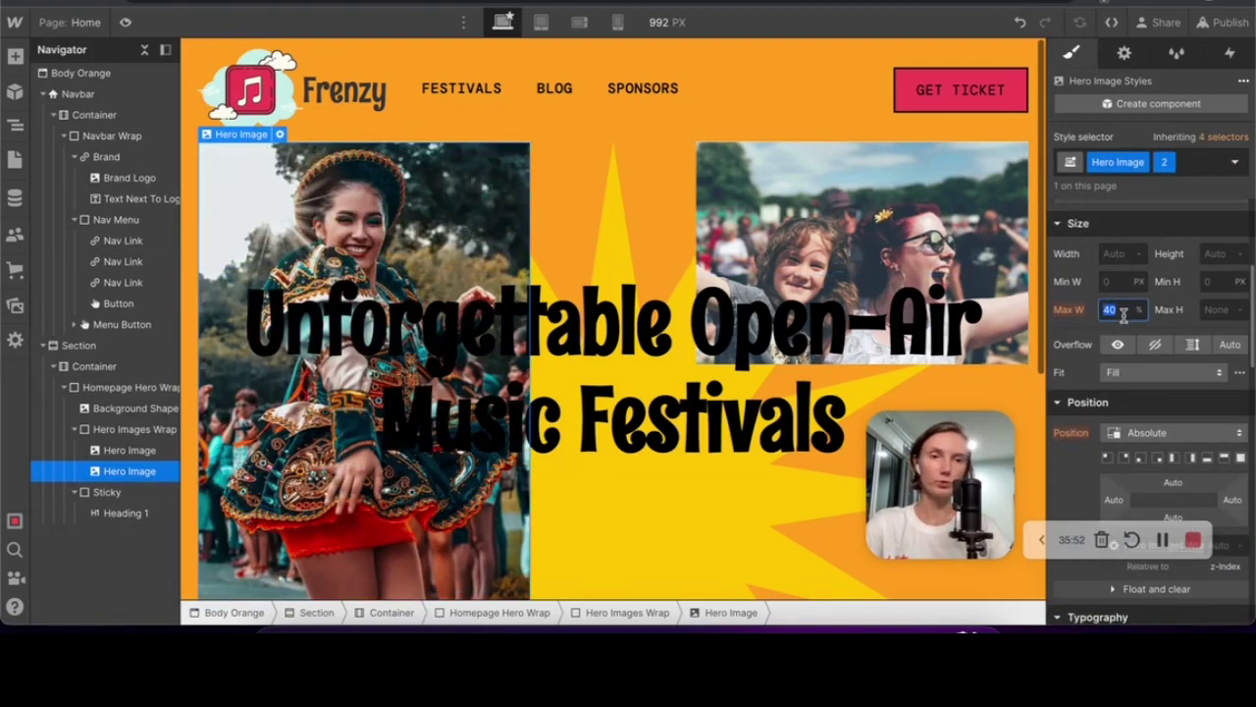
text(30)
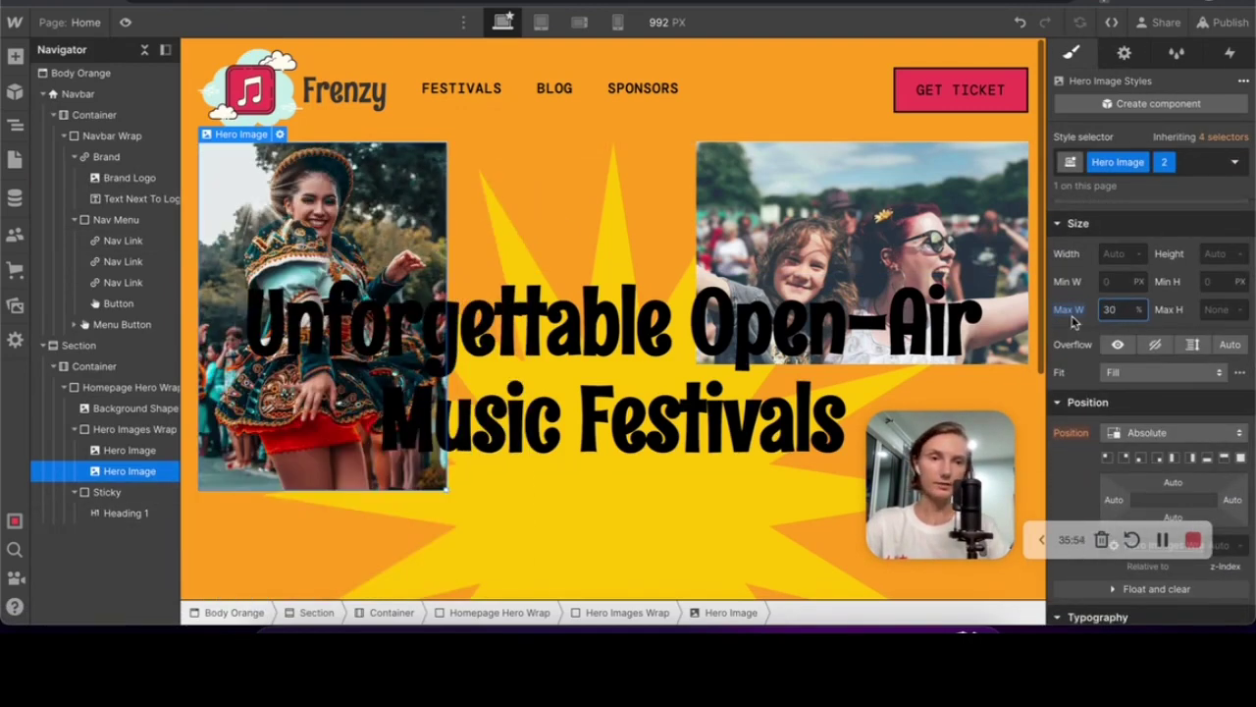
scroll(1138, 284, down, 4)
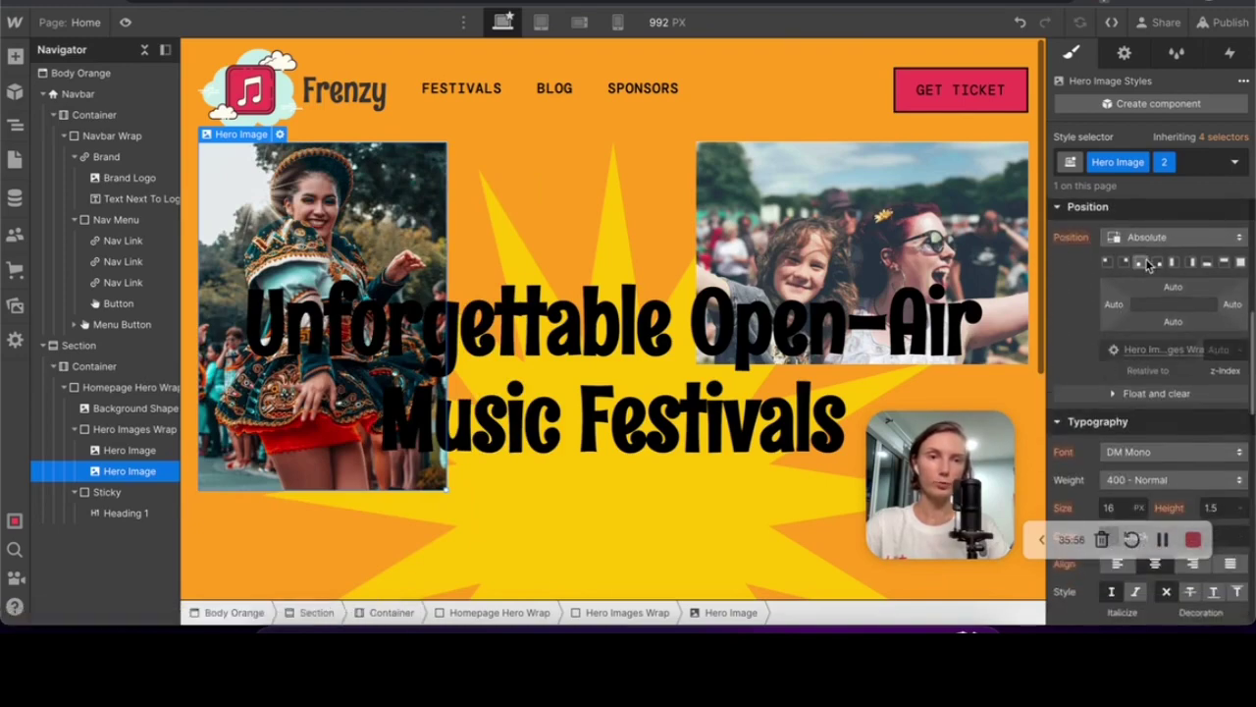
click(1139, 262)
scroll(535, 203, down, 2)
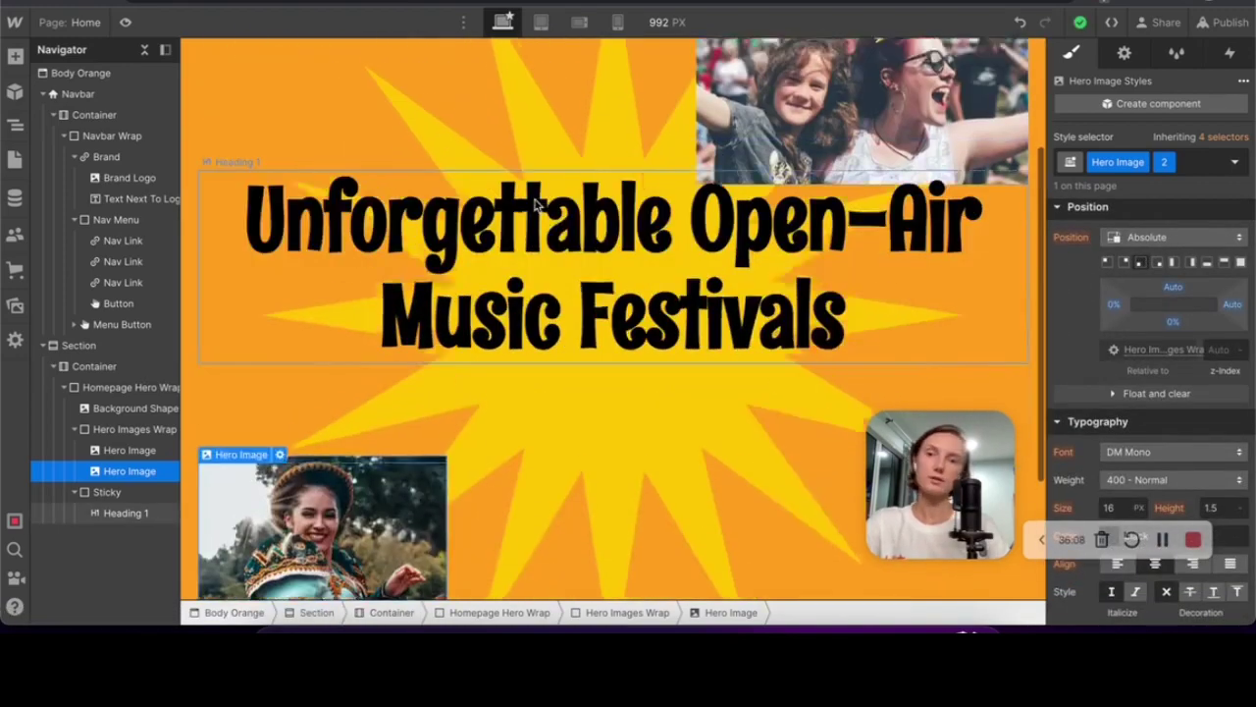
Add an image element beside the heading inside the Sticky block
click(525, 257)
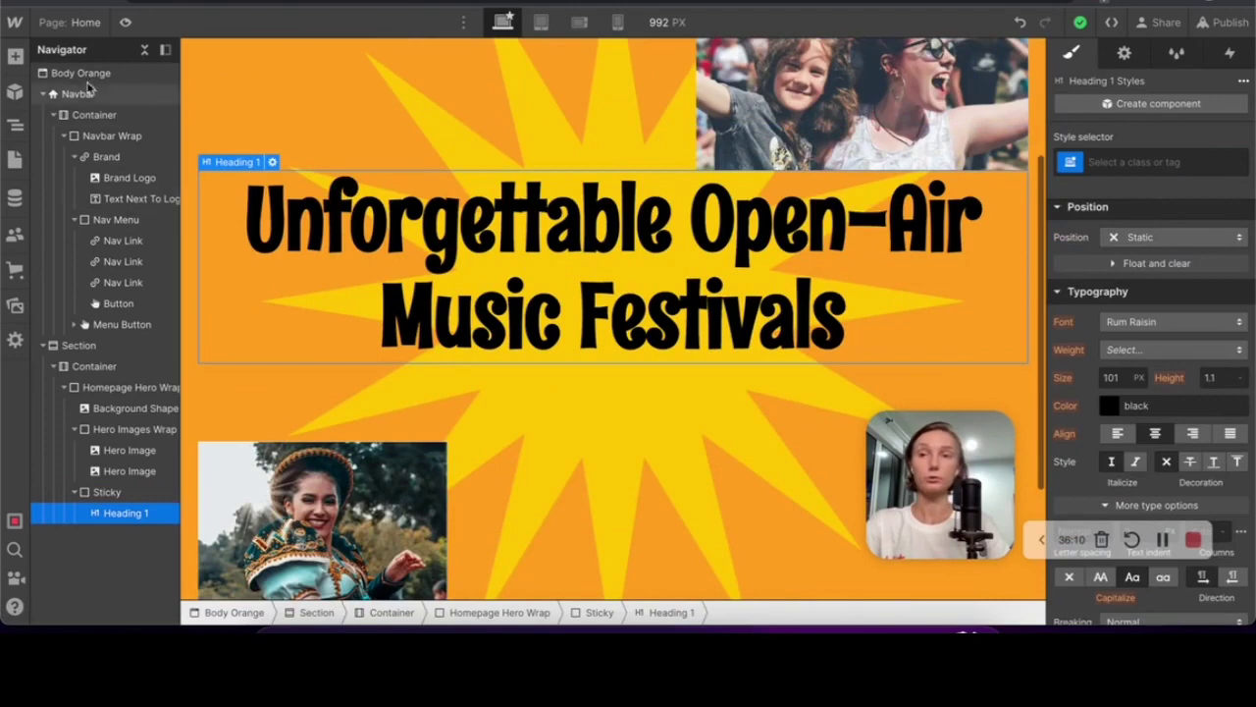
click(15, 57)
scroll(79, 491, down, 2)
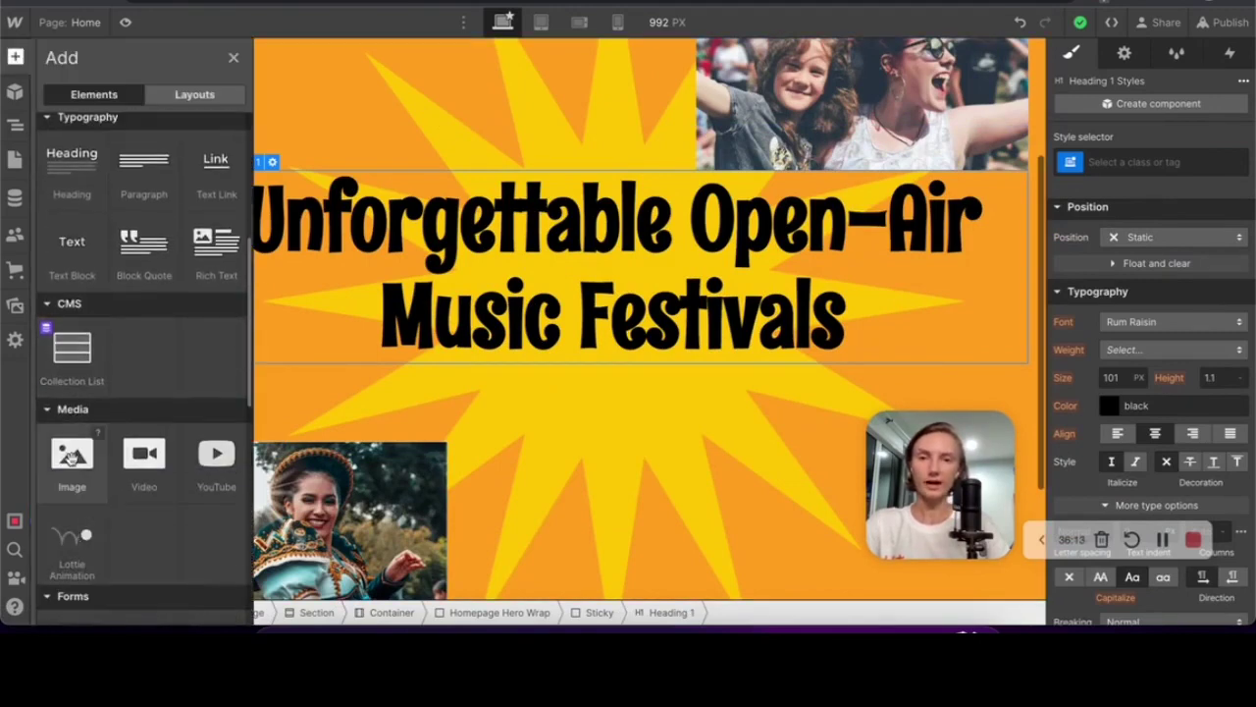
drag(71, 456, 555, 438)
Rename the Sticky block's class to Sticky Hero Text and set its layout direction to vertical
click(125, 496)
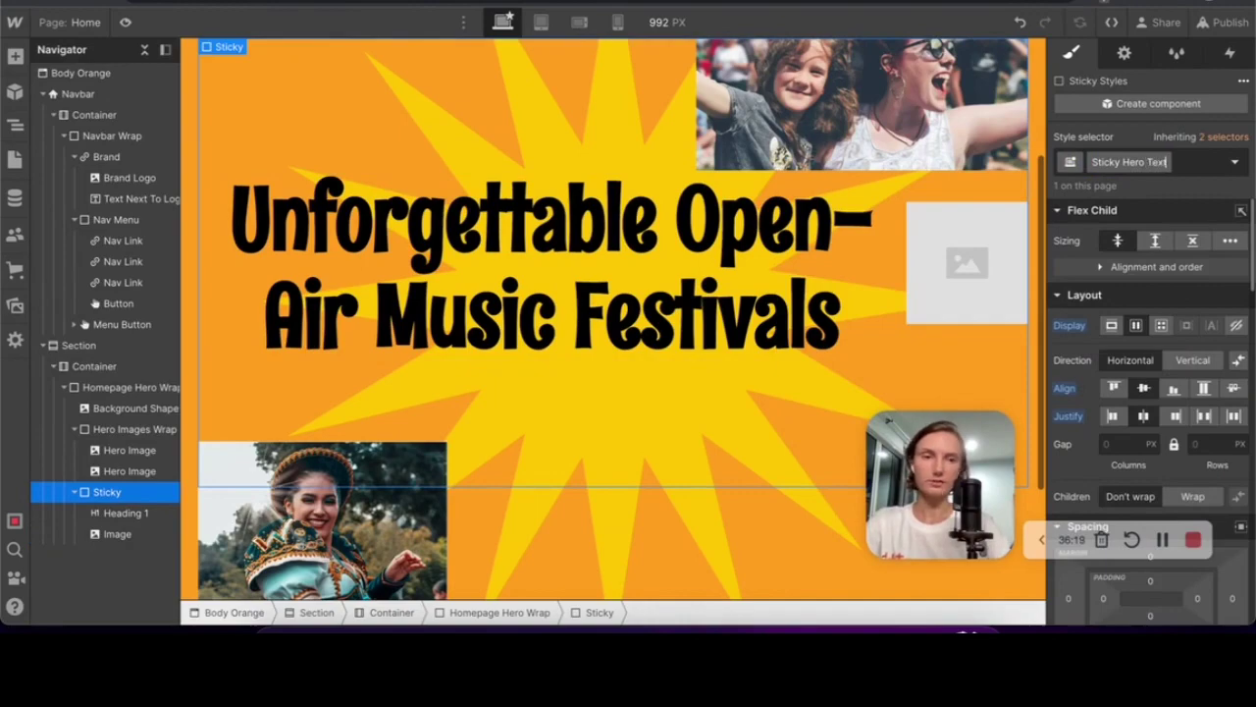
key(Return)
click(1189, 361)
click(628, 370)
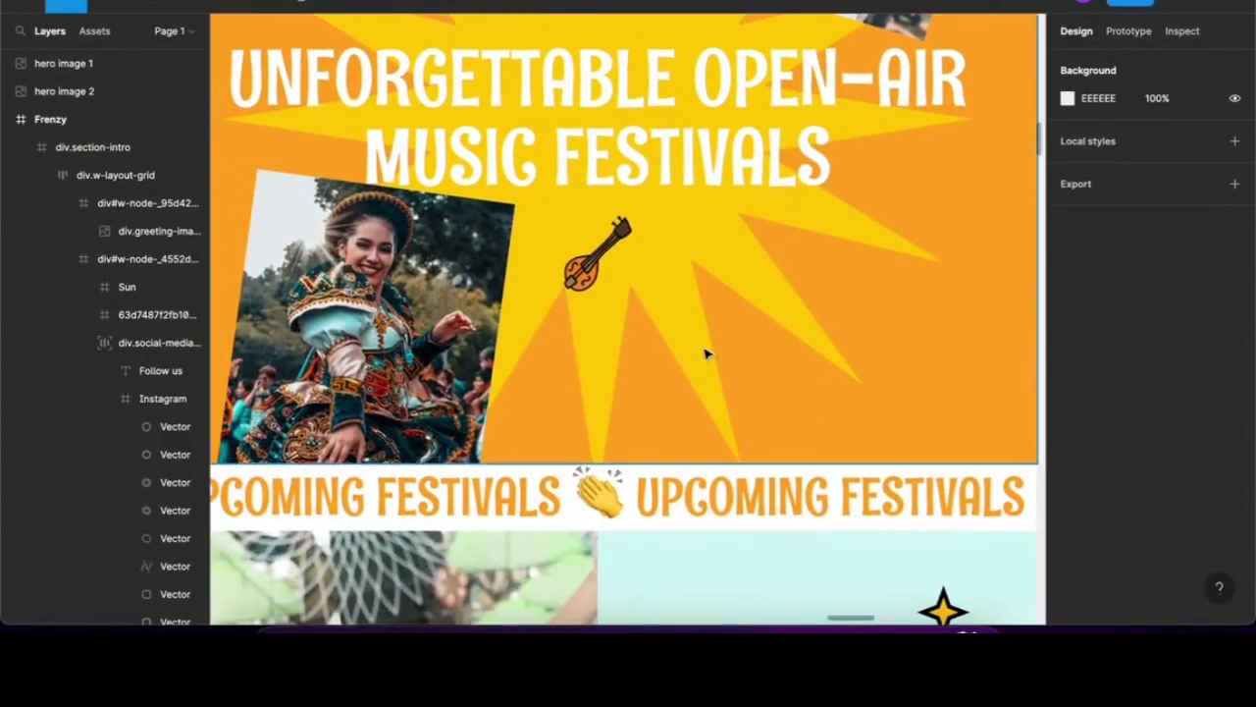
In the Figma design, export the Mandolin icon as a 1x PNG named Mandolin.png into the Frenzy folder
click(626, 277)
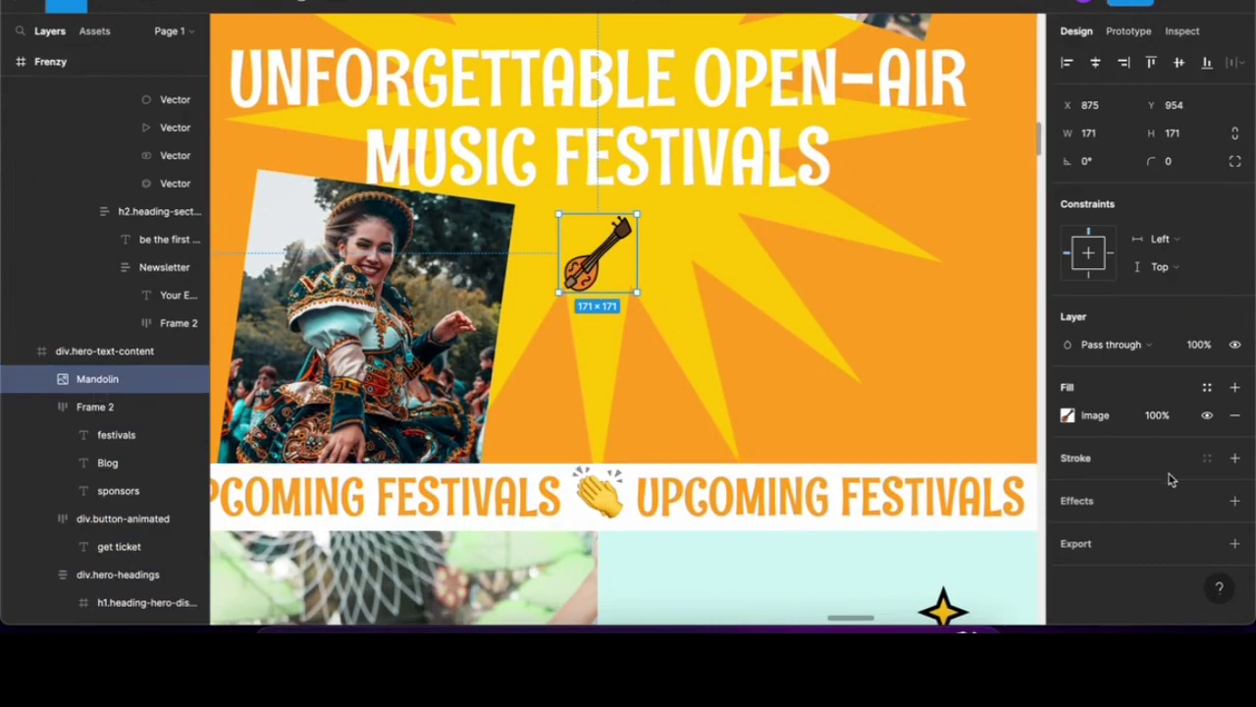
click(1235, 542)
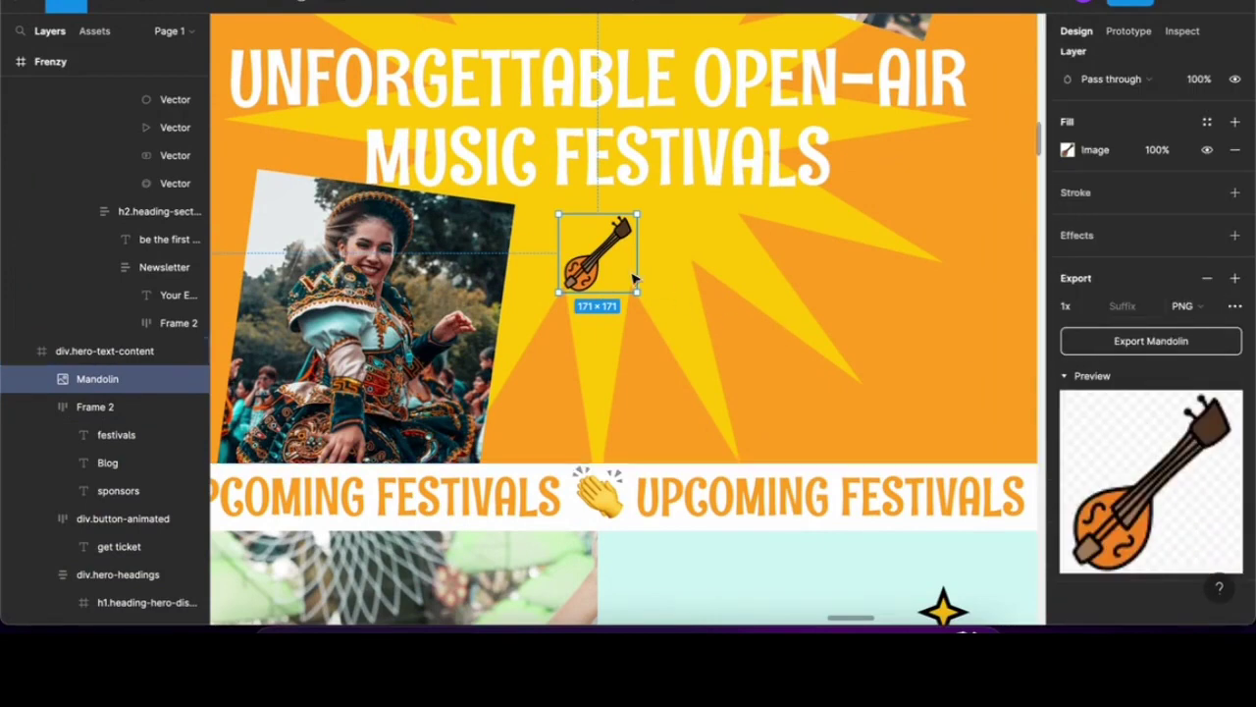
click(1173, 343)
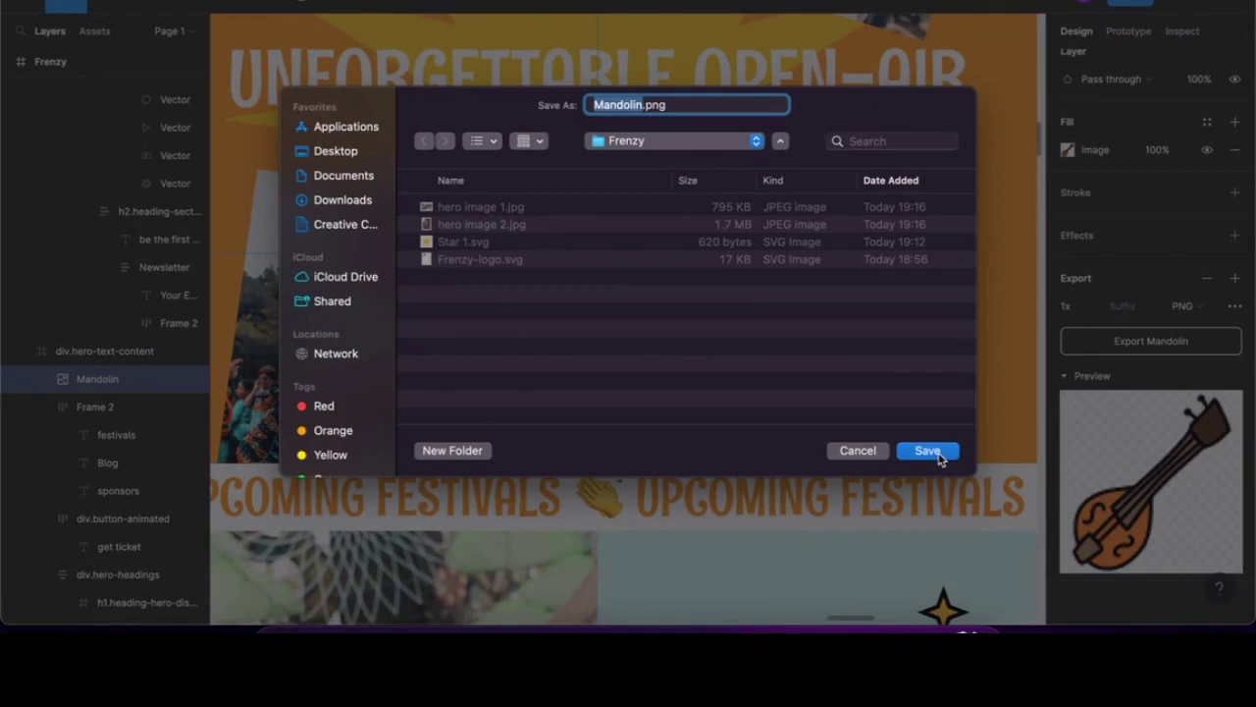
click(937, 455)
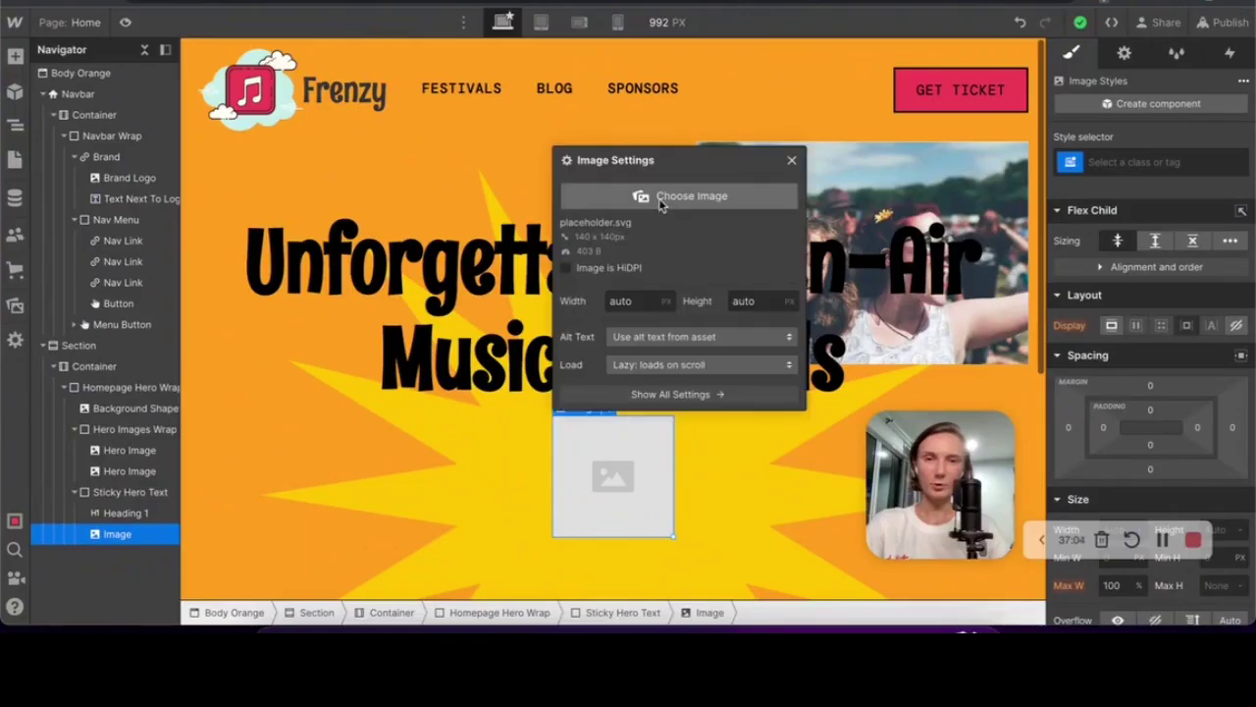
Back in Webflow, upload Mandolin.png to the assets and use it for the placeholder image below the heading
click(677, 195)
click(228, 98)
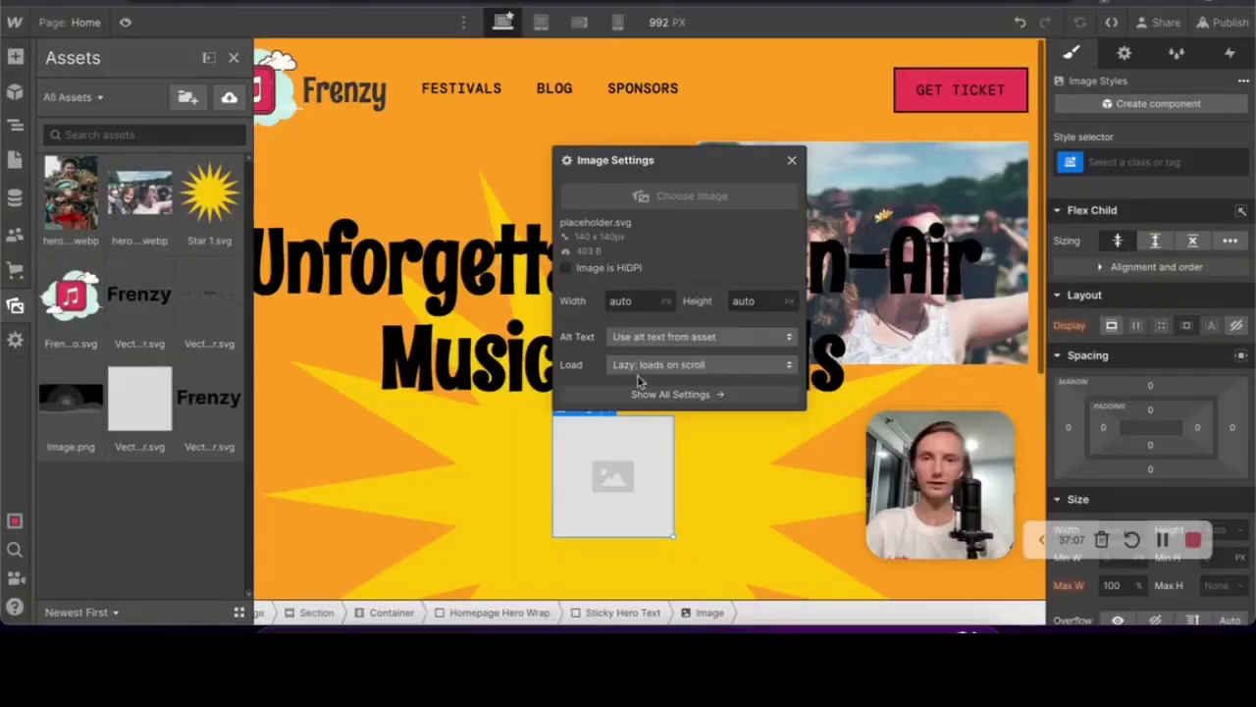
click(640, 201)
click(677, 196)
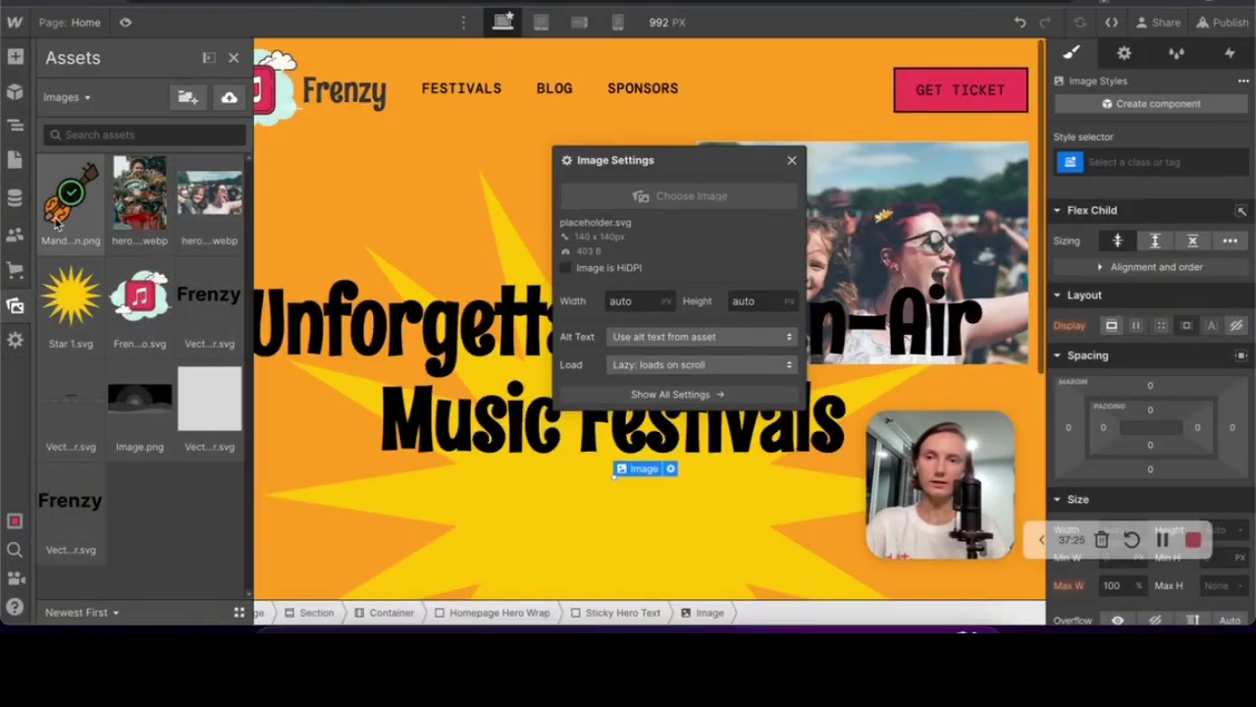
click(73, 214)
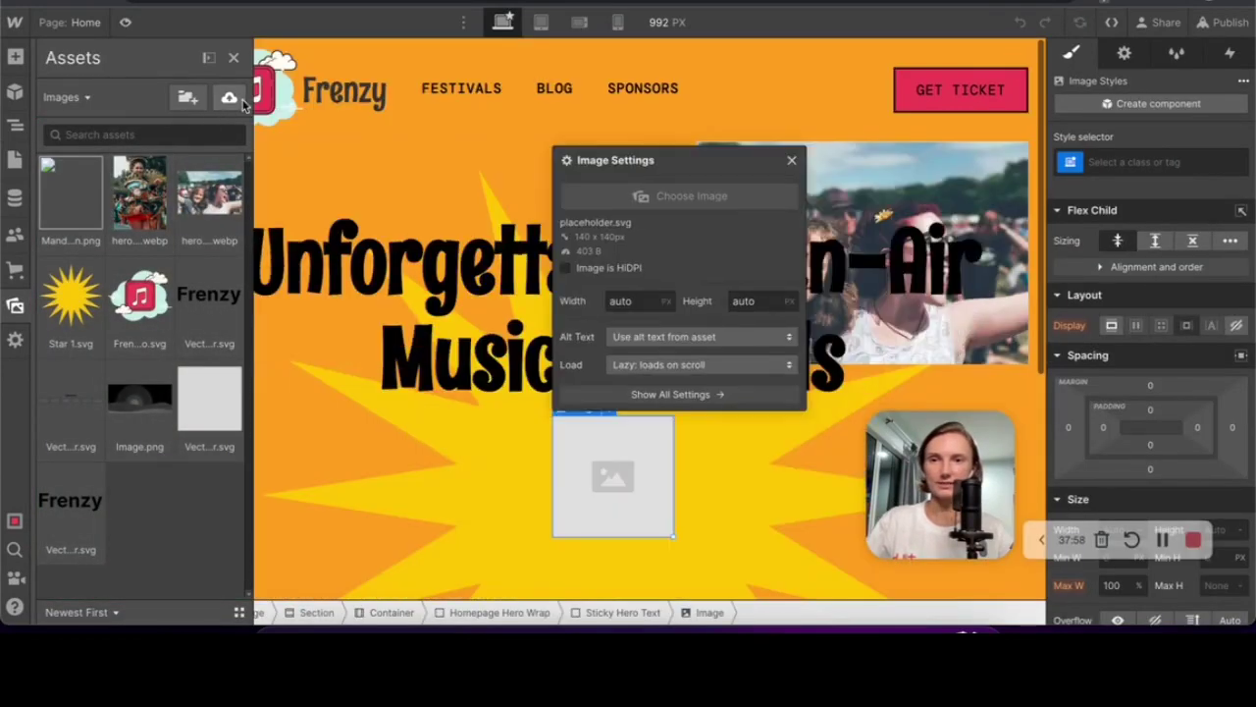
click(229, 97)
double_click(475, 182)
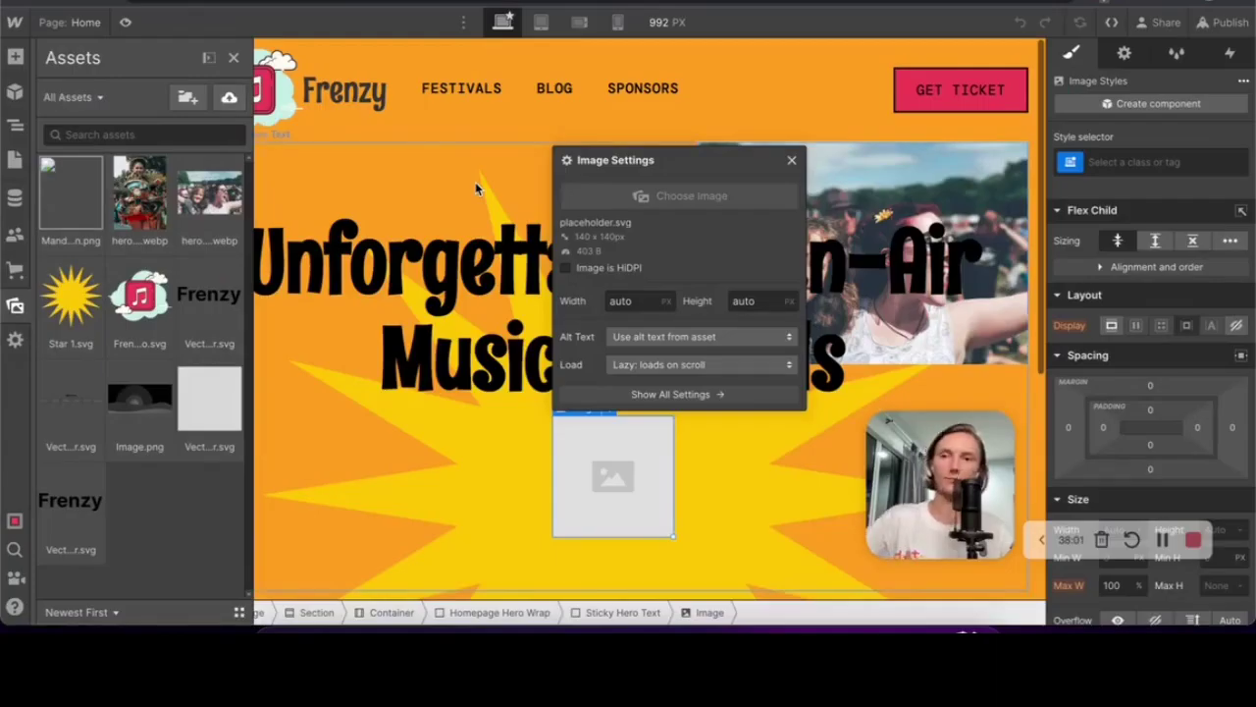
key(Escape)
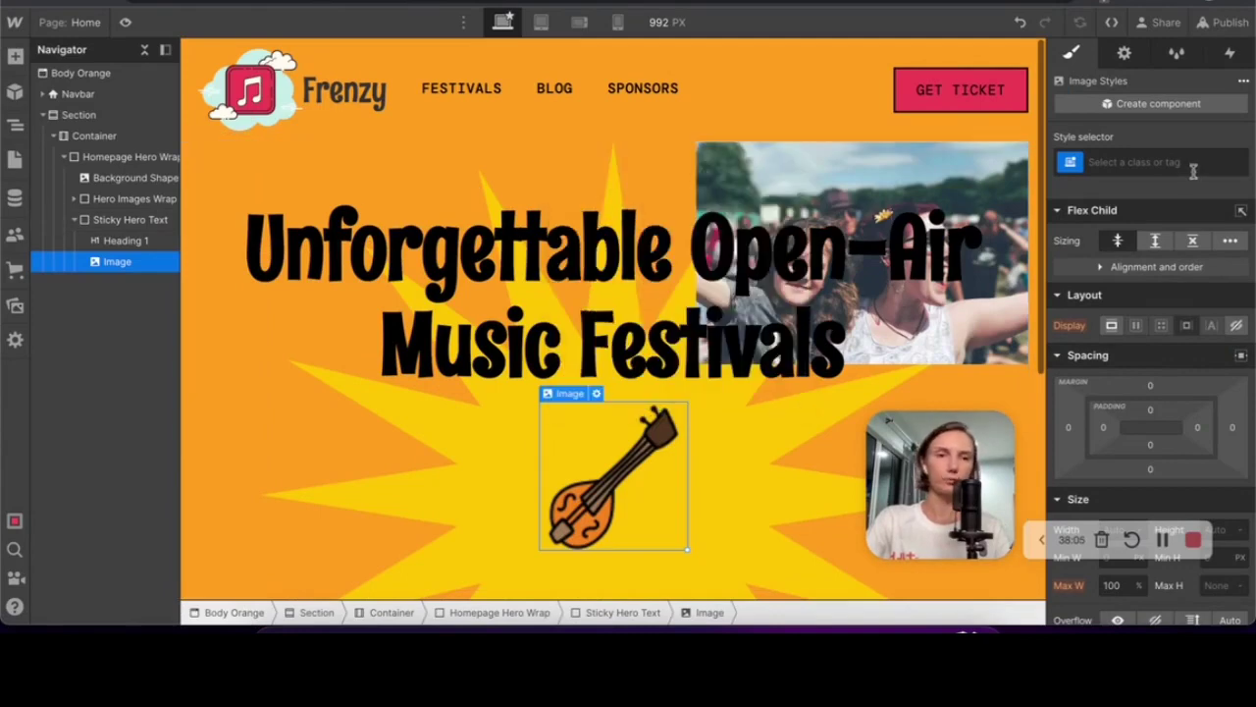
Give the mandolin image the class Icon and set its maximum width to 100 px
click(1158, 162)
text(Icon)
key(Return)
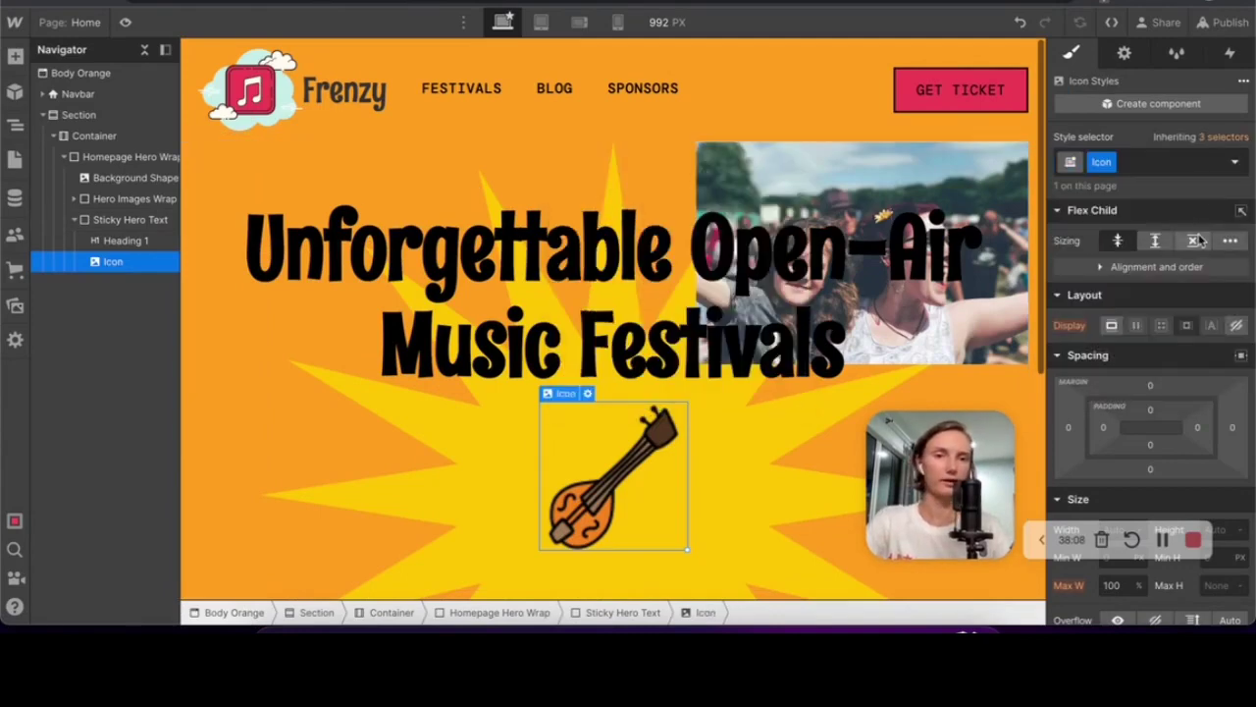
scroll(1182, 310, down, 3)
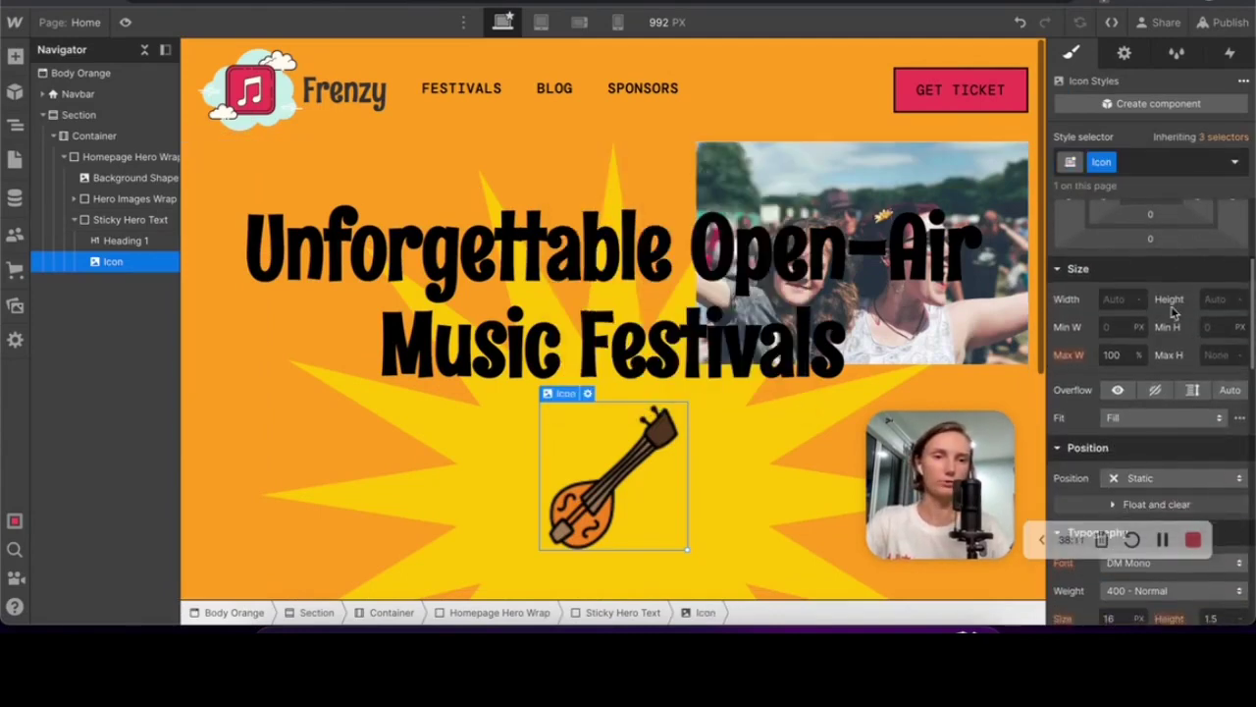
text(1)
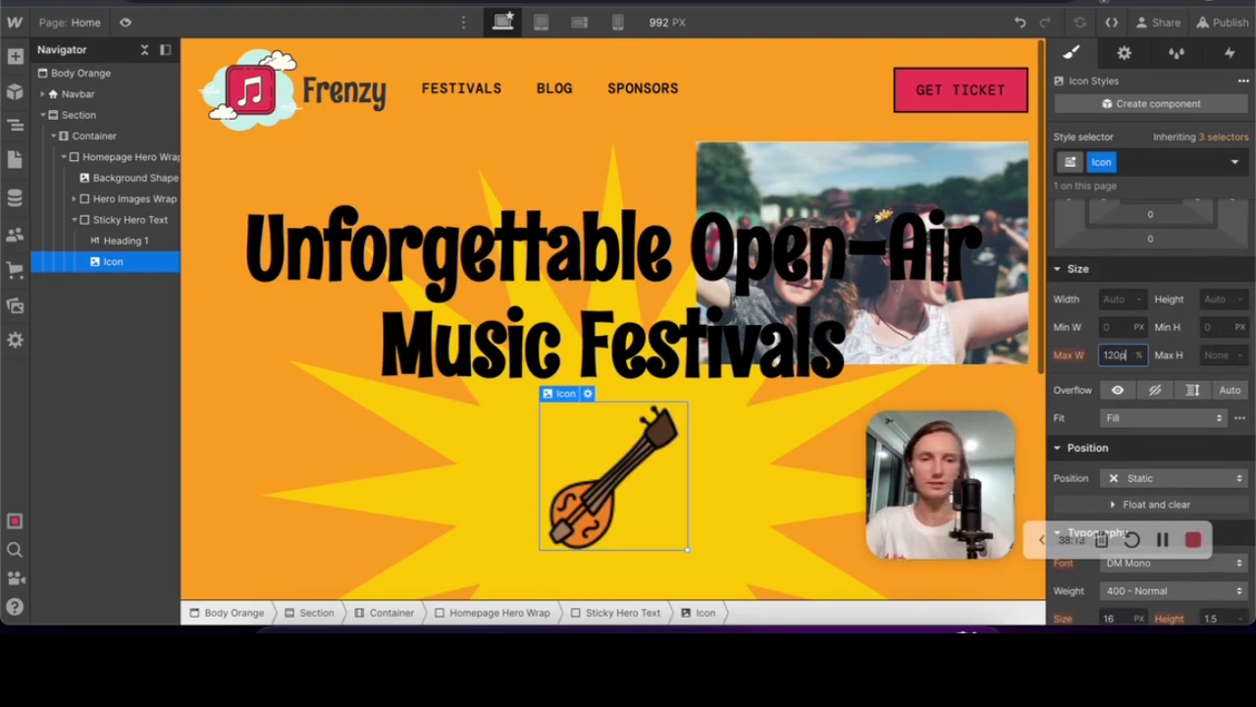
text(20p)
key(Escape)
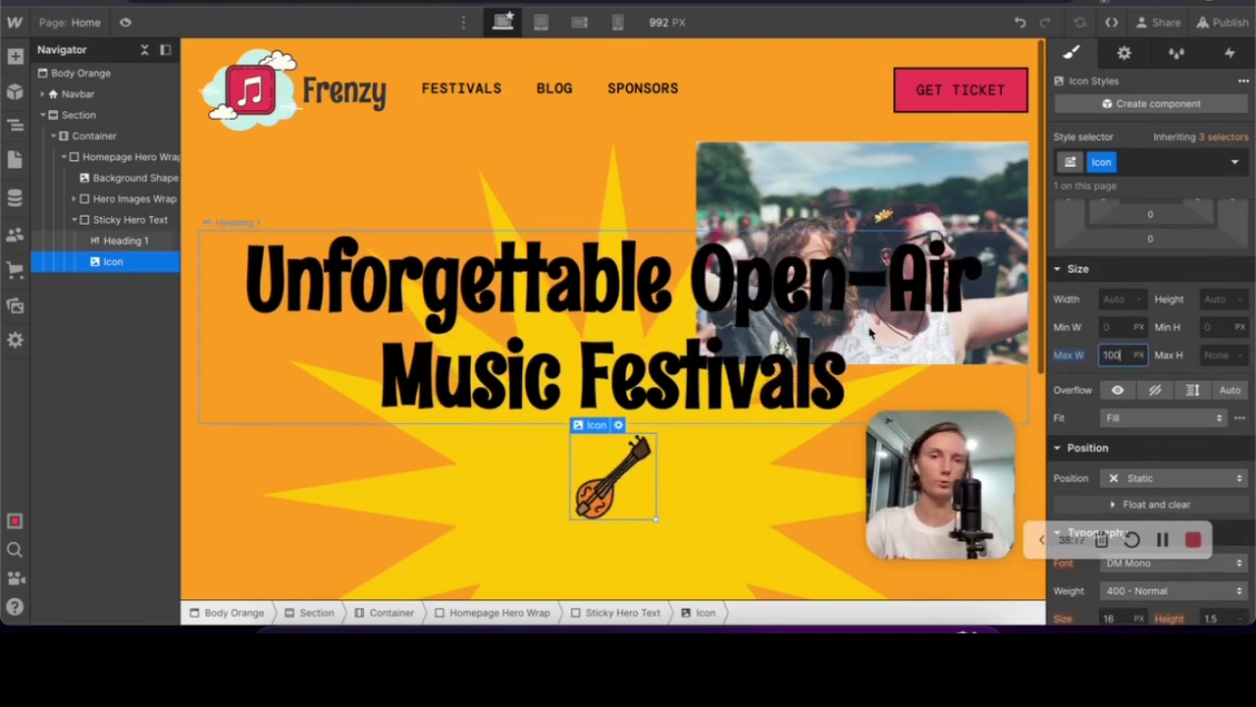
Examine how the sticky heading and icon scroll over the hero photos and compare the layout with the Figma hero
scroll(772, 334, down, 3)
click(772, 334)
click(575, 216)
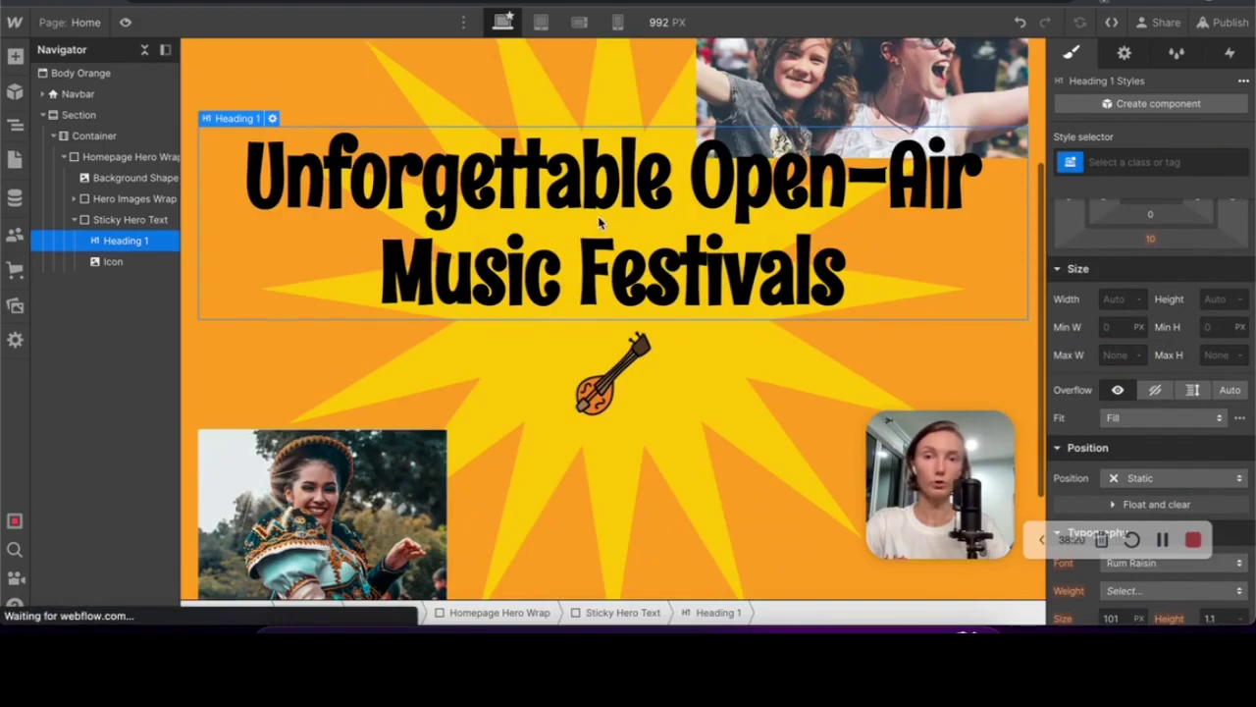
scroll(679, 358, down, 3)
scroll(679, 355, up, 3)
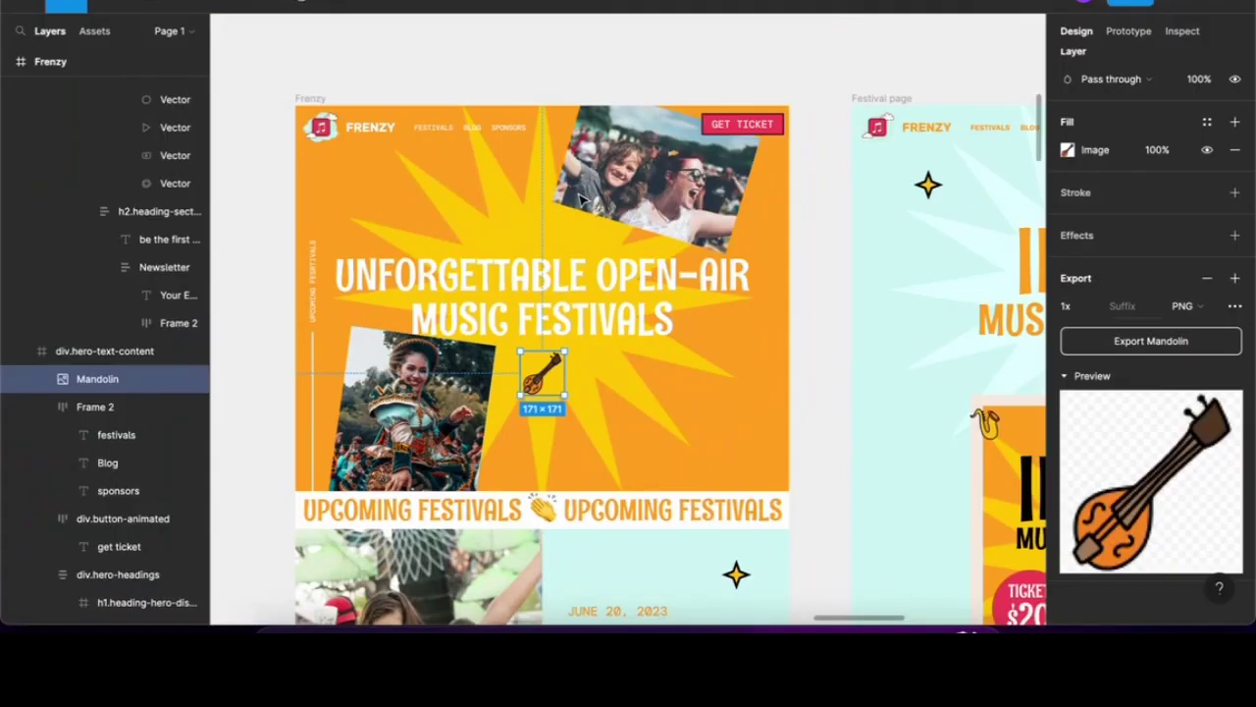
click(535, 217)
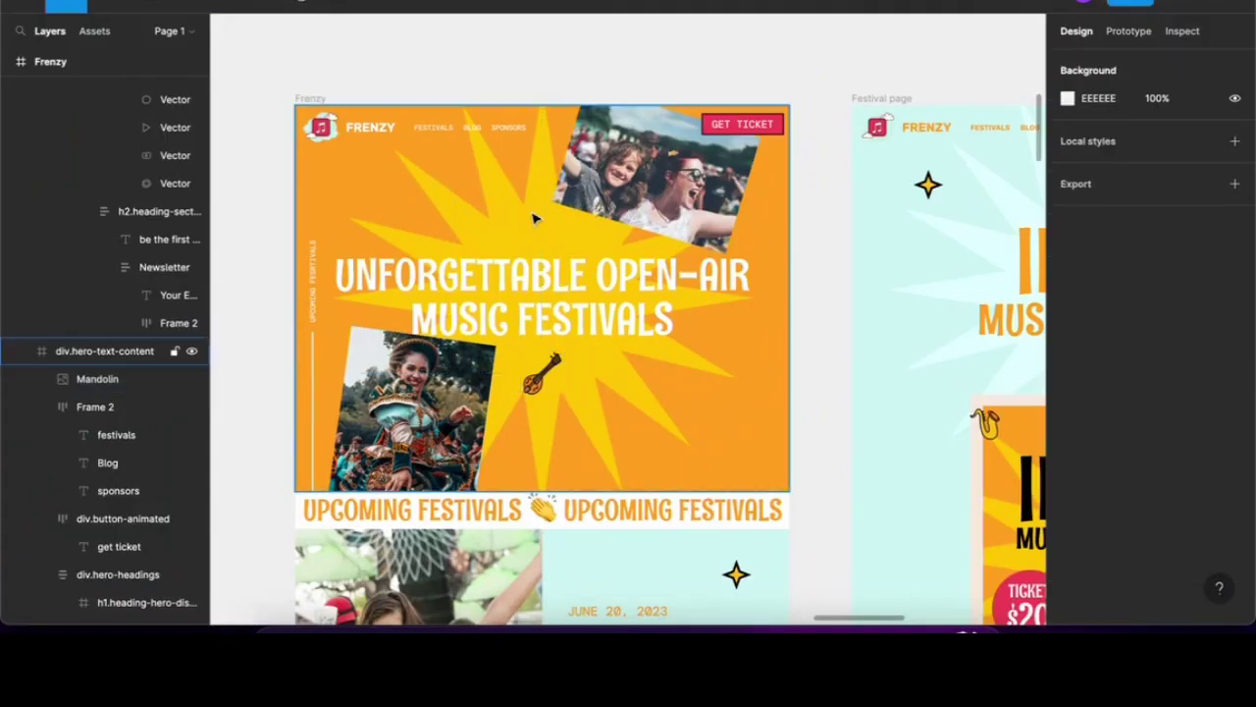
scroll(534, 217, up, 5)
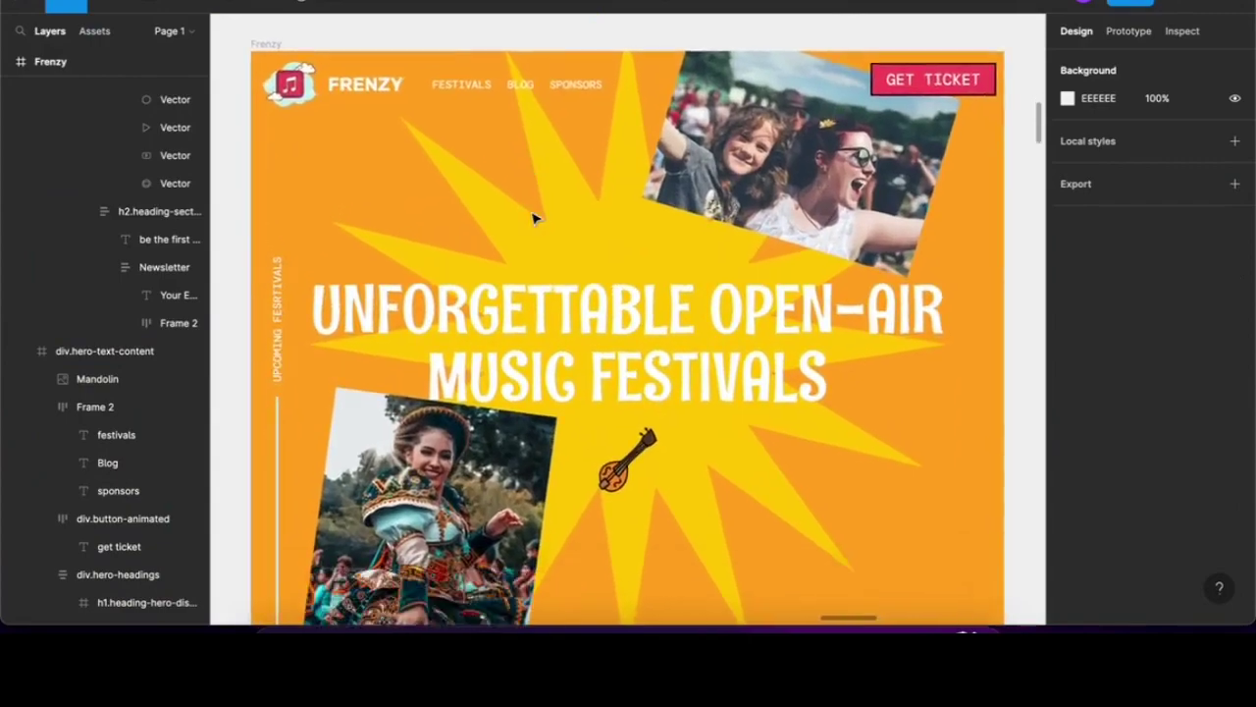
scroll(534, 218, up, 2)
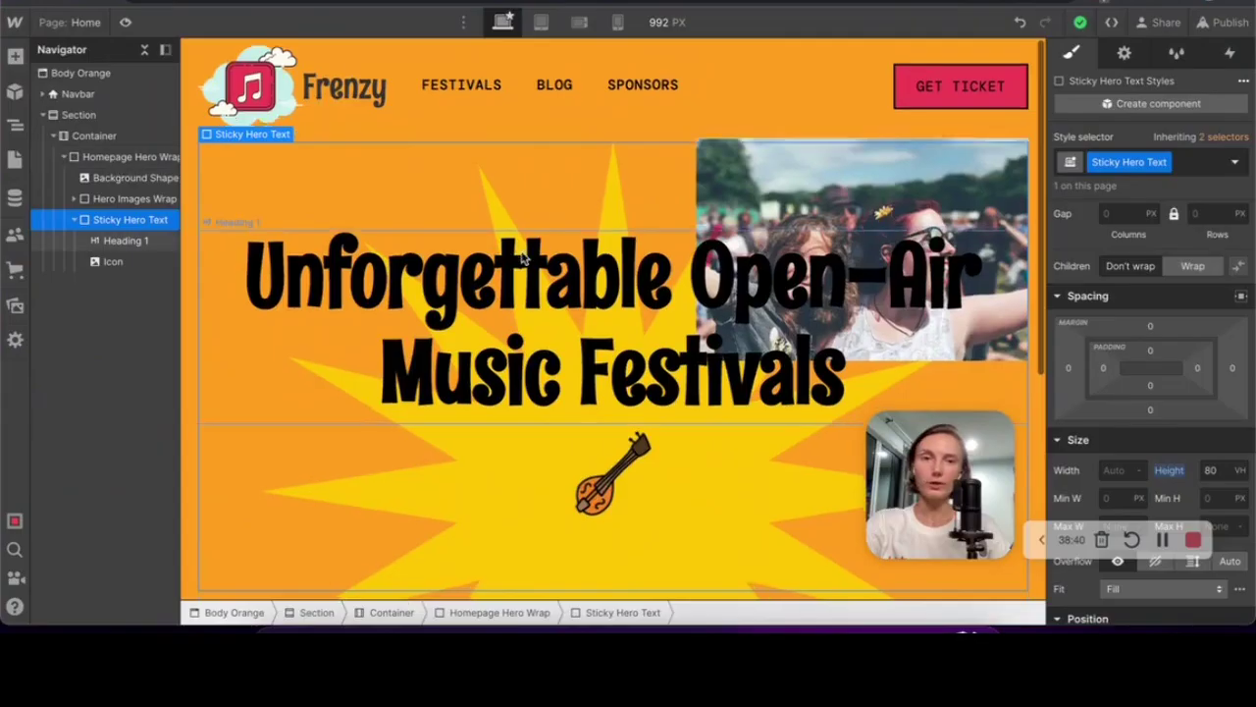
scroll(523, 258, down, 3)
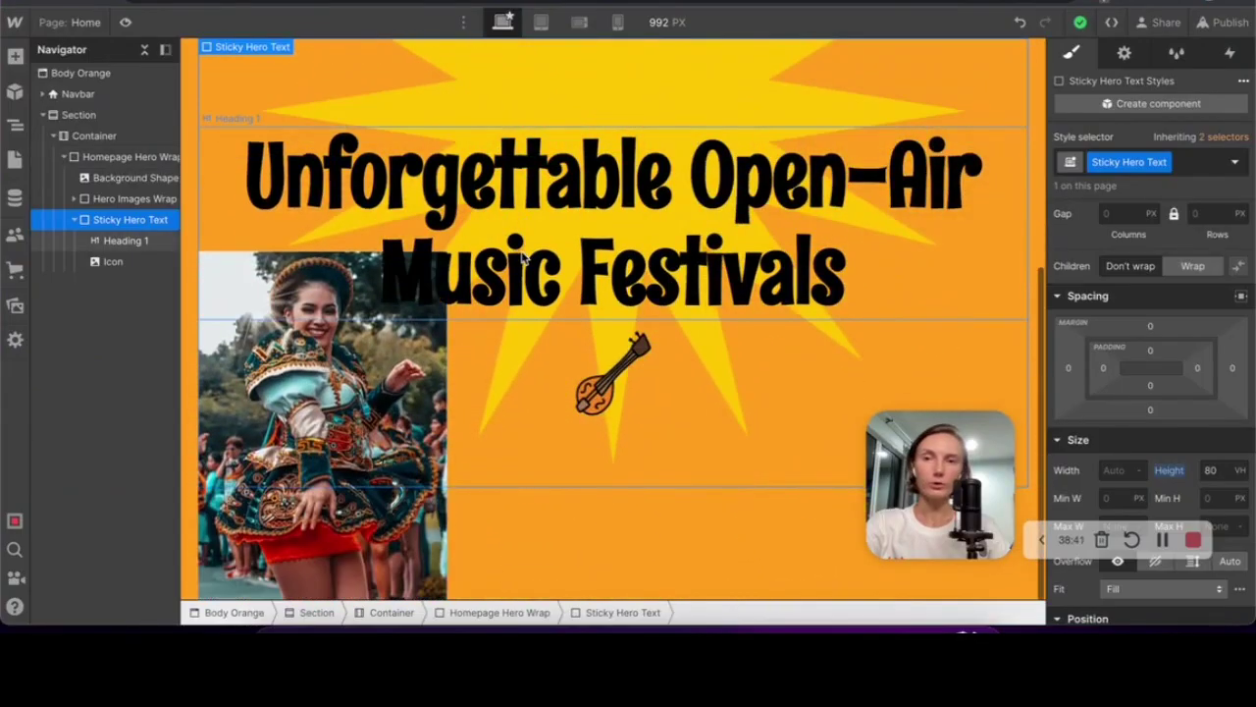
scroll(523, 258, up, 5)
click(116, 160)
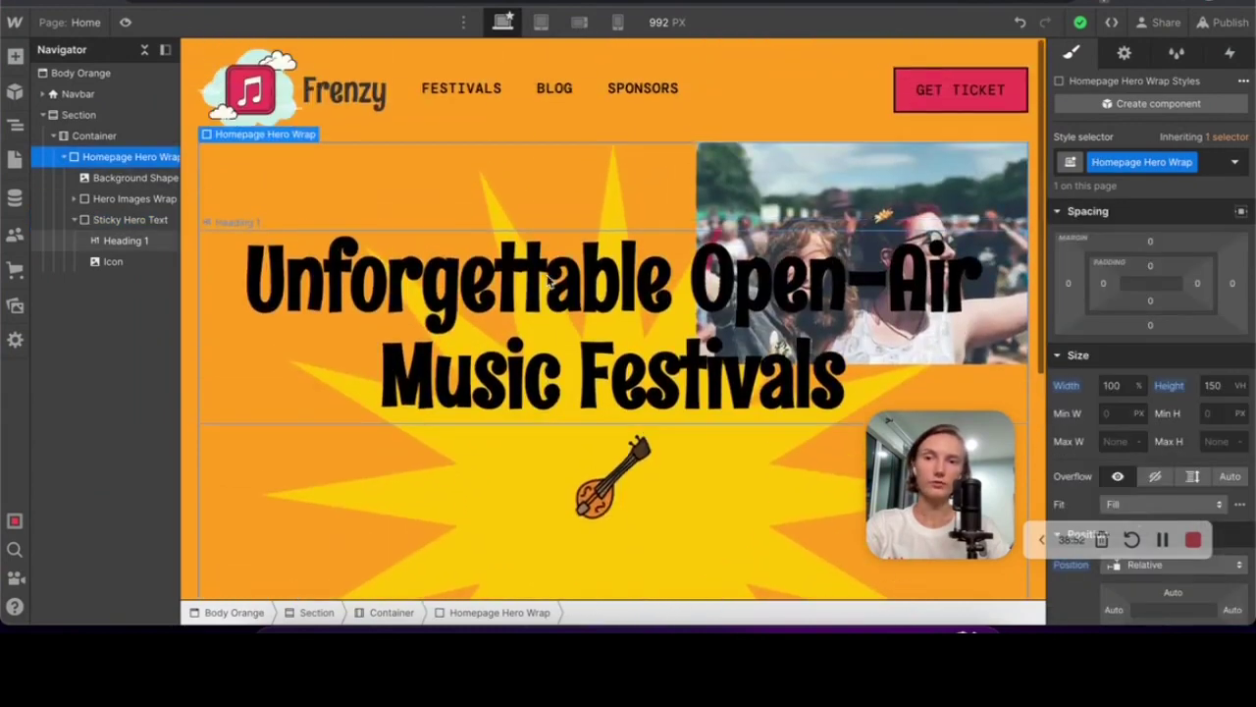
Add a While scrolling in view trigger to Hero Images Wrap with the Play scroll animation action
click(134, 200)
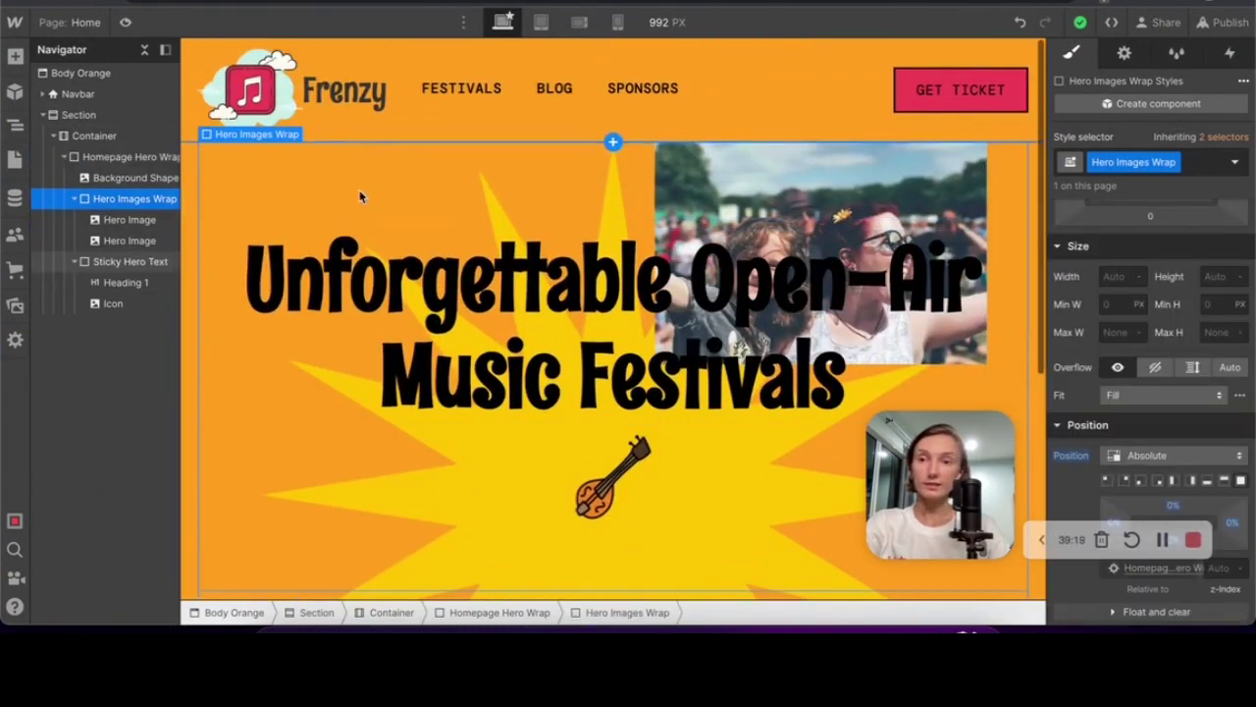
click(1230, 55)
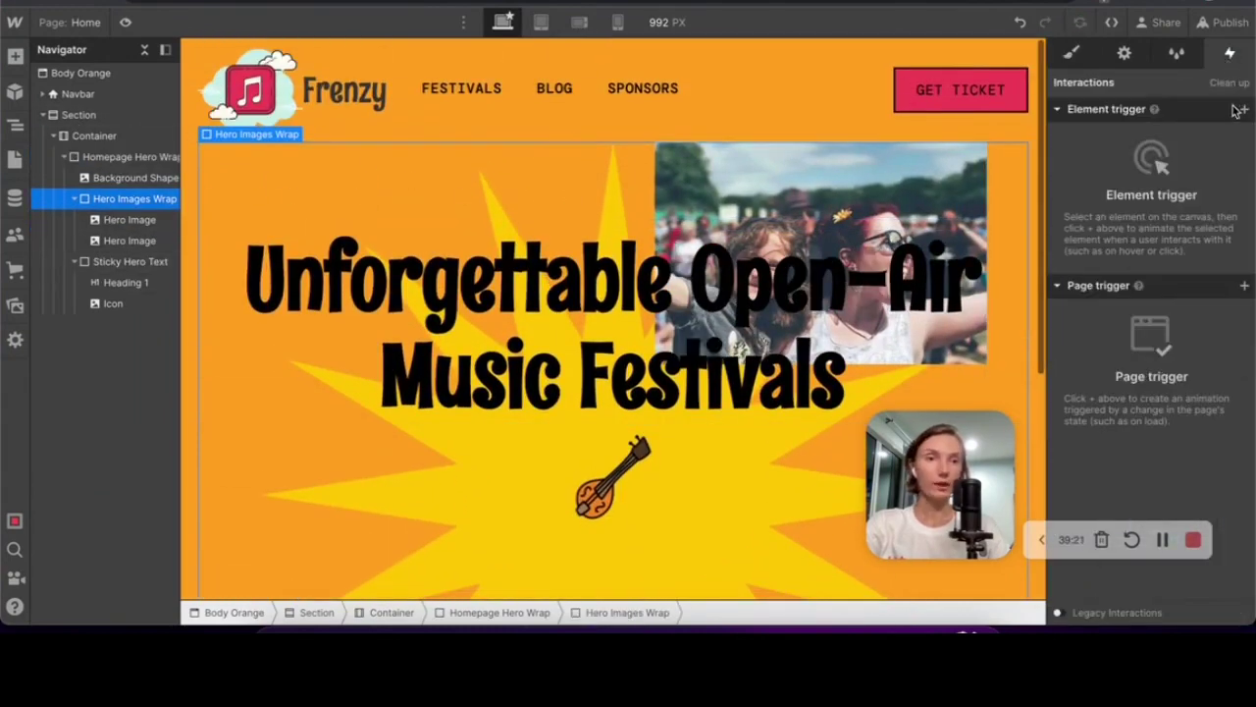
click(1244, 110)
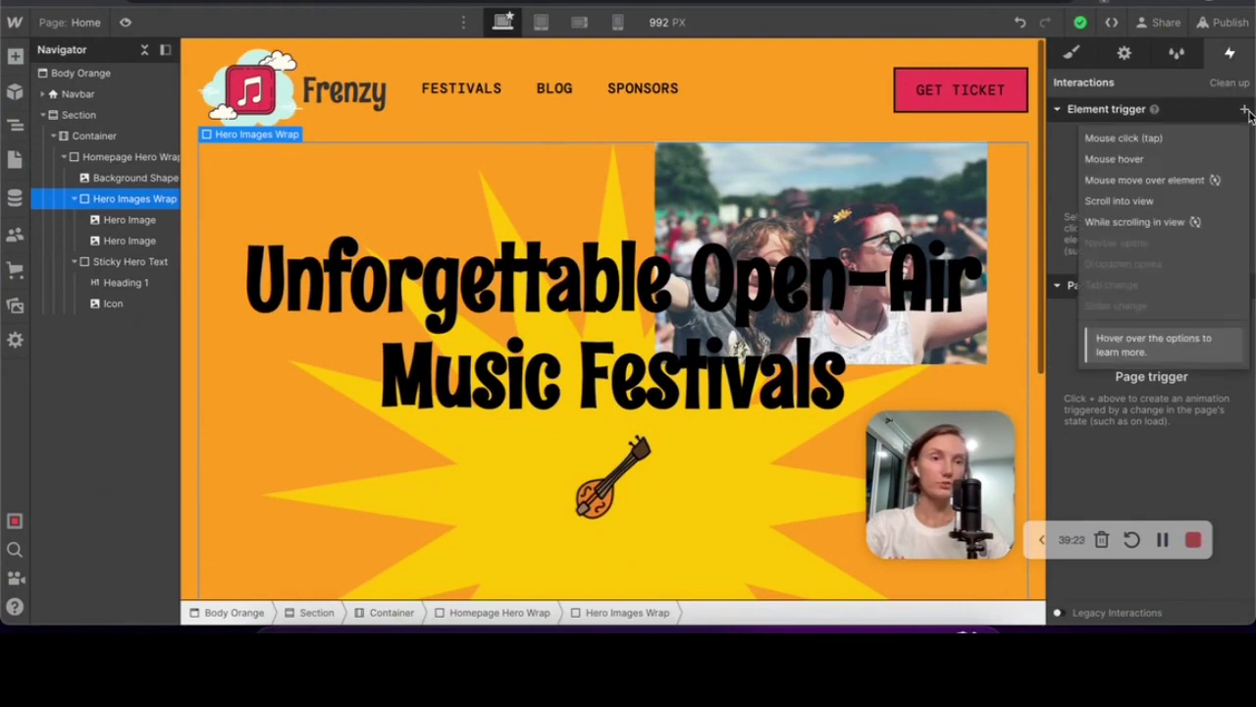
click(1150, 226)
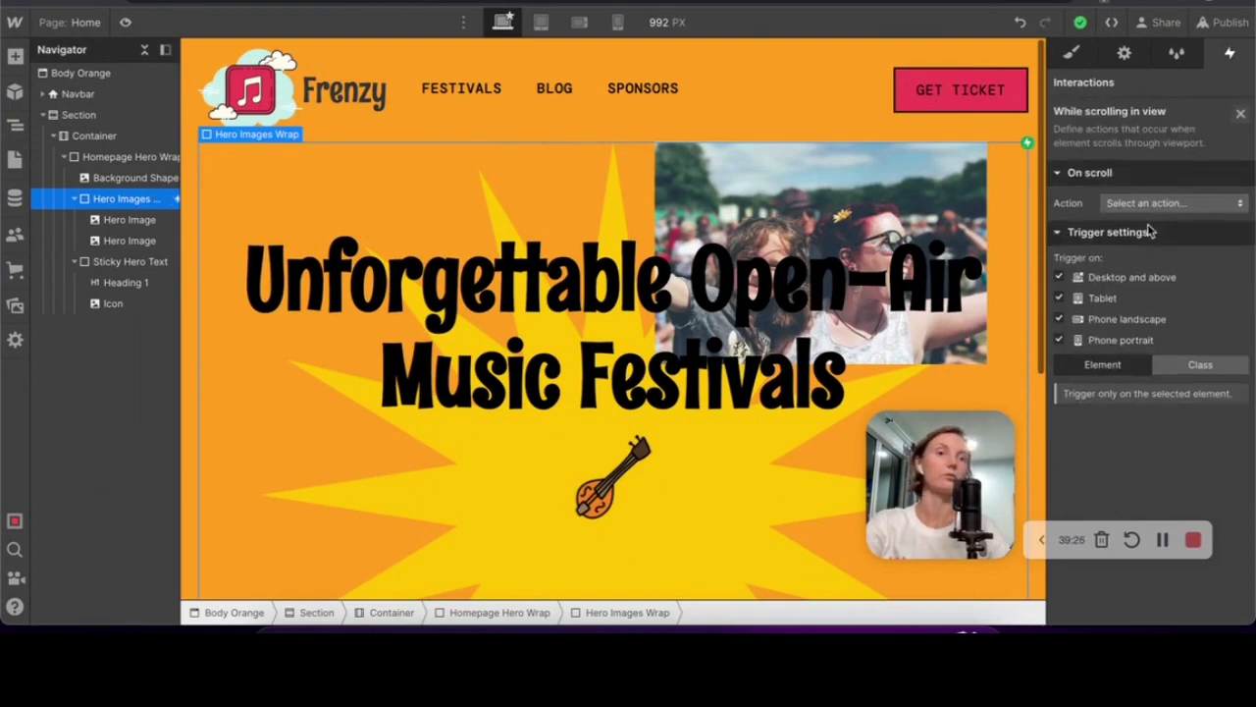
click(1140, 203)
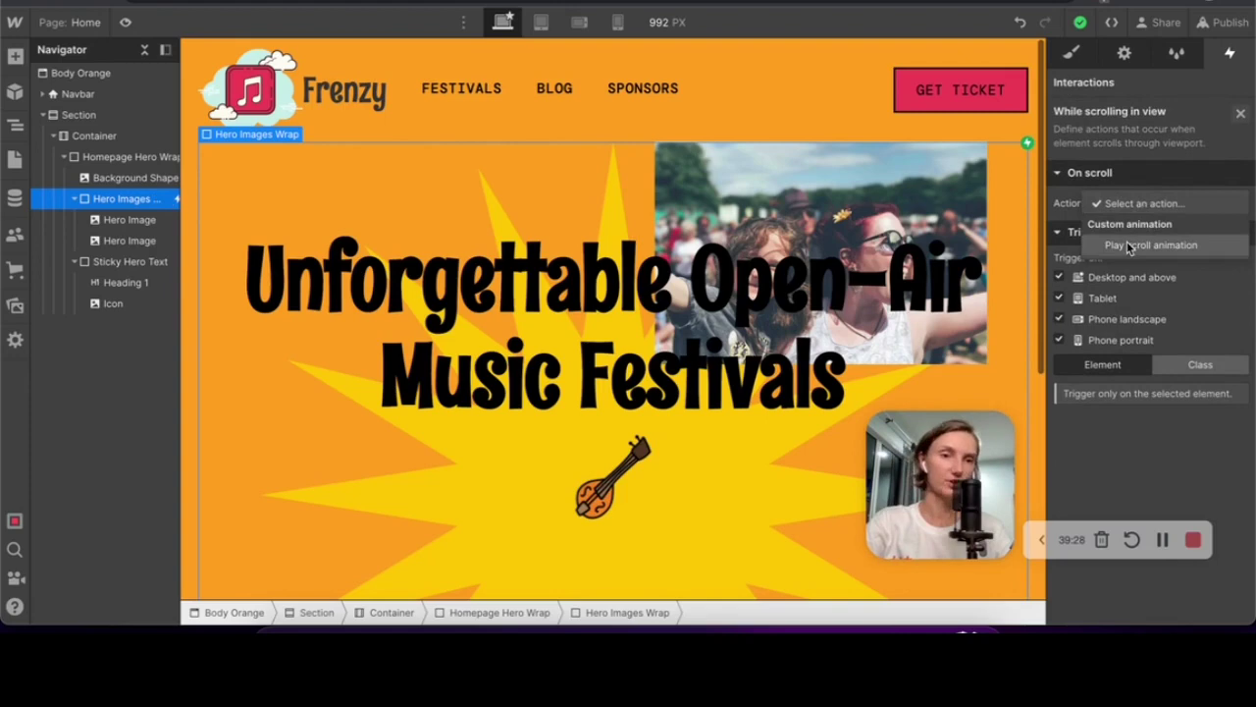
click(1130, 246)
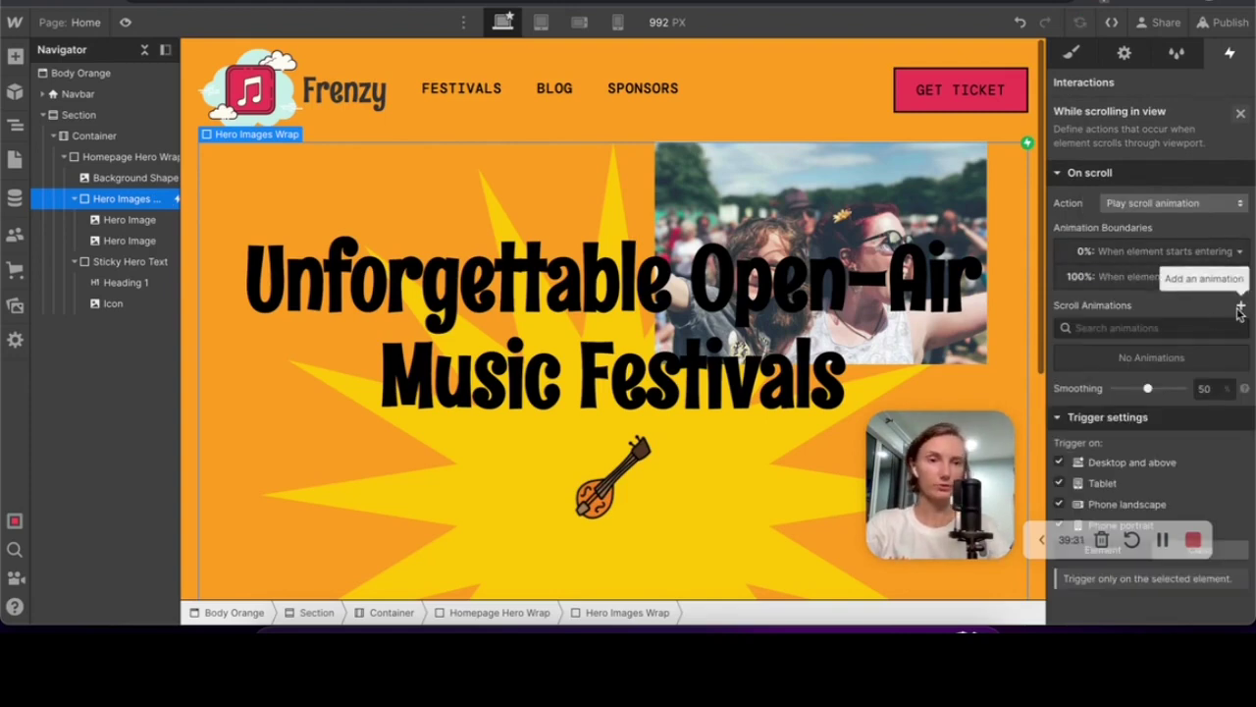
Create a scroll animation for the trigger and name it Hero Images Scroll Anima
click(1240, 305)
text(Hero Images Scroll A)
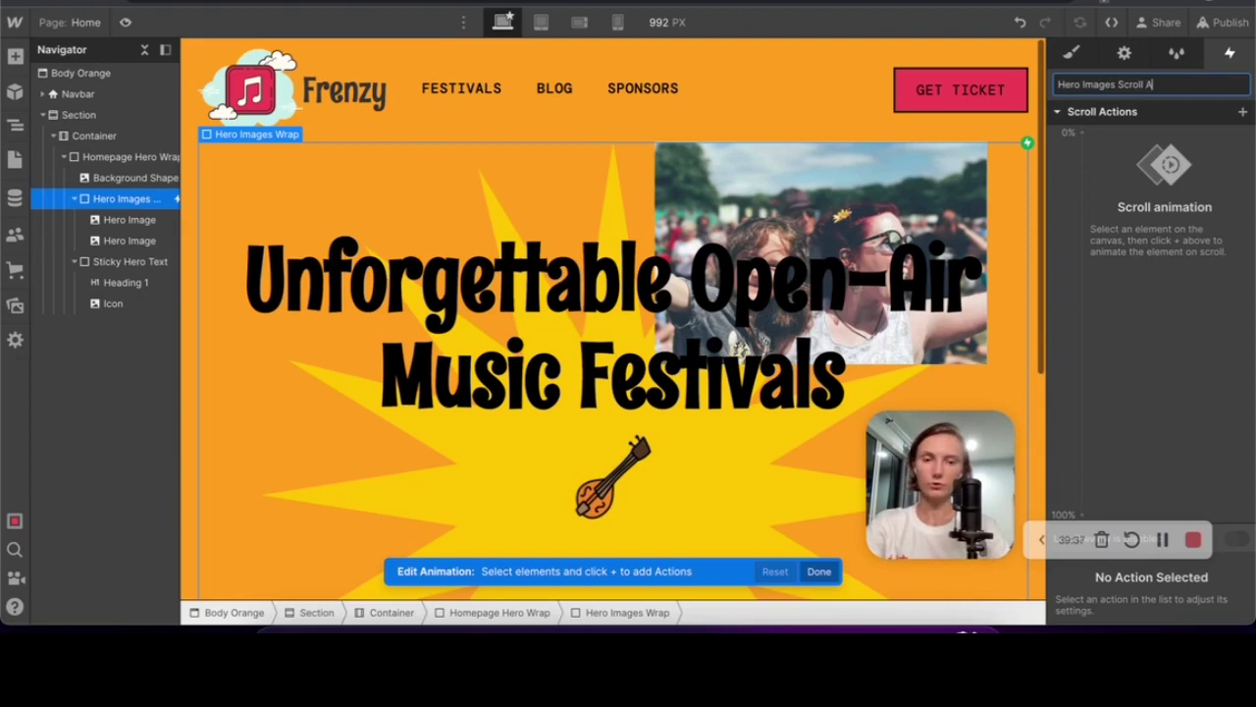
text(nima)
Add Move and Rotate actions at both the 0% and 100% keyframes for the Hero Image with combo class 1
click(972, 157)
click(1080, 132)
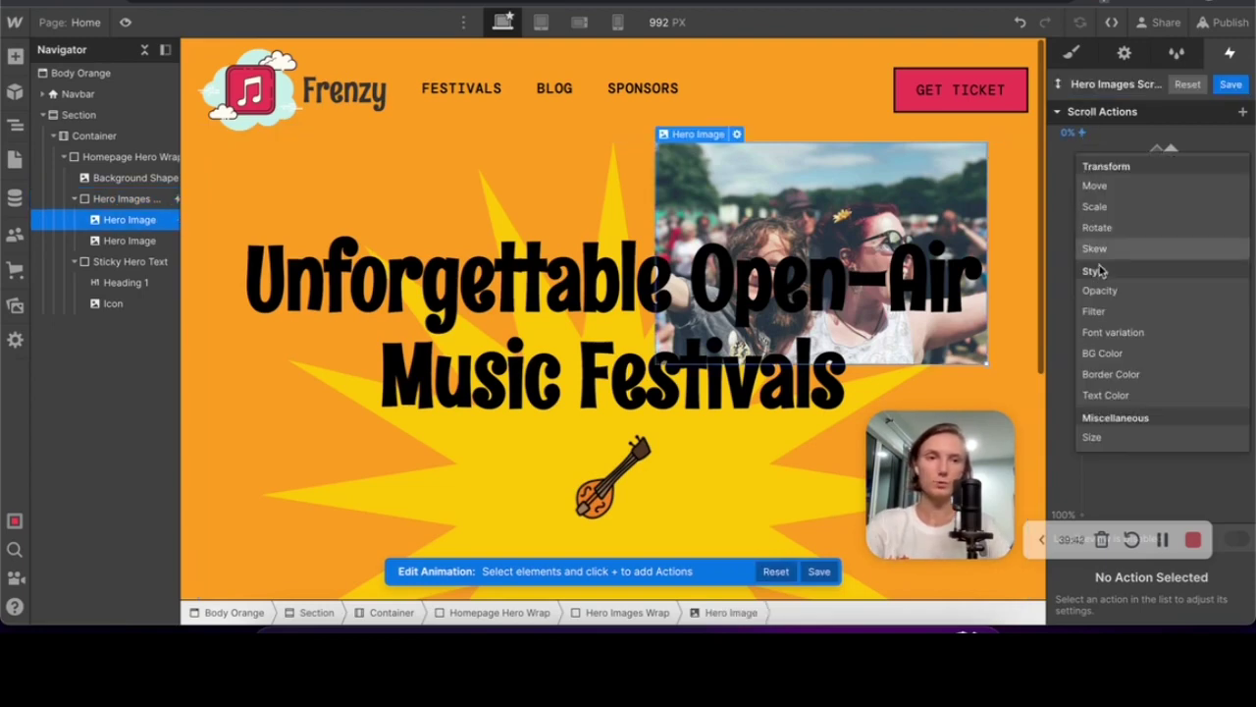
click(1125, 186)
click(1088, 155)
click(1099, 238)
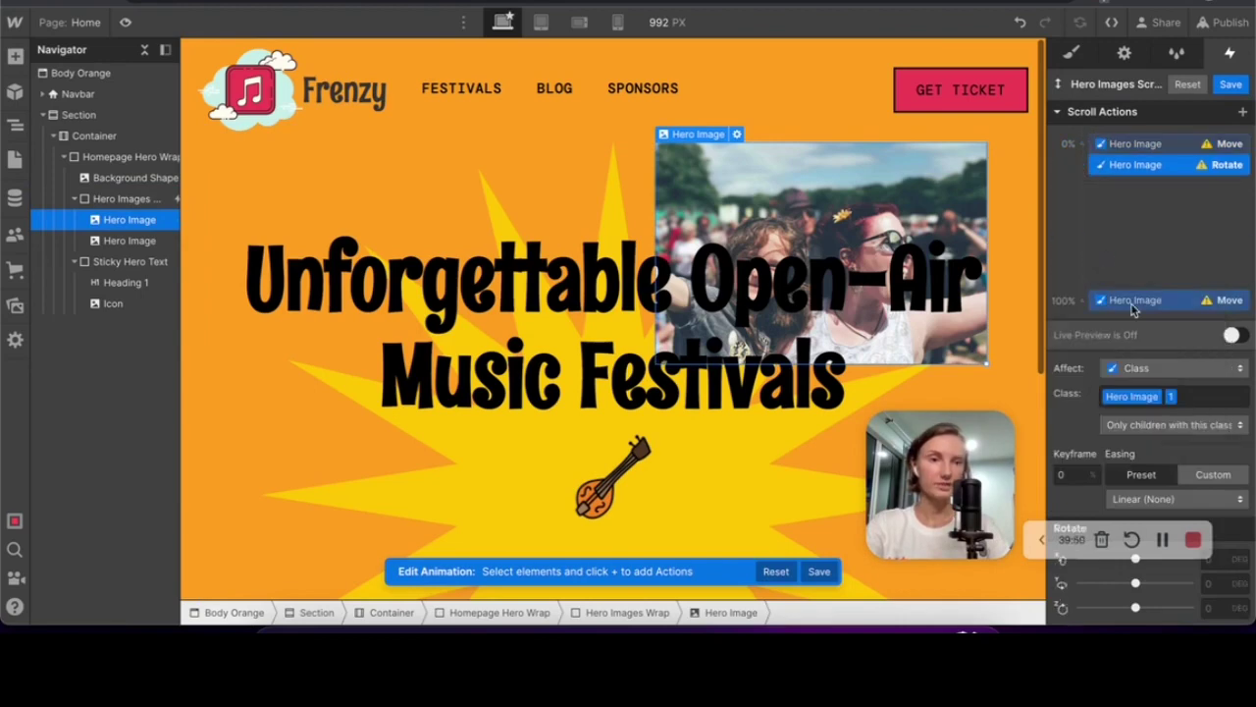
click(1082, 299)
click(1088, 396)
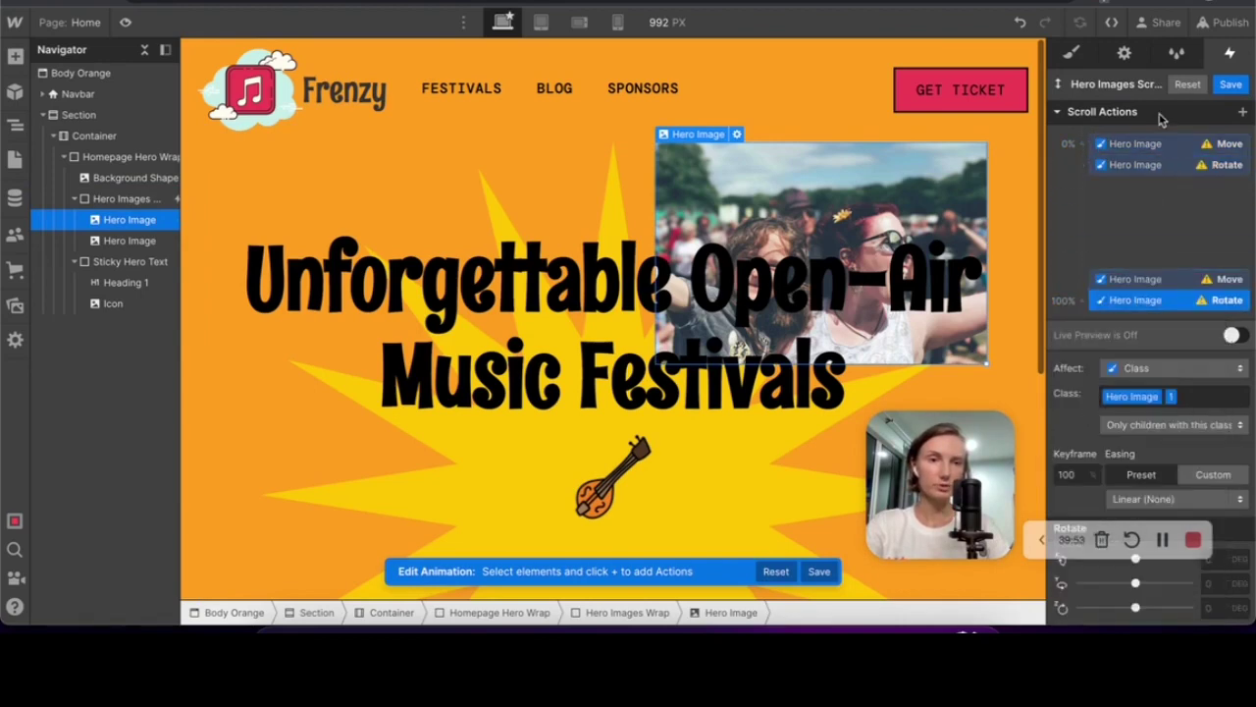
Set the Hero Image's Move action at the 0% keyframe to -20 VH on the Y axis
click(1157, 143)
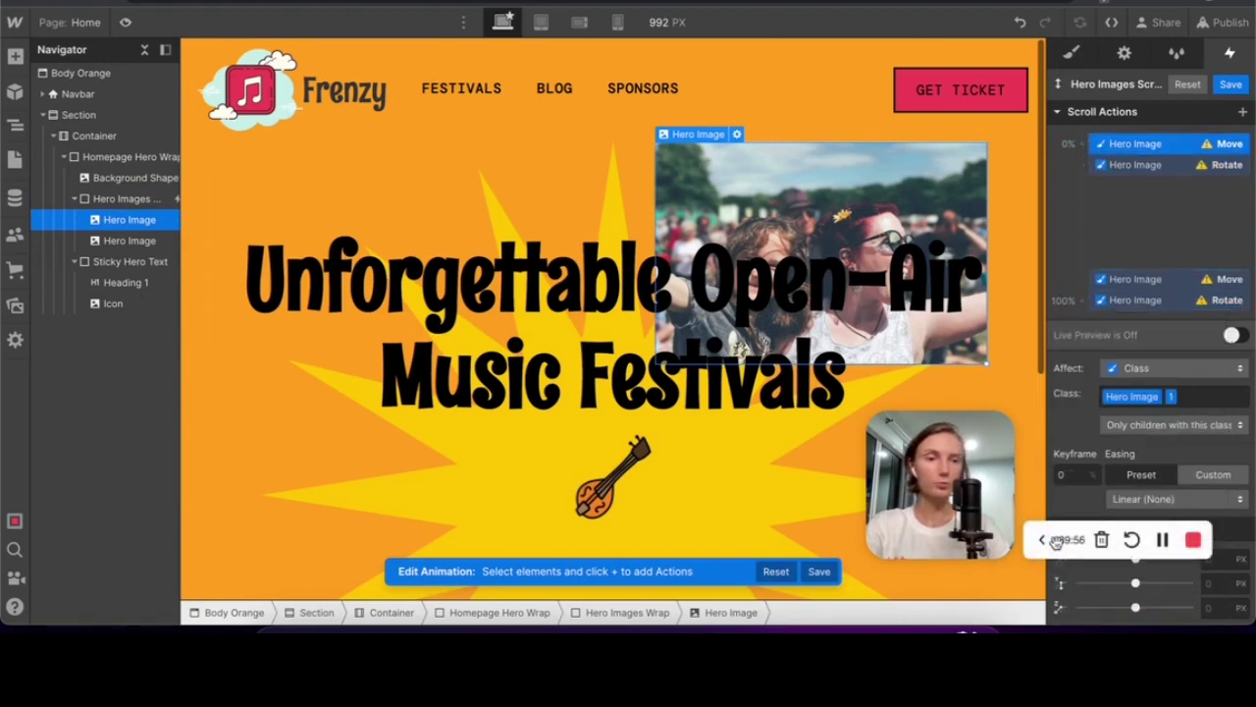
drag(1055, 543, 208, 584)
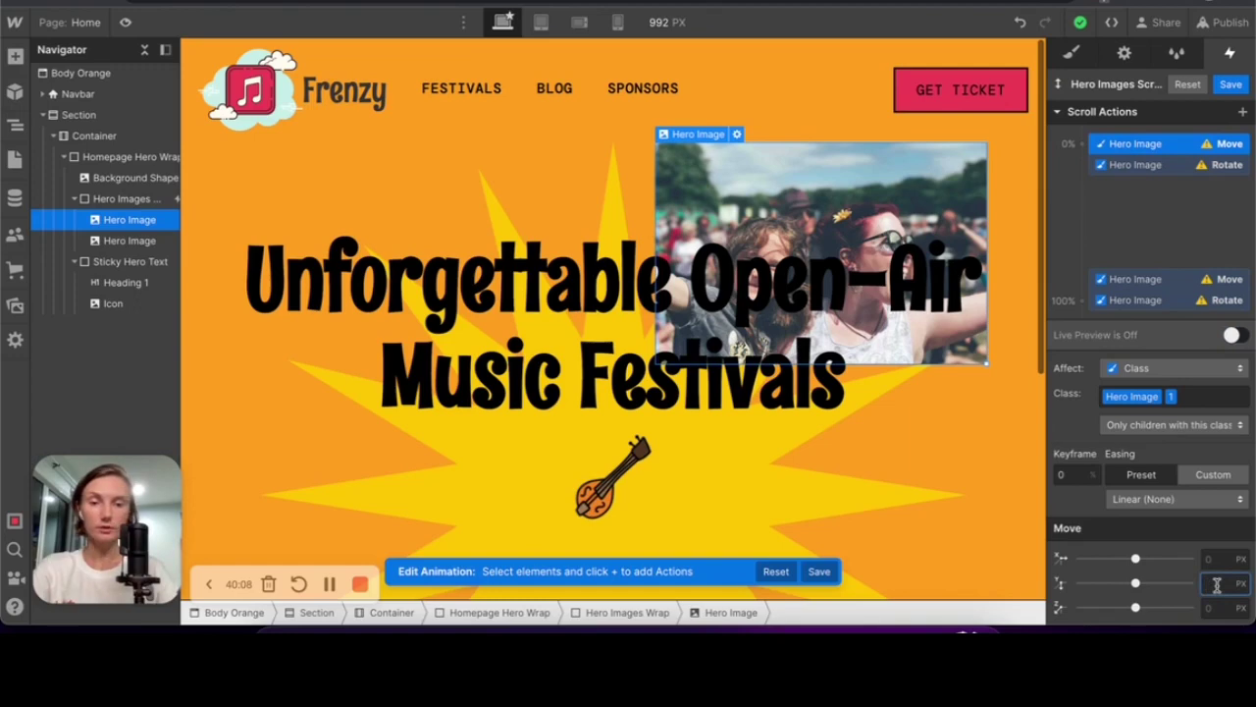
key(Return)
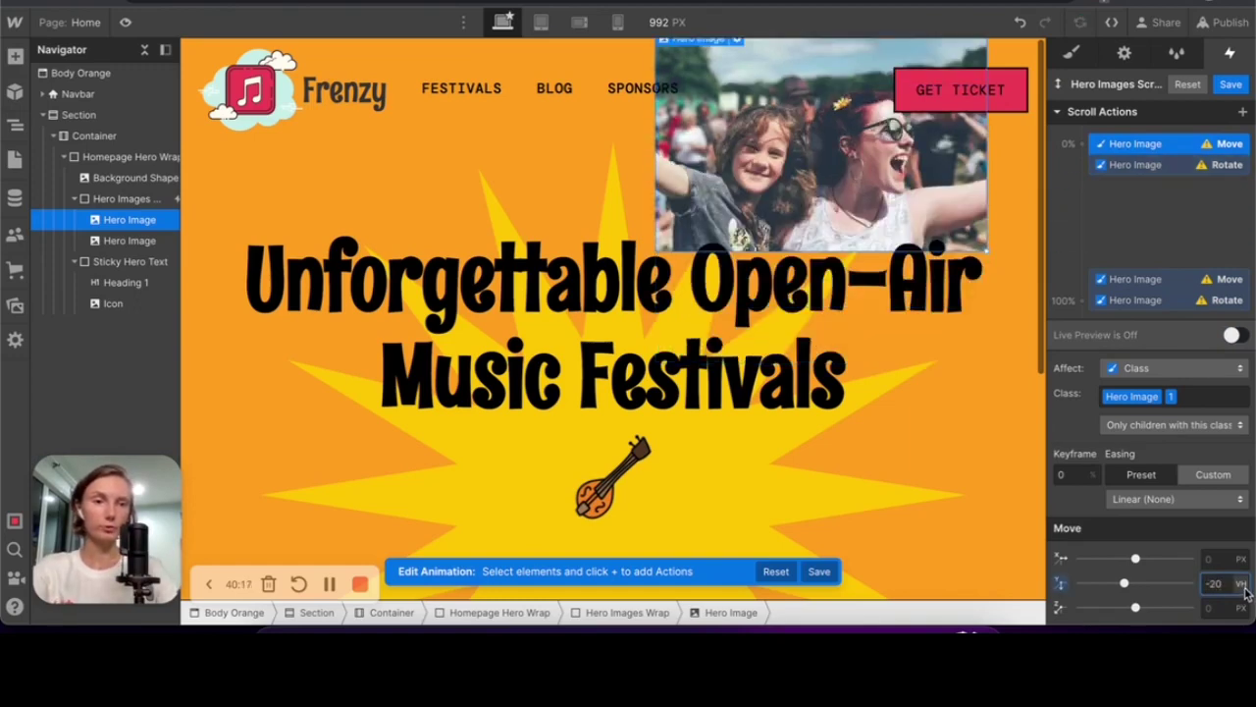
Set the Hero Image's Rotate action at the 0% keyframe to 15 degrees on the Z axis
click(1129, 164)
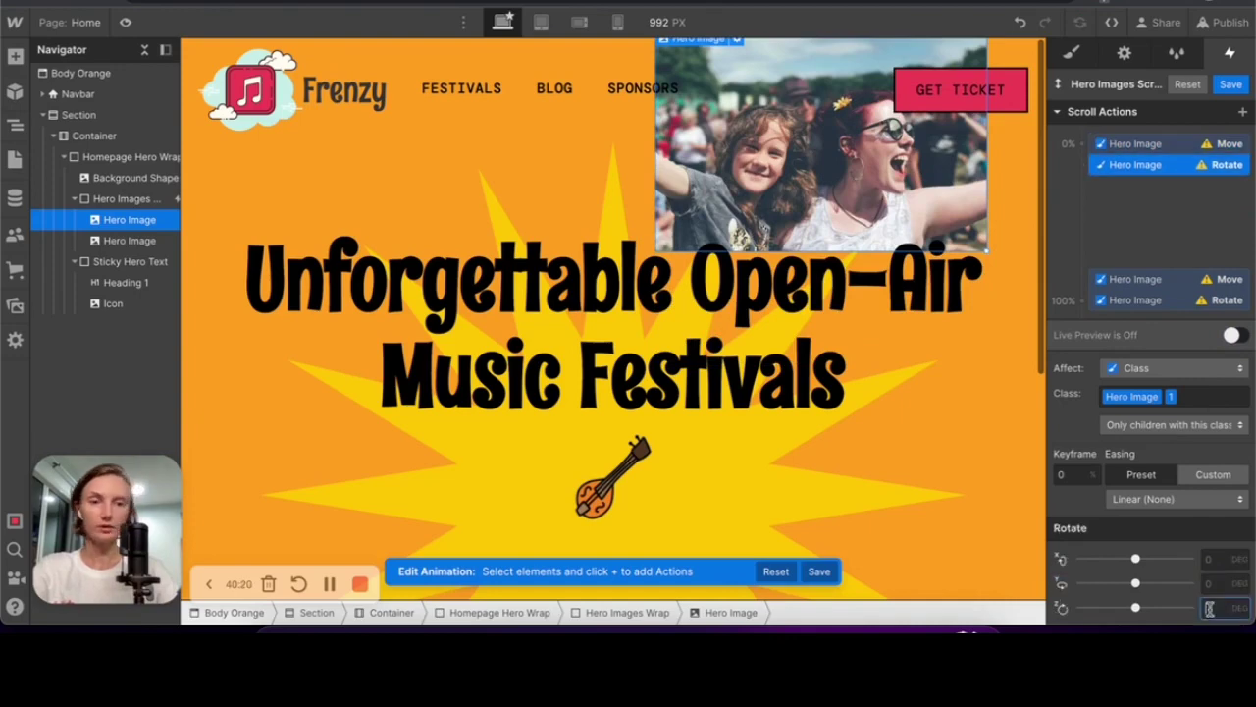
text(20)
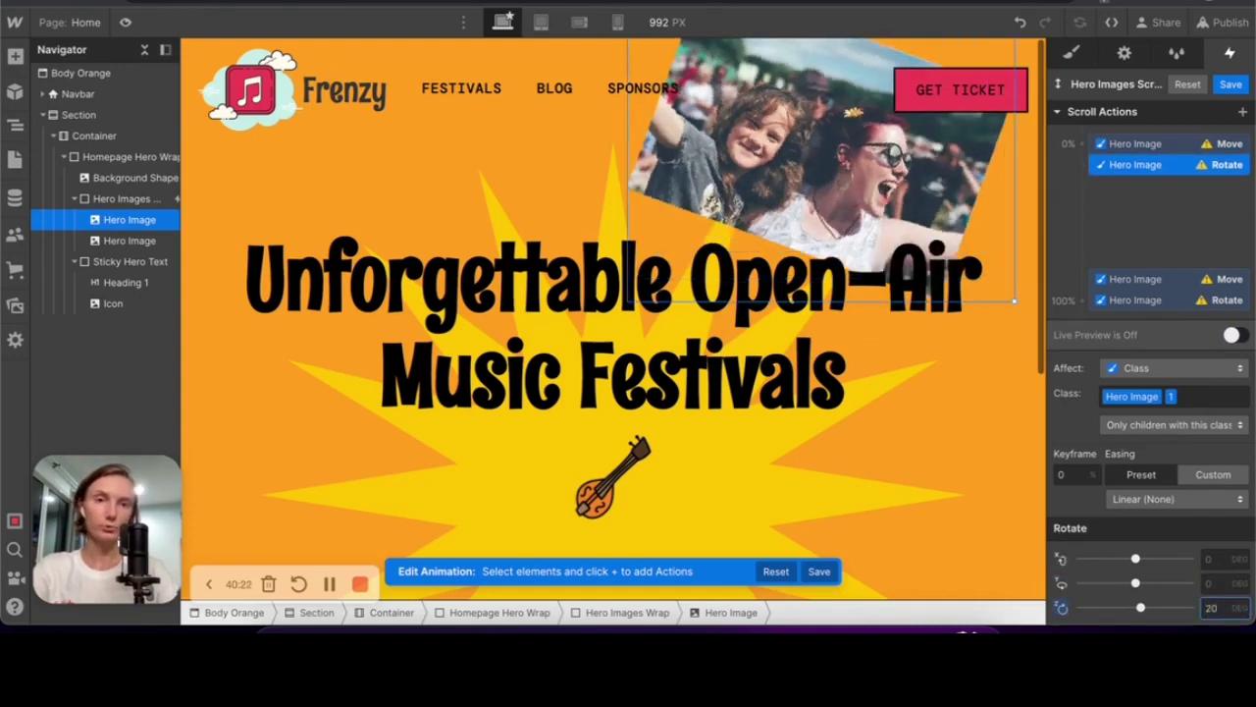
key(BackSpace)
key(BackSpace)
text(15)
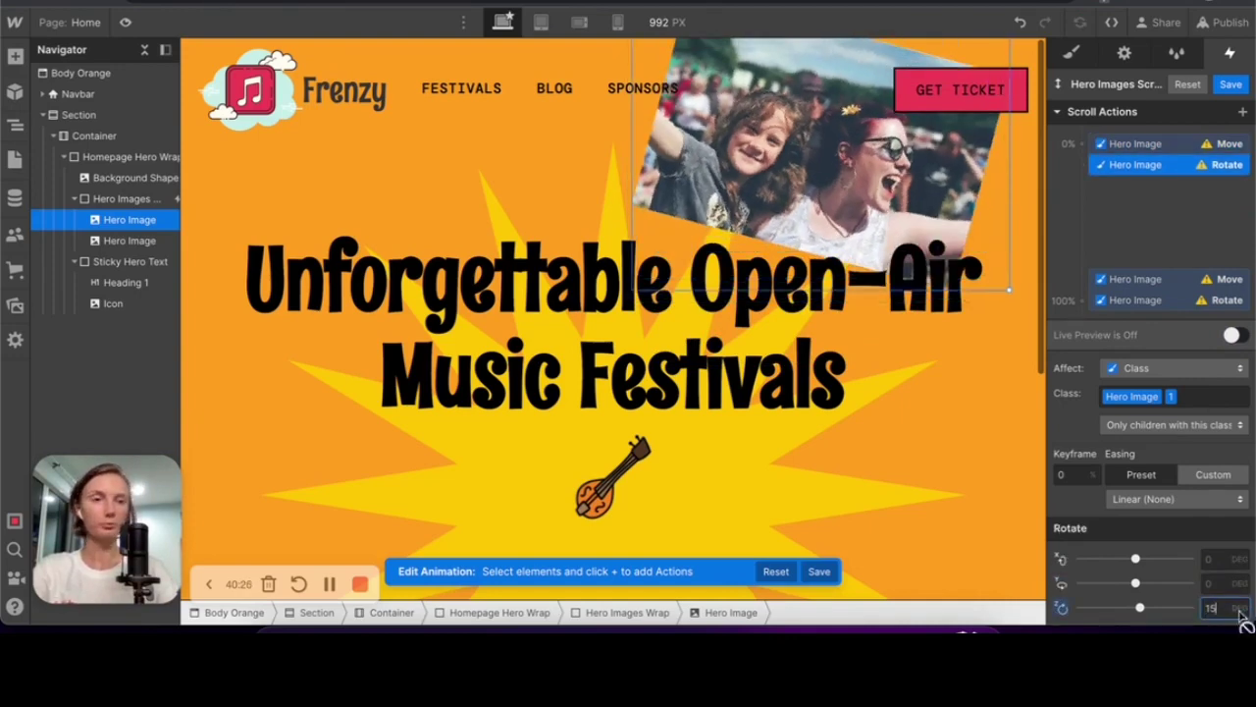
scroll(920, 311, down, 2)
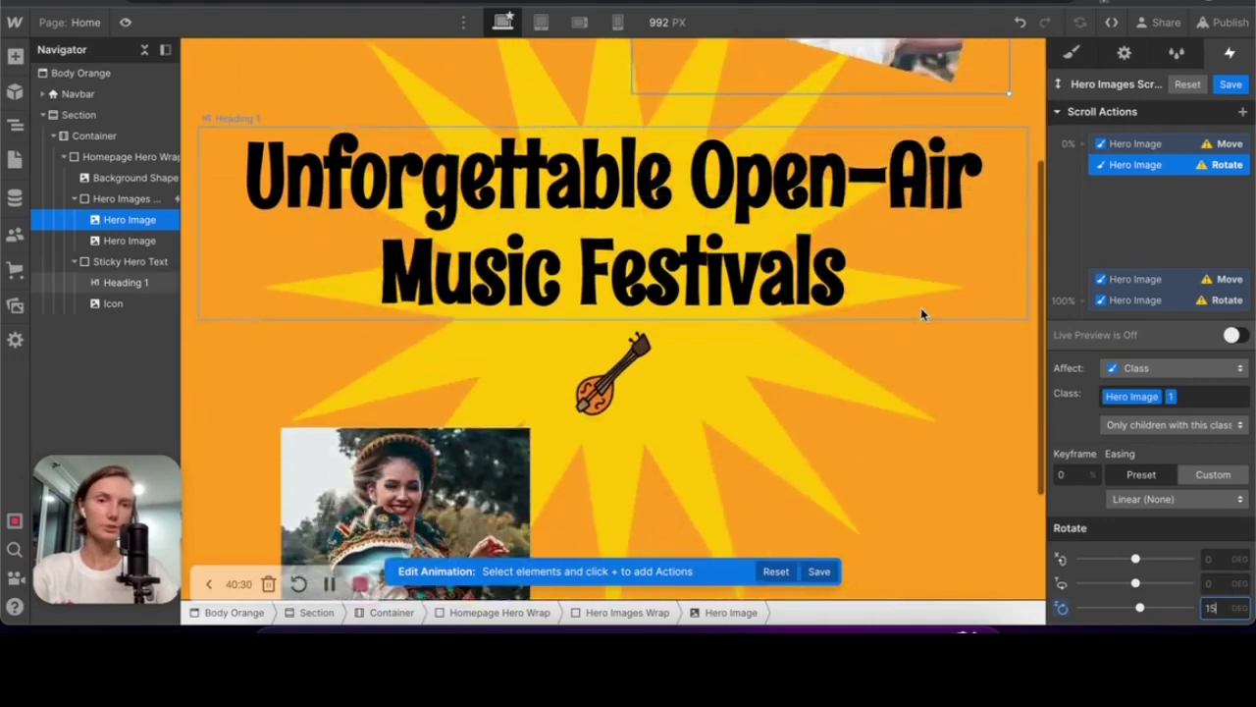
scroll(920, 314, up, 2)
At the 100% keyframe, set the Hero Image's Y move to 0 VH and its Z rotation to 10 degrees
click(1167, 279)
click(1216, 583)
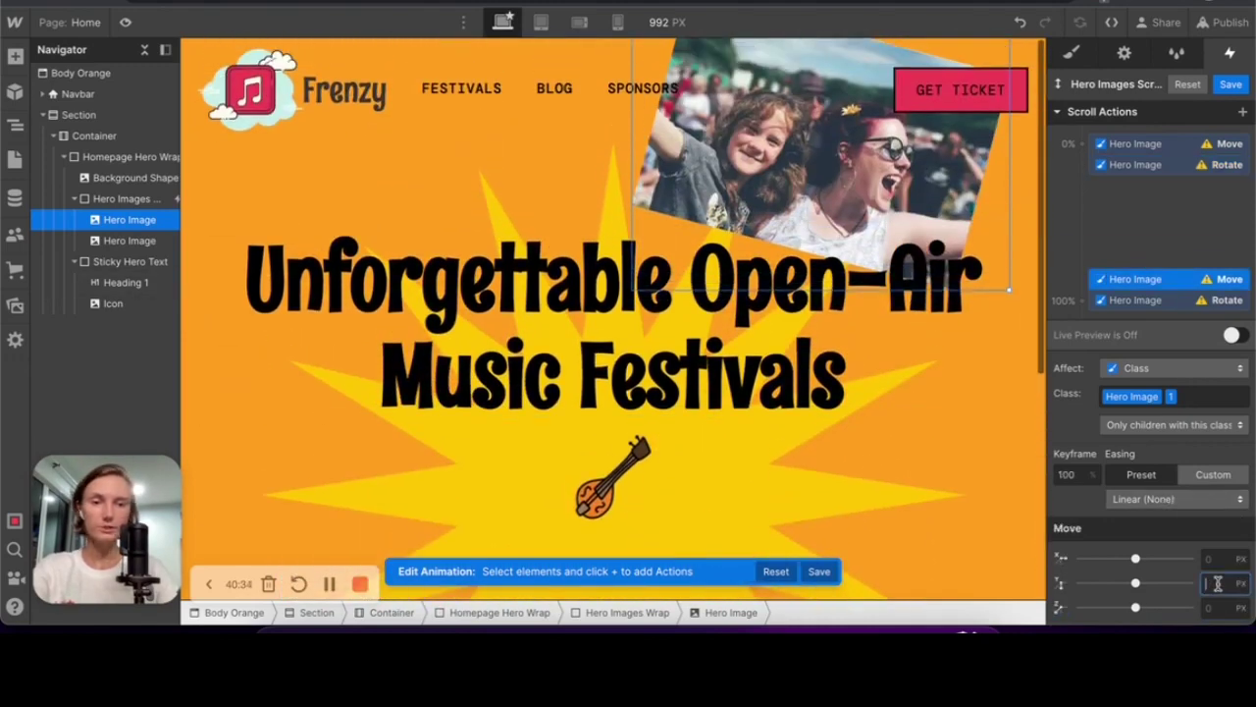
key(Return)
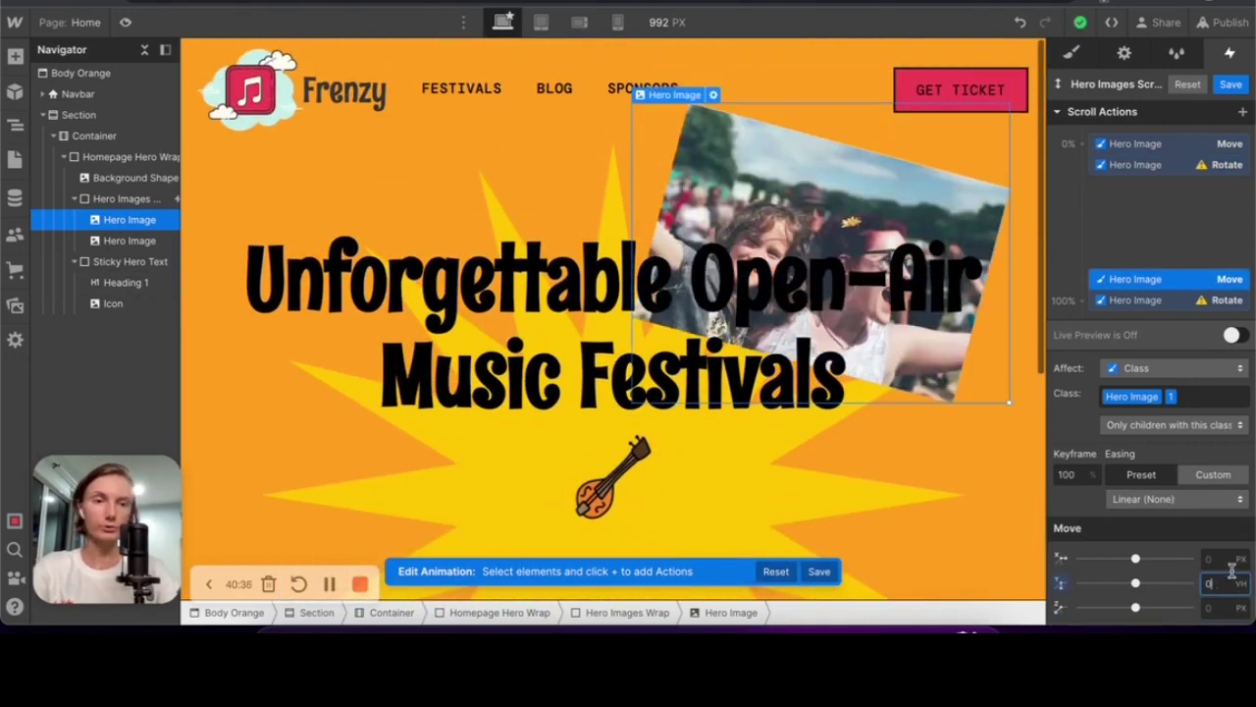
click(1168, 299)
click(1221, 608)
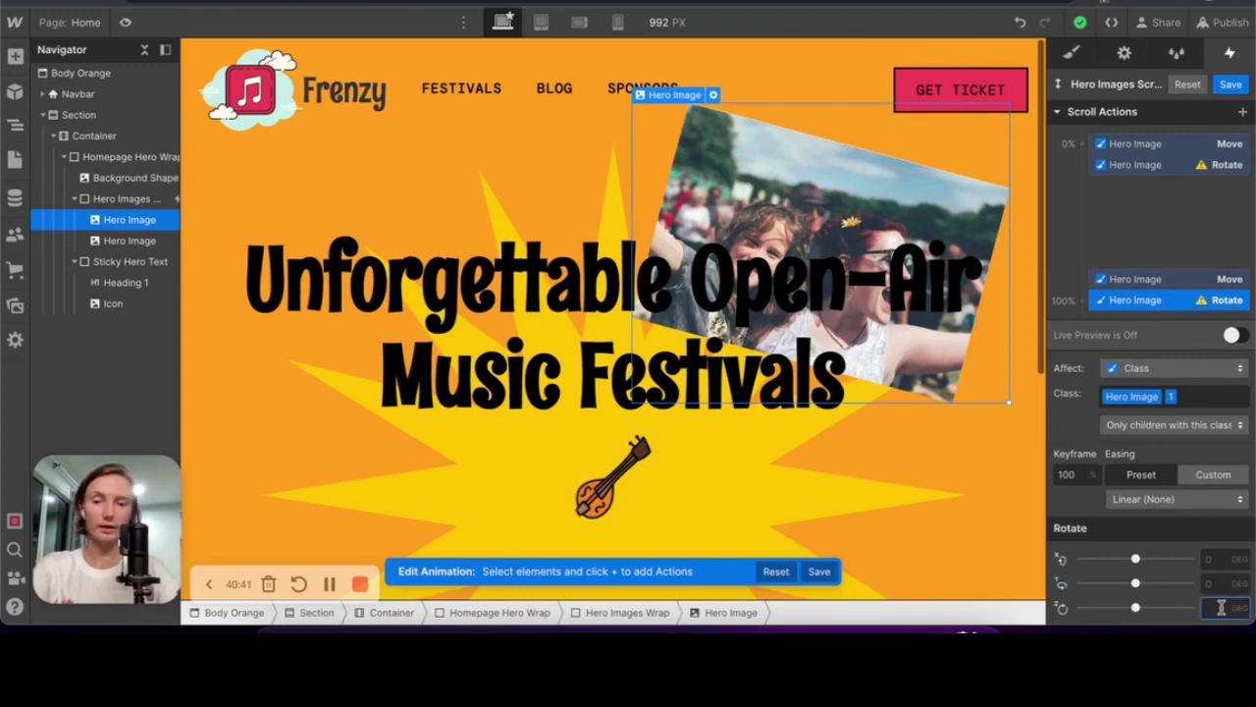
text(10)
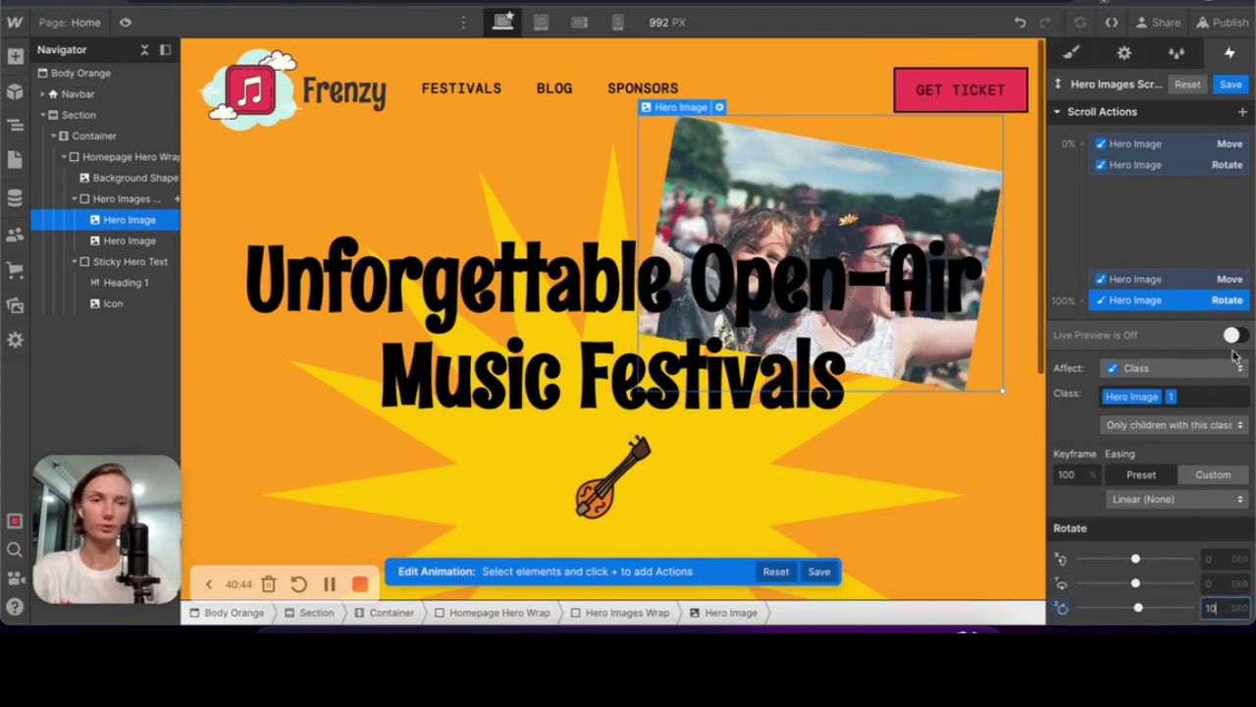
Shift both ending Hero Image actions to the 50% keyframe and check the scroll motion with live preview
shift+click(1182, 283)
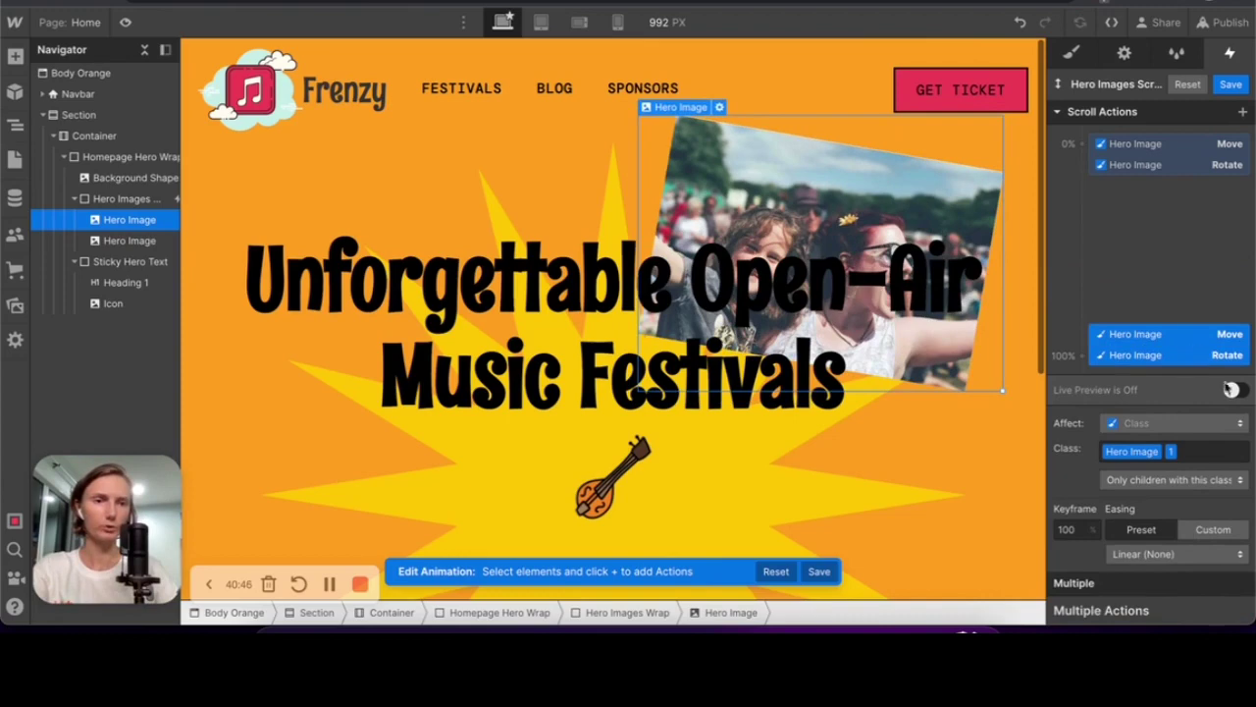
click(1230, 389)
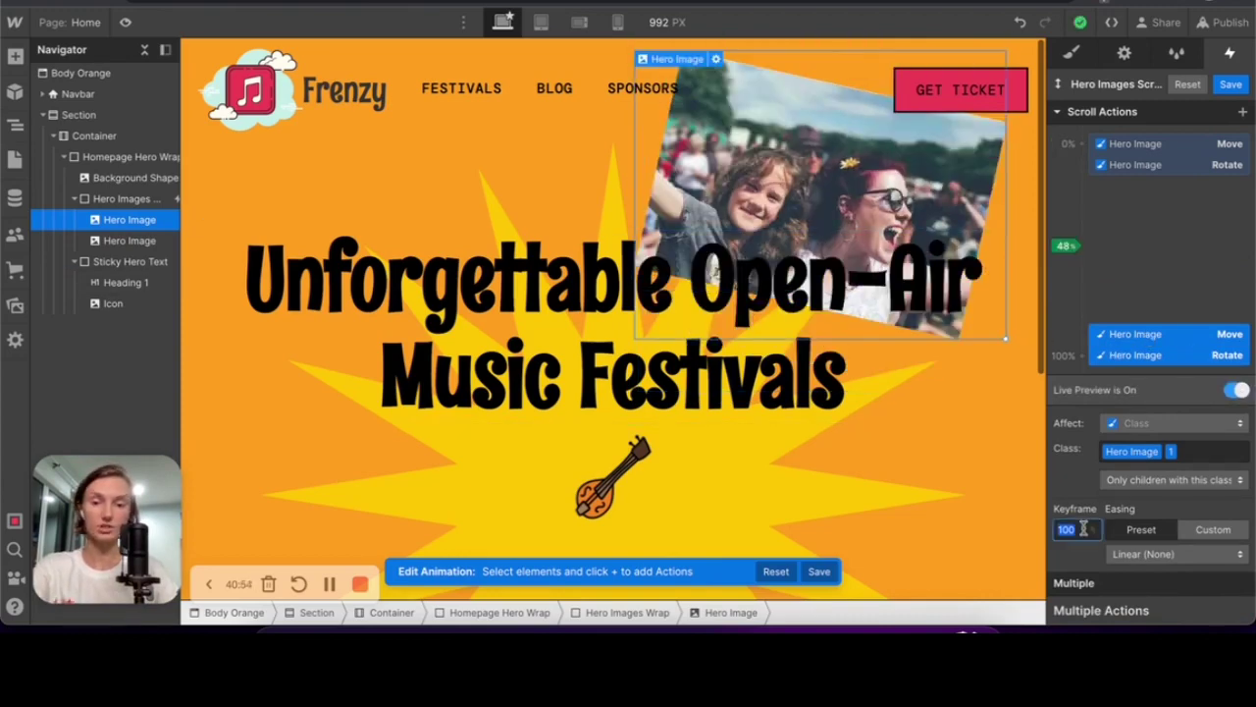
key(Return)
scroll(812, 320, down, 2)
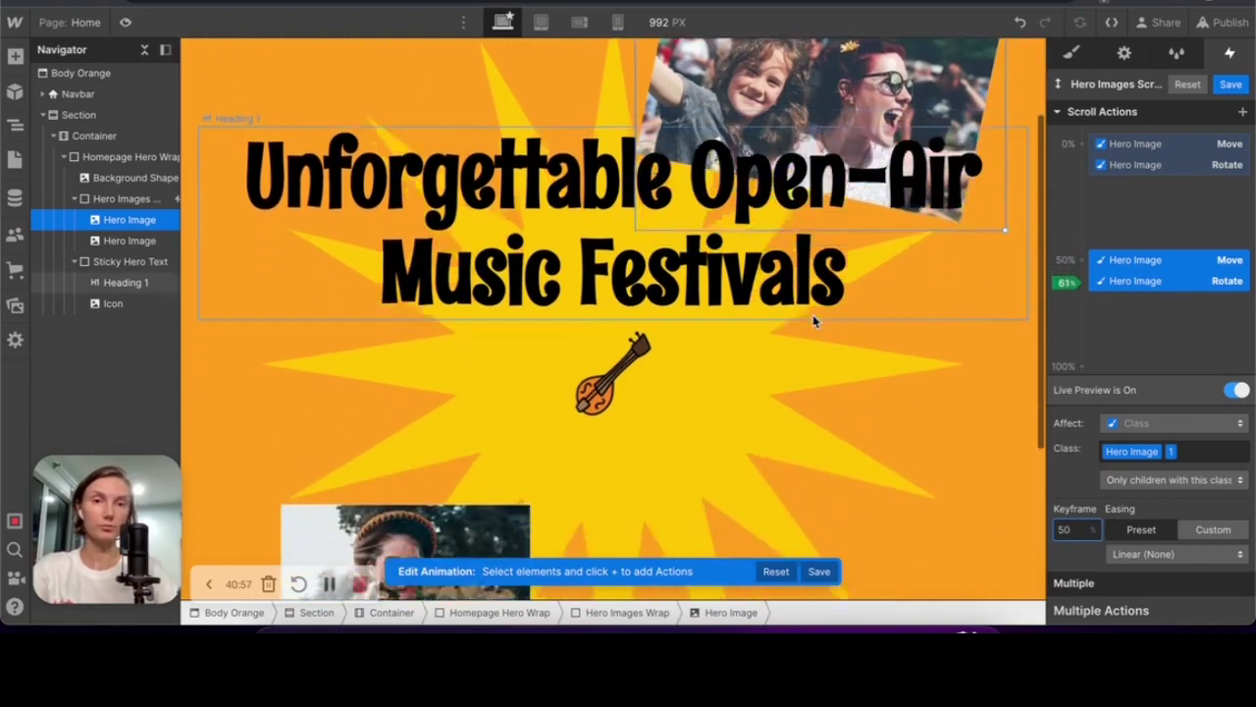
scroll(812, 320, up, 2)
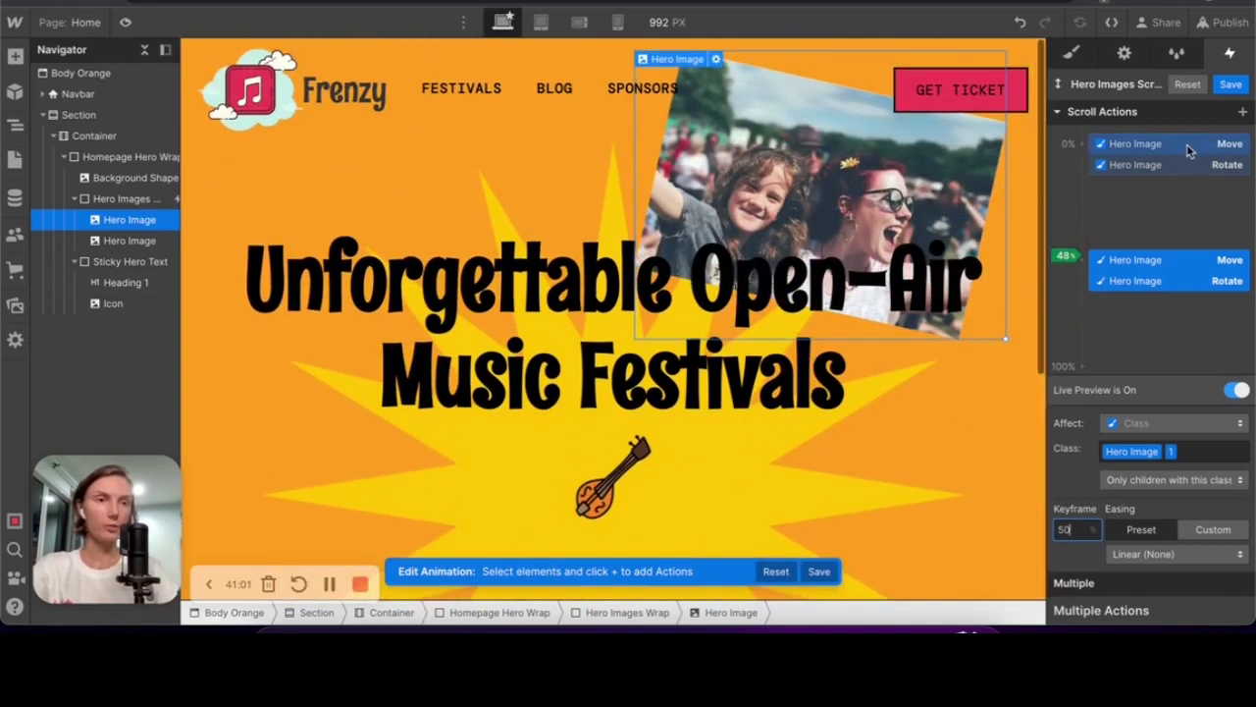
Set the Y offset of the Hero Image's ending Move action to 30 VH
click(1148, 260)
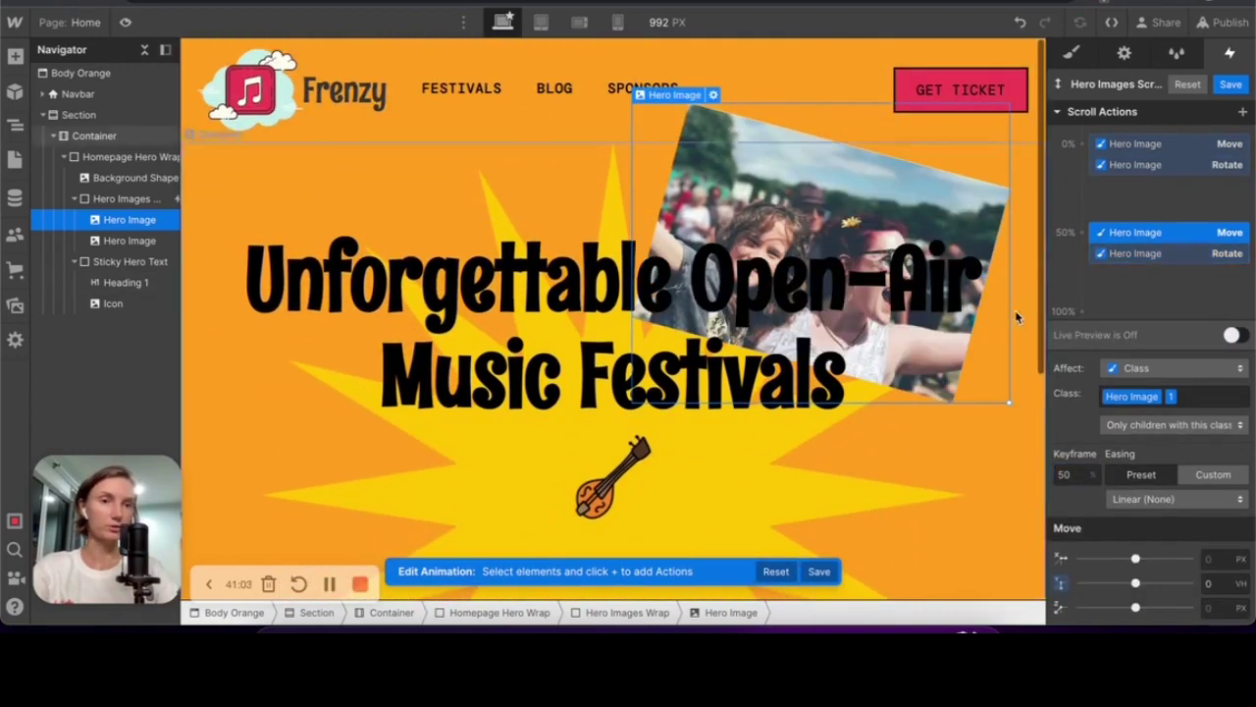
scroll(976, 320, down, 1)
scroll(975, 320, down, 1)
scroll(975, 320, up, 2)
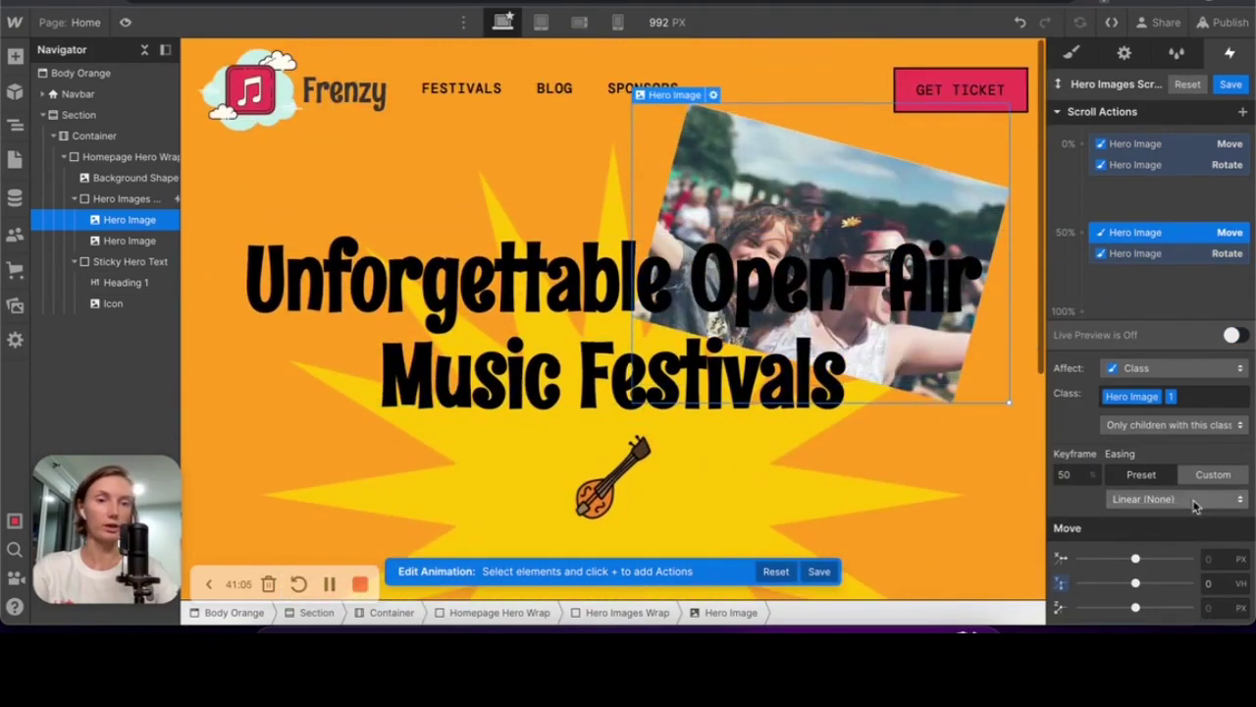
click(1225, 585)
text(30)
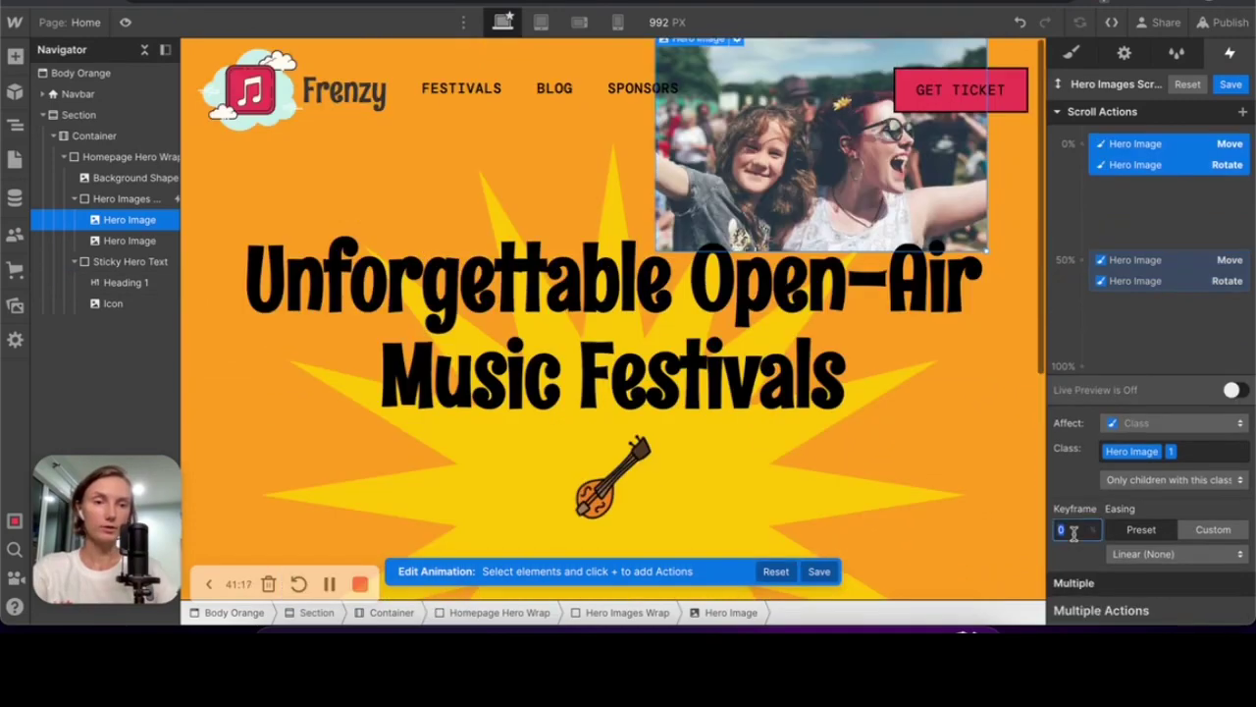
Try starting the Hero Image's Move and Rotate actions at the 20% keyframe with live preview, and return them to 0%
text(20)
click(1234, 390)
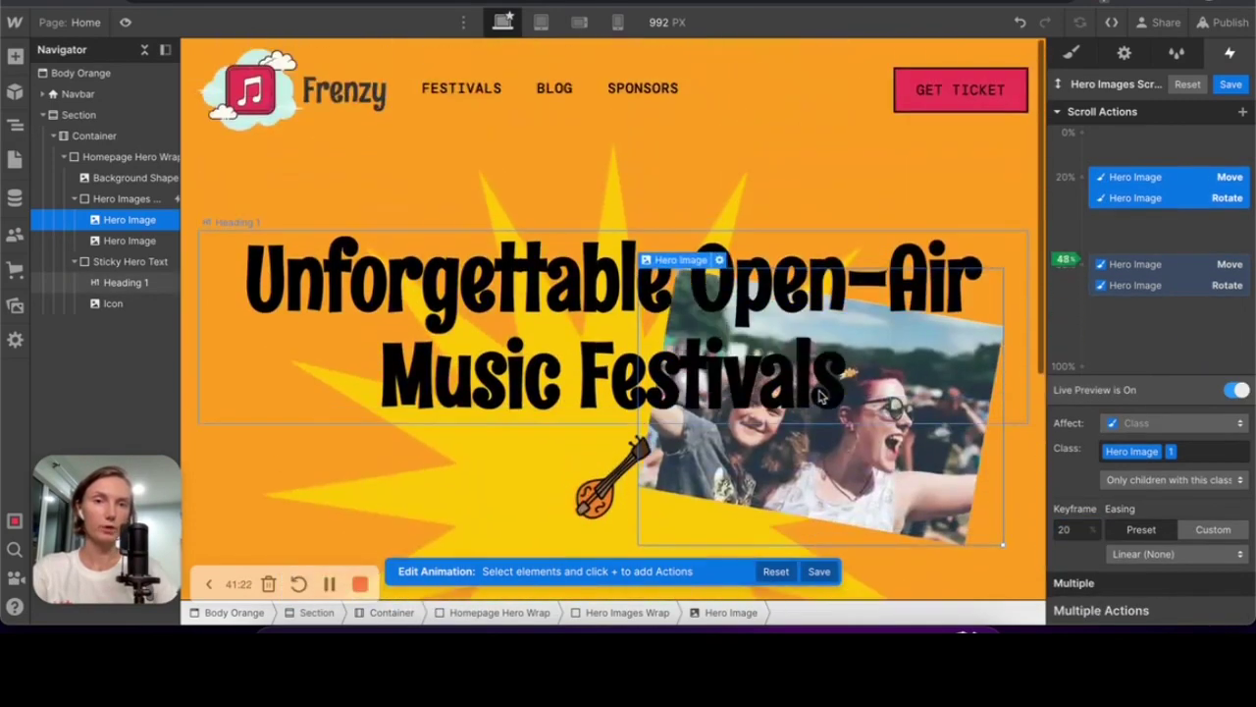
click(1234, 390)
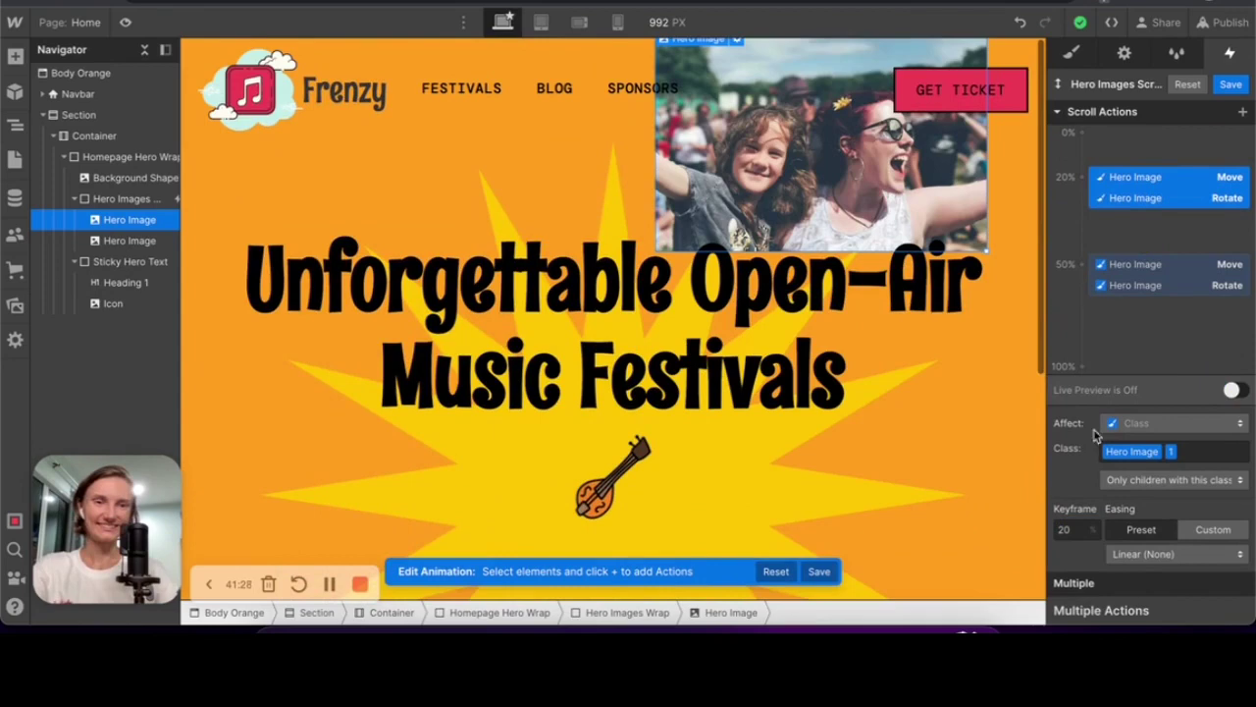
double_click(1066, 529)
text(0)
key(Return)
Shift the ending Move and Rotate actions to the 80% keyframe, preview the scroll motion and leave the animation editor
drag(1147, 267, 1152, 306)
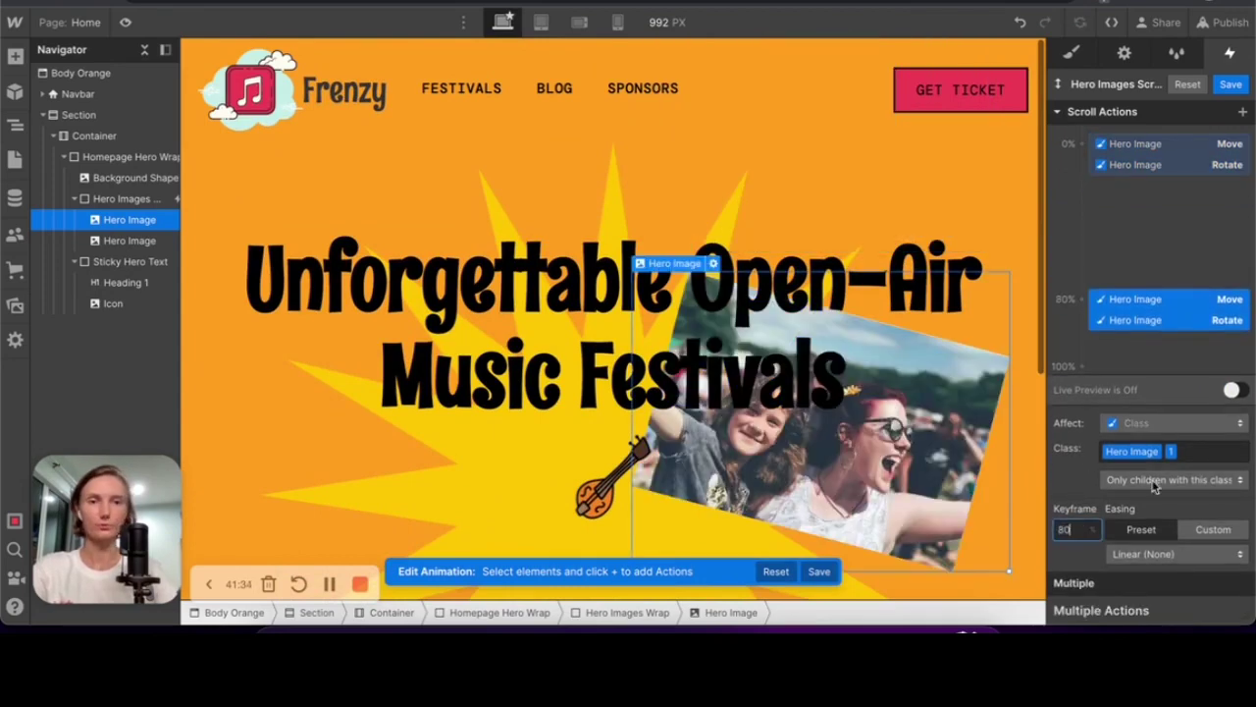
click(1234, 389)
scroll(772, 337, down, 1)
scroll(773, 336, up, 1)
scroll(773, 337, down, 1)
scroll(772, 337, up, 1)
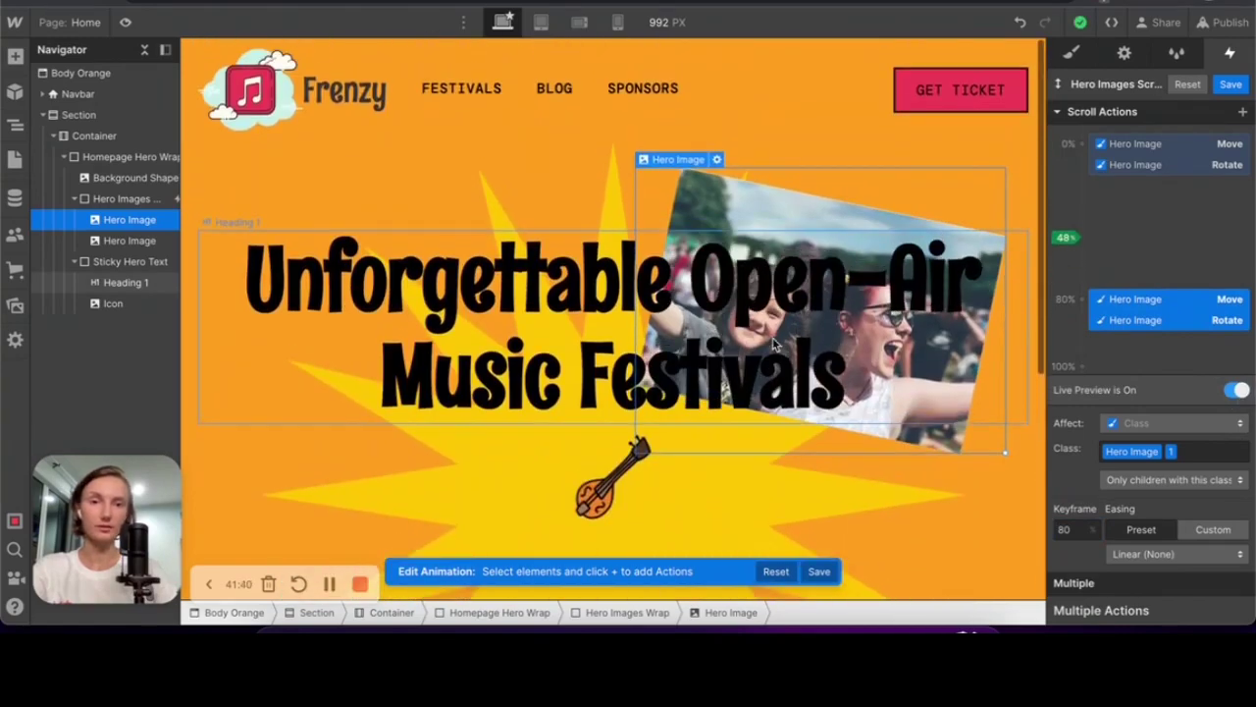
scroll(772, 337, down, 1)
scroll(773, 336, up, 1)
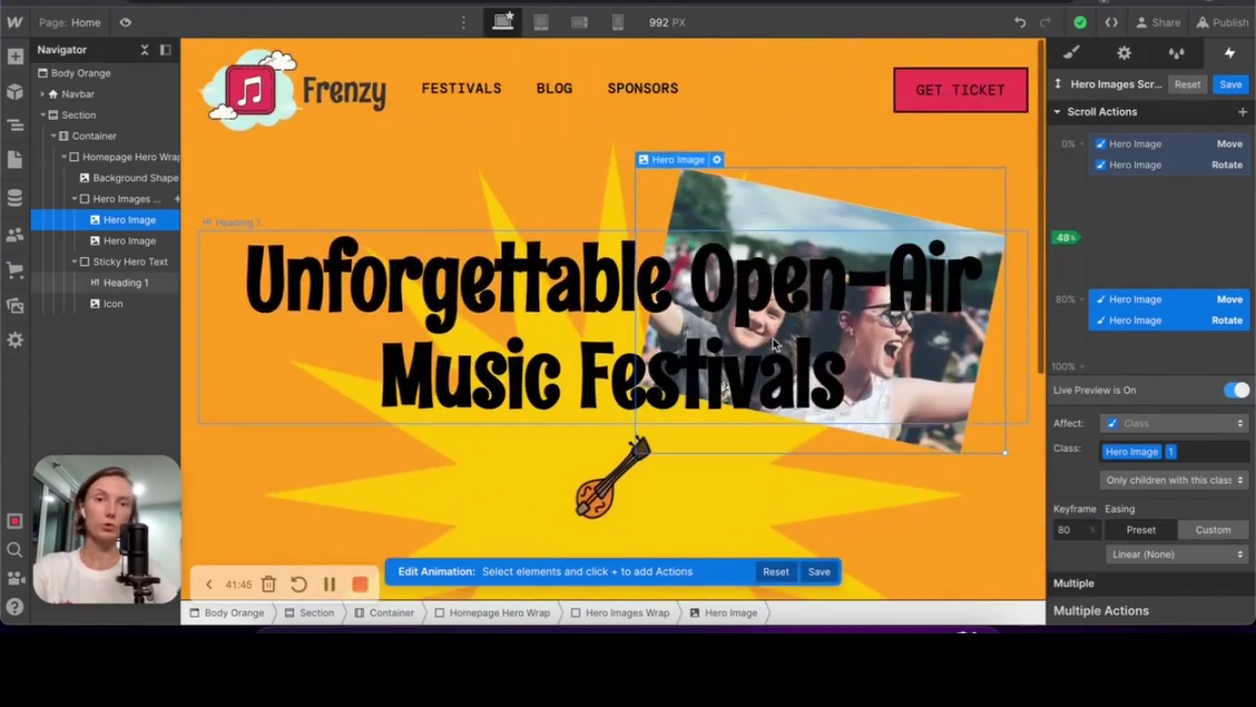
scroll(775, 344, down, 3)
scroll(775, 345, up, 2)
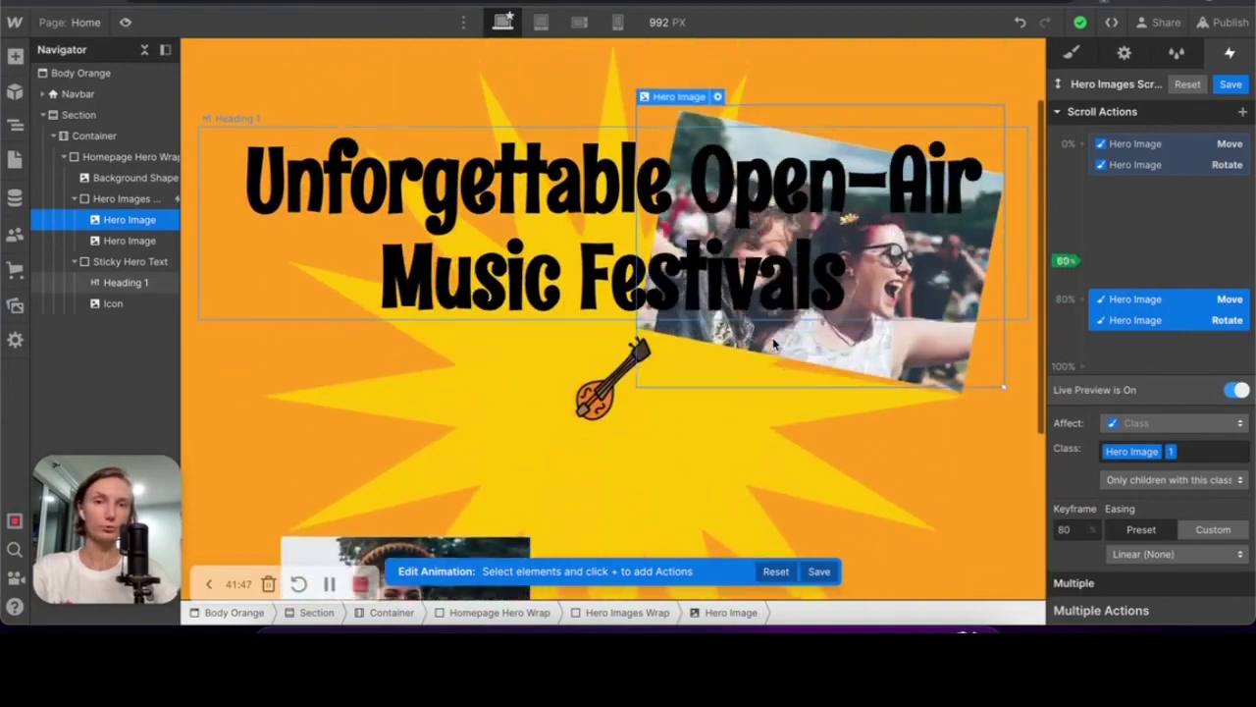
scroll(773, 336, up, 1)
click(889, 167)
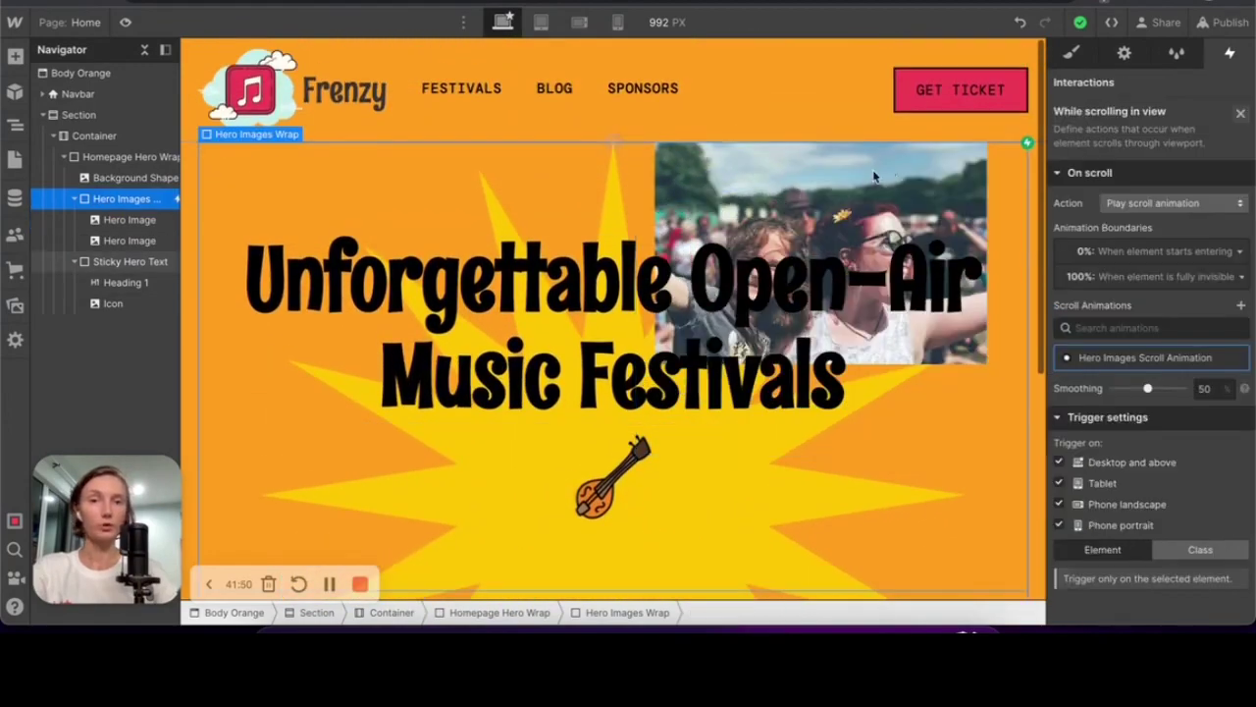
Try a top position of -10% on the Hero Image with combo class 1 and check it against the Hero Images Wrap interaction
click(130, 219)
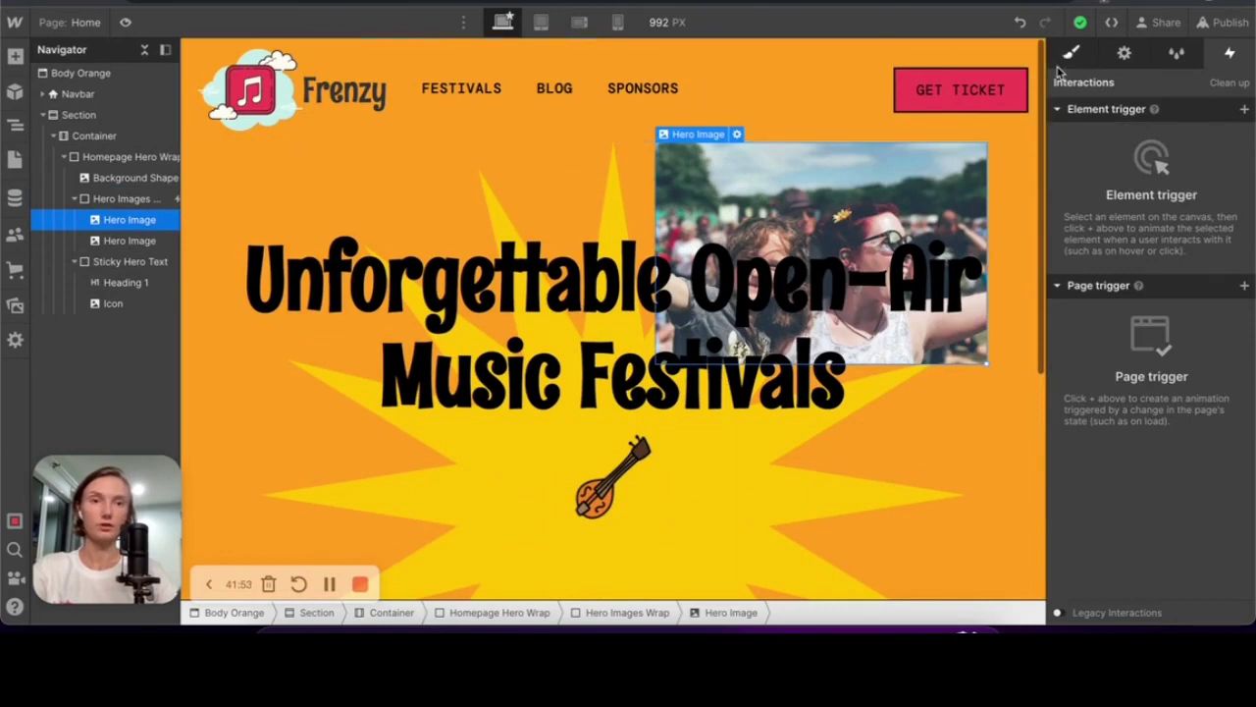
key(s)
scroll(1134, 388, down, 5)
click(1173, 292)
text(-10)
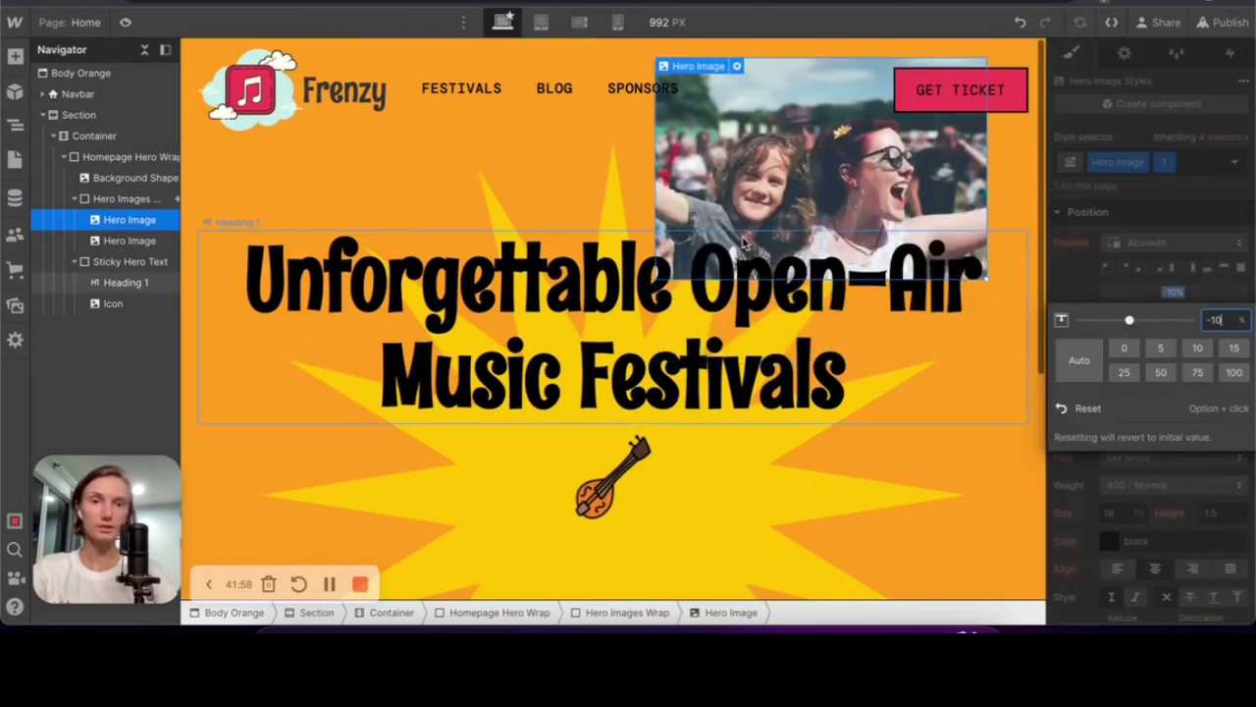
click(101, 201)
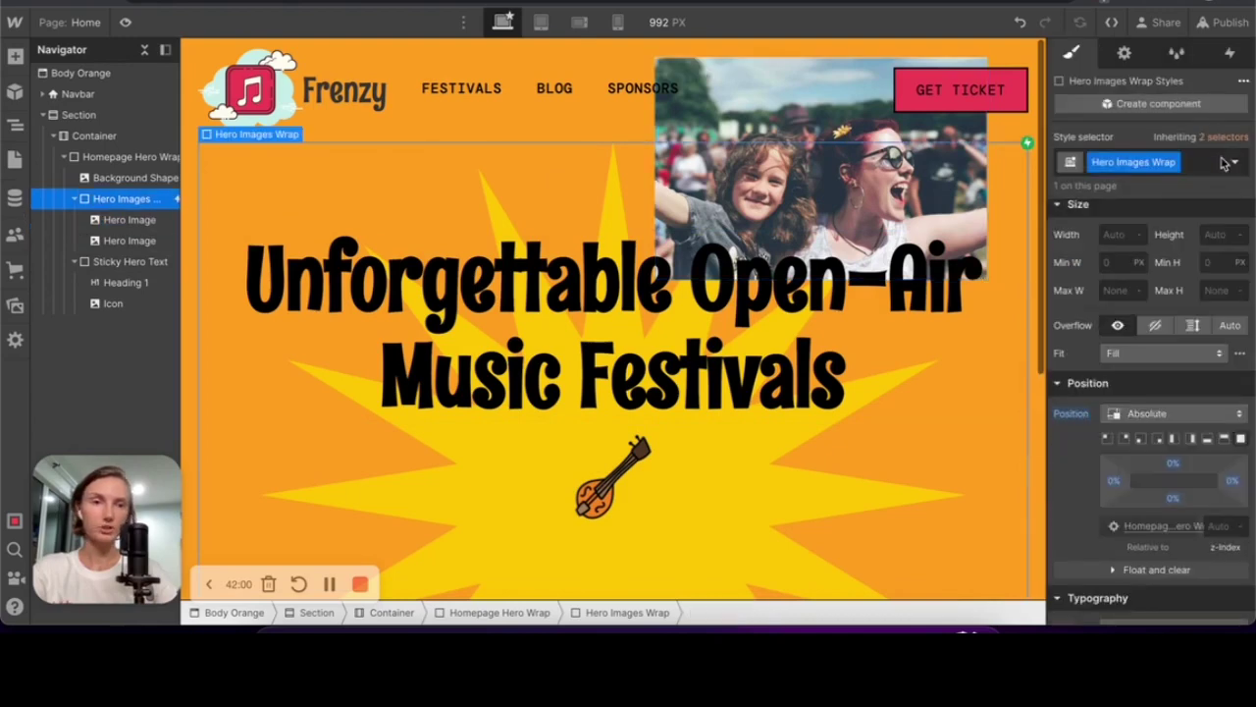
click(1230, 53)
click(1229, 84)
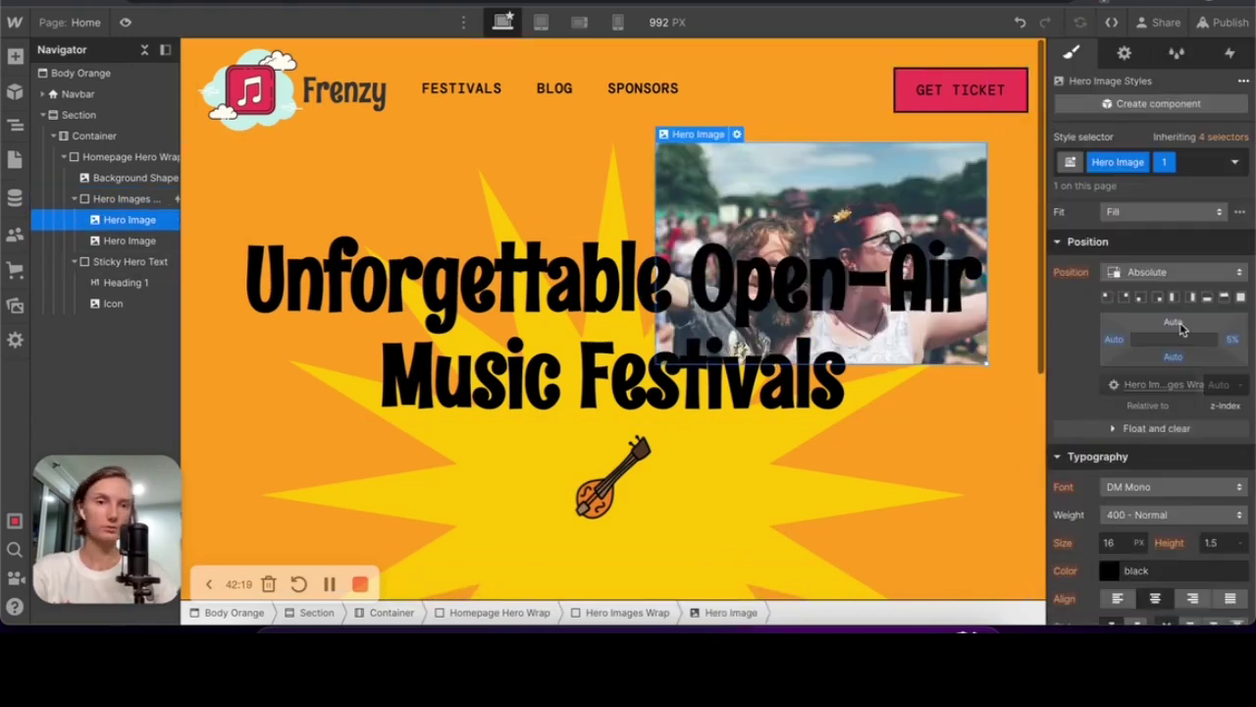
Set the top position of the Hero Image with combo class 1 to 0%
click(1179, 325)
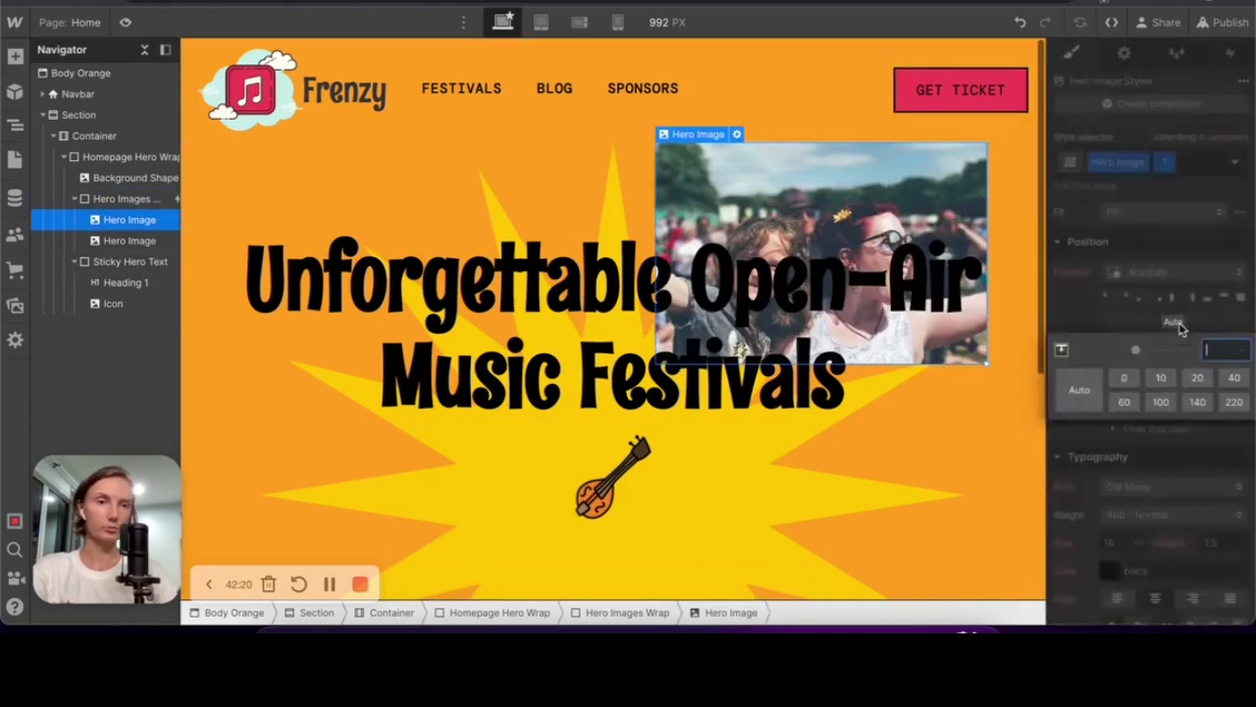
click(1239, 349)
click(1227, 371)
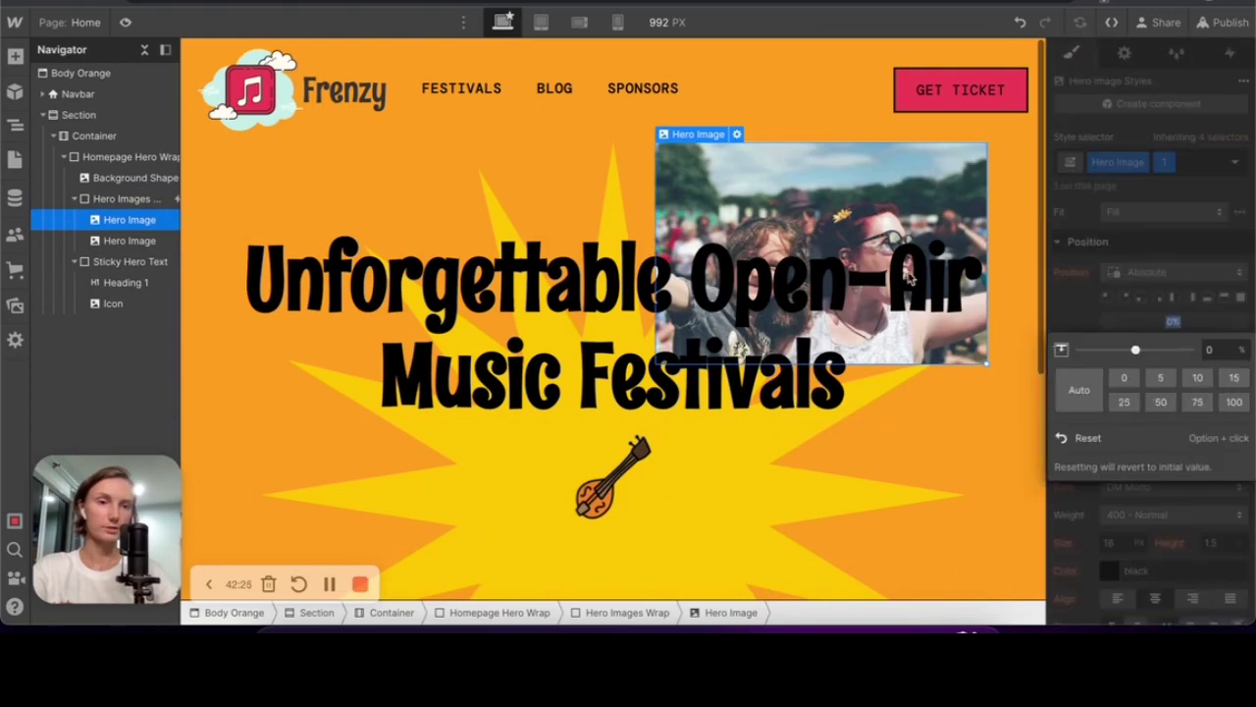
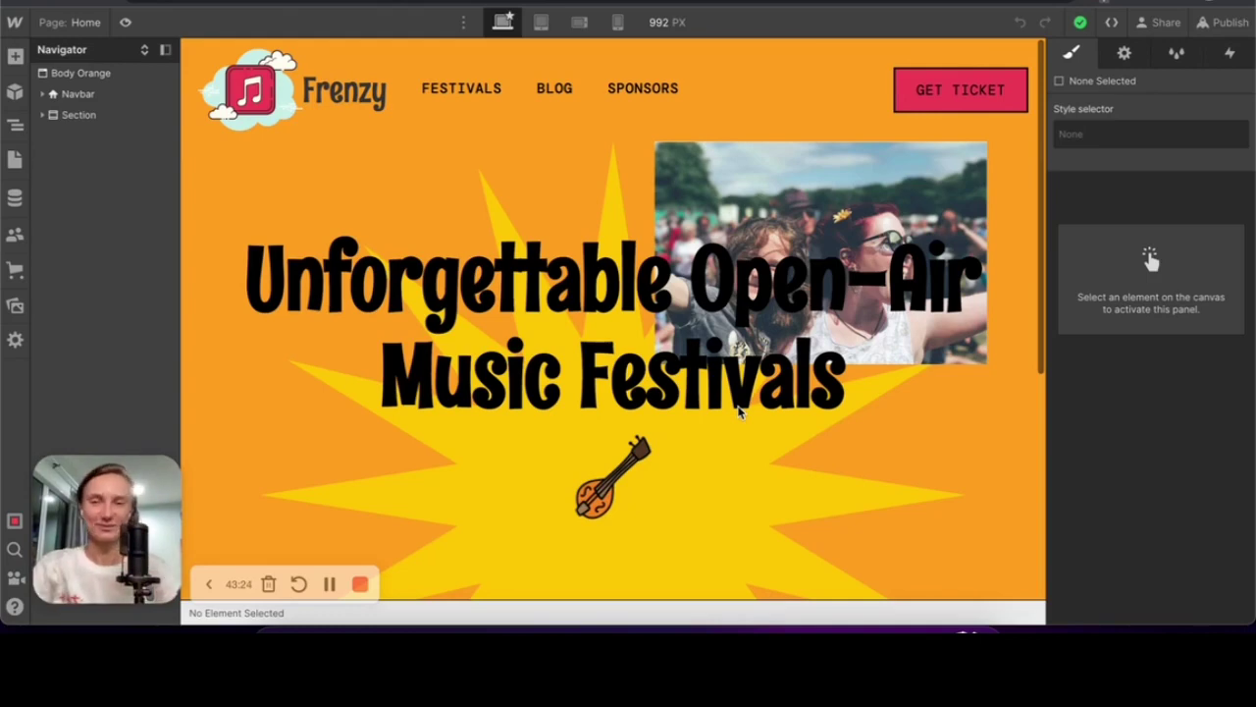
Reopen the Hero Images Wrap's scroll animation and shift its starting Move and Rotate actions to the 20% keyframe
click(549, 324)
click(412, 176)
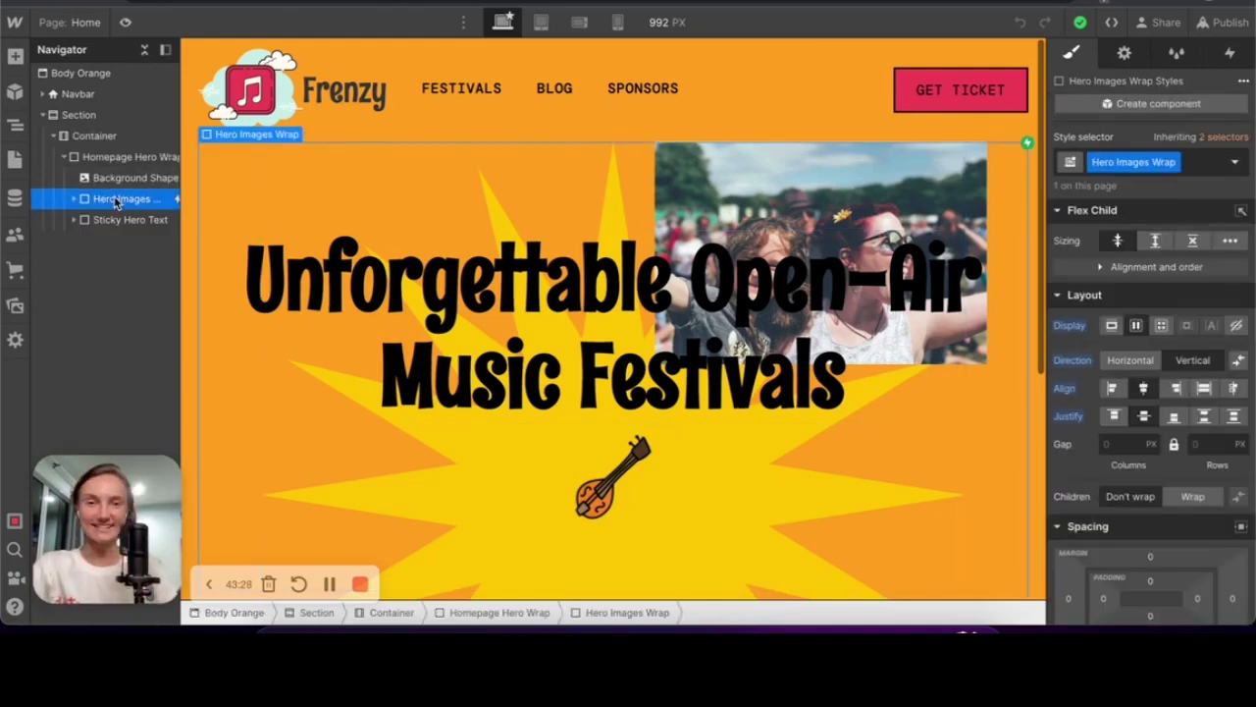
click(1230, 53)
click(1108, 118)
scroll(911, 275, down, 3)
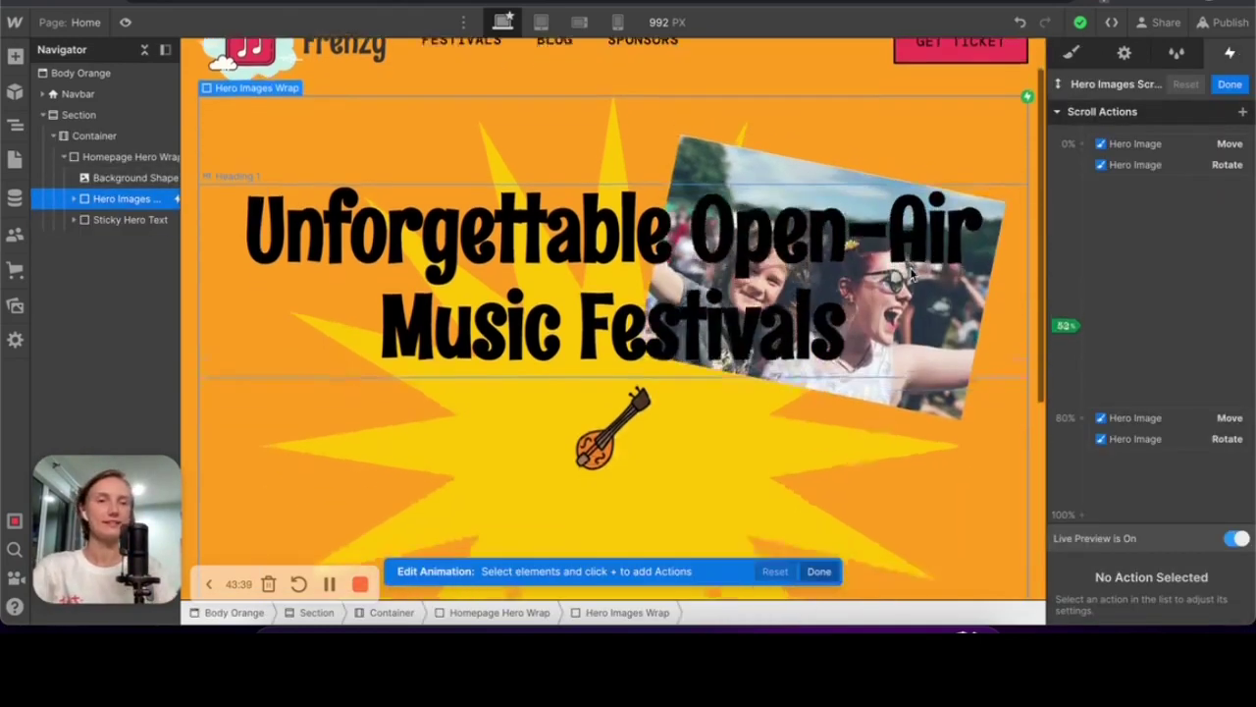
click(1068, 144)
text(40)
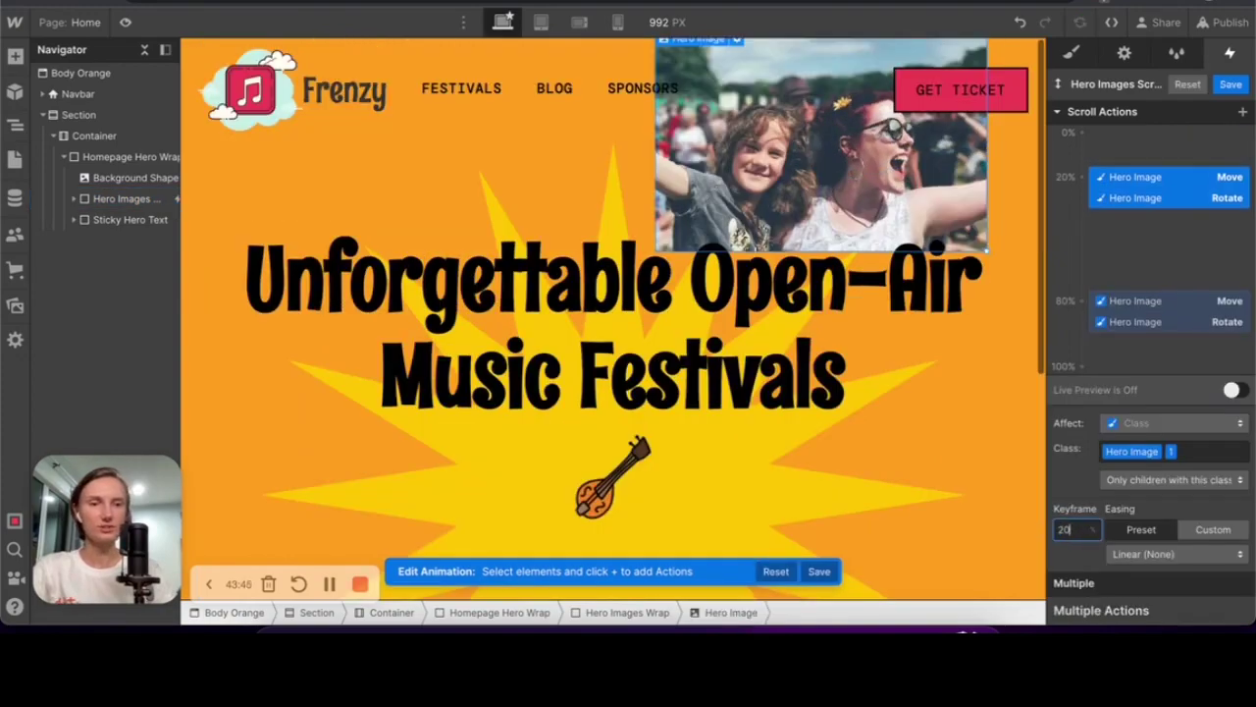
Shift the starting Move and Rotate actions of the upper hero photo to the 40% keyframe and check the scroll motion in live preview
click(1232, 390)
scroll(826, 347, down, 2)
scroll(828, 355, up, 1)
scroll(827, 355, down, 1)
scroll(827, 356, up, 1)
scroll(829, 355, up, 1)
scroll(829, 354, down, 1)
scroll(829, 355, up, 1)
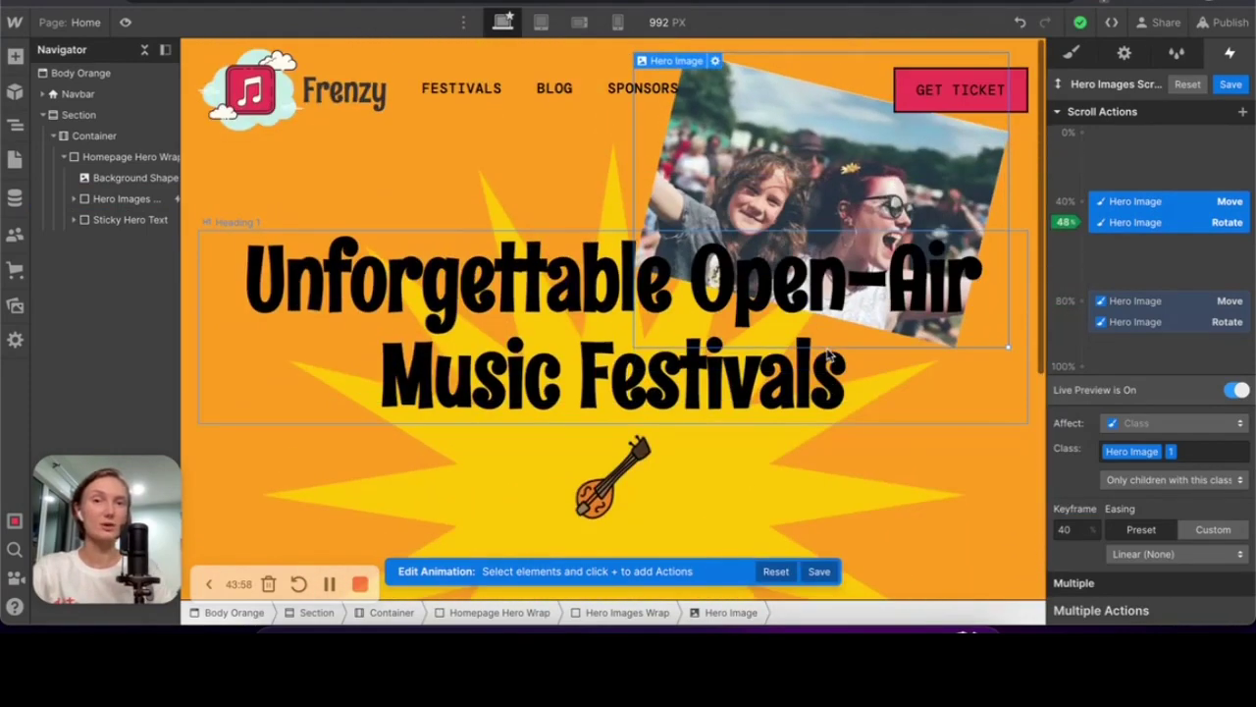
scroll(827, 355, down, 3)
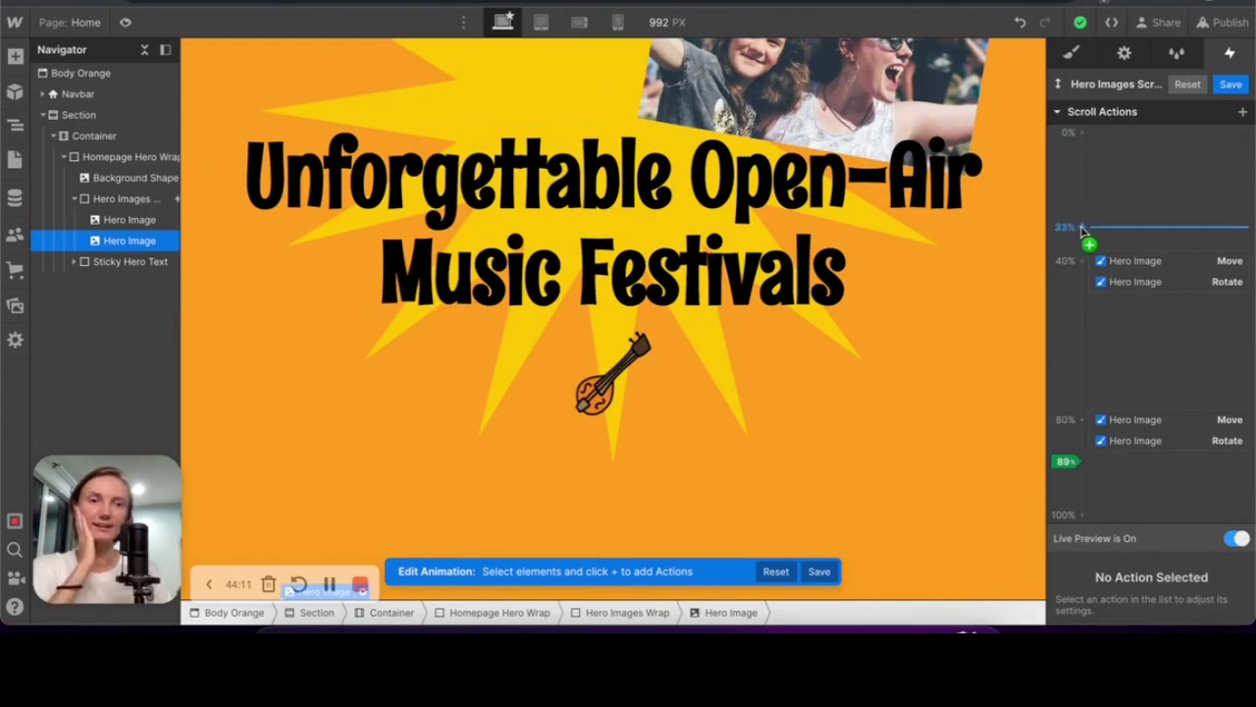
Add Move and Rotate actions at the 0% keyframe for the Hero Image with combo class 2 and save the animation
click(1083, 147)
click(1126, 189)
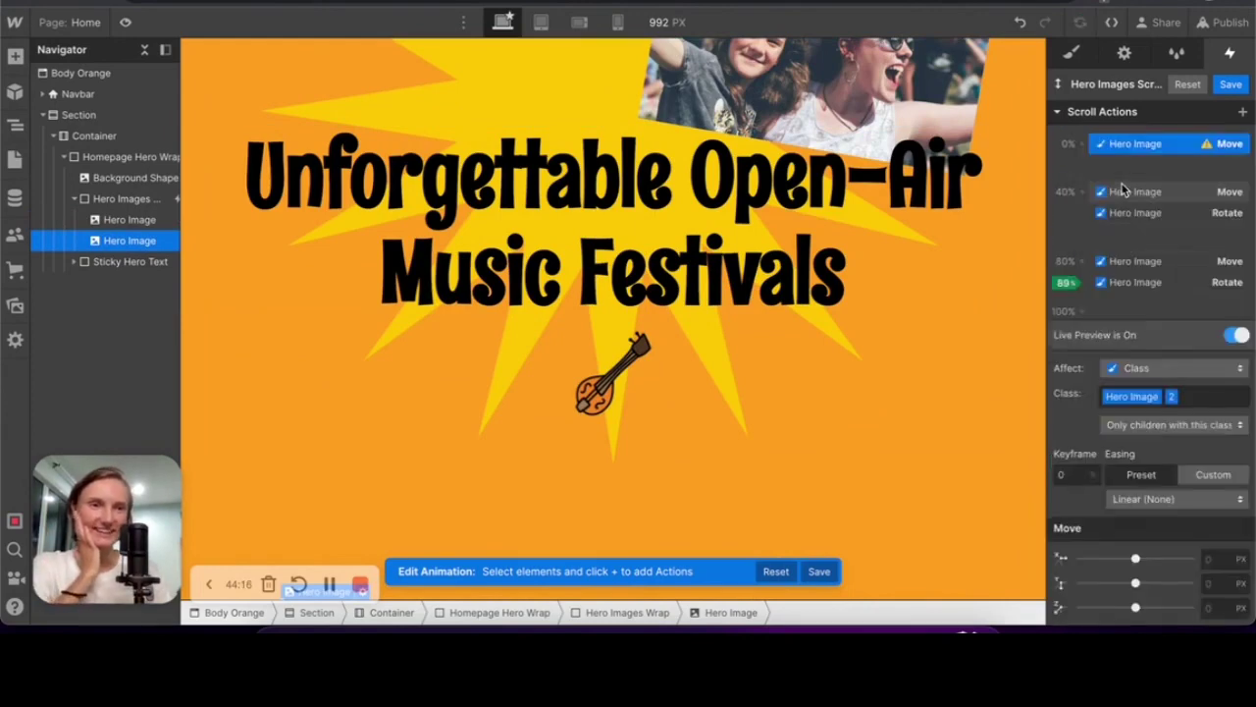
click(1085, 152)
click(1100, 238)
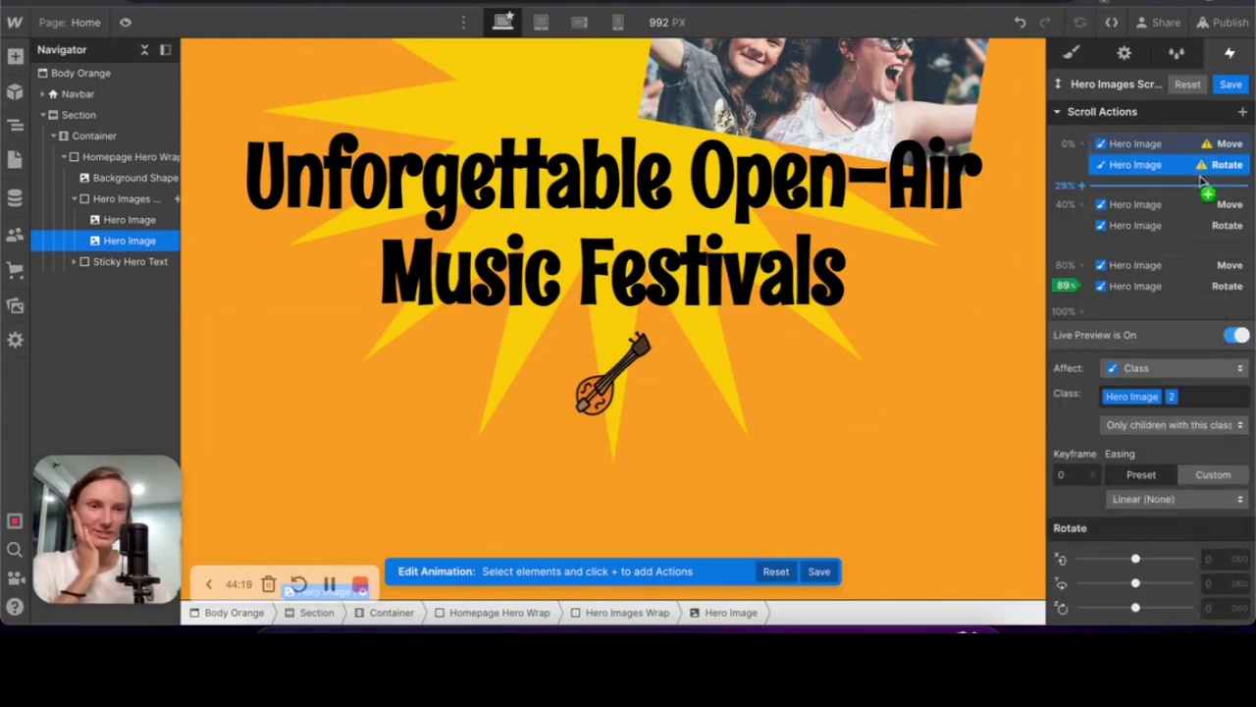
click(1230, 84)
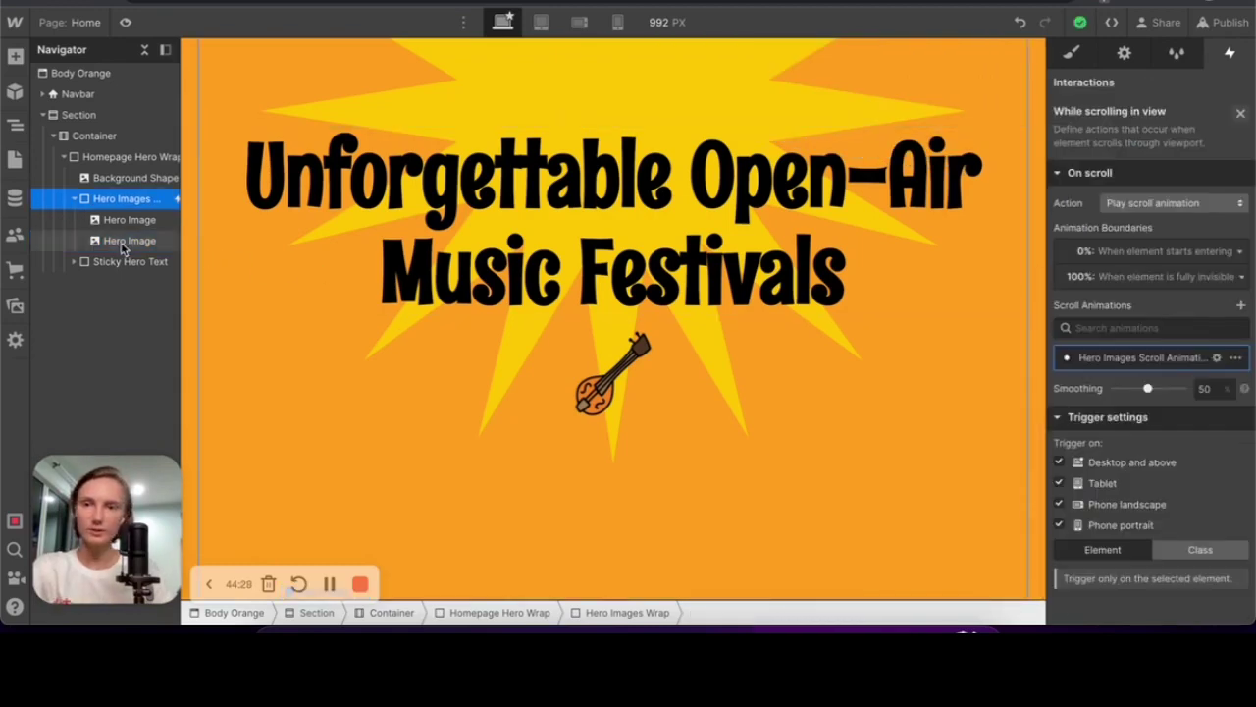
Set the width of the base Hero Image class to 100%
key(s)
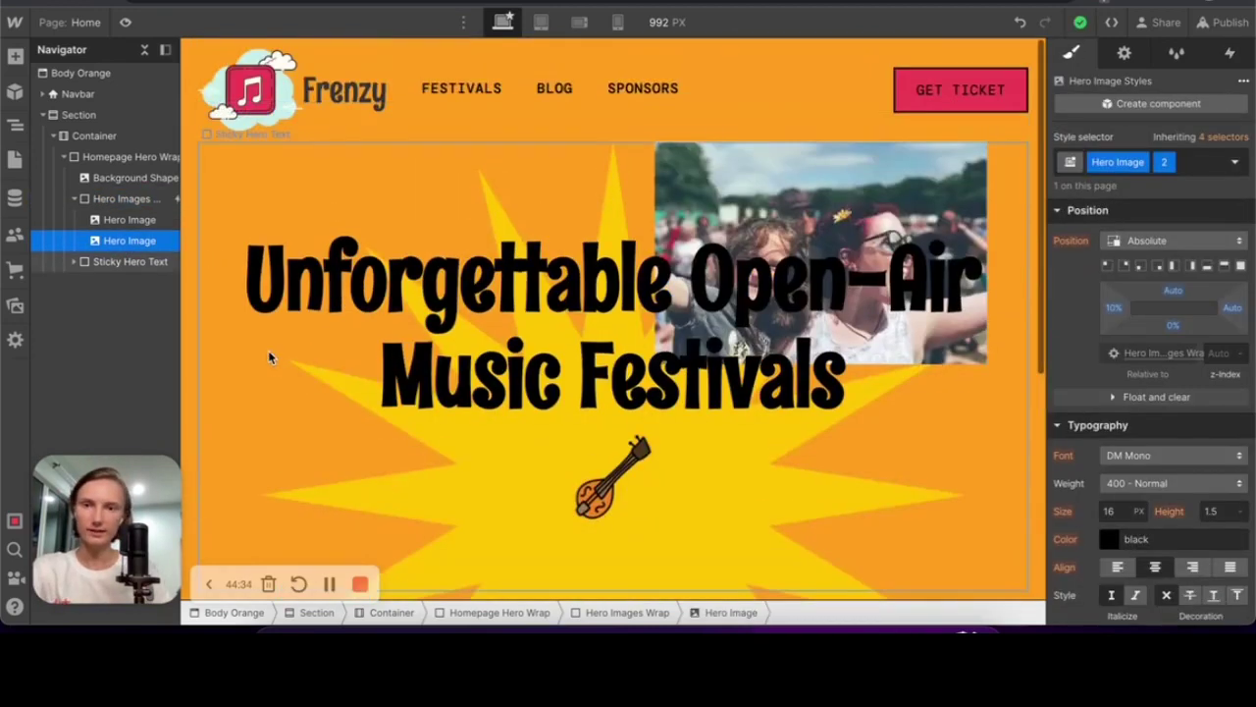
click(1118, 162)
click(1135, 266)
click(1108, 518)
text(100)
click(746, 415)
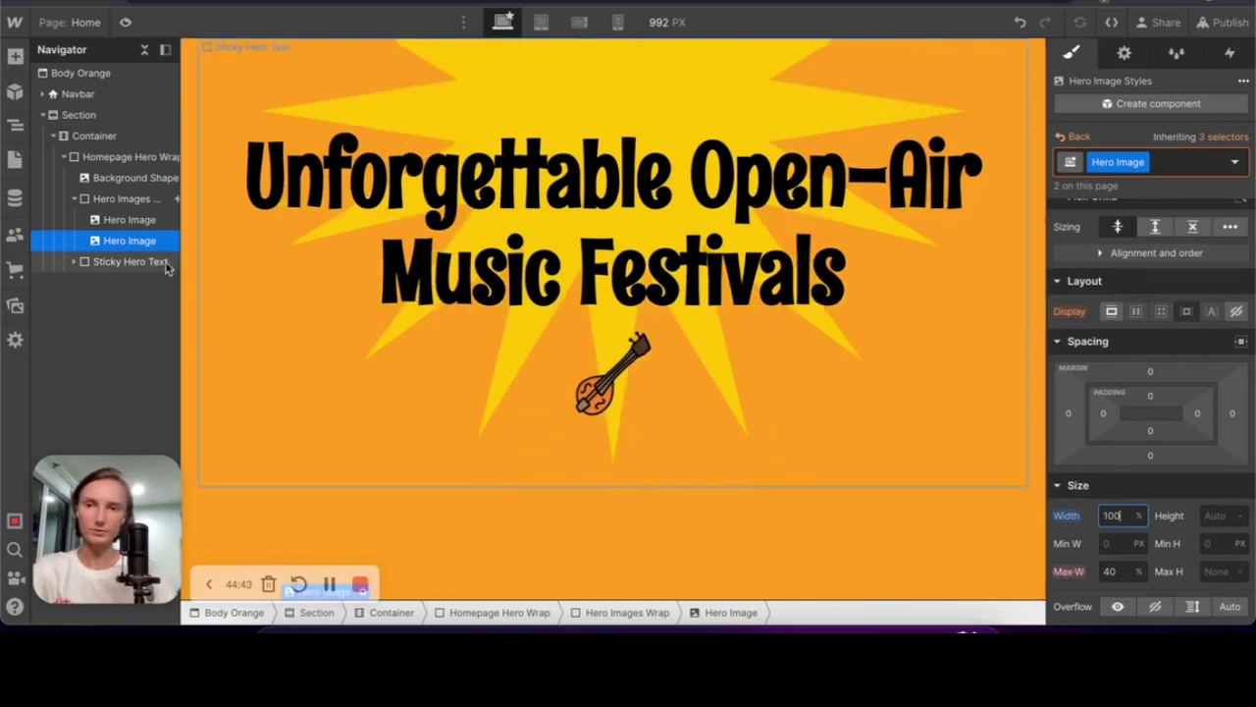
Limit the Hero Image with combo class 2 to a 30% maximum width and preview the page
scroll(1187, 472, down, 3)
scroll(1187, 472, down, 3)
click(1219, 425)
text(0)
click(575, 219)
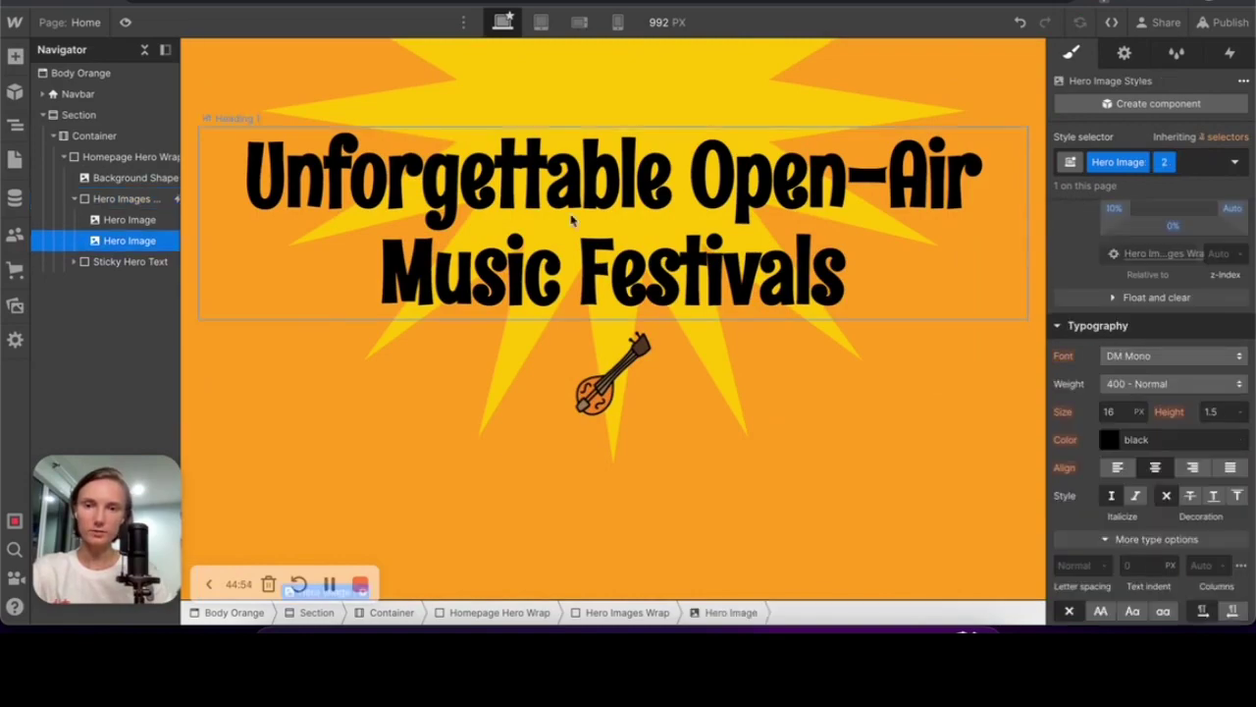
key(ctrl+shift+p)
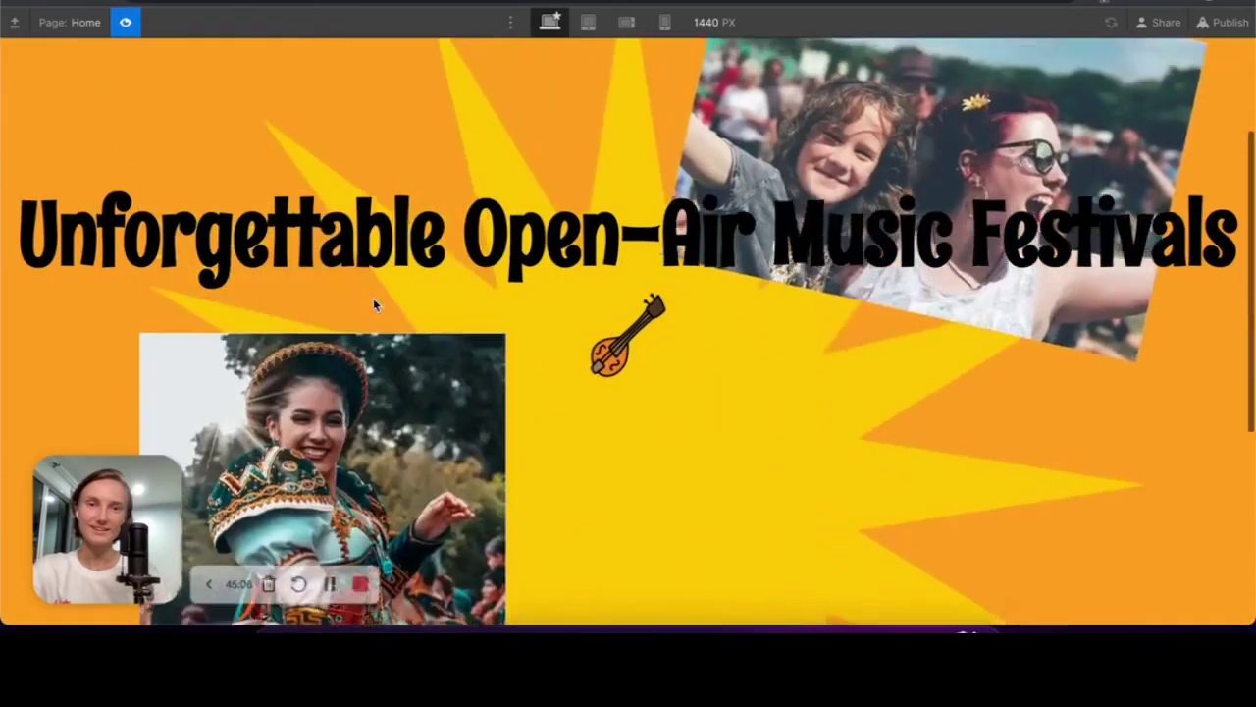
click(125, 23)
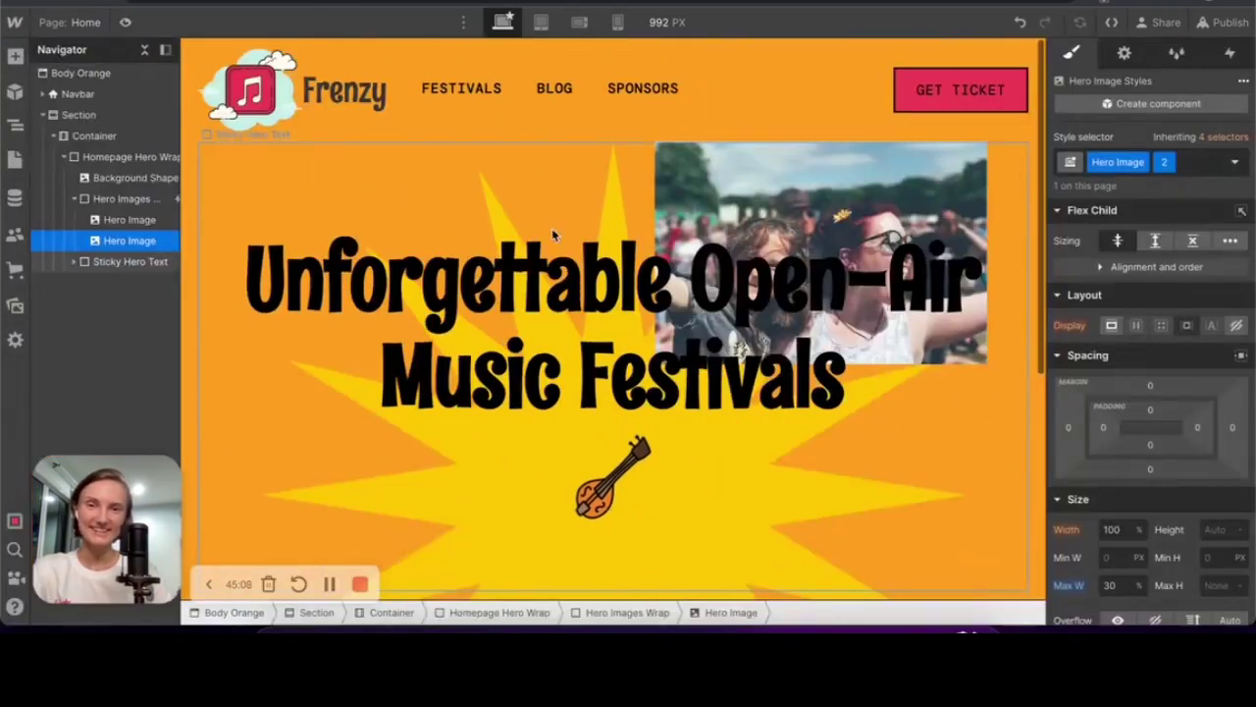
Check the heading's line width in page preview and give the heading a new class named Max 15Ch
key(ctrl+shift+p)
drag(28, 343, 1141, 330)
drag(1224, 338, 1224, 338)
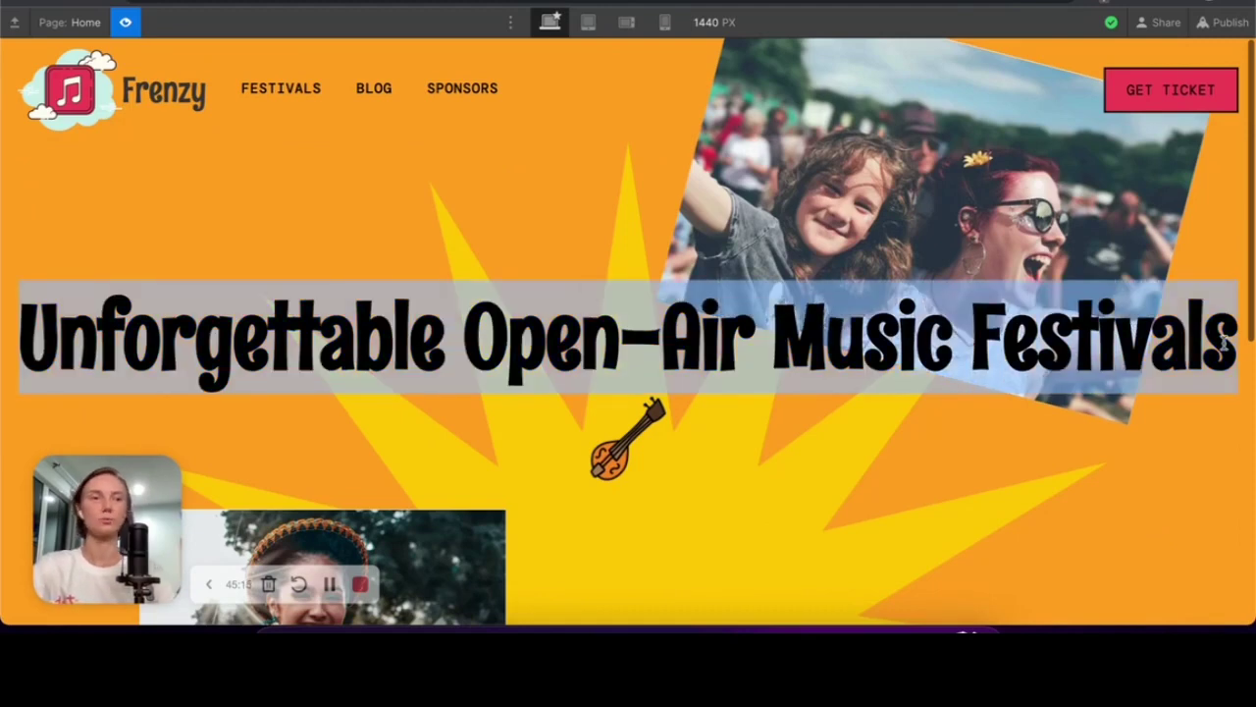
click(130, 20)
text(Max)
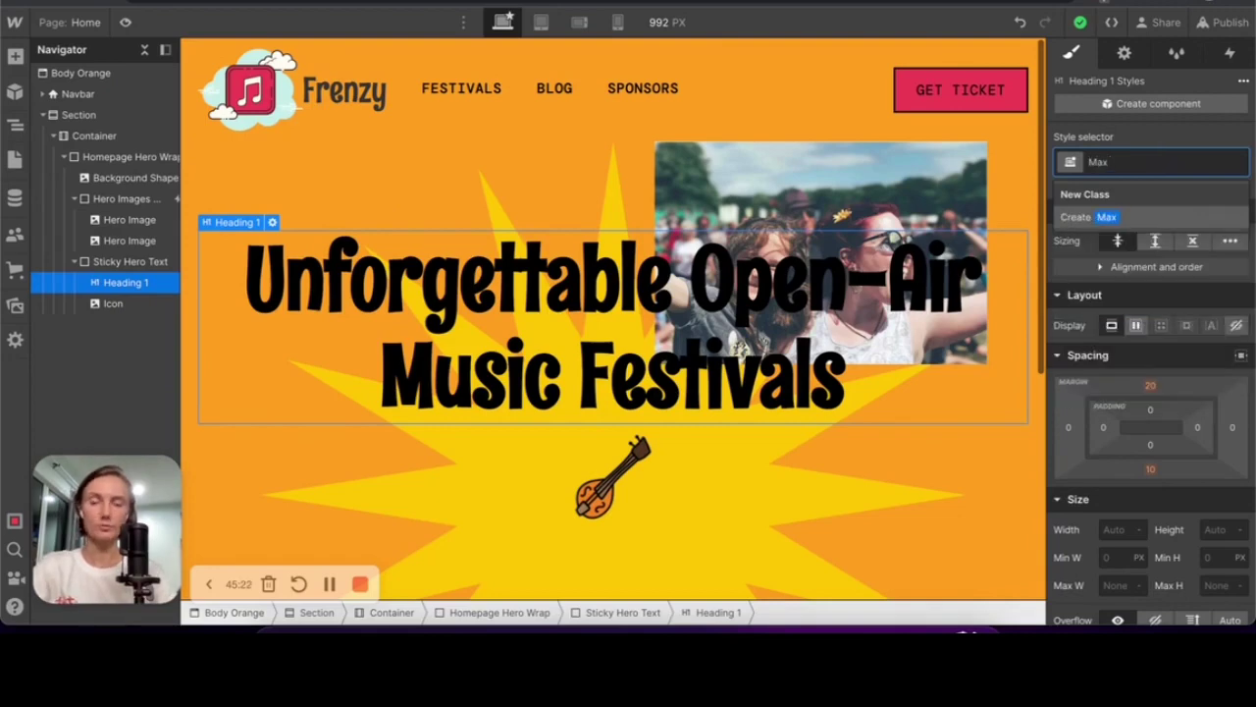
text( 15Ch)
key(Return)
Set the heading's maximum width to 17 CH and rename its class to Max 17CH
click(1114, 585)
text(17ch)
click(1126, 167)
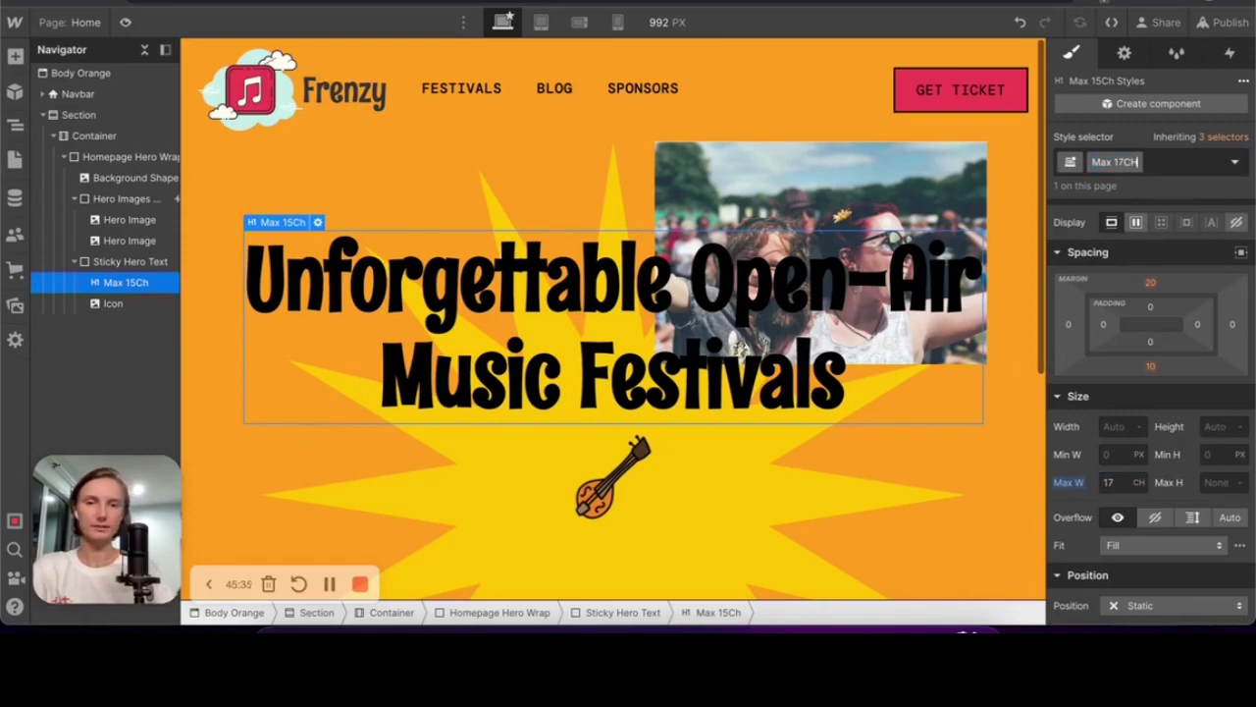
text(17CH)
key(Return)
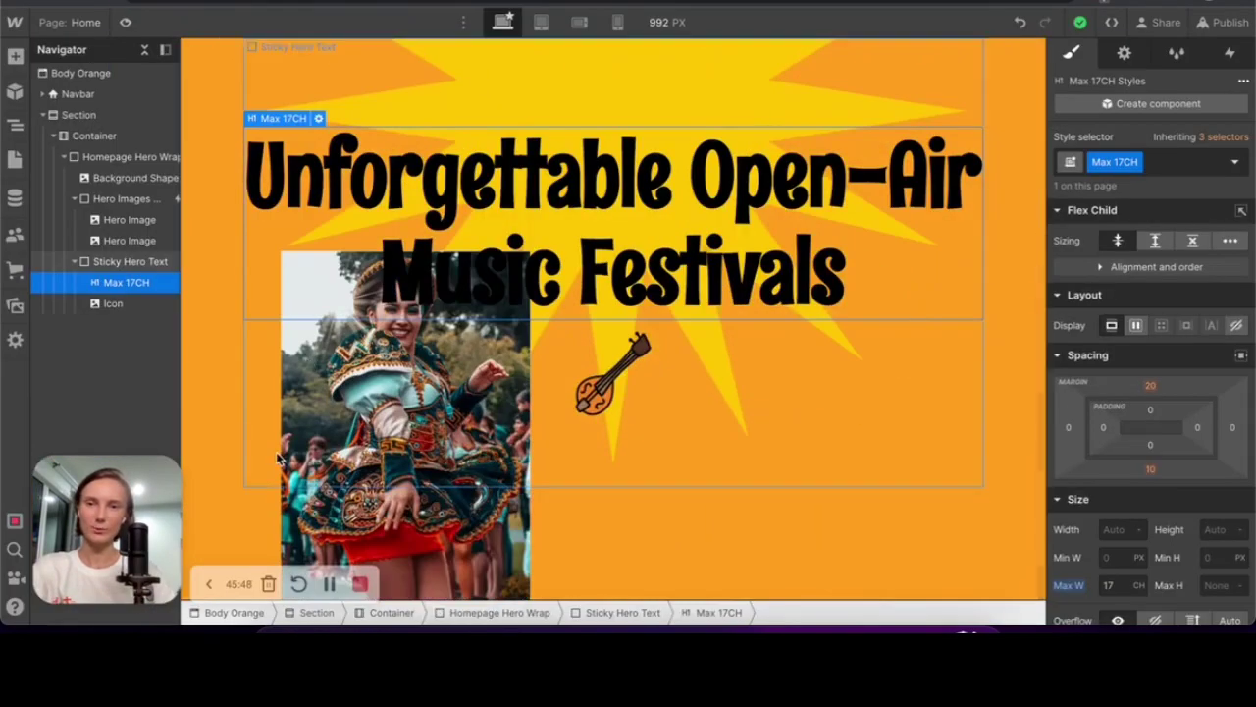
Reopen the Hero Images Scroll Animation of the Hero Images Wrap for editing
click(349, 533)
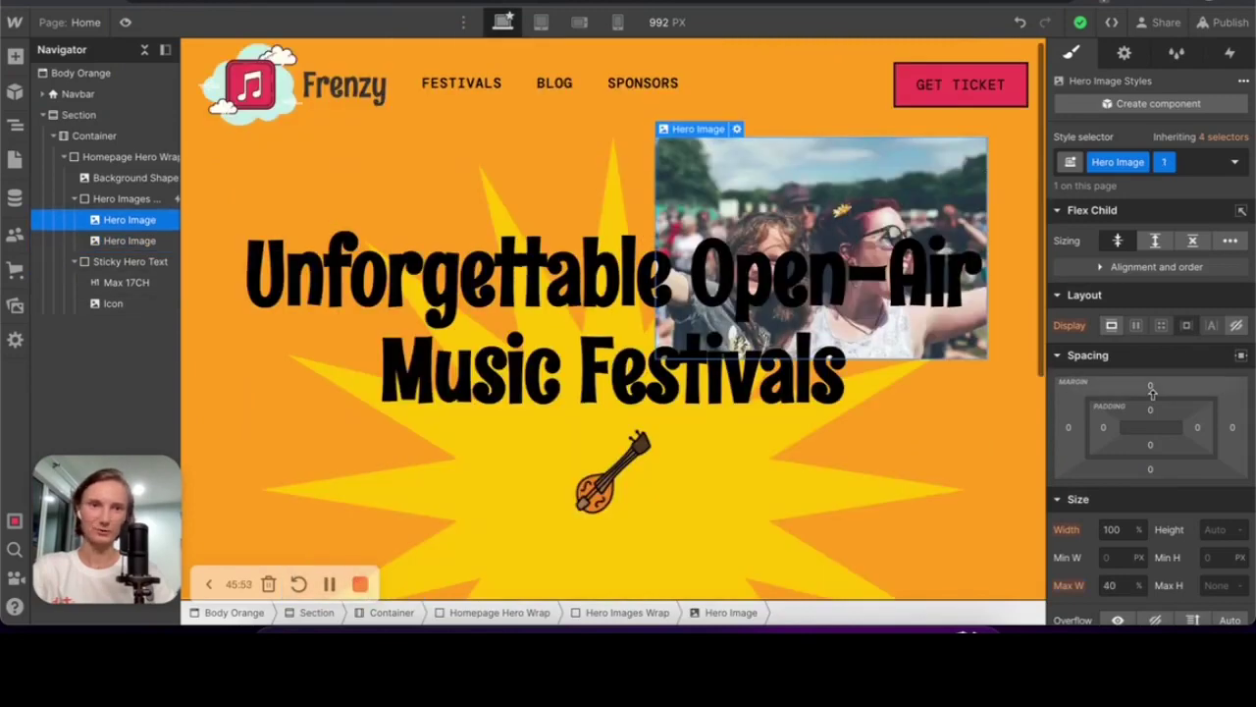
scroll(1148, 393, down, 3)
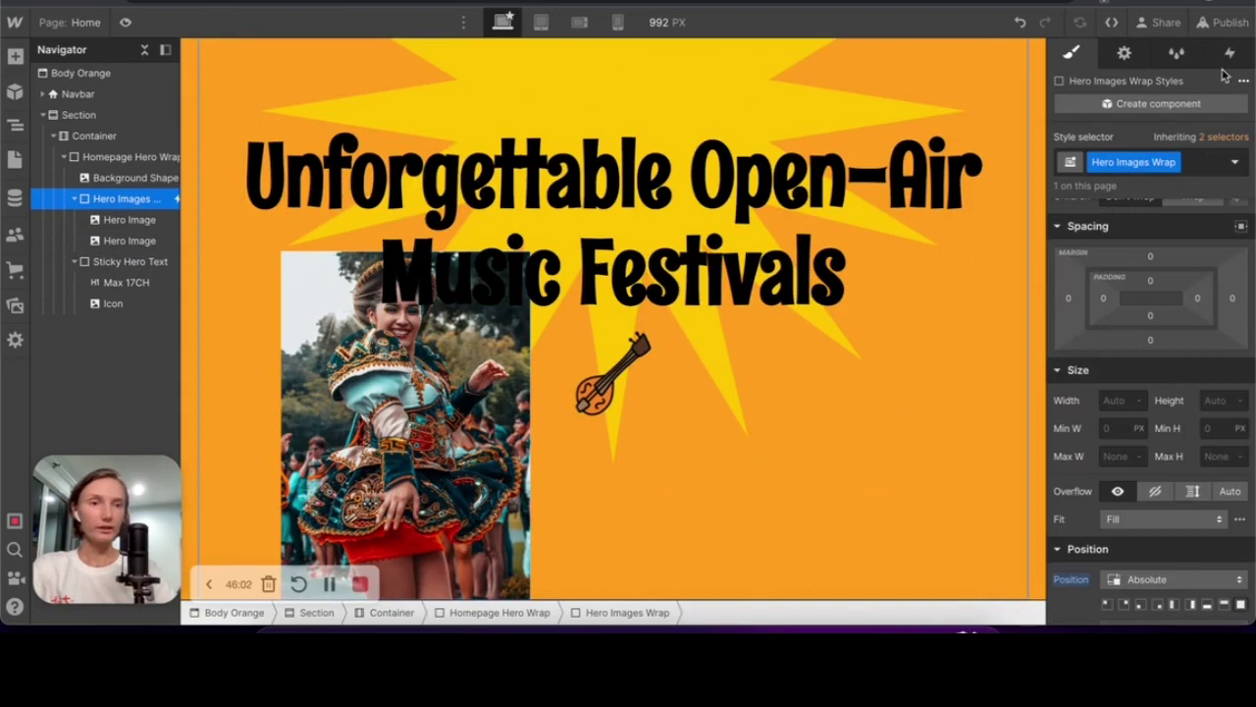
click(1230, 53)
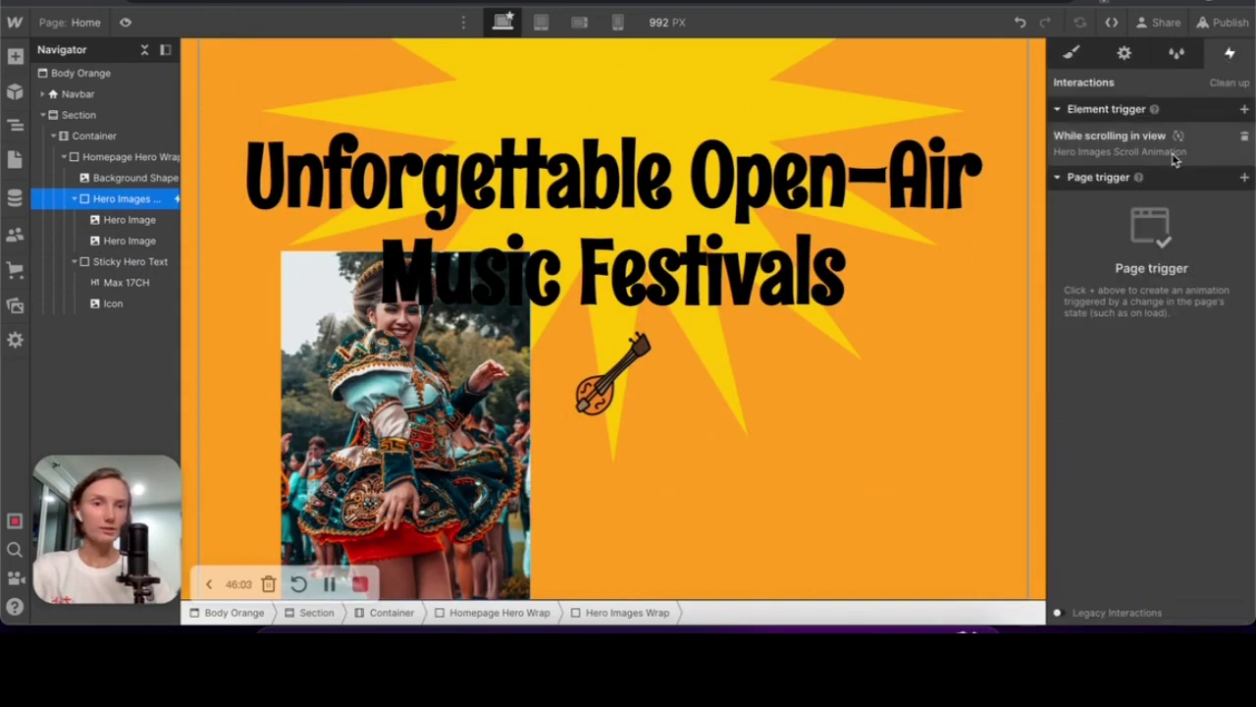
click(1109, 137)
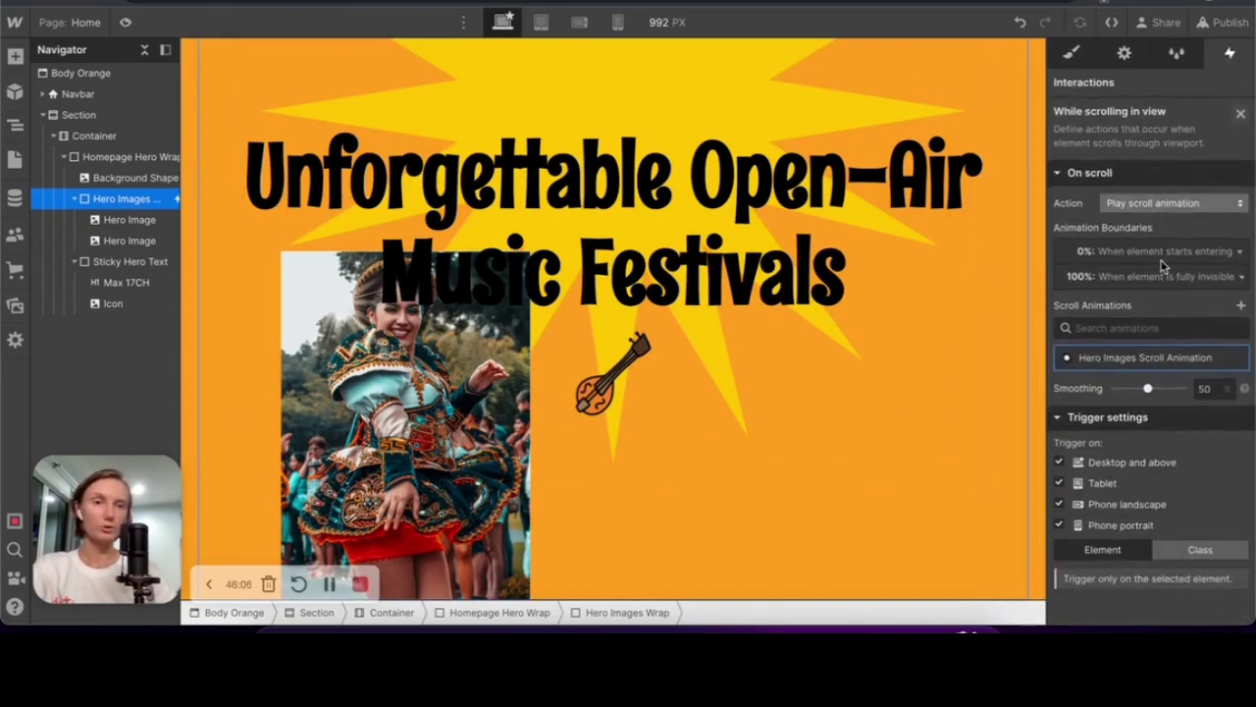
click(1217, 360)
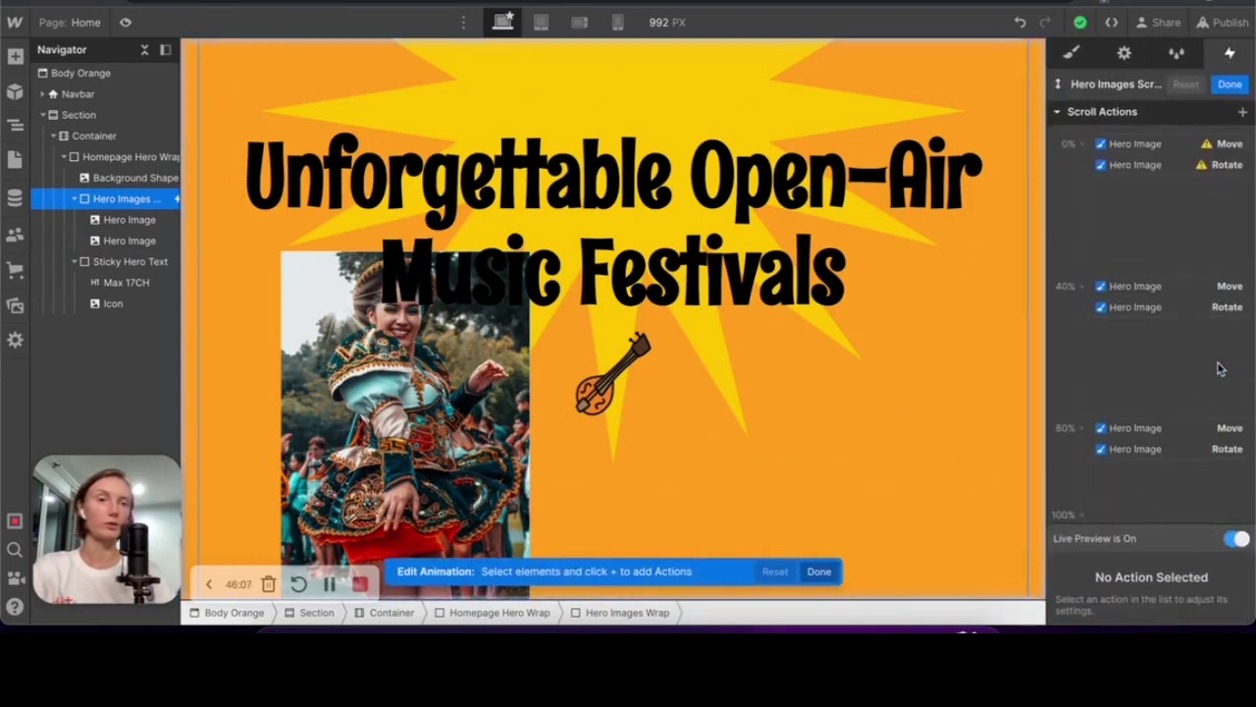
Check the photo's tilt in the Figma design and set Hero Image 2's starting Z rotation to 10 degrees and Y move to 0 VH
click(1146, 165)
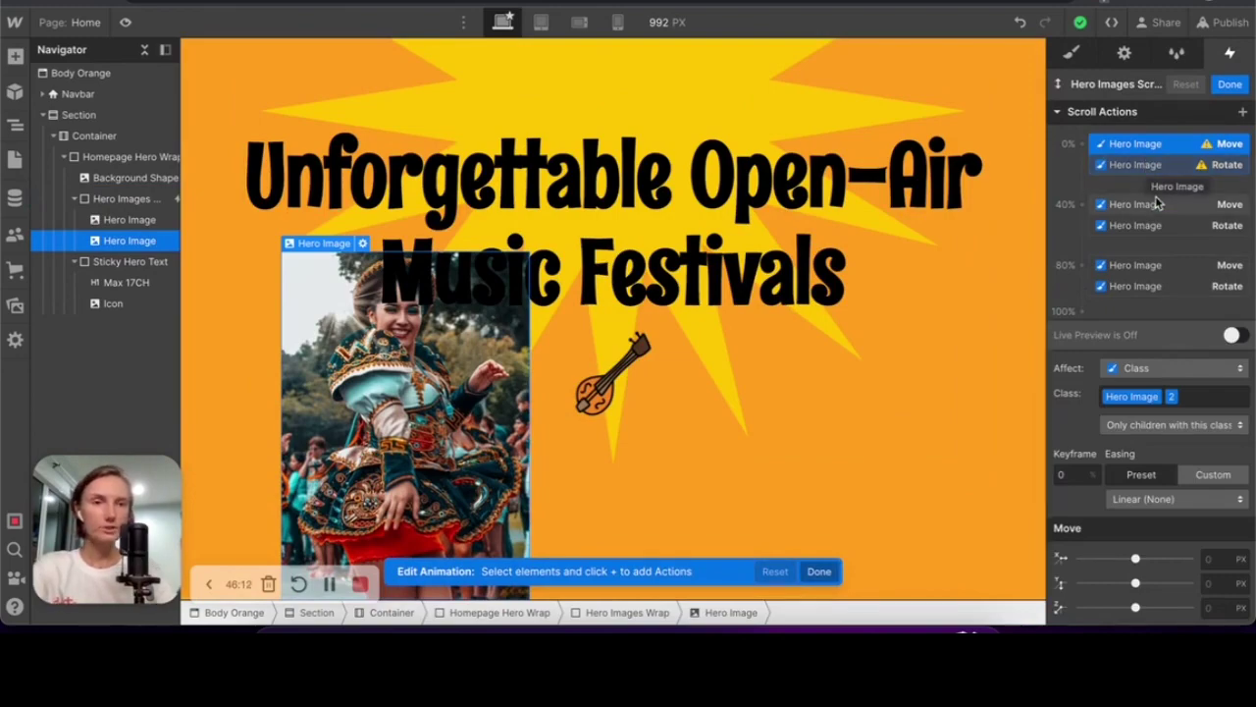
click(1141, 165)
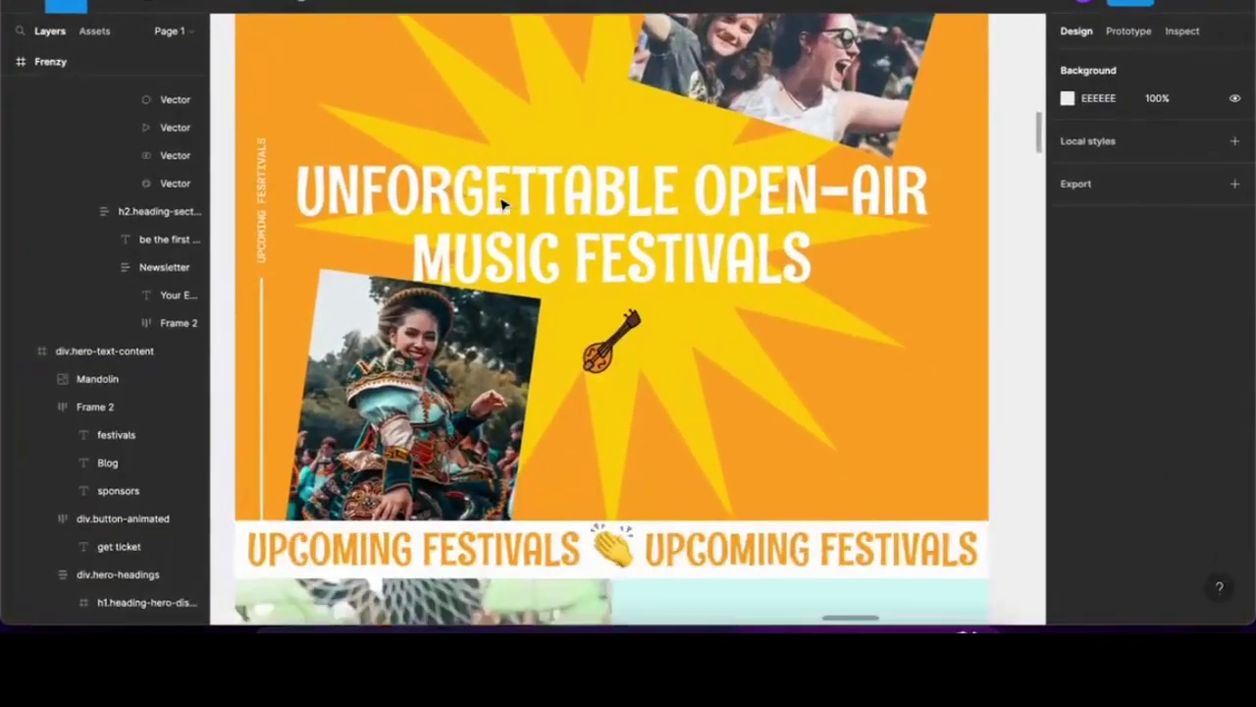
scroll(501, 204, down, 2)
click(387, 280)
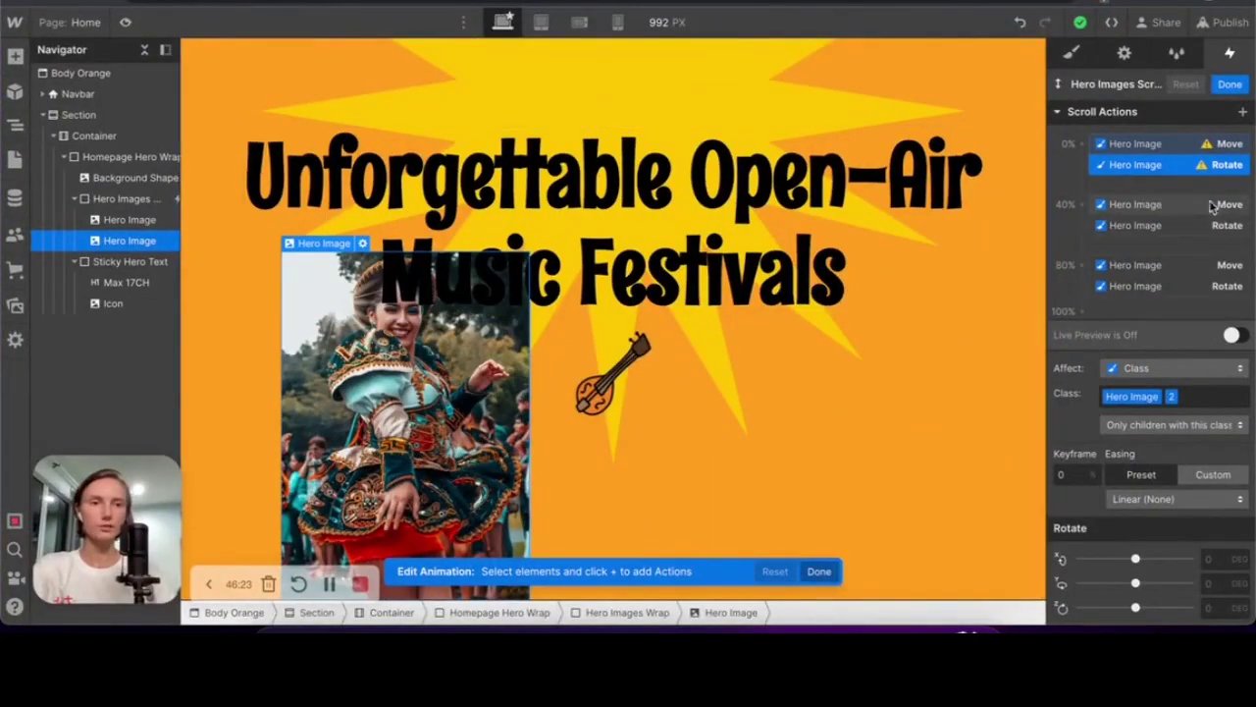
click(1215, 607)
text(10)
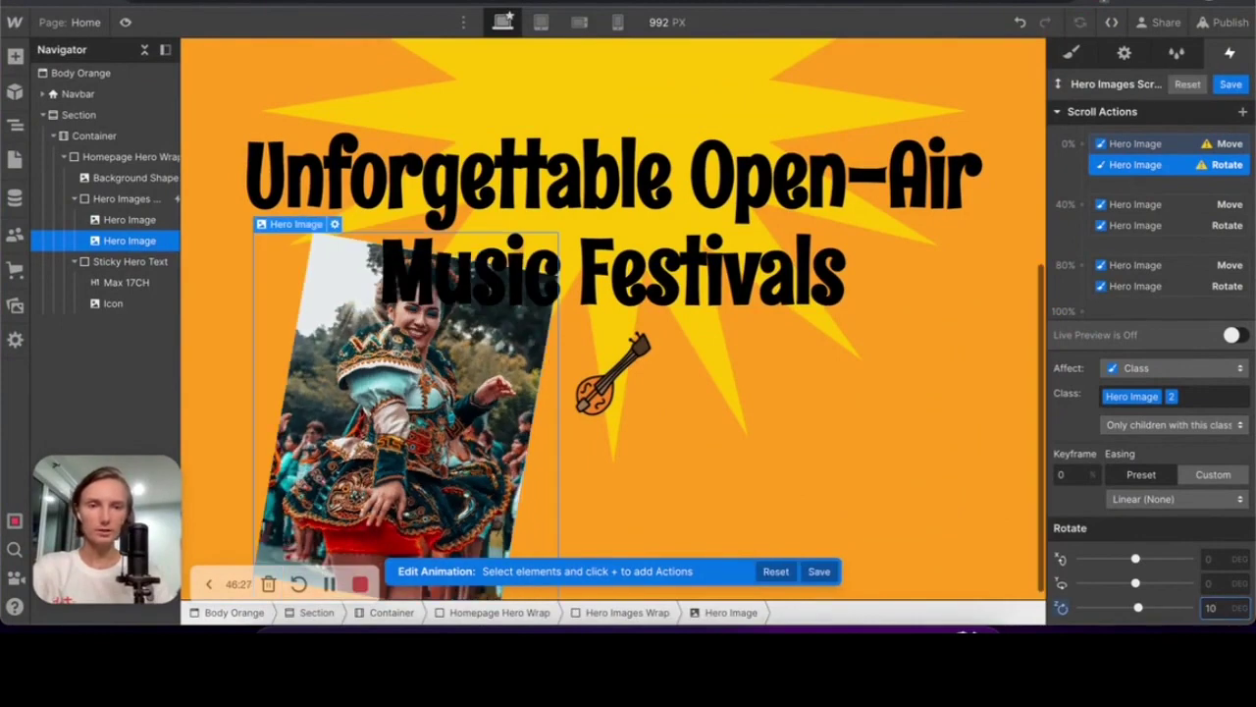
click(1158, 143)
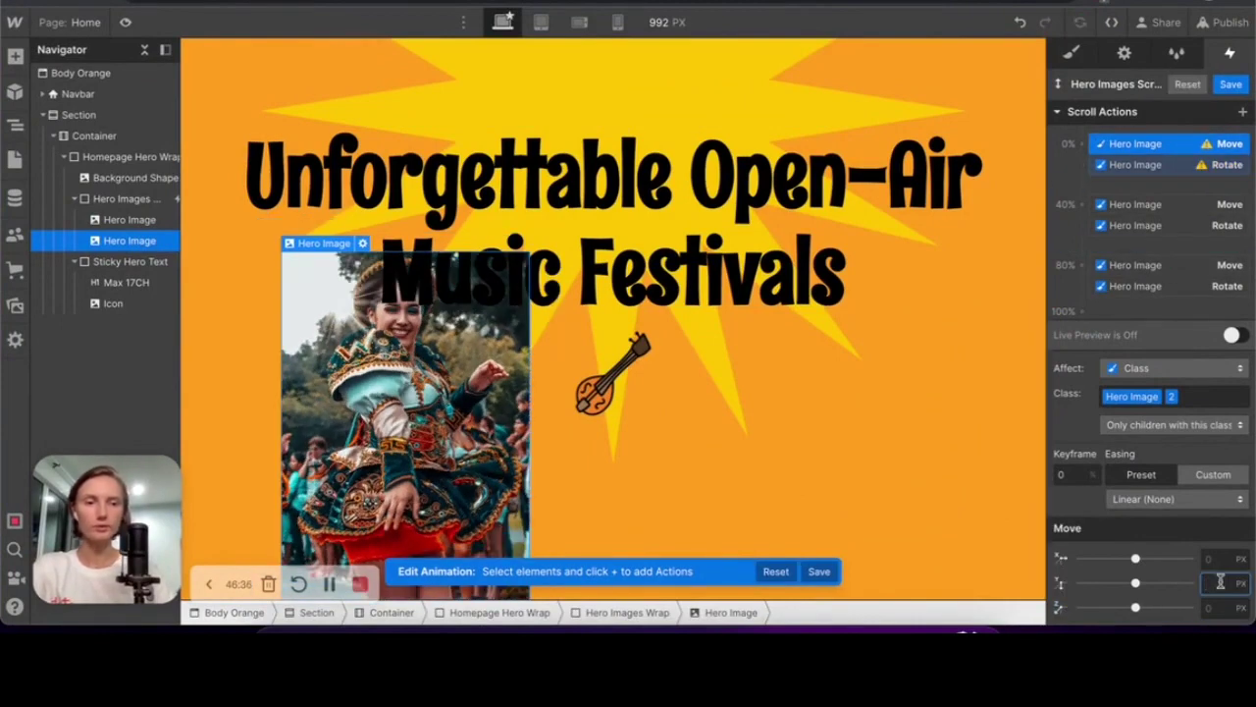
text(vh)
key(Return)
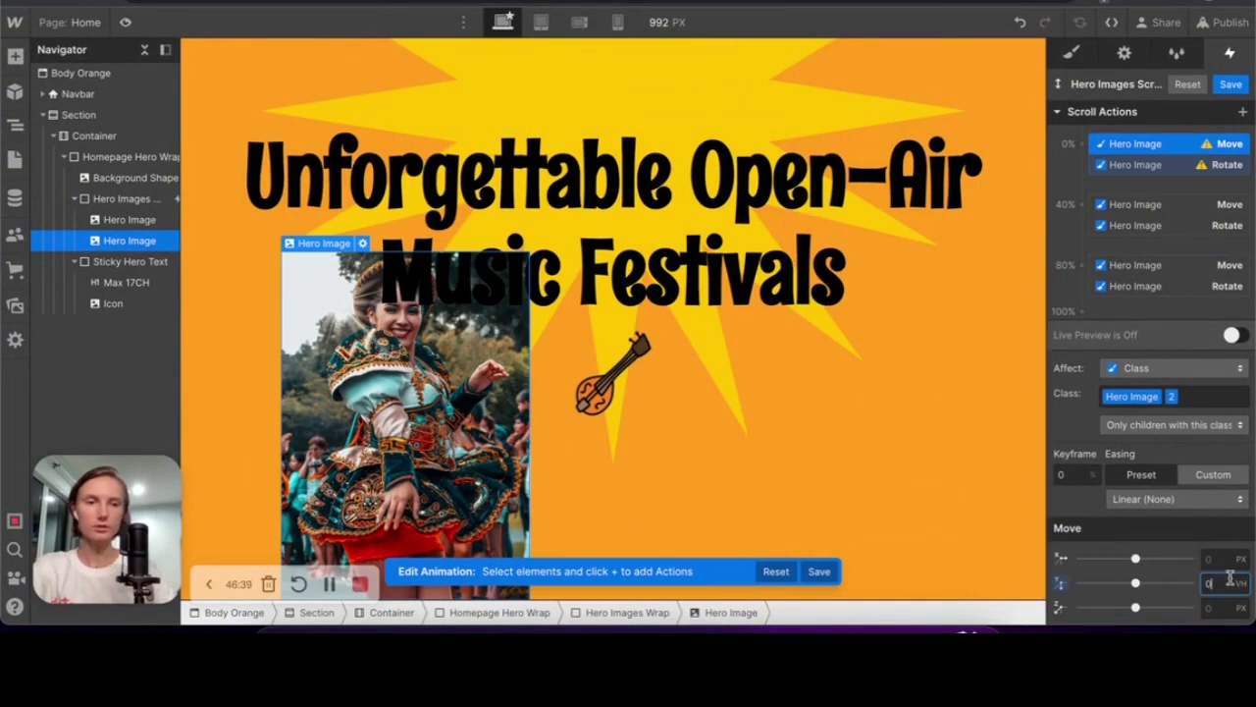
Duplicate Hero Image 2's starting Move and Rotate actions to the 68% keyframe and set the duplicated Move's Y value to 10 VH
shift+click(1138, 163)
right_click(1138, 164)
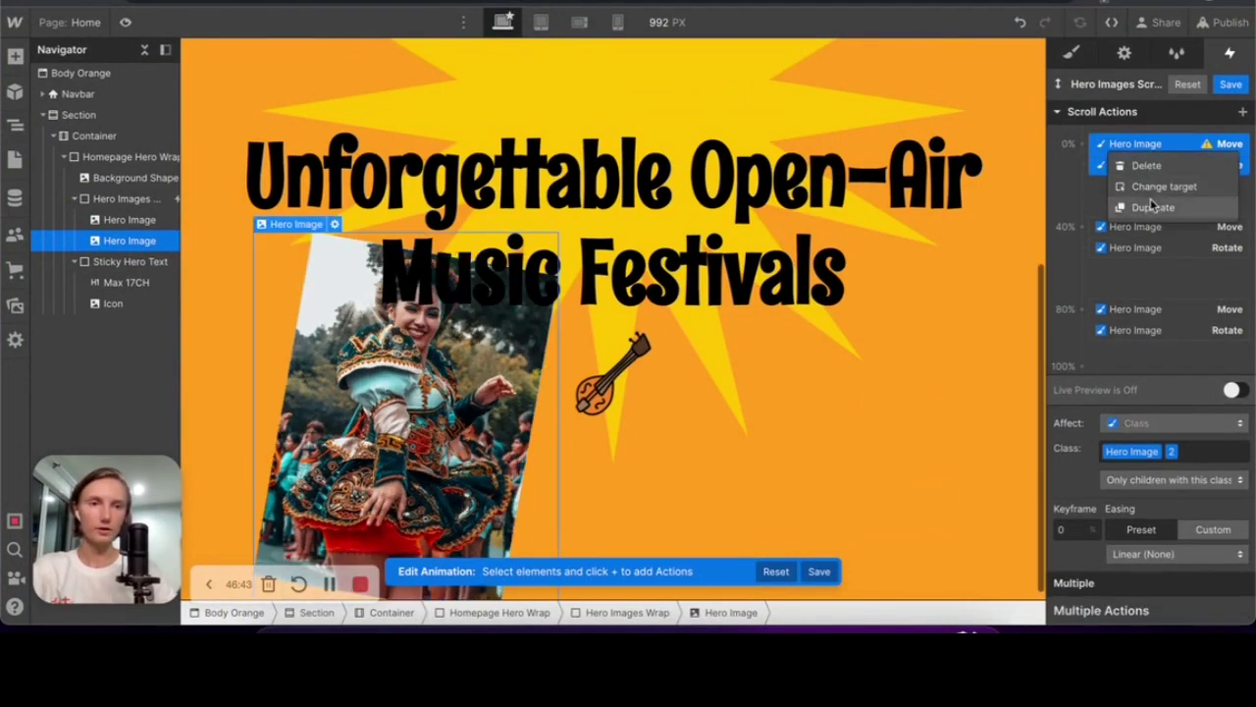
click(1149, 207)
drag(1138, 185, 1134, 297)
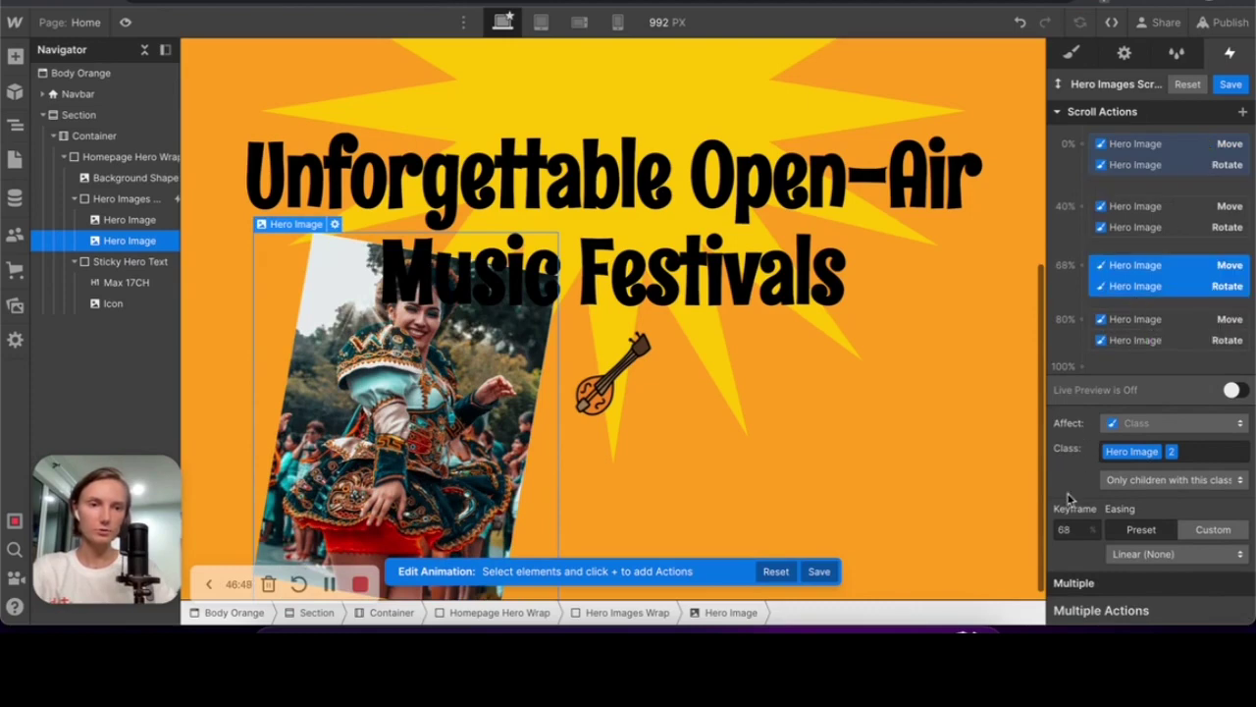
click(1234, 334)
scroll(794, 313, down, 5)
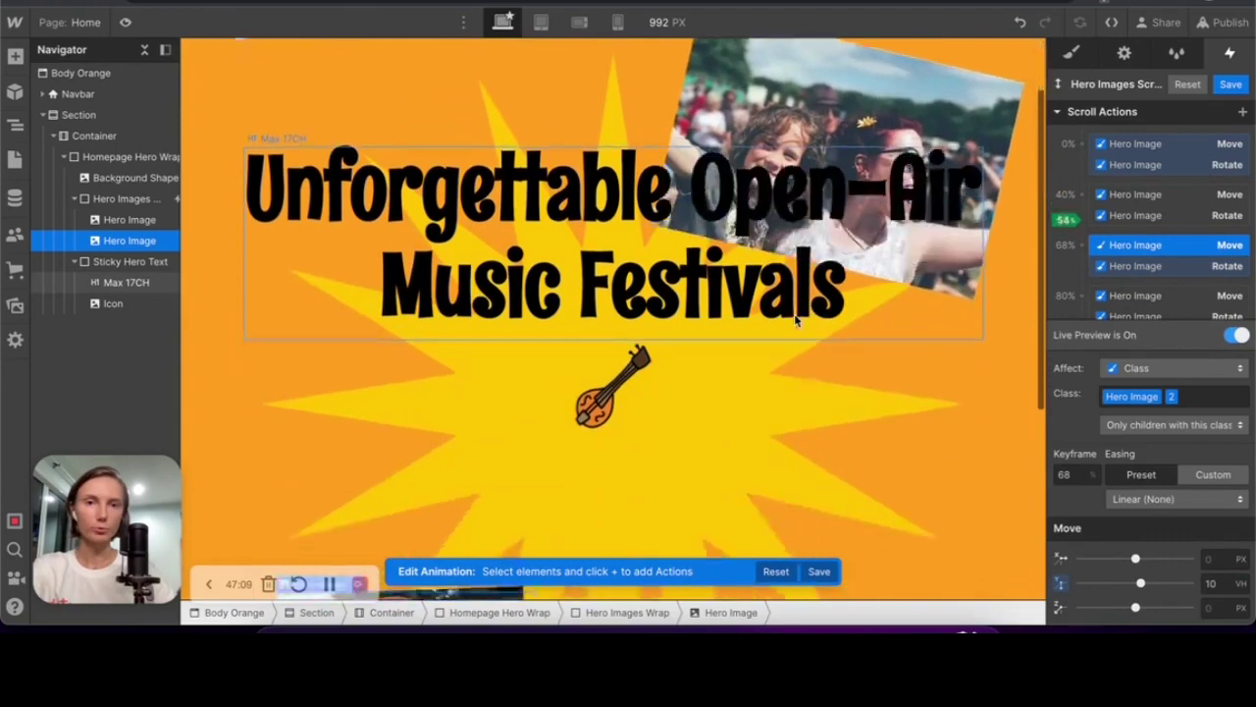
Shift Hero Image 2's starting Move and Rotate actions to the 39% keyframe and set its ending Z rotation to -5 degrees
click(1135, 164)
click(1071, 534)
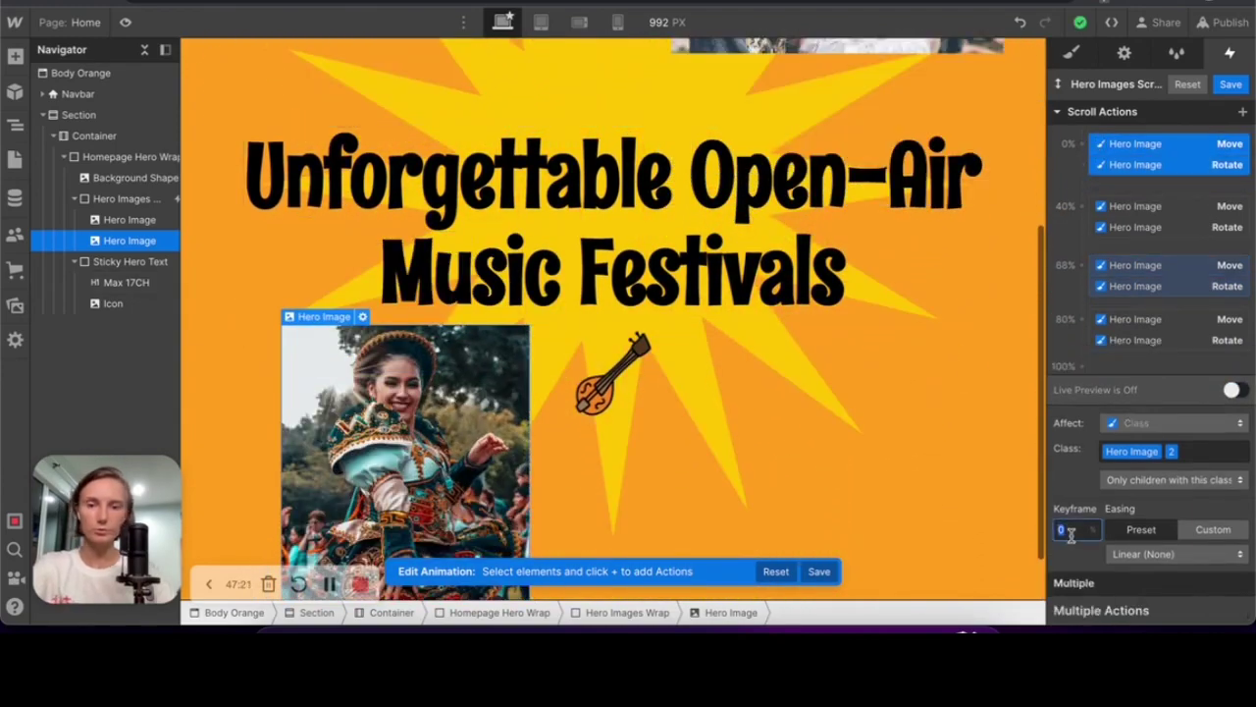
text(39)
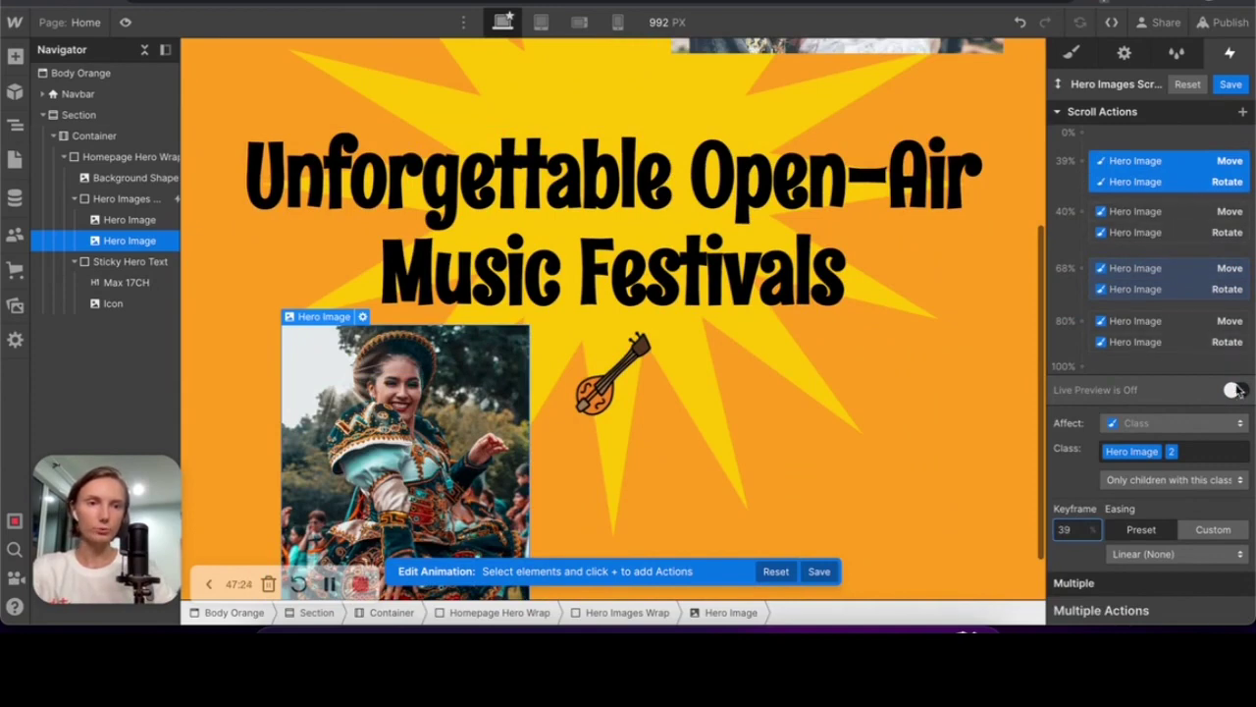
key(Return)
click(1171, 174)
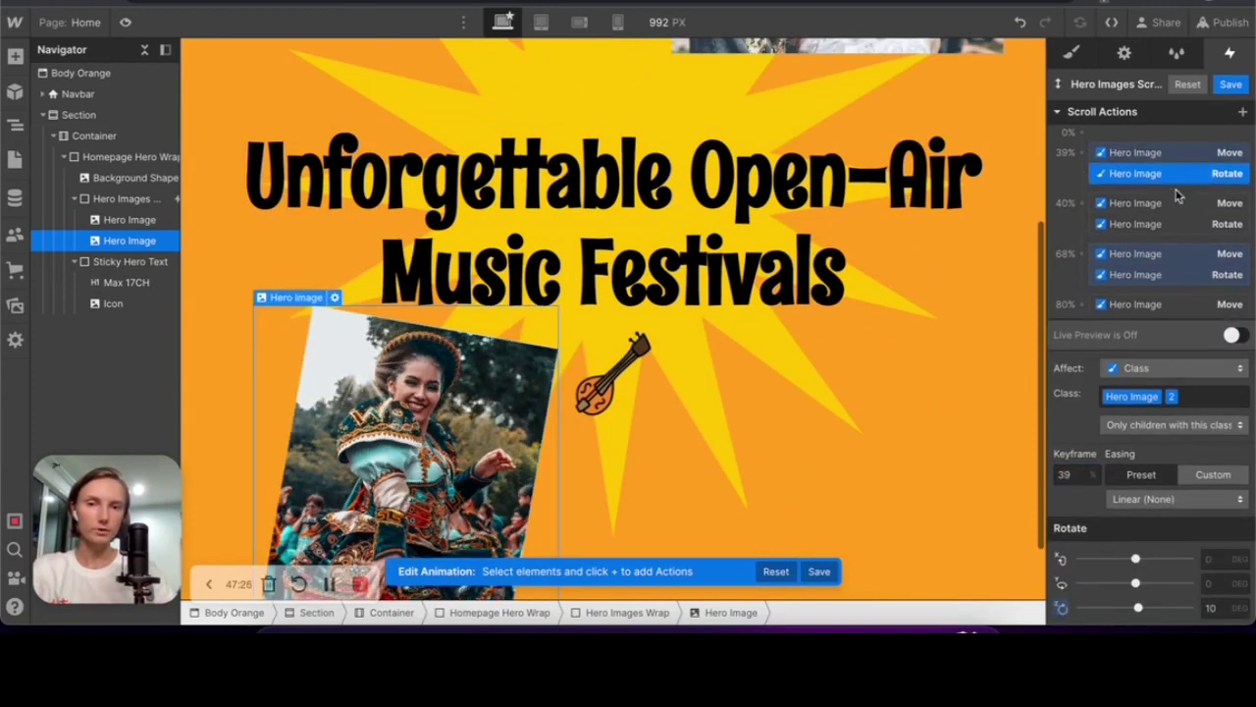
click(1233, 335)
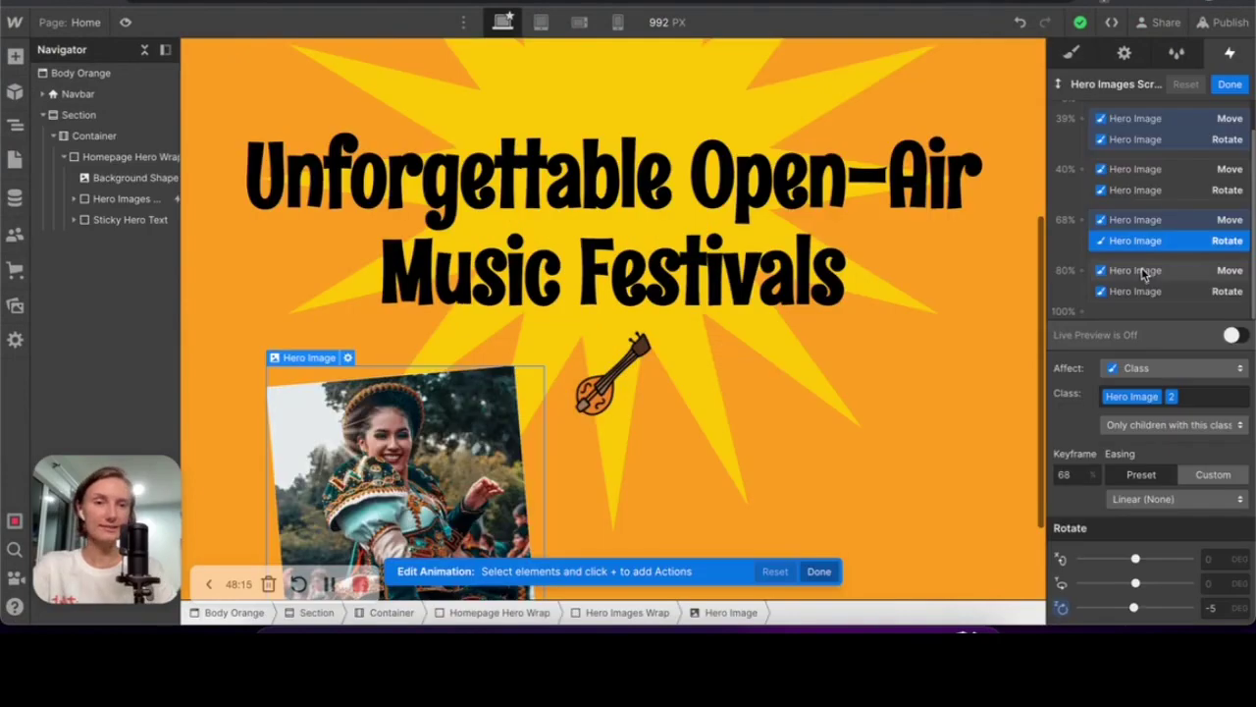
Shift Hero Image 2's ending Move and Rotate actions to the 90% keyframe and check the scroll motion in live preview
click(1137, 222)
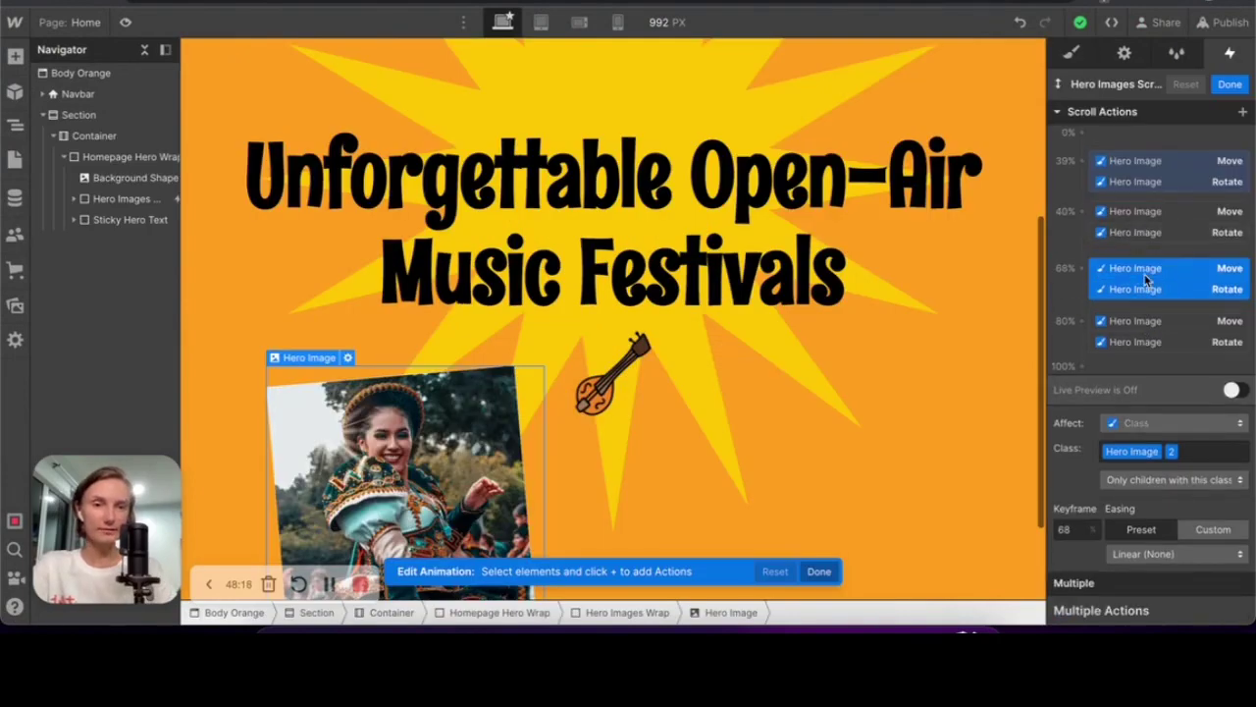
click(1077, 529)
text(90)
key(Return)
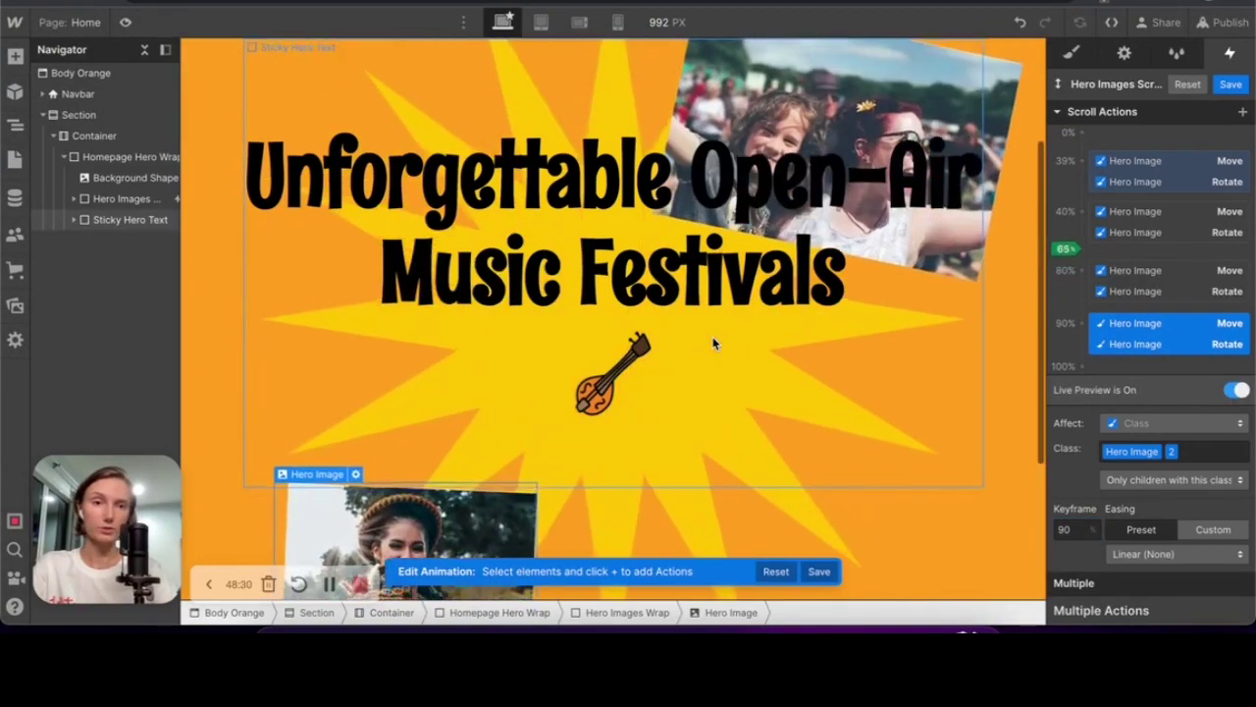
click(1196, 350)
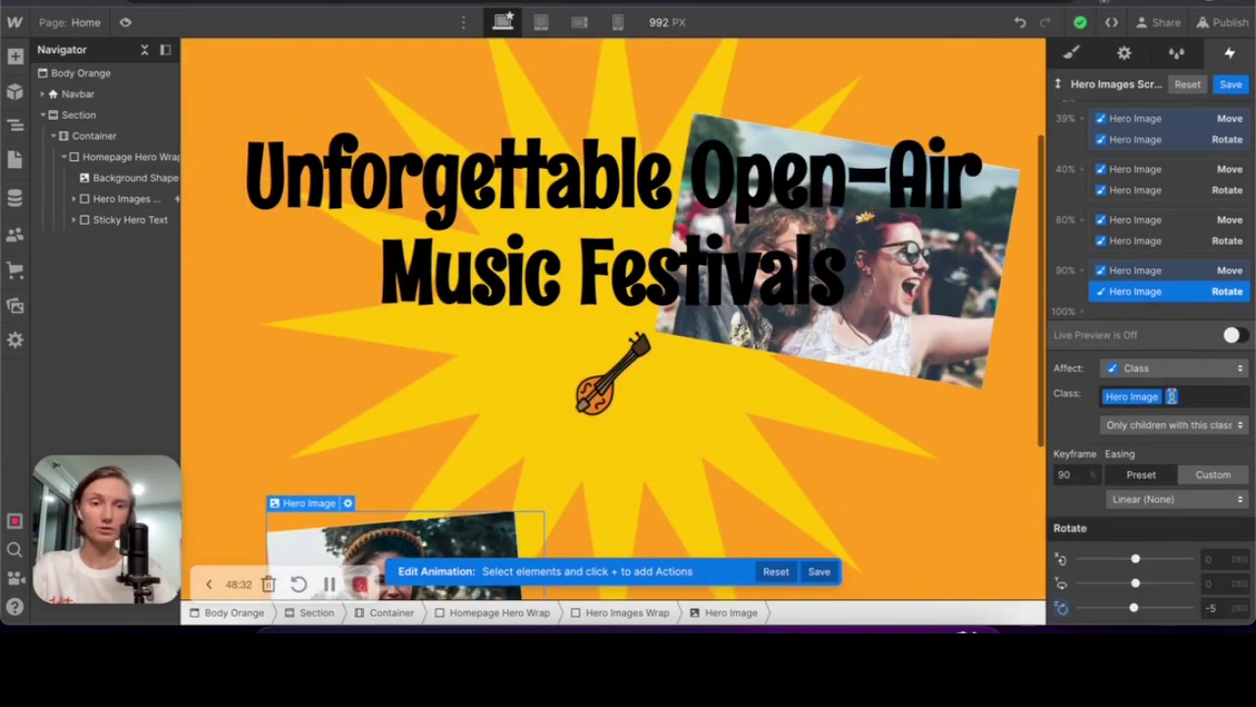
Set Hero Image 2's ending Z rotation to 5 degrees and ending Y move to -10 VH, checking the scroll motion in preview
click(1220, 608)
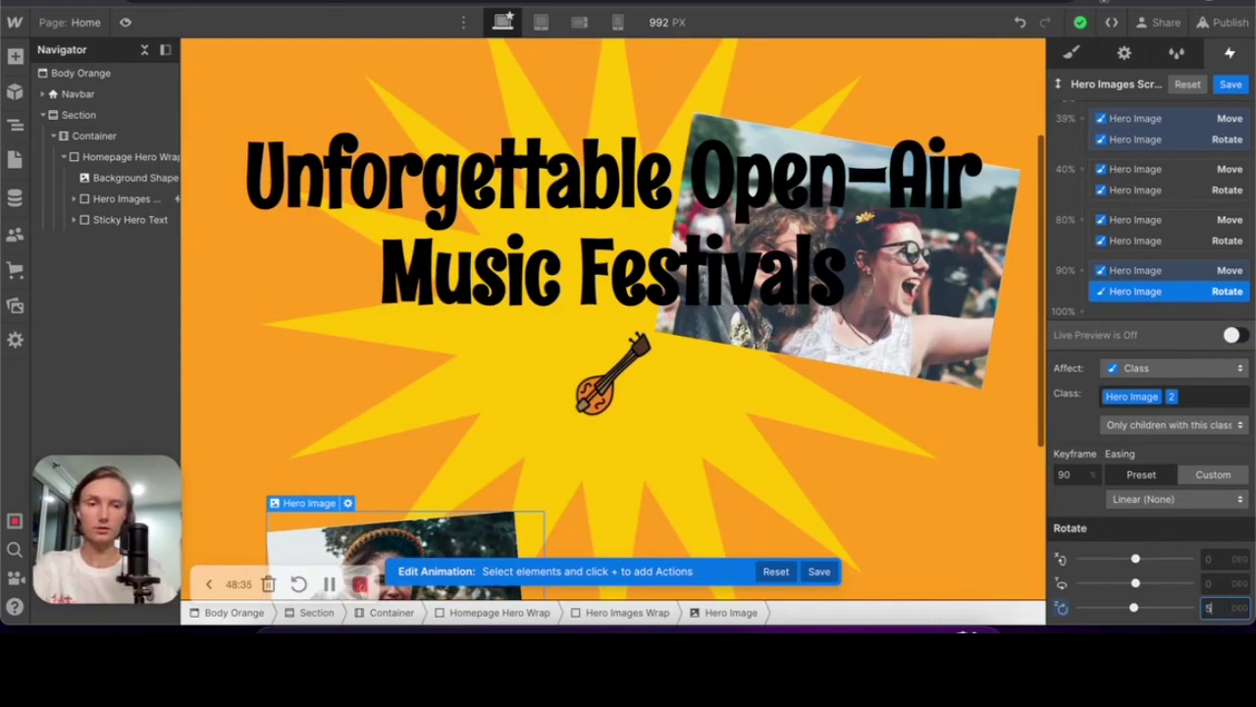
text(5)
scroll(817, 451, down, 5)
click(1236, 336)
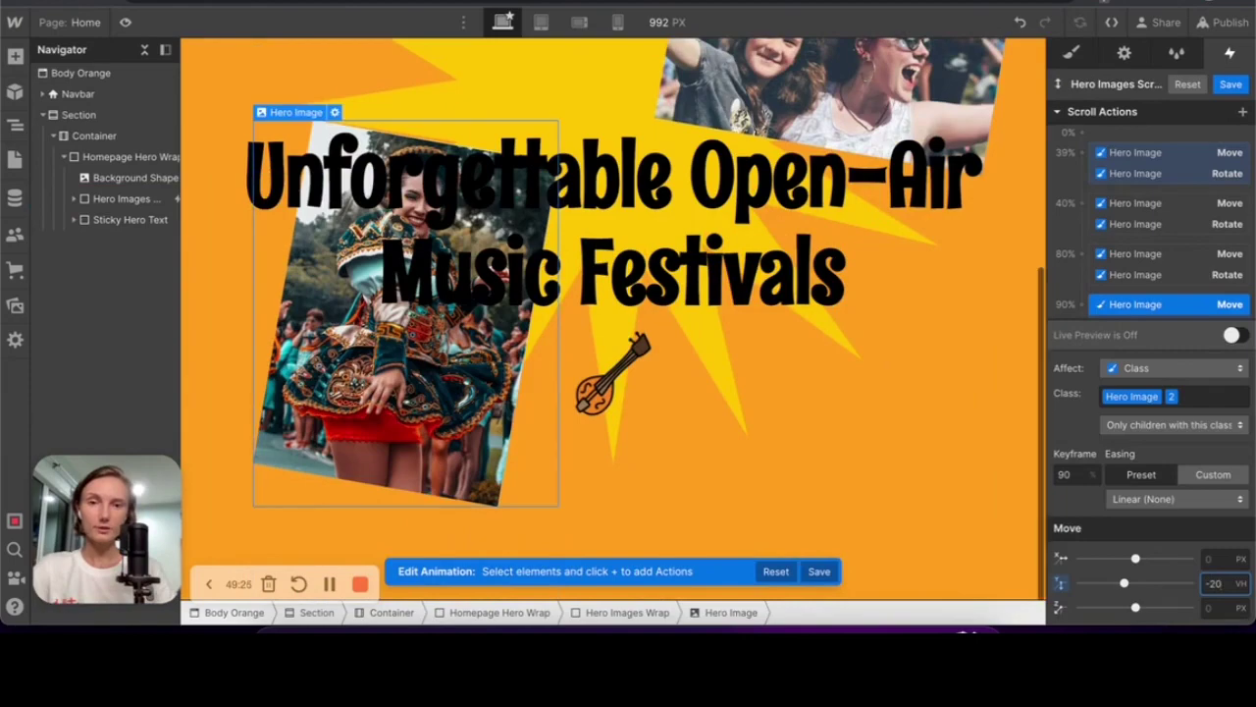
click(1233, 334)
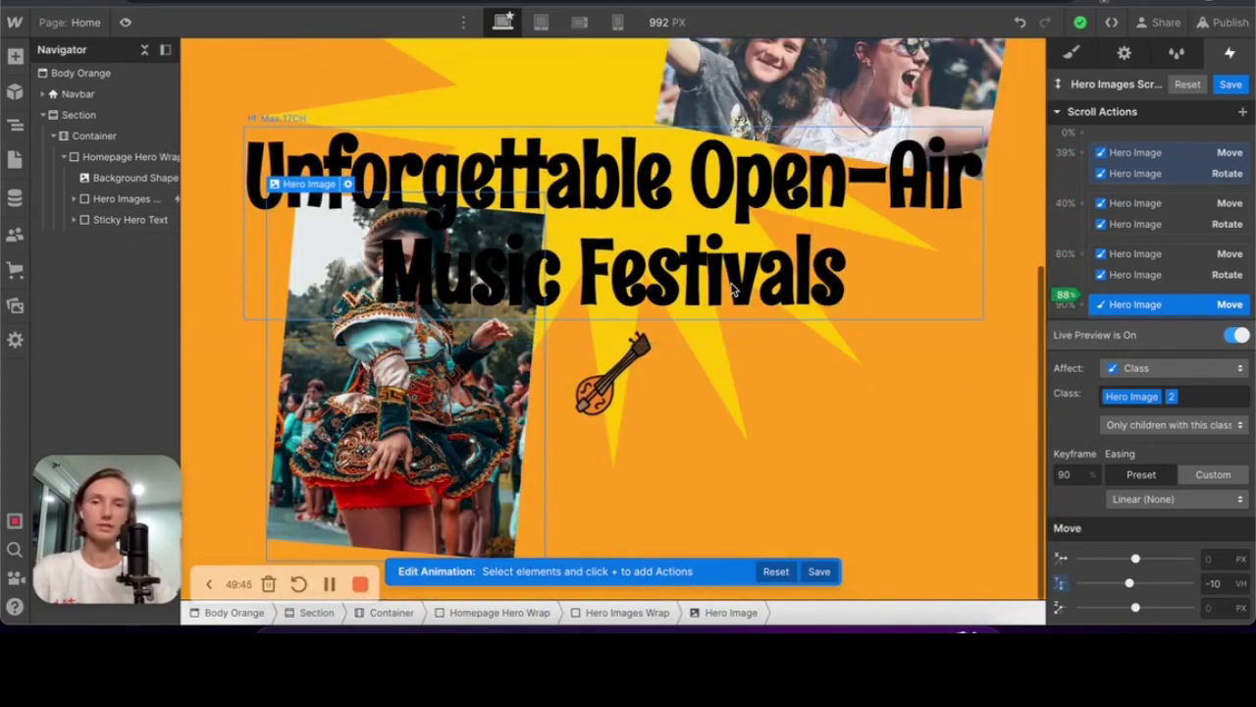
click(639, 220)
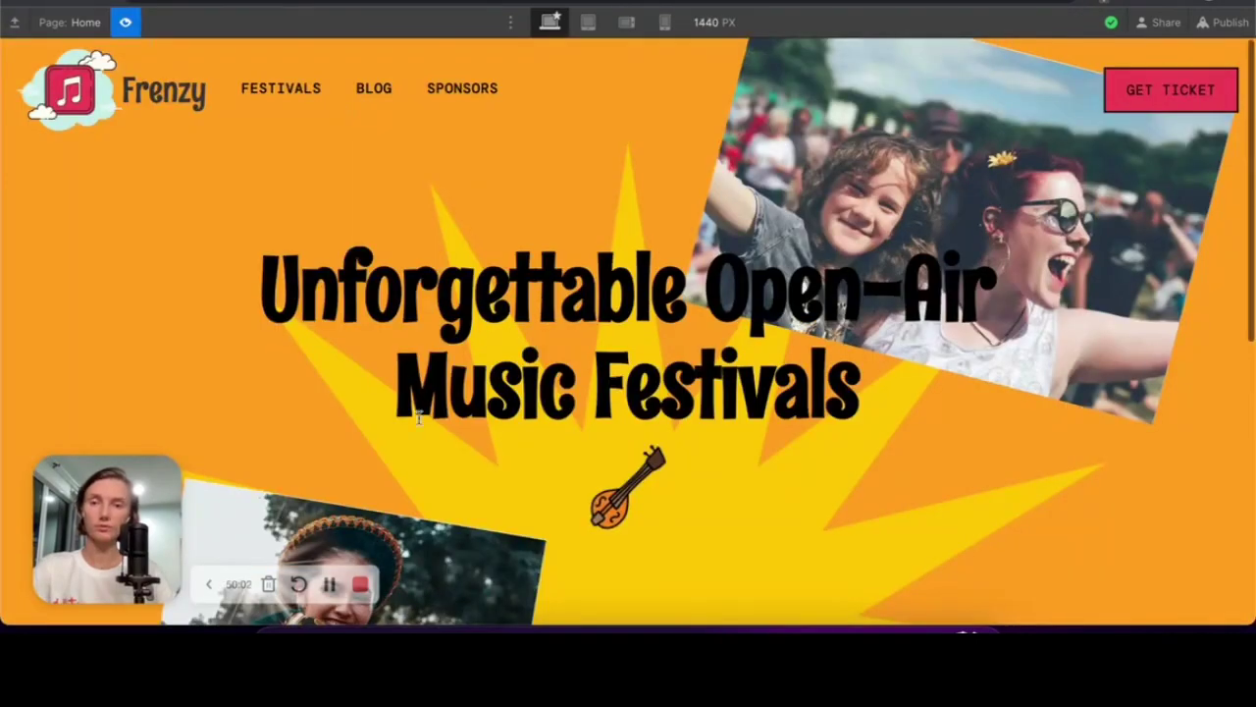
drag(179, 565, 1051, 577)
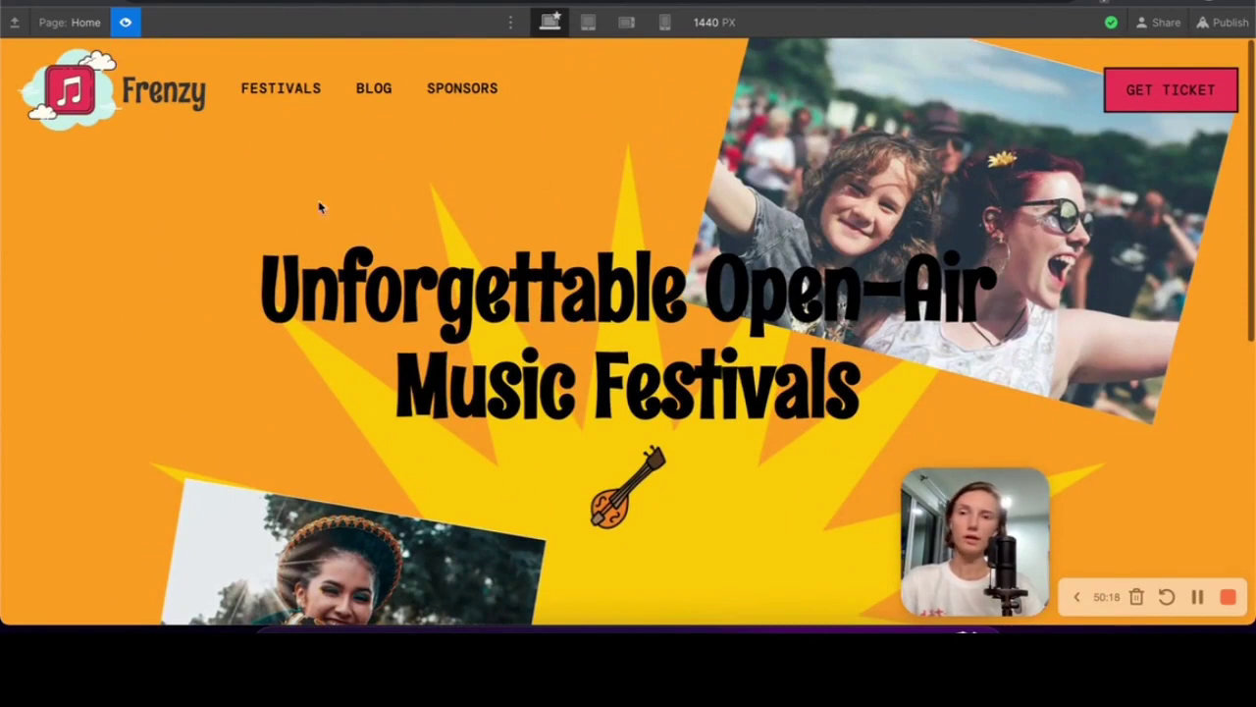
key(super+shift+p)
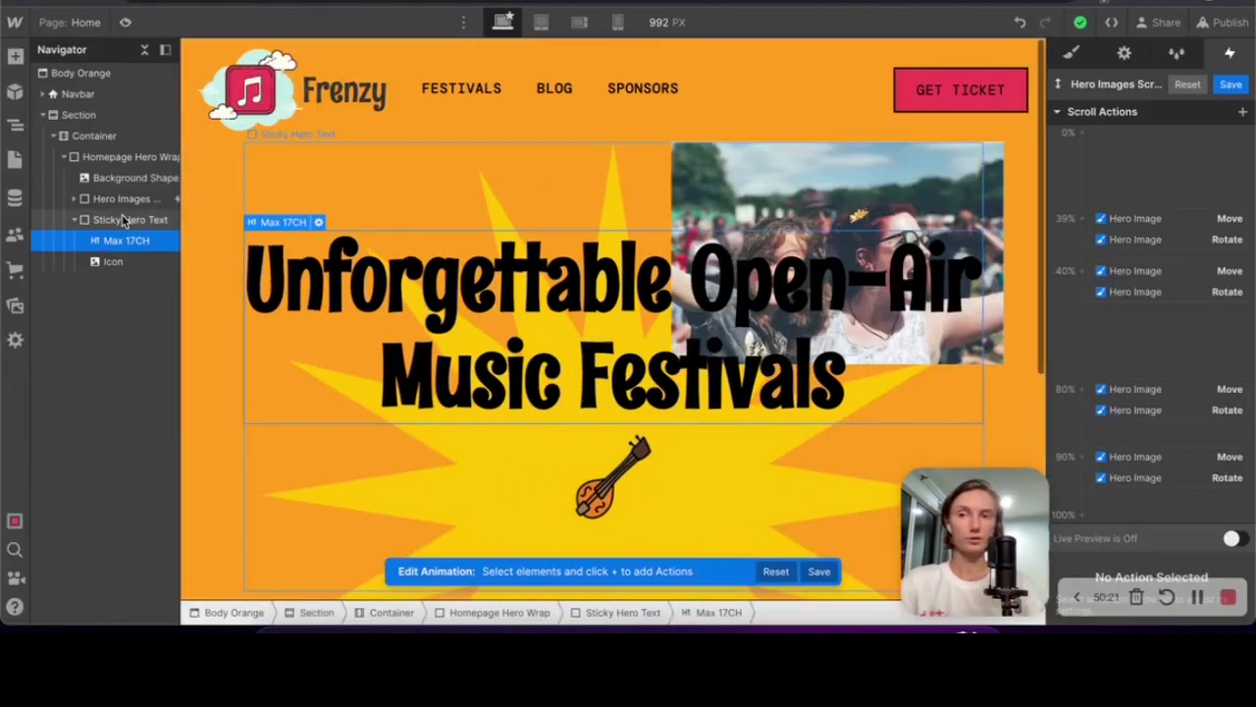
Wrap the hero heading in a div block and give it the class Heading Wrap
right_click(274, 226)
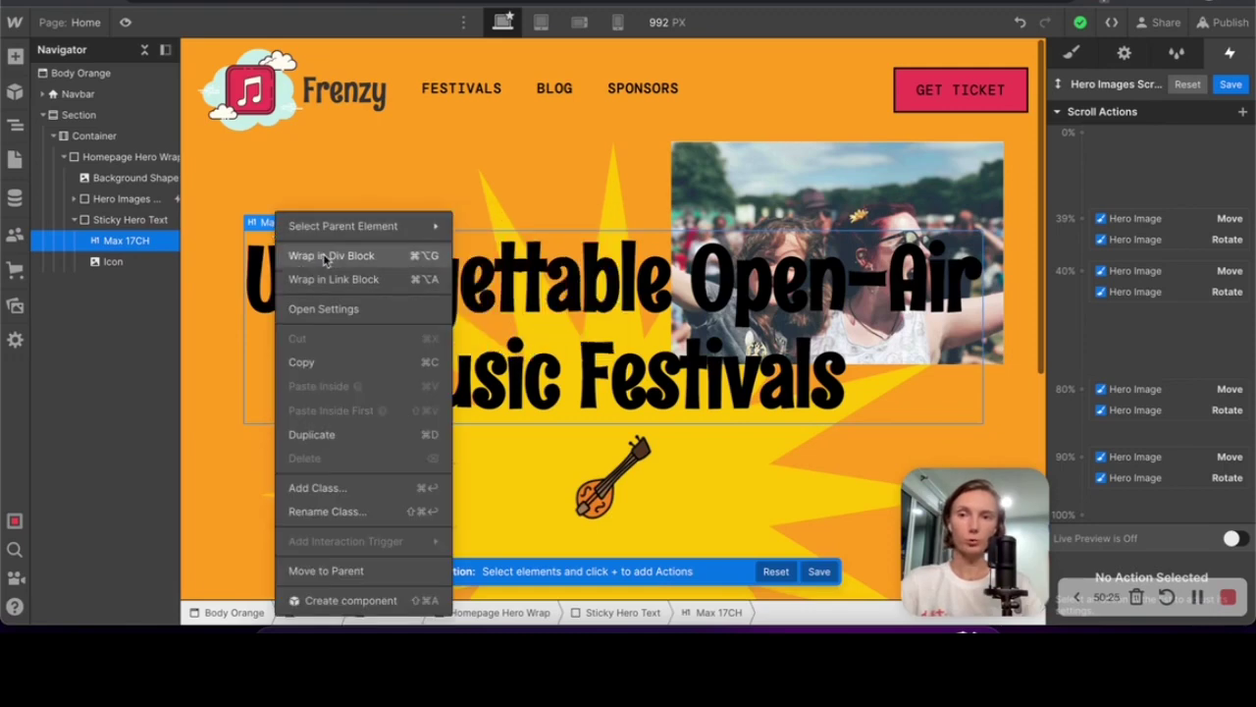
click(328, 251)
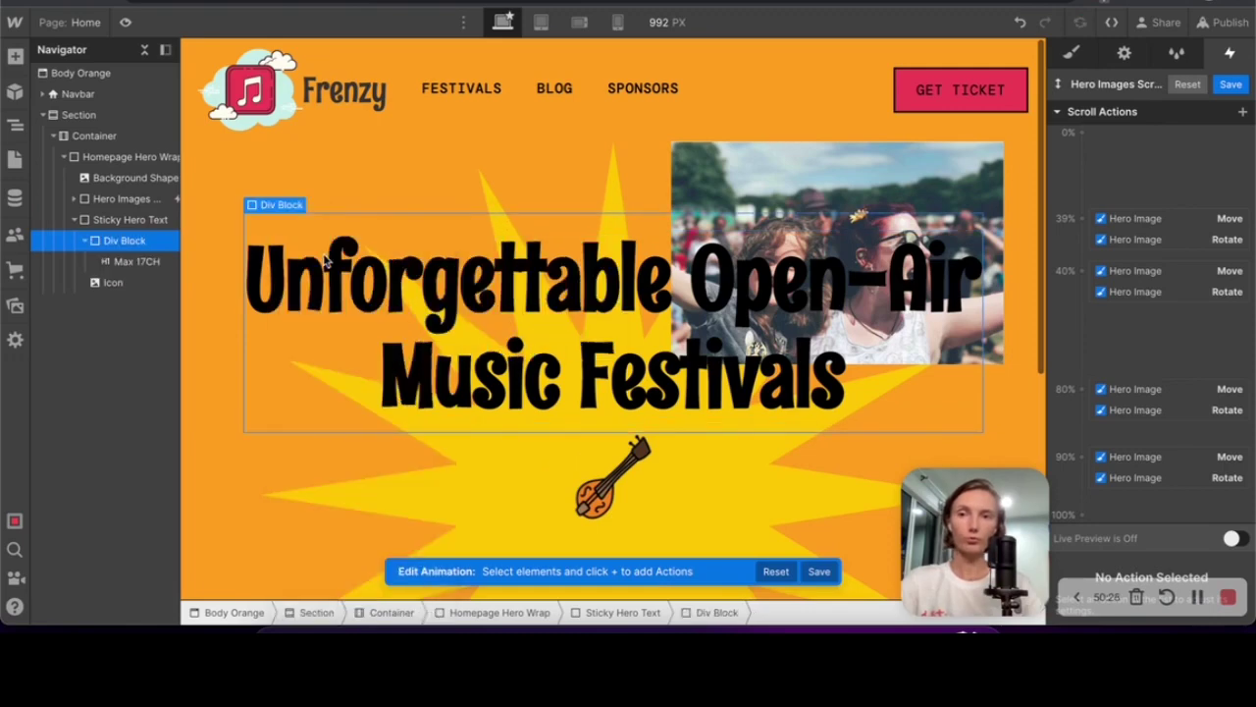
click(1070, 52)
click(1124, 163)
text(Heading Wr)
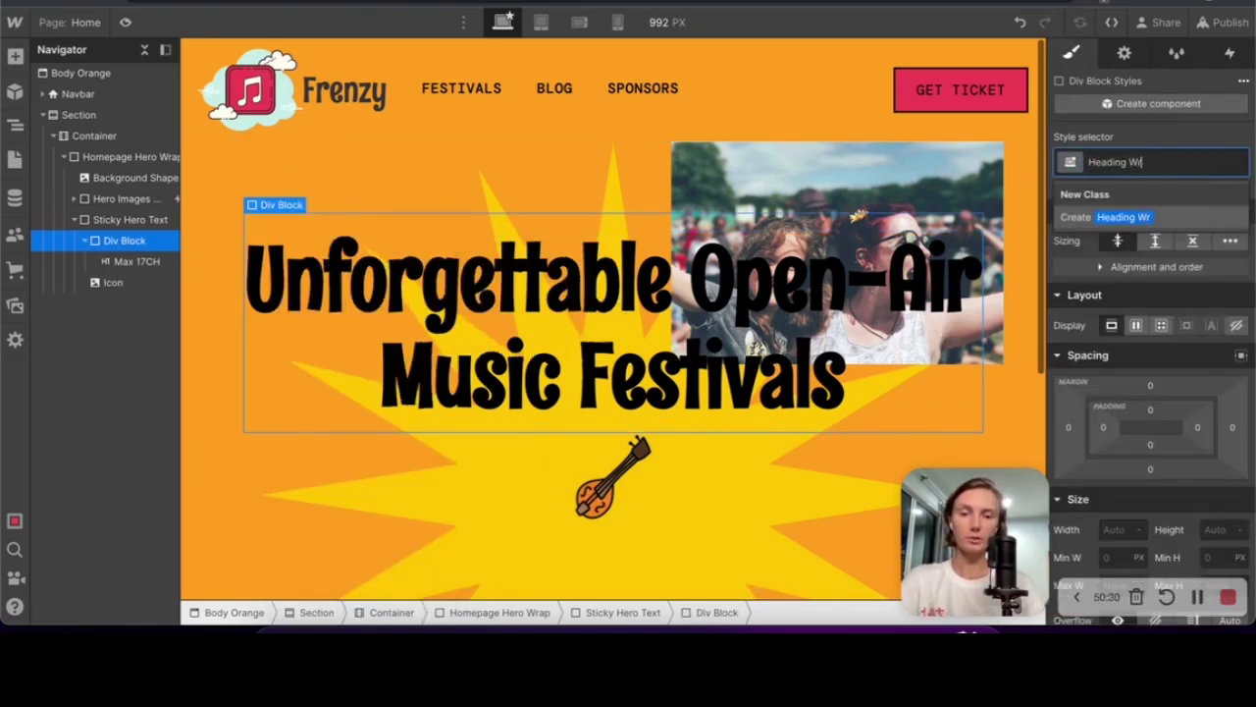
key(Return)
Set Heading Wrap's position to Relative and make it a flex container with its content centered on both axes
scroll(1153, 392, down, 5)
click(1153, 306)
click(1154, 330)
scroll(1155, 328, up, 4)
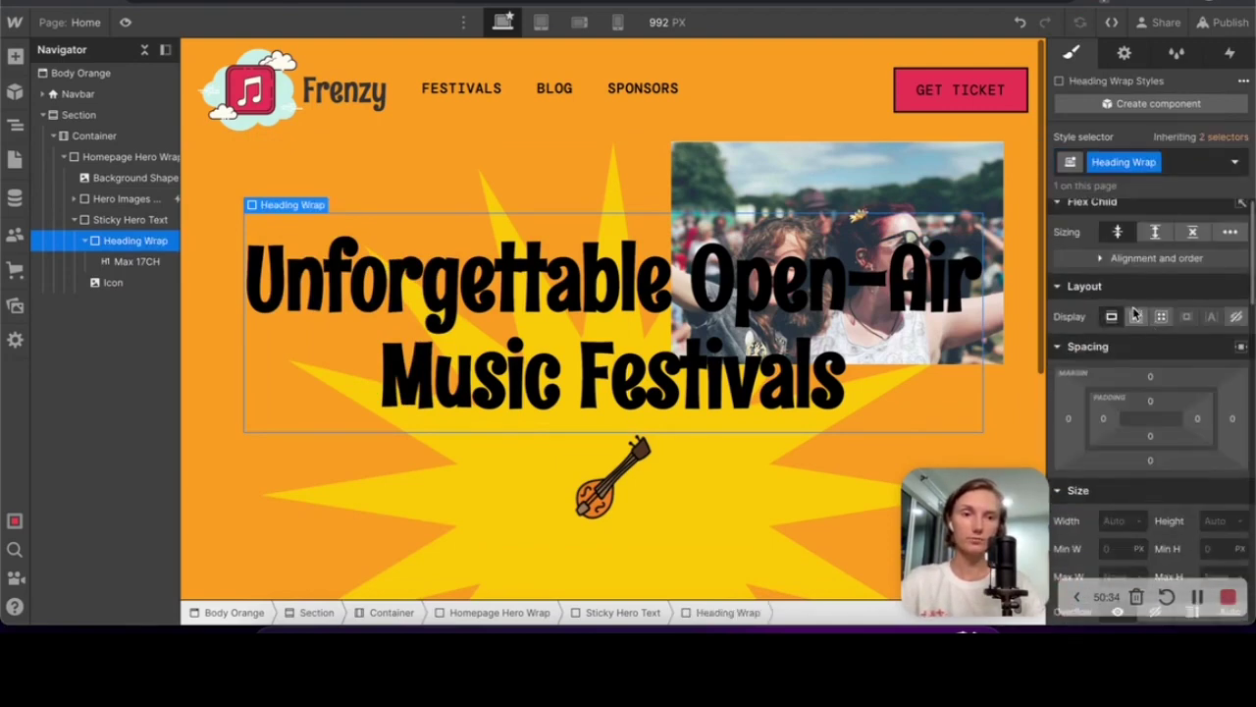
click(1137, 316)
click(1144, 380)
click(1143, 406)
Move the Background Shape image inside Heading Wrap above the heading, set its z-index to -1 and check the scrolling in preview
drag(110, 185, 117, 246)
scroll(1167, 393, down, 3)
click(1214, 531)
text(-1)
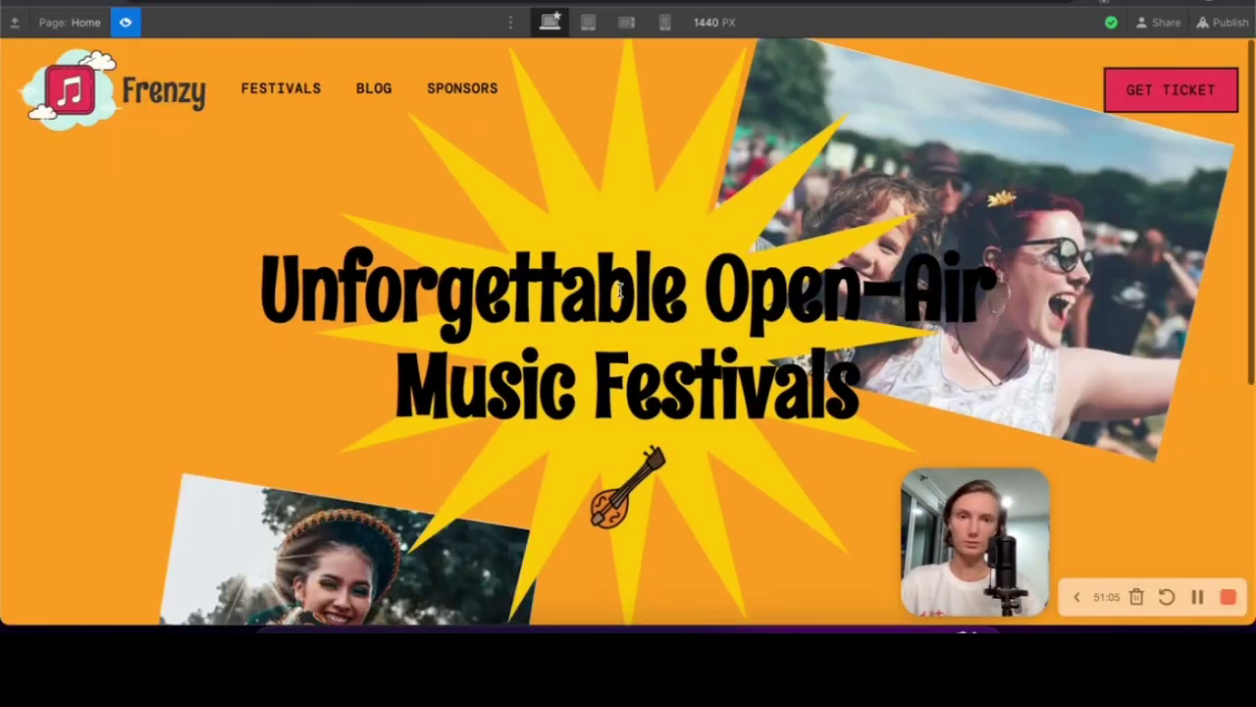
scroll(619, 289, down, 3)
scroll(619, 290, up, 3)
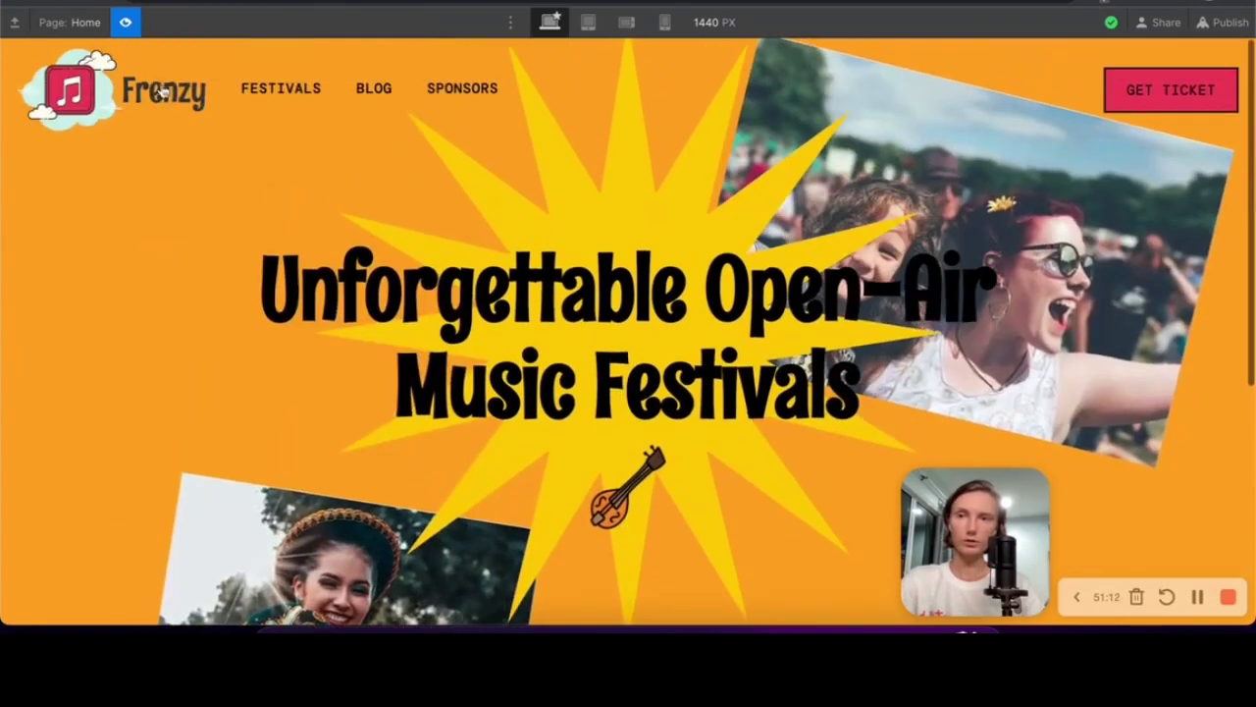
Increase the height of the Sticky Hero Text block to lower the heading, and check the scrolling in preview
key(super+shift+p)
scroll(1250, 383, down, 3)
click(1215, 371)
click(125, 22)
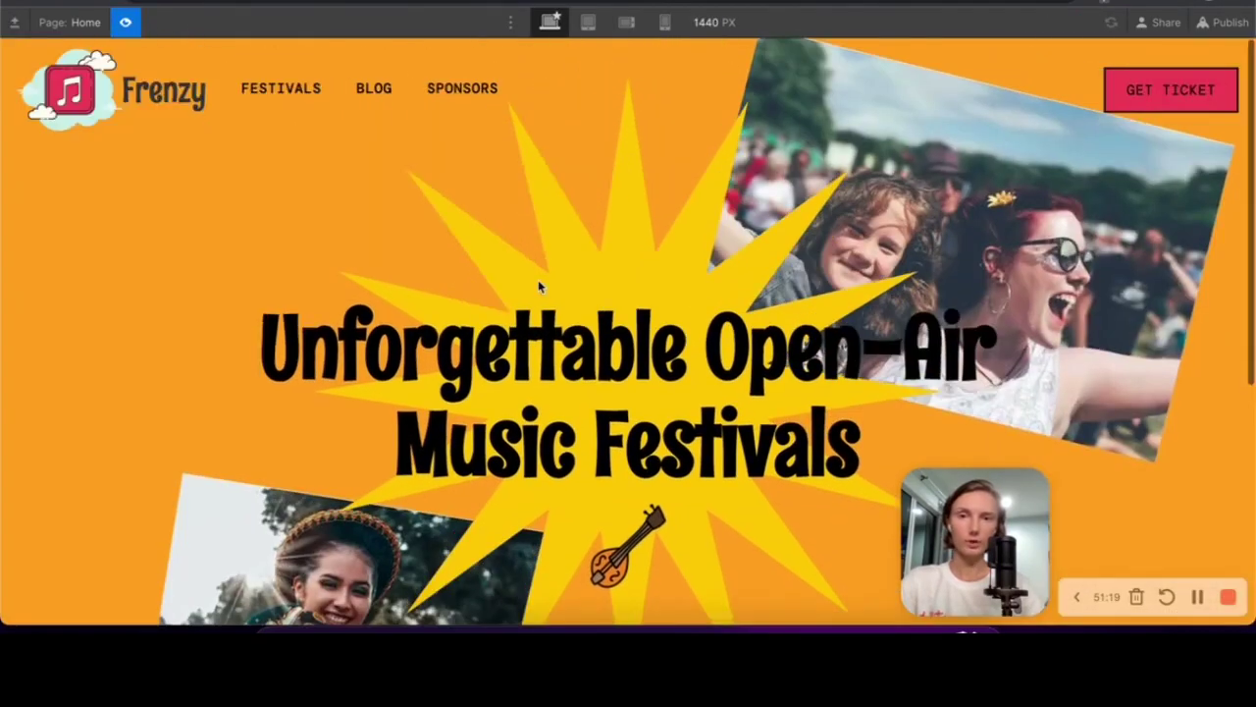
scroll(538, 285, down, 5)
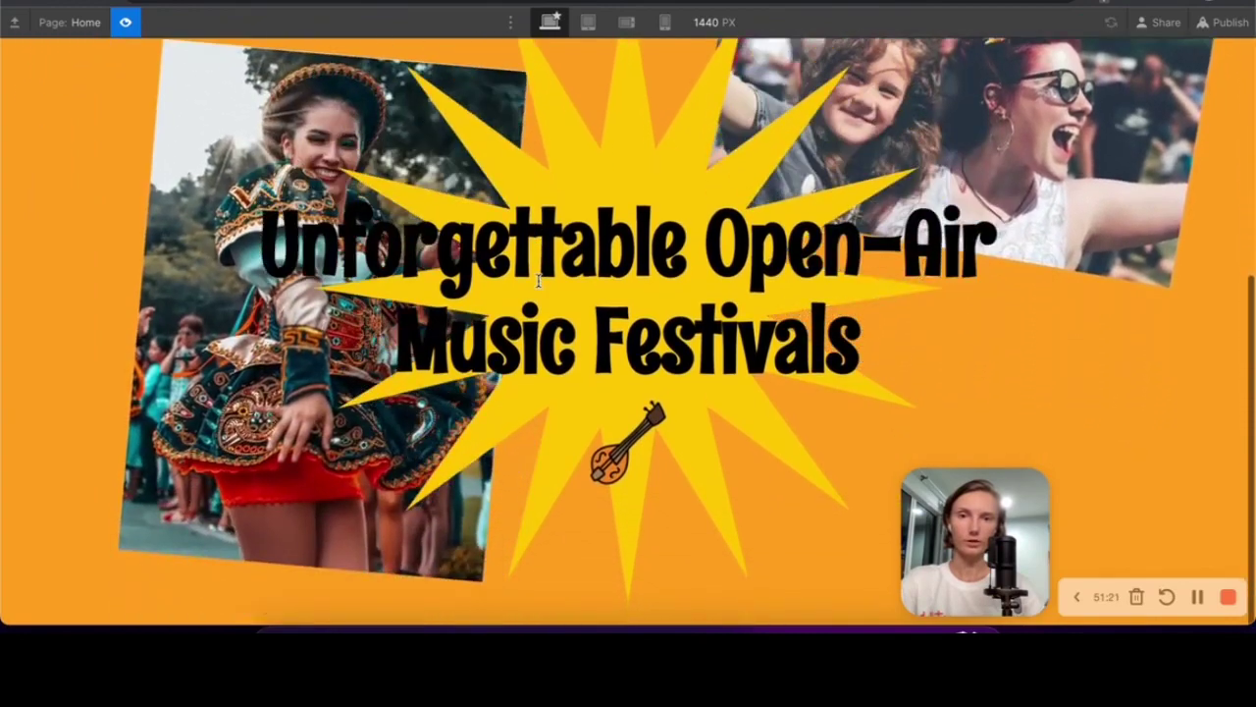
key(super+shift+p)
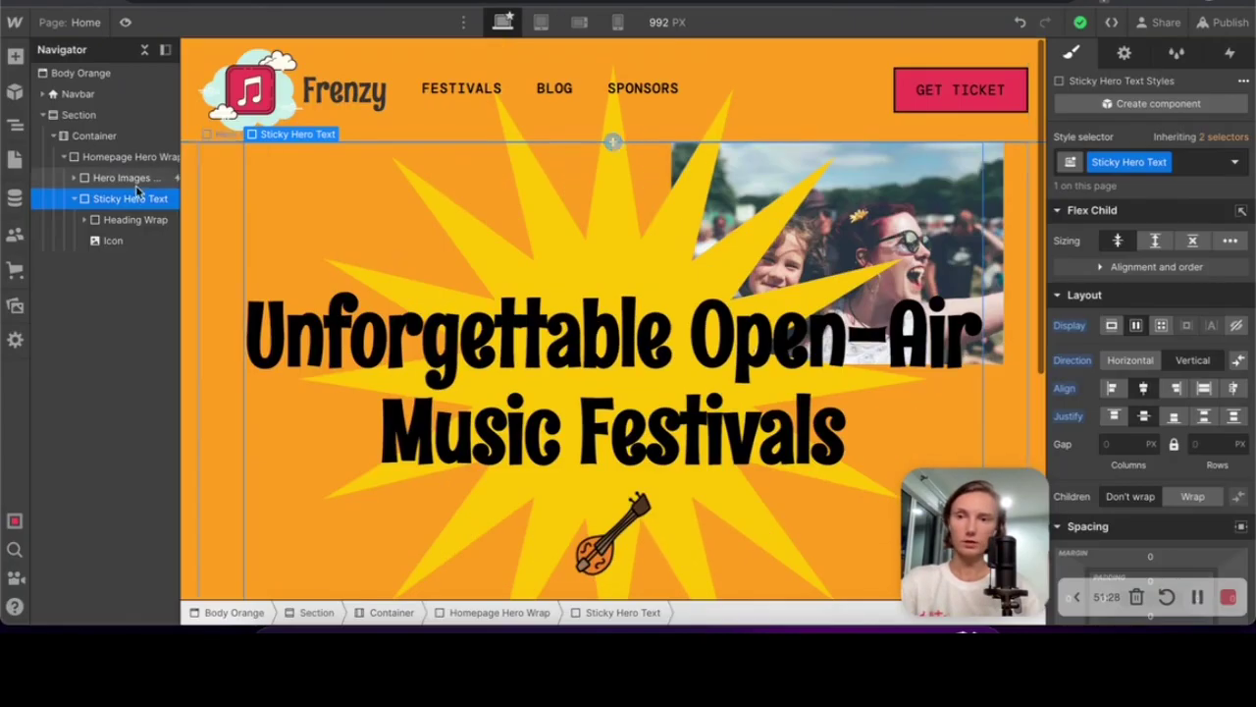
Set the Background Shape image's maximum width to 120%
click(84, 219)
click(137, 241)
scroll(1148, 393, down, 5)
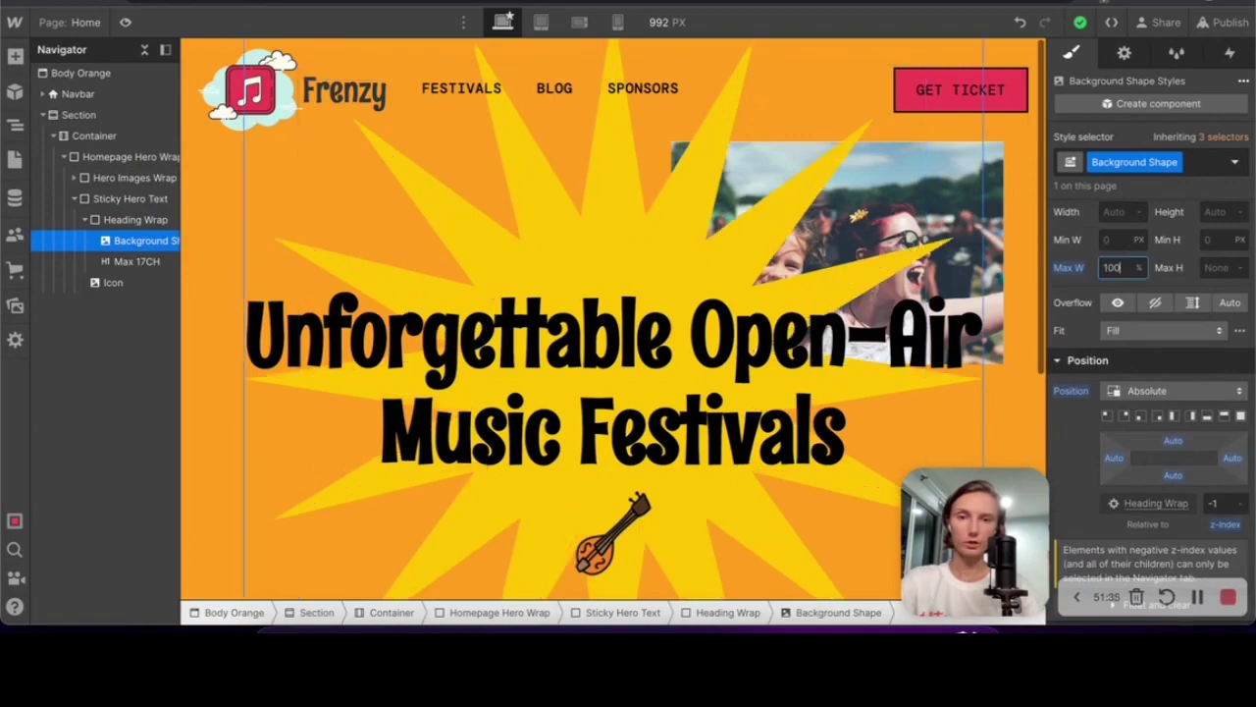
key(shift+Up)
key(shift+Up)
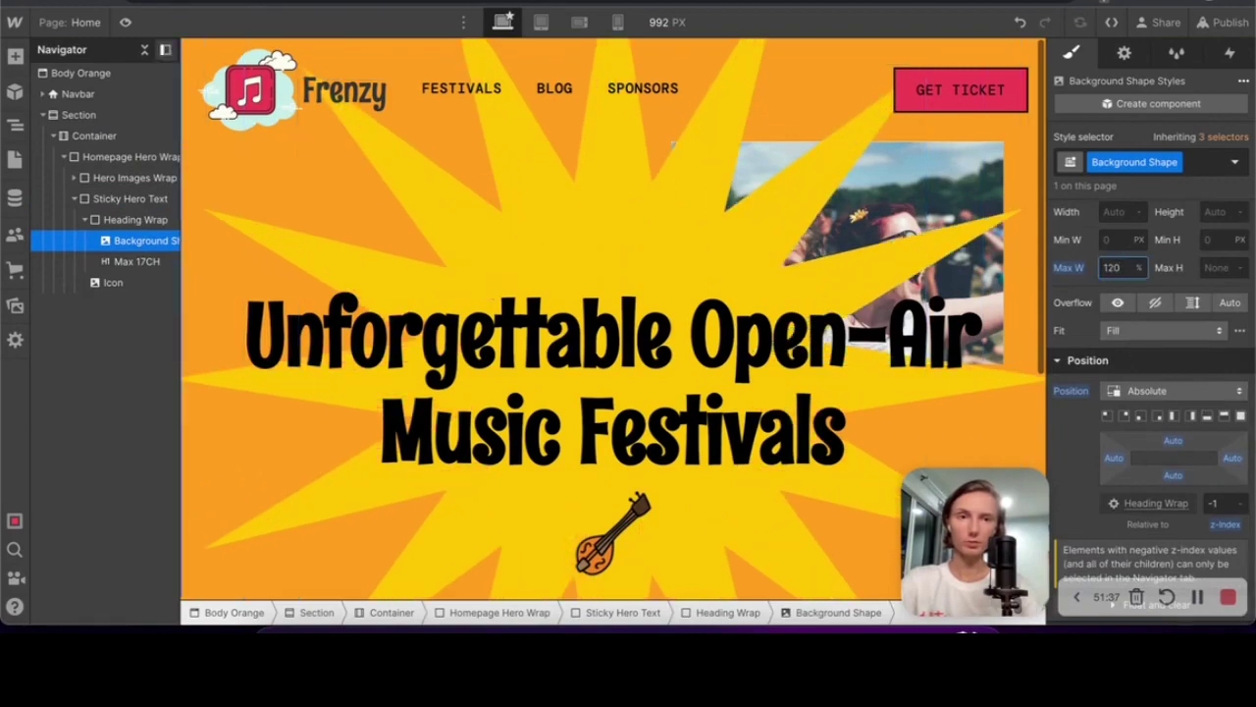
Preview the homepage and examine how the star shape overlaps the hero photos and heading during scrolling
click(125, 22)
scroll(596, 310, up, 1)
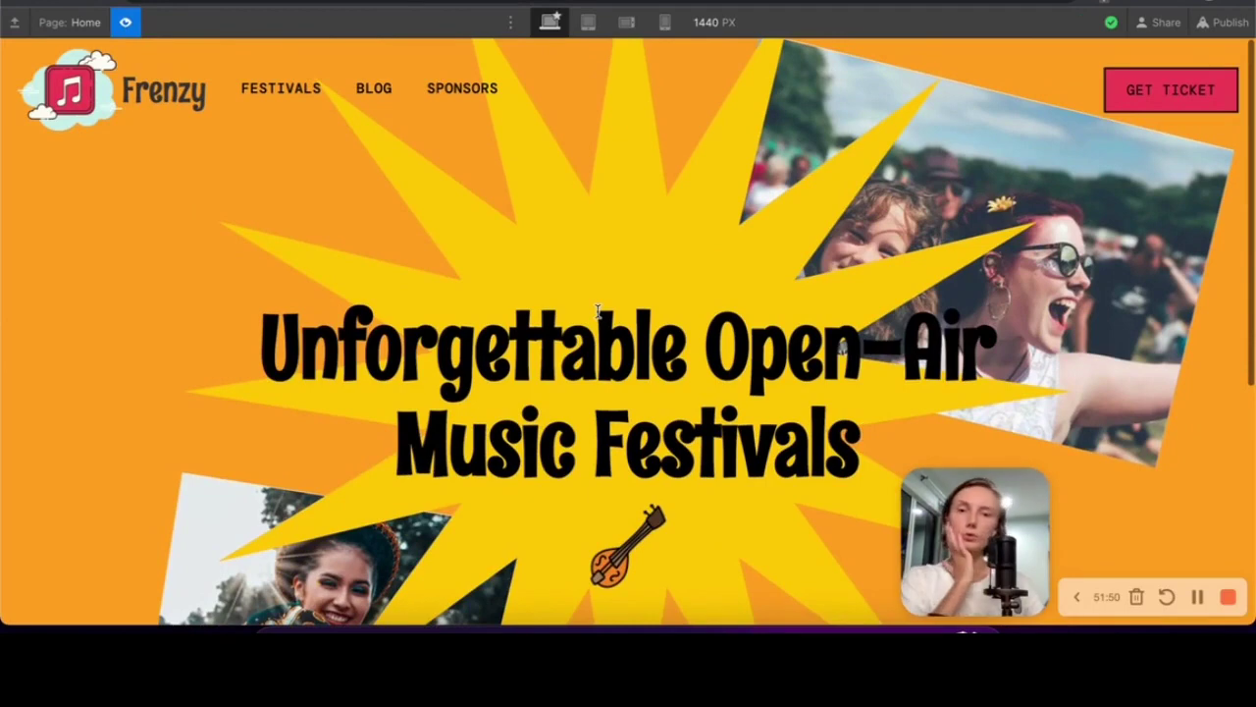
scroll(609, 274, down, 3)
scroll(651, 193, up, 2)
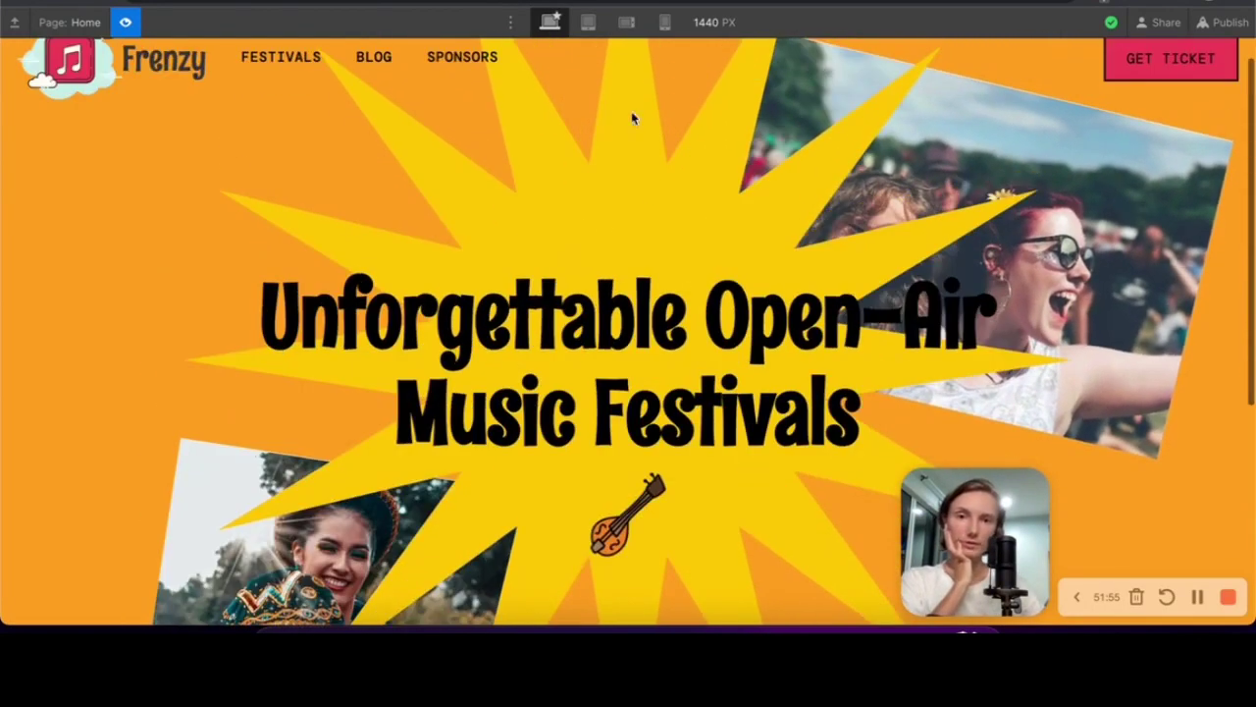
scroll(717, 213, up, 1)
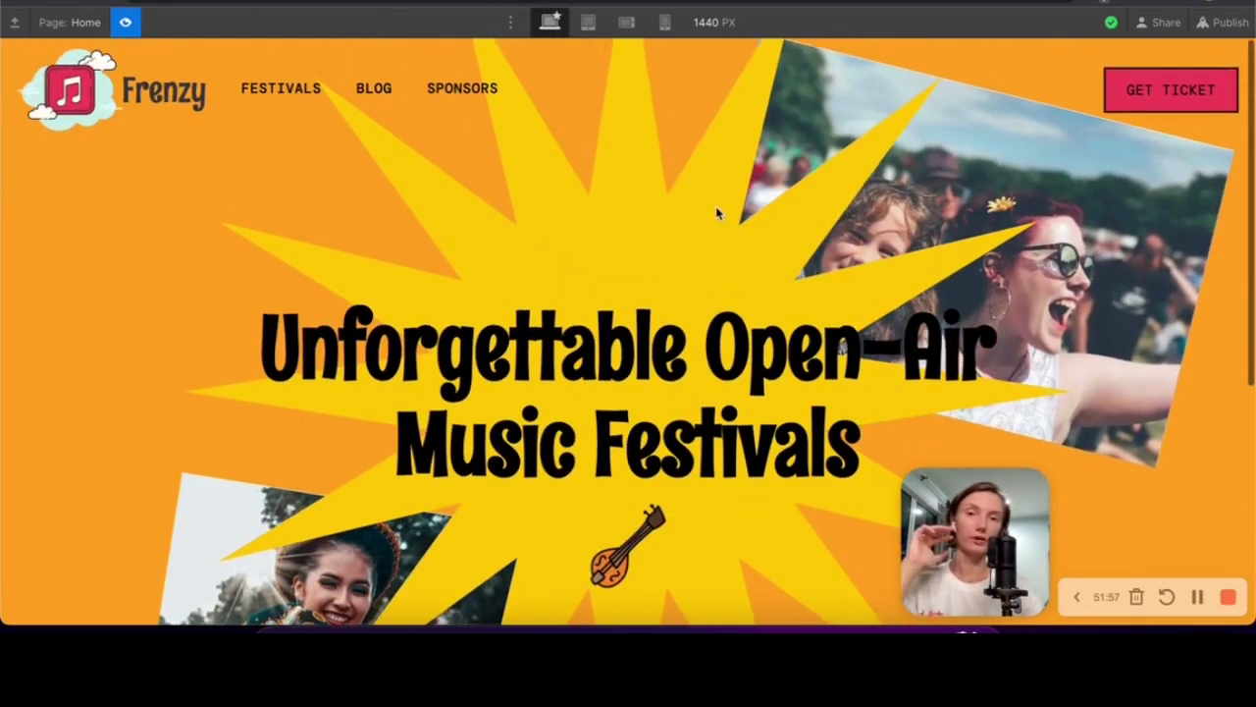
scroll(717, 213, down, 3)
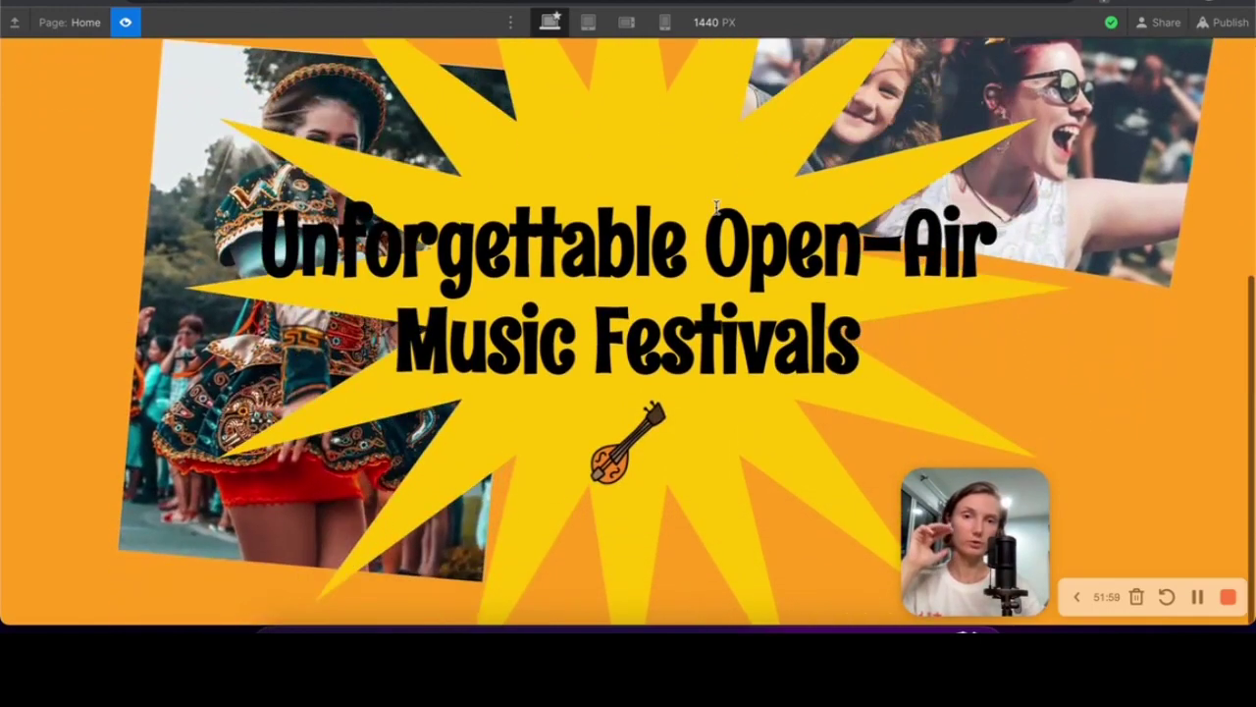
scroll(716, 208, up, 3)
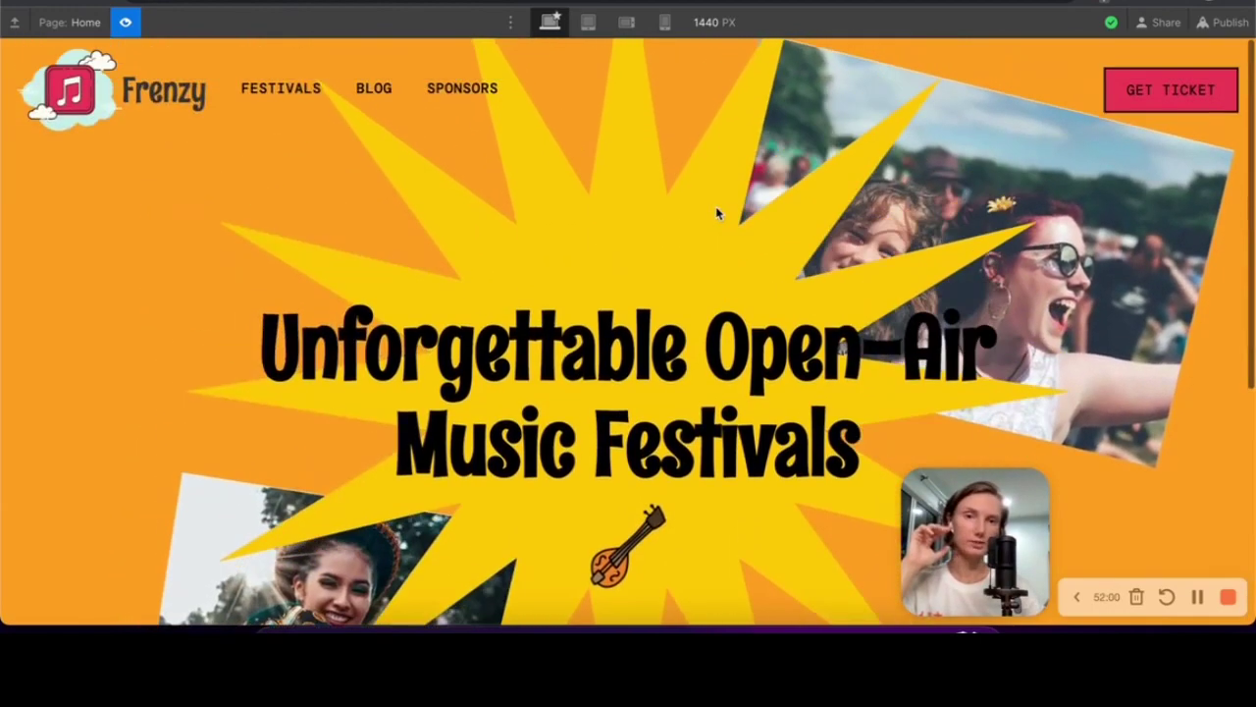
click(126, 21)
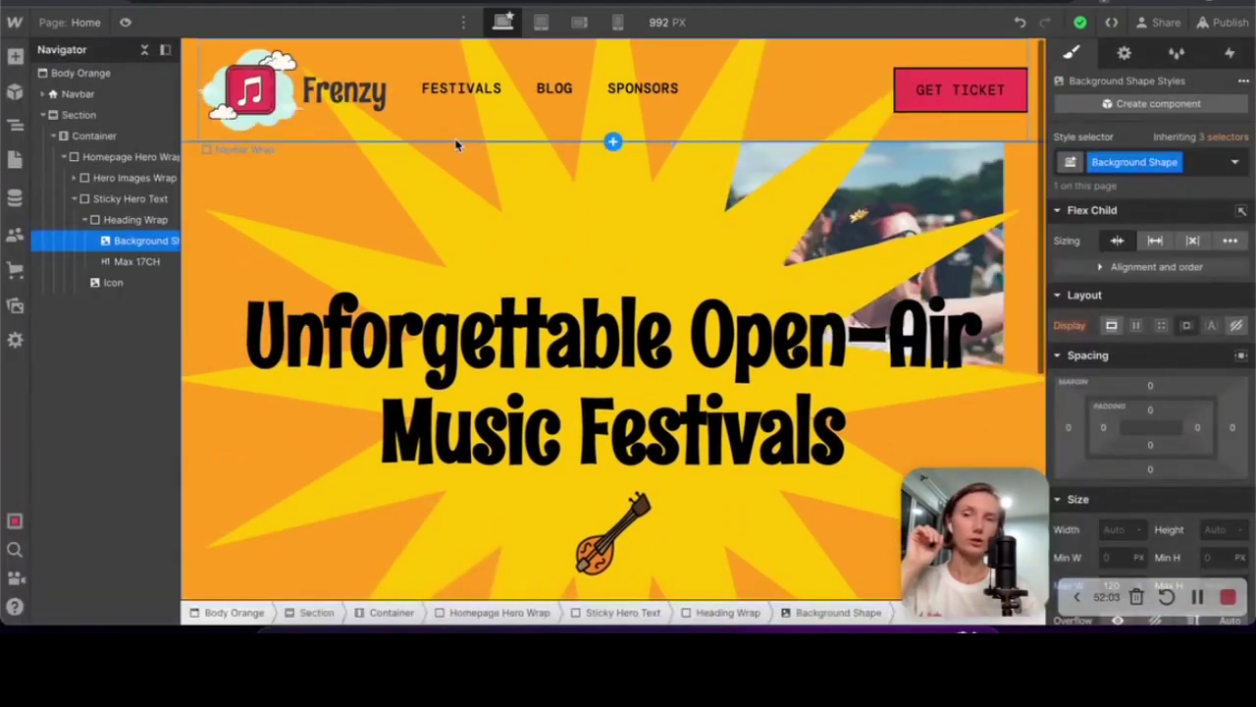
Delete the Background Shape image and remove Heading Wrap, keeping the heading directly inside Sticky Hero Text
key(Delete)
click(126, 222)
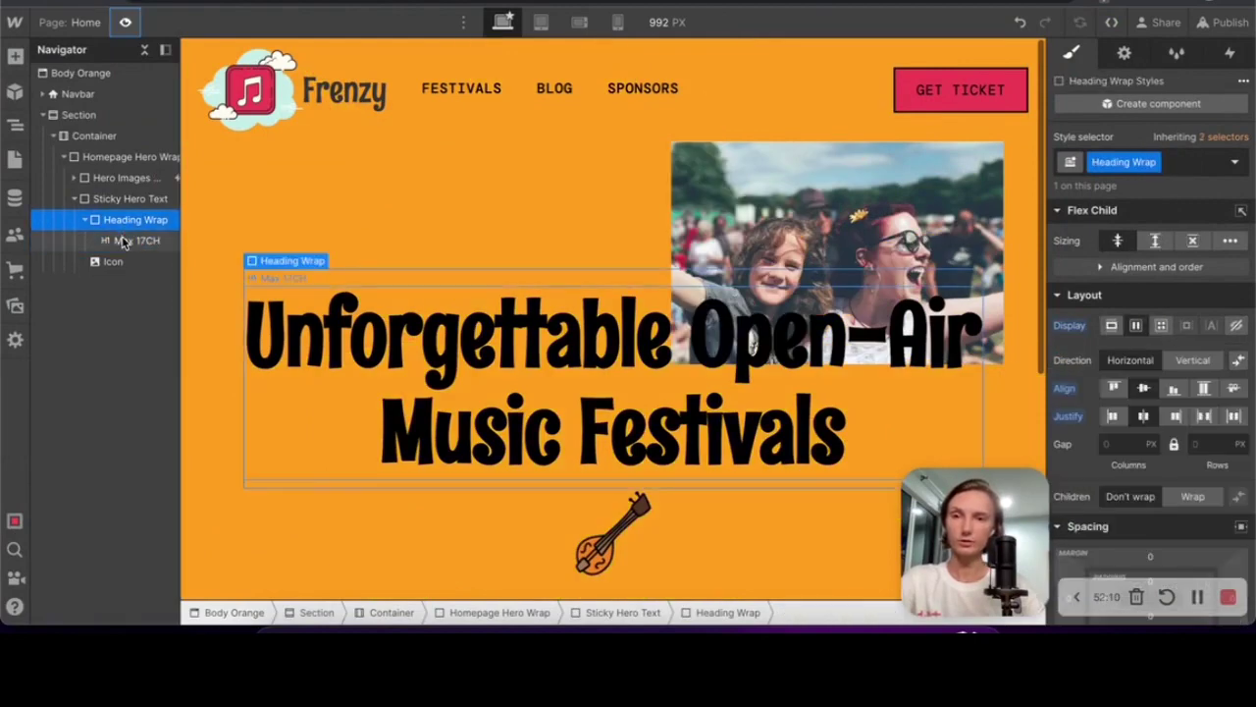
click(124, 242)
drag(124, 242, 113, 218)
click(111, 239)
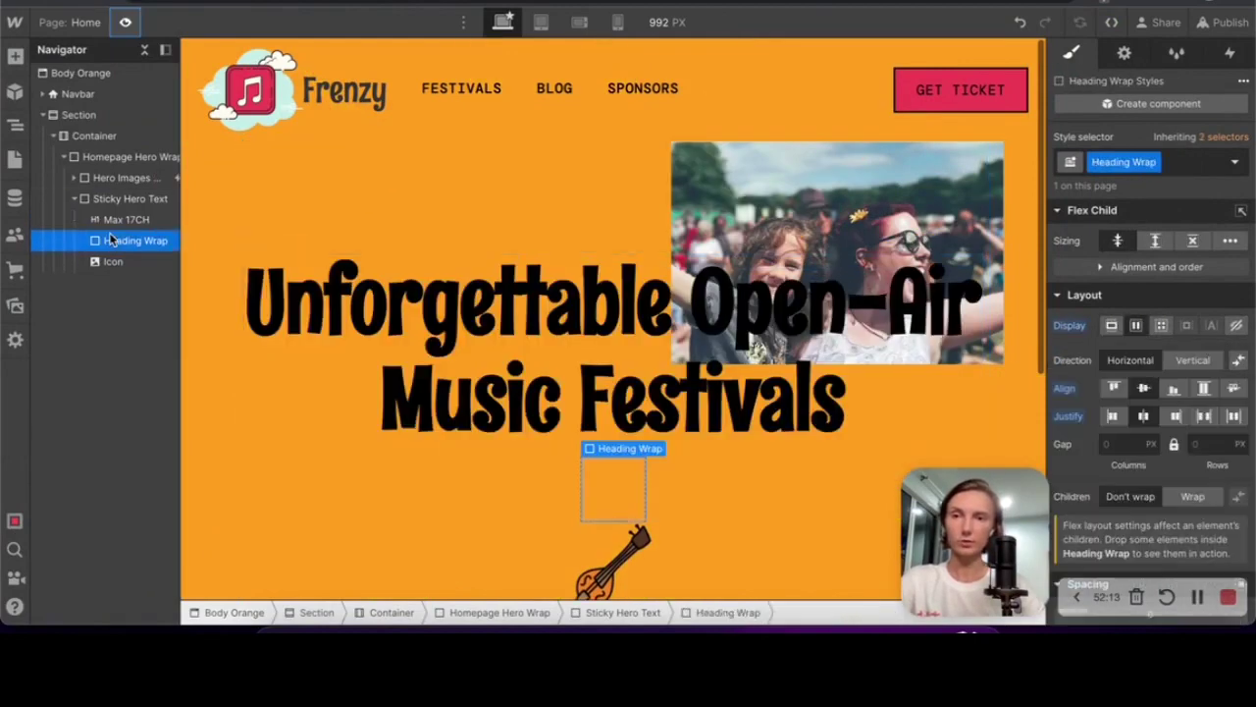
key(Delete)
Add a div block as the first child of Homepage Hero Wrap
click(15, 57)
key(z)
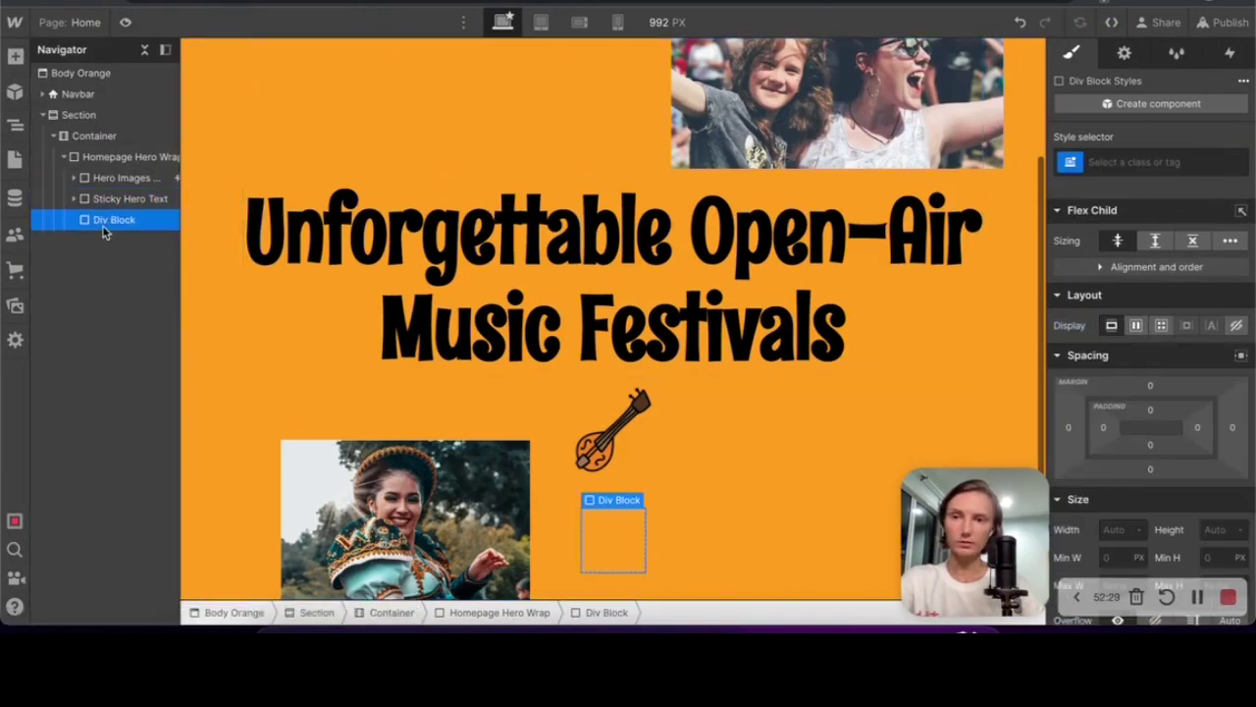
drag(105, 232, 104, 183)
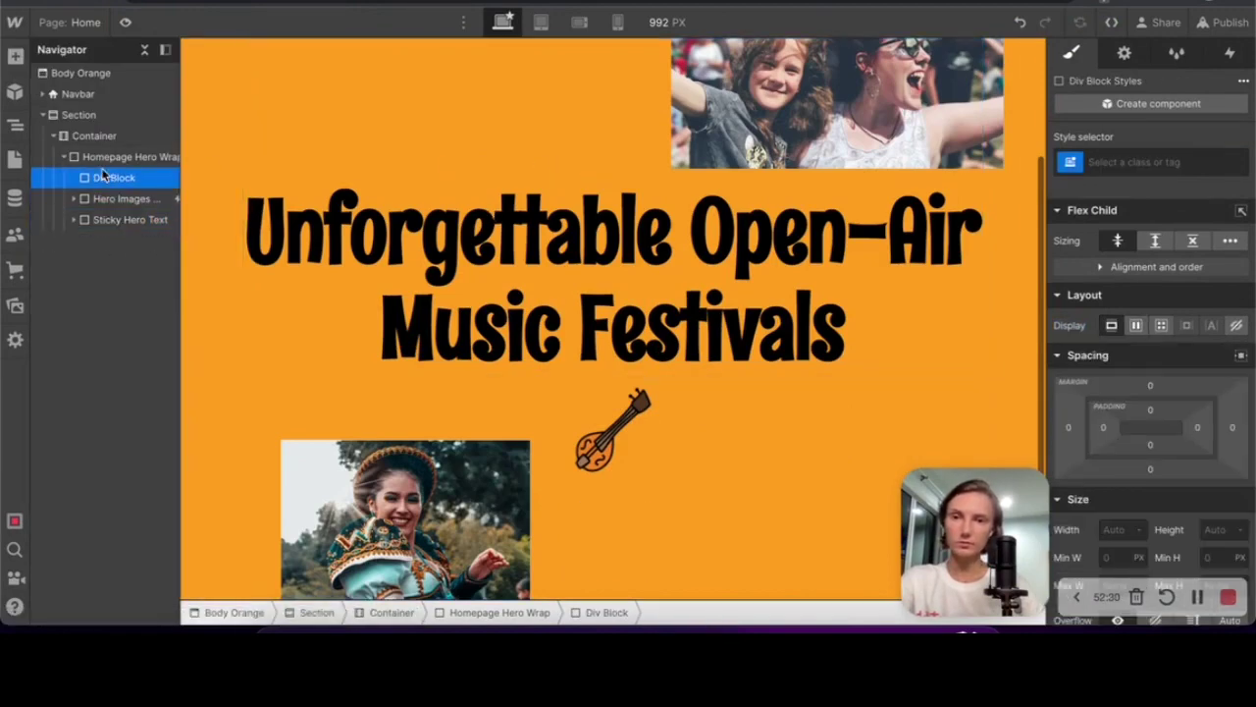
Give the new div a duplicate of the Background Shape class and rename it Background Shape Wrap
click(1113, 163)
text(Bg Shape)
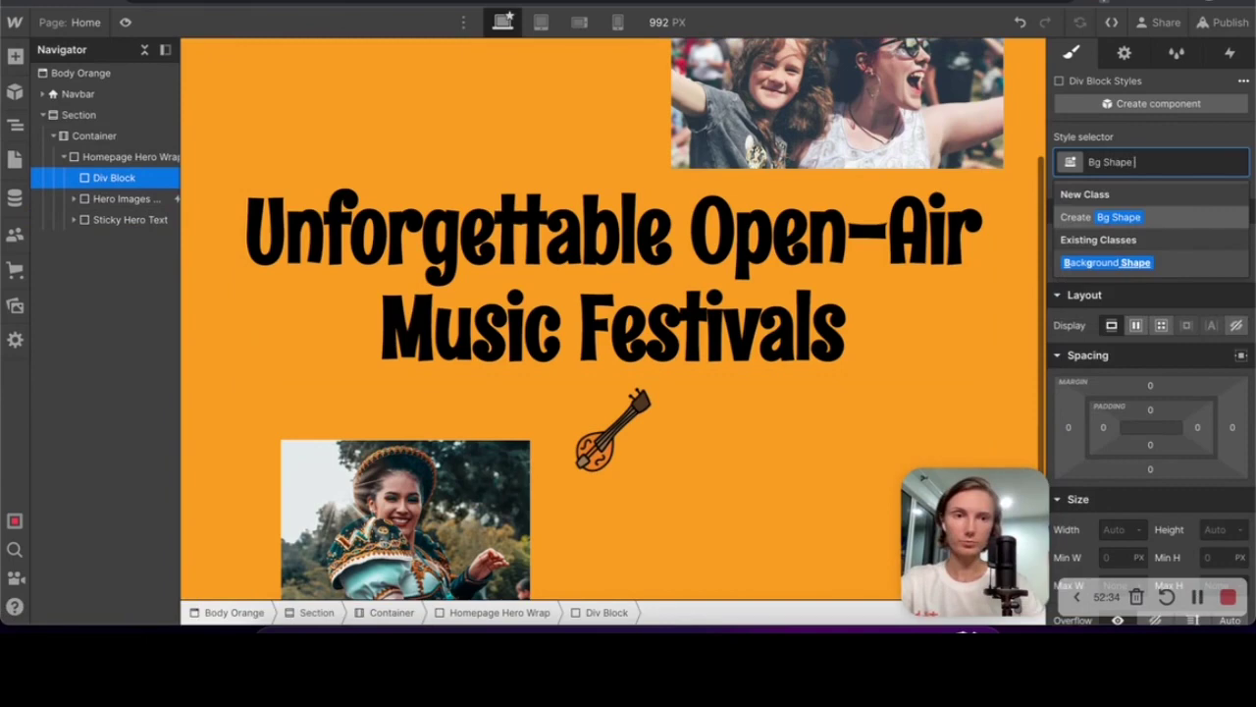
key(Return)
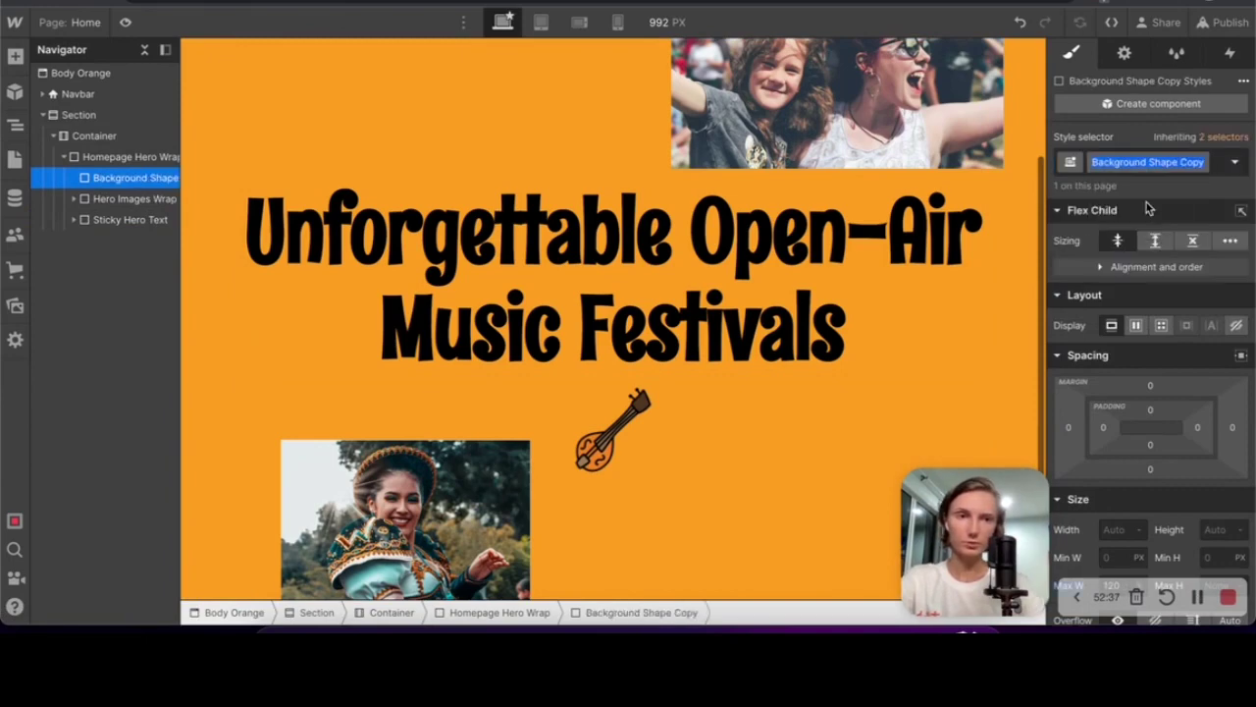
text(Wrap)
key(Return)
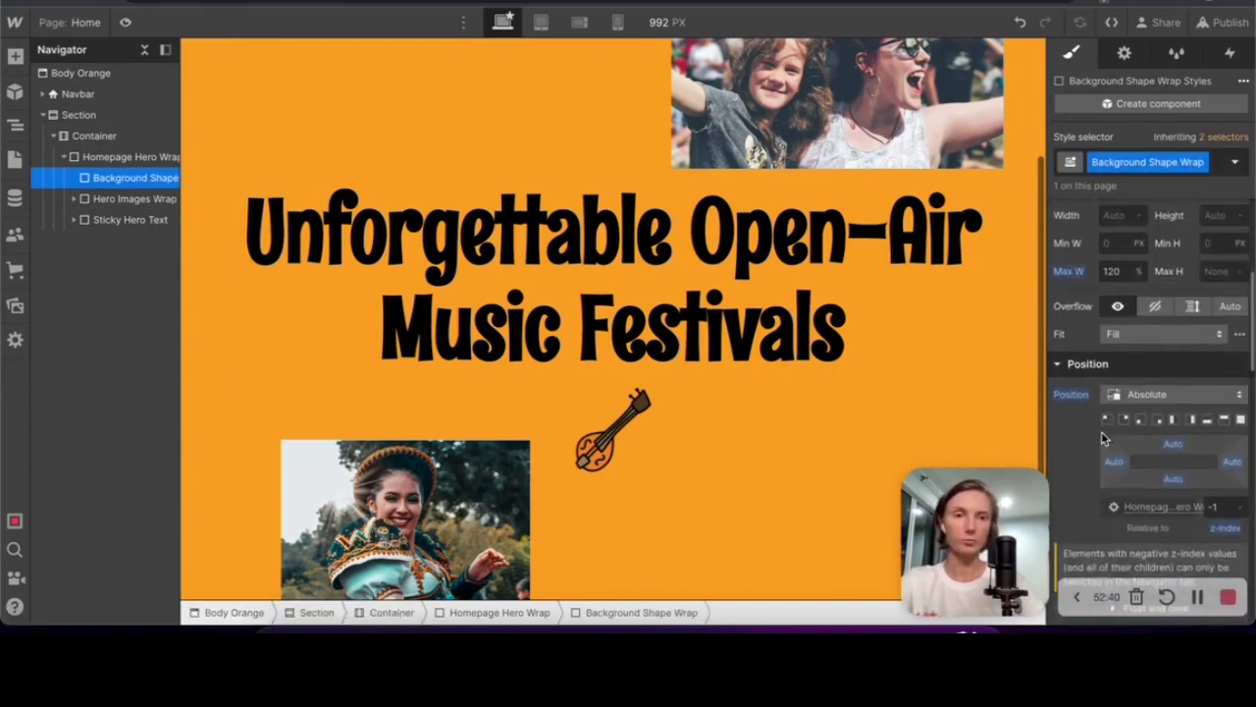
Size Background Shape Wrap to 100 VW wide and 100 VH high without a maximum width, and set its position to Sticky
scroll(960, 366, down, 3)
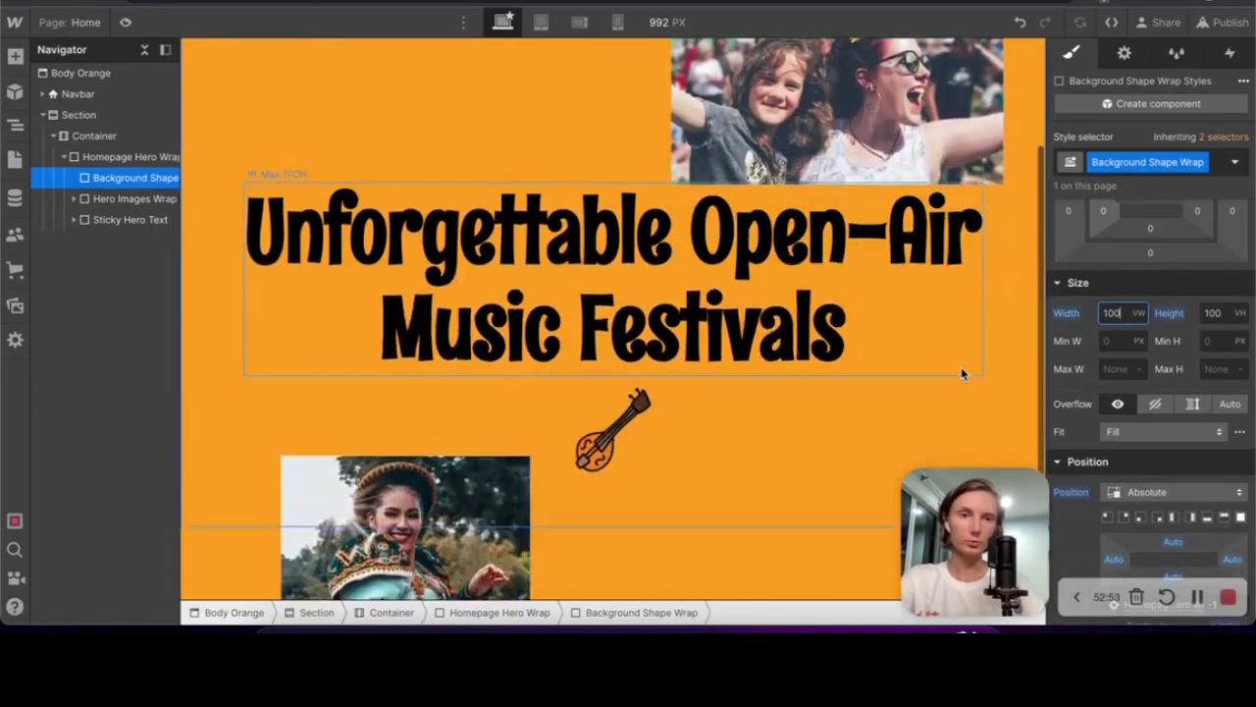
click(1173, 492)
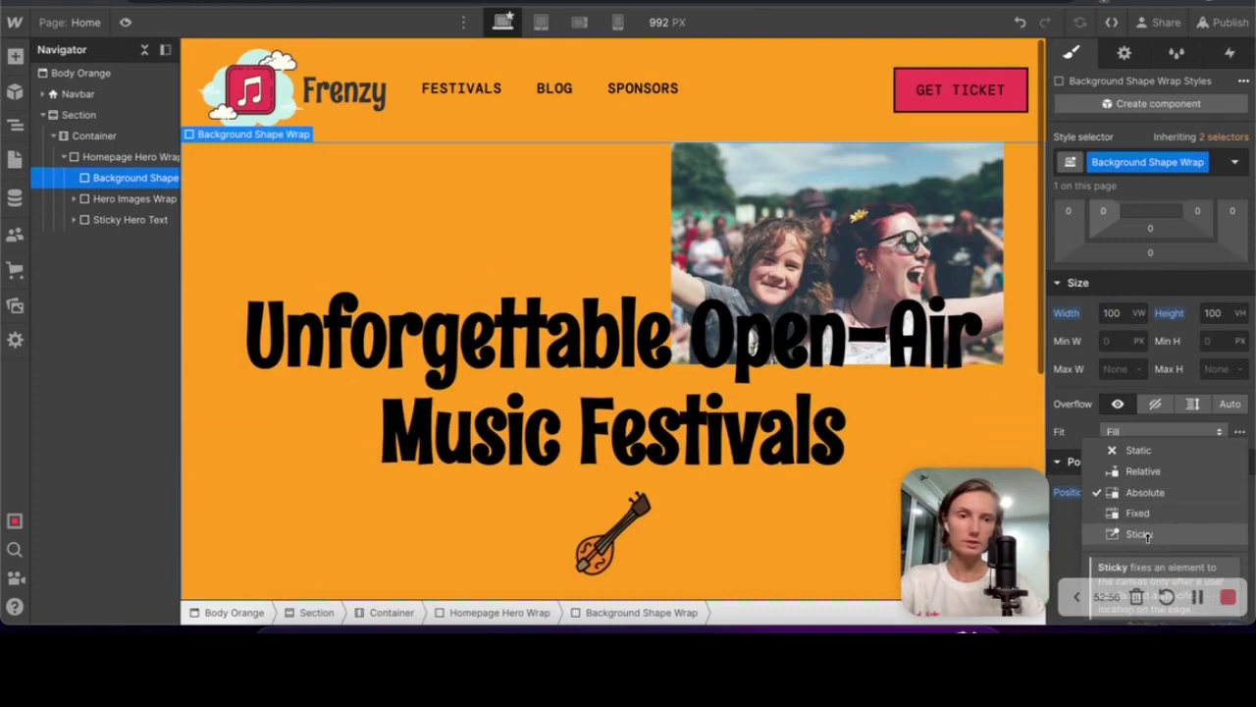
click(1150, 533)
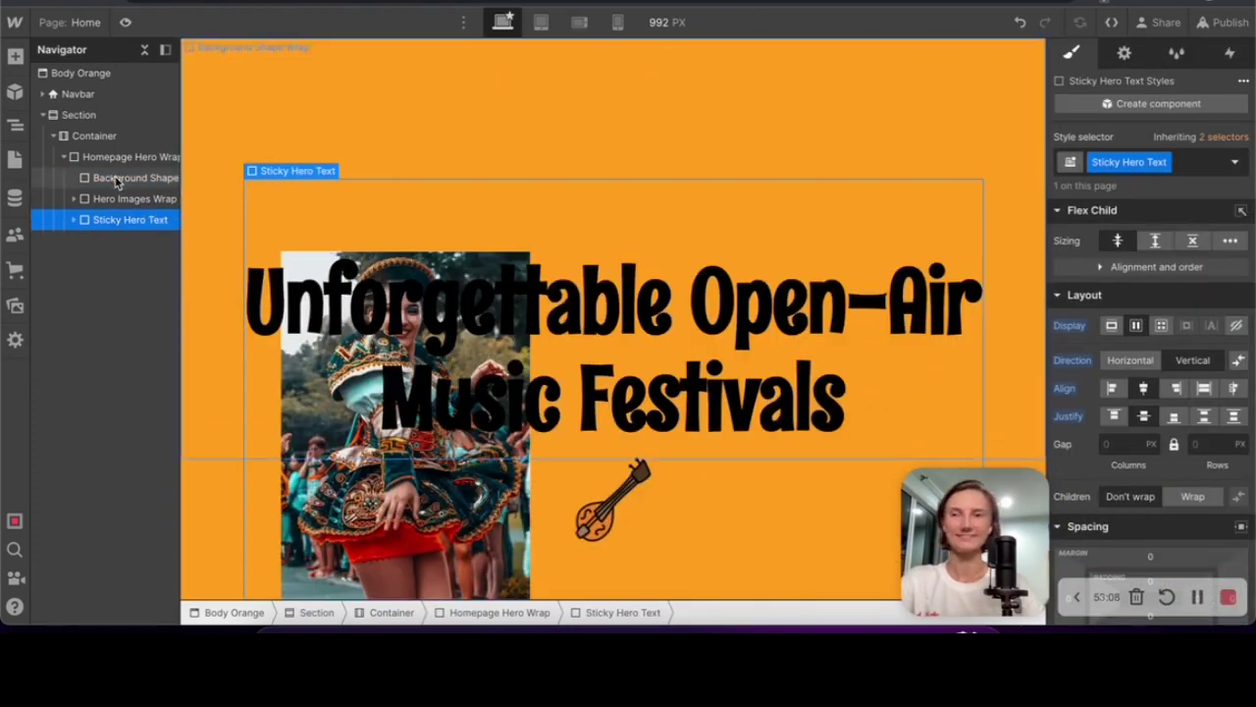
Change Background Shape Wrap's position to Absolute
click(115, 182)
click(1146, 325)
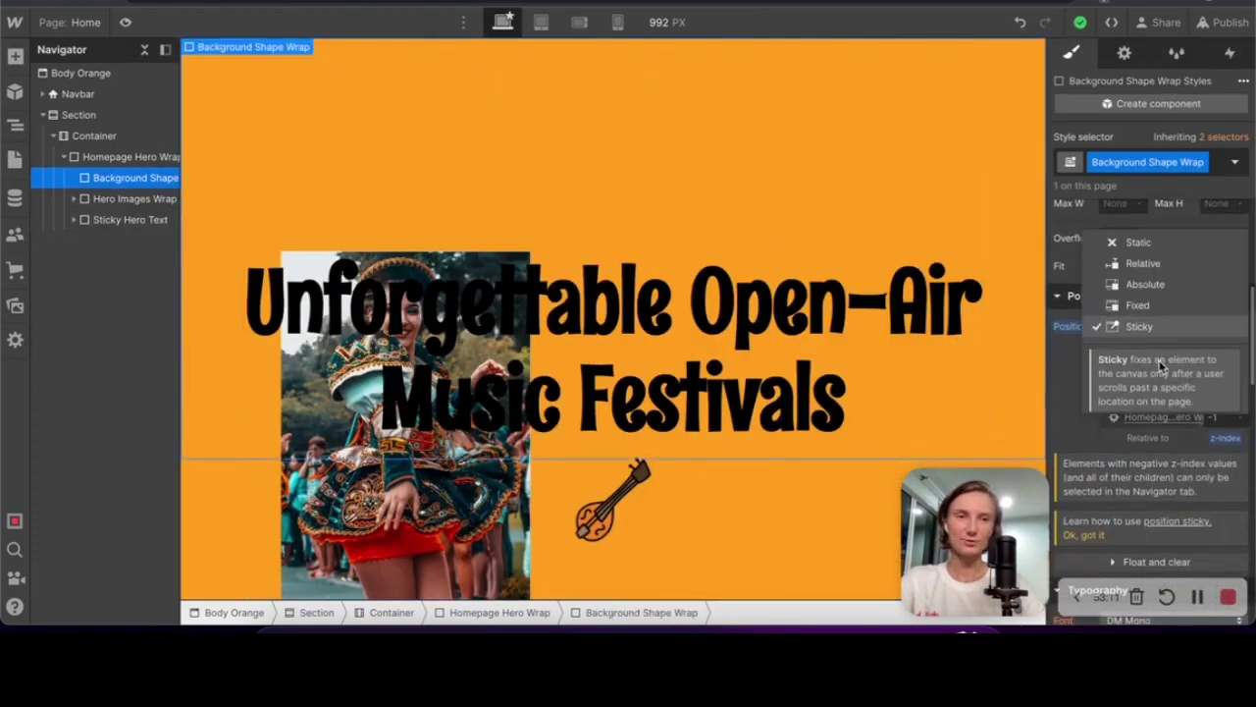
click(1144, 285)
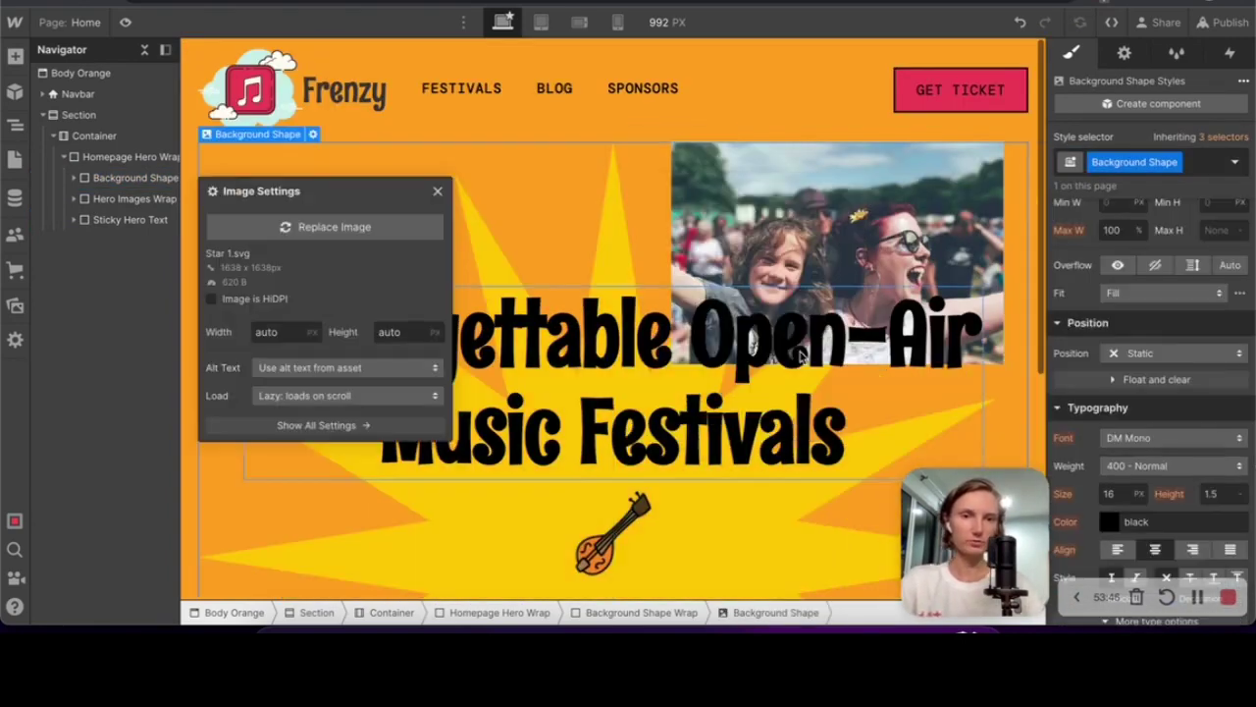
Set the Background Shape star image's position to Sticky
scroll(802, 358, down, 3)
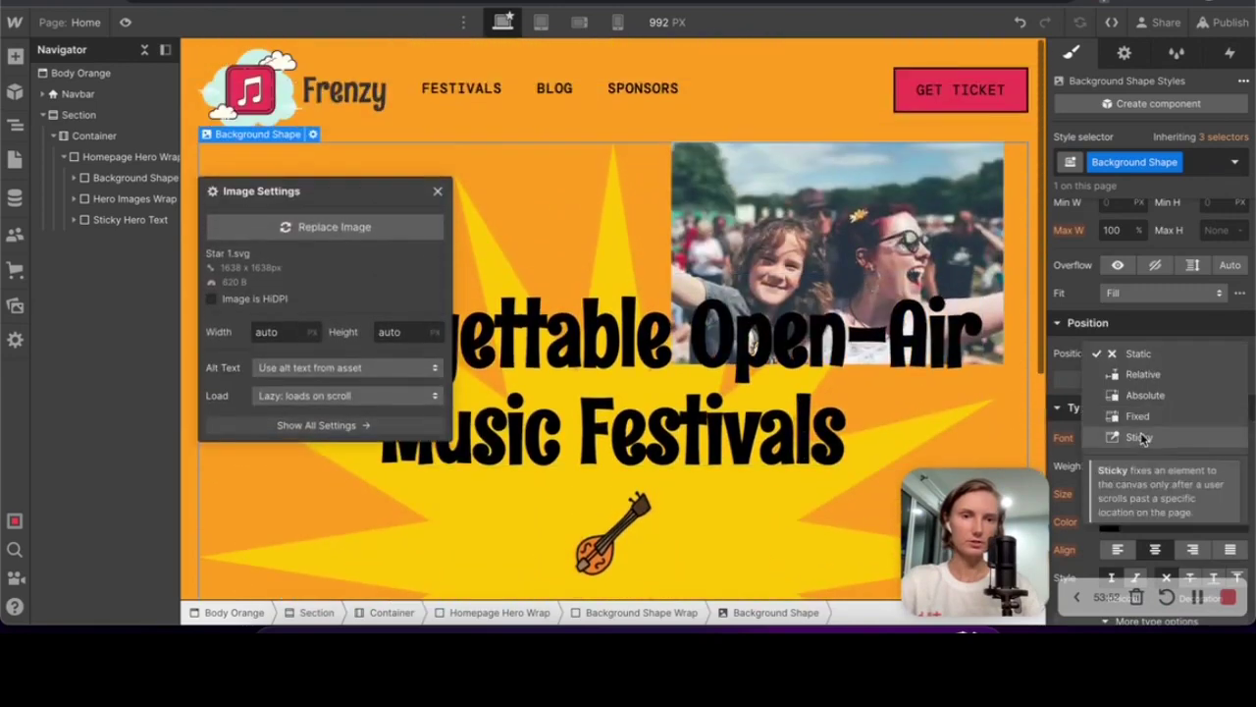
click(1144, 439)
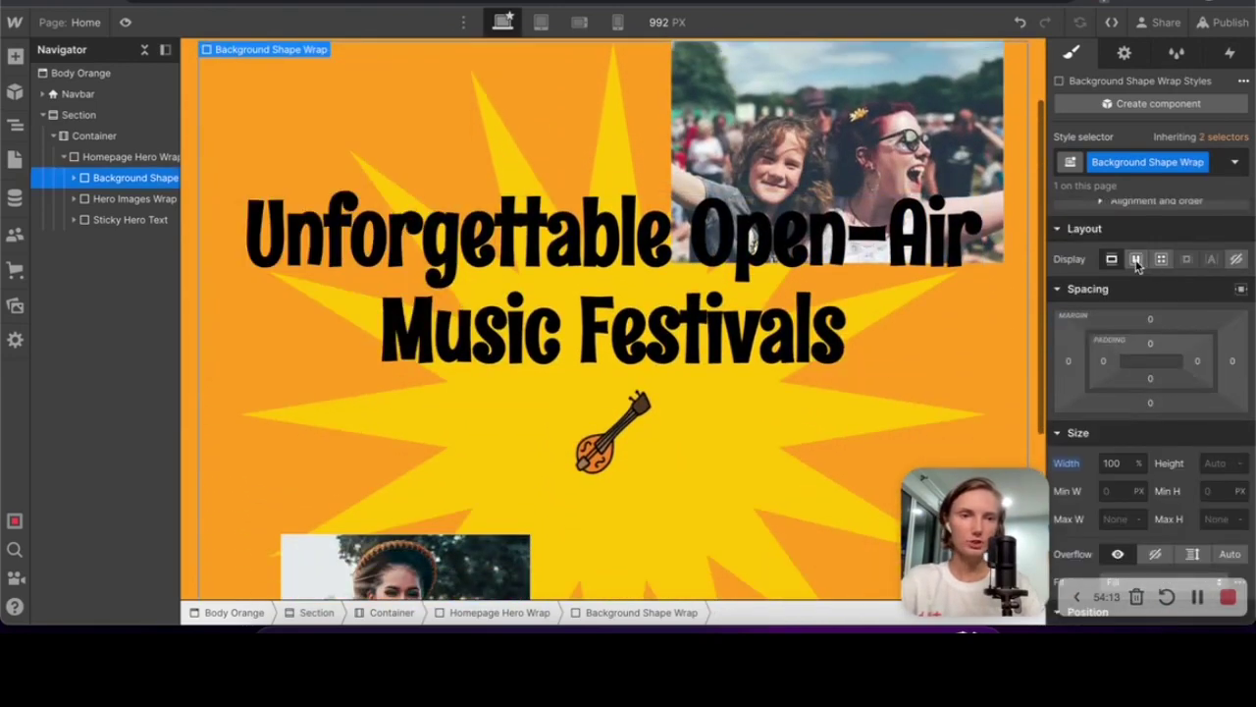
Give Background Shape Wrap a flex layout with centred alignment and Horizontal direction, and adjust its height
click(1136, 259)
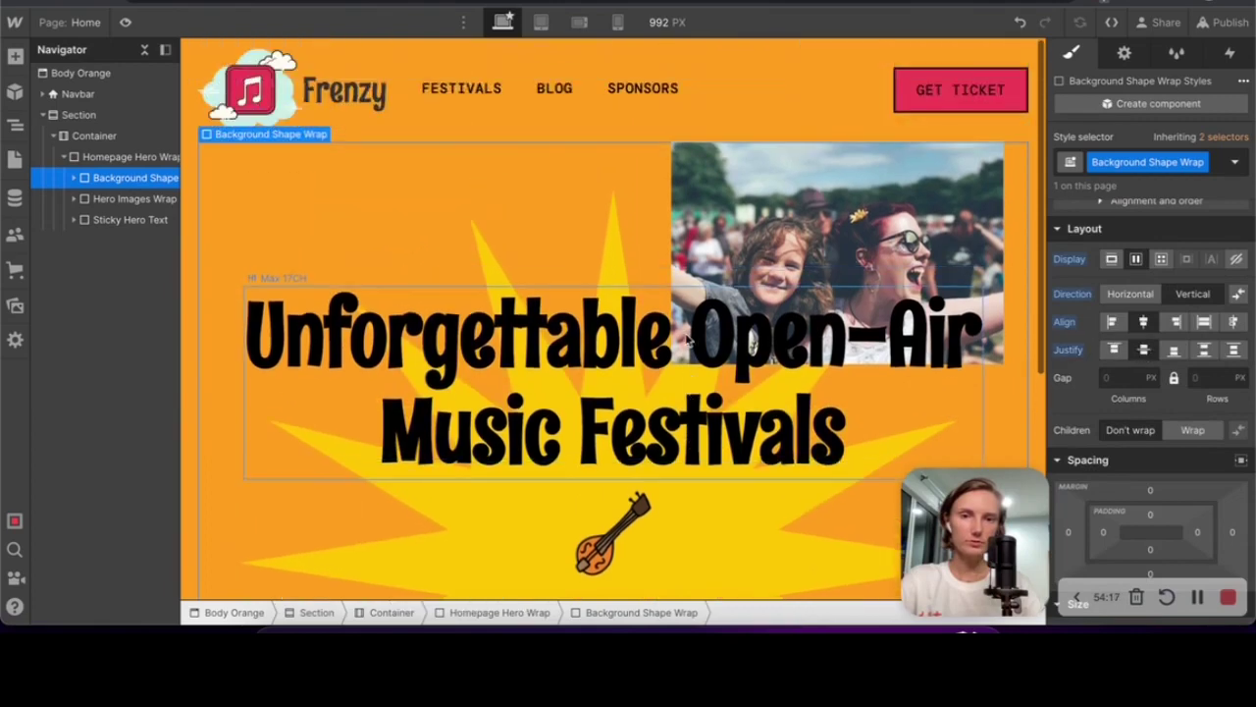
click(1173, 372)
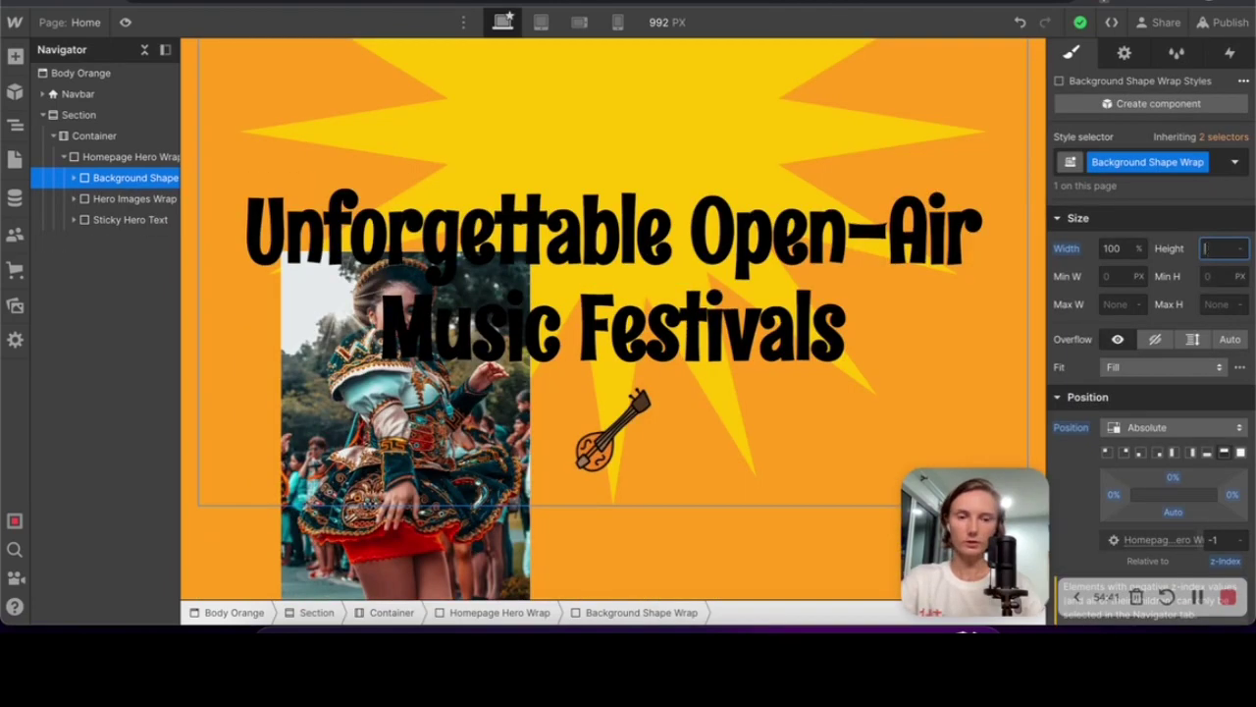
key(Return)
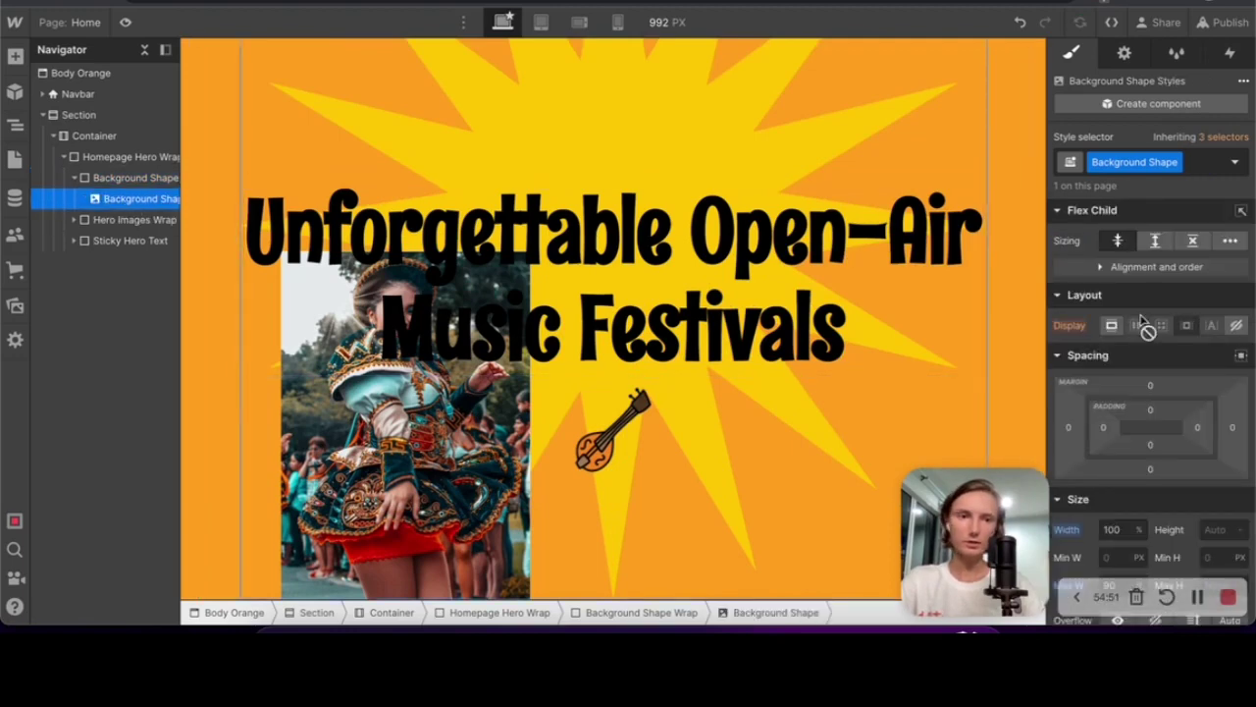
click(1125, 267)
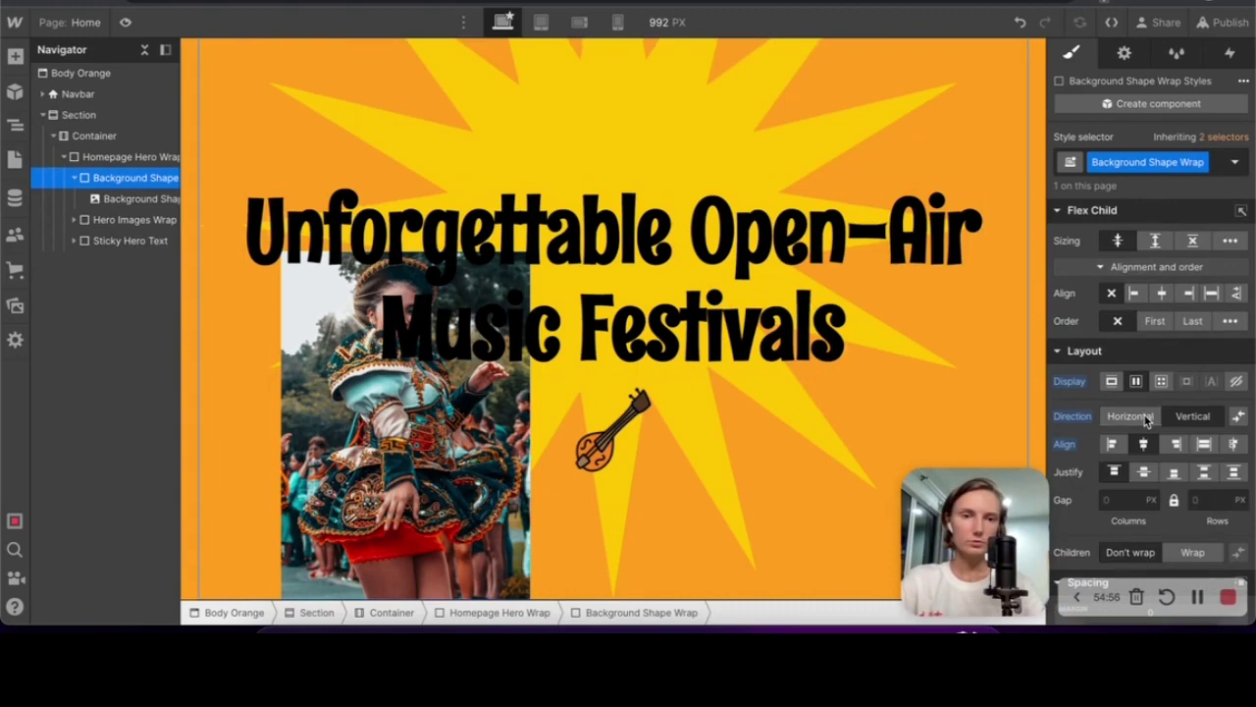
click(1131, 416)
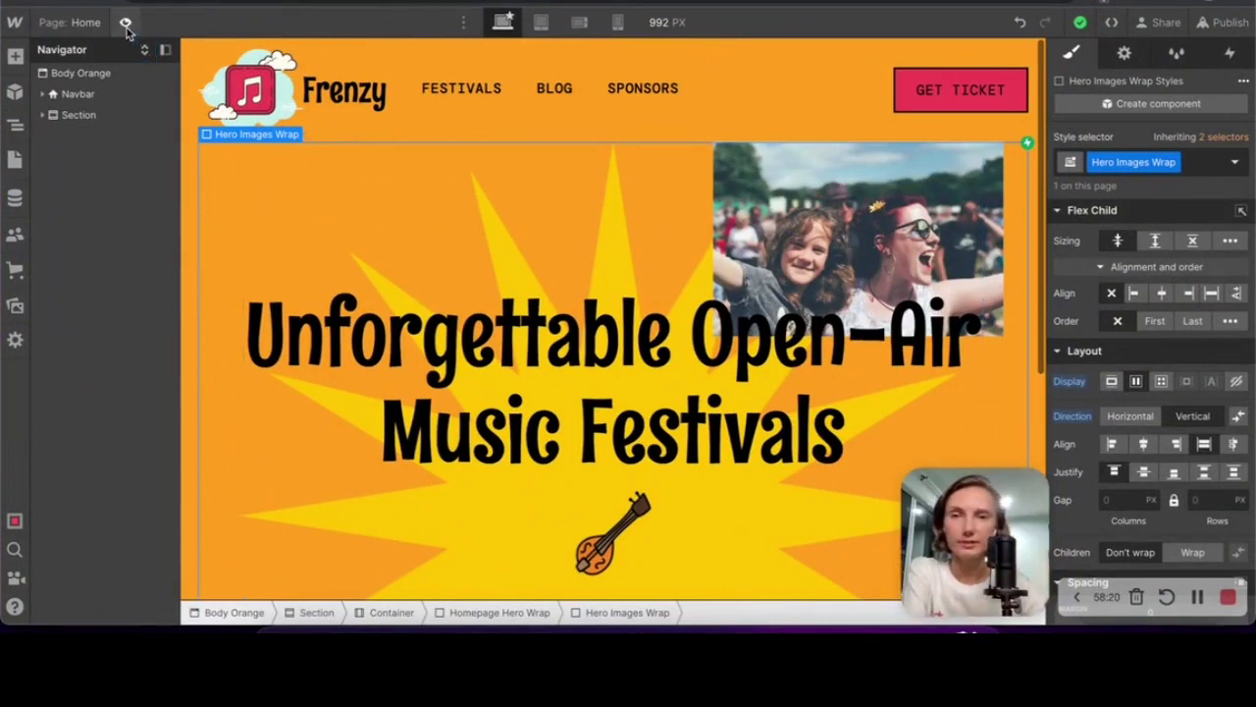
Preview the homepage to check how the hero heading, photos and star behave on scroll, and return to the design view
click(126, 22)
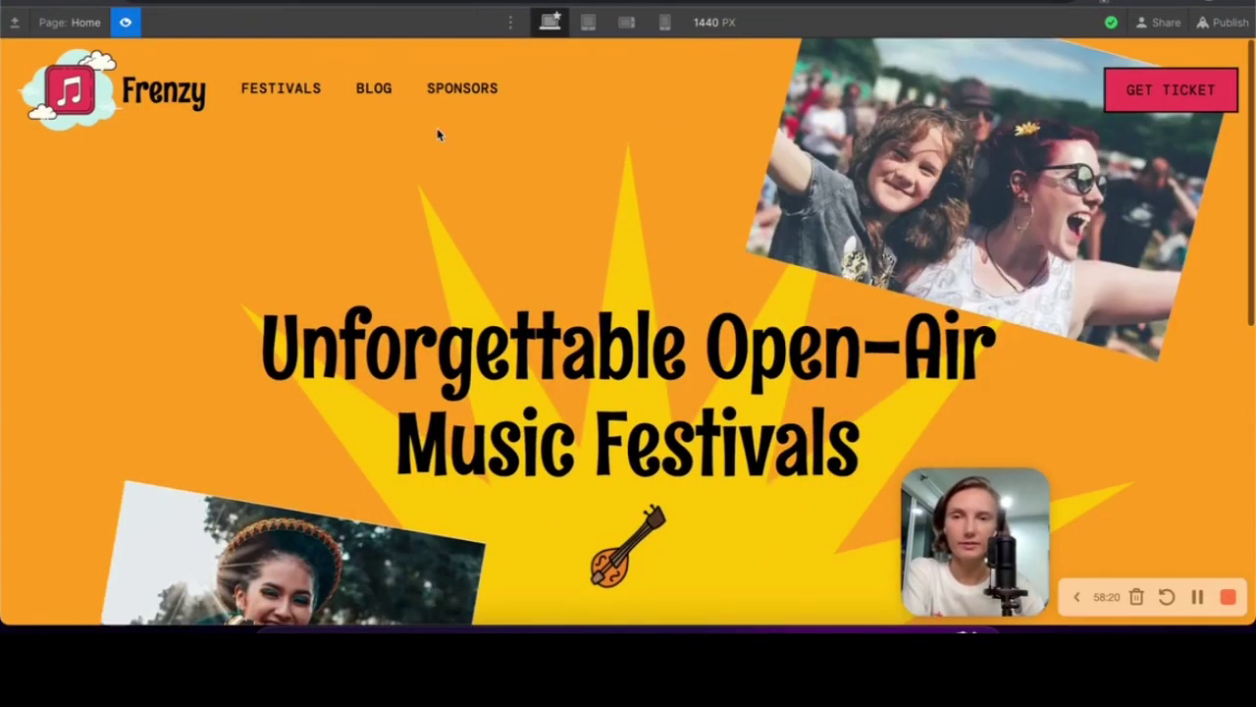
scroll(693, 209, down, 5)
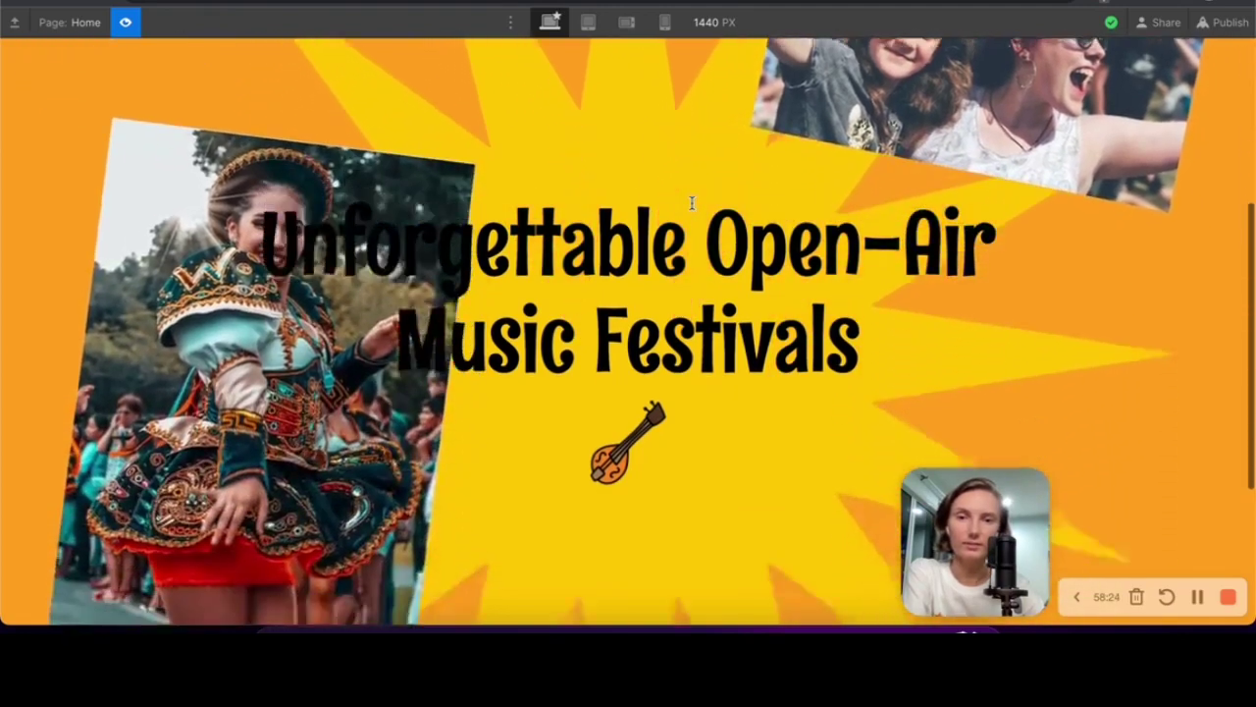
scroll(693, 209, up, 5)
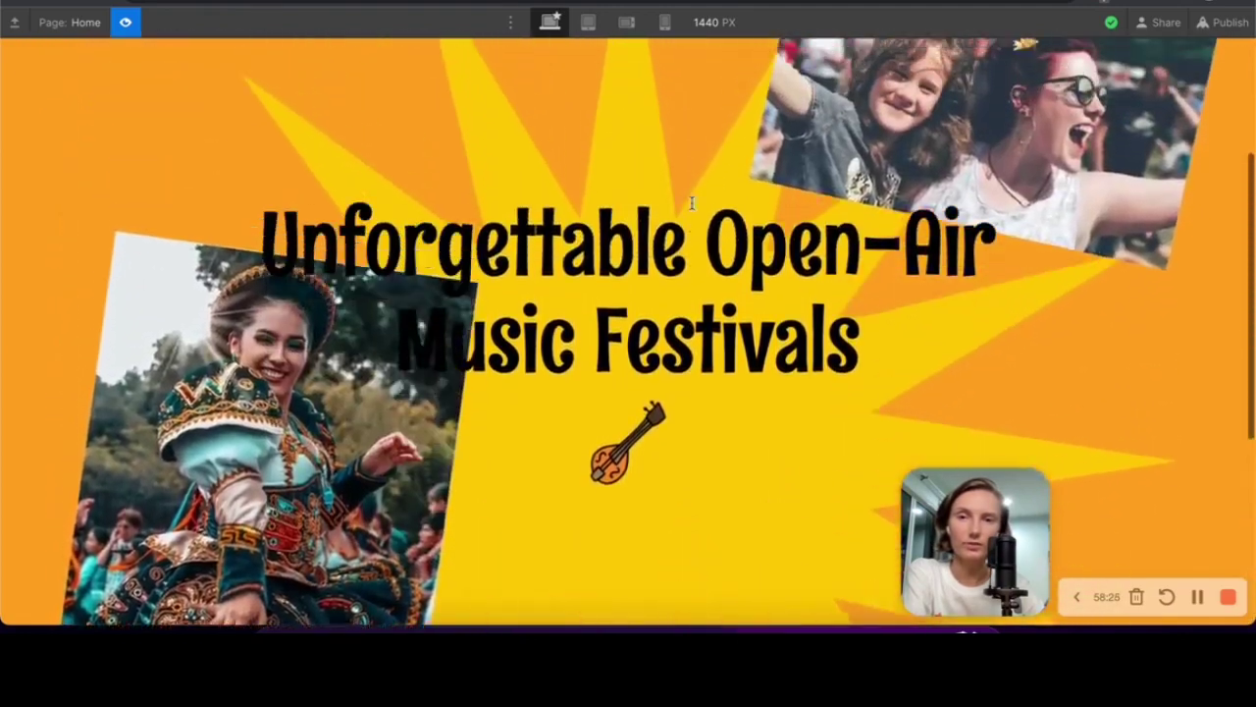
scroll(691, 208, down, 5)
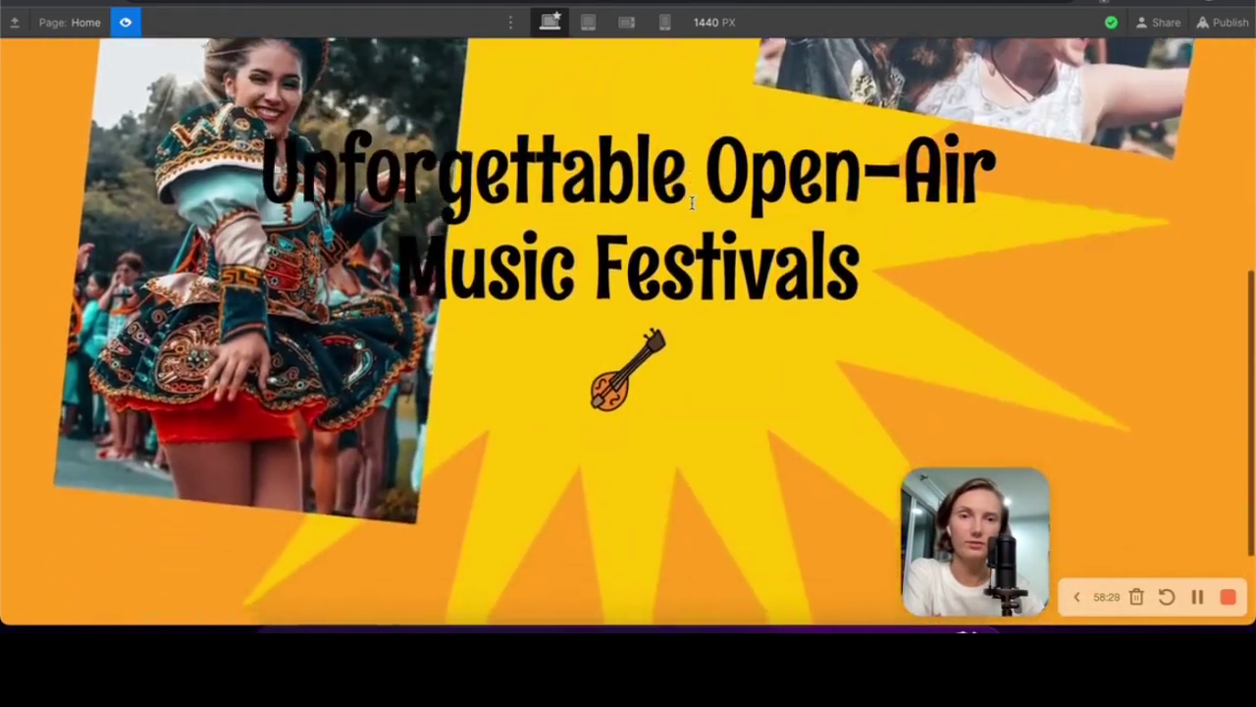
scroll(691, 204, up, 5)
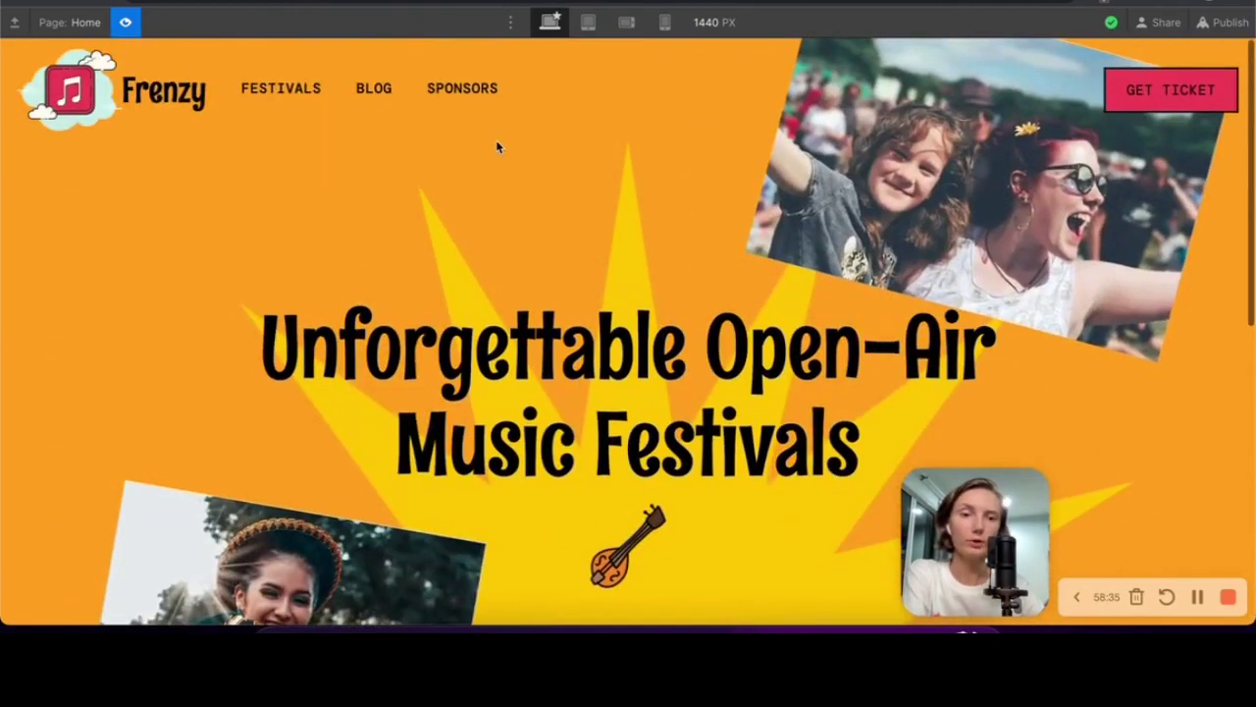
key(super+shift+p)
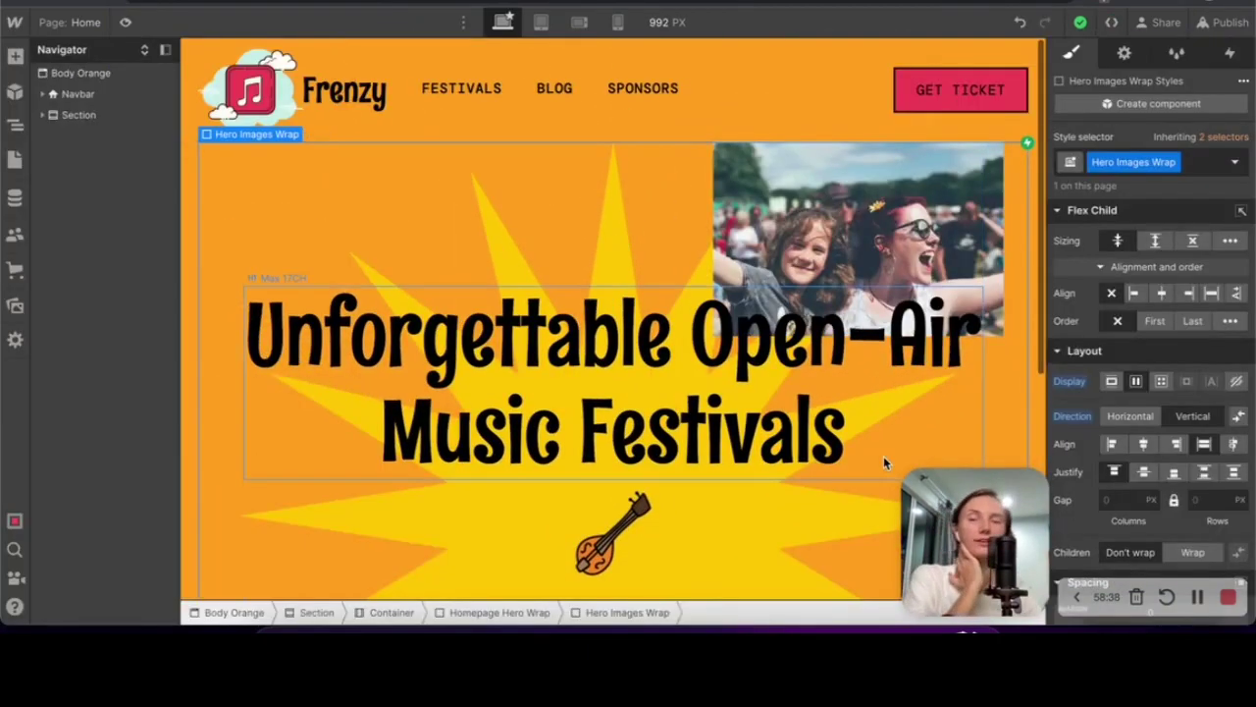